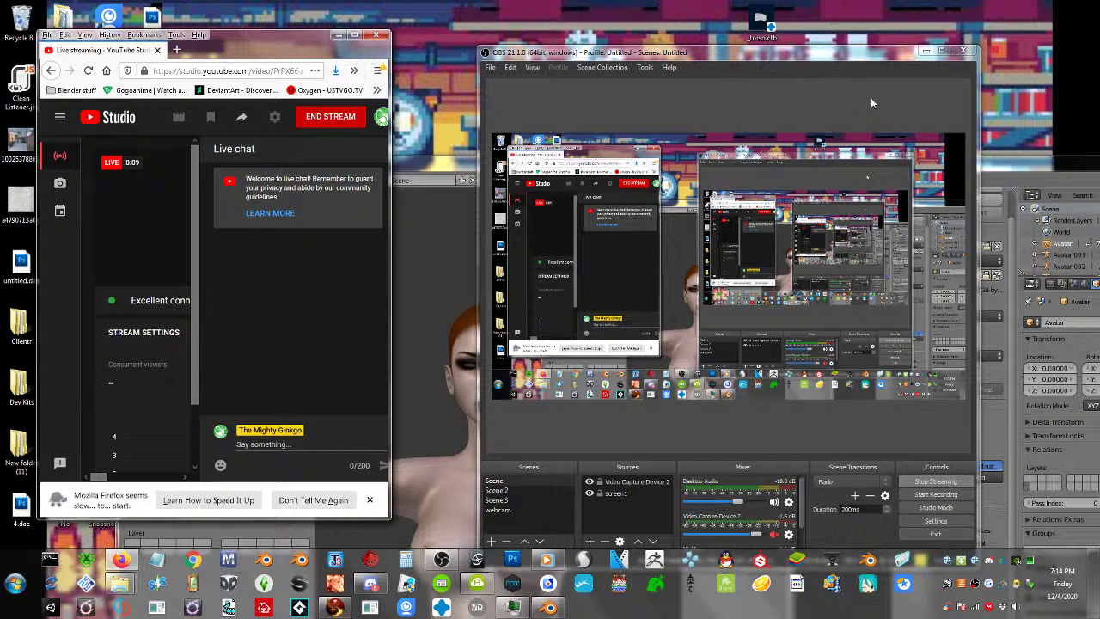
# Minimize OBS, then widen and reposition the YouTube Studio window so its live chat stays visible beside the Blender window
pyautogui.click(925, 52)
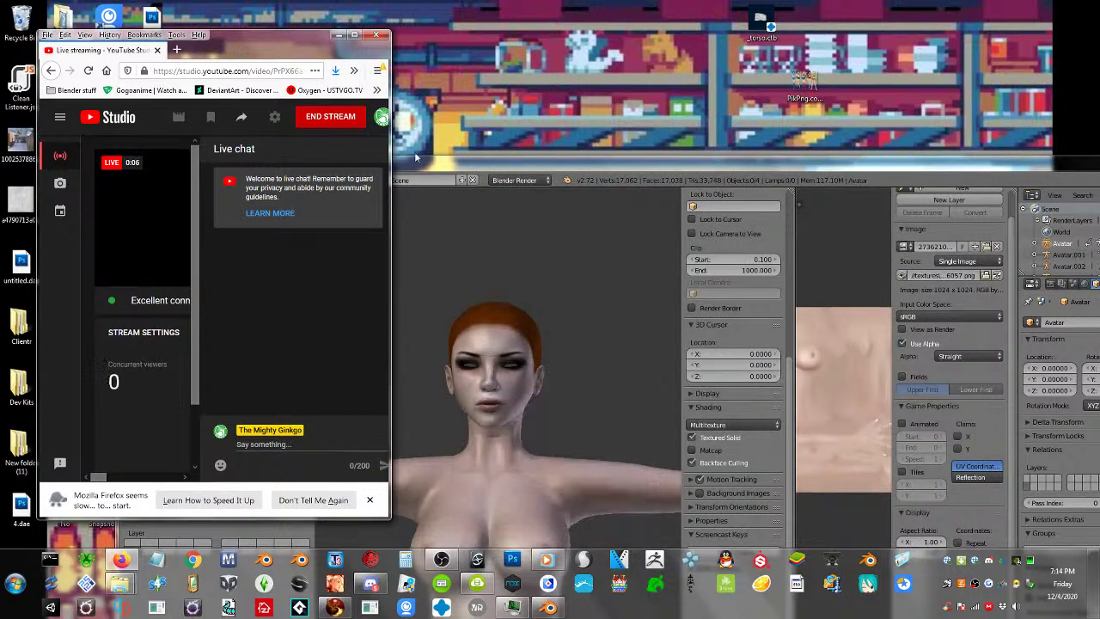
pyautogui.moveTo(389, 178); pyautogui.dragTo(828, 218)
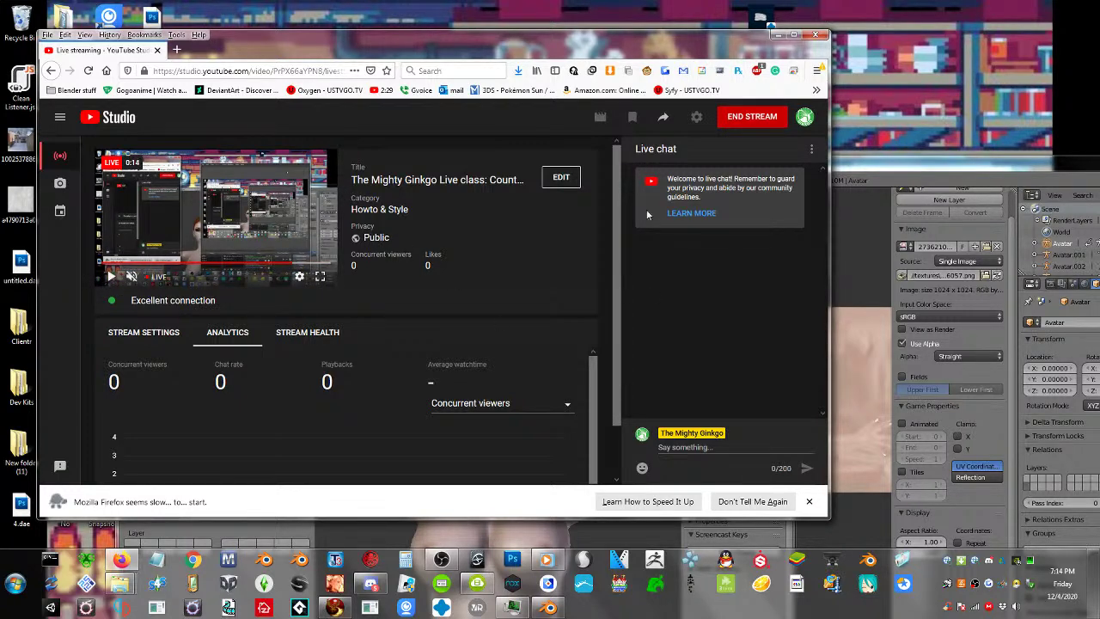
pyautogui.moveTo(498, 46); pyautogui.dragTo(135, 92)
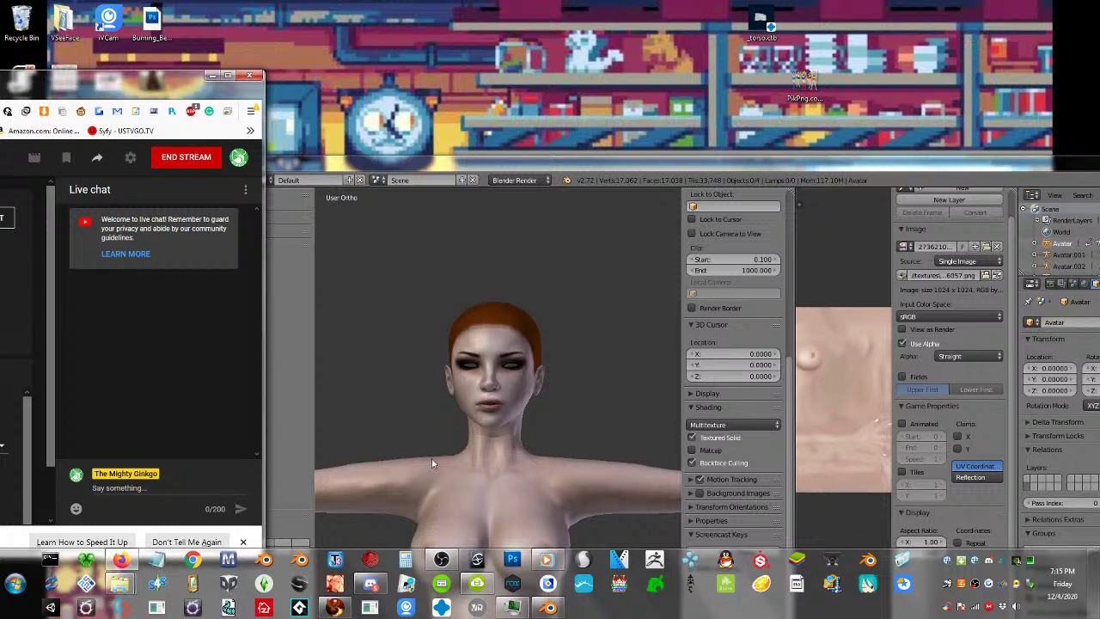
pyautogui.moveTo(135, 90); pyautogui.dragTo(640, 88)
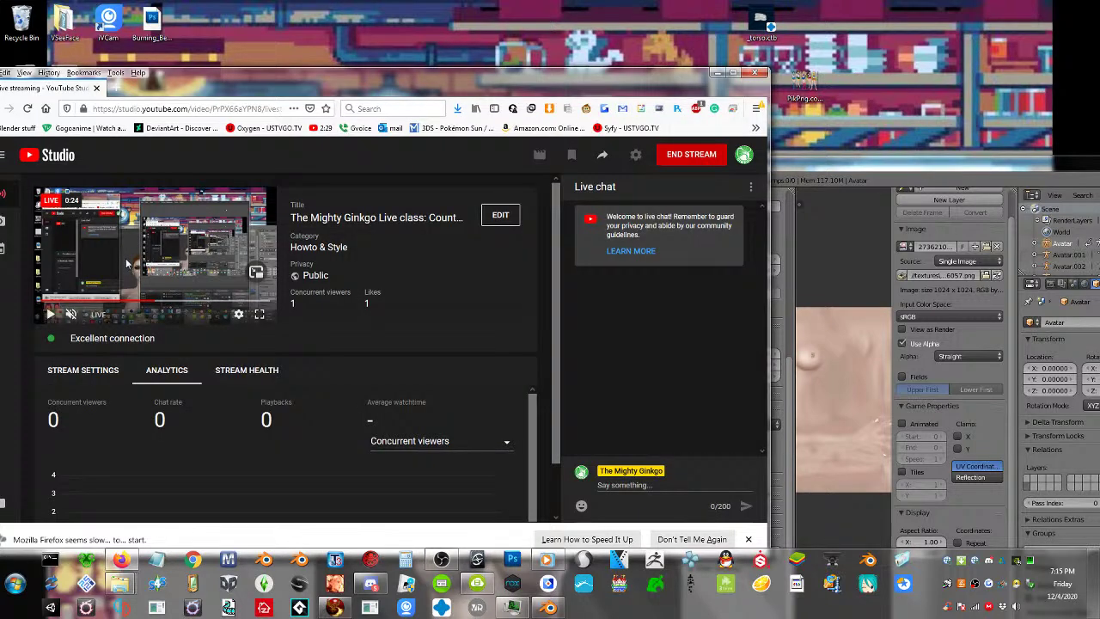
pyautogui.moveTo(460, 76); pyautogui.dragTo(31, 70)
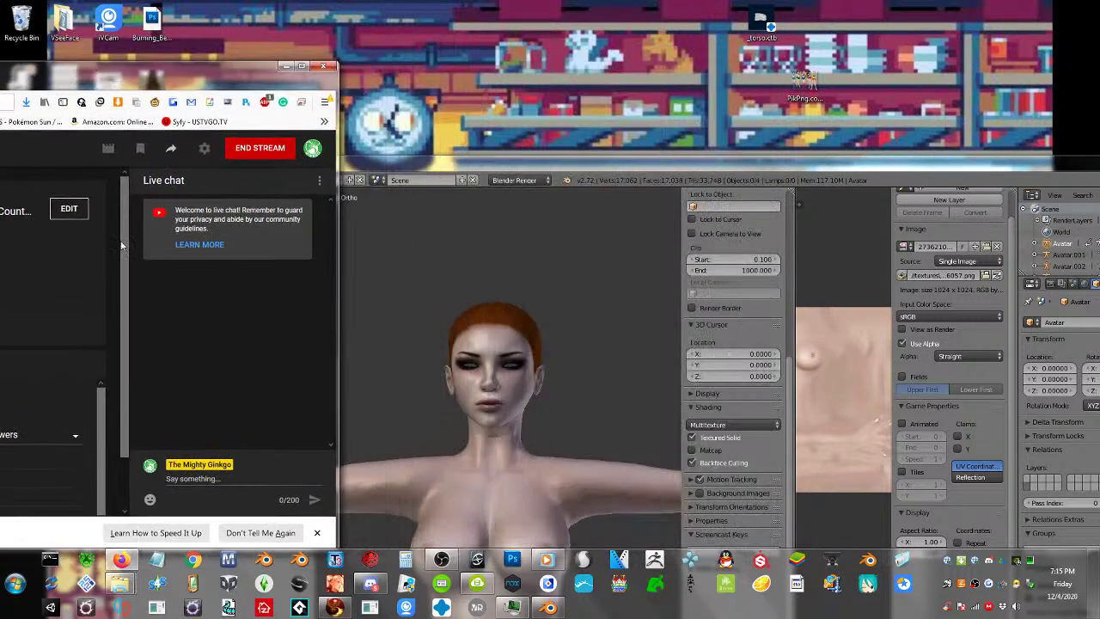
pyautogui.click(370, 583)
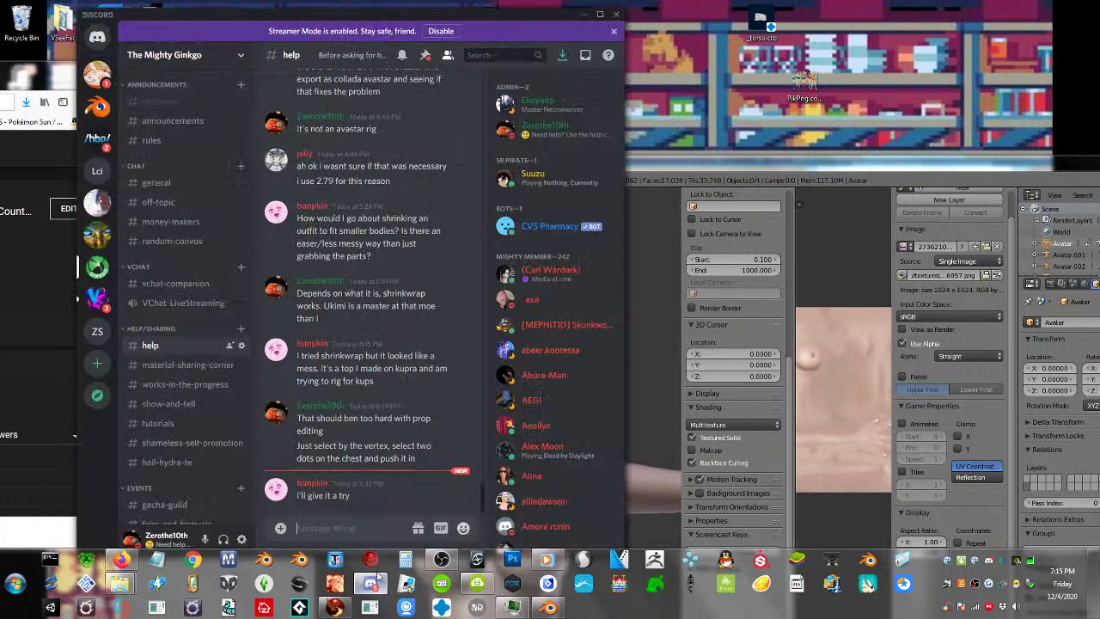
pyautogui.click(171, 185)
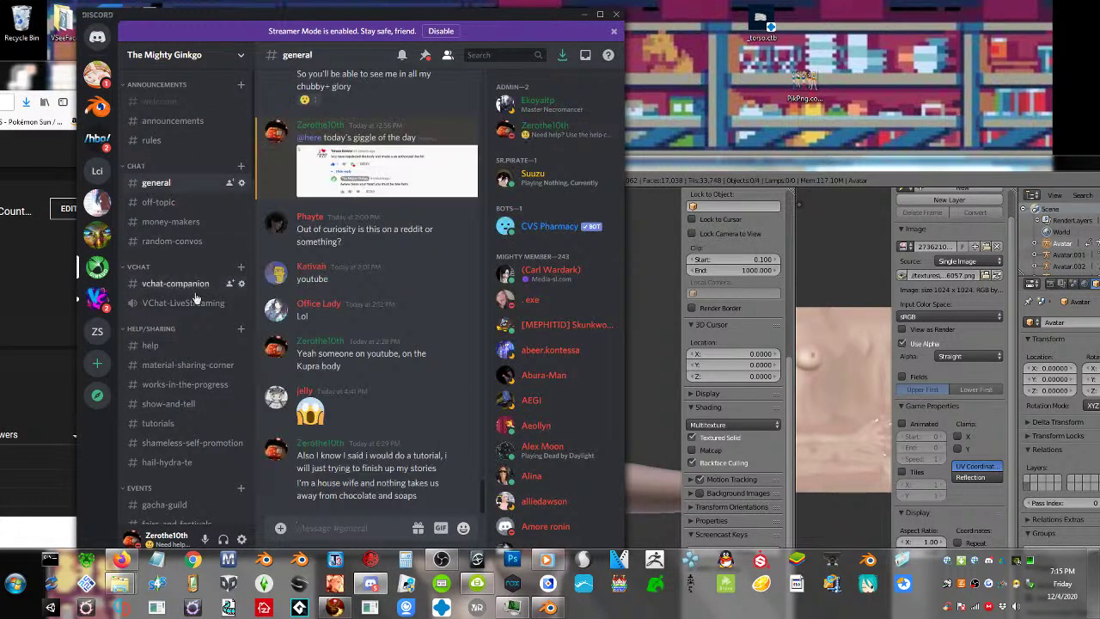
pyautogui.write('@here')
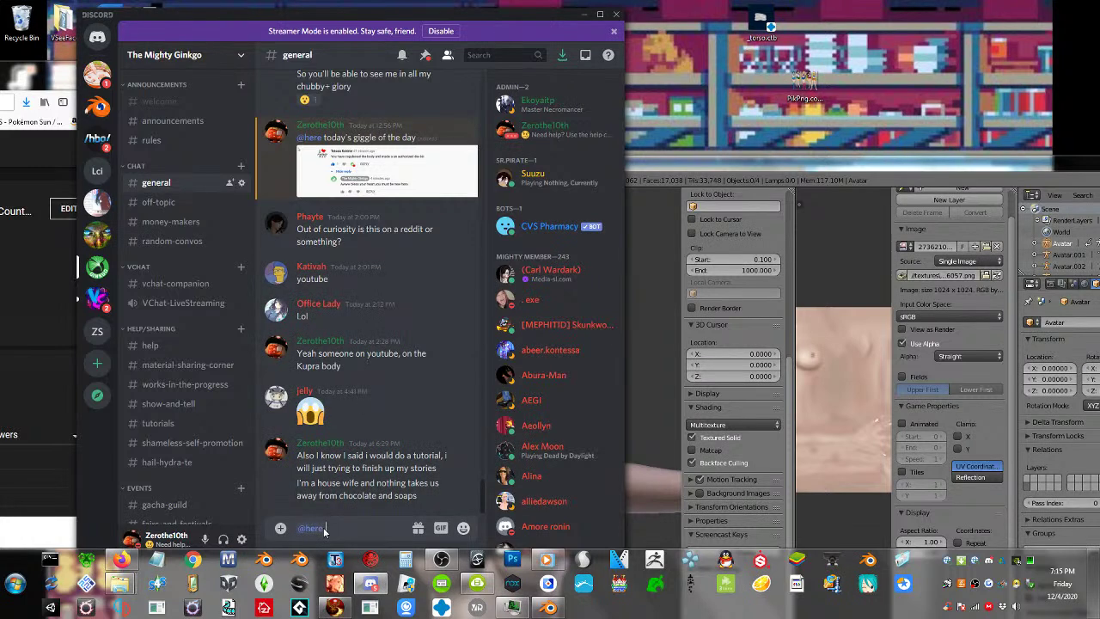
pyautogui.write('https://youtu.be/PrPX66aYPN8')
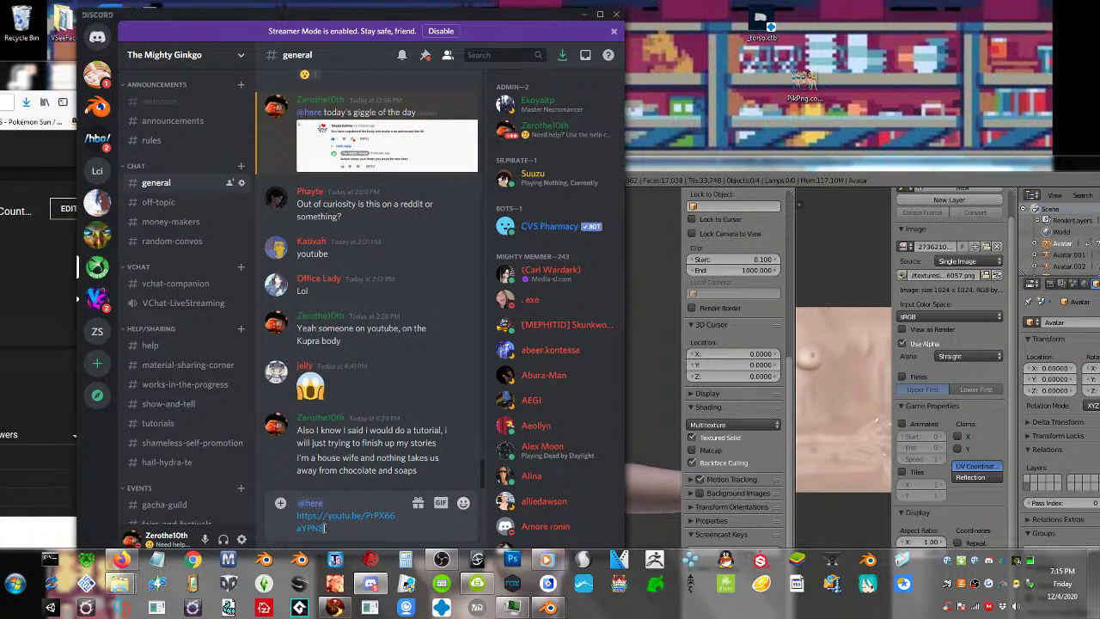
pyautogui.hotkey('shift', 'Return')
pyautogui.write('A live')
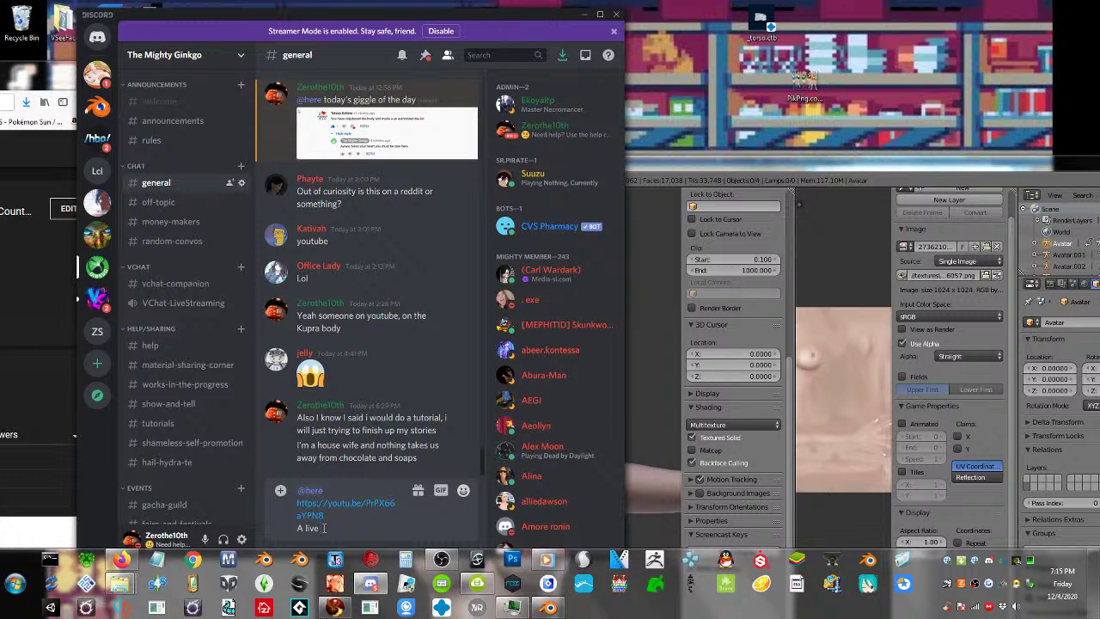
pyautogui.write(' class on triangles')
pyautogui.press('Return')
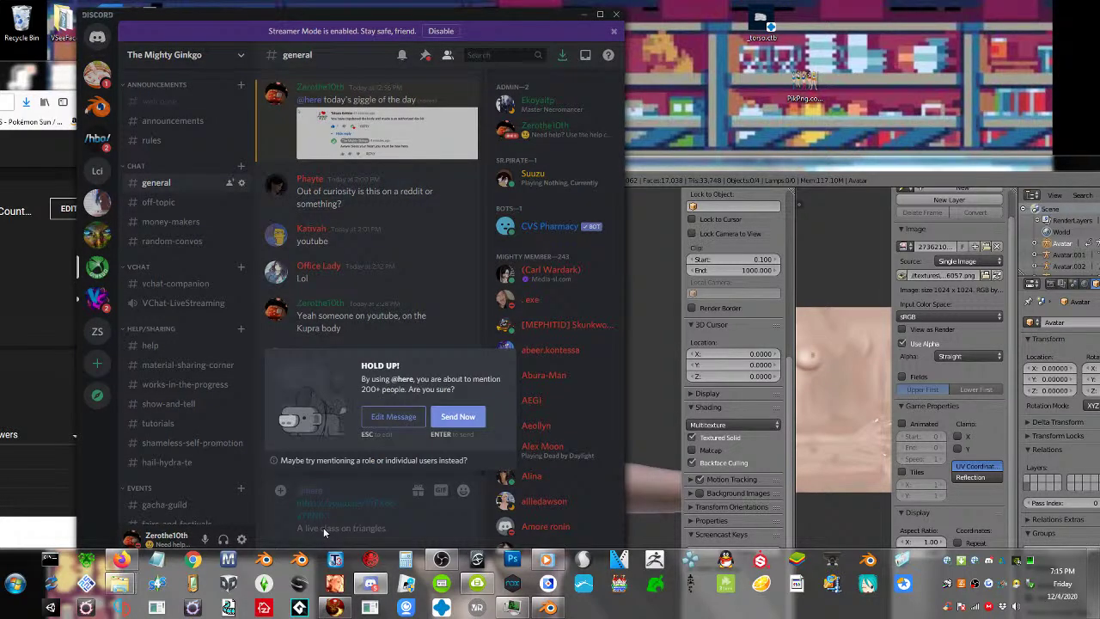
pyautogui.click(457, 413)
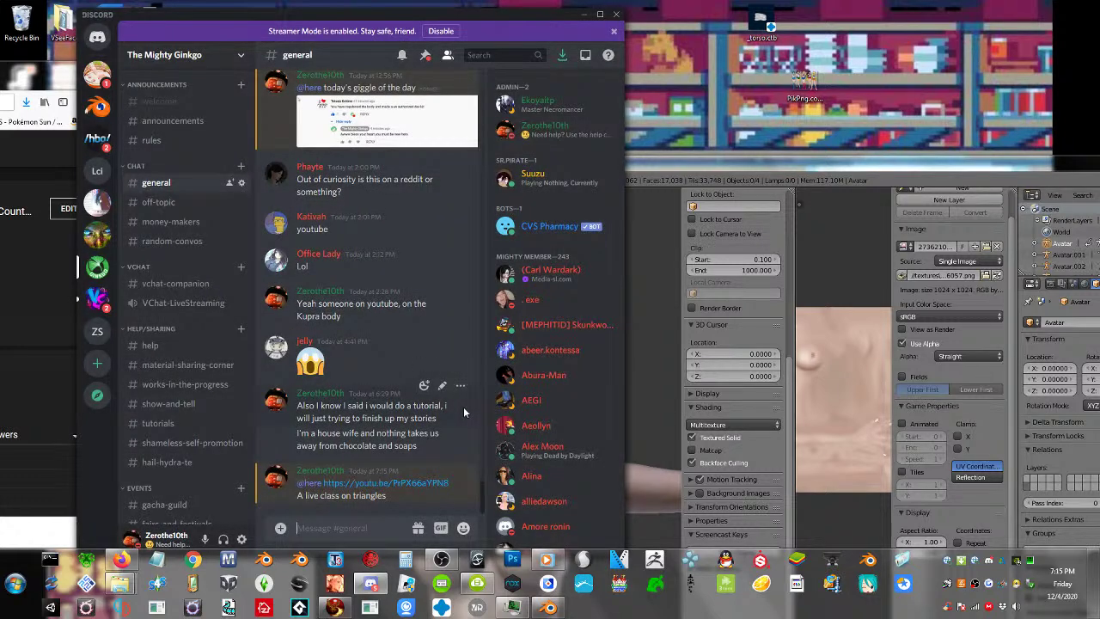
pyautogui.click(583, 14)
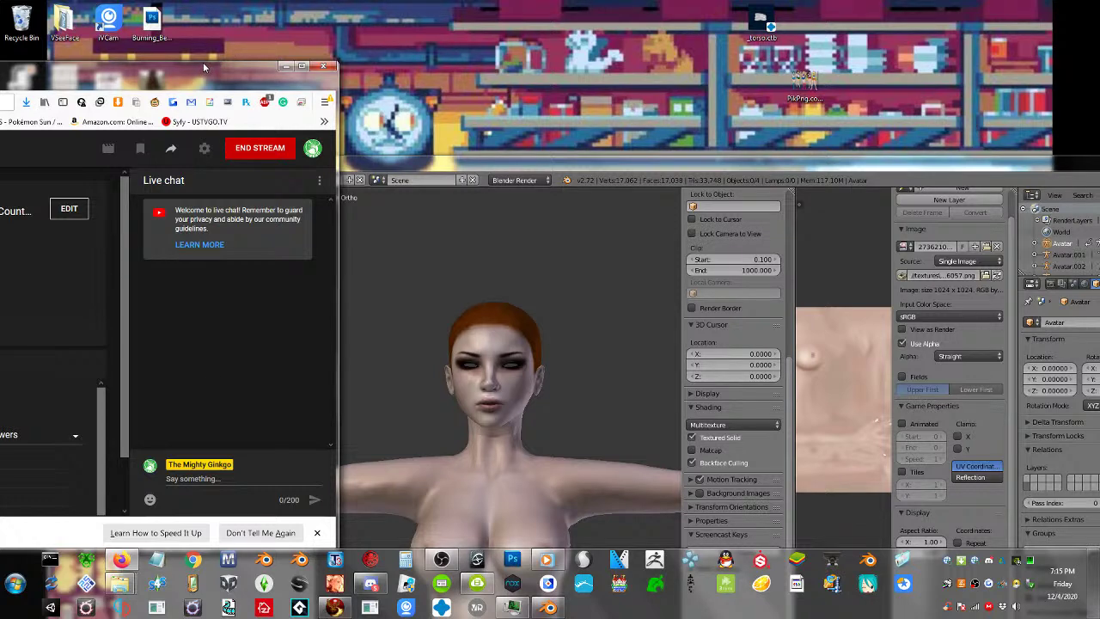
# Arrange the YouTube Studio and Blender windows side by side, with the live chat next to the avatar's head and shoulders
pyautogui.moveTo(201, 62); pyautogui.dragTo(187, 44)
pyautogui.moveTo(488, 157); pyautogui.dragTo(704, 83)
pyautogui.scroll(-4, 656, 327)
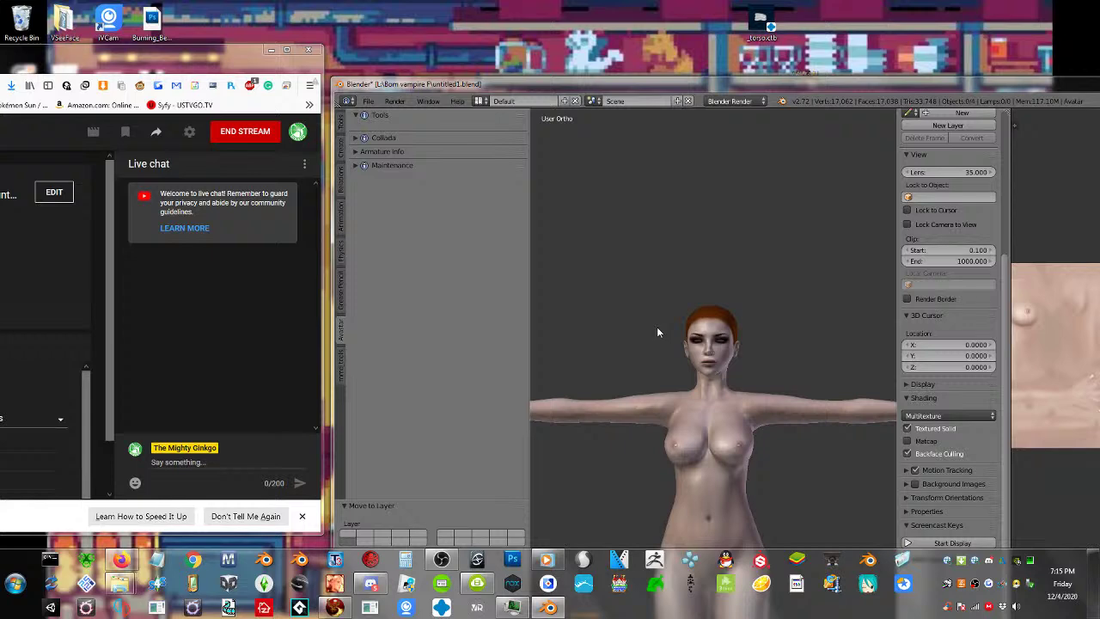
pyautogui.moveTo(656, 327); pyautogui.dragTo(659, 343, button='middle')
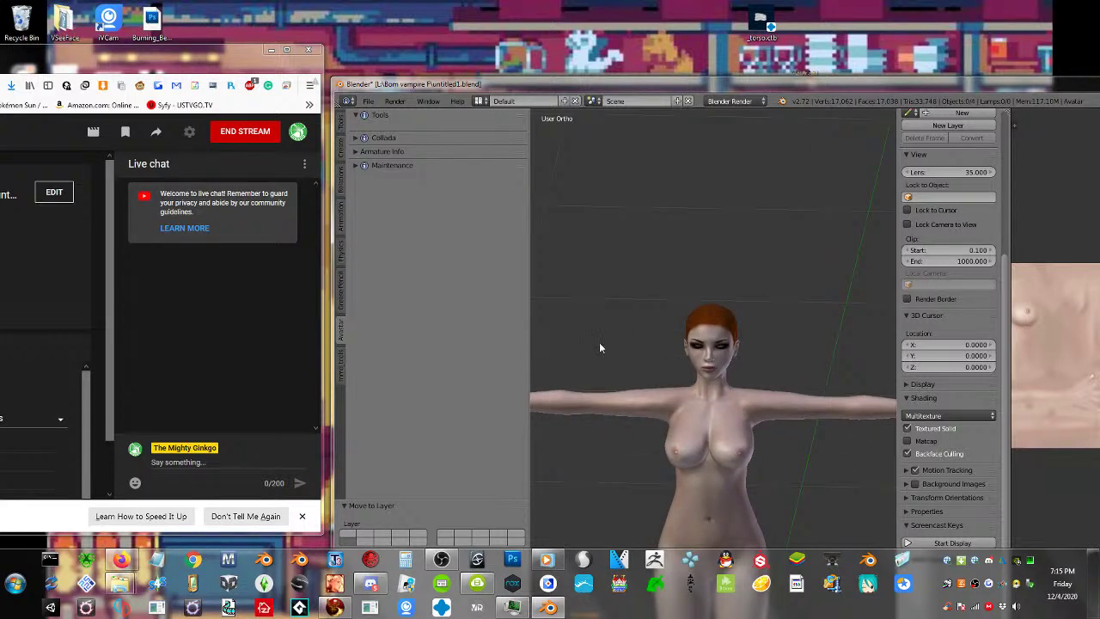
pyautogui.scroll(3, 637, 366)
pyautogui.scroll(1, 647, 432)
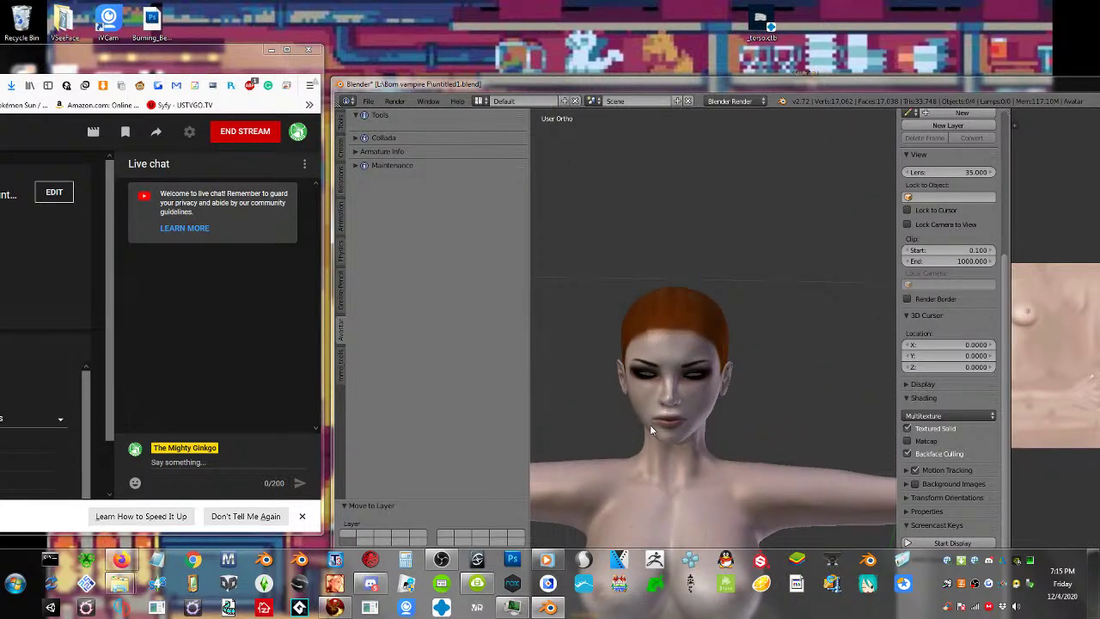
pyautogui.scroll(3, 649, 424)
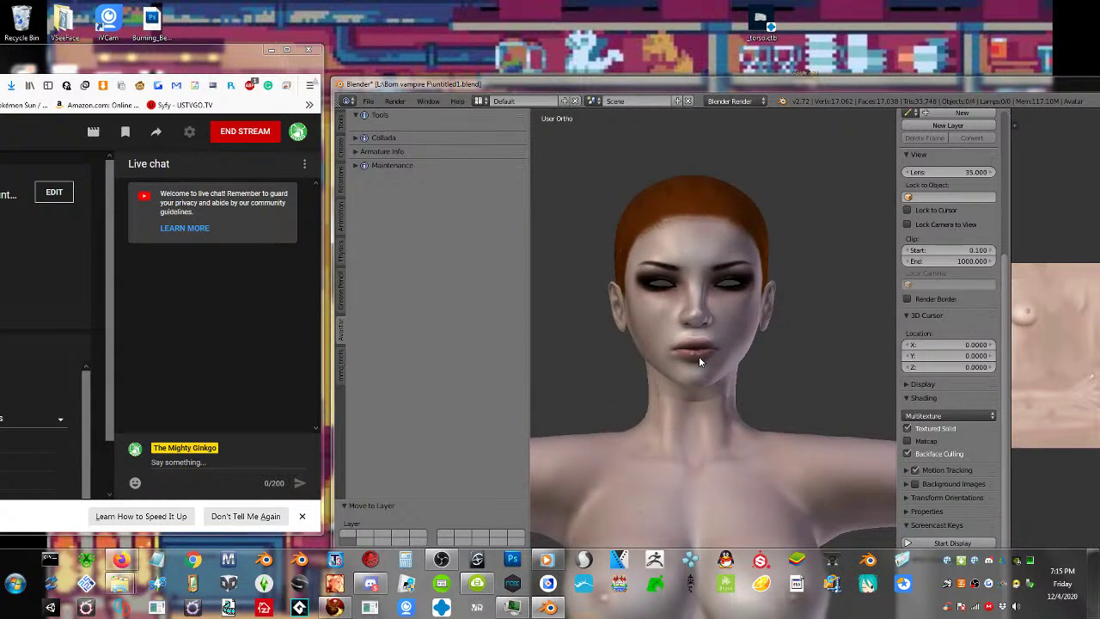
pyautogui.moveTo(93, 58)
pyautogui.mouseDown()
pyautogui.moveTo(384, 44)
pyautogui.moveTo(86, 59)
pyautogui.mouseUp()
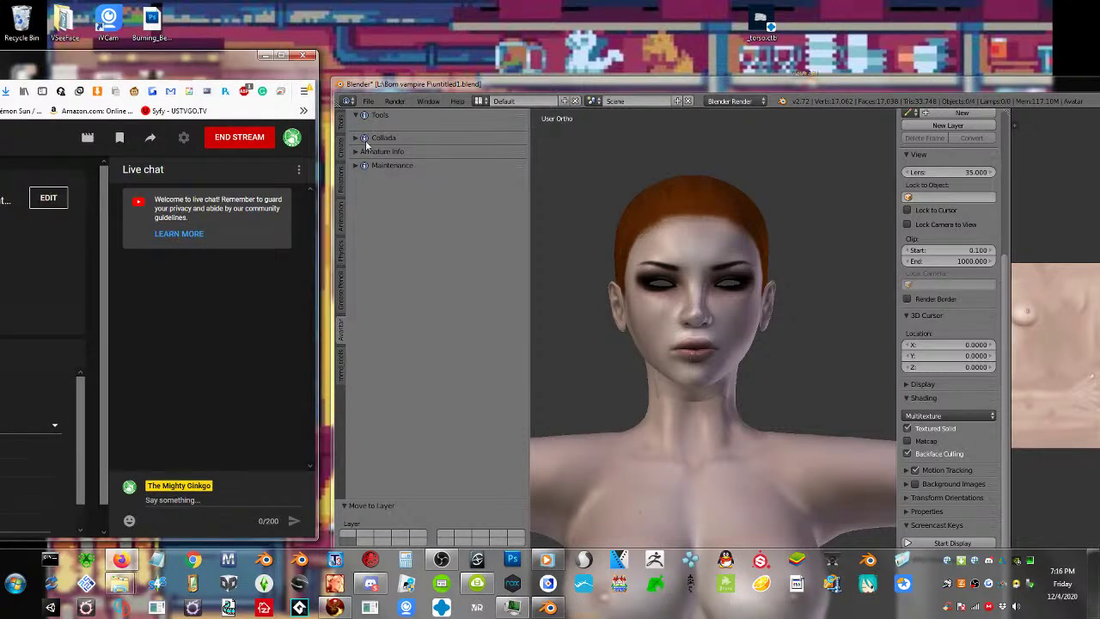
# Switch to OBS and examine the microphone level in the audio mixer, then hide OBS again
pyautogui.click(442, 560)
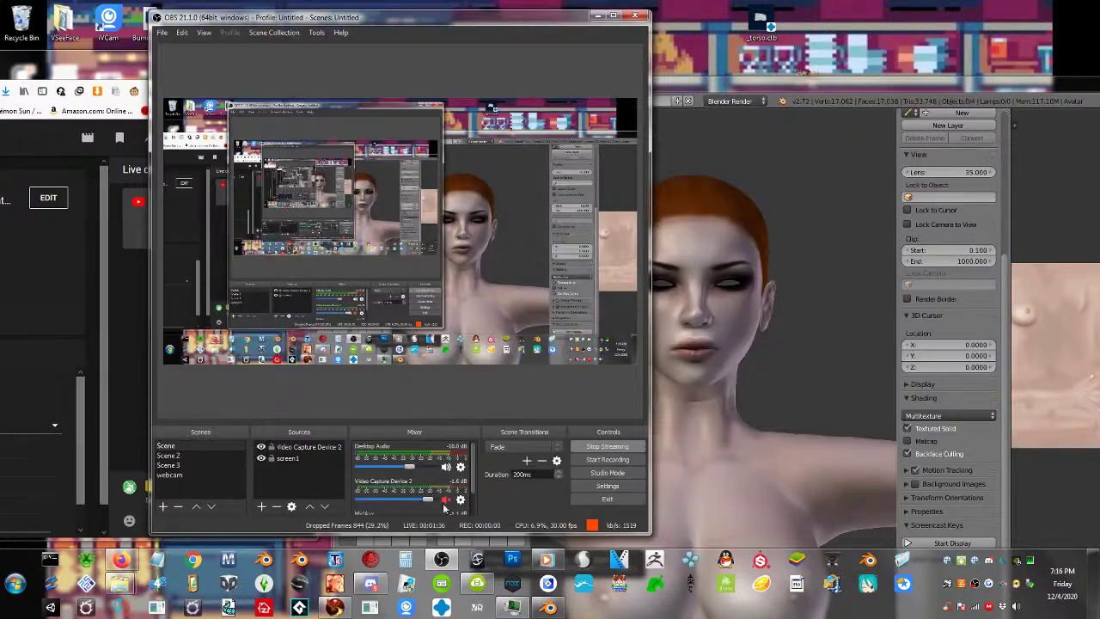
pyautogui.moveTo(472, 481); pyautogui.dragTo(479, 524)
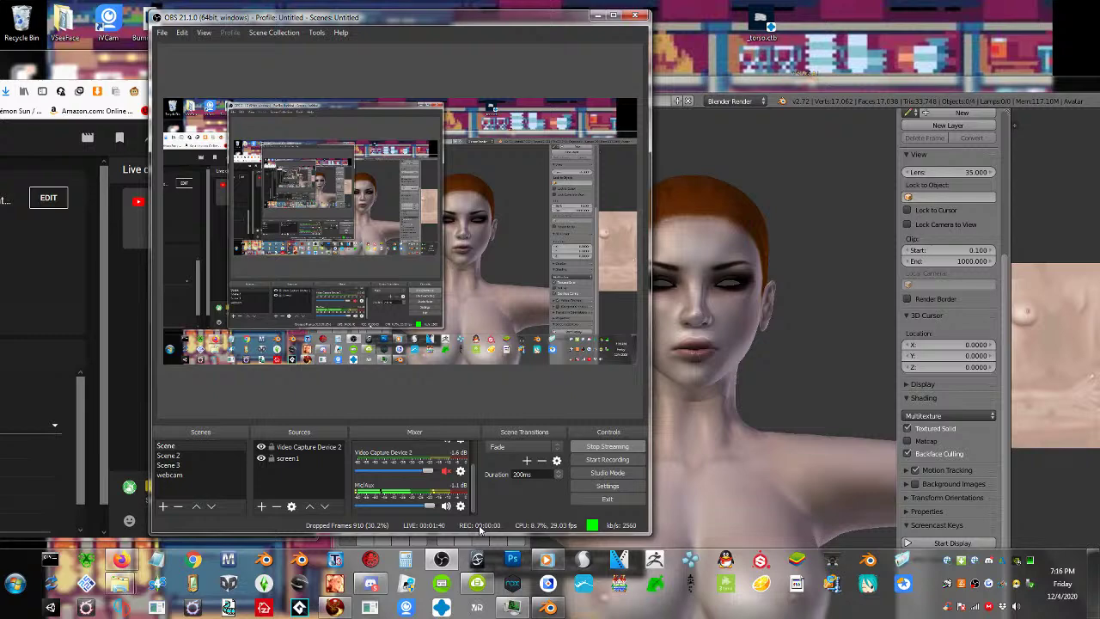
pyautogui.click(441, 559)
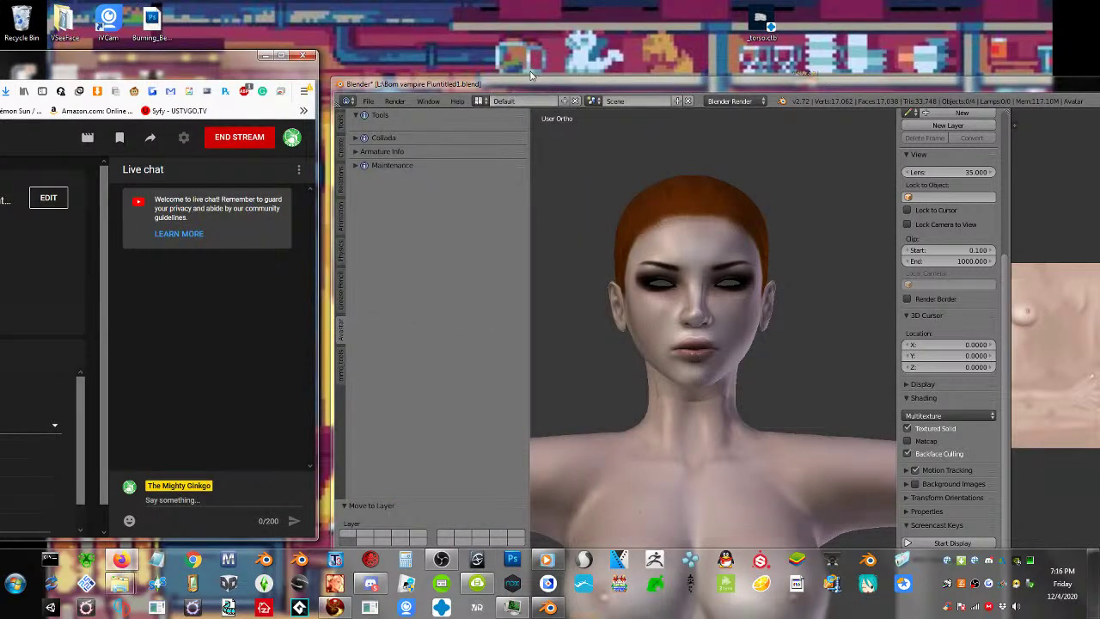
# Move the Blender window up and maximize it with the avatar's head and shoulders framed
pyautogui.moveTo(519, 84); pyautogui.dragTo(493, 22)
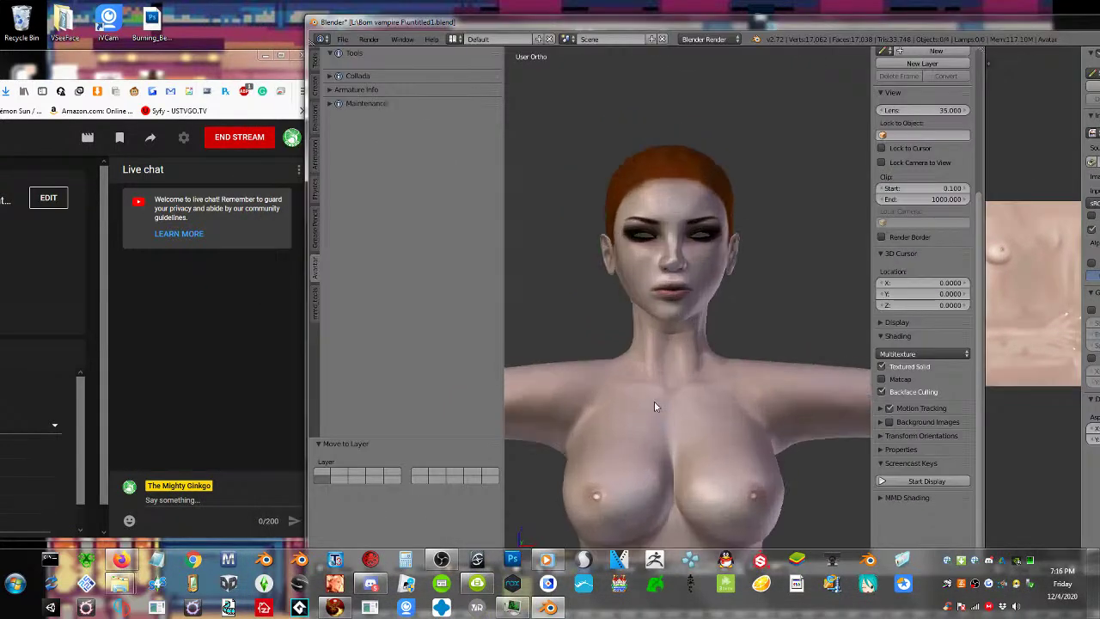
pyautogui.moveTo(653, 401); pyautogui.dragTo(848, 401, button='middle')
pyautogui.keyDown('shift'); pyautogui.moveTo(676, 342); pyautogui.dragTo(658, 404, button='middle'); pyautogui.keyUp('shift')
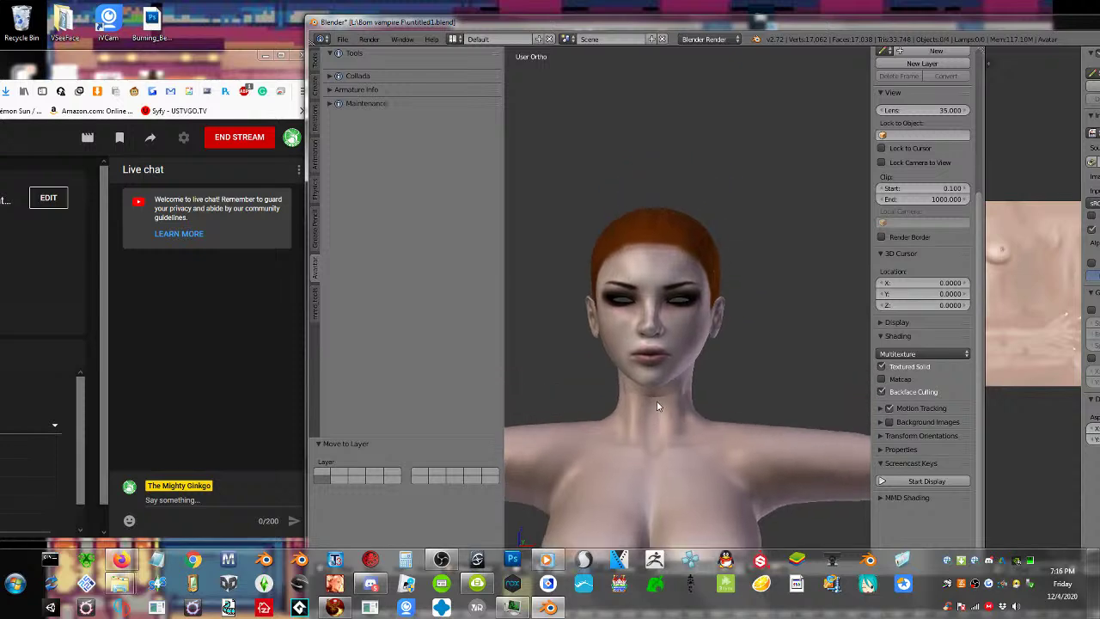
pyautogui.moveTo(592, 15); pyautogui.dragTo(571, 11)
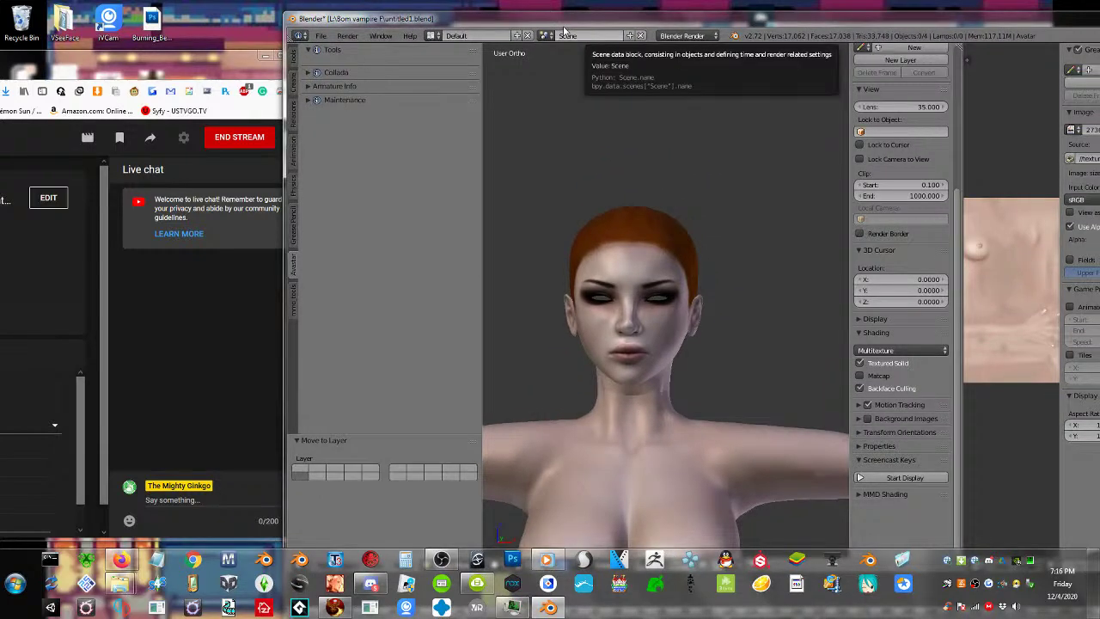
pyautogui.doubleClick(563, 24)
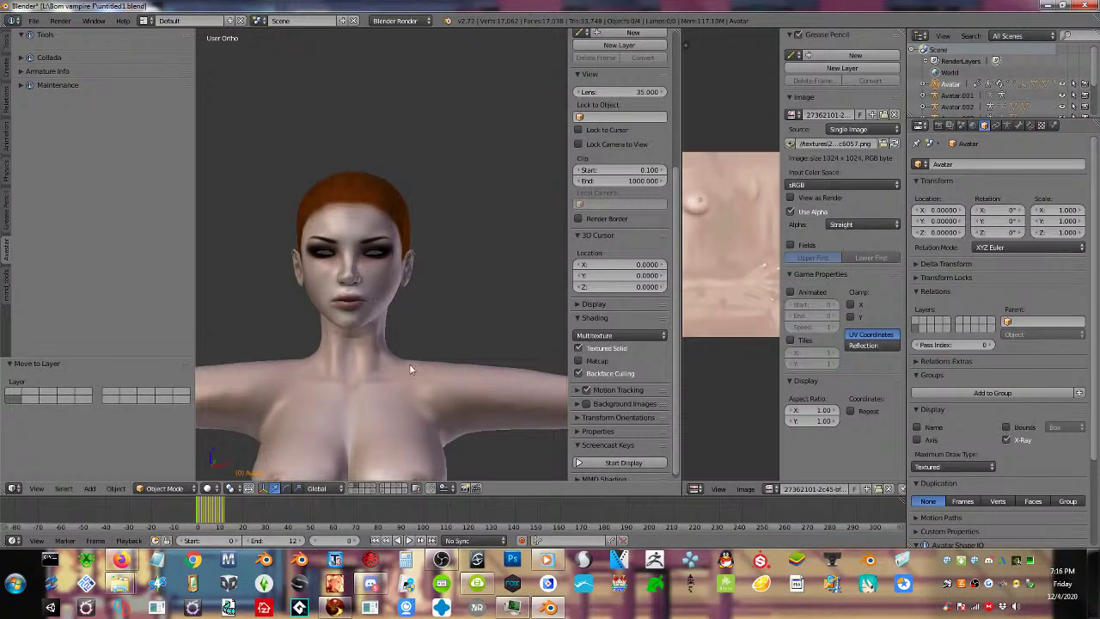
# Switch the scene to an empty layer and add a plane mesh
pyautogui.click(389, 487)
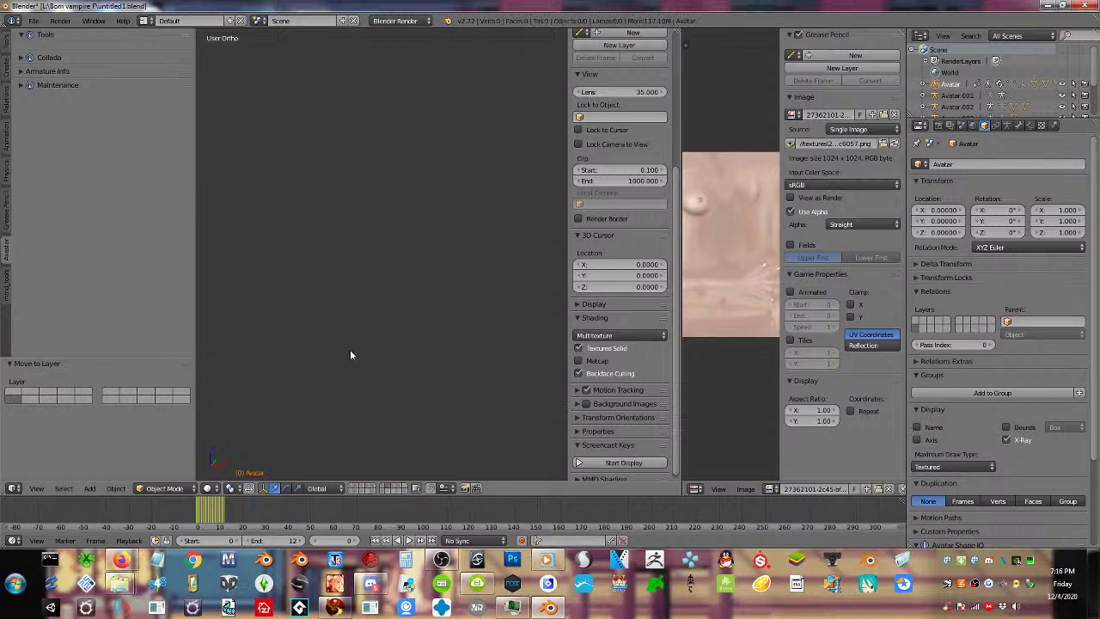
pyautogui.hotkey('shift', 'a')
pyautogui.moveTo(349, 344)
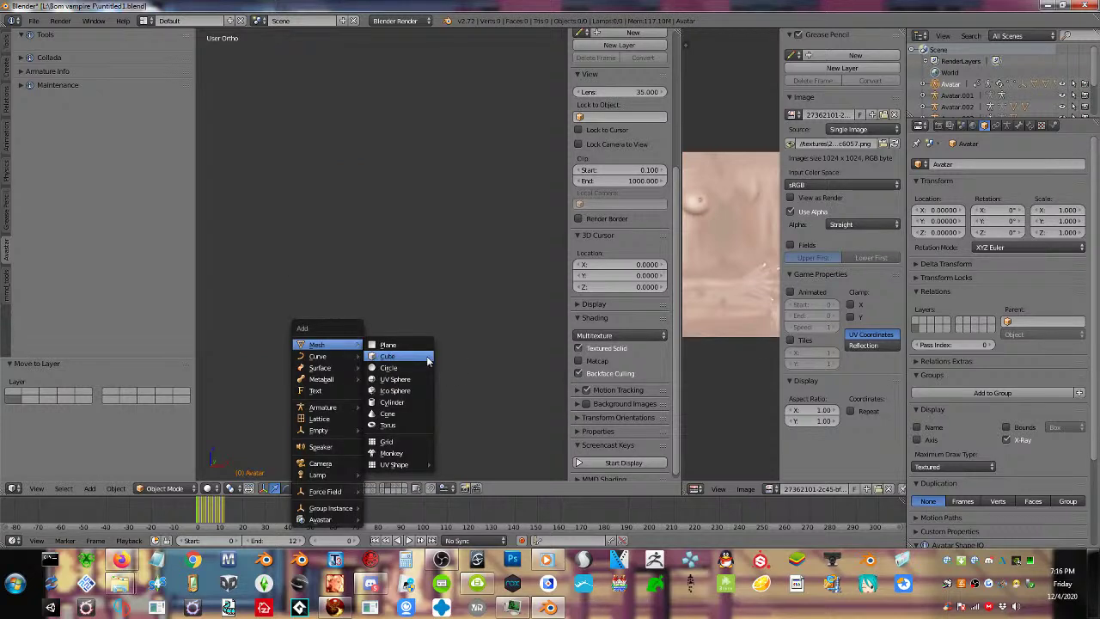
pyautogui.click(388, 344)
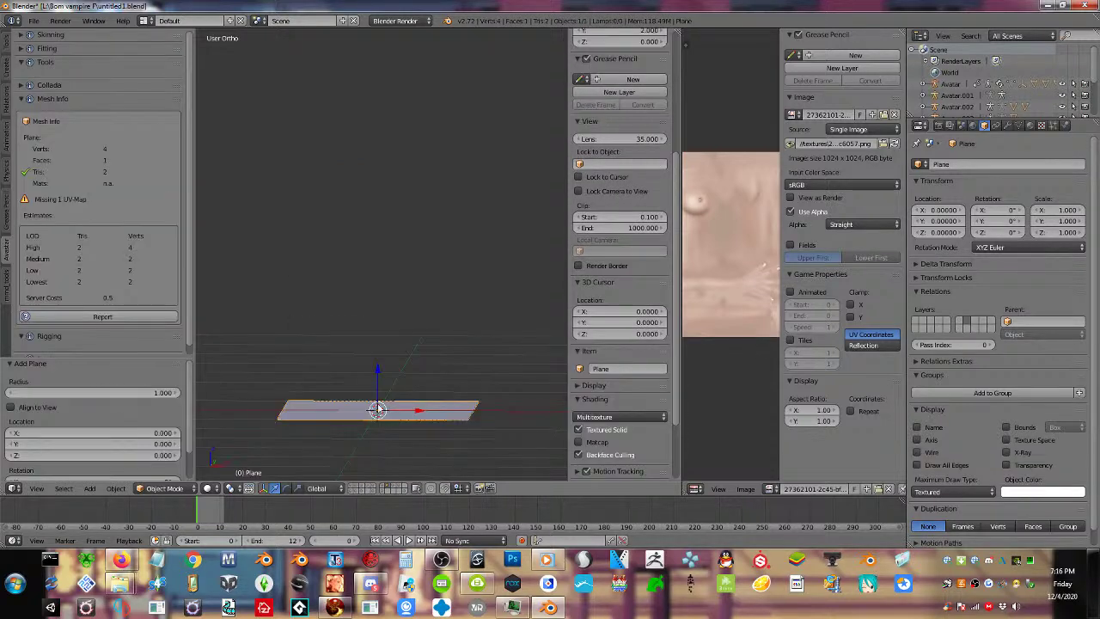
# Rotate the plane freely to about X 91°, Y 23°, Z 2° and raise it along Z to about 1.70
pyautogui.press('r')
pyautogui.press('r')
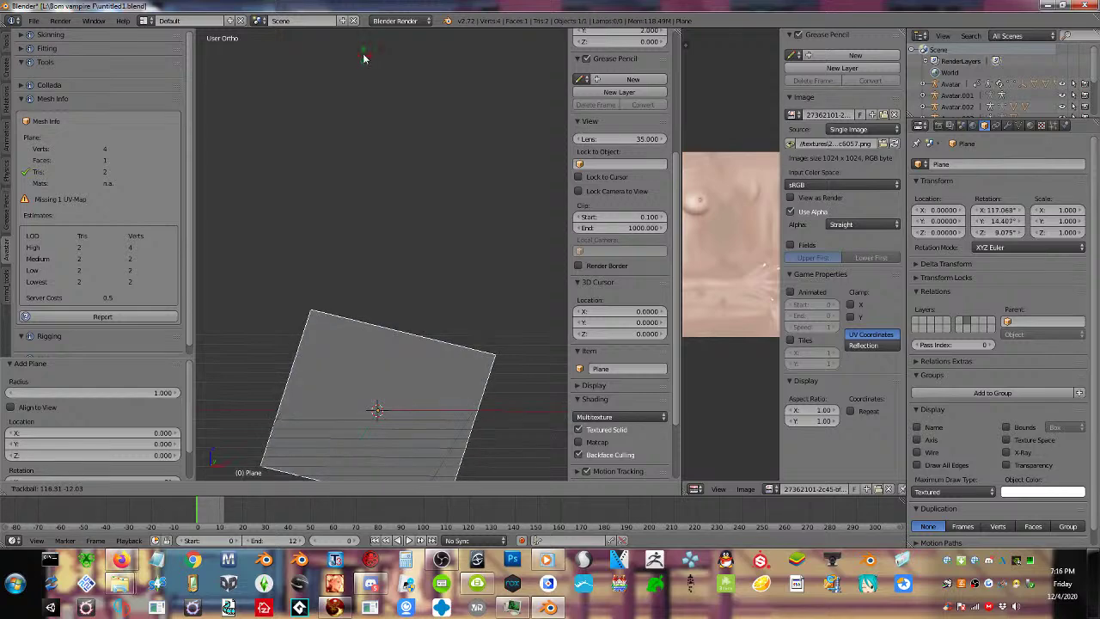
pyautogui.click(356, 479)
pyautogui.click(379, 371)
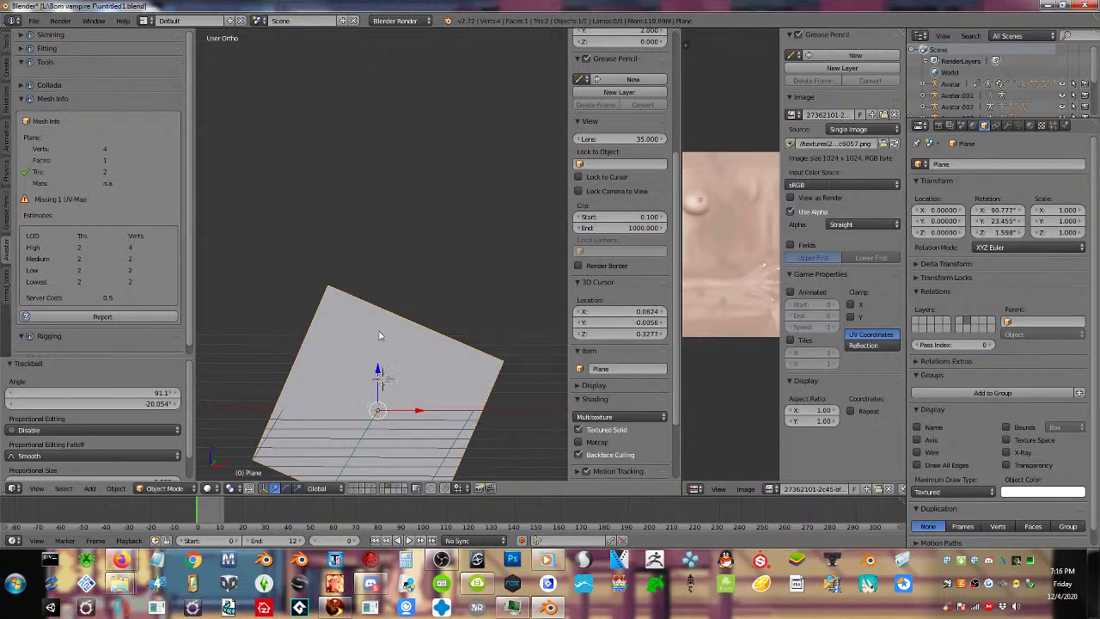
pyautogui.moveTo(379, 371); pyautogui.dragTo(382, 209)
# In Edit Mode, knife-cut the plane diagonally between two opposite corners to divide it into two triangles
pyautogui.press('Tab')
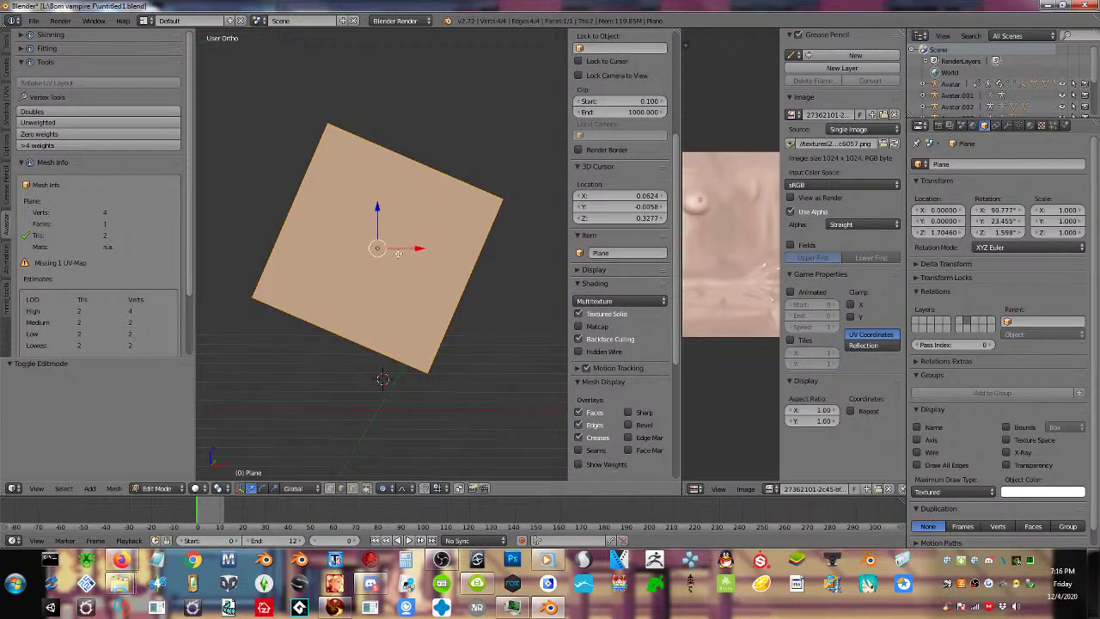
pyautogui.scroll(1, 388, 264)
pyautogui.press('k')
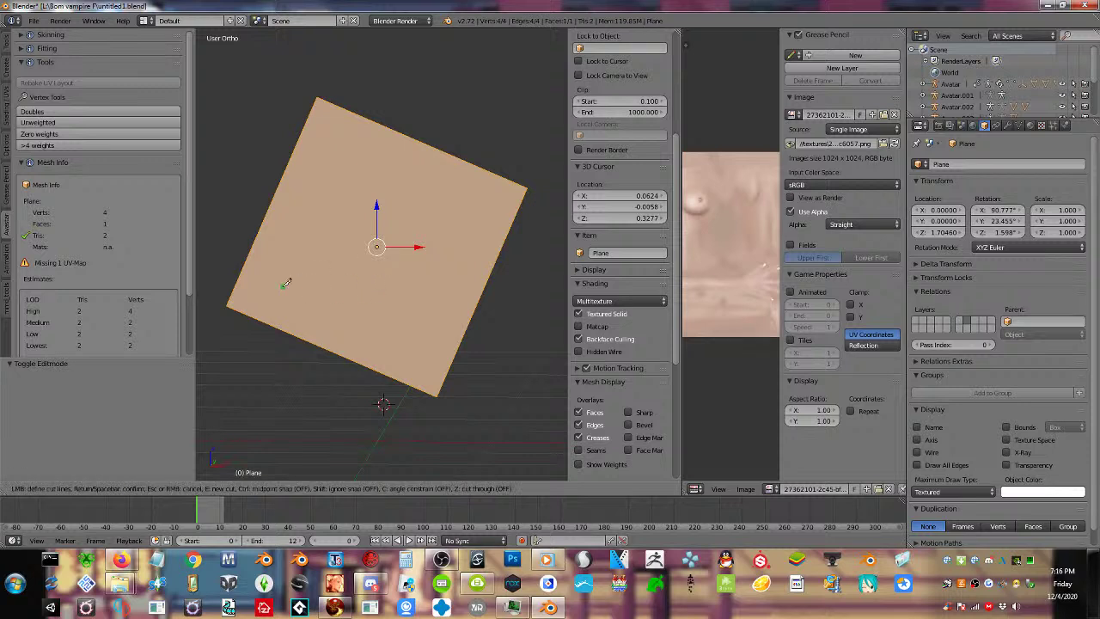
pyautogui.click(230, 302)
pyautogui.click(528, 185)
pyautogui.press('Return')
# Try deleting the faces along the plane's diagonal edge, and undo back to the fully selected plane
pyautogui.press('a')
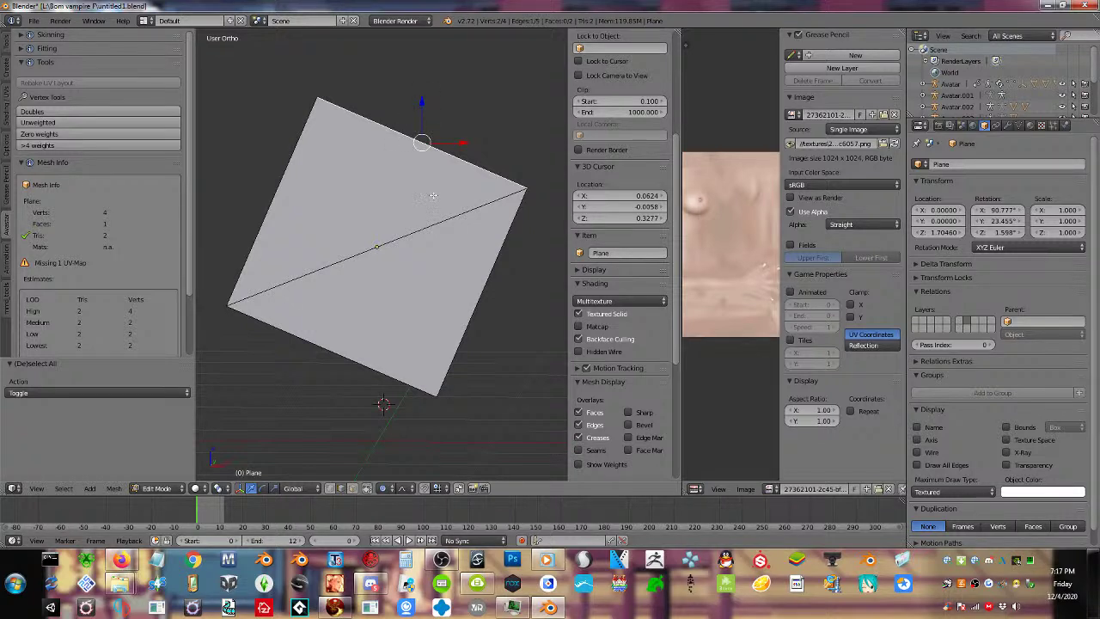
pyautogui.rightClick(423, 220)
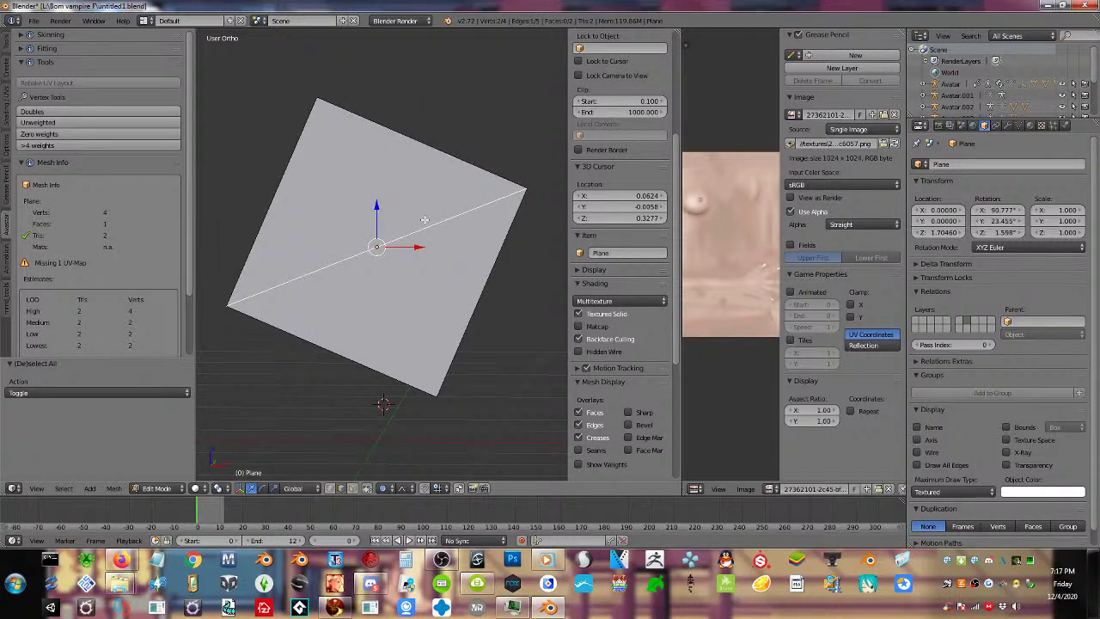
pyautogui.press('x')
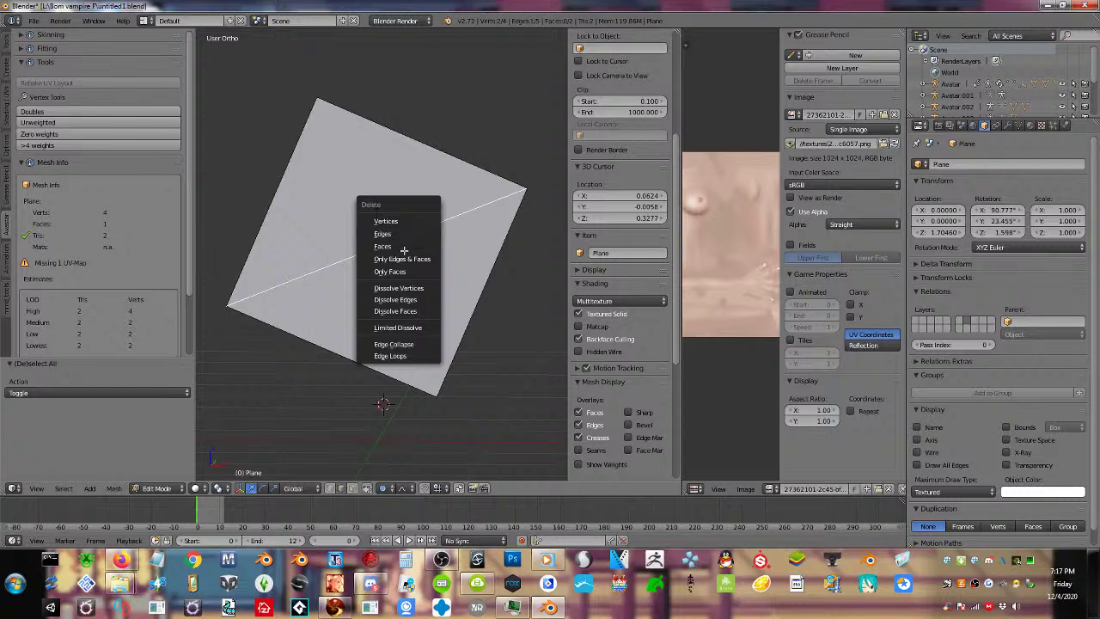
pyautogui.click(402, 248)
pyautogui.hotkey('ctrl', 'z')
pyautogui.hotkey('ctrl', 'z')
pyautogui.hotkey('ctrl', 'z')
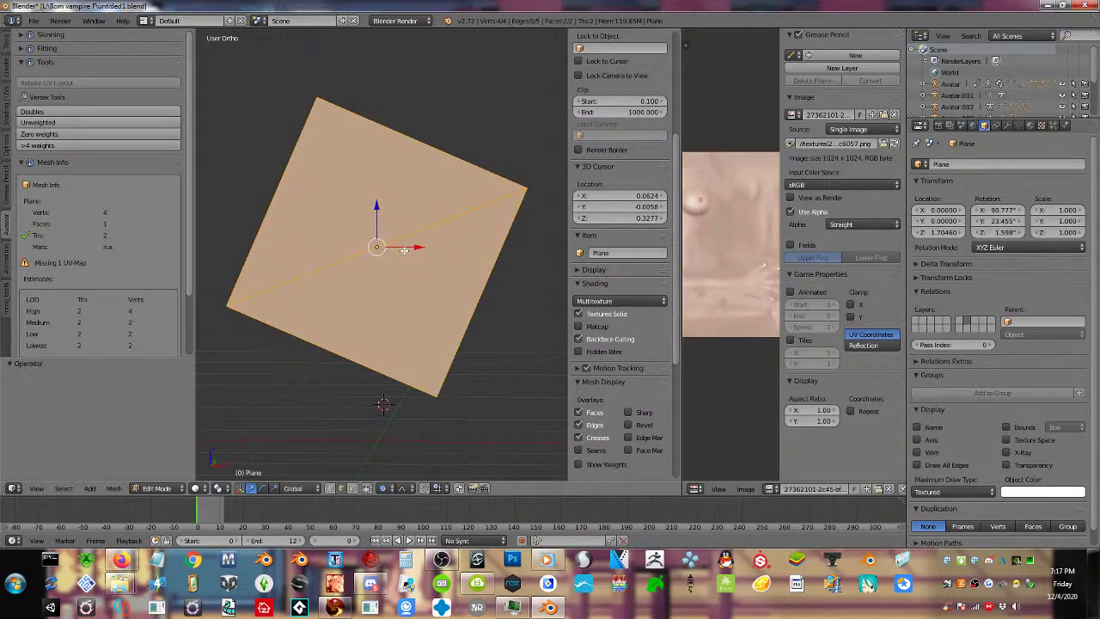
# Delete all faces of the selected plane
pyautogui.press('x')
pyautogui.click(404, 250)
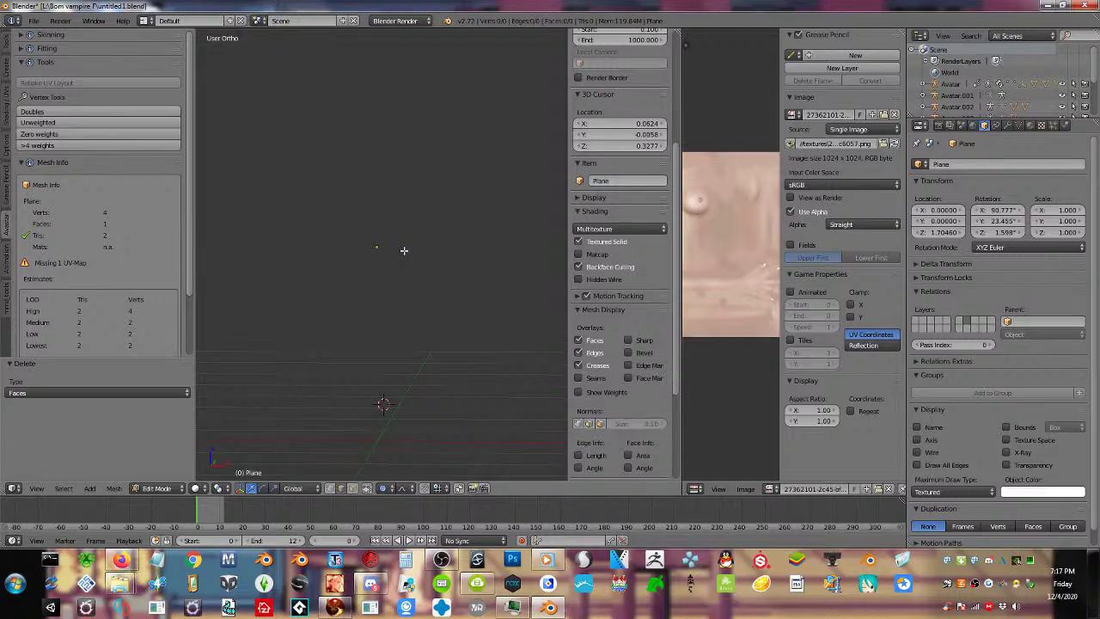
# Restore the Blender window from its maximized size and arrange it side by side with the browser's live stream dashboard
pyautogui.moveTo(332, 6); pyautogui.dragTo(398, 10)
pyautogui.scroll(-3, 528, 338)
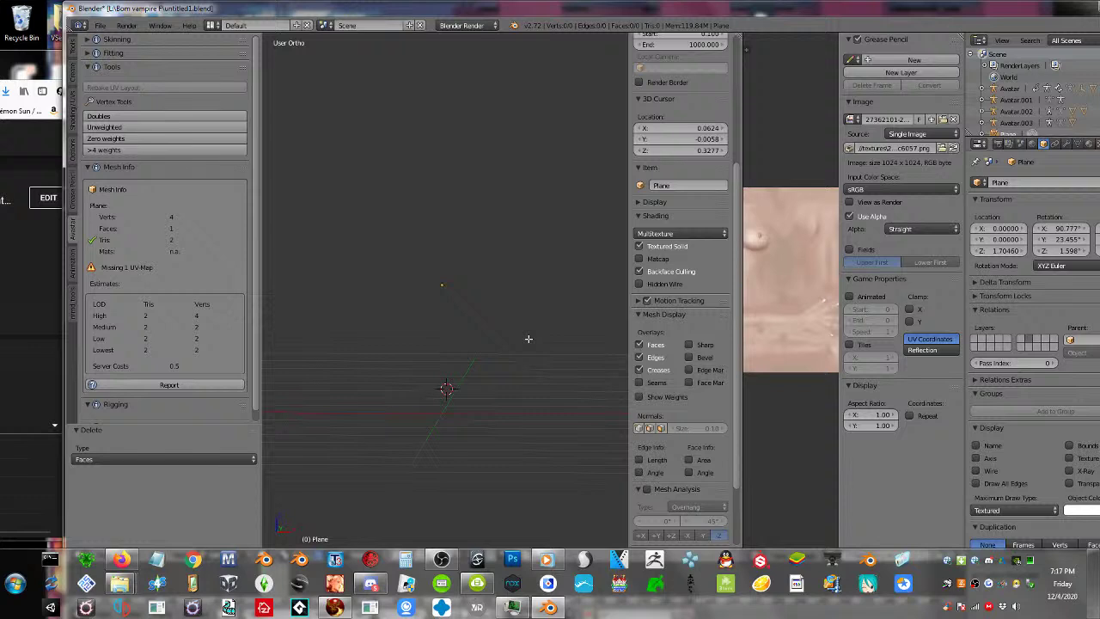
pyautogui.moveTo(529, 339); pyautogui.dragTo(525, 390, button='middle')
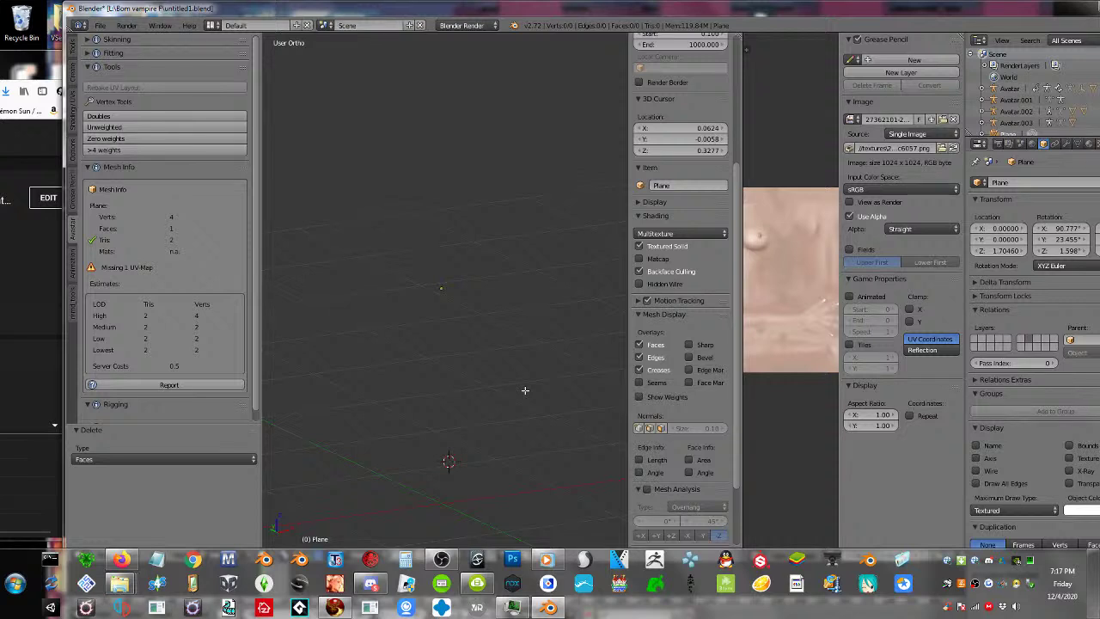
pyautogui.moveTo(525, 390); pyautogui.dragTo(498, 289, button='middle')
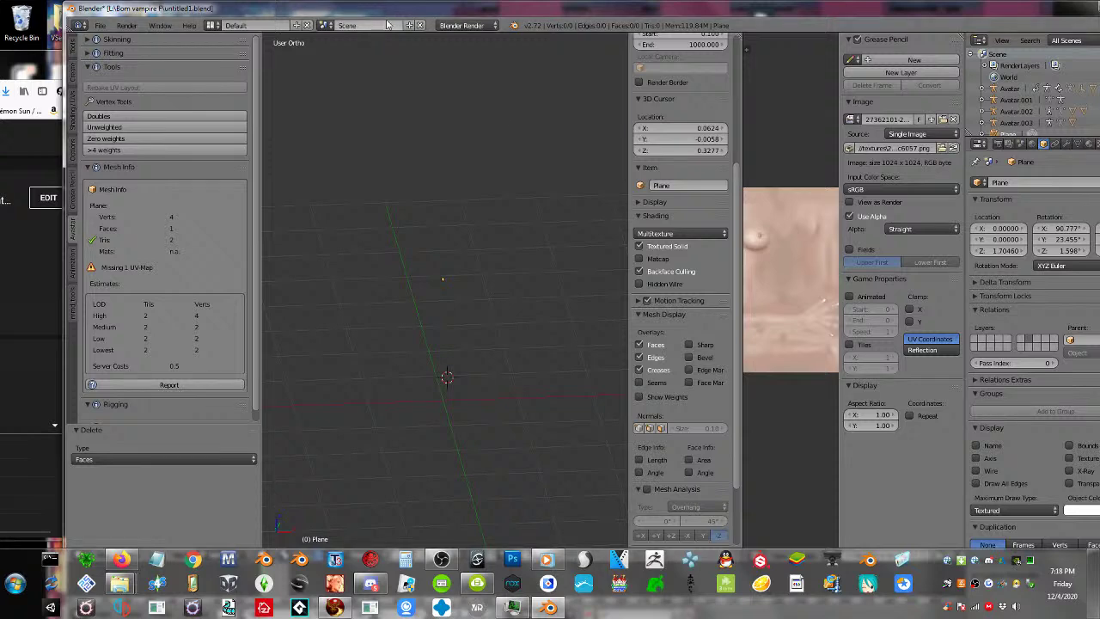
pyautogui.moveTo(397, 9); pyautogui.dragTo(725, 15)
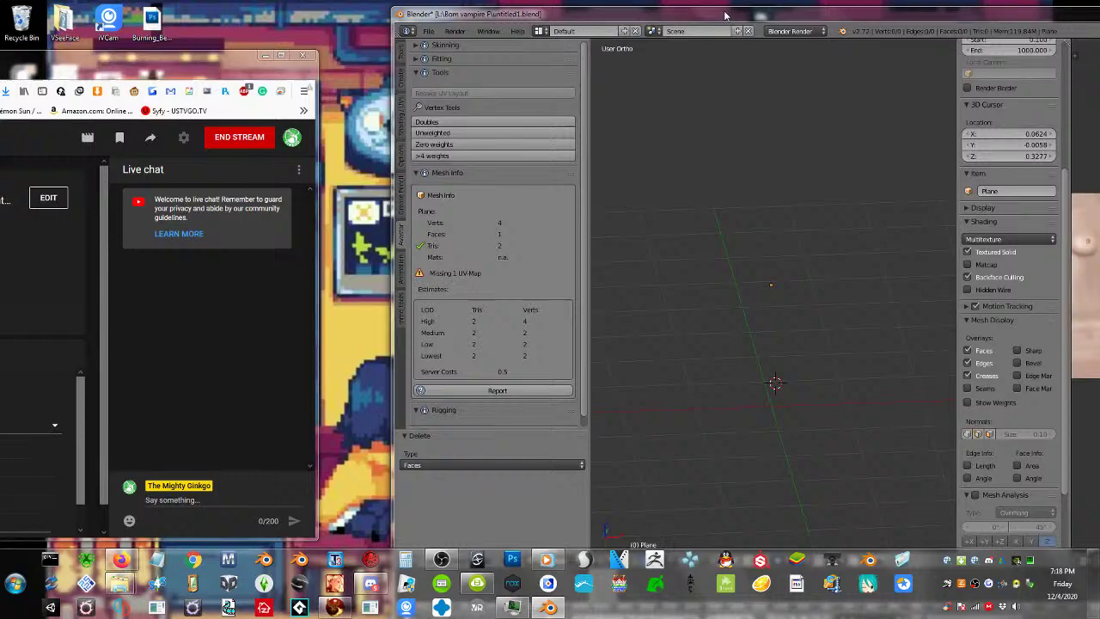
pyautogui.moveTo(120, 64); pyautogui.dragTo(299, 42)
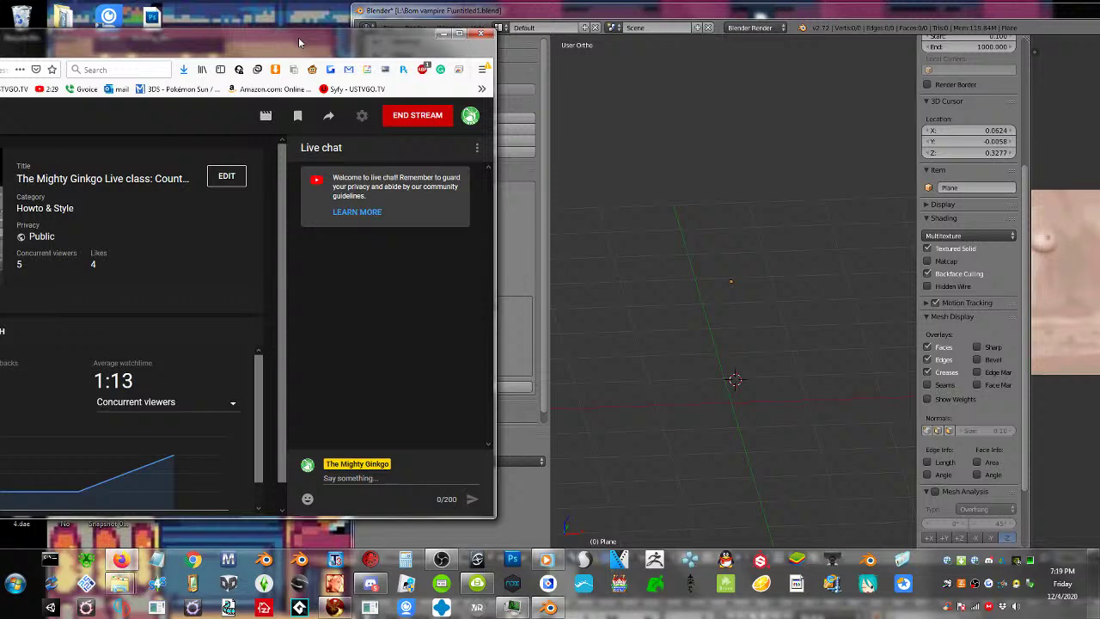
pyautogui.moveTo(299, 42); pyautogui.dragTo(335, 29)
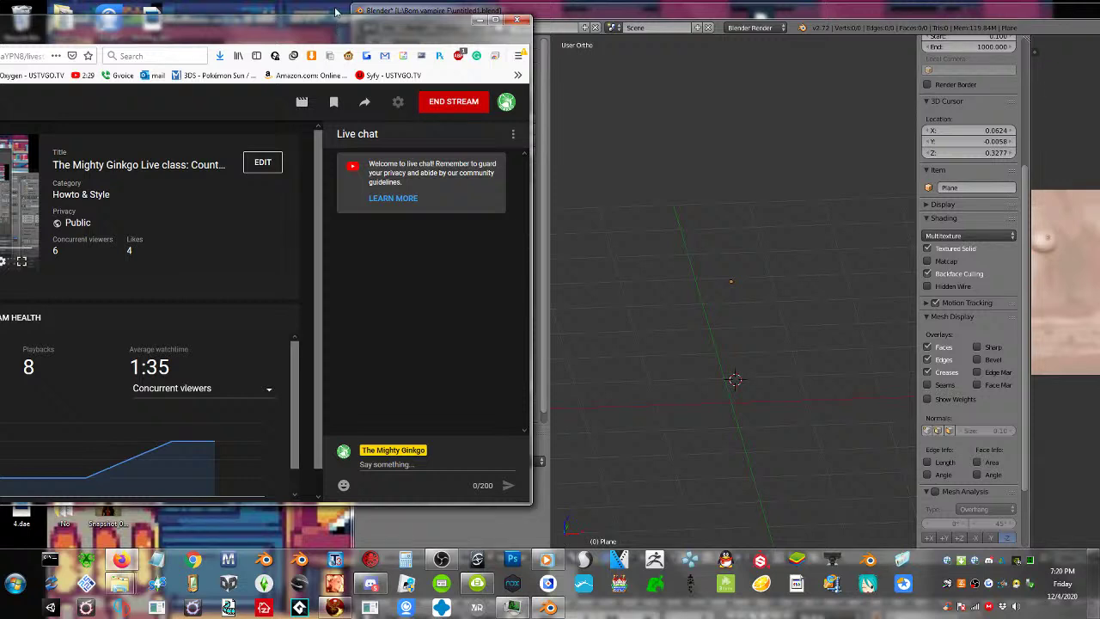
# Return Blender to Object Mode, show the avatar's layer and select the avatar's head and body meshes
pyautogui.click(664, 14)
pyautogui.scroll(-4, 685, 397)
pyautogui.scroll(3, 660, 238)
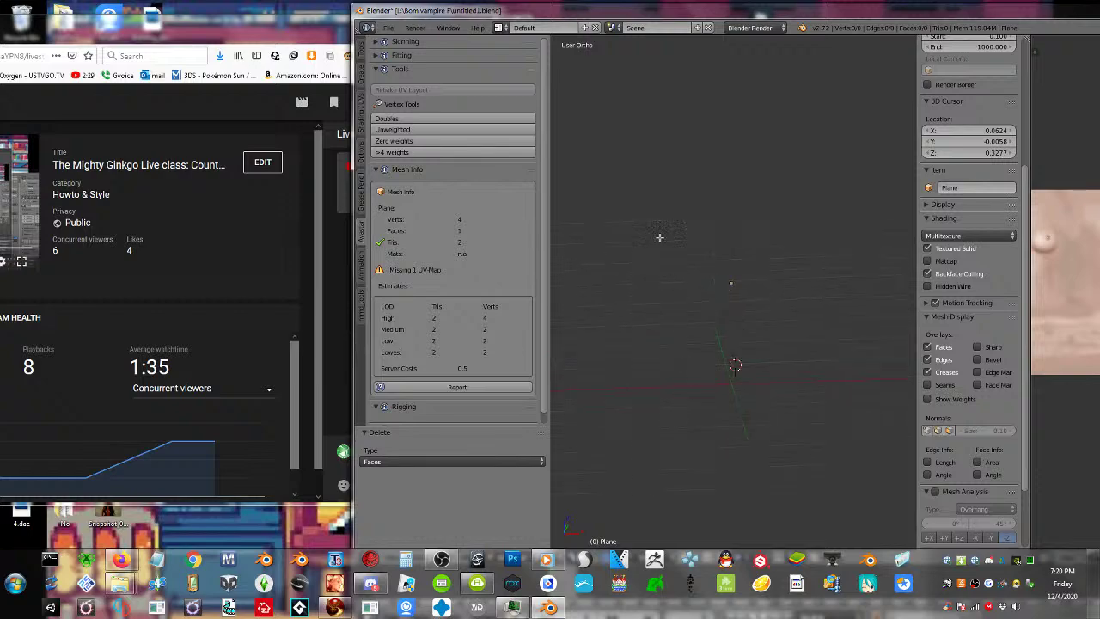
pyautogui.moveTo(689, 318); pyautogui.dragTo(679, 315, button='middle')
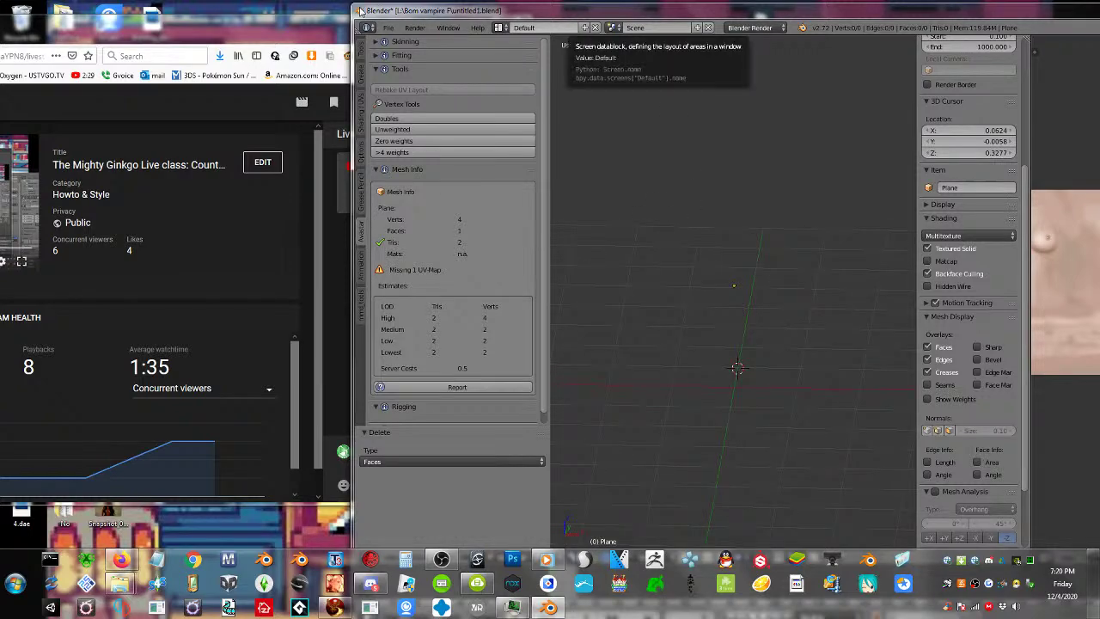
pyautogui.moveTo(361, 10)
pyautogui.mouseDown()
pyautogui.moveTo(438, 104)
pyautogui.moveTo(365, 9)
pyautogui.mouseUp()
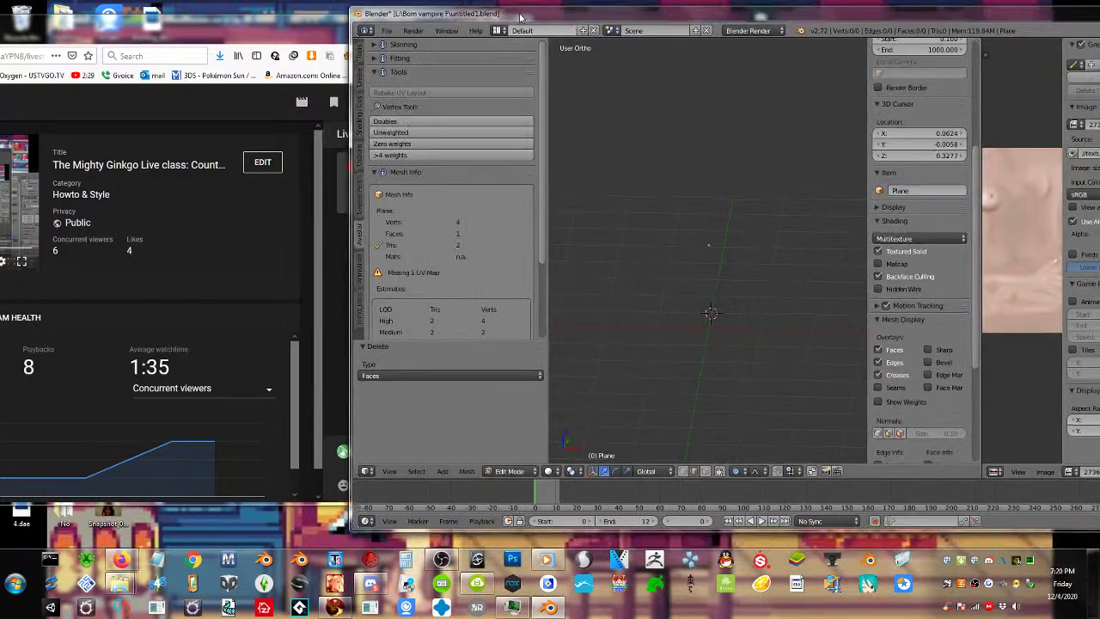
pyautogui.click(503, 468)
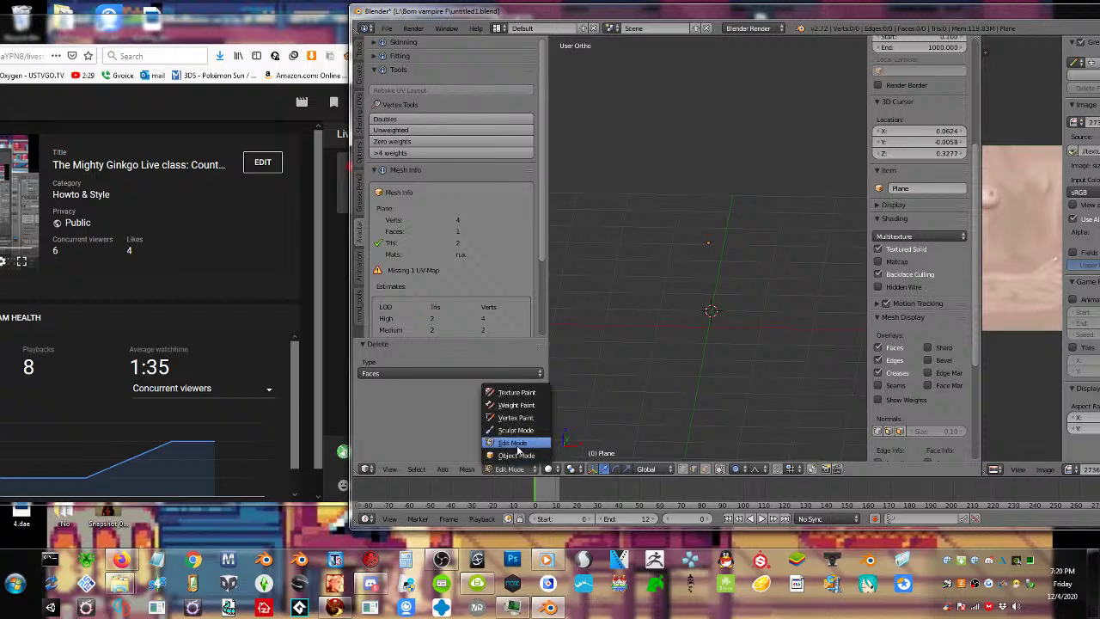
pyautogui.click(515, 456)
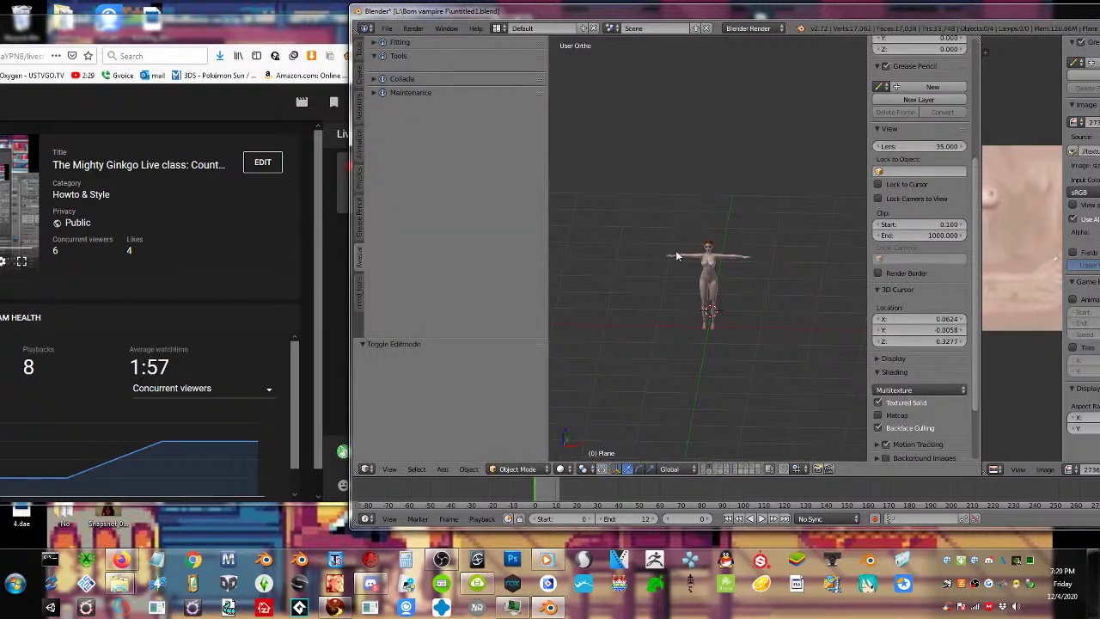
pyautogui.scroll(10, 676, 256)
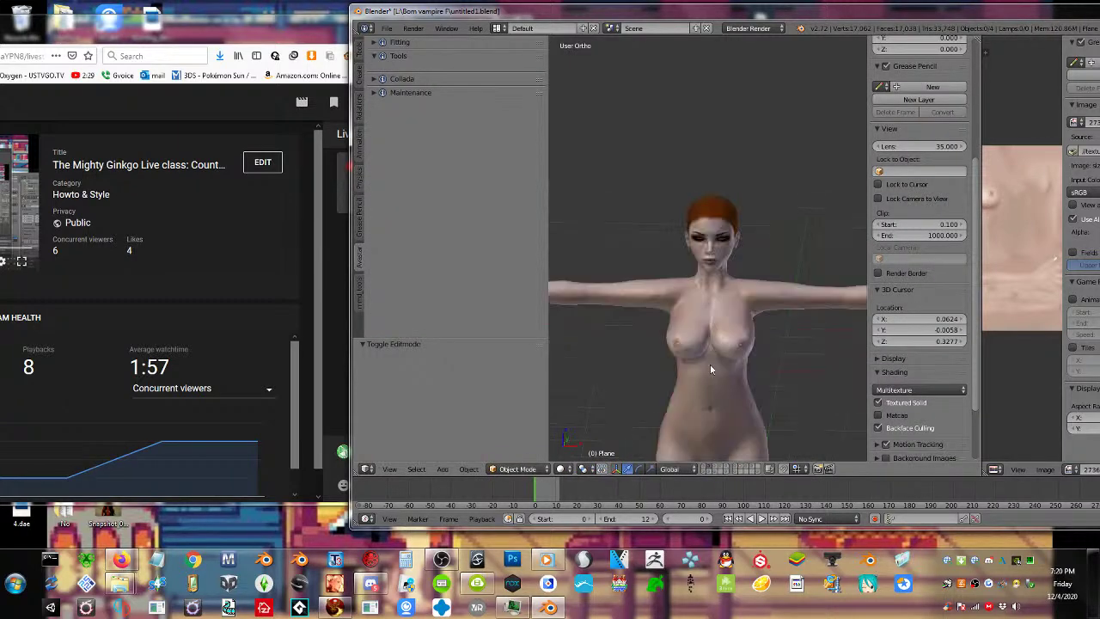
pyautogui.rightClick(701, 289)
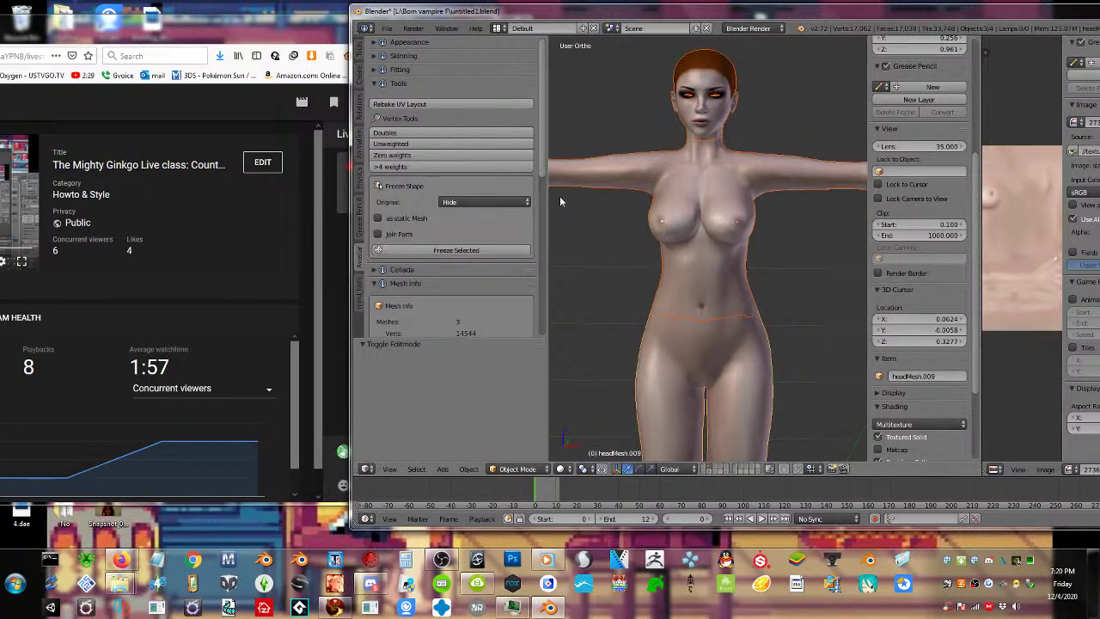
# Export the selected avatar meshes to the Desktop as the Wavefront file untitled1.obj with Selection Only enabled
pyautogui.click(387, 29)
pyautogui.moveTo(422, 239)
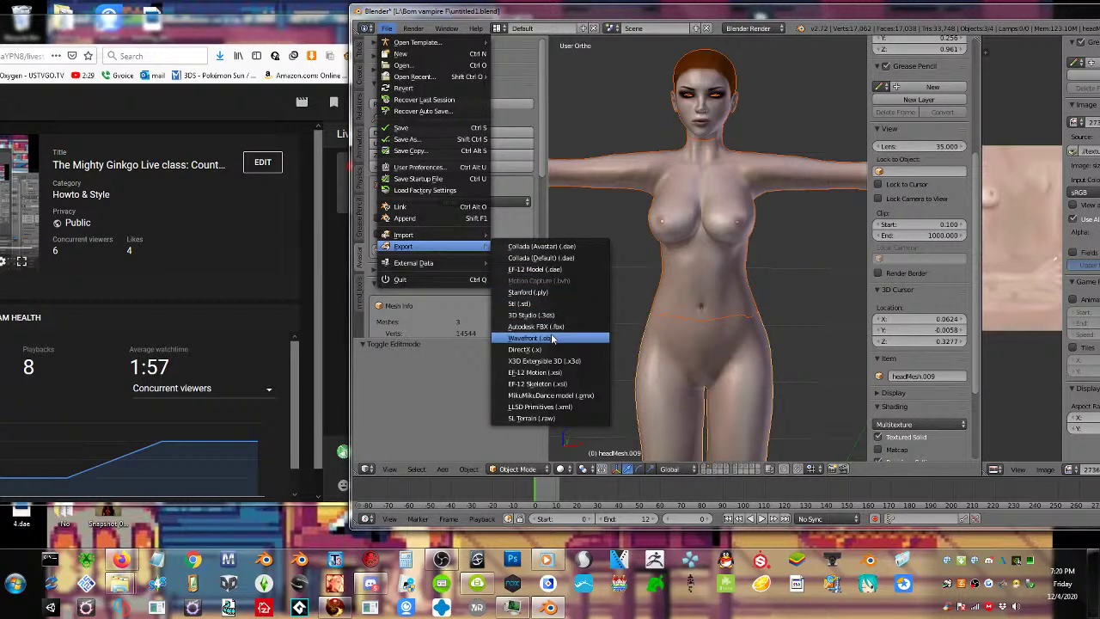
pyautogui.click(552, 339)
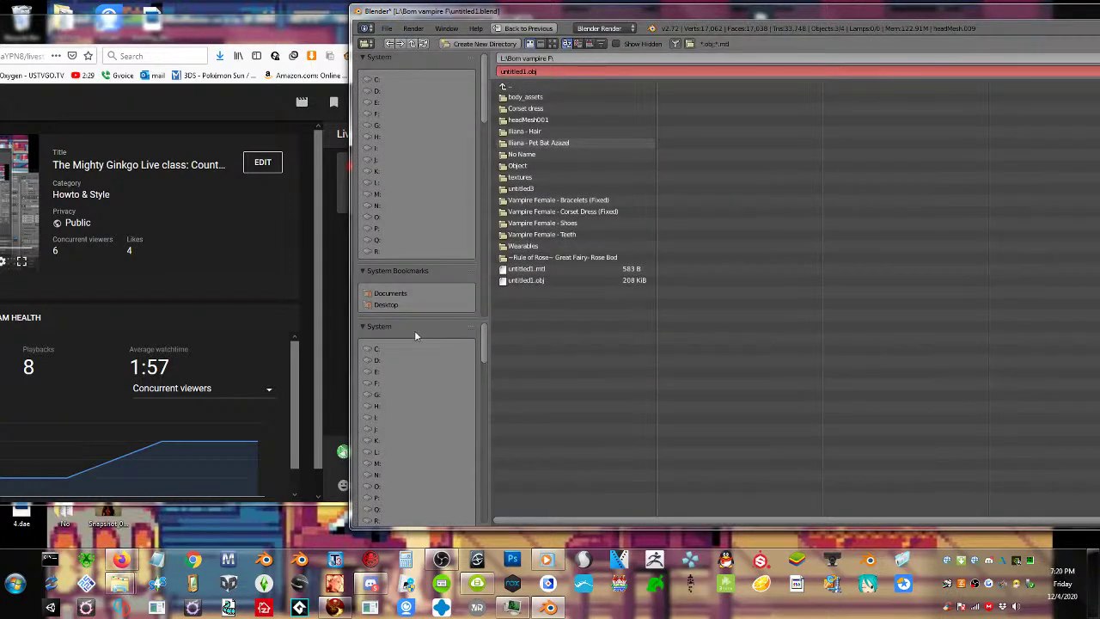
pyautogui.click(398, 304)
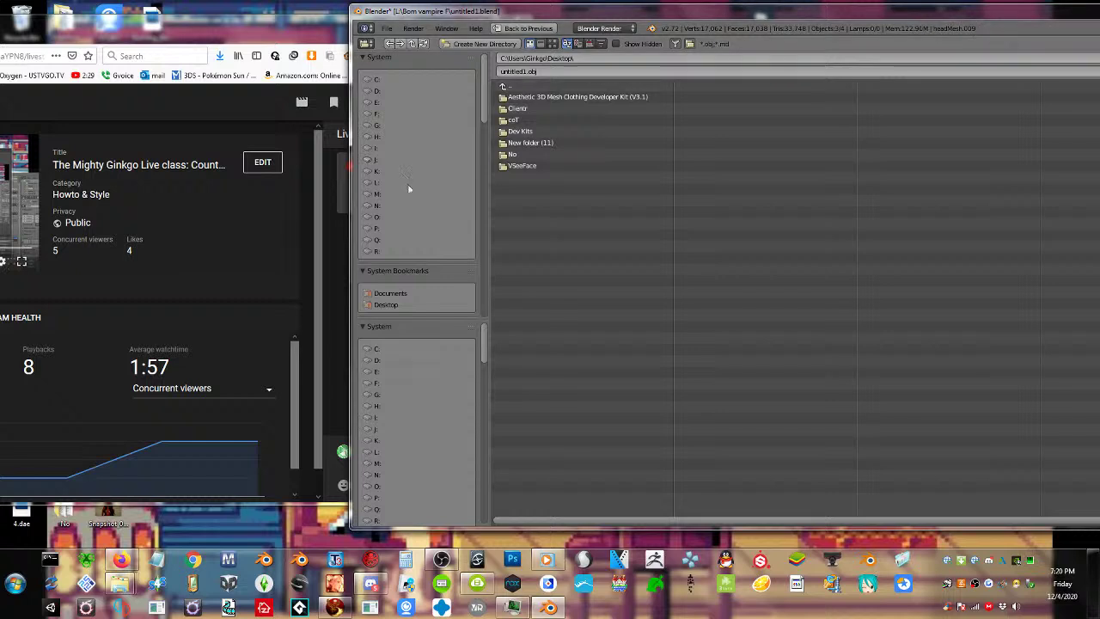
pyautogui.moveTo(483, 343); pyautogui.dragTo(496, 475)
pyautogui.click(384, 403)
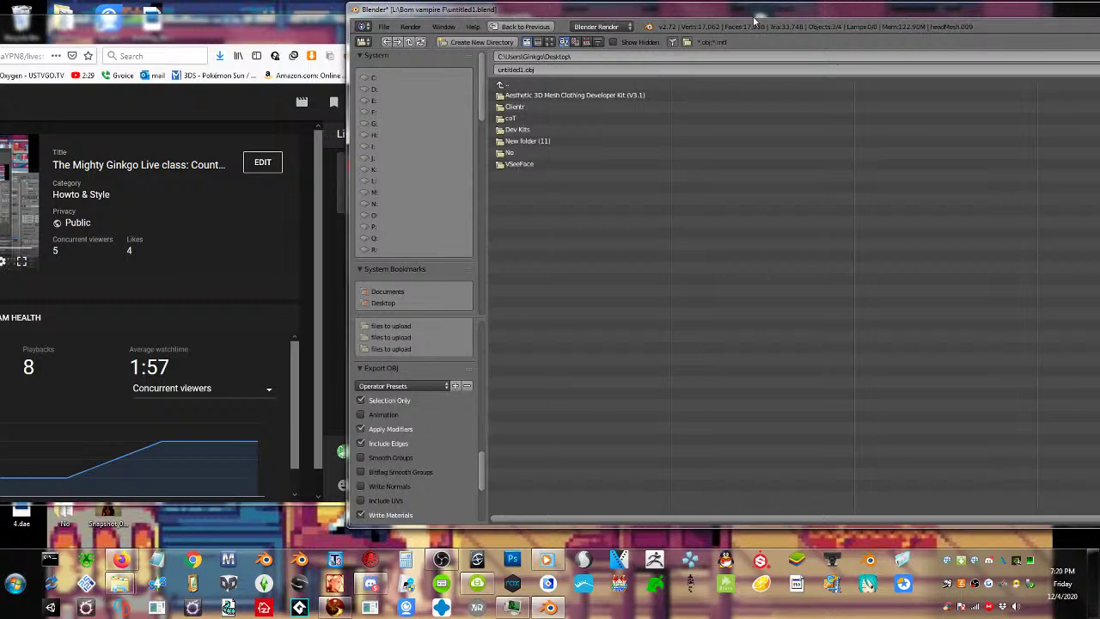
pyautogui.moveTo(753, 17); pyautogui.dragTo(472, 39)
pyautogui.click(1052, 74)
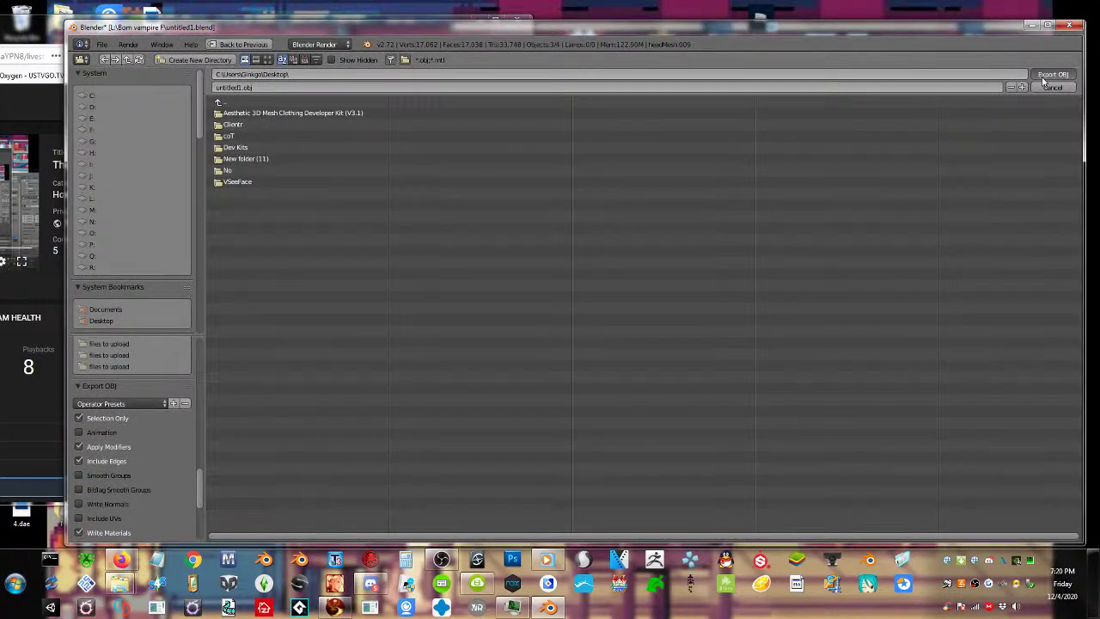
# Show the desktop, launch Marvelous Designer 2 and dismiss its Avatar Editor
pyautogui.click(1093, 583)
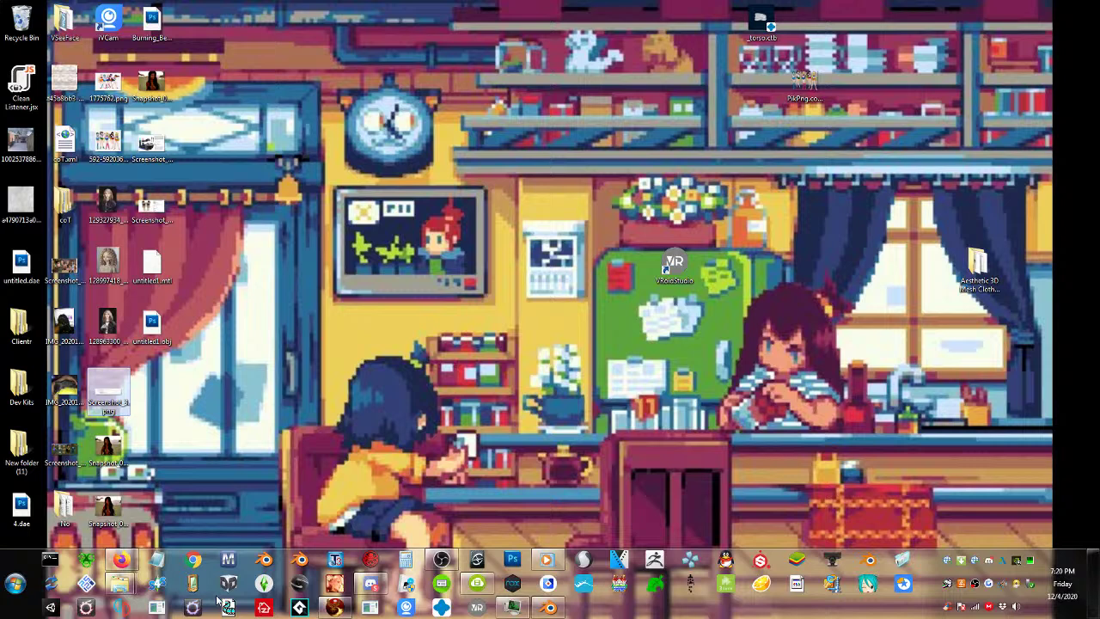
pyautogui.click(228, 560)
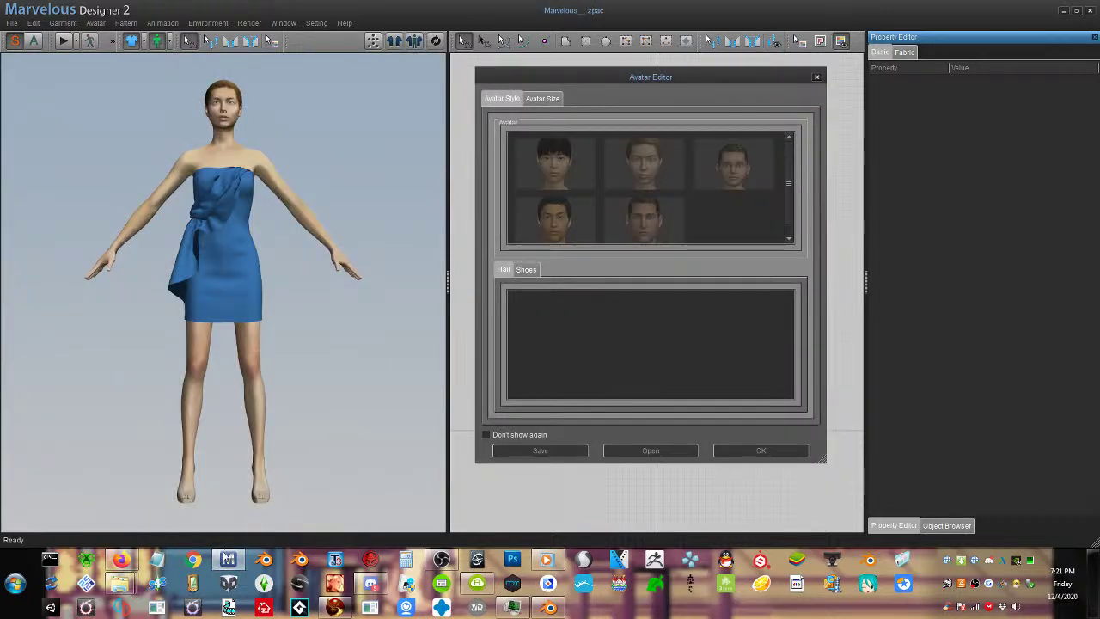
pyautogui.click(817, 79)
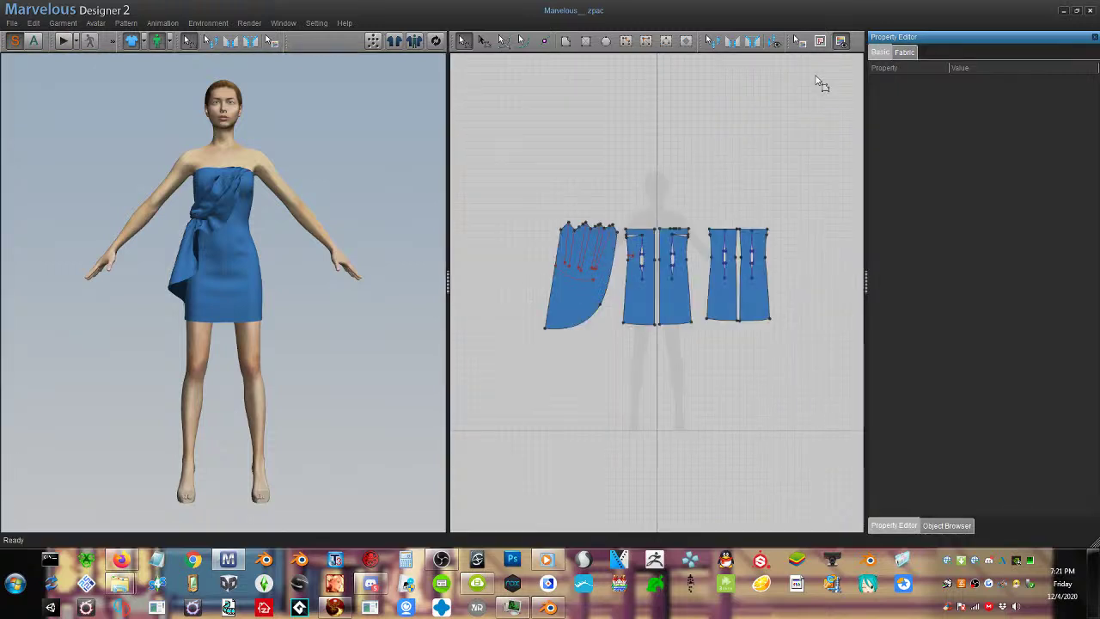
# Load untitled1.obj from the Desktop as the avatar, using m as the unit of the imported file
pyautogui.click(12, 24)
pyautogui.moveTo(46, 55)
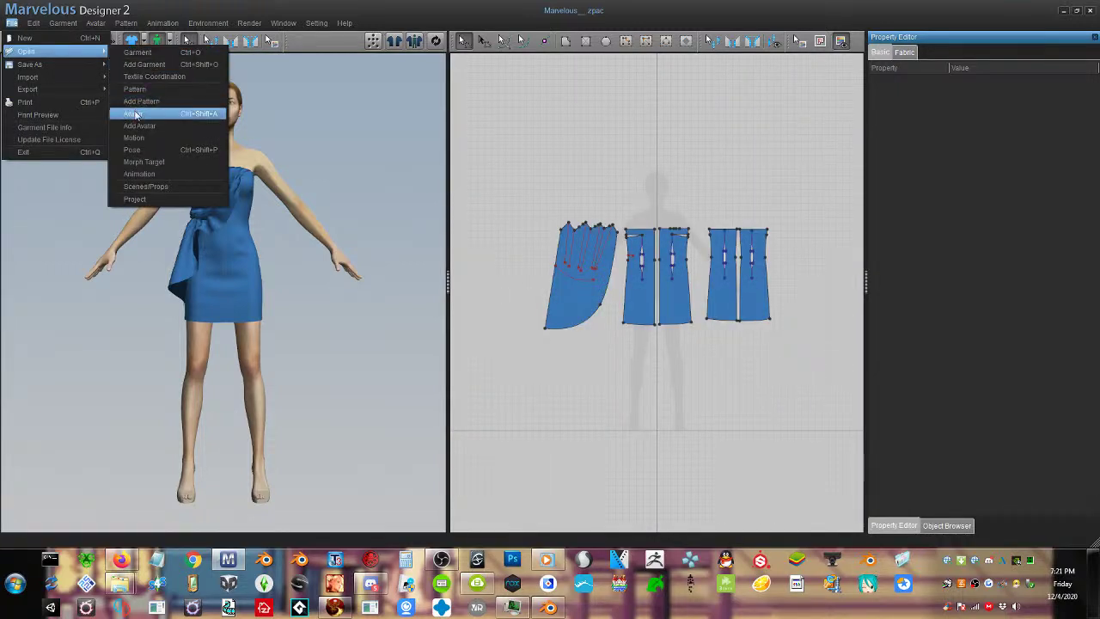
pyautogui.click(137, 114)
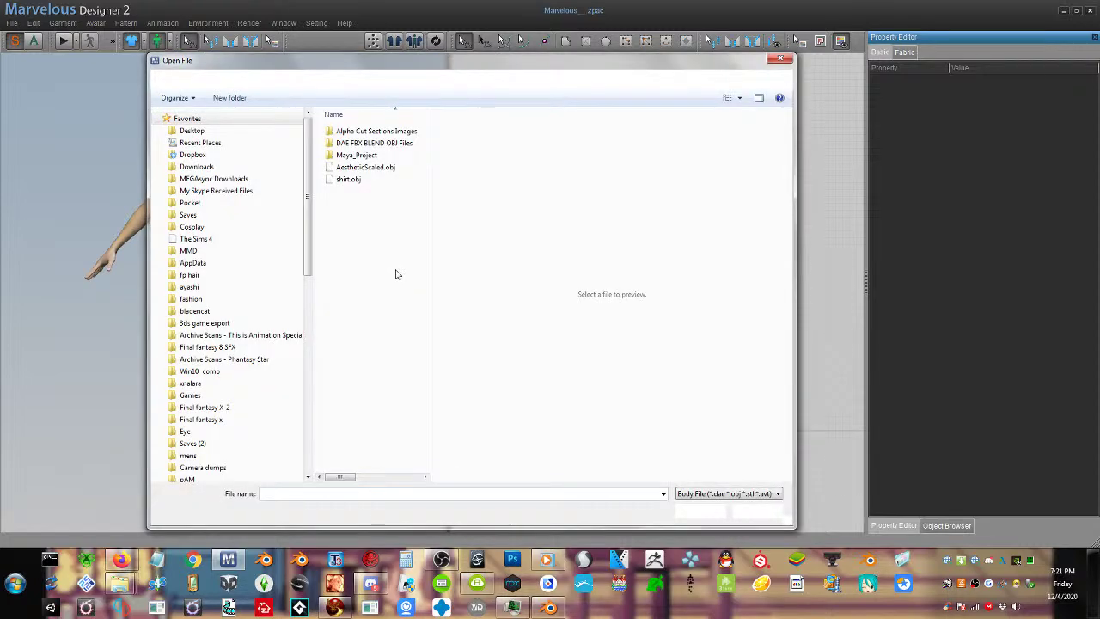
pyautogui.moveTo(311, 342); pyautogui.dragTo(332, 111)
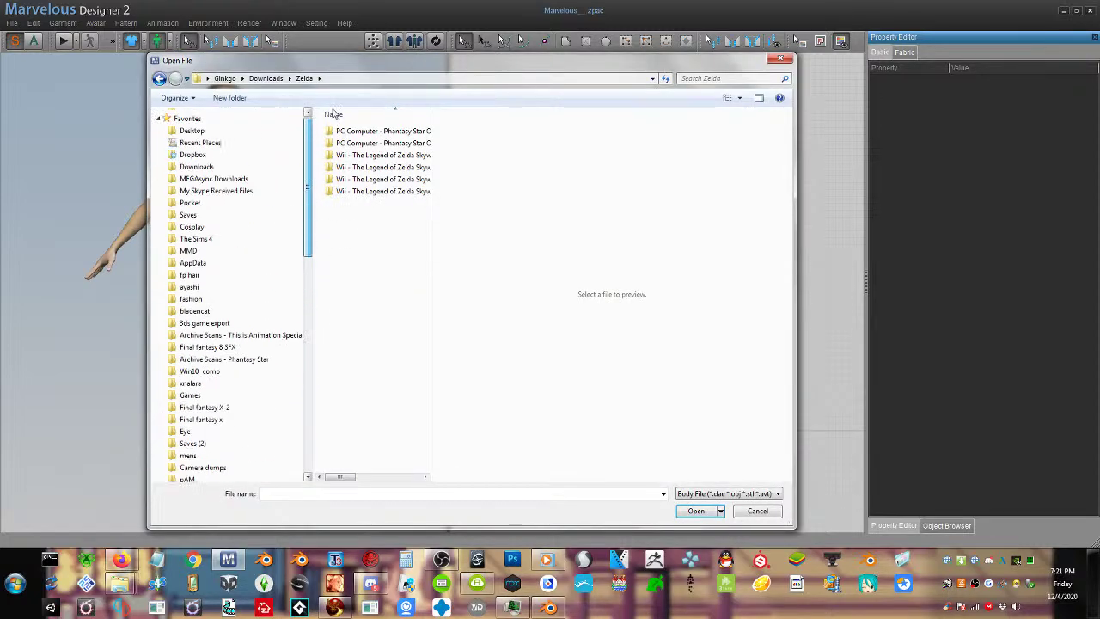
pyautogui.click(194, 131)
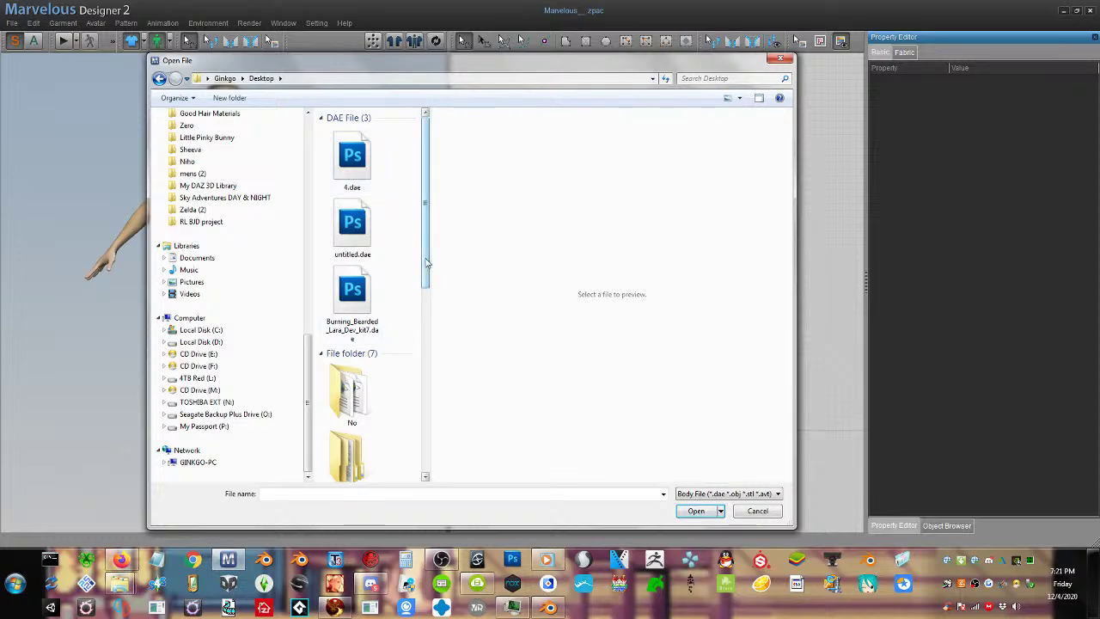
pyautogui.moveTo(426, 262); pyautogui.dragTo(426, 452)
pyautogui.doubleClick(372, 464)
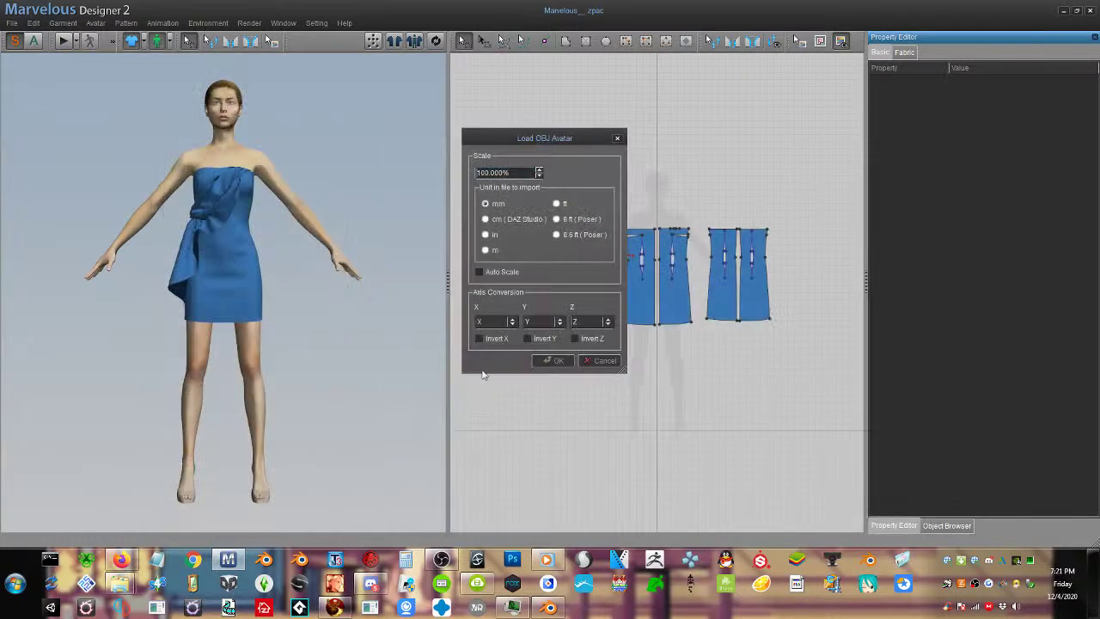
pyautogui.click(486, 250)
pyautogui.click(551, 360)
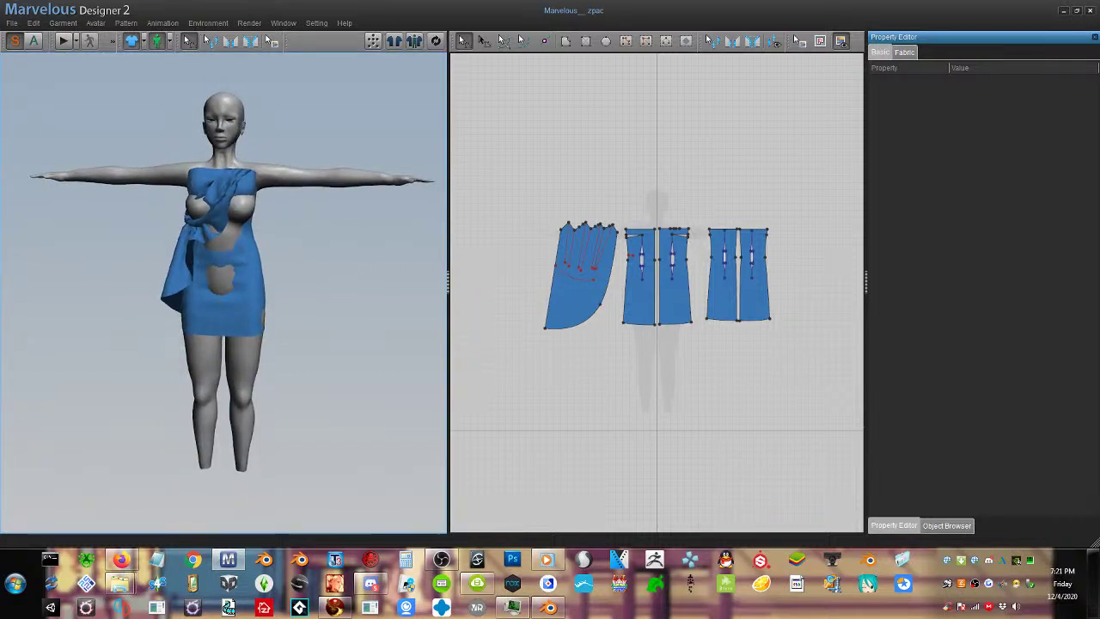
# Start a new garment file that clears the existing dress patterns and keeps the loaded avatar
pyautogui.scroll(-2, 223, 292)
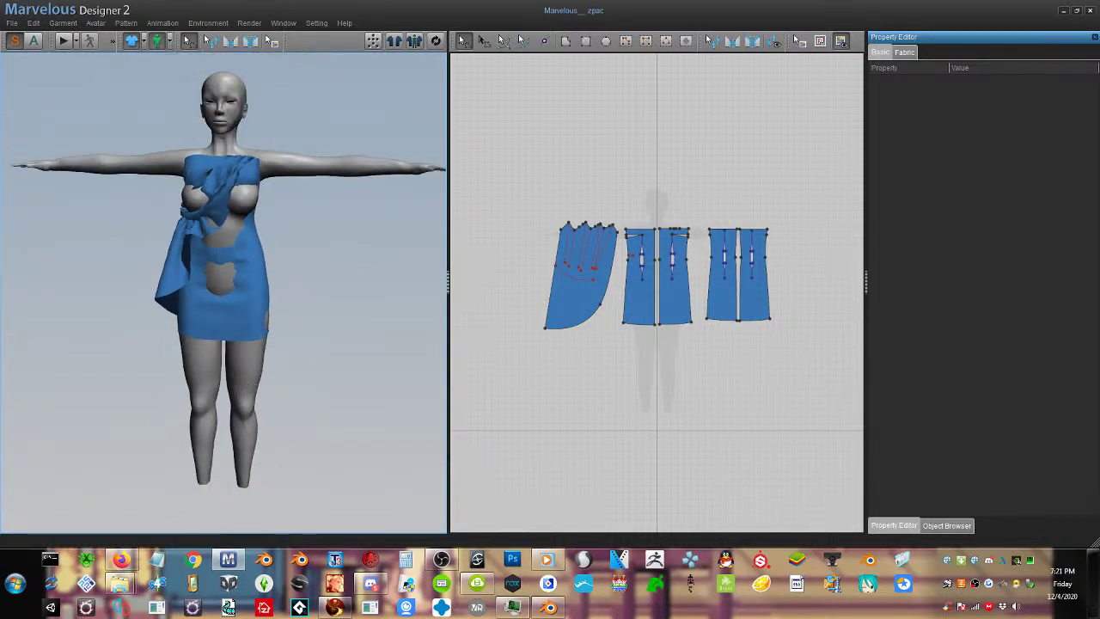
pyautogui.moveTo(273, 206); pyautogui.dragTo(250, 289, button='middle')
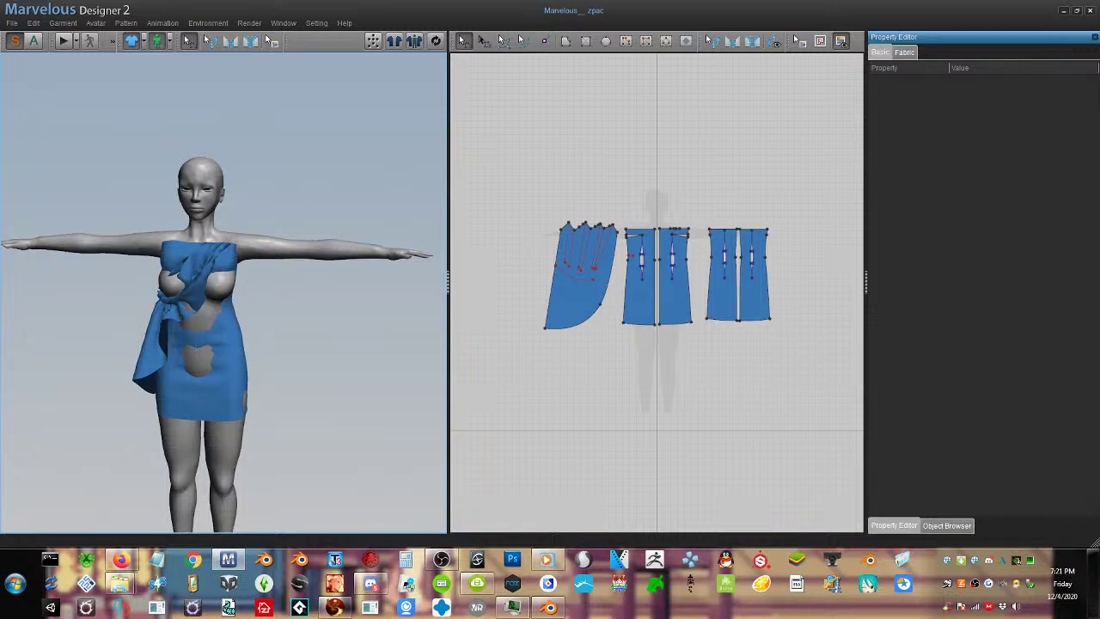
pyautogui.click(13, 24)
pyautogui.moveTo(25, 50)
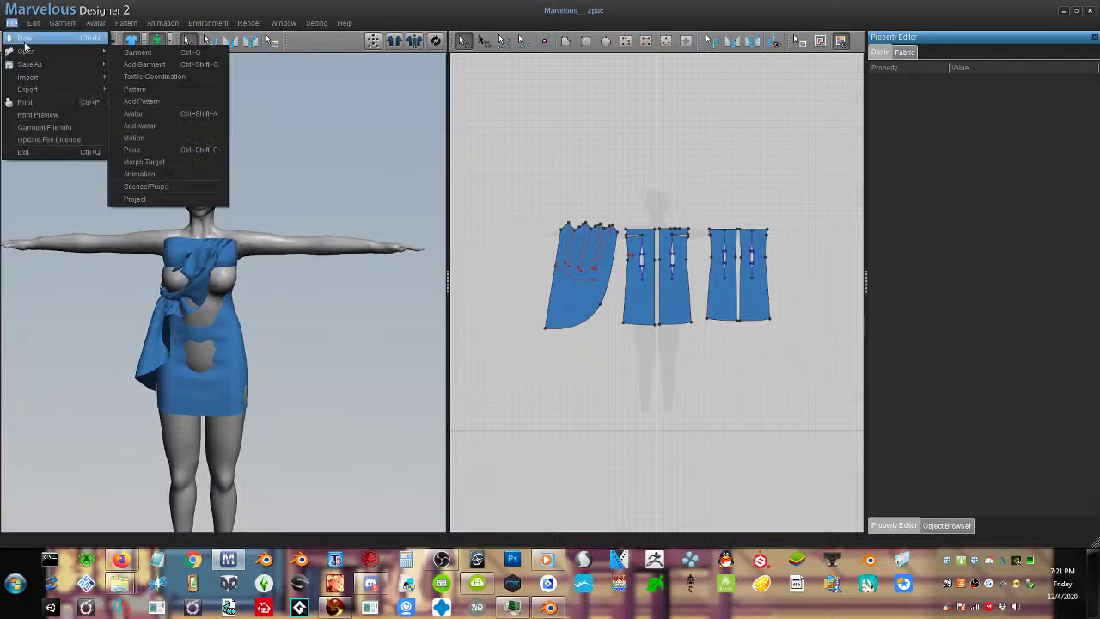
pyautogui.click(59, 39)
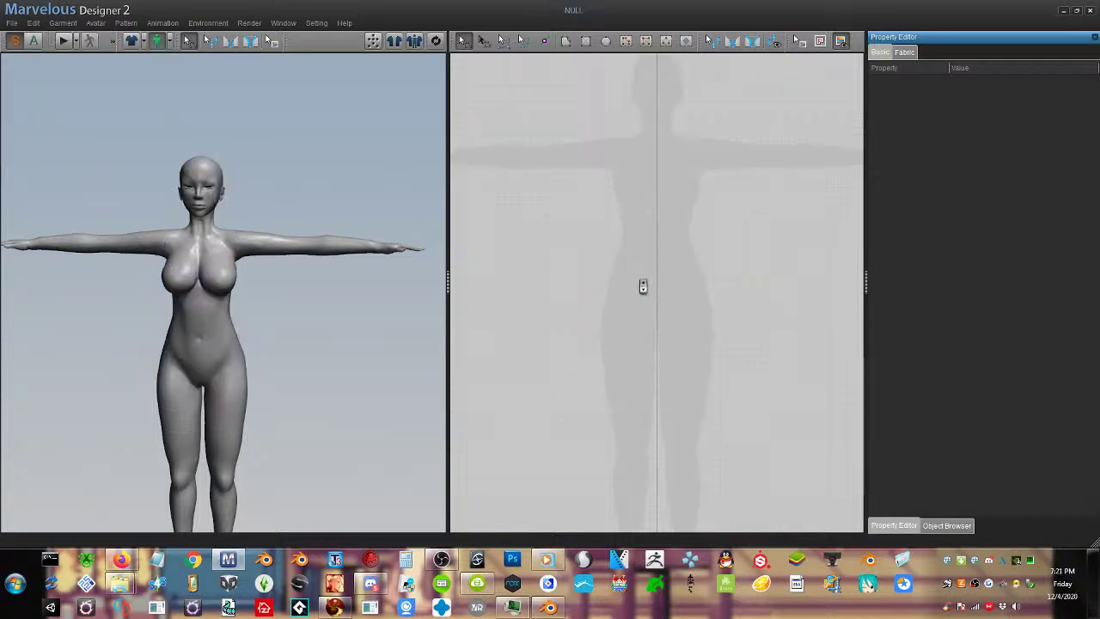
# Draw a rectangular pattern about 388 by 480 mm over the avatar's torso and place a copy of it behind the avatar
pyautogui.click(585, 40)
pyautogui.moveTo(598, 243); pyautogui.dragTo(721, 396)
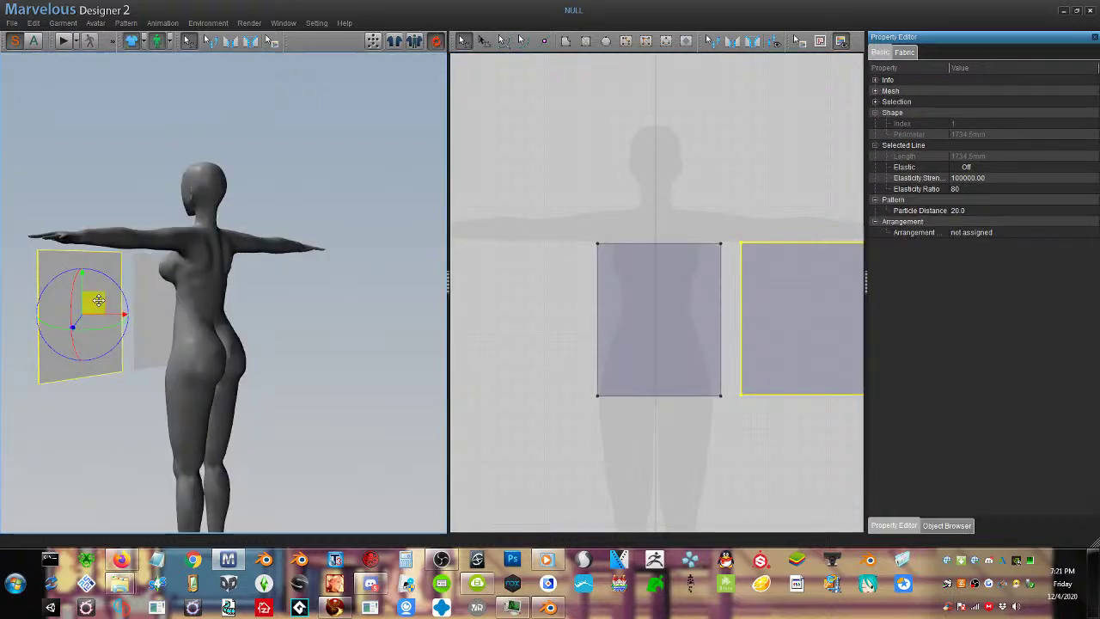
pyautogui.moveTo(96, 300); pyautogui.dragTo(236, 298)
pyautogui.moveTo(243, 296); pyautogui.dragTo(361, 297, button='right')
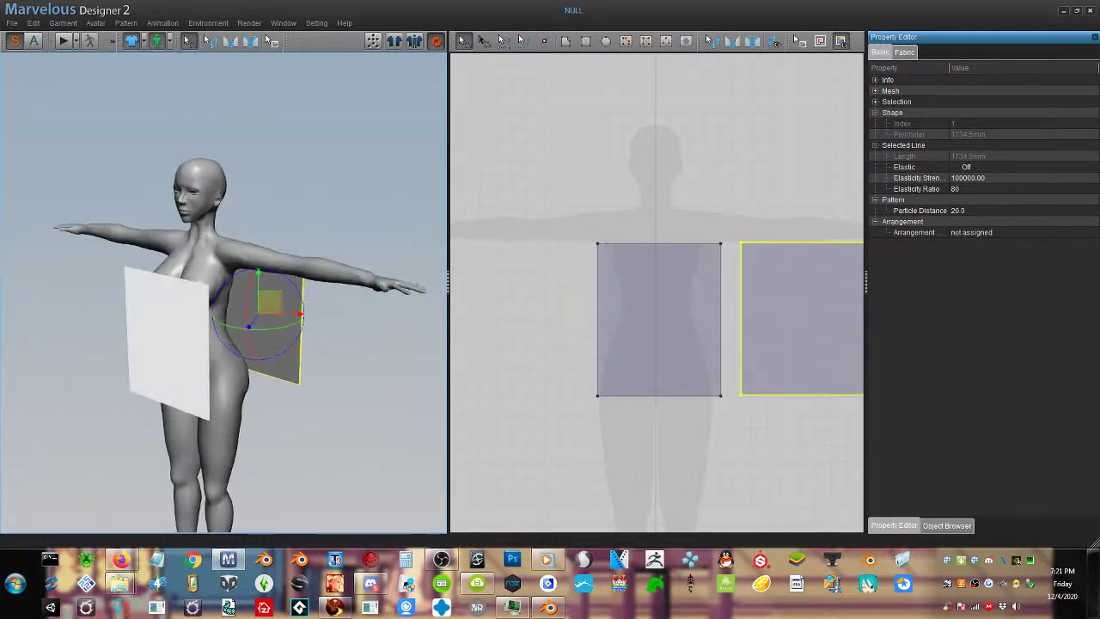
pyautogui.moveTo(269, 301); pyautogui.dragTo(238, 301)
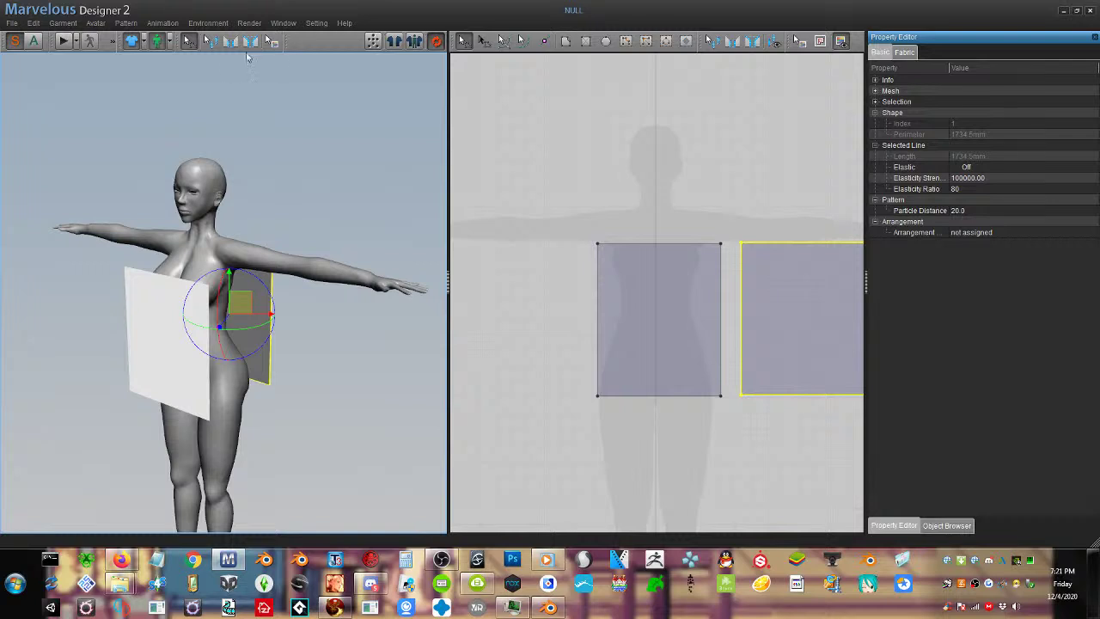
# Sew the front rectangle's side edges to the matching edges of the back rectangle and simulate the garment on the avatar
pyautogui.click(230, 41)
pyautogui.click(720, 335)
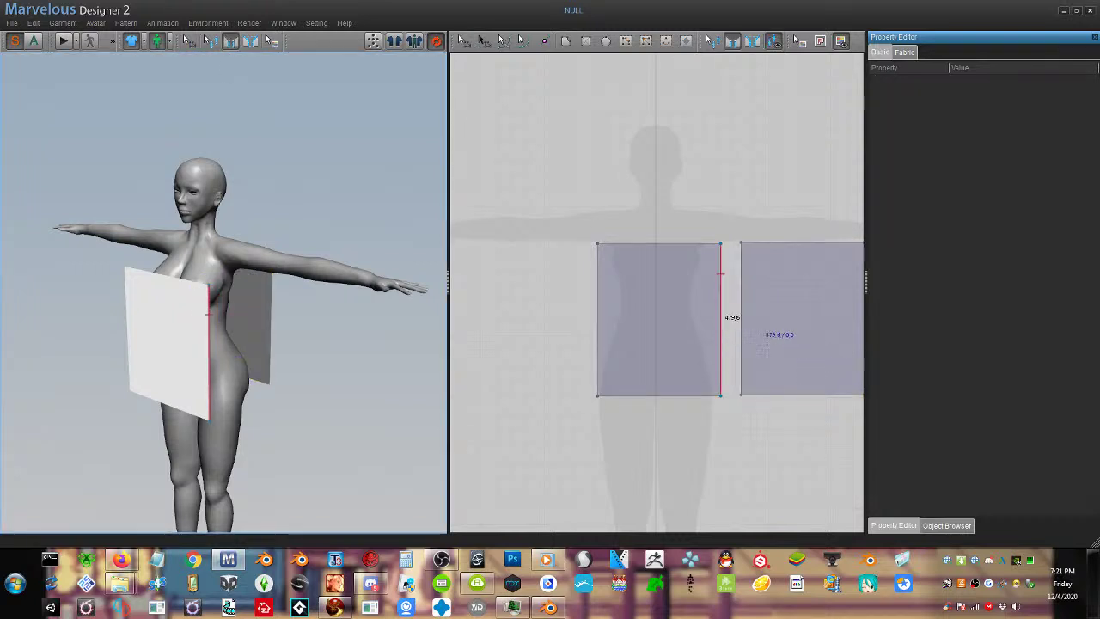
pyautogui.click(741, 320)
pyautogui.moveTo(292, 326); pyautogui.dragTo(343, 345, button='right')
pyautogui.click(156, 333)
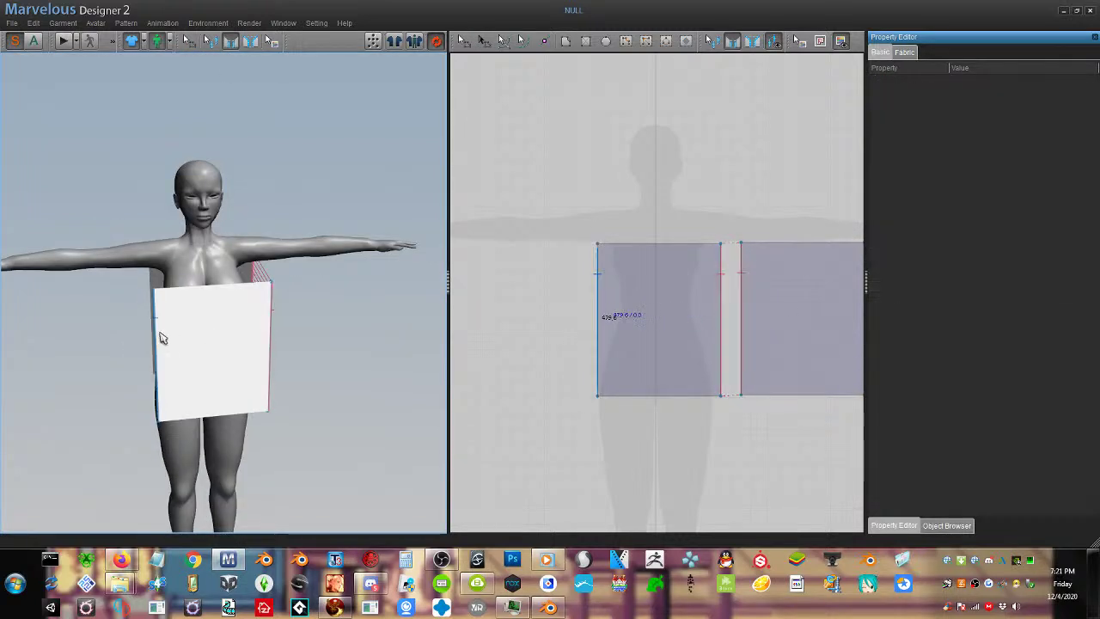
pyautogui.moveTo(148, 331); pyautogui.dragTo(206, 334, button='right')
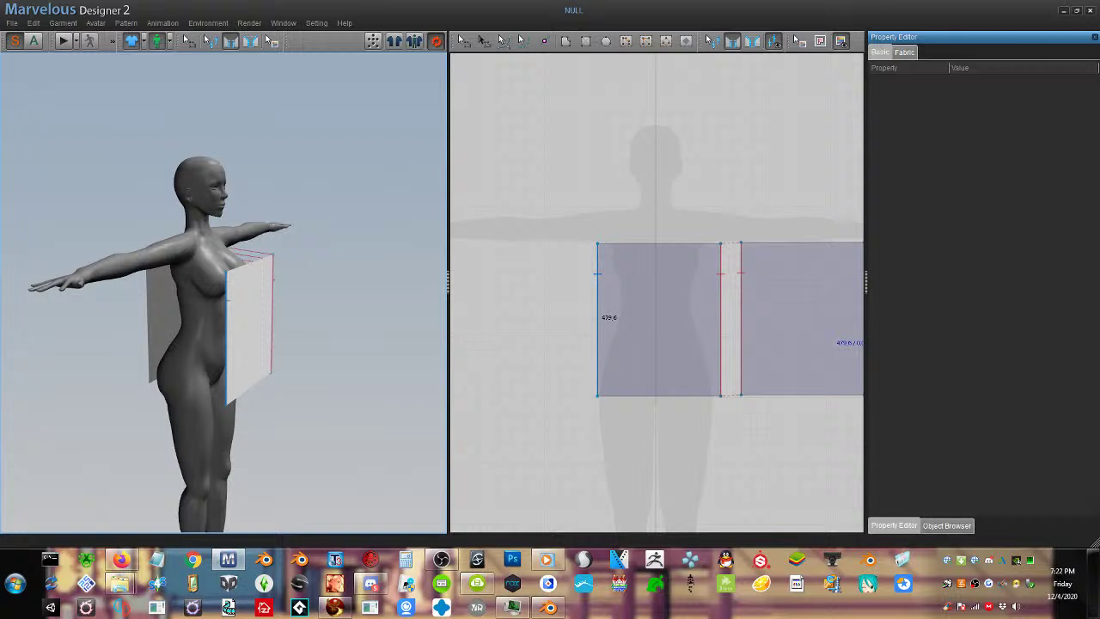
pyautogui.click(149, 331)
pyautogui.click(63, 41)
pyautogui.moveTo(311, 240); pyautogui.dragTo(269, 254, button='right')
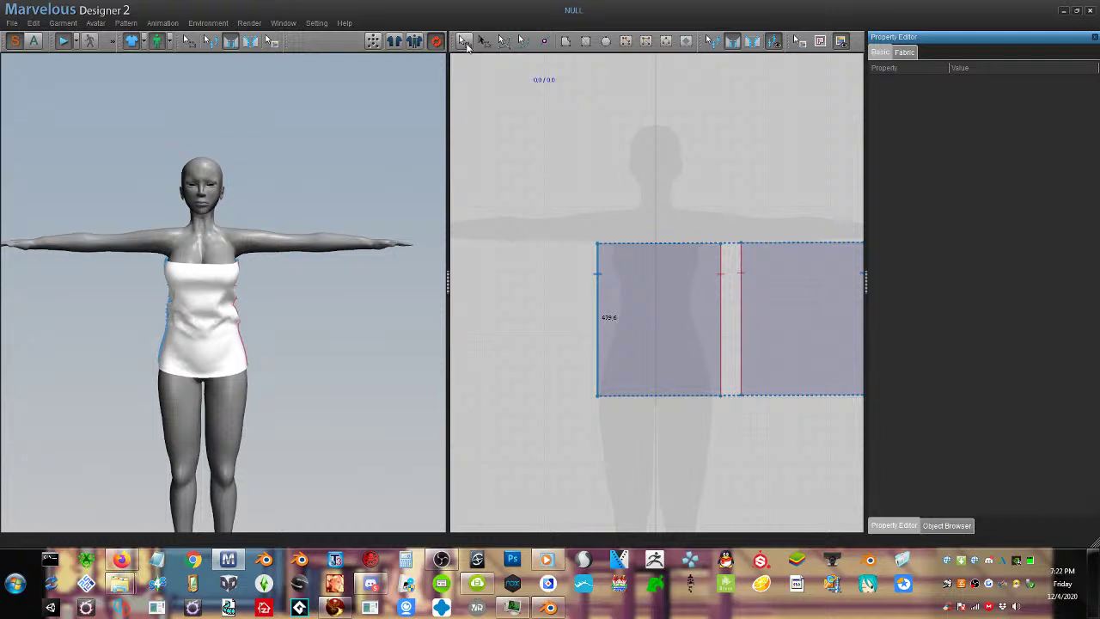
# Lengthen the front and back pieces together by moving their bottom edges down about 114 mm
pyautogui.click(465, 42)
pyautogui.click(688, 396)
pyautogui.keyDown('shift'); pyautogui.click(814, 396); pyautogui.keyUp('shift')
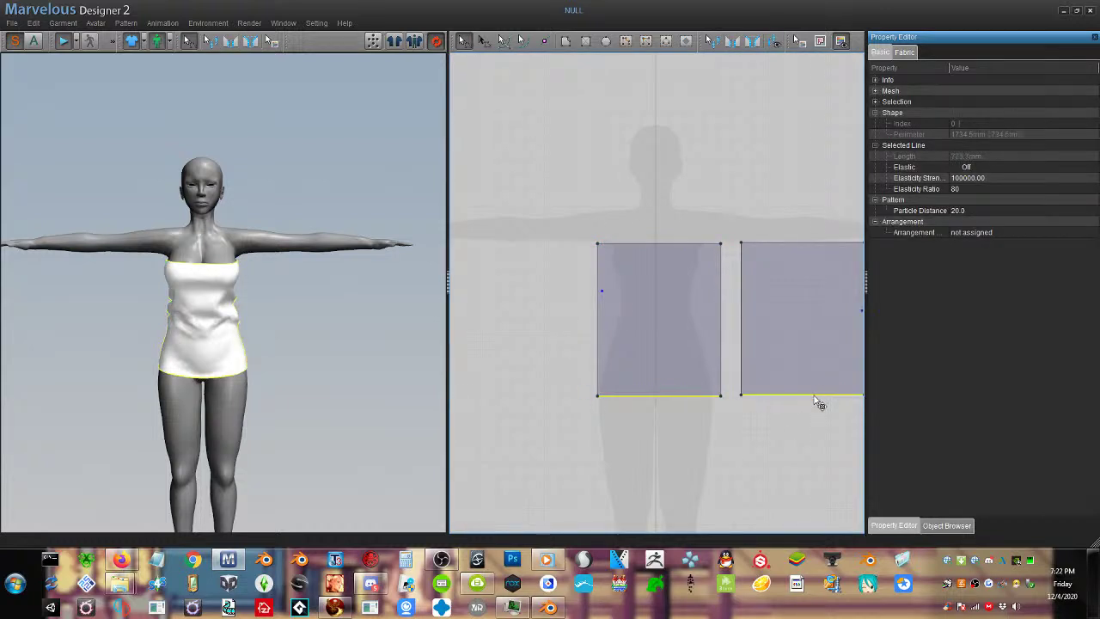
pyautogui.keyDown('shift'); pyautogui.moveTo(814, 396); pyautogui.dragTo(823, 435); pyautogui.keyUp('shift')
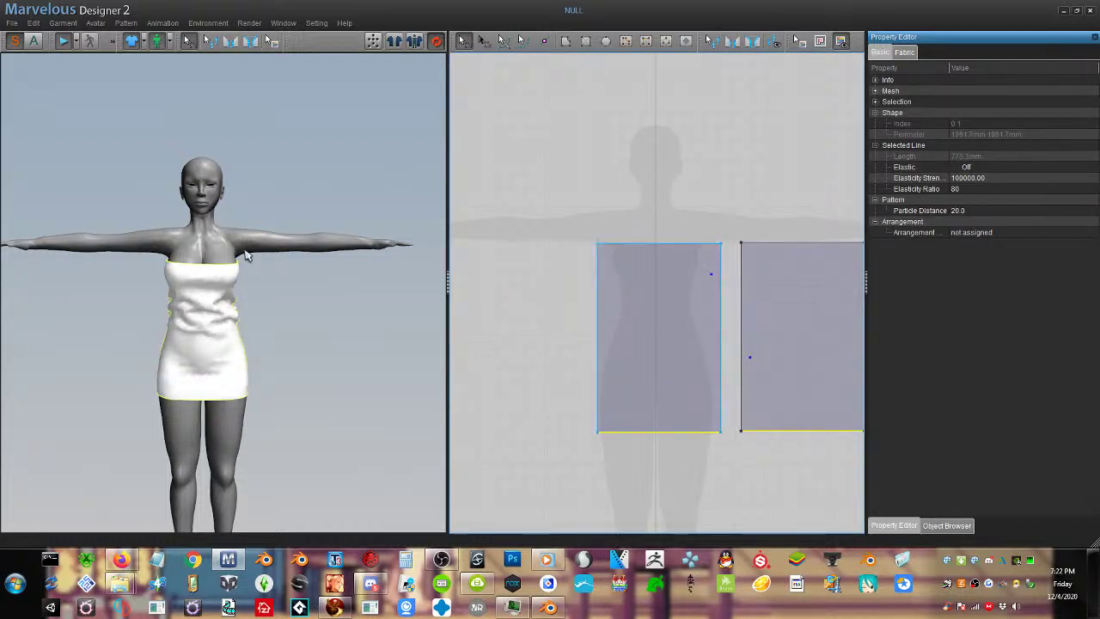
pyautogui.moveTo(291, 283); pyautogui.dragTo(295, 352, button='right')
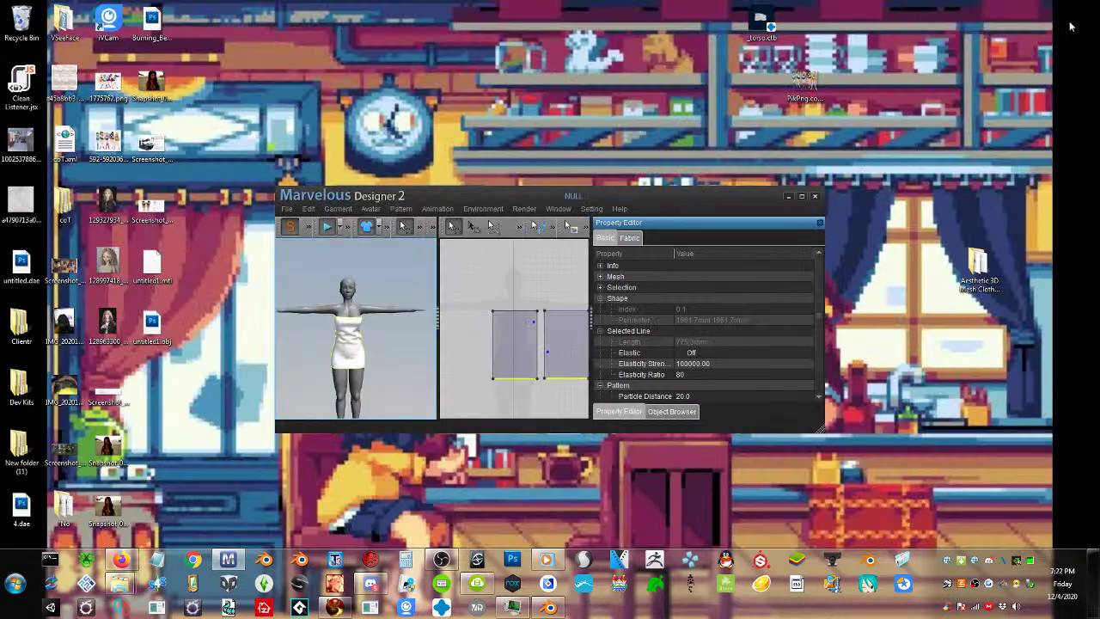
# Switch to Discord to check the general channel, minimize it and return to the maximized Marvelous Designer window
pyautogui.click(1077, 10)
pyautogui.moveTo(511, 192); pyautogui.dragTo(515, 56)
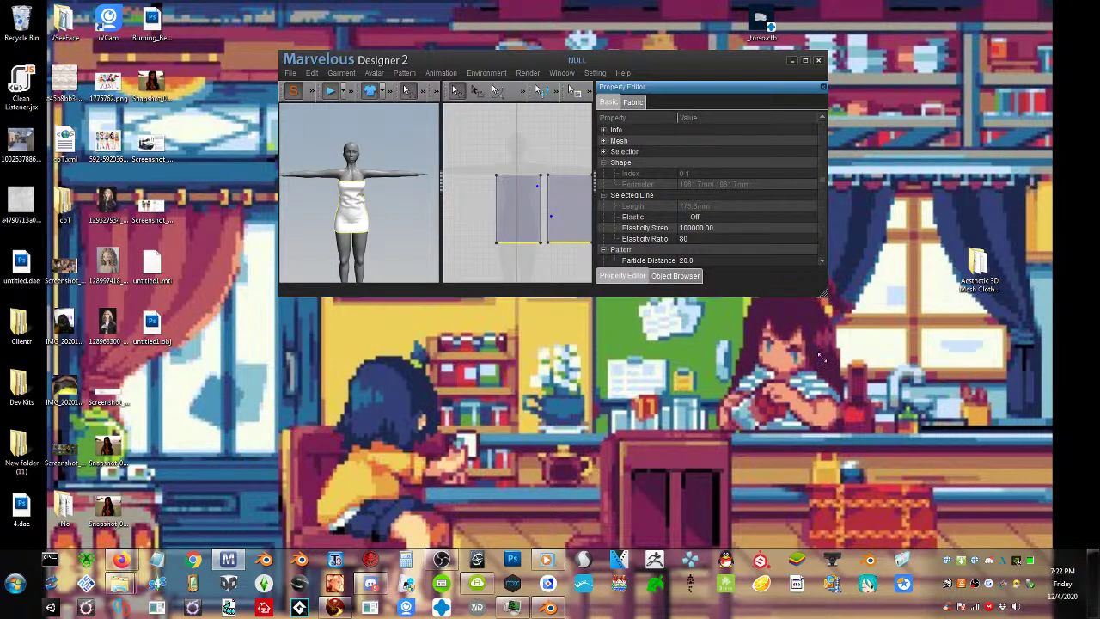
pyautogui.hotkey('alt', 'Tab')
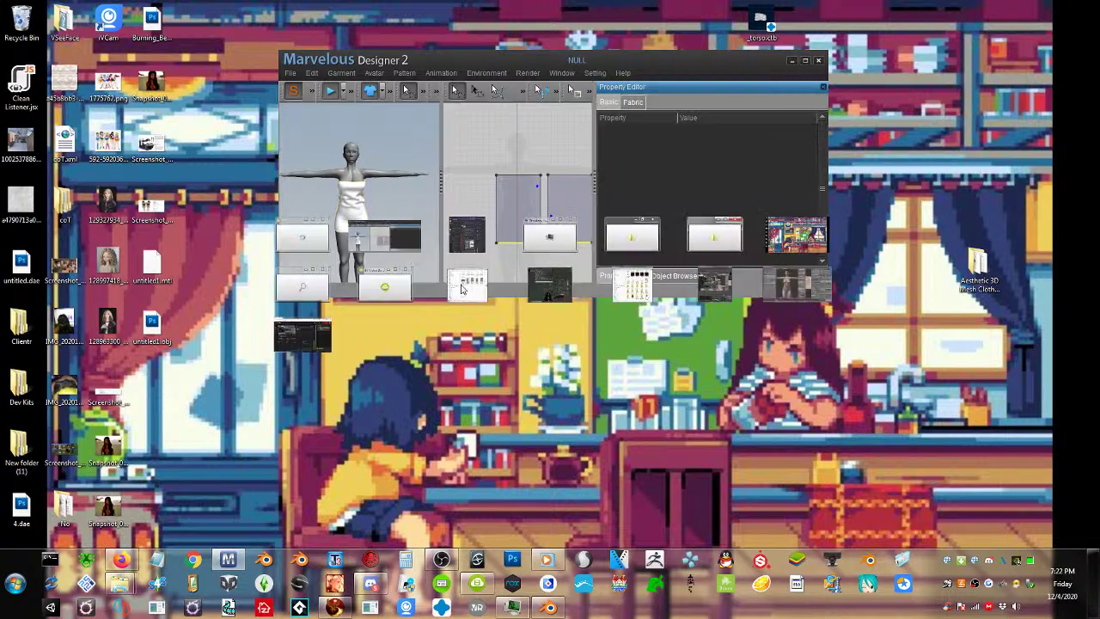
pyautogui.hotkey('alt', 'Tab')
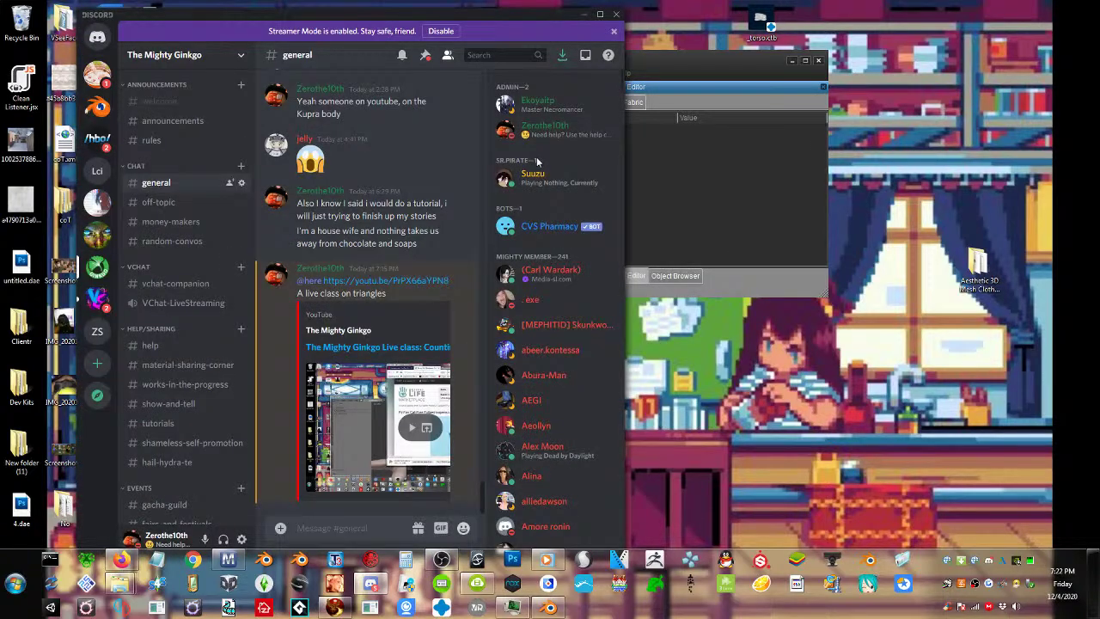
pyautogui.click(586, 14)
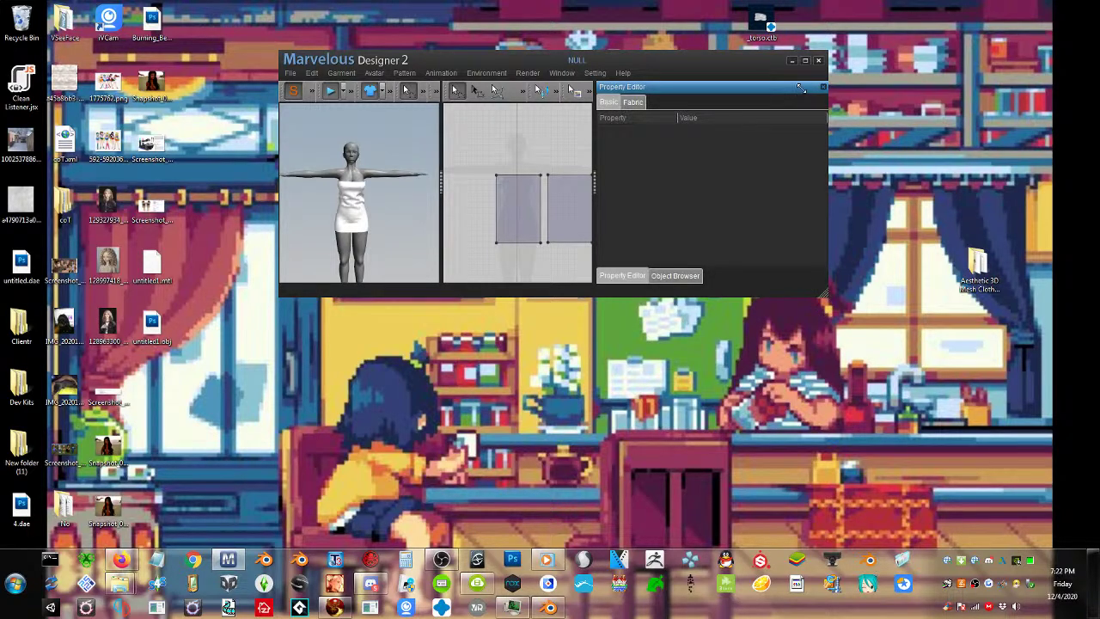
pyautogui.hotkey('alt', 'Tab')
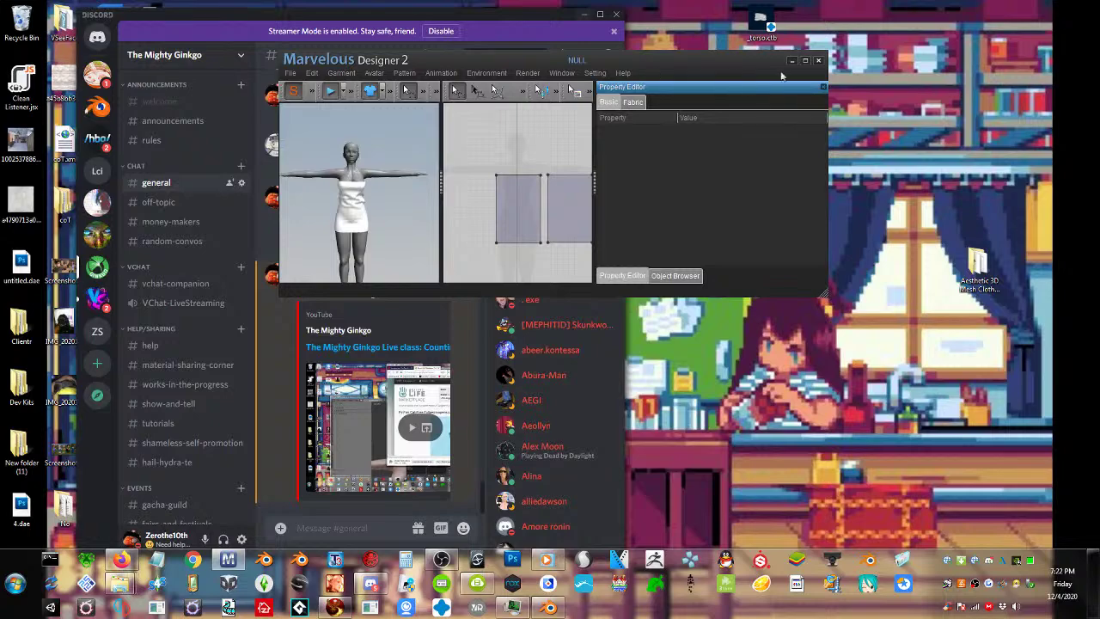
pyautogui.click(585, 14)
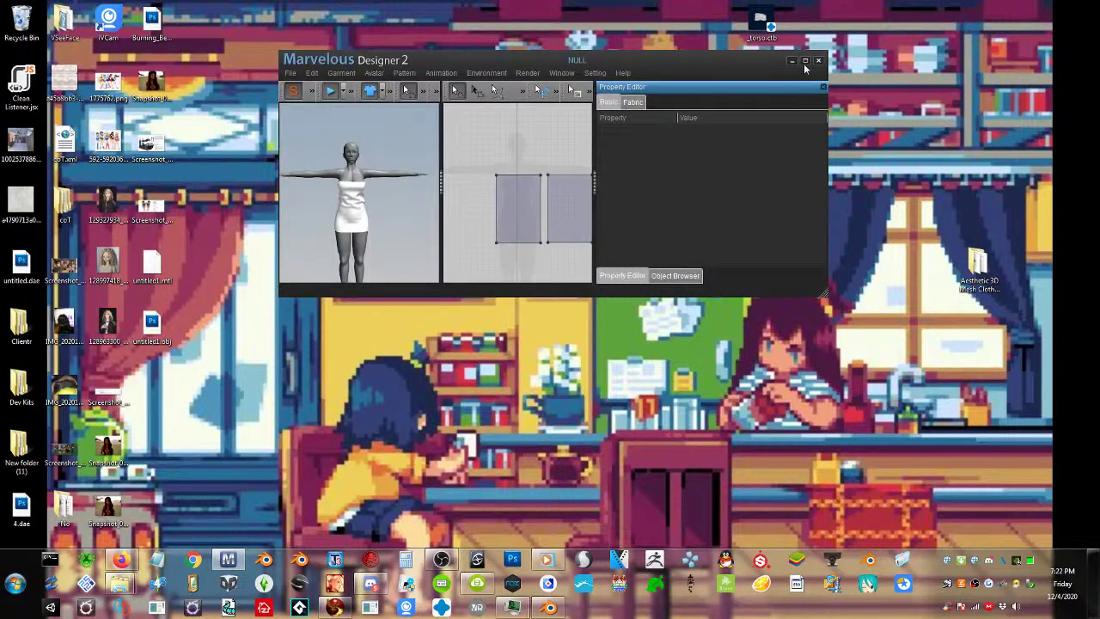
pyautogui.click(804, 61)
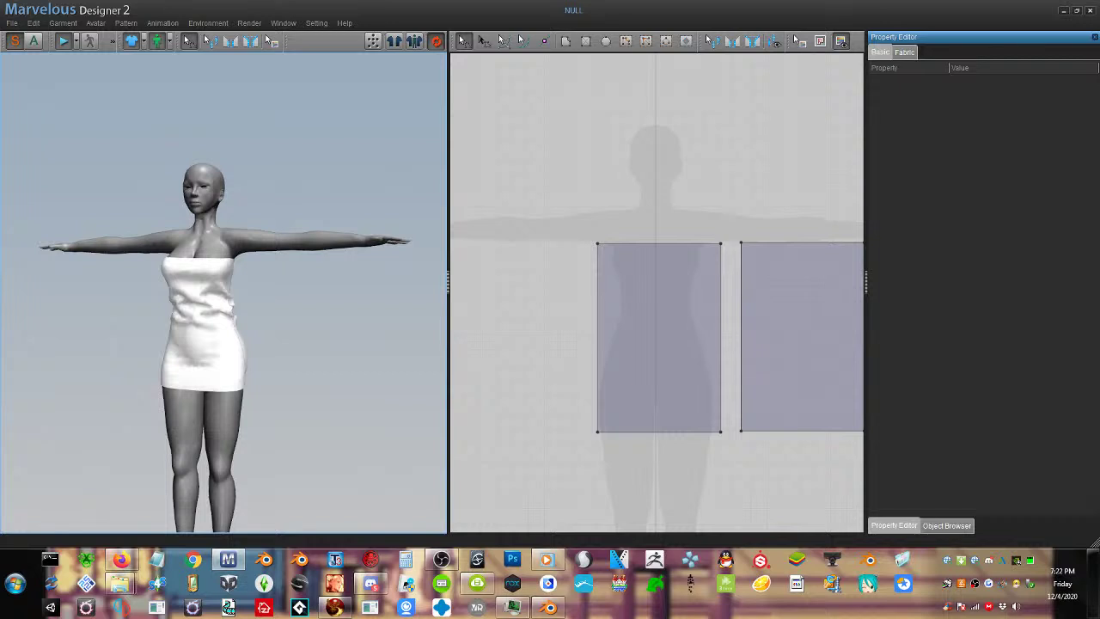
pyautogui.click(197, 357)
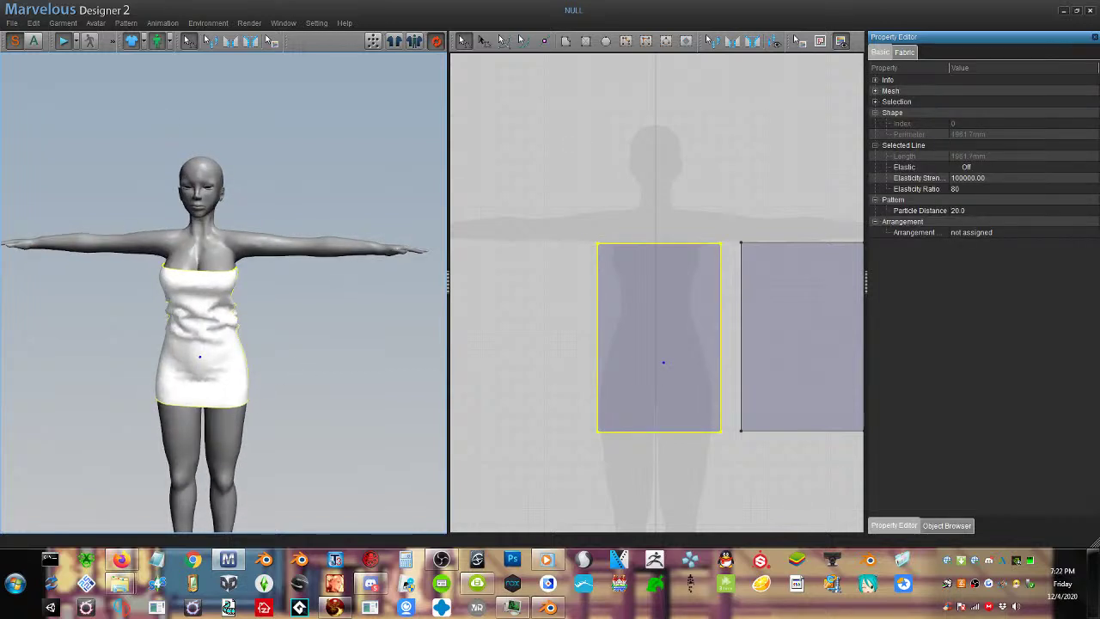
pyautogui.press('a')
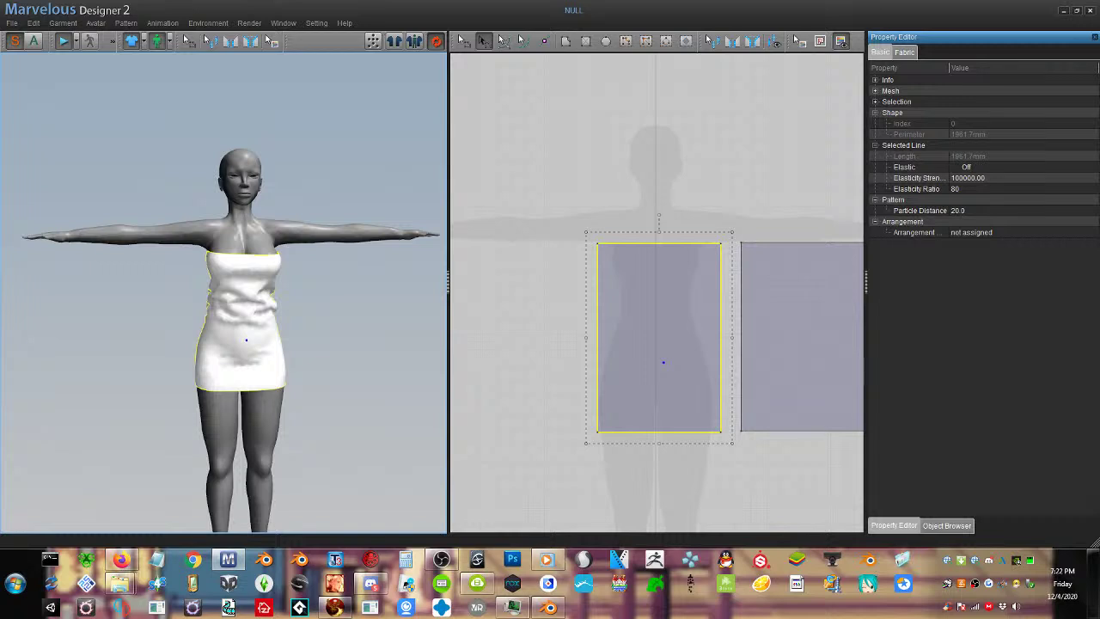
pyautogui.press('Escape')
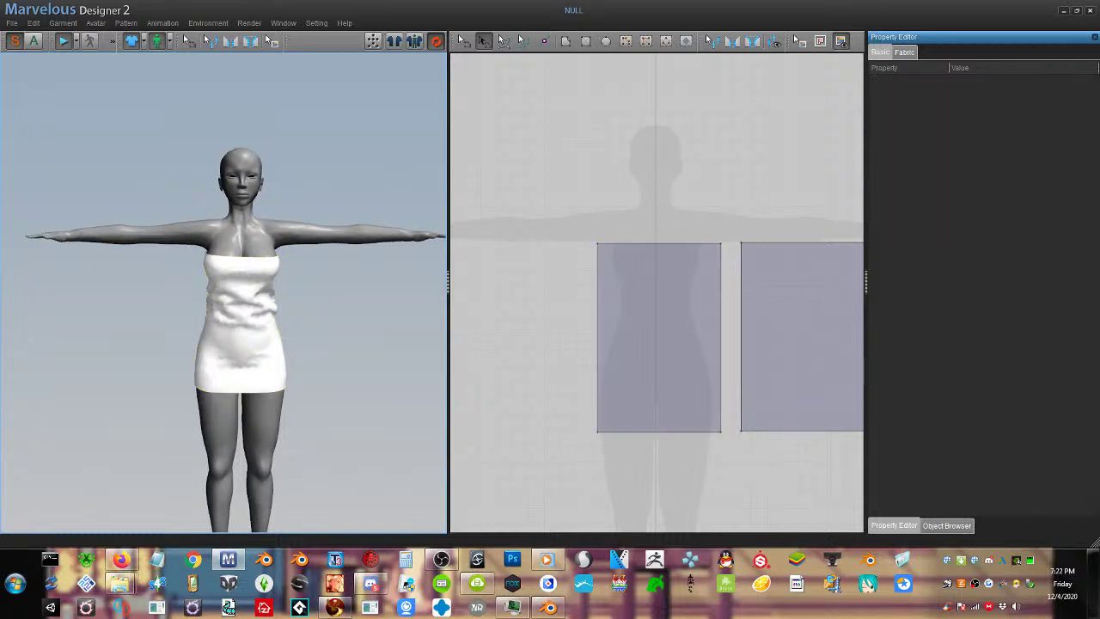
# Export only Cloth_Shape to the Desktop as the OBJ file 20, excluding Obj_Avatar_Shape and using m as the file's unit
pyautogui.click(12, 24)
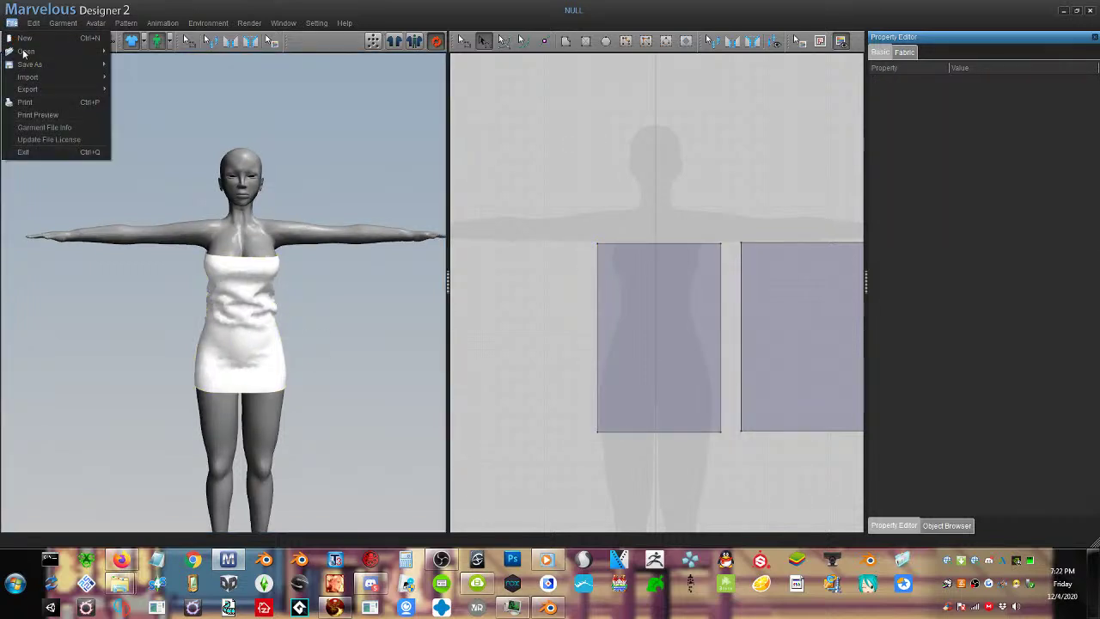
pyautogui.moveTo(94, 89)
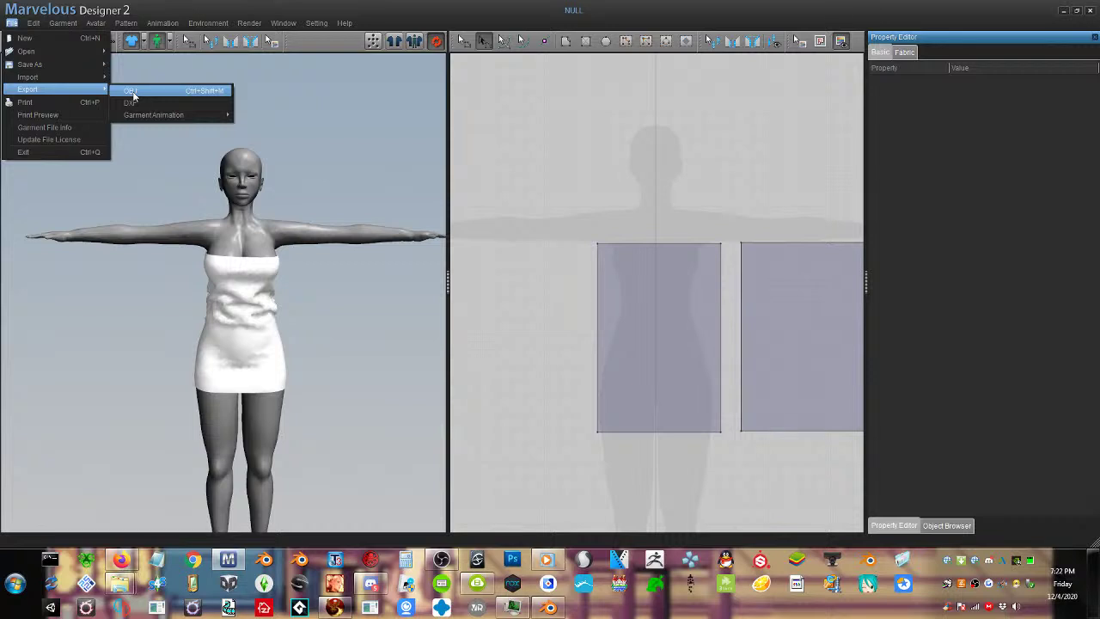
pyautogui.click(130, 91)
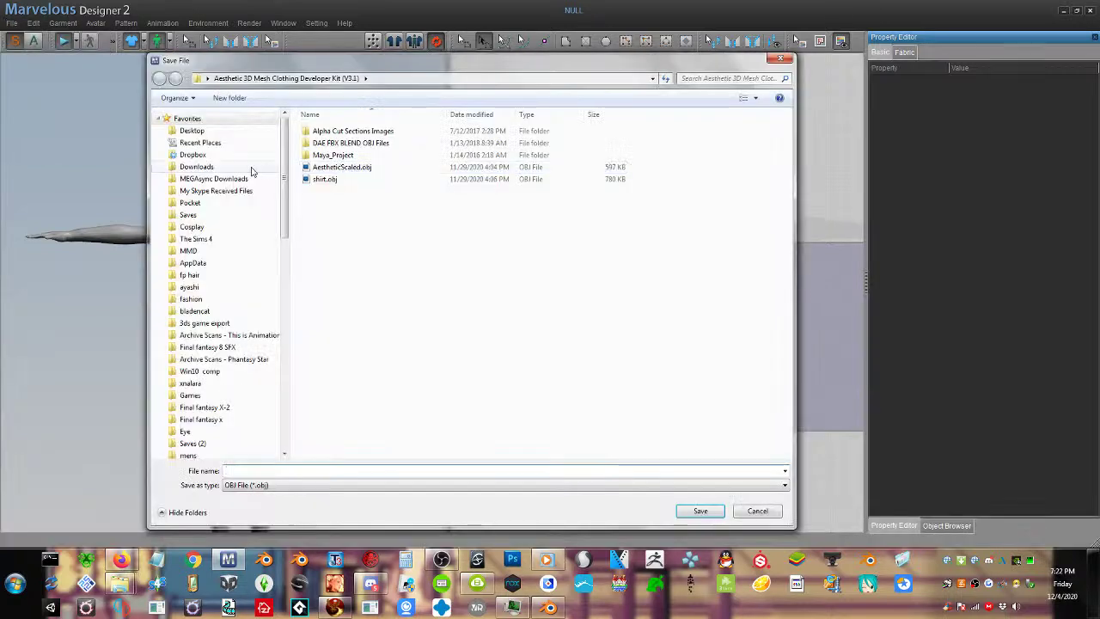
pyautogui.click(192, 130)
pyautogui.click(364, 470)
pyautogui.write('20')
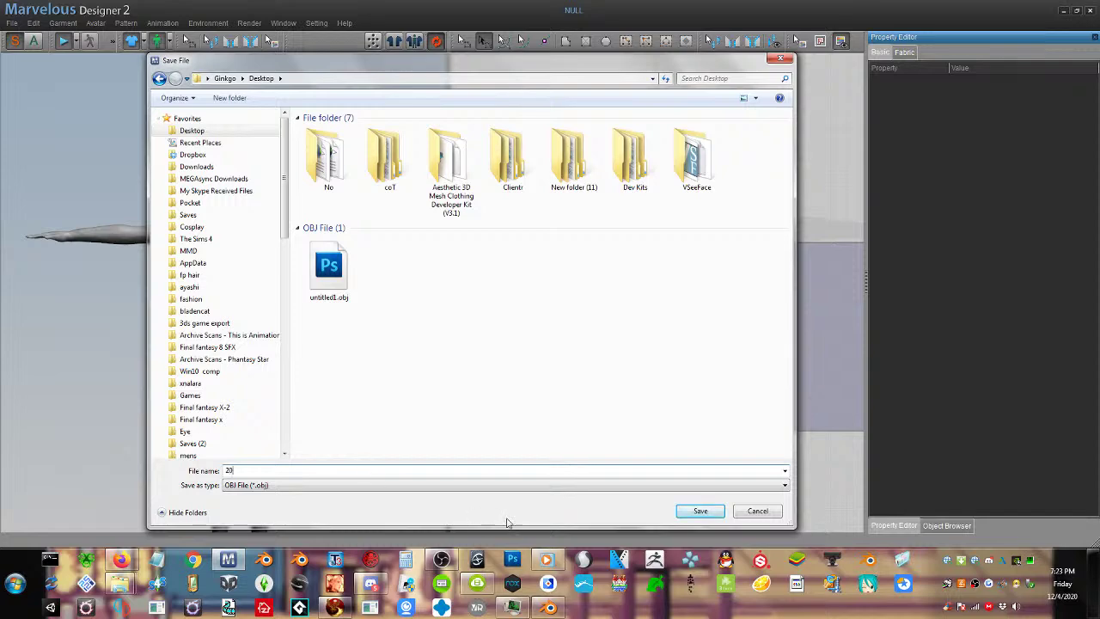
pyautogui.click(700, 510)
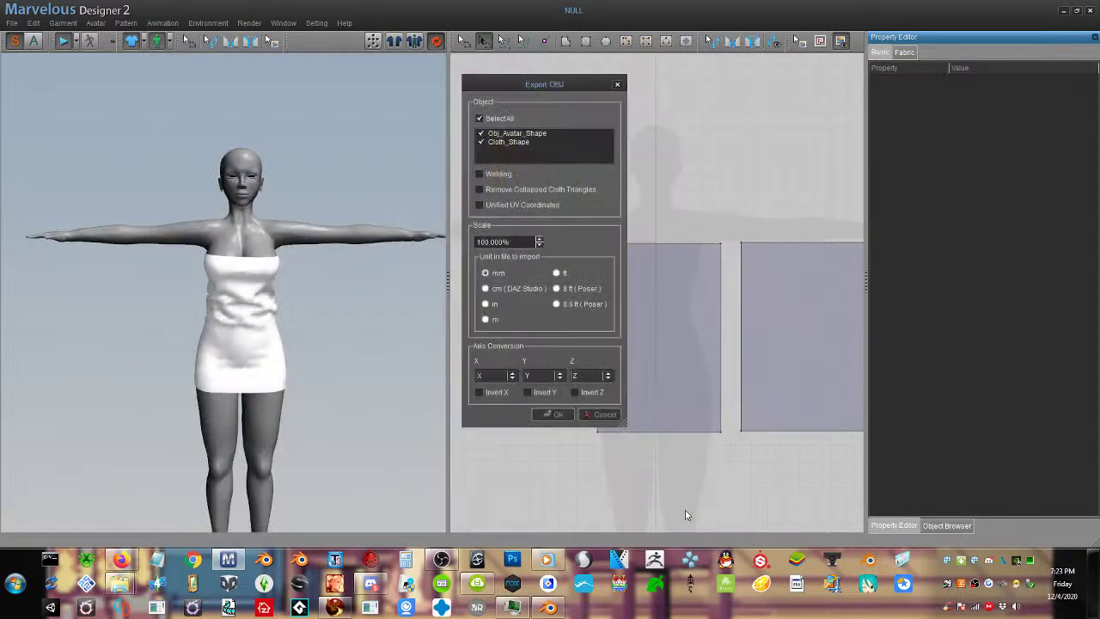
pyautogui.click(485, 319)
pyautogui.click(486, 135)
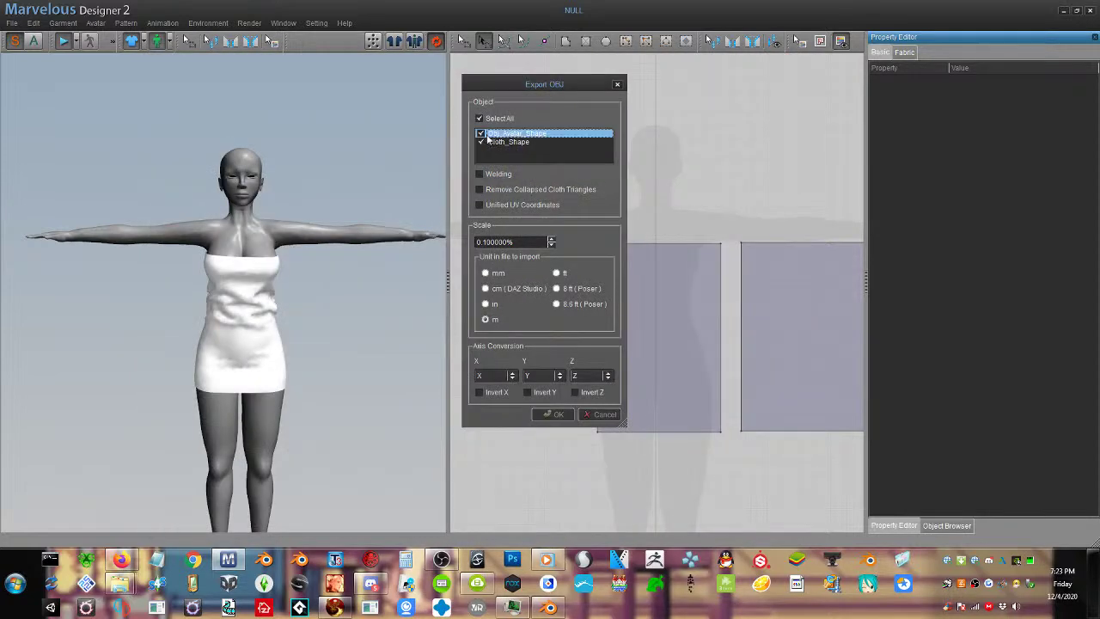
pyautogui.click(481, 134)
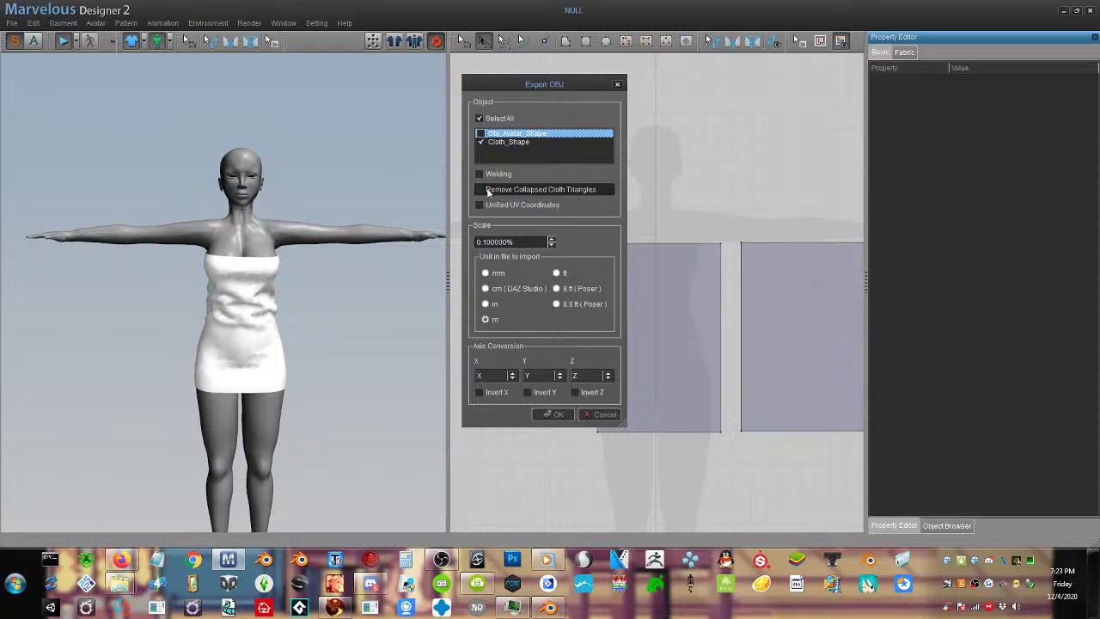
pyautogui.click(558, 414)
# Select both pattern pieces and change their Particle Distance
pyautogui.click(653, 317)
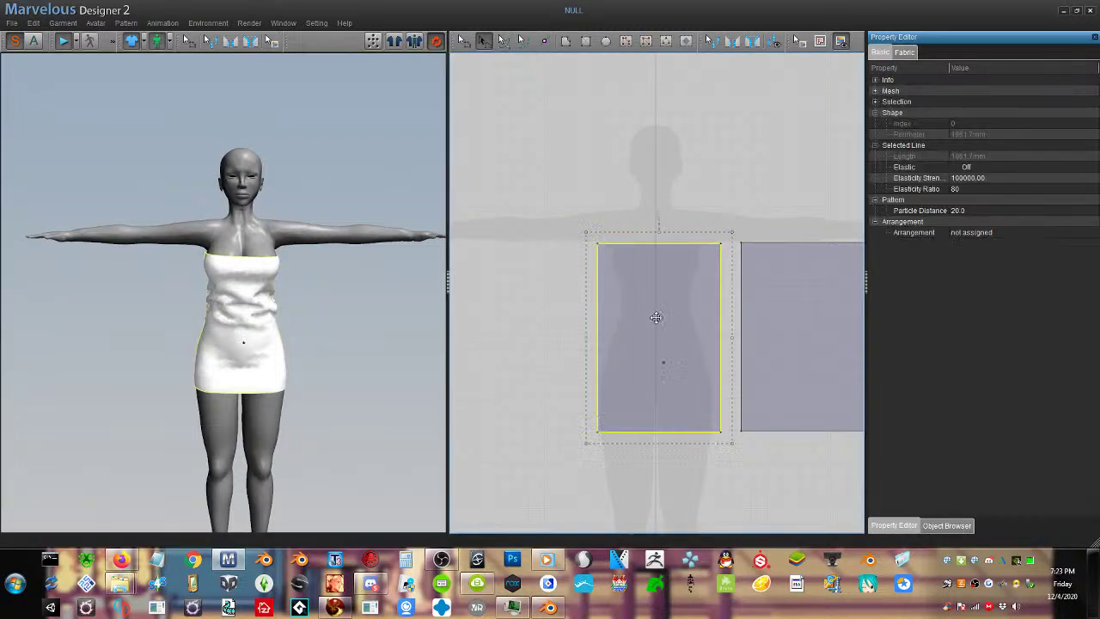
pyautogui.keyDown('shift'); pyautogui.click(793, 318); pyautogui.keyUp('shift')
pyautogui.click(959, 210)
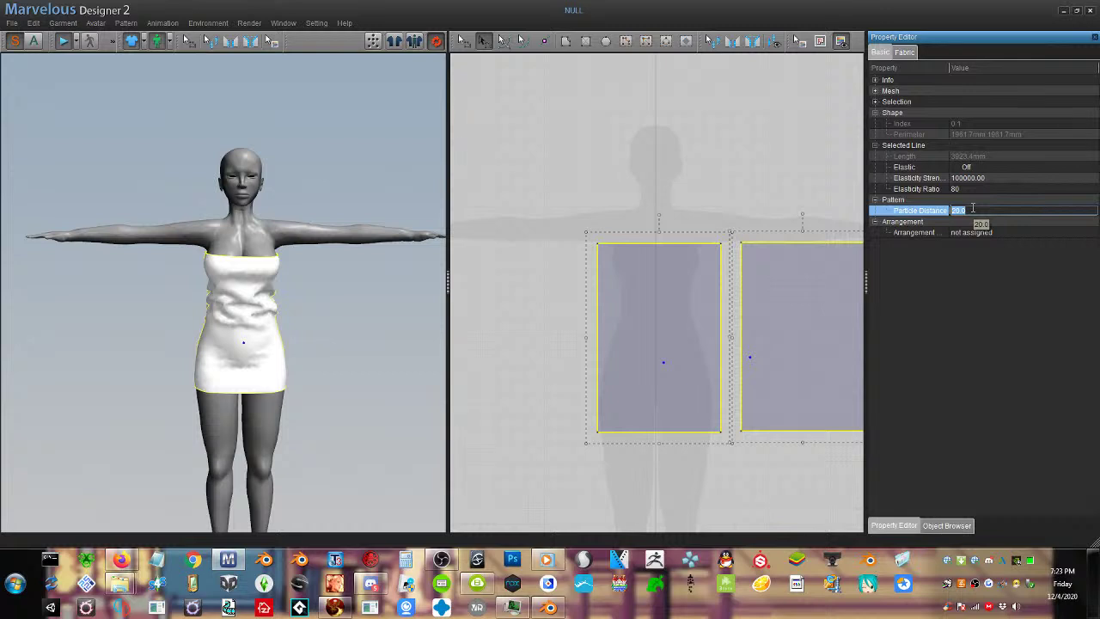
pyautogui.click(523, 314)
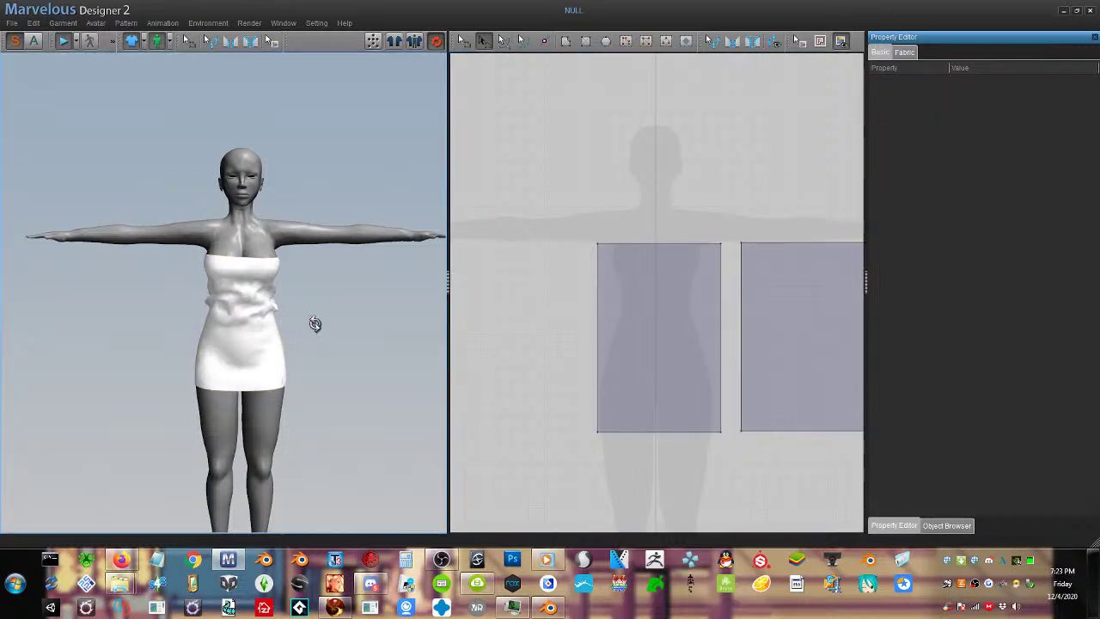
pyautogui.moveTo(315, 321); pyautogui.dragTo(292, 319, button='right')
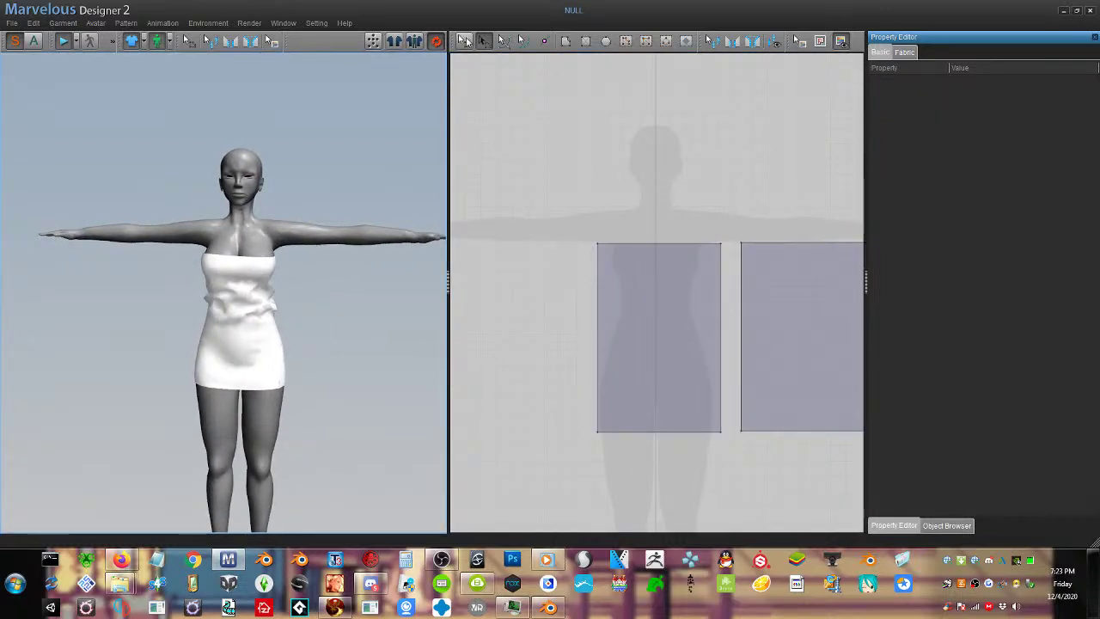
# Export Cloth_Shape without Obj_Avatar_Shape to the Desktop as OBJ file 30, in m, with Unified UV Coordinates and Remove Collapsed Cloth Triangles enabled
pyautogui.click(12, 23)
pyautogui.moveTo(43, 86)
pyautogui.click(185, 87)
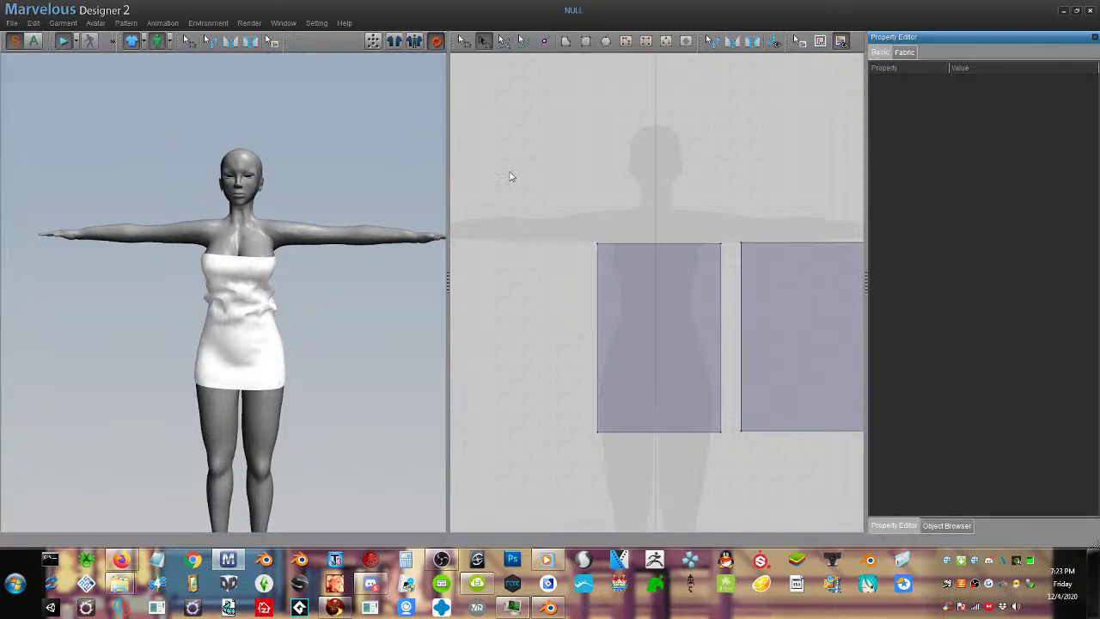
pyautogui.write('3')
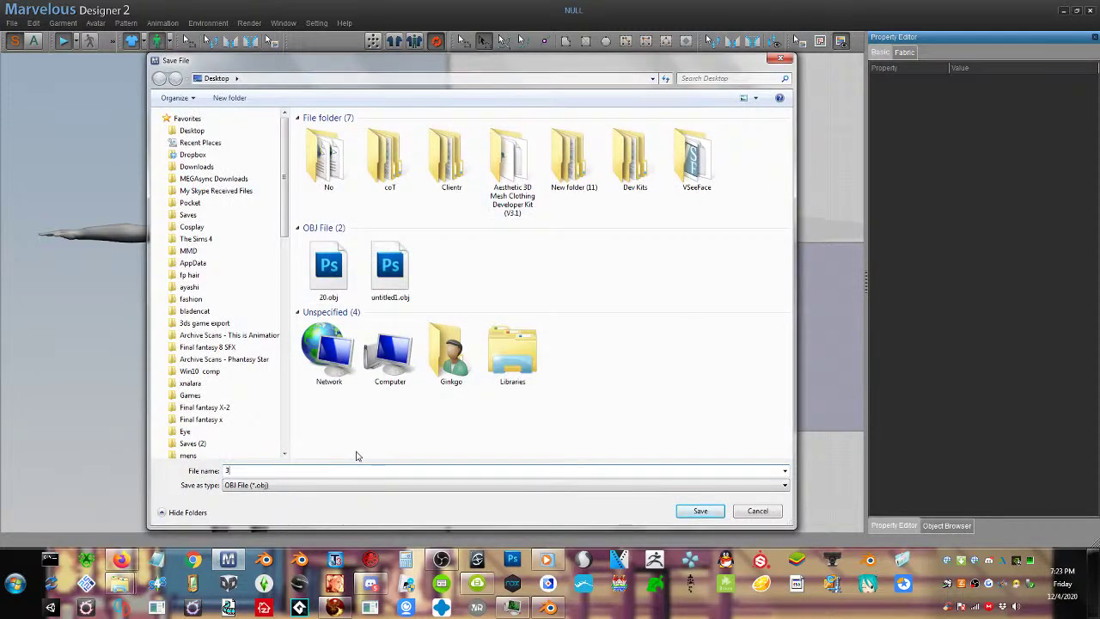
pyautogui.write('0')
pyautogui.press('Return')
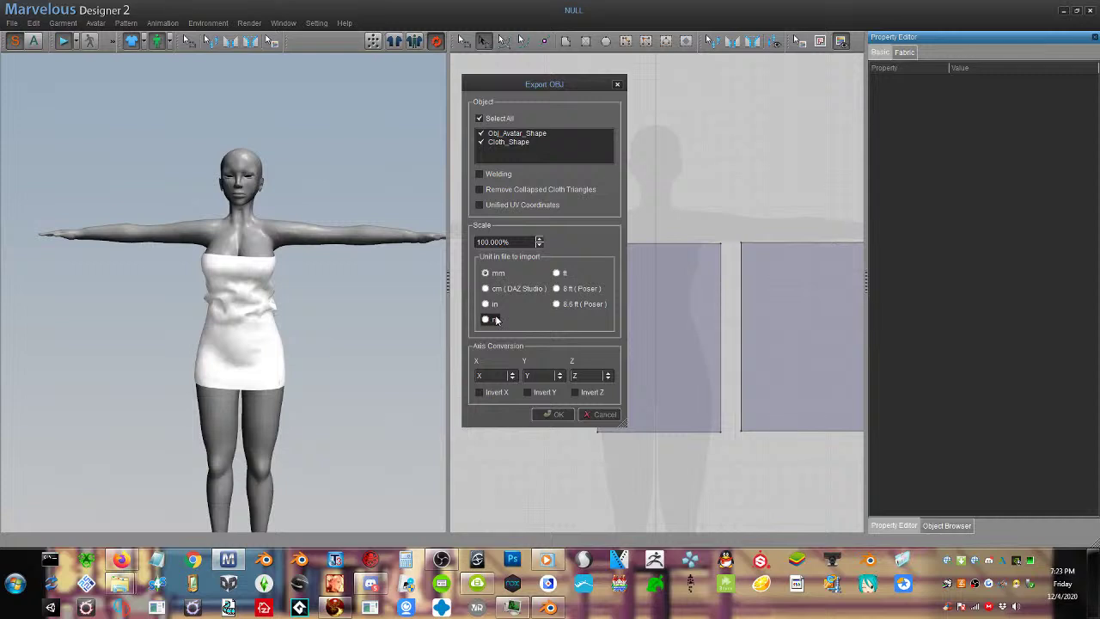
pyautogui.click(488, 318)
pyautogui.click(480, 204)
pyautogui.click(479, 189)
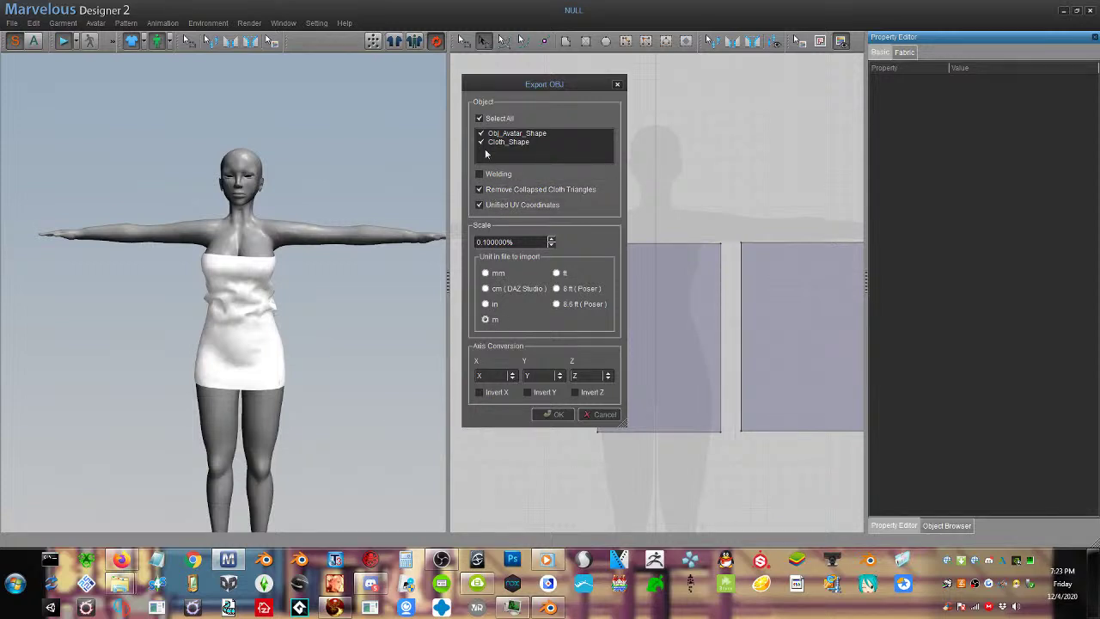
pyautogui.click(481, 136)
pyautogui.click(554, 414)
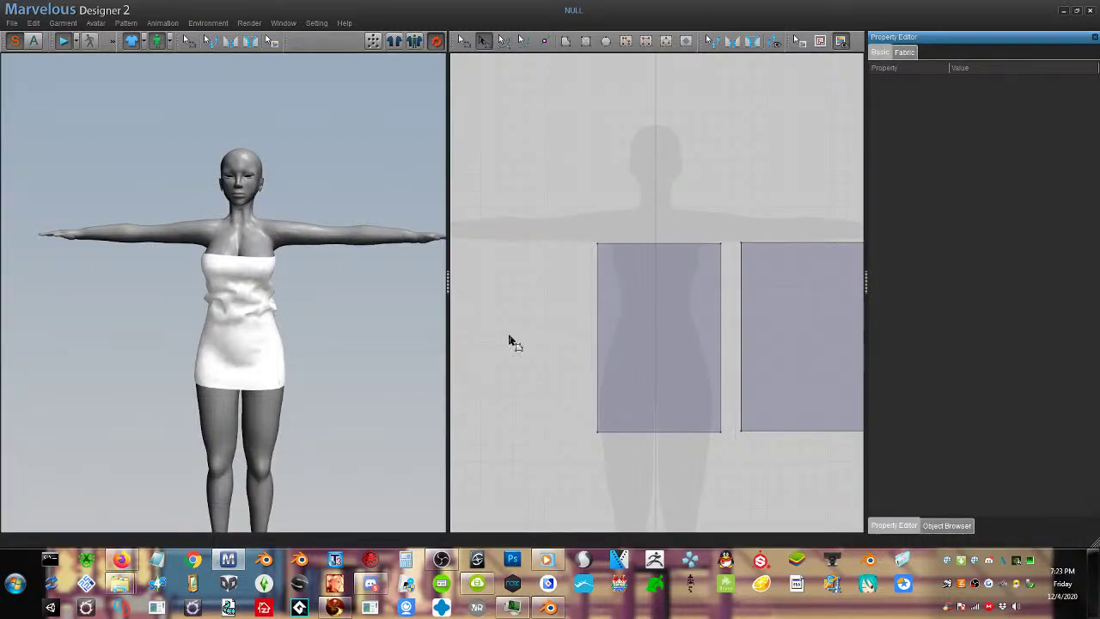
# Select the front and back pattern pieces together and set their Particle Distance to 15
pyautogui.click(256, 342)
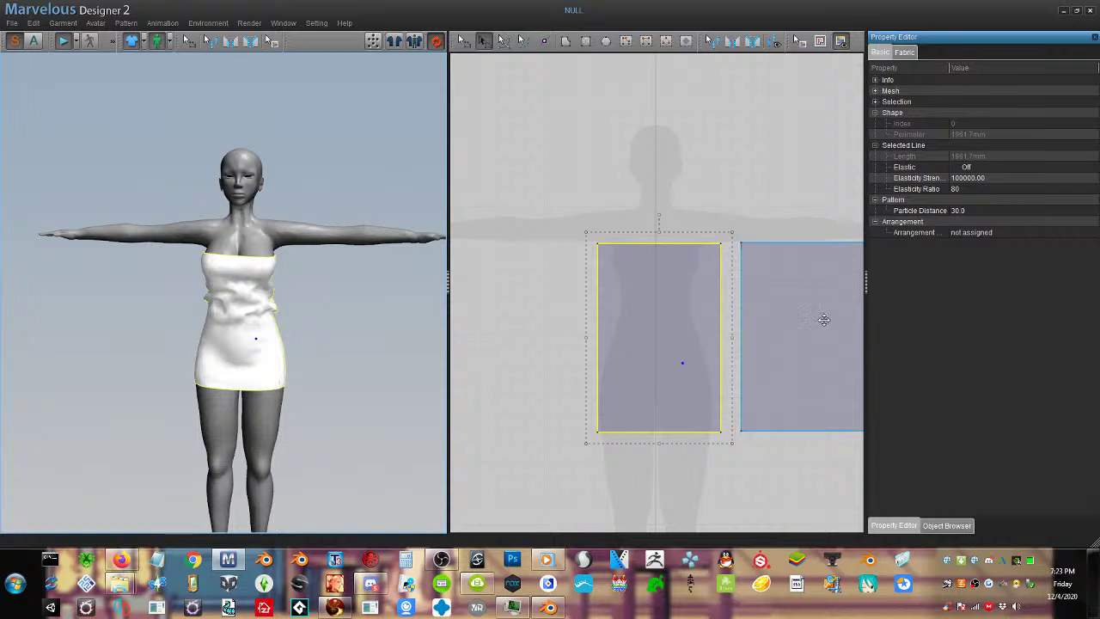
pyautogui.click(823, 320)
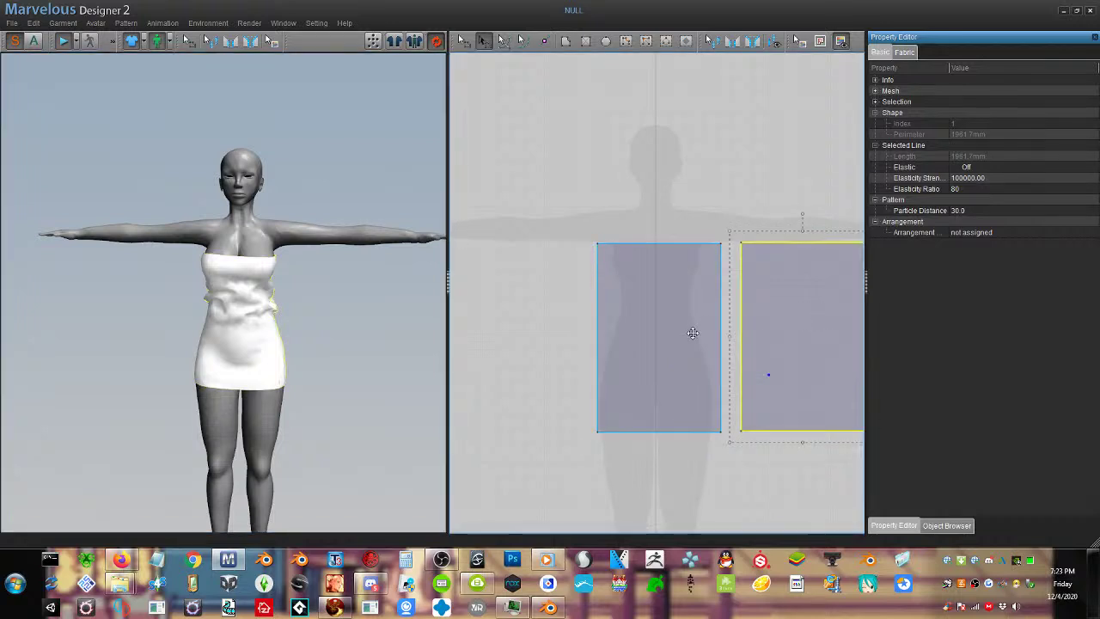
pyautogui.keyDown('shift'); pyautogui.click(692, 333); pyautogui.keyUp('shift')
pyautogui.click(980, 212)
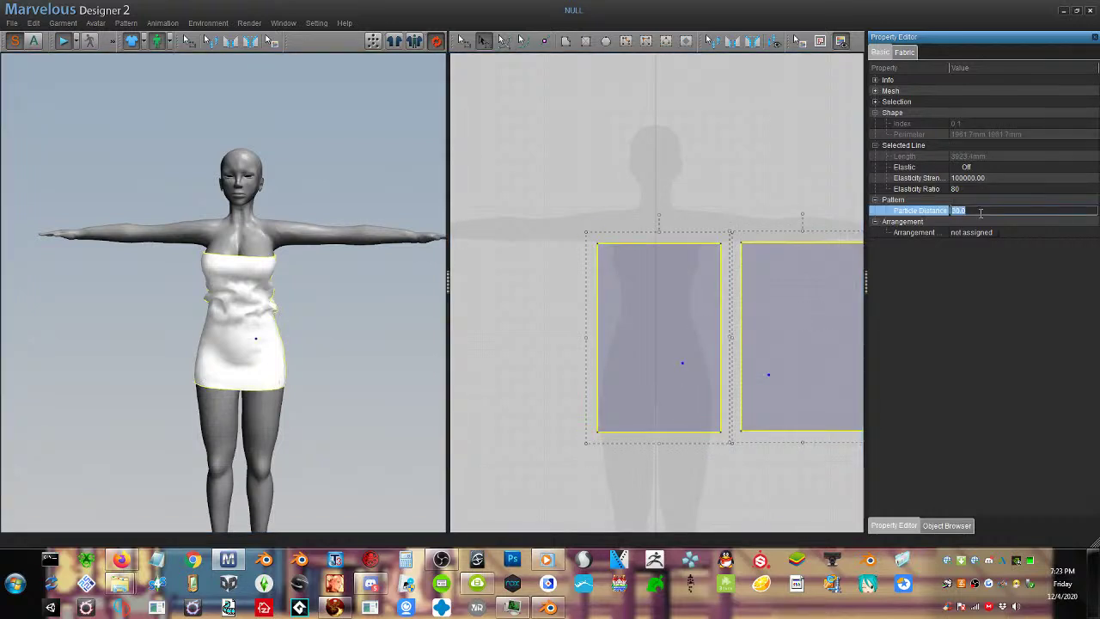
pyautogui.write('15')
pyautogui.press('Return')
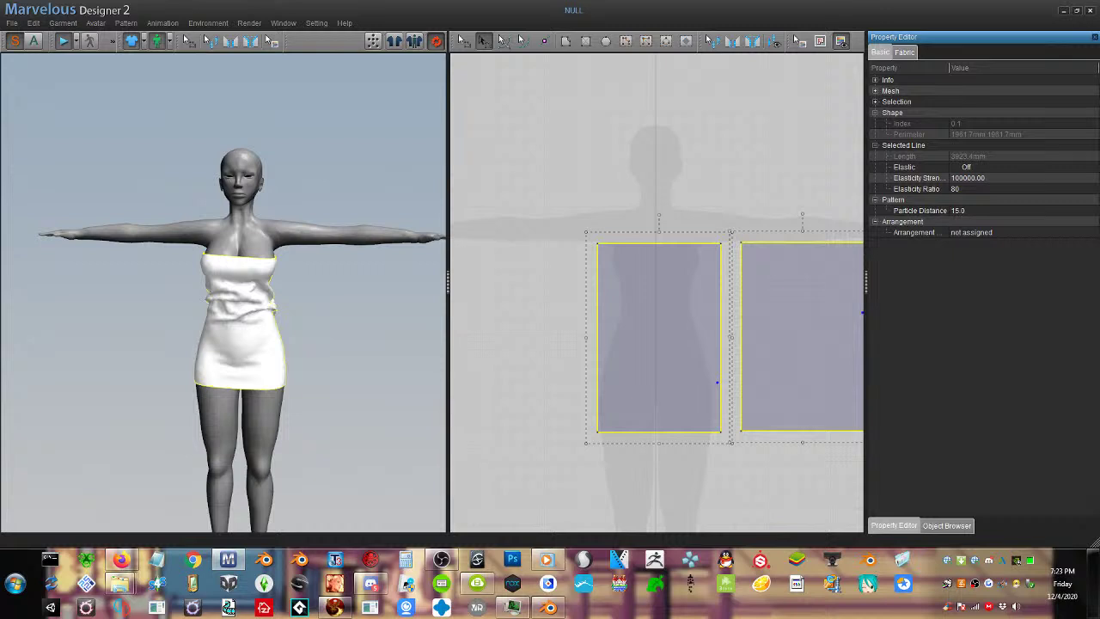
# Export only Cloth_Shape to the Desktop as the OBJ file 15, excluding Obj_Avatar_Shape and using m as the file's unit
pyautogui.click(12, 23)
pyautogui.moveTo(52, 89)
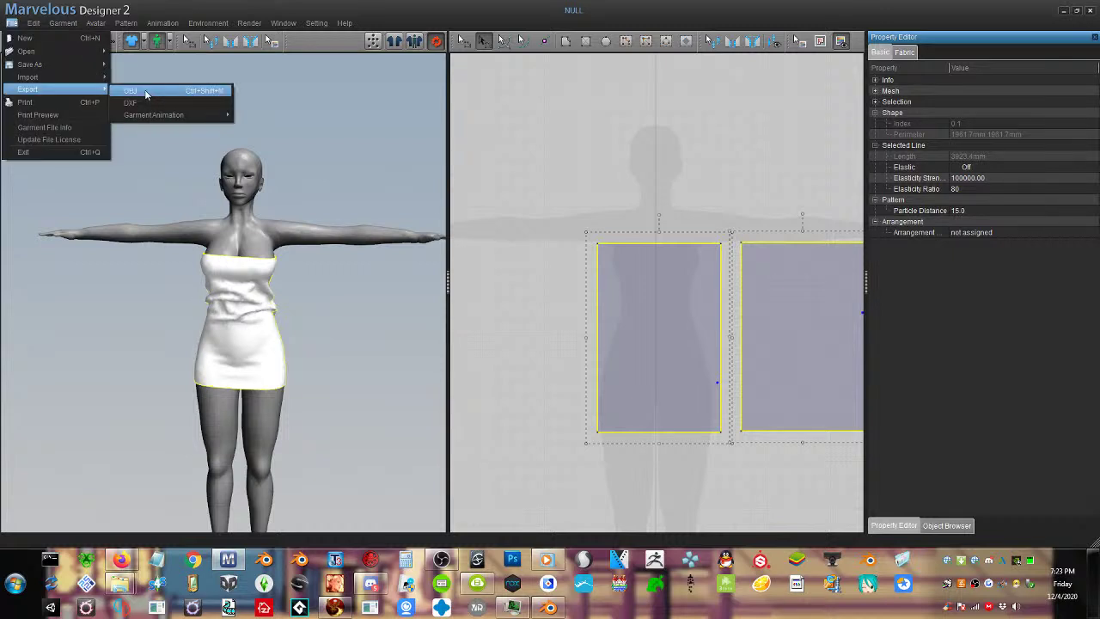
pyautogui.click(145, 93)
pyautogui.write('15')
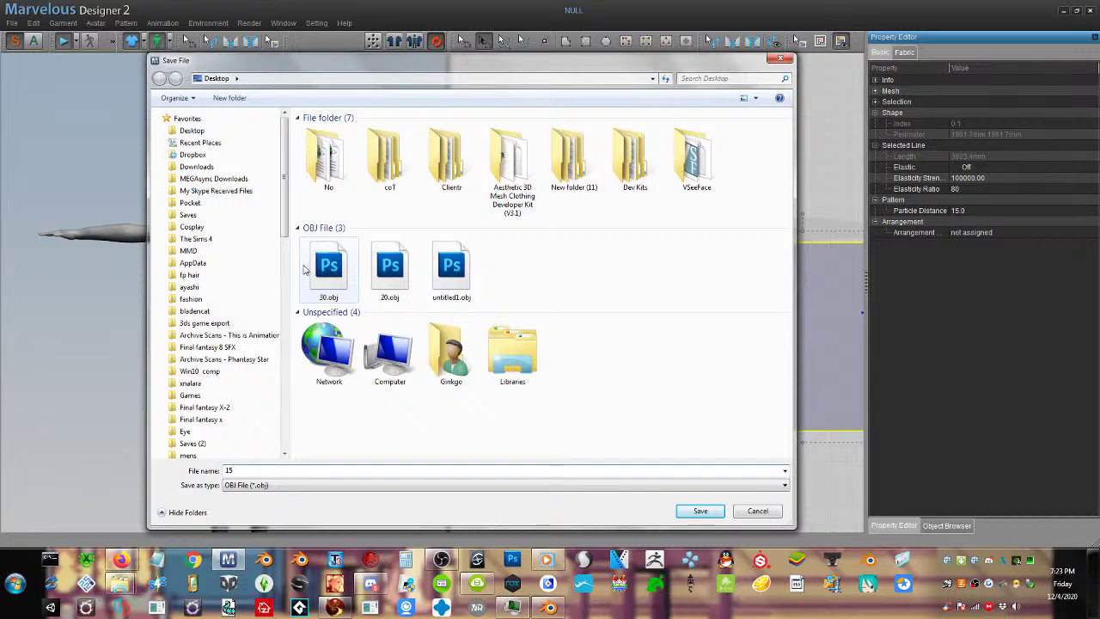
pyautogui.press('Return')
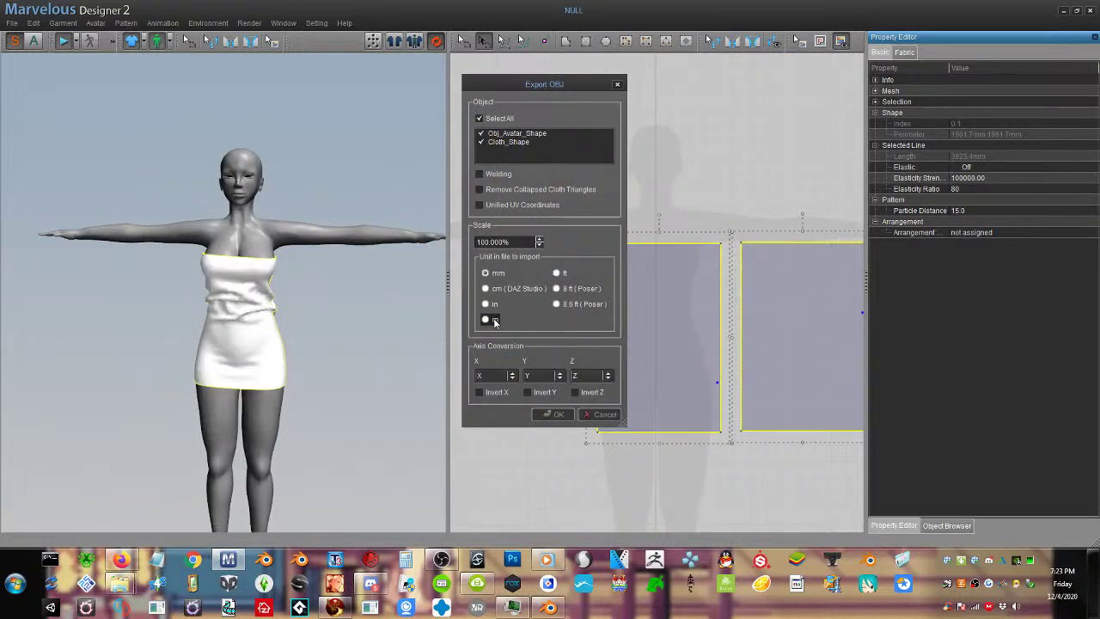
pyautogui.click(486, 320)
pyautogui.click(481, 134)
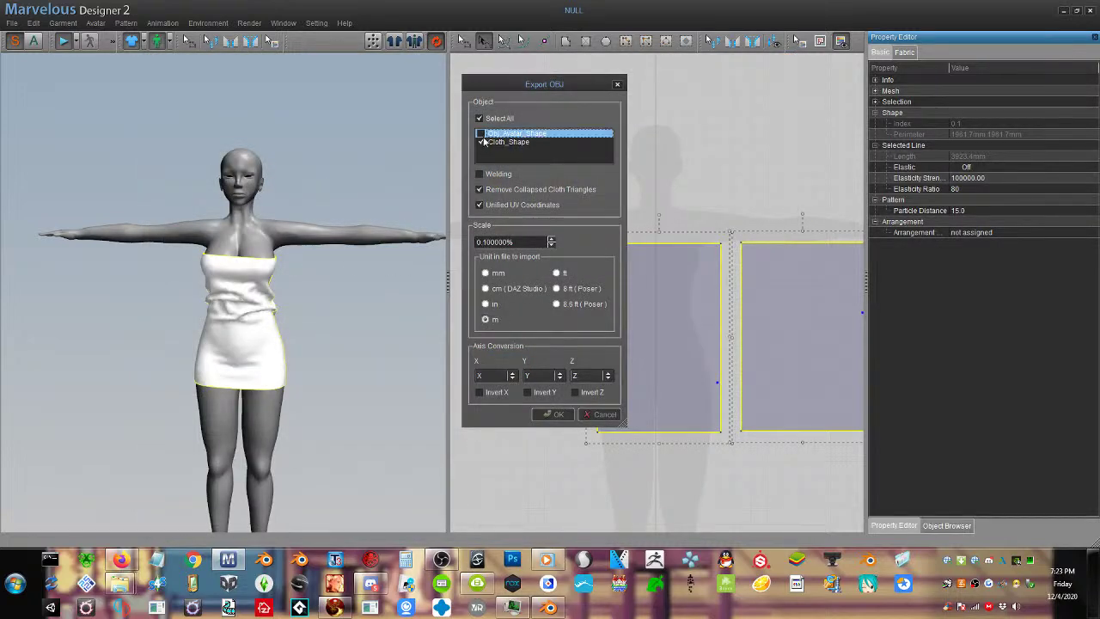
pyautogui.click(554, 414)
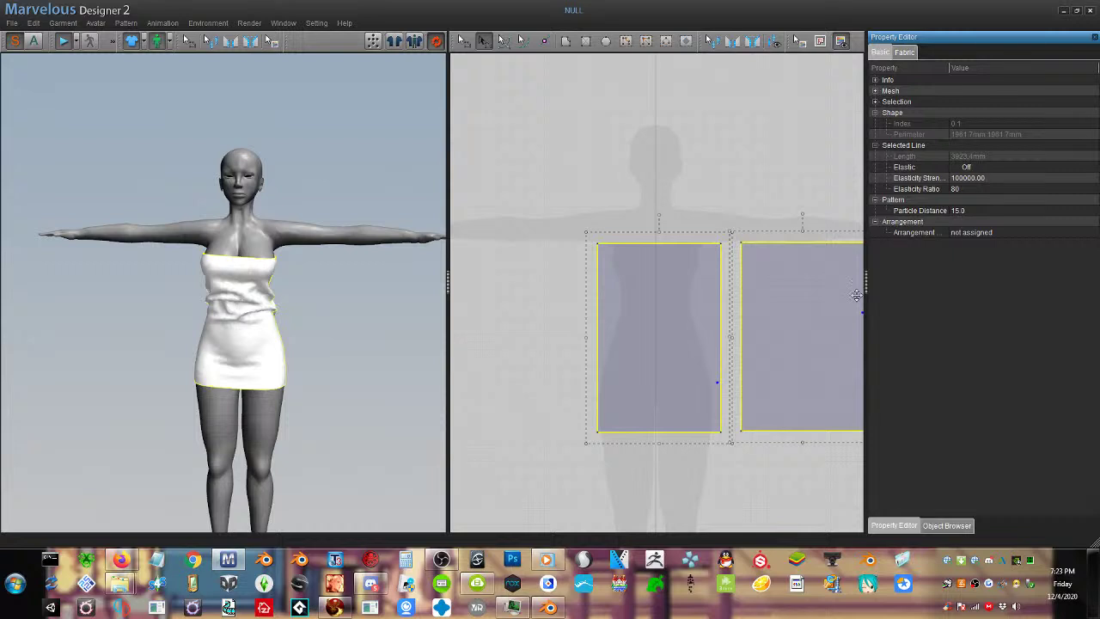
# Set the Particle Distance of both pattern pieces to 5 and deselect them
pyautogui.click(974, 210)
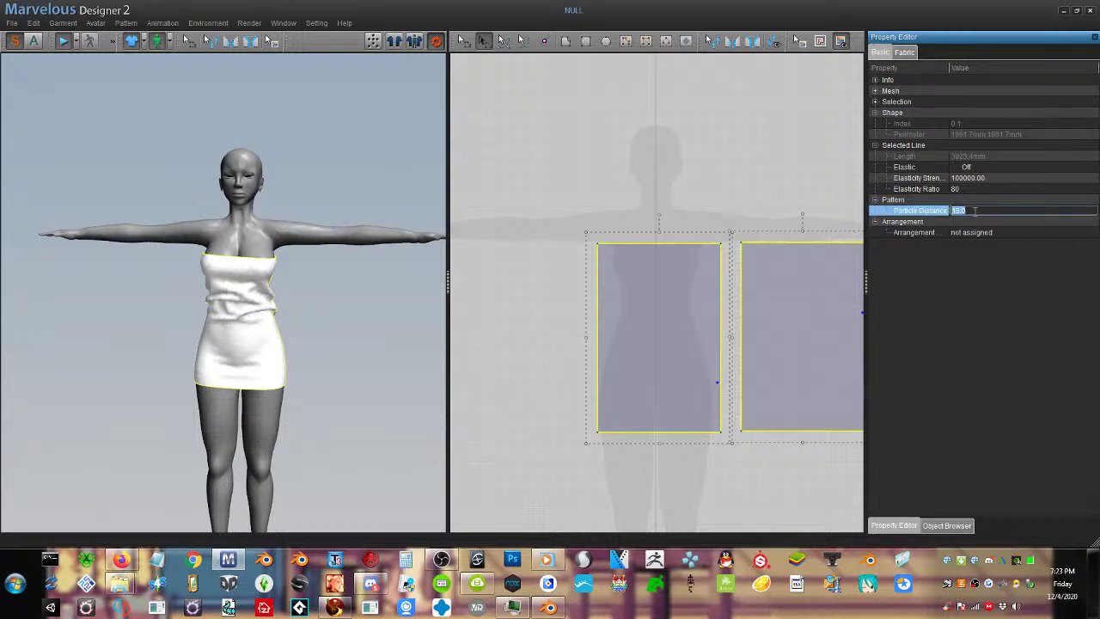
pyautogui.write('5')
pyautogui.press('Return')
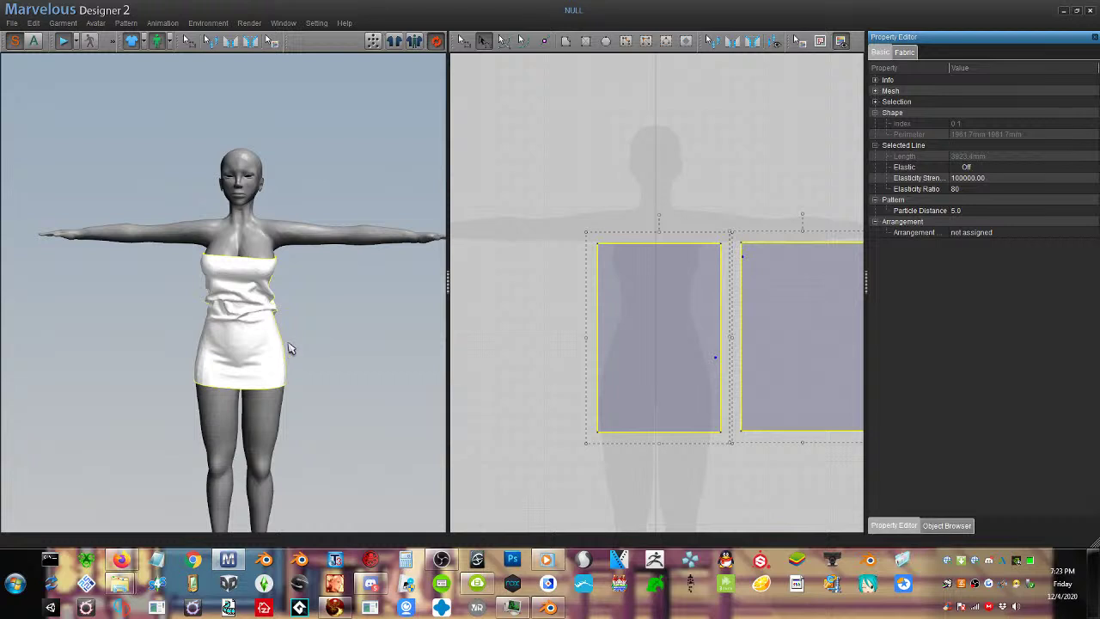
pyautogui.click(141, 205)
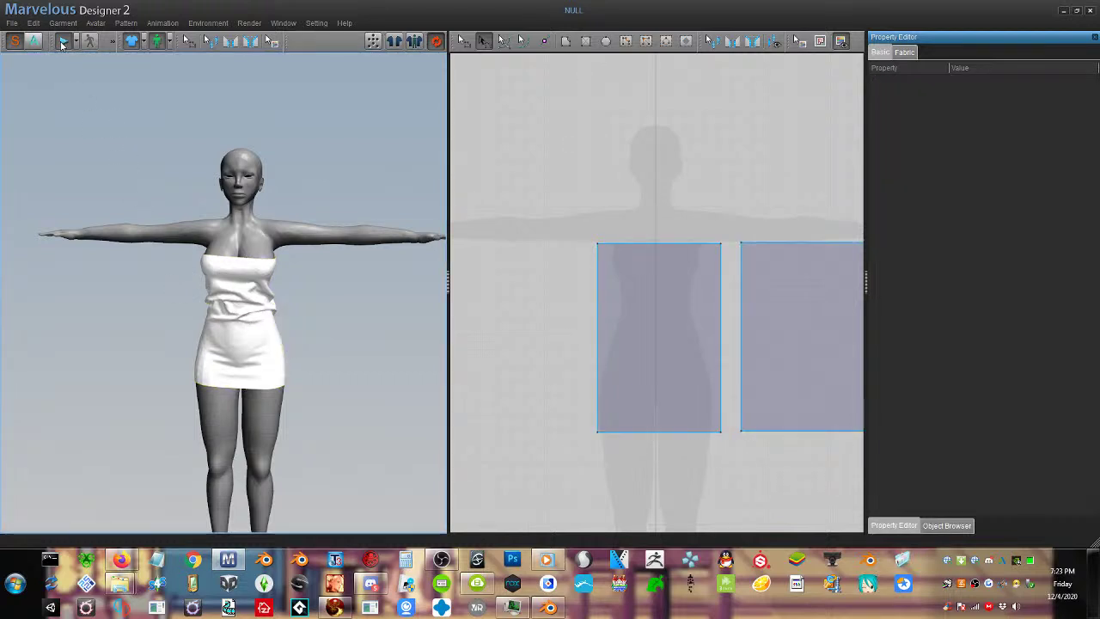
# Export to the Desktop as OBJ file 5 in m, with Cloth_Shape and Obj_Avatar_Shape unticked and Remove Collapsed Cloth Triangles enabled
pyautogui.click(12, 23)
pyautogui.moveTo(51, 89)
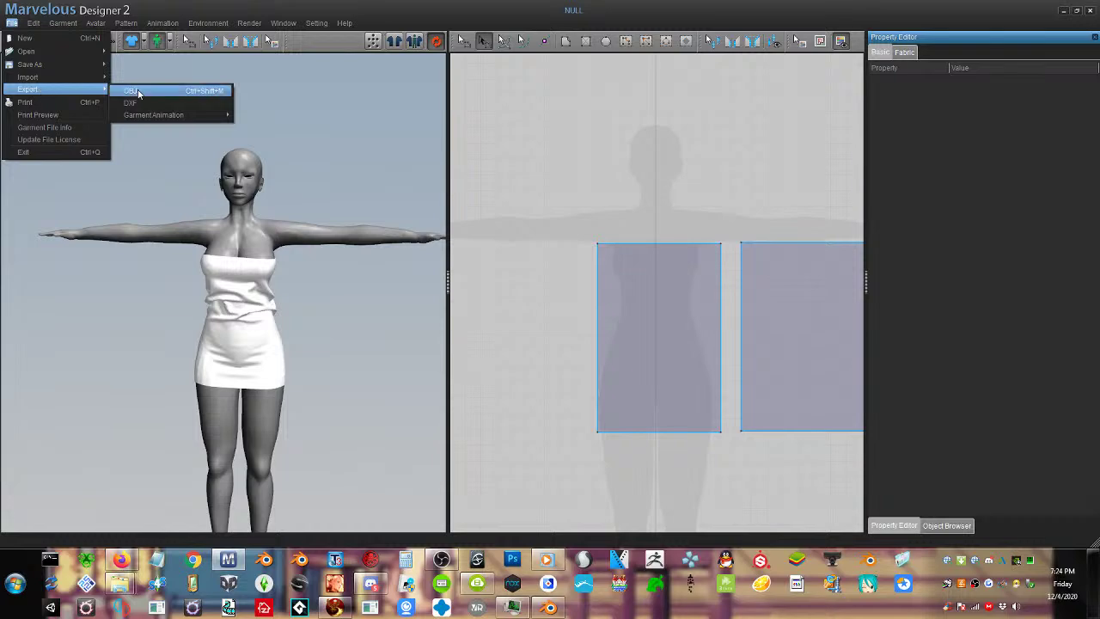
pyautogui.click(184, 91)
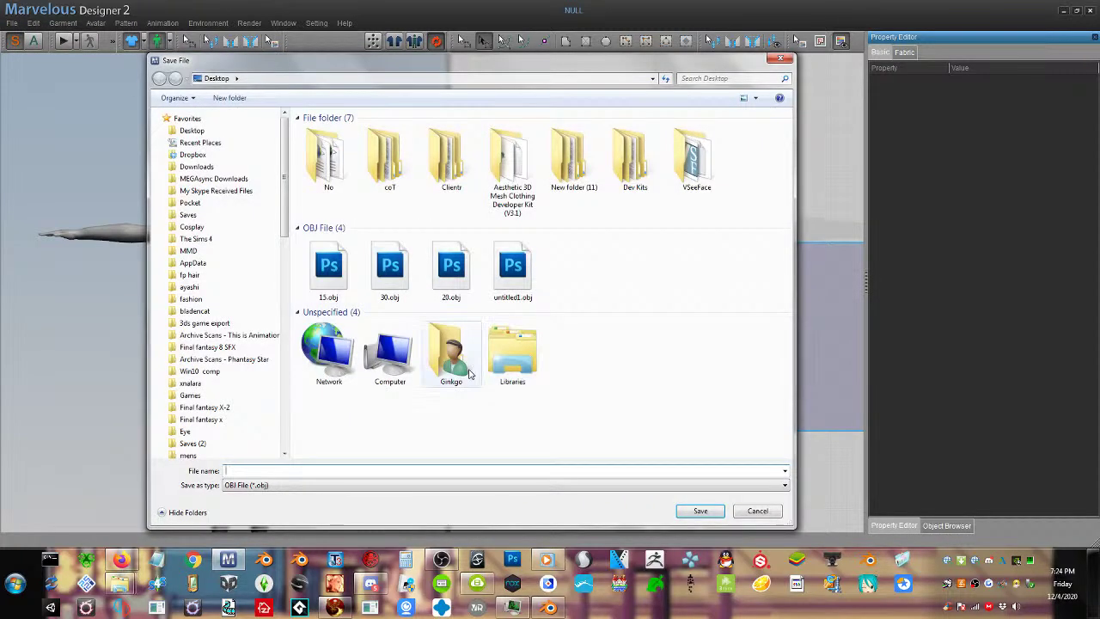
pyautogui.write('5')
pyautogui.press('Return')
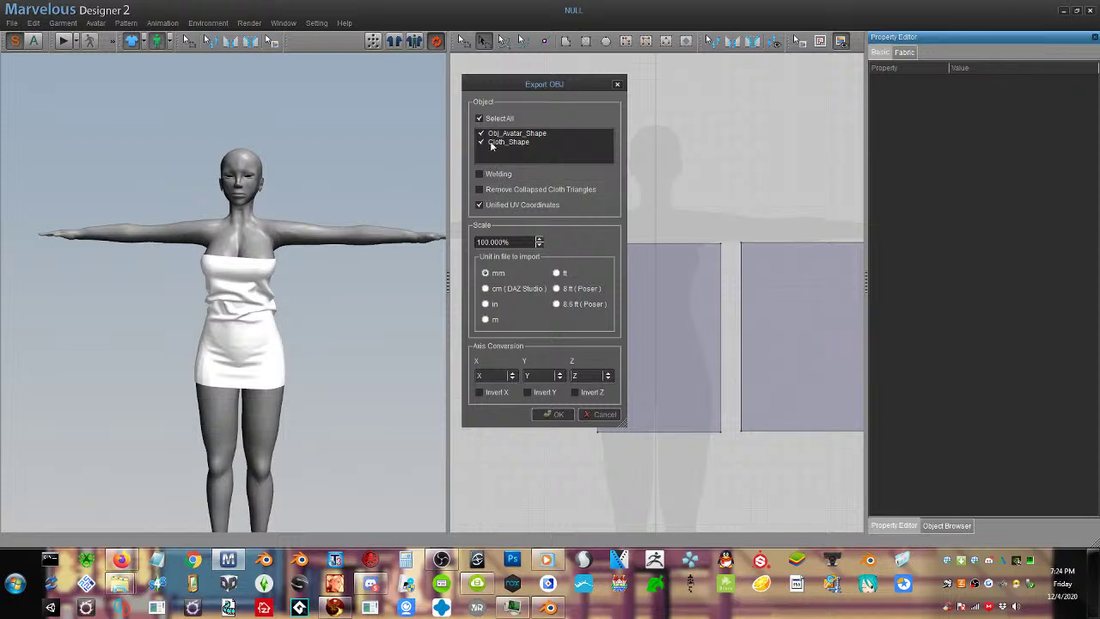
pyautogui.click(482, 142)
pyautogui.click(481, 134)
pyautogui.click(480, 189)
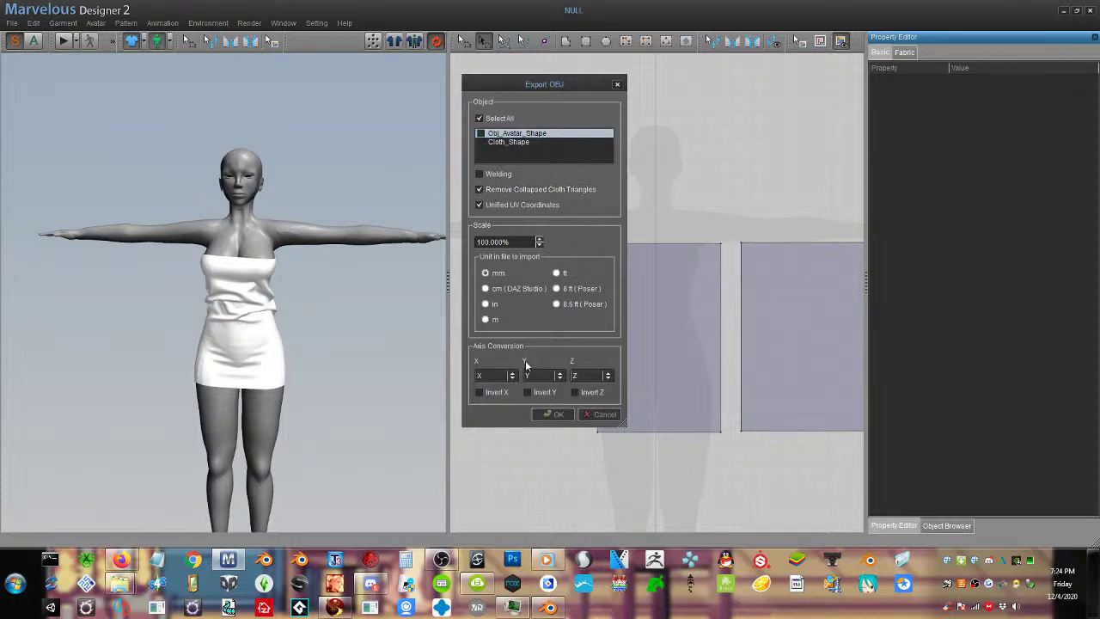
pyautogui.click(486, 319)
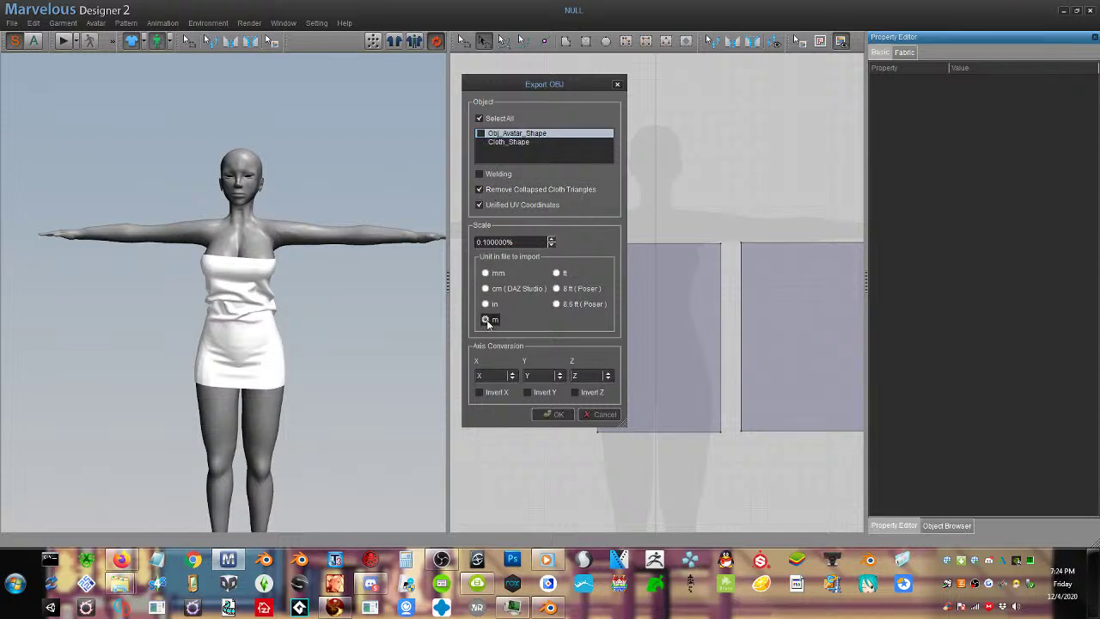
pyautogui.click(556, 415)
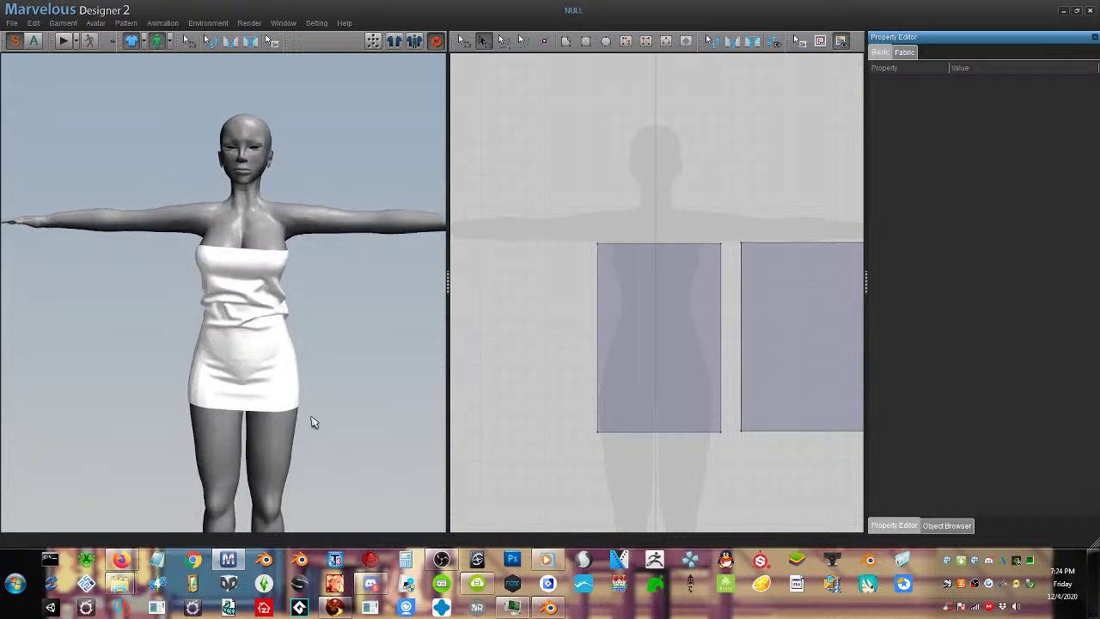
# Inspect the dress on the avatar and close Marvelous Designer without saving the project
pyautogui.moveTo(315, 430)
pyautogui.mouseDown(button='right')
pyautogui.moveTo(635, 430)
pyautogui.moveTo(314, 429)
pyautogui.mouseUp(button='right')
pyautogui.moveTo(314, 429); pyautogui.dragTo(338, 310, button='middle')
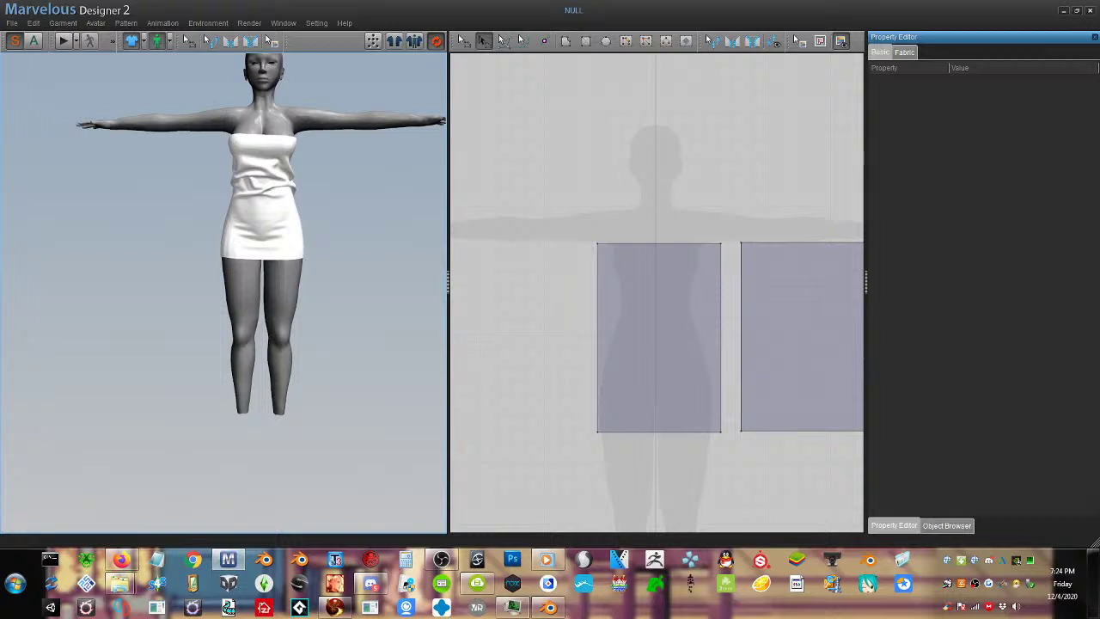
pyautogui.moveTo(338, 310); pyautogui.dragTo(326, 365, button='right')
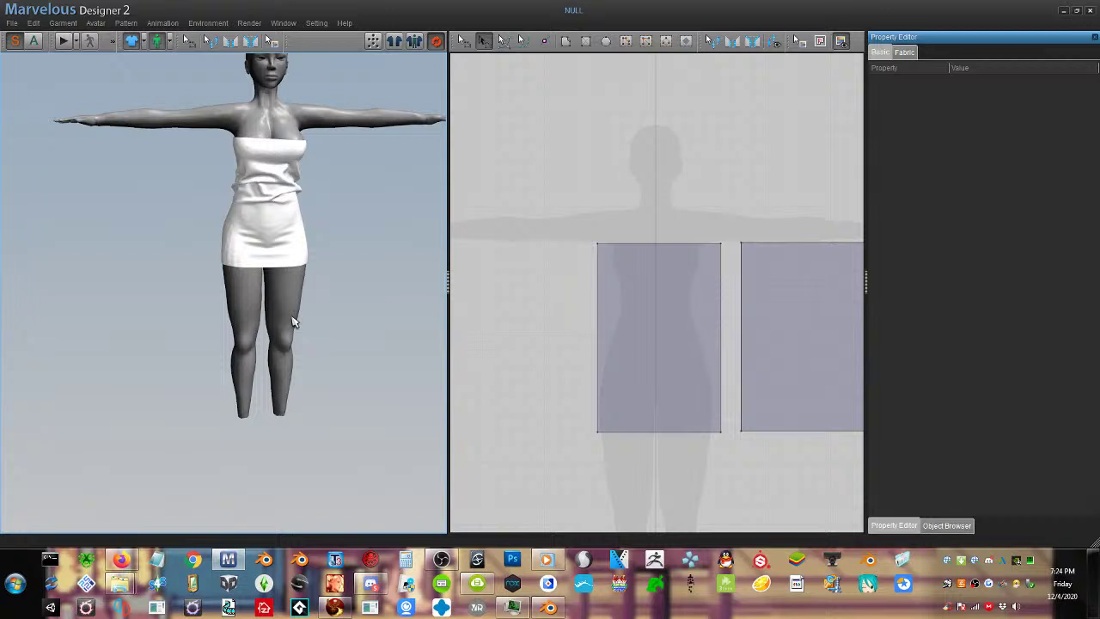
pyautogui.moveTo(295, 321); pyautogui.dragTo(326, 310, button='right')
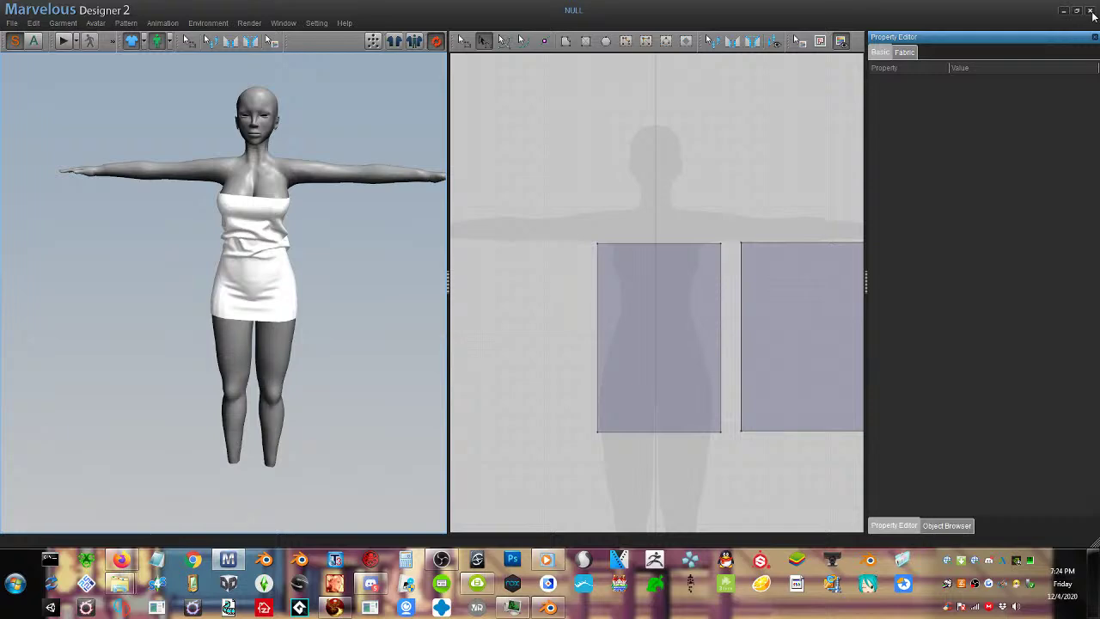
pyautogui.click(1091, 11)
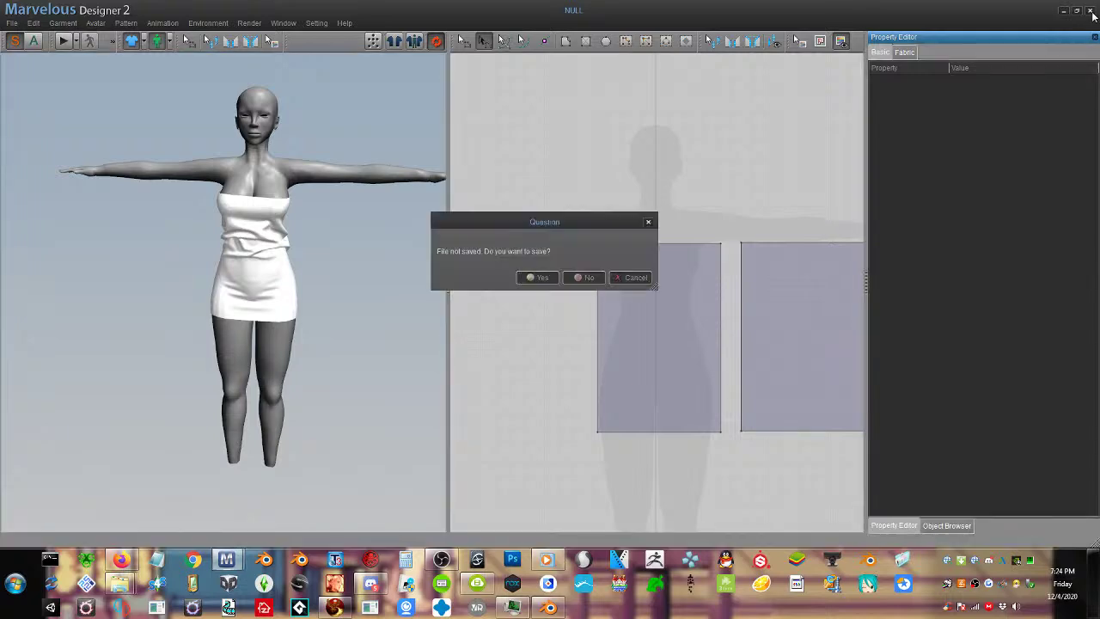
pyautogui.click(583, 276)
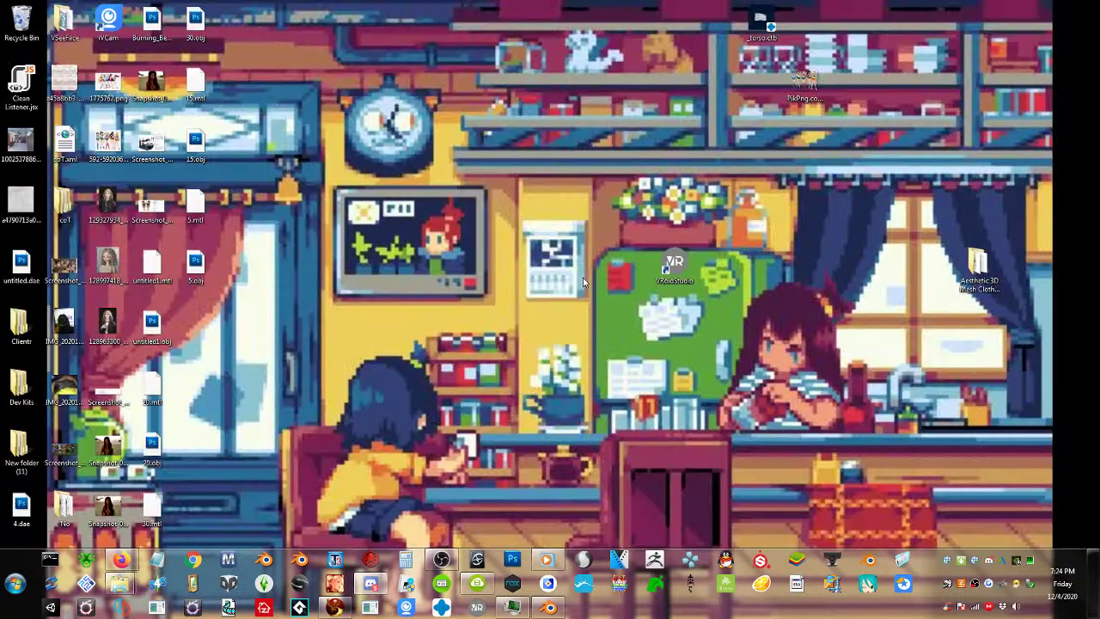
# Switch to the browser's live stream dashboard to check the live chat and move its window aside
pyautogui.click(123, 560)
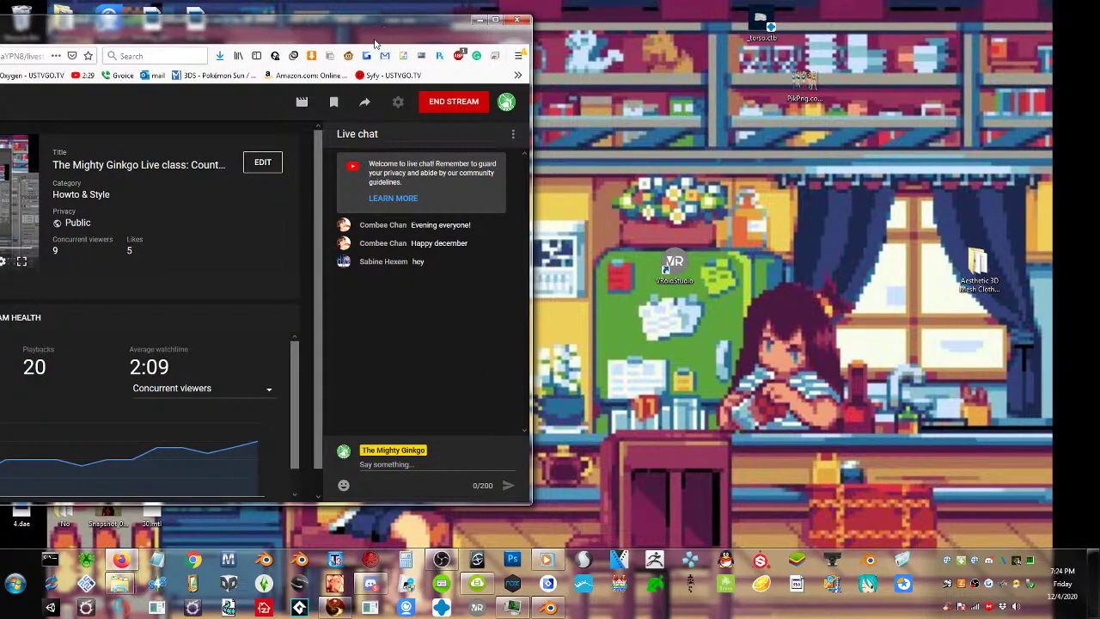
pyautogui.moveTo(279, 35); pyautogui.dragTo(651, 31)
pyautogui.moveTo(582, 40); pyautogui.dragTo(807, 64)
# Switch to Blender and move the avatar's armature to the last layer
pyautogui.click(547, 608)
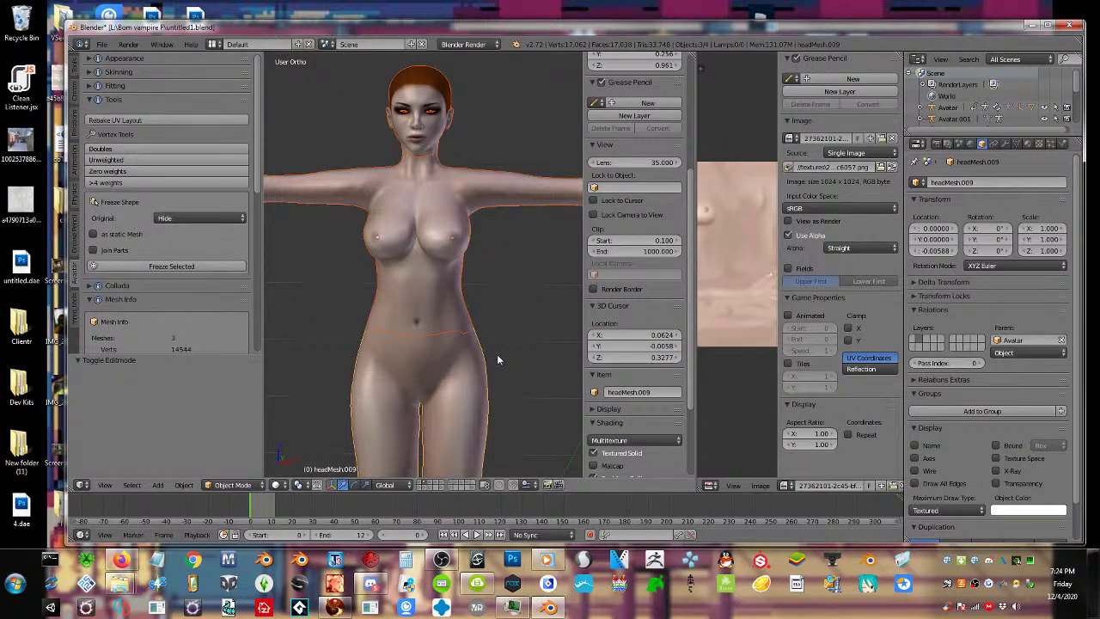
pyautogui.rightClick(460, 315)
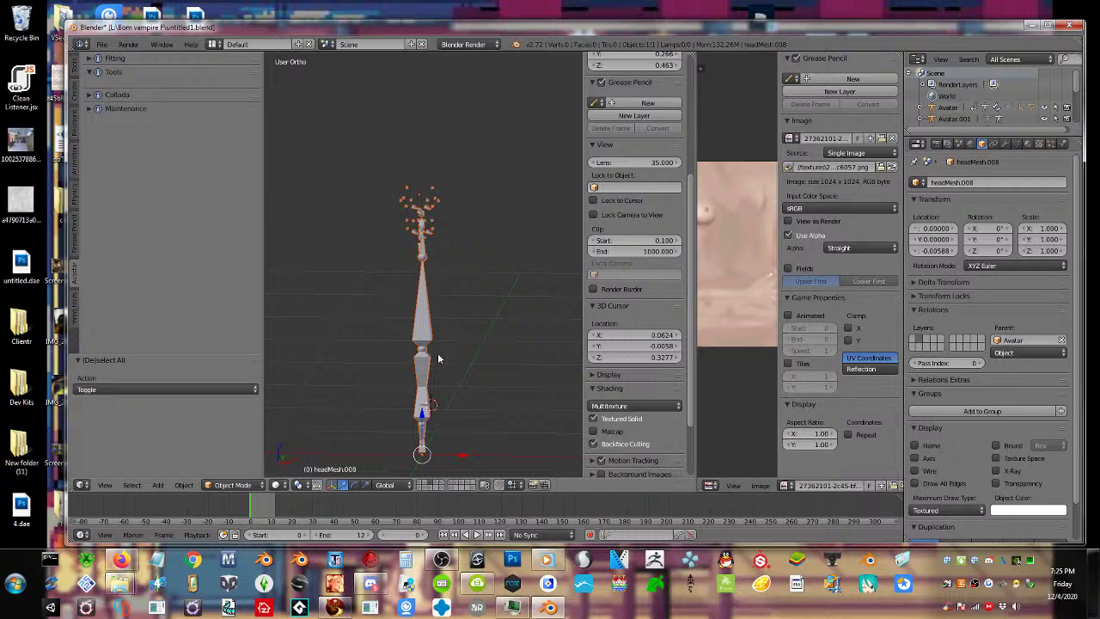
pyautogui.press('m')
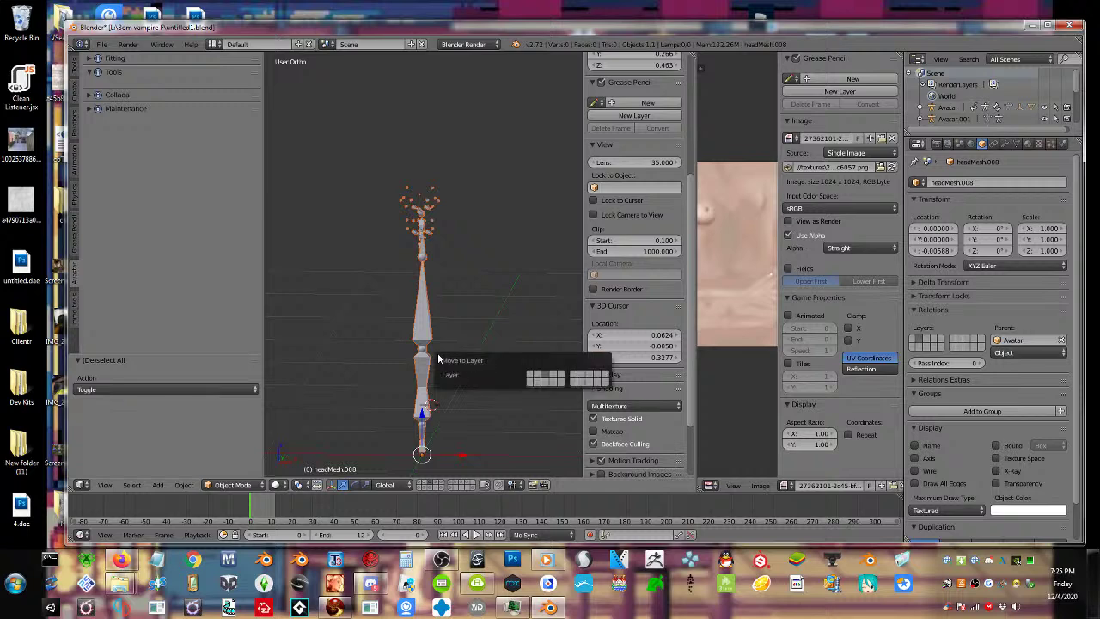
pyautogui.click(608, 384)
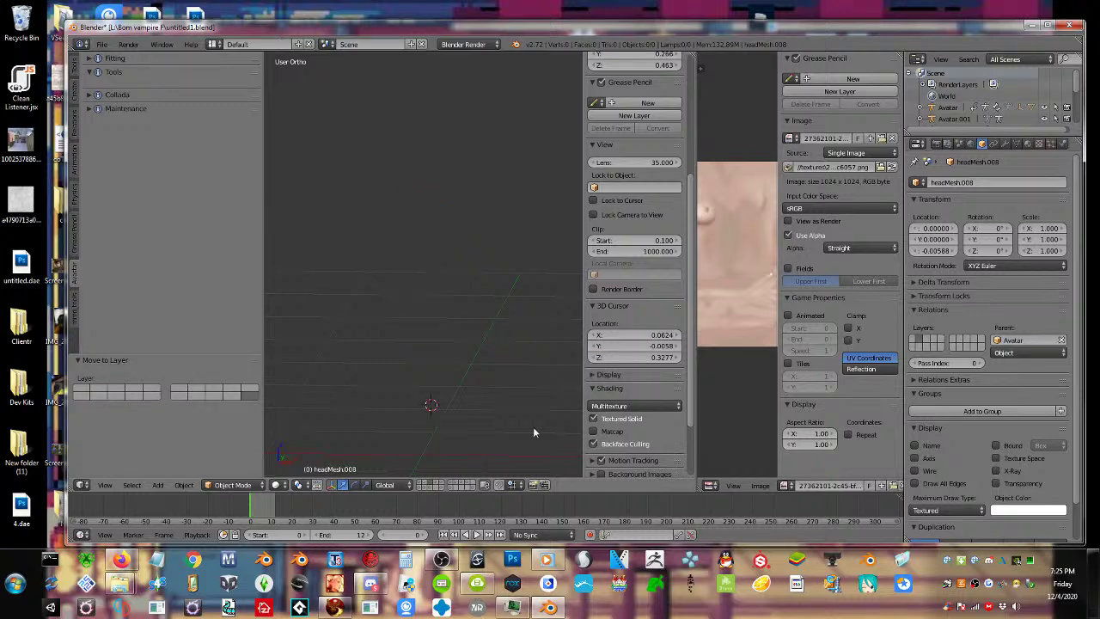
# Show the layers holding the avatar's head and body meshes together
pyautogui.click(436, 487)
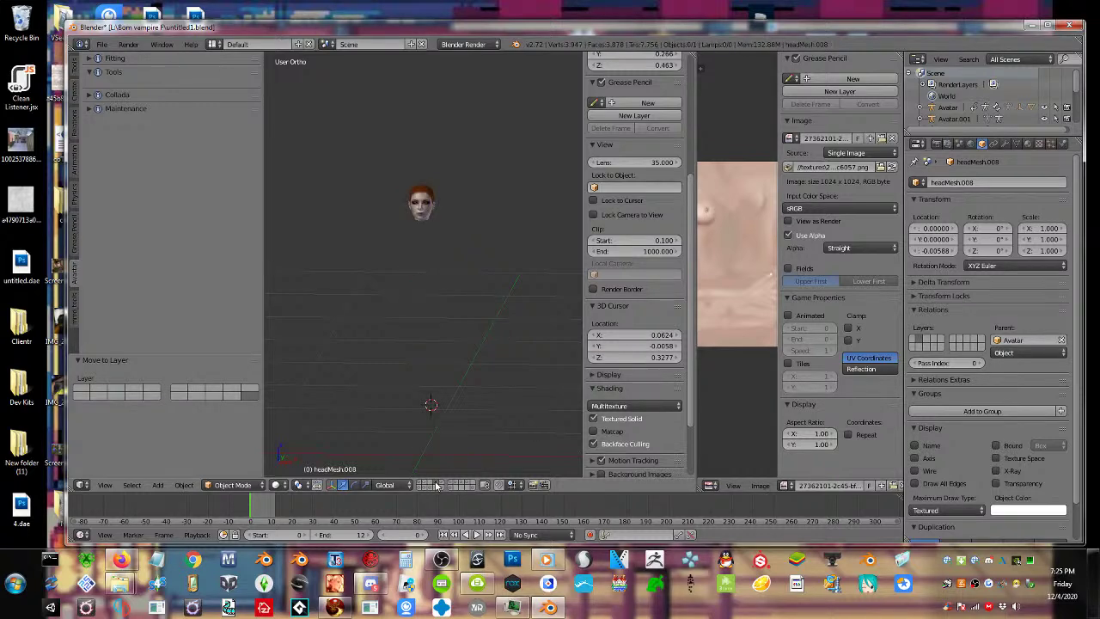
pyautogui.click(429, 483)
pyautogui.click(418, 485)
pyautogui.click(425, 484)
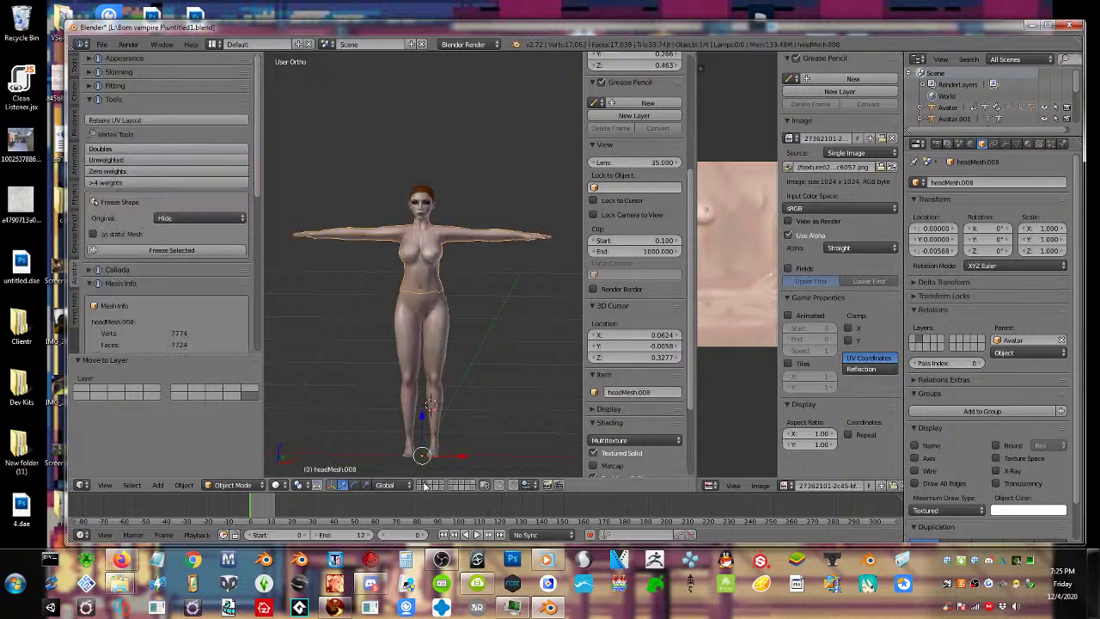
# Show the layers holding the remaining head and feet meshes together and move all of them to the second-to-last layer
pyautogui.click(430, 486)
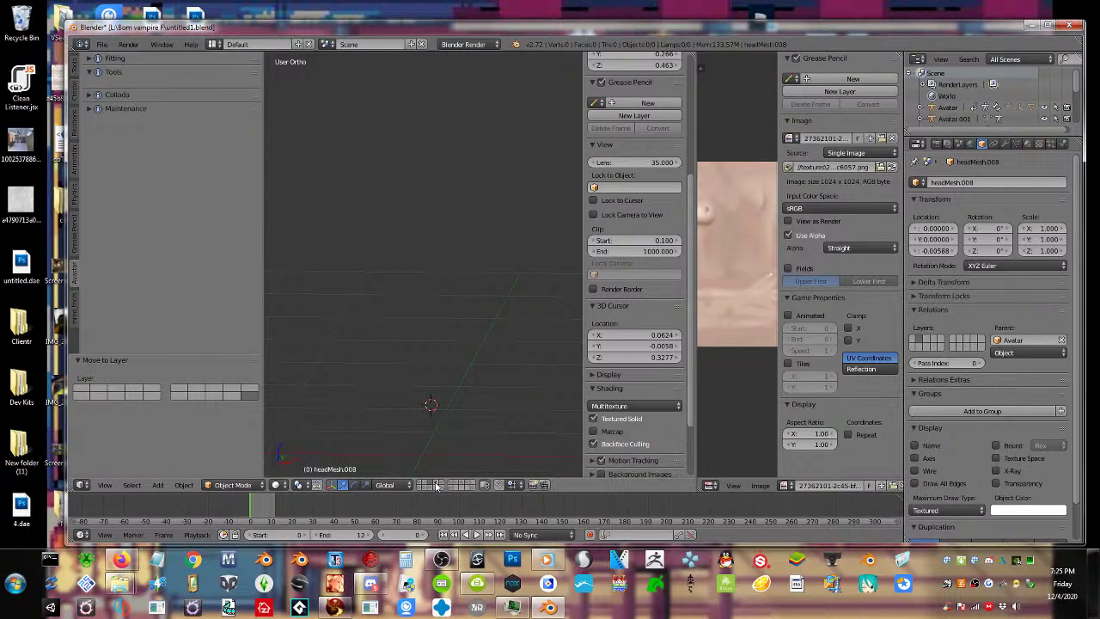
pyautogui.click(435, 487)
pyautogui.keyDown('shift'); pyautogui.click(442, 486); pyautogui.keyUp('shift')
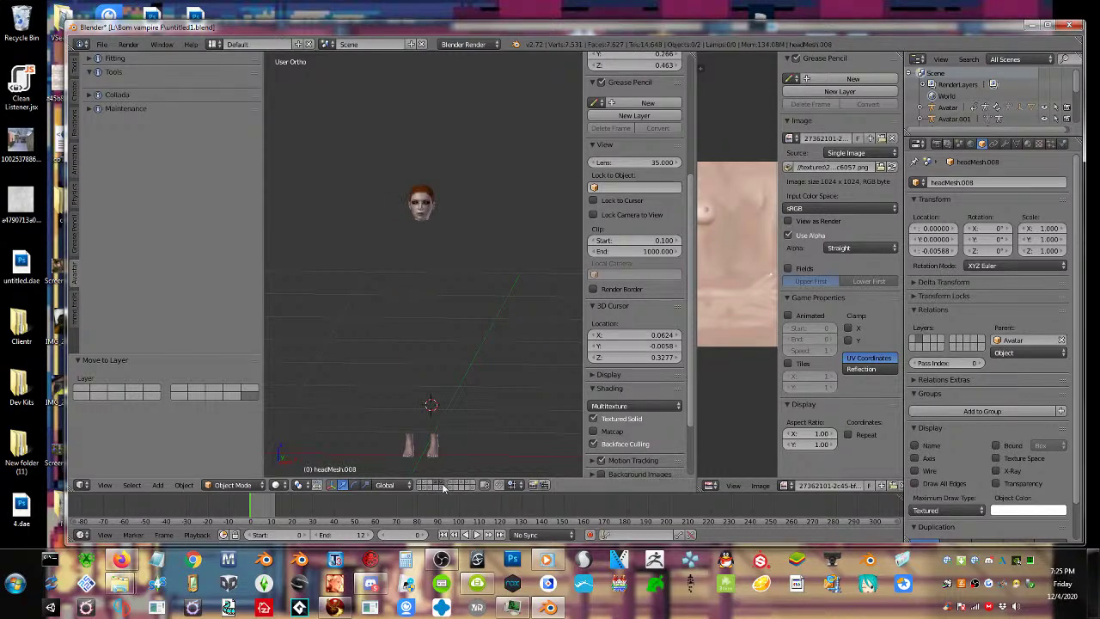
pyautogui.keyDown('shift'); pyautogui.click(443, 487); pyautogui.keyUp('shift')
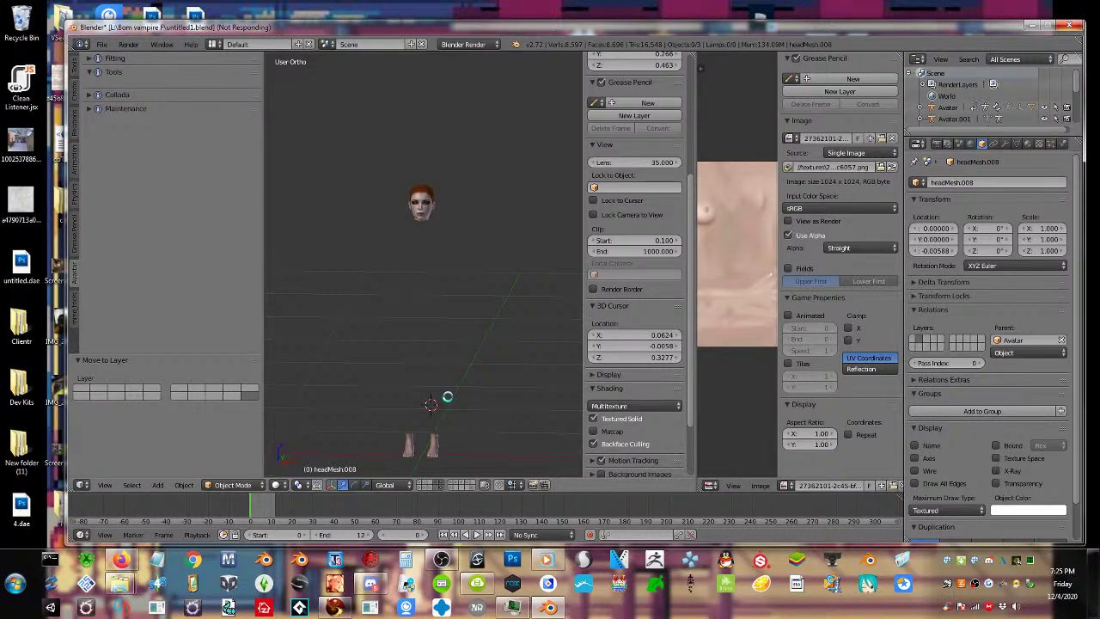
pyautogui.click(435, 409)
pyautogui.press('a')
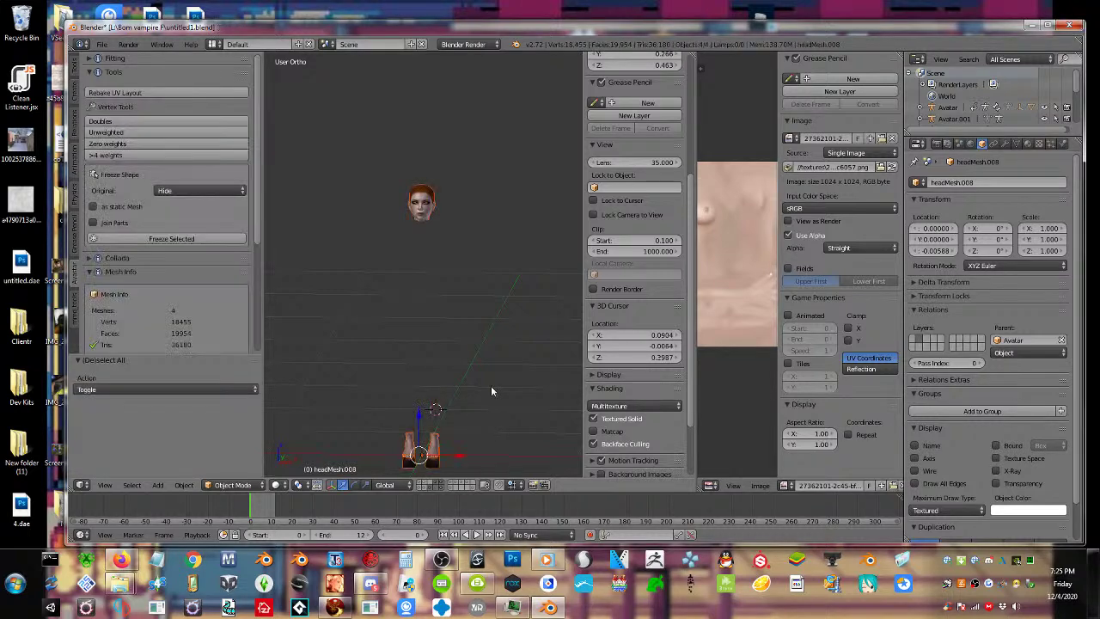
pyautogui.press('m')
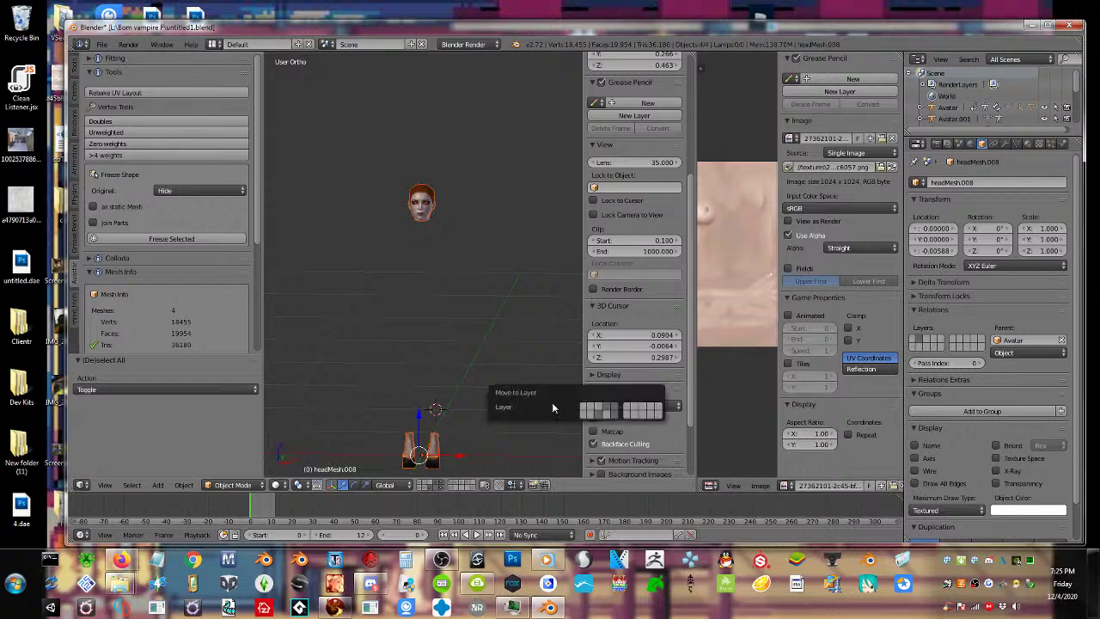
pyautogui.click(653, 415)
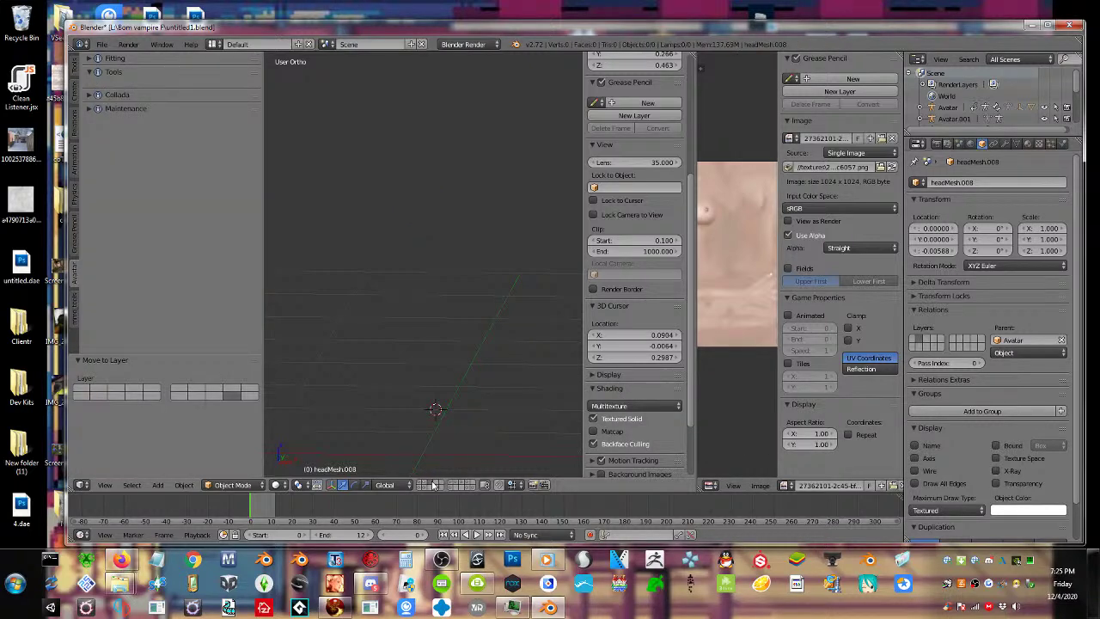
# Batch-import 5.obj, 15.obj, 20.obj and 30.obj from the desktop as Wavefront files
pyautogui.click(101, 45)
pyautogui.moveTo(120, 250)
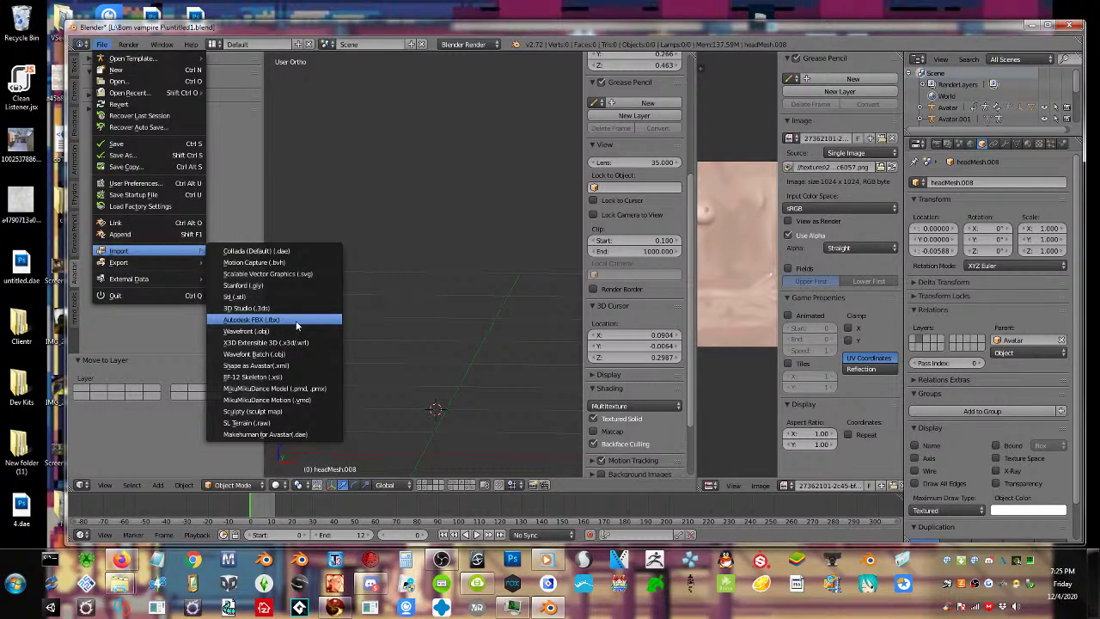
pyautogui.click(273, 353)
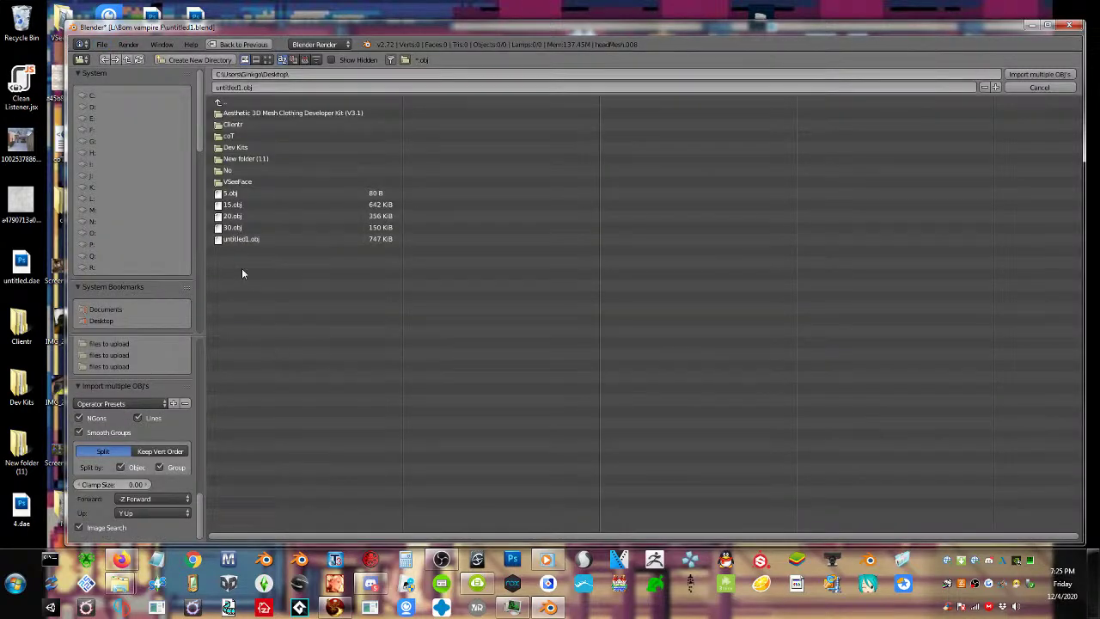
pyautogui.click(230, 228)
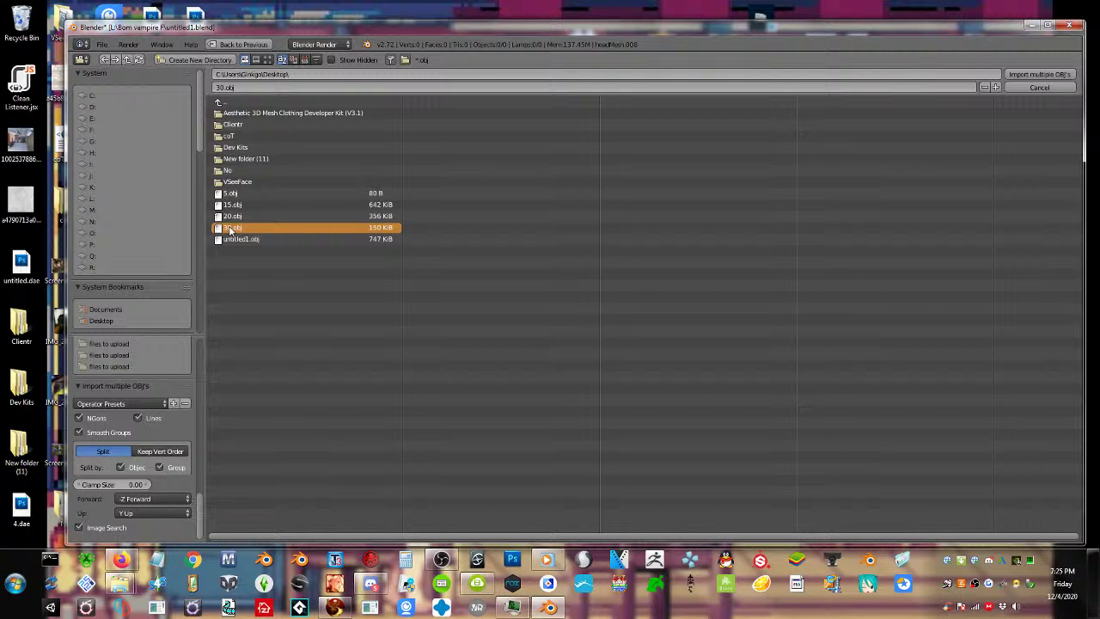
pyautogui.moveTo(231, 228); pyautogui.dragTo(230, 193)
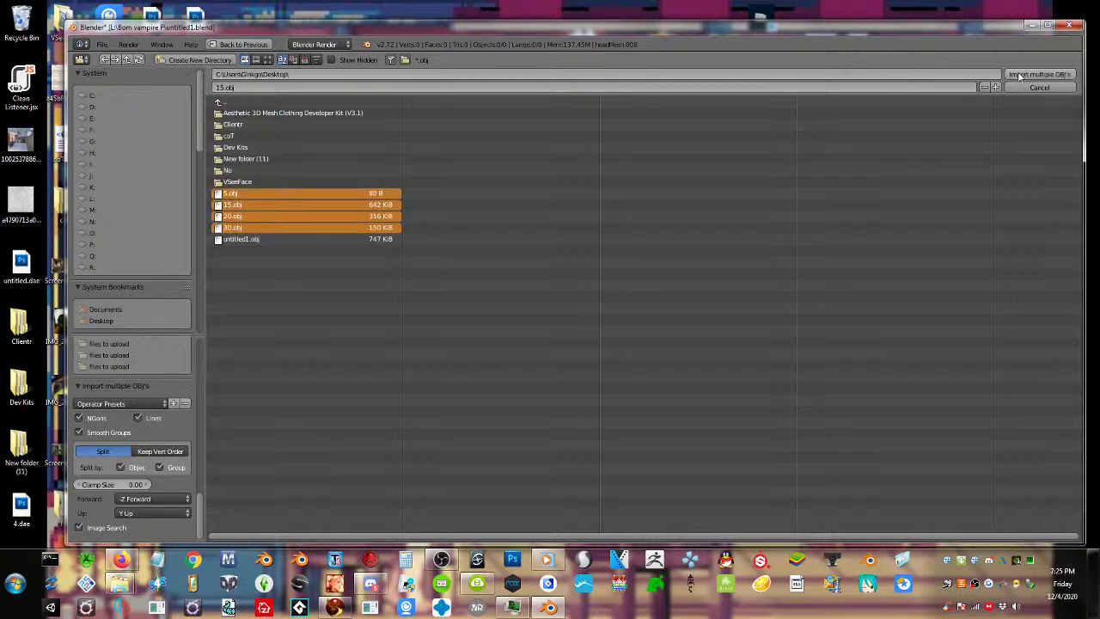
pyautogui.press('Return')
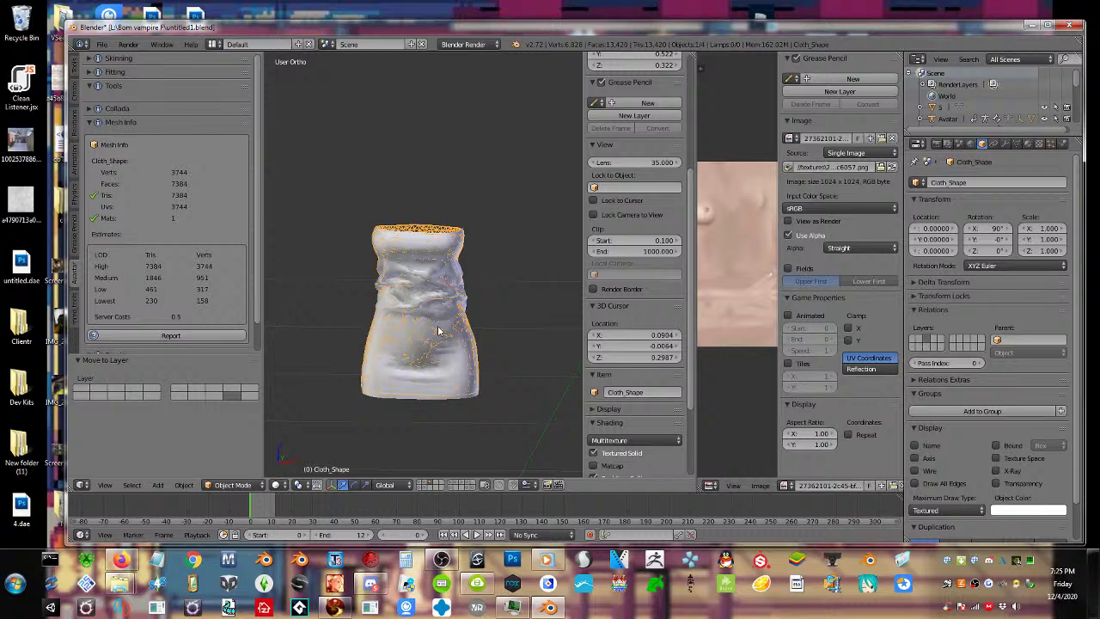
# Check the overlapping imported dress meshes and delete all of them
pyautogui.rightClick(438, 331)
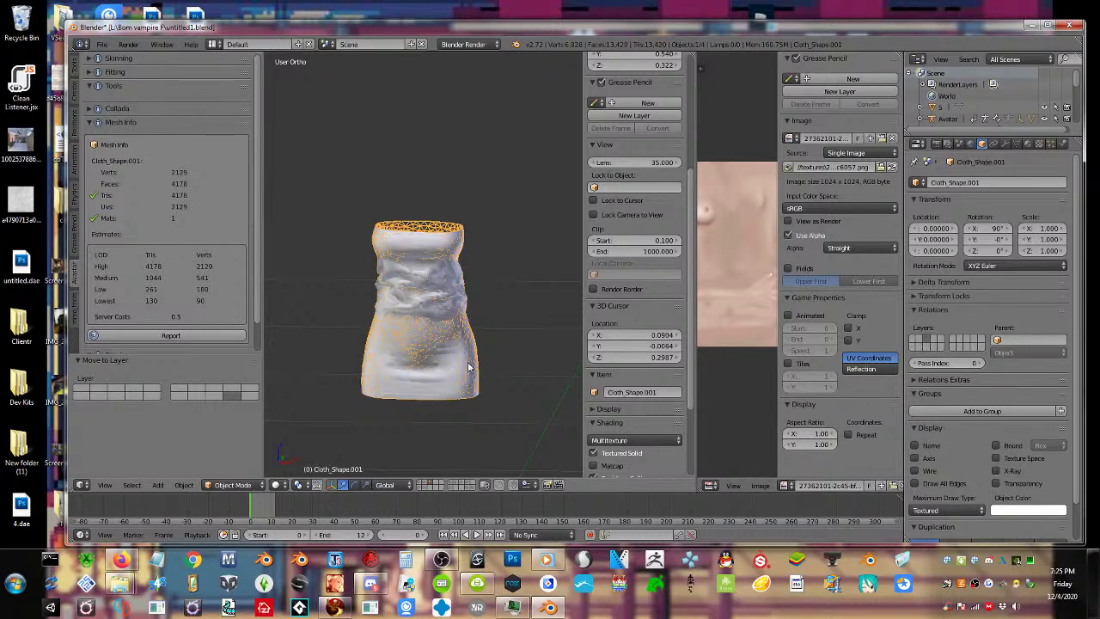
pyautogui.press('a')
pyautogui.press('a')
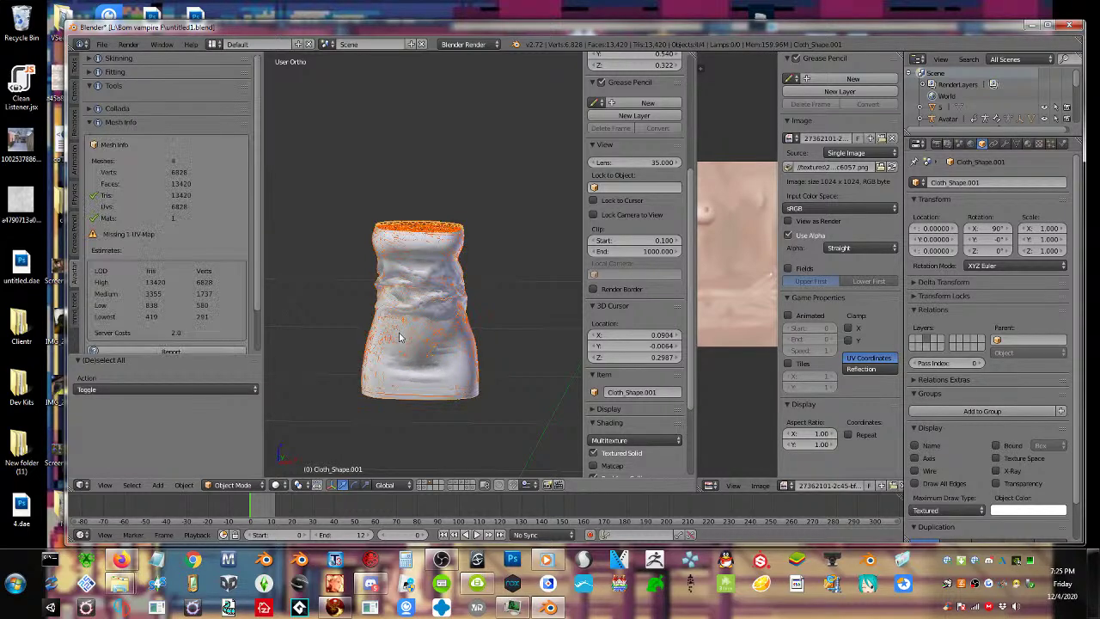
pyautogui.press('x')
pyautogui.click(399, 335)
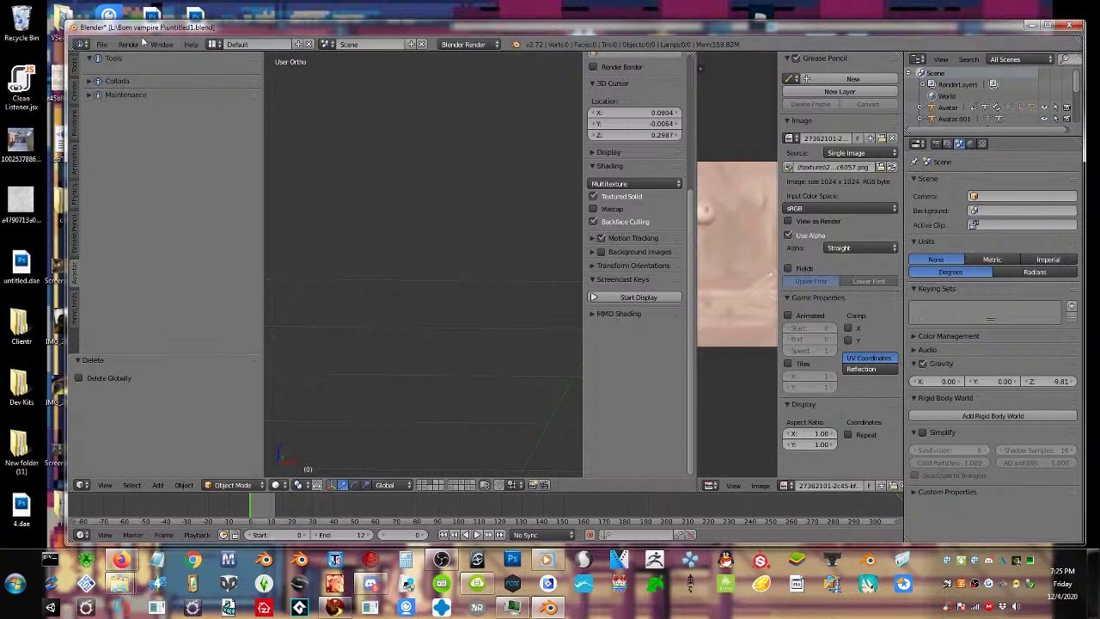
# Import 5.obj from the desktop as a single Wavefront file
pyautogui.click(101, 44)
pyautogui.moveTo(163, 251)
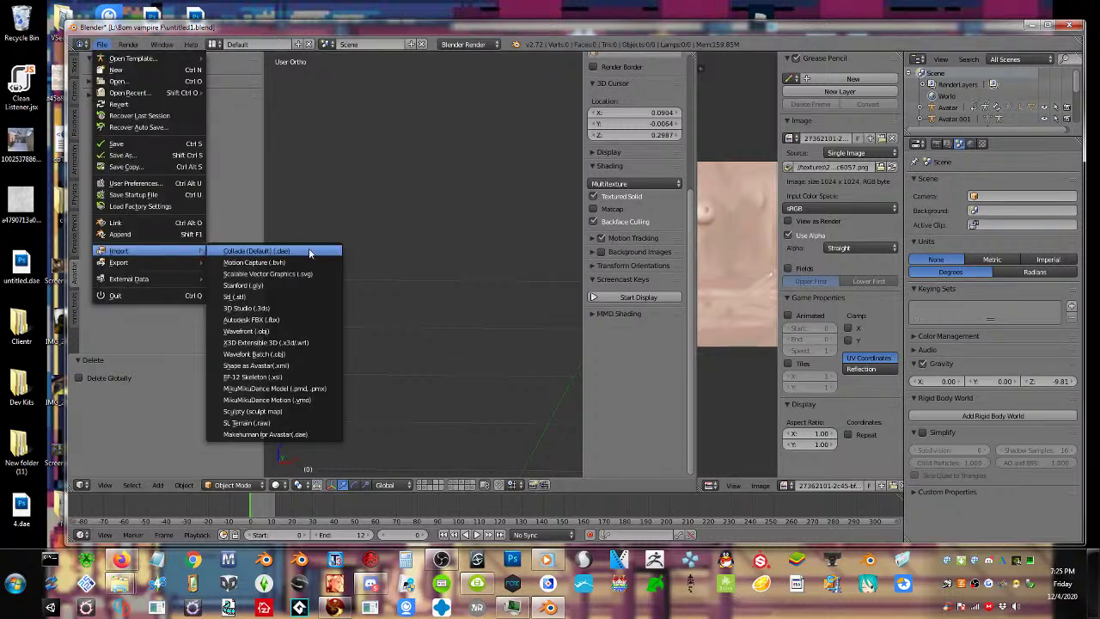
pyautogui.click(282, 332)
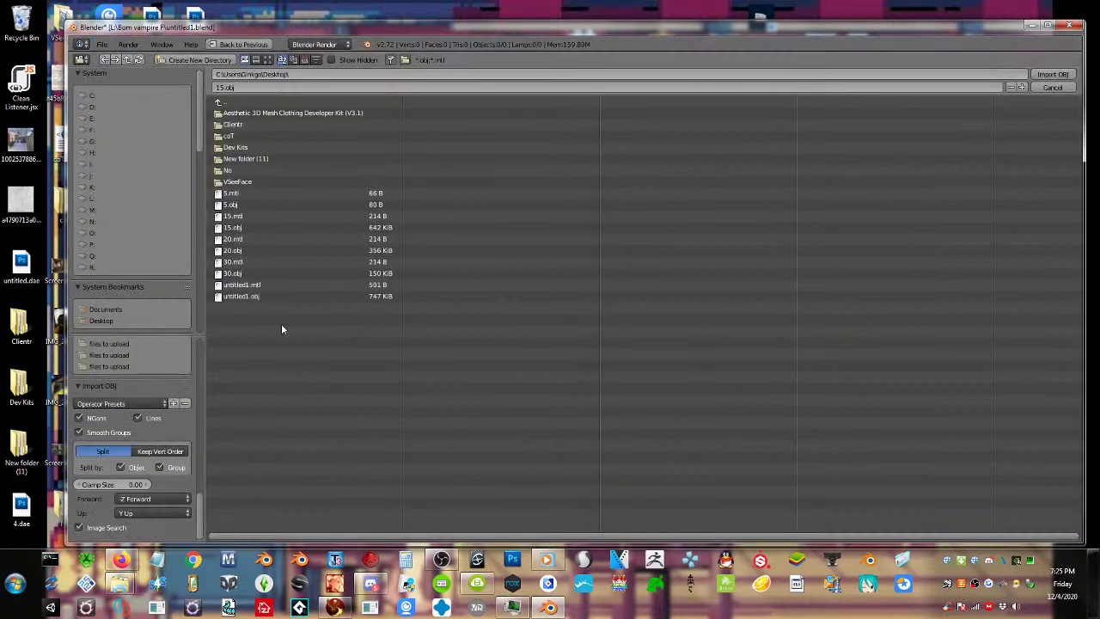
pyautogui.press('Return')
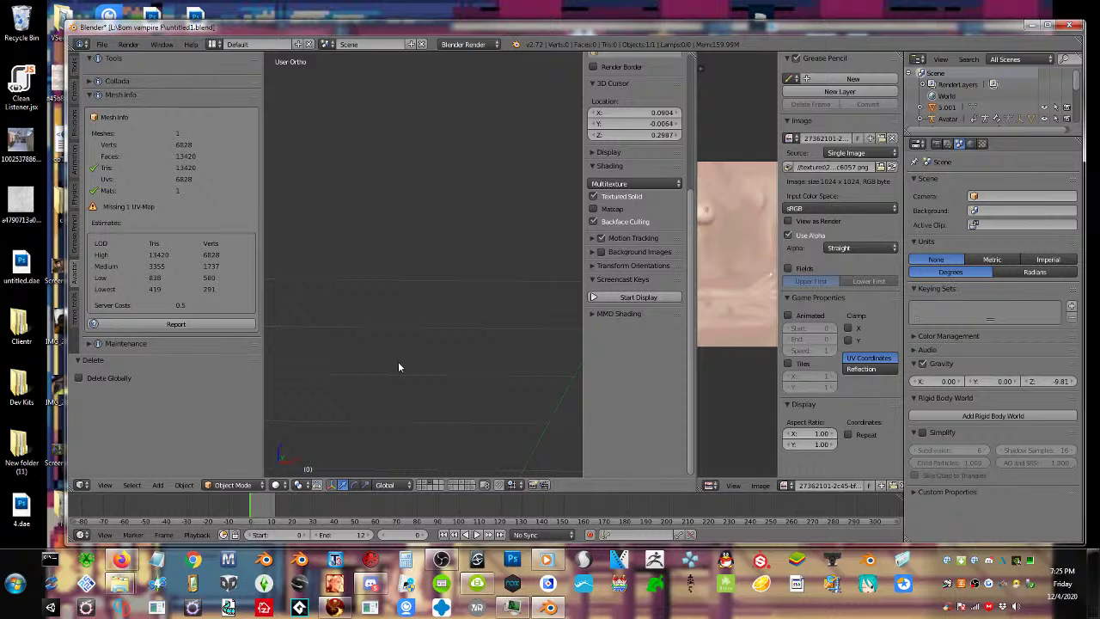
# Try to scale up the imported 5.obj object at the origin, and delete it
pyautogui.scroll(-13, 422, 377)
pyautogui.scroll(9, 422, 378)
pyautogui.scroll(-3, 422, 381)
pyautogui.press('a')
pyautogui.press('a')
pyautogui.press('s')
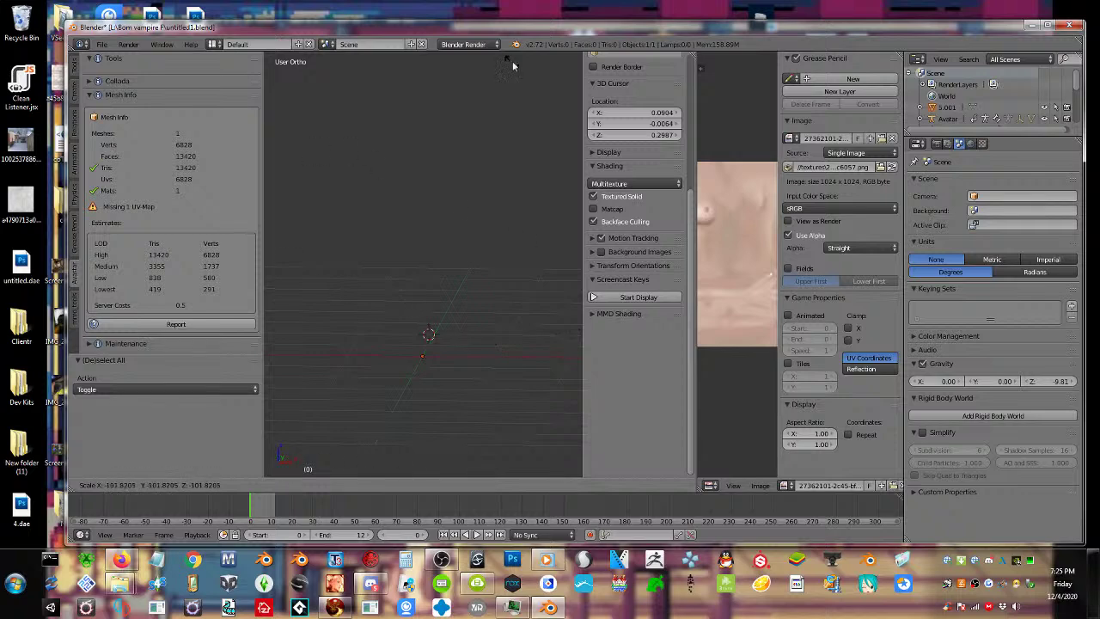
pyautogui.press('Escape')
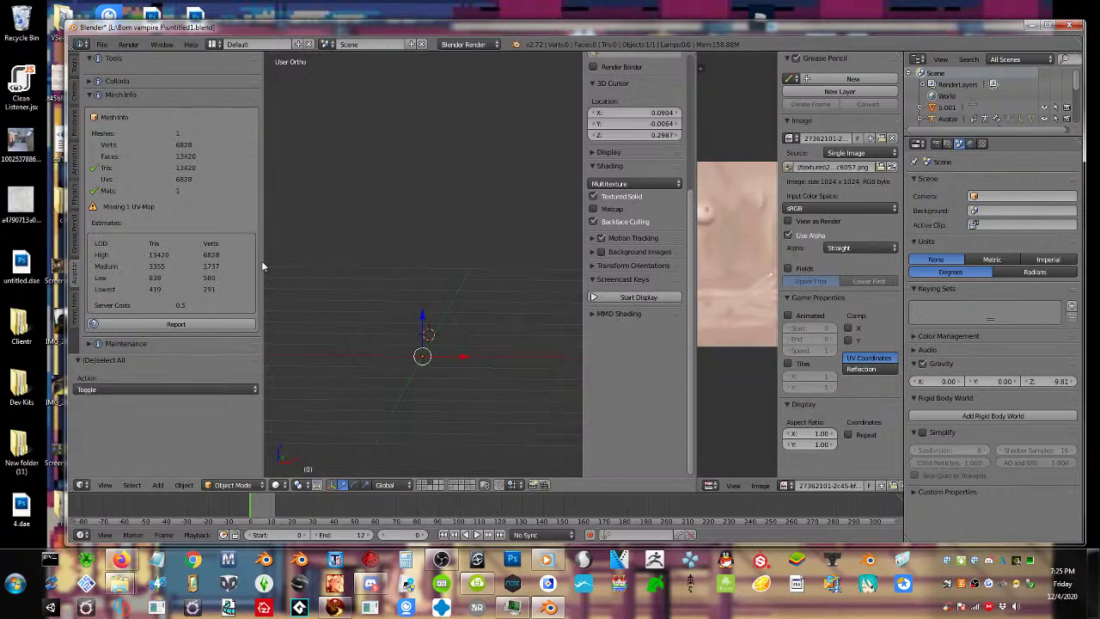
pyautogui.press('a')
pyautogui.moveTo(446, 363); pyautogui.dragTo(443, 297, button='middle')
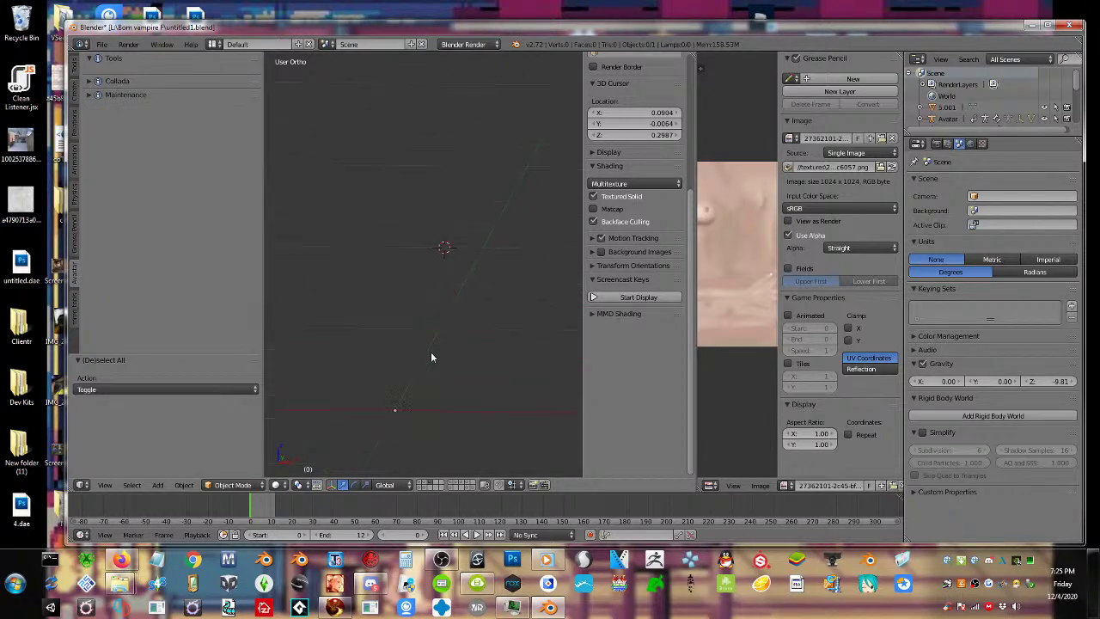
pyautogui.rightClick(395, 412)
pyautogui.press('s')
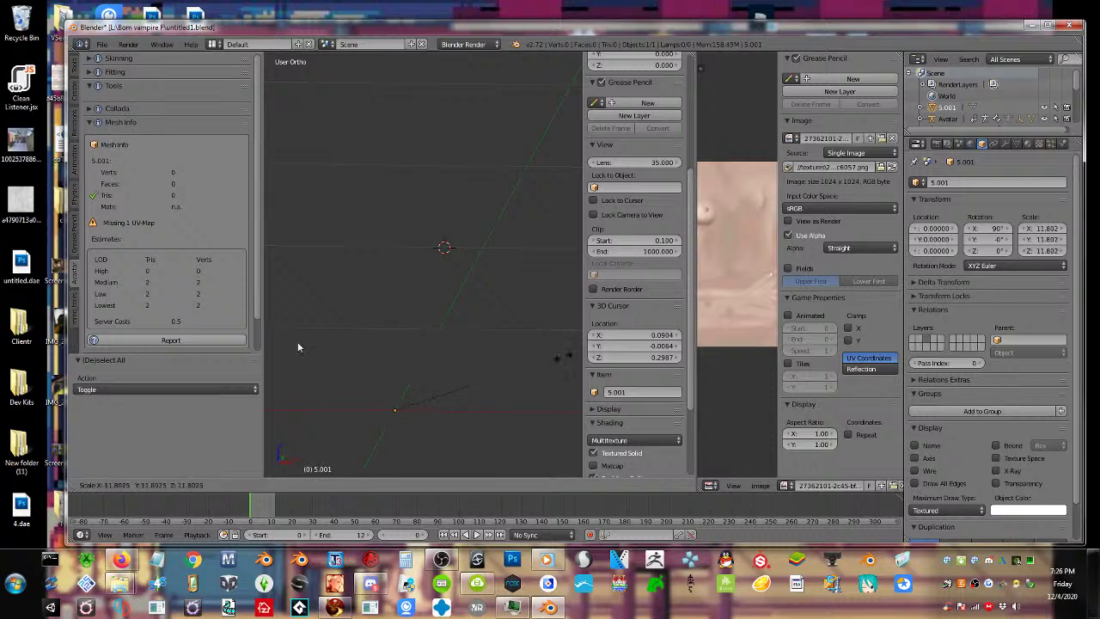
pyautogui.press('Escape')
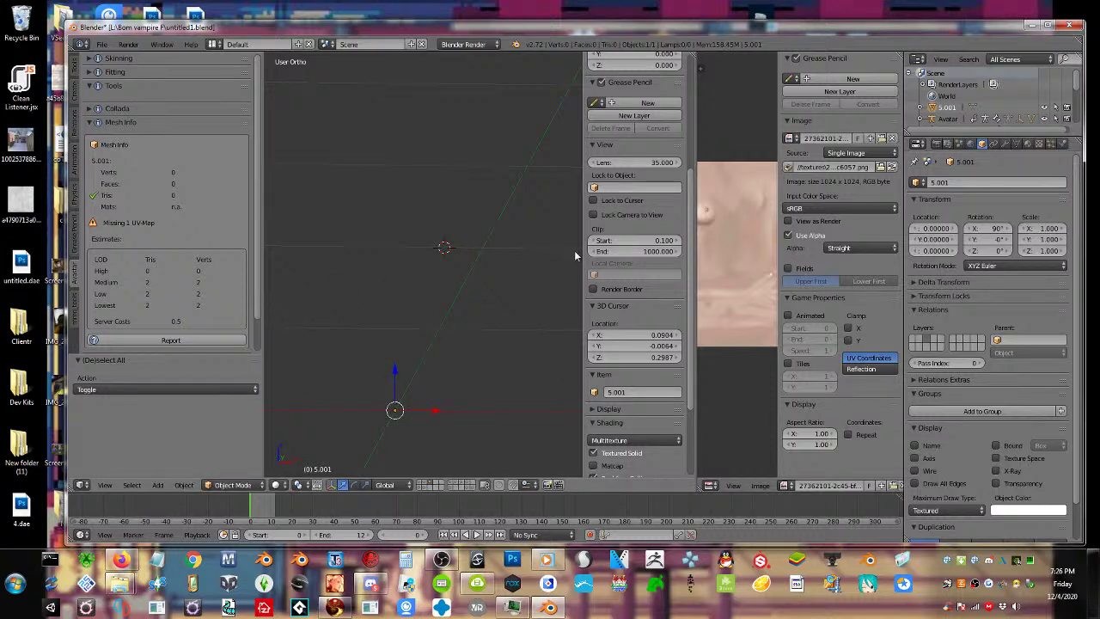
pyautogui.press('x')
pyautogui.click(574, 250)
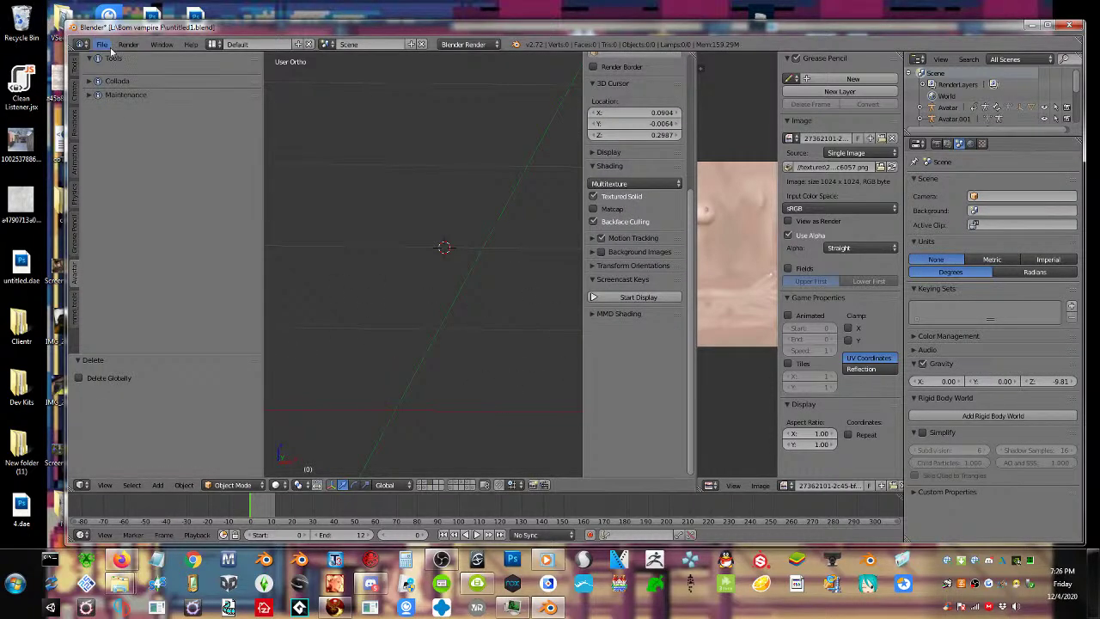
# Import the dress file 15.obj from the desktop as a single Wavefront file
pyautogui.click(101, 43)
pyautogui.moveTo(146, 251)
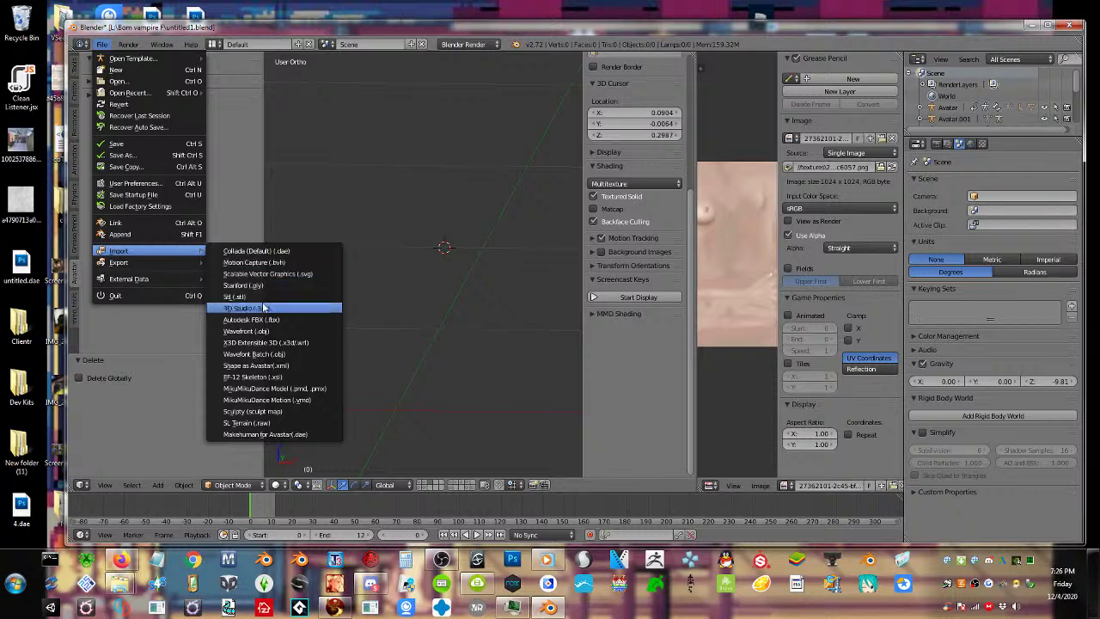
pyautogui.click(248, 332)
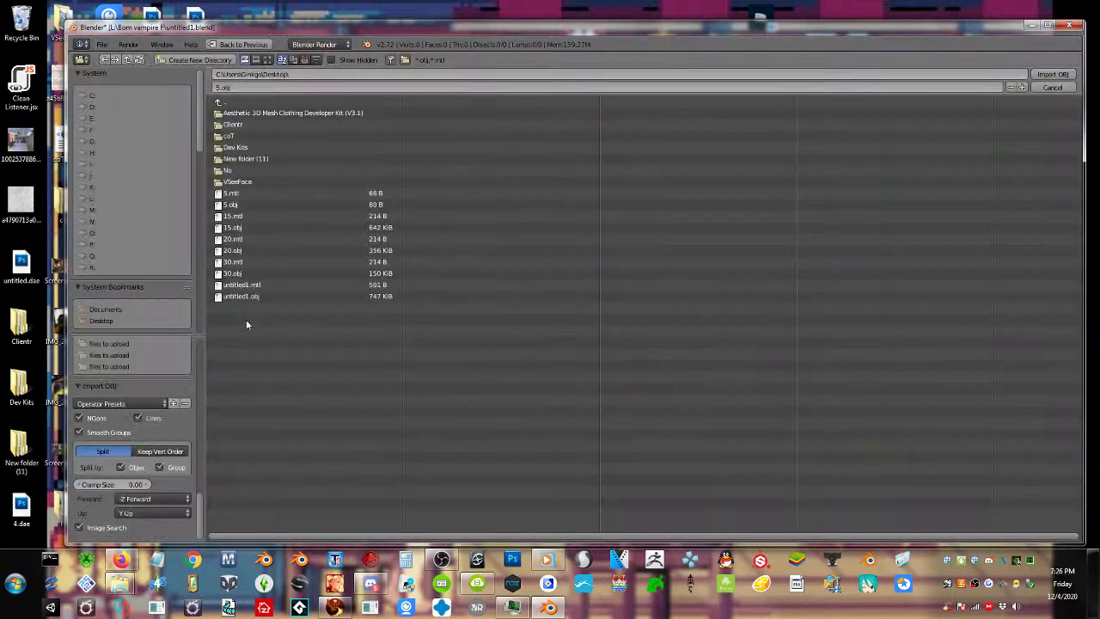
pyautogui.click(248, 228)
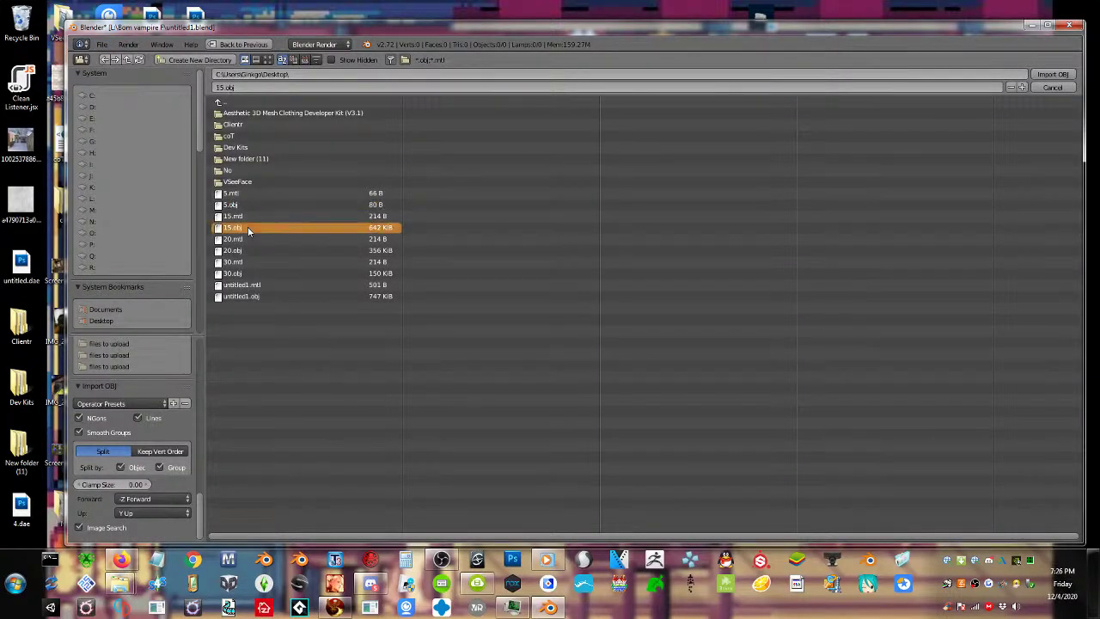
pyautogui.doubleClick(248, 229)
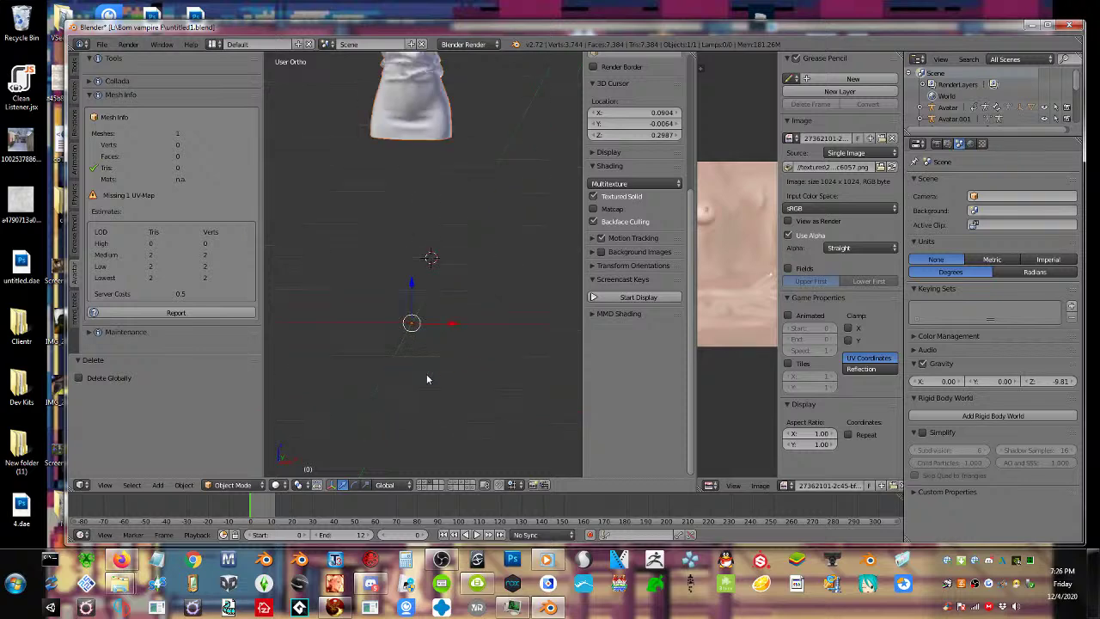
# Select the imported dress mesh and rename the object to 15
pyautogui.moveTo(426, 363); pyautogui.dragTo(434, 327, button='middle')
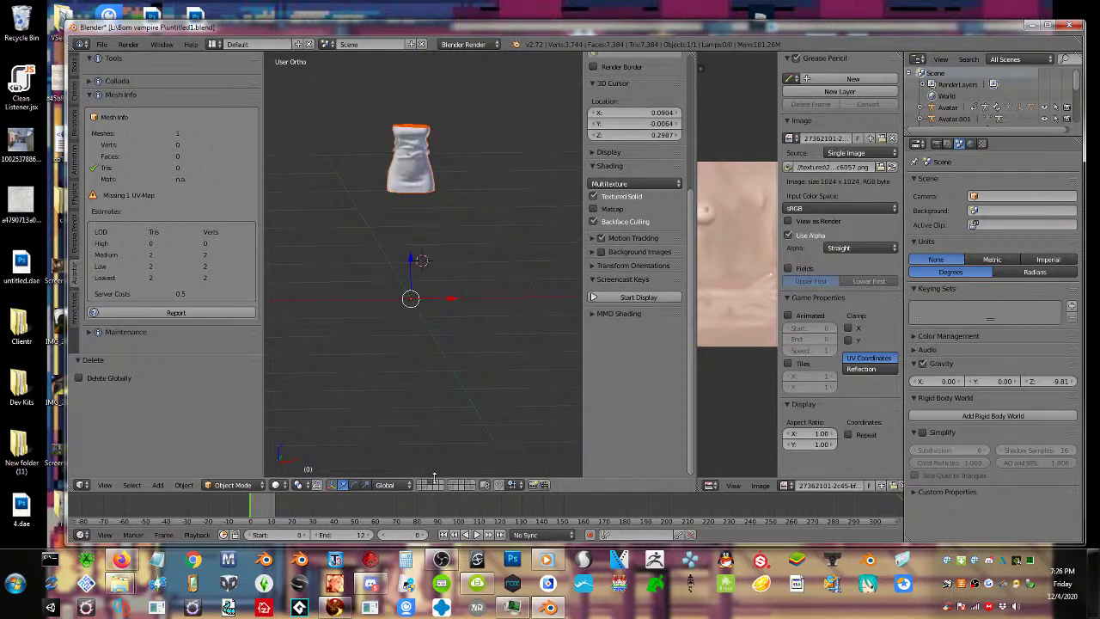
pyautogui.rightClick(406, 179)
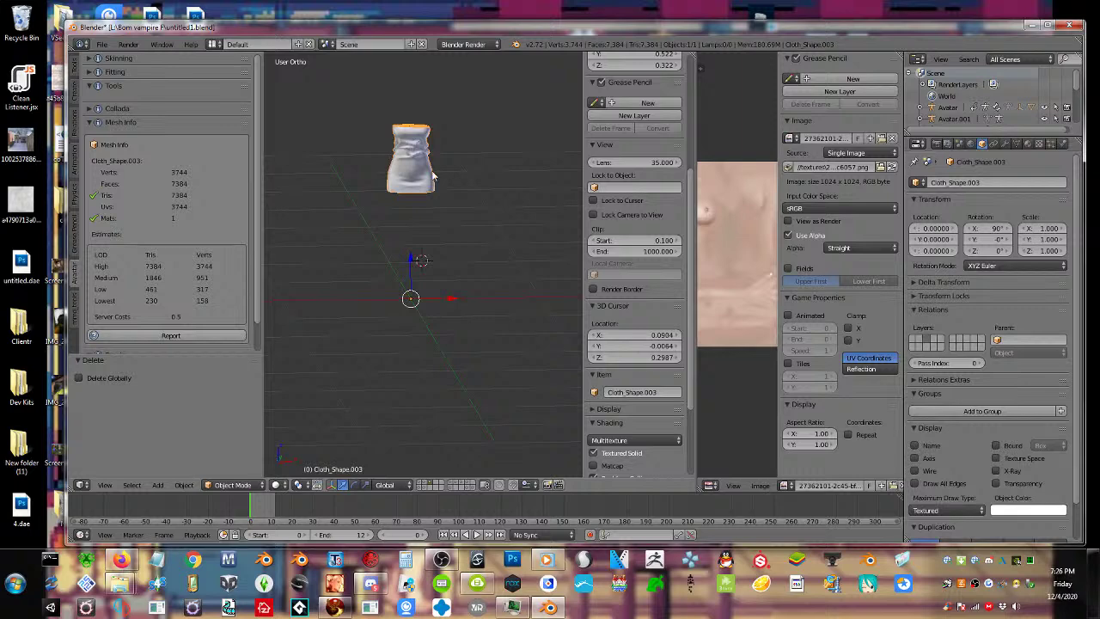
pyautogui.click(1010, 178)
pyautogui.write('15')
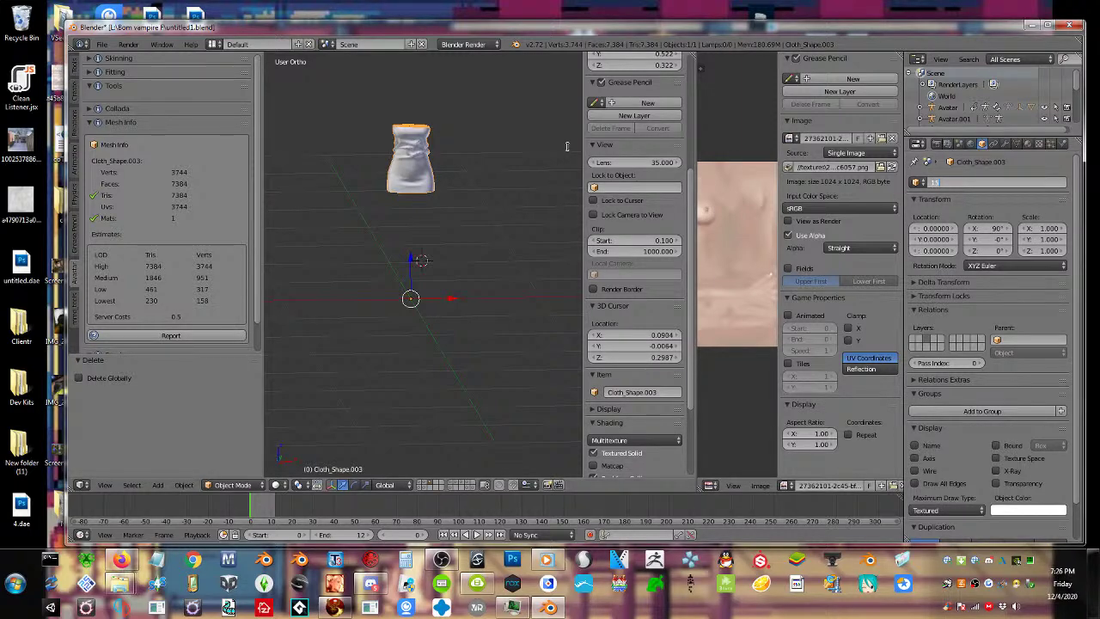
pyautogui.press('Return')
# Show the next empty layer and import the dress file 20.obj from the desktop into it
pyautogui.click(434, 482)
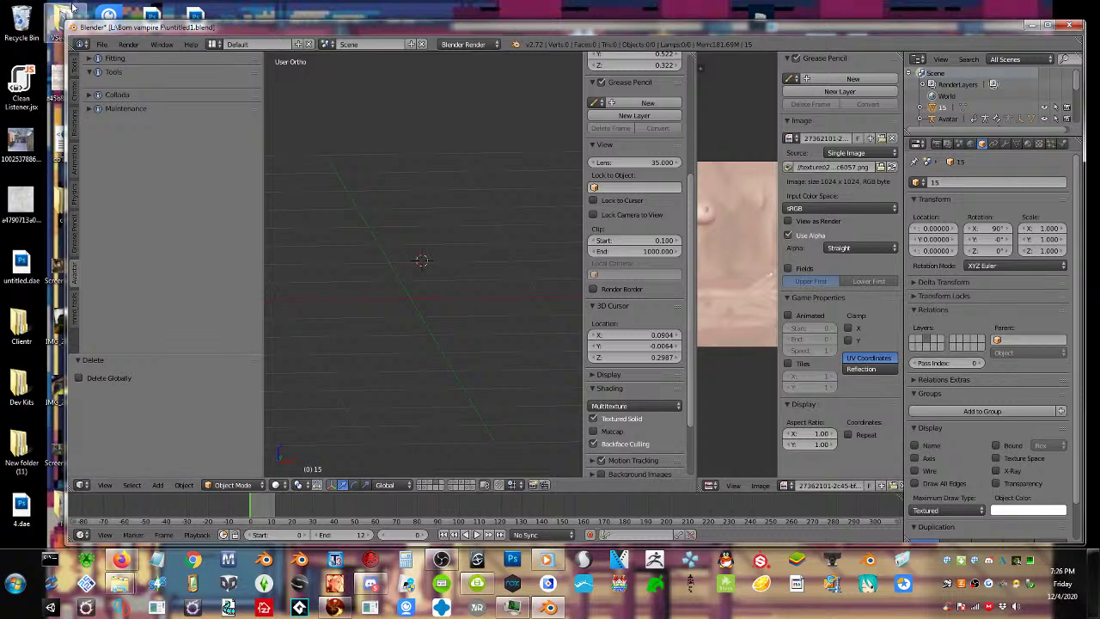
pyautogui.click(100, 45)
pyautogui.moveTo(182, 251)
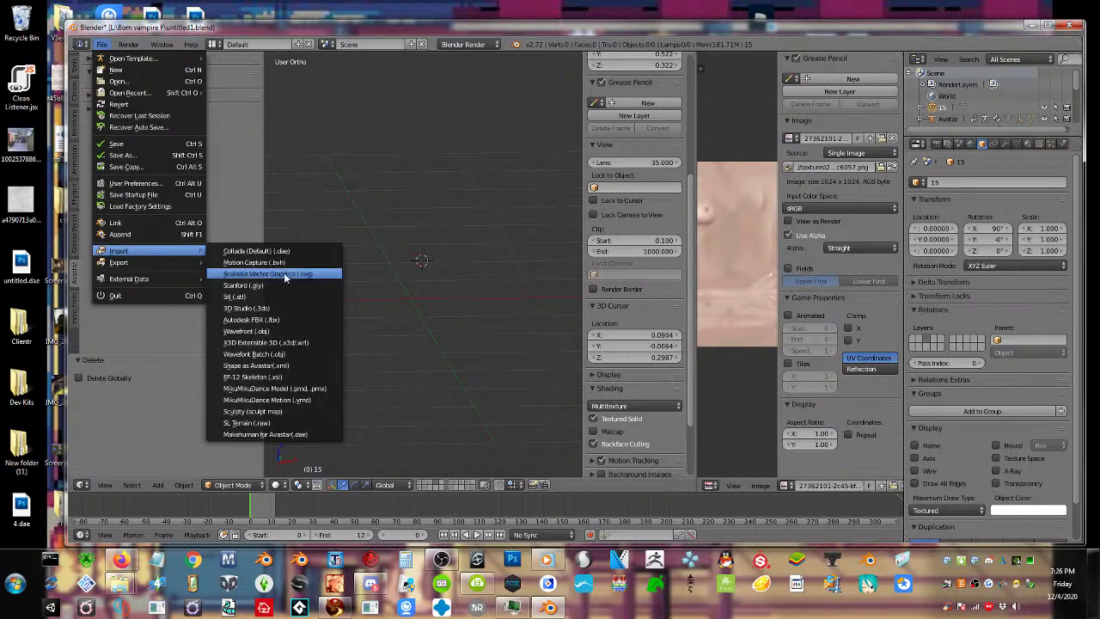
pyautogui.click(248, 331)
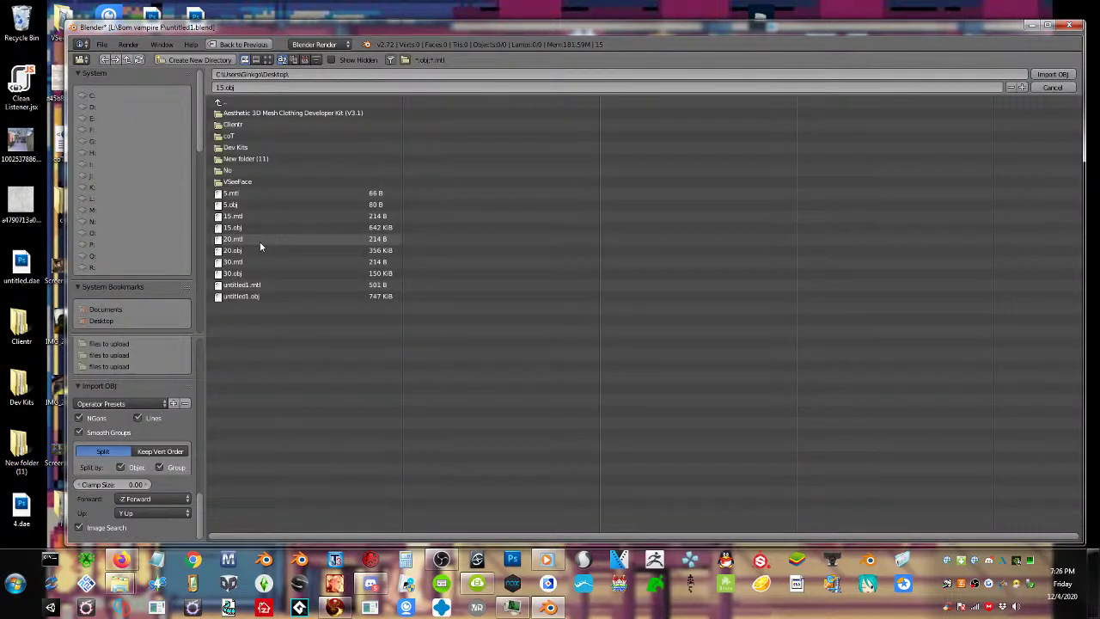
pyautogui.press('Return')
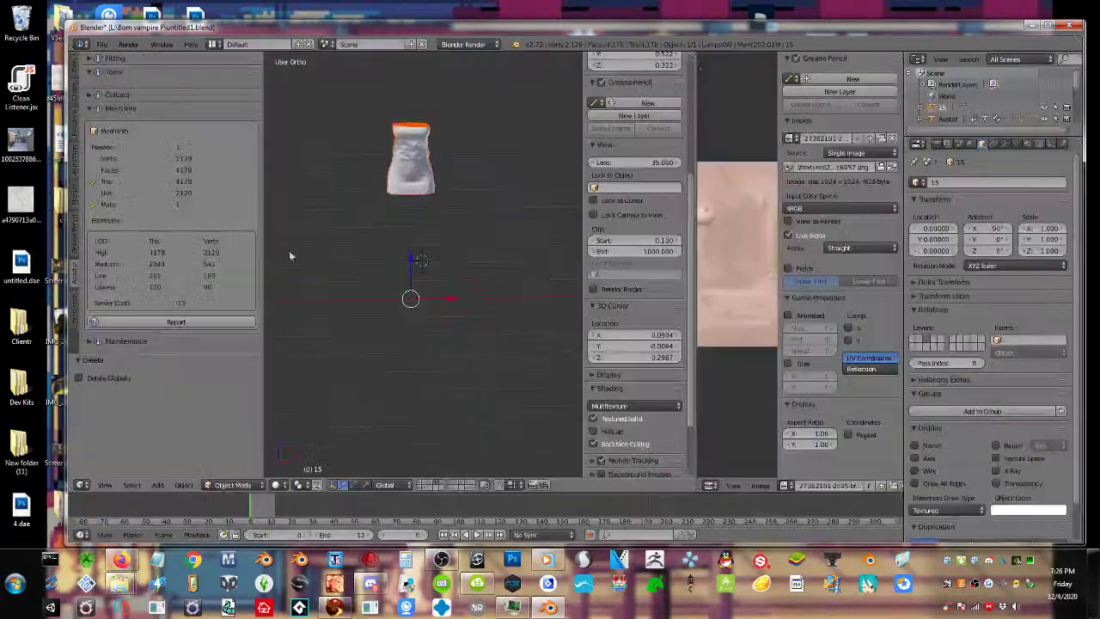
# Try to move the imported dress along the X axis, undo the move, and select the dress
pyautogui.moveTo(449, 298)
pyautogui.mouseDown()
pyautogui.moveTo(479, 300)
pyautogui.moveTo(465, 299)
pyautogui.mouseUp()
pyautogui.hotkey('ctrl', 'z')
pyautogui.rightClick(406, 166)
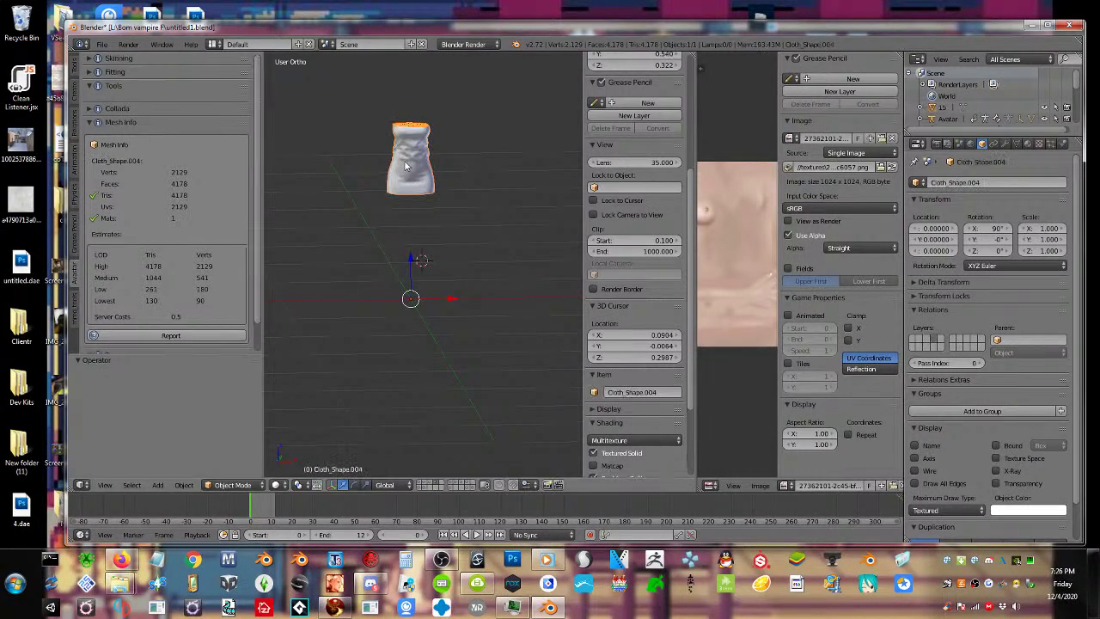
# Show the next empty layer after the 20.obj dress and import the dress file 30.obj from the desktop into it
pyautogui.click(429, 482)
pyautogui.click(438, 482)
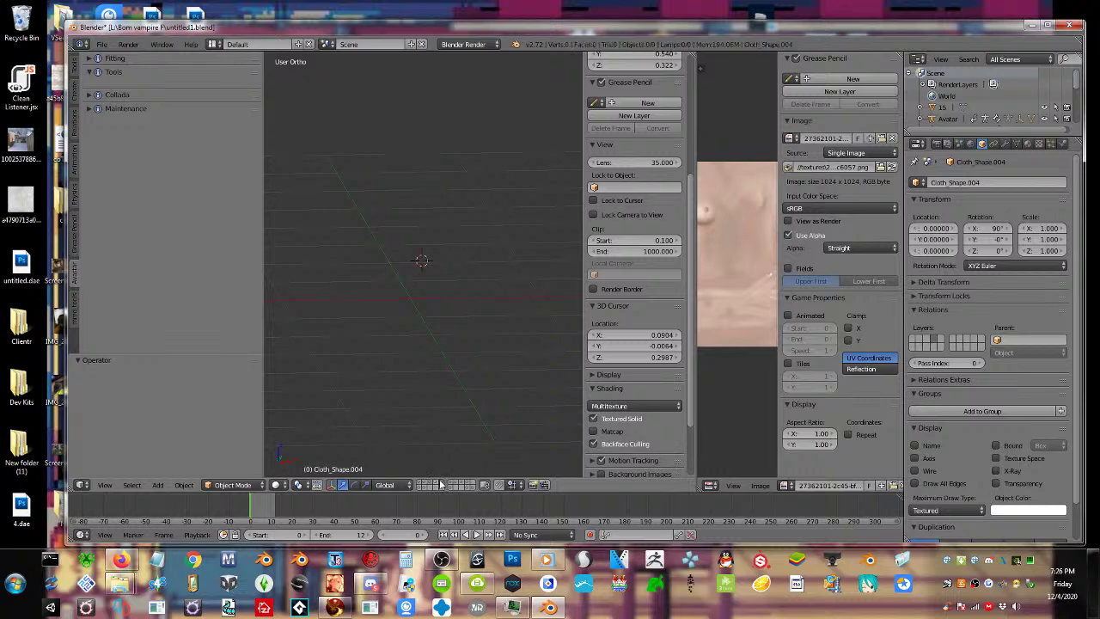
pyautogui.click(437, 485)
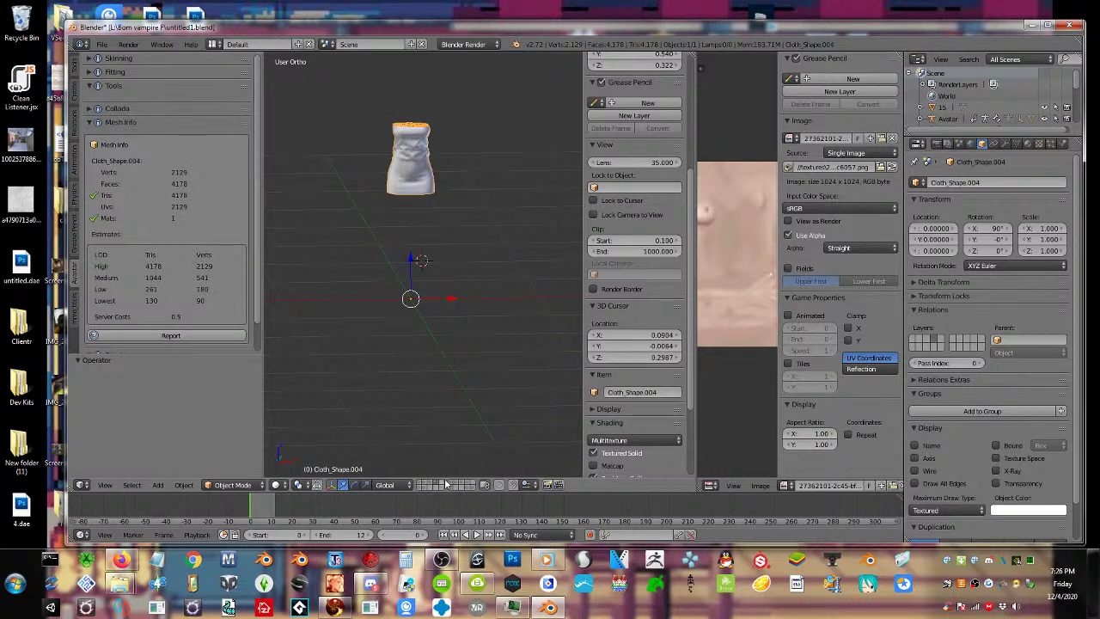
pyautogui.click(446, 485)
pyautogui.click(100, 44)
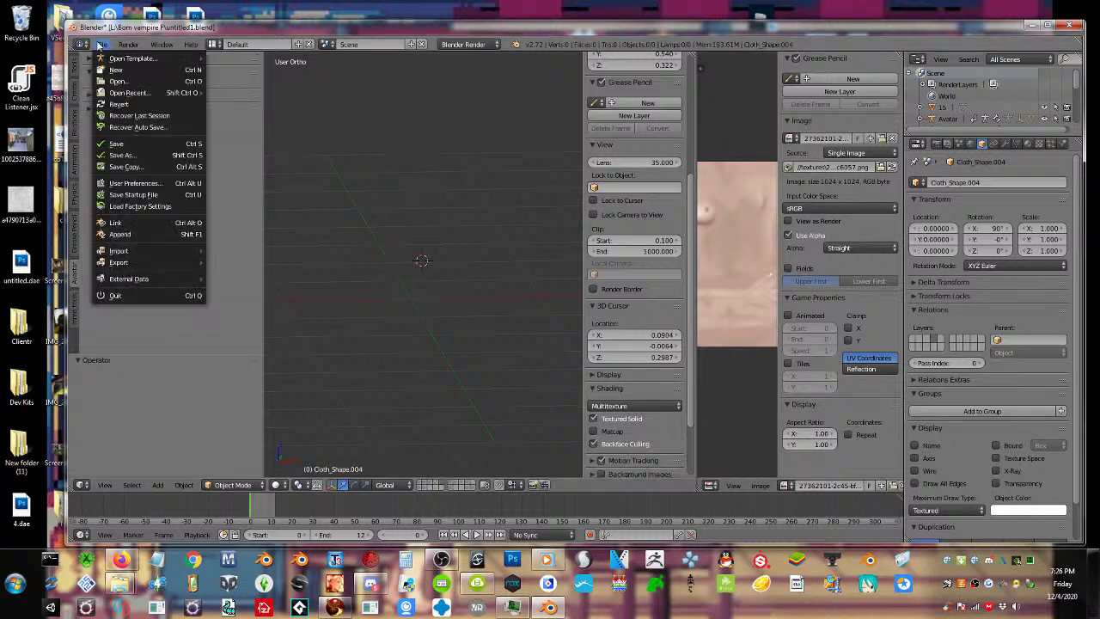
pyautogui.moveTo(120, 250)
pyautogui.click(268, 335)
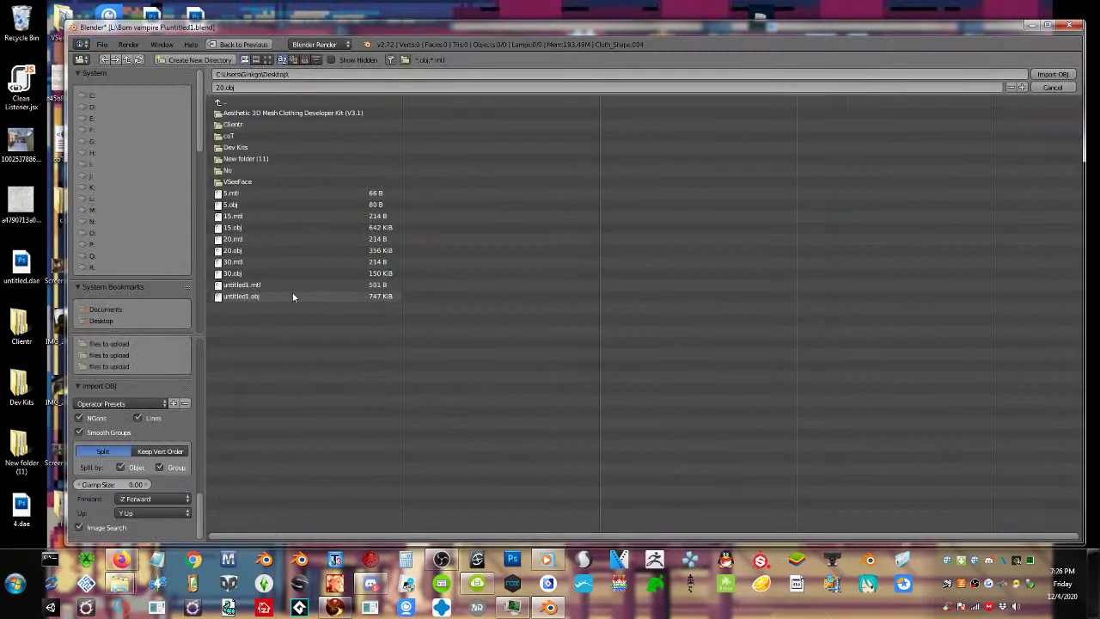
pyautogui.doubleClick(270, 252)
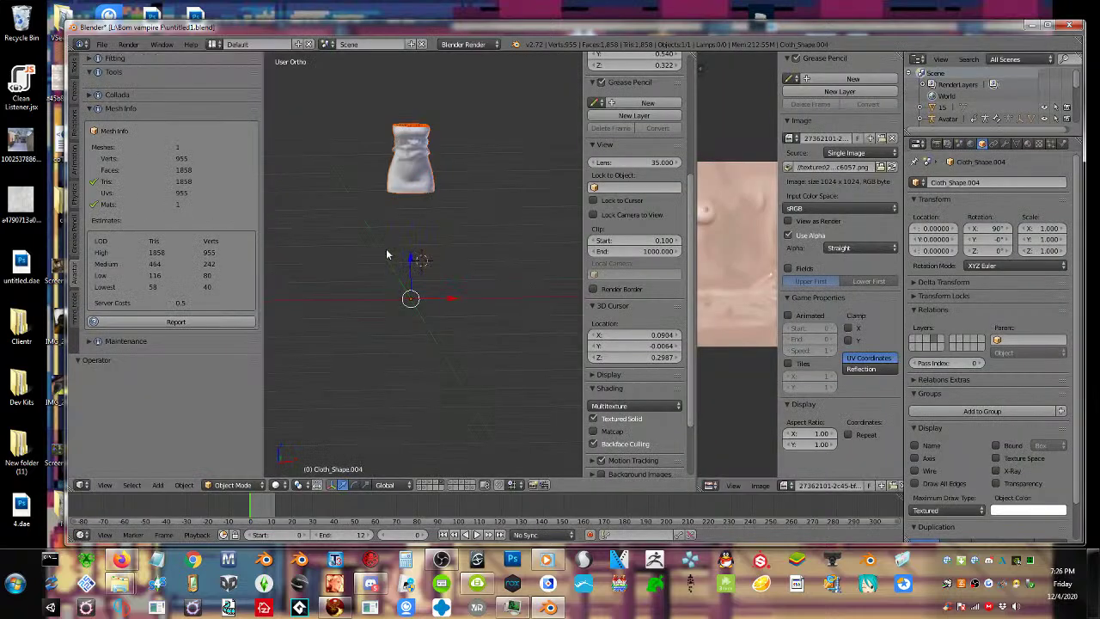
# Switch to another empty layer and import 5.obj from the desktop as a Wavefront file
pyautogui.click(438, 487)
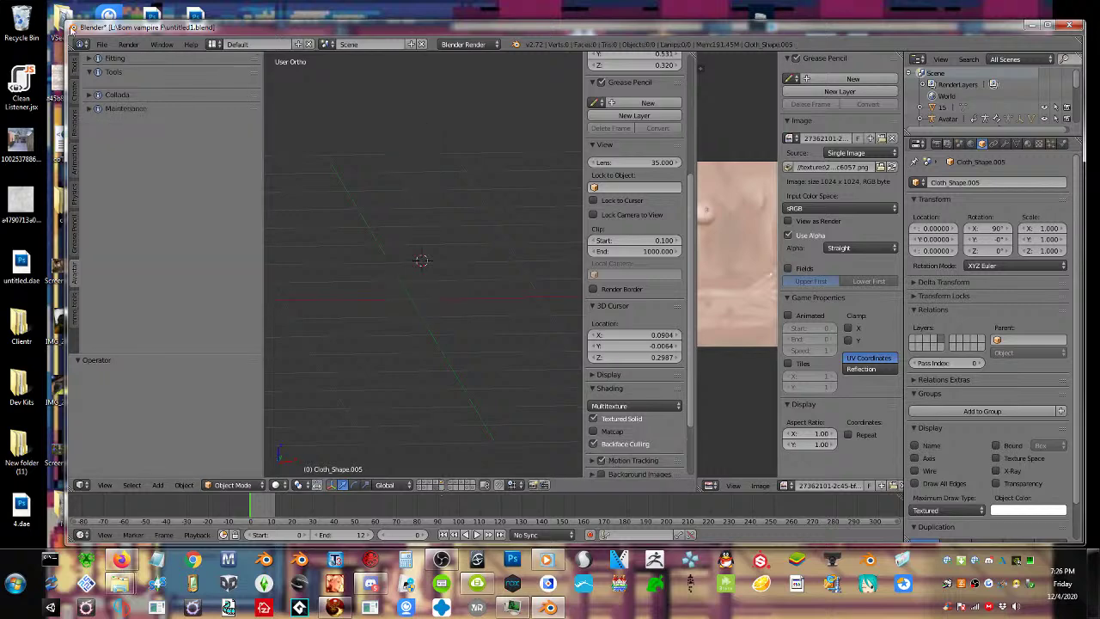
pyautogui.click(101, 44)
pyautogui.moveTo(111, 248)
pyautogui.click(262, 331)
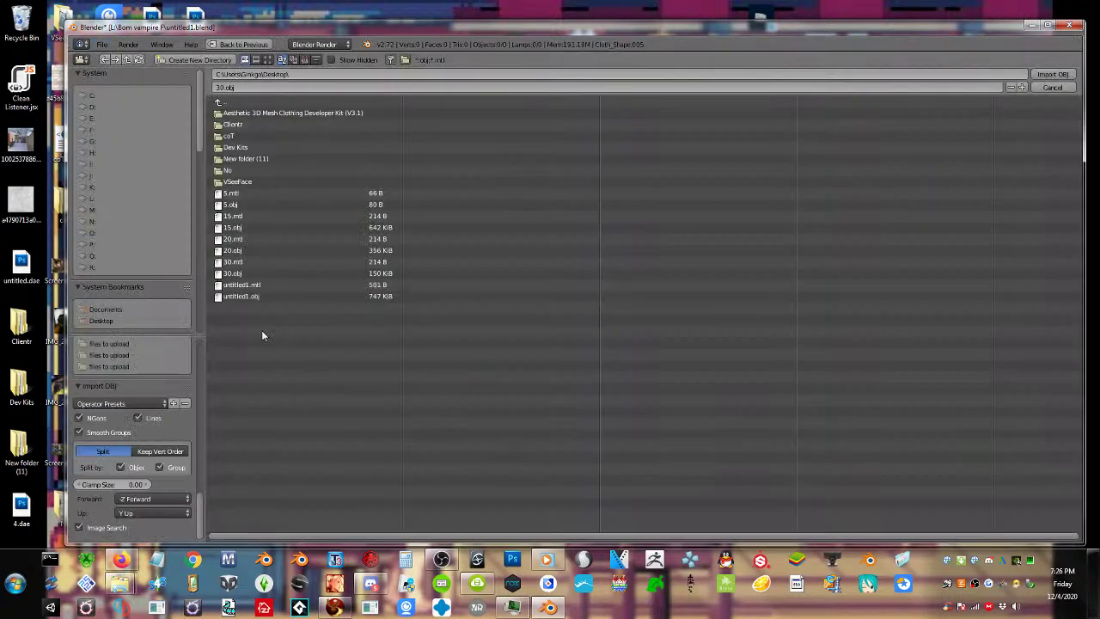
pyautogui.doubleClick(248, 205)
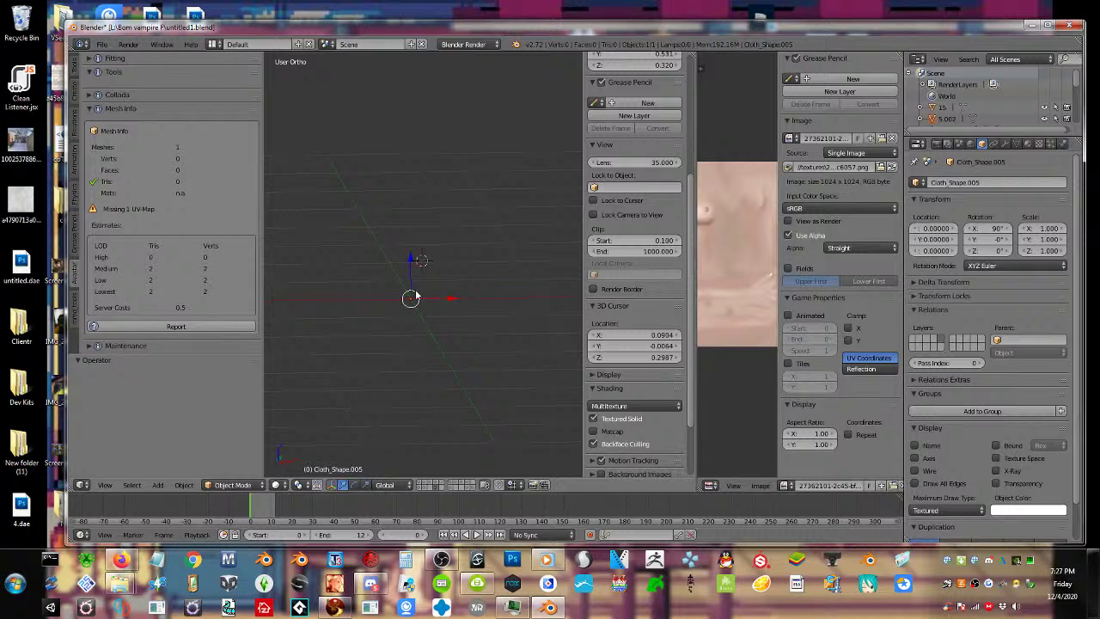
# Select the imported 5.obj object at the origin and delete it
pyautogui.scroll(-5, 414, 296)
pyautogui.scroll(5, 416, 295)
pyautogui.press('a')
pyautogui.press('a')
pyautogui.press('x')
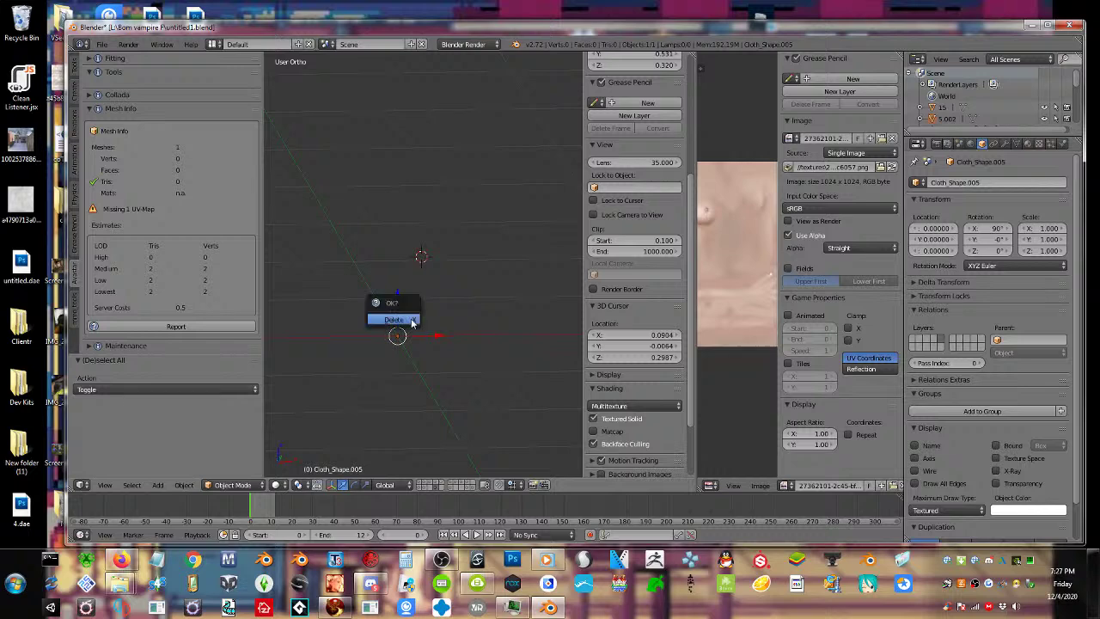
pyautogui.click(410, 318)
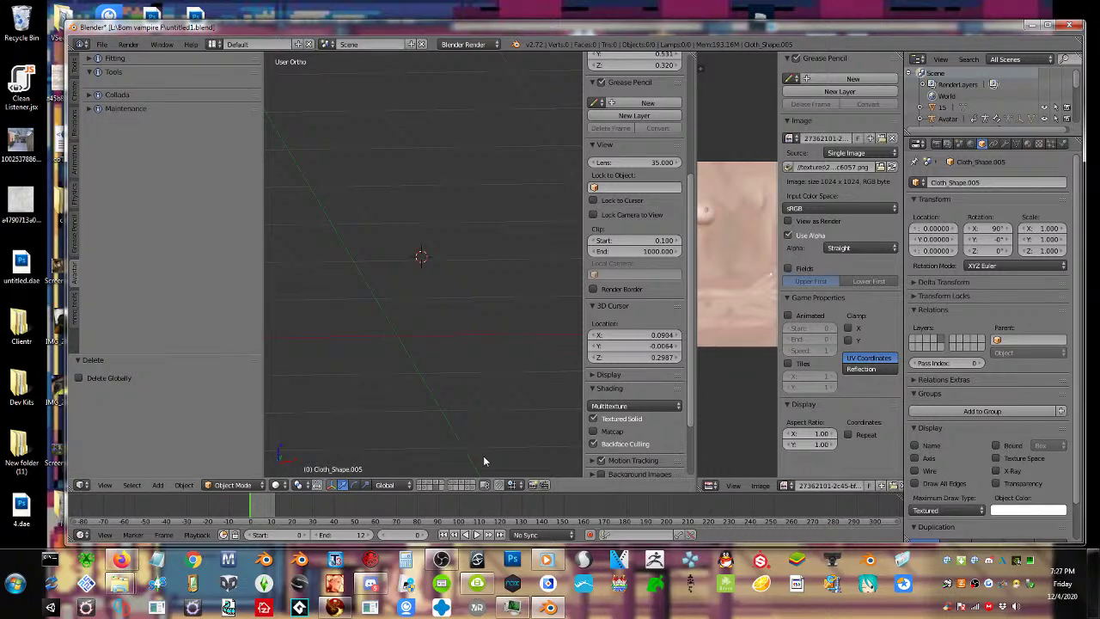
# Switch to the browser with the YouTube Studio live stream and move its window aside
pyautogui.click(120, 560)
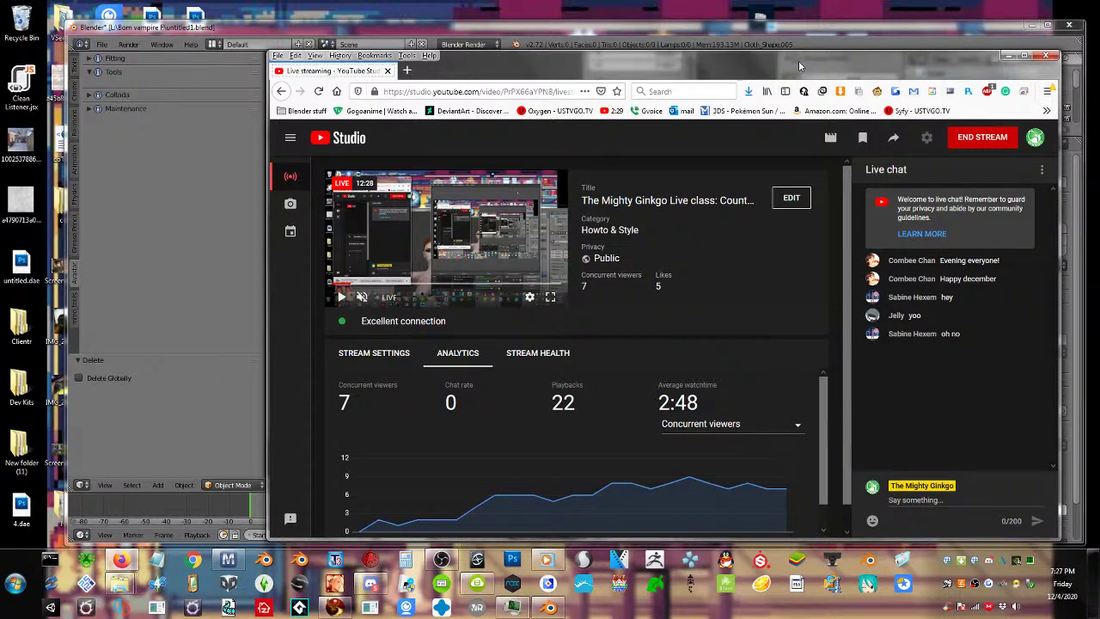
pyautogui.moveTo(798, 61); pyautogui.dragTo(109, 81)
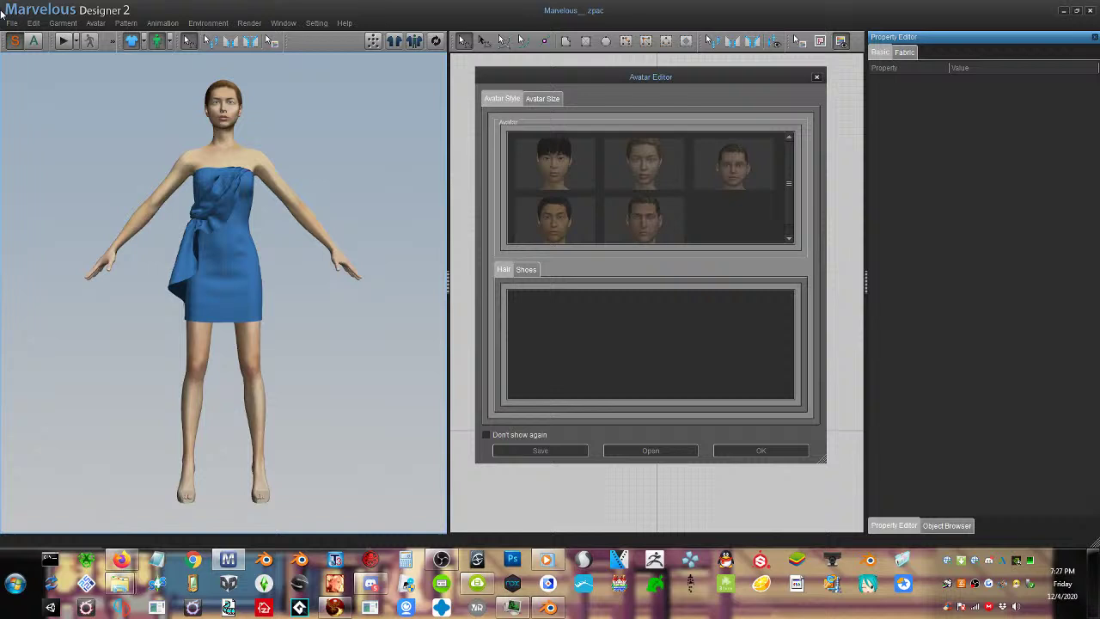
# Close the Avatar Editor in Marvelous Designer 2 and start a new file
pyautogui.click(12, 23)
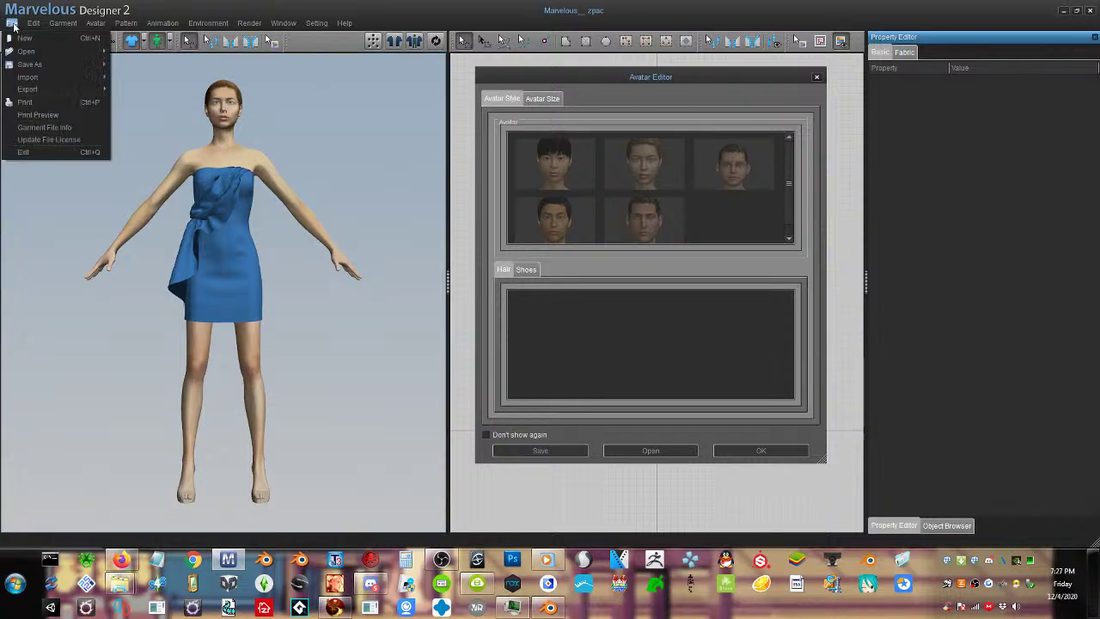
pyautogui.click(817, 76)
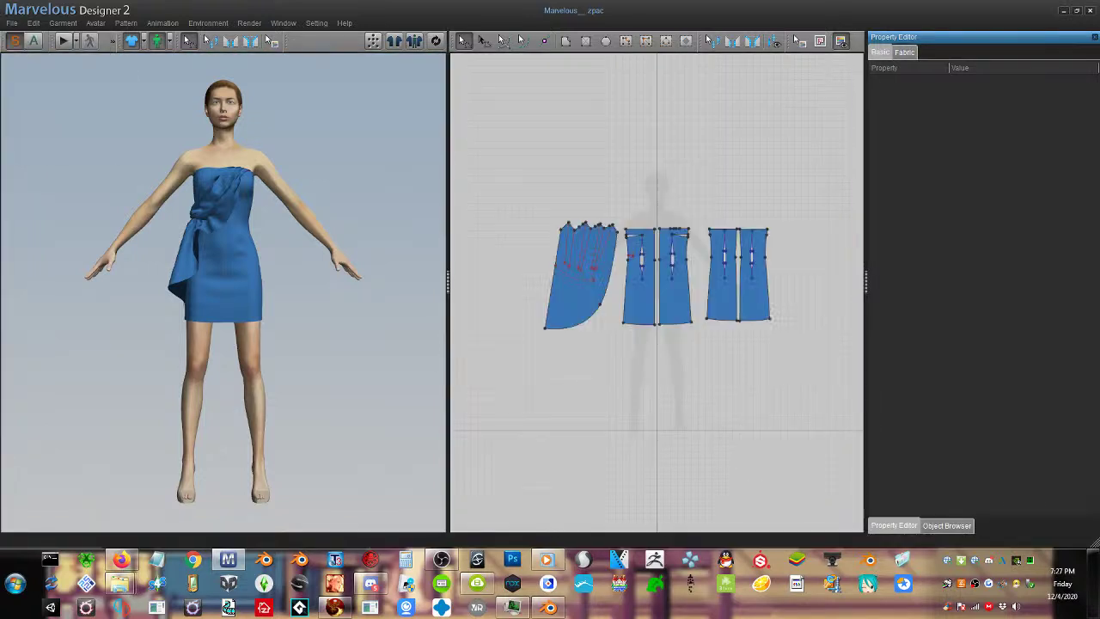
pyautogui.hotkey('ctrl', 'n')
# Load untitled1.obj from the desktop as the avatar, with metres as the unit and 100000% scale
pyautogui.click(12, 23)
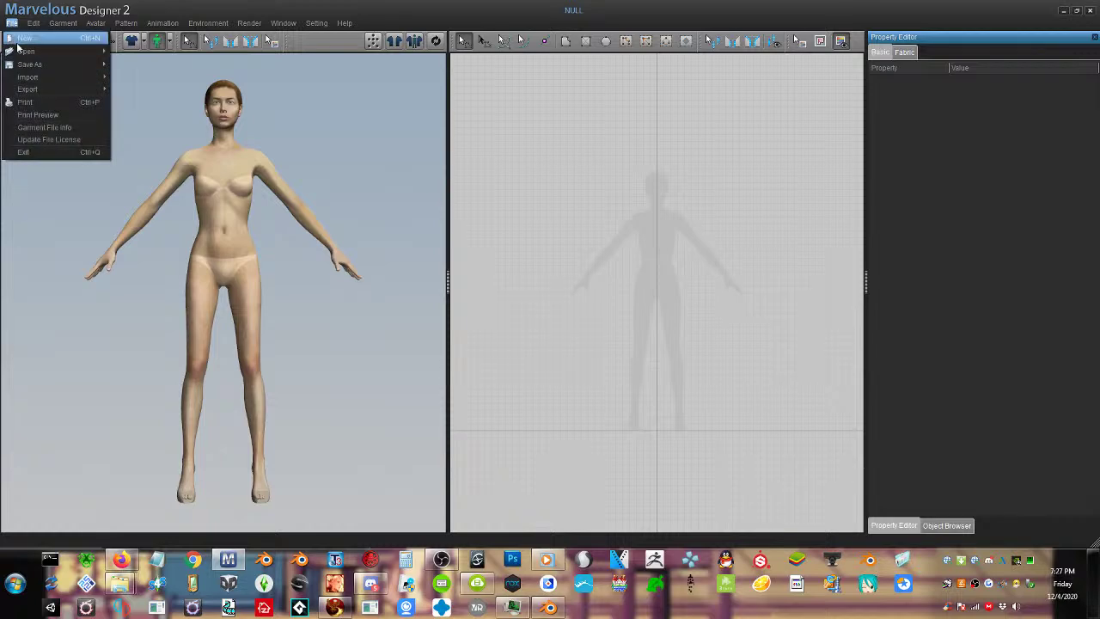
pyautogui.moveTo(20, 51)
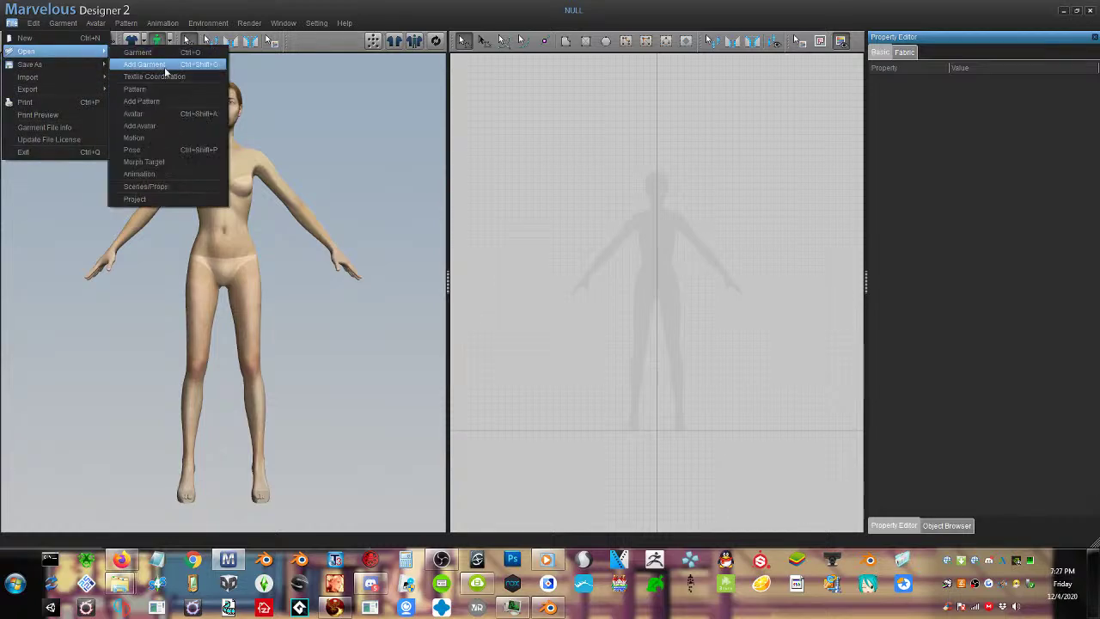
pyautogui.click(157, 113)
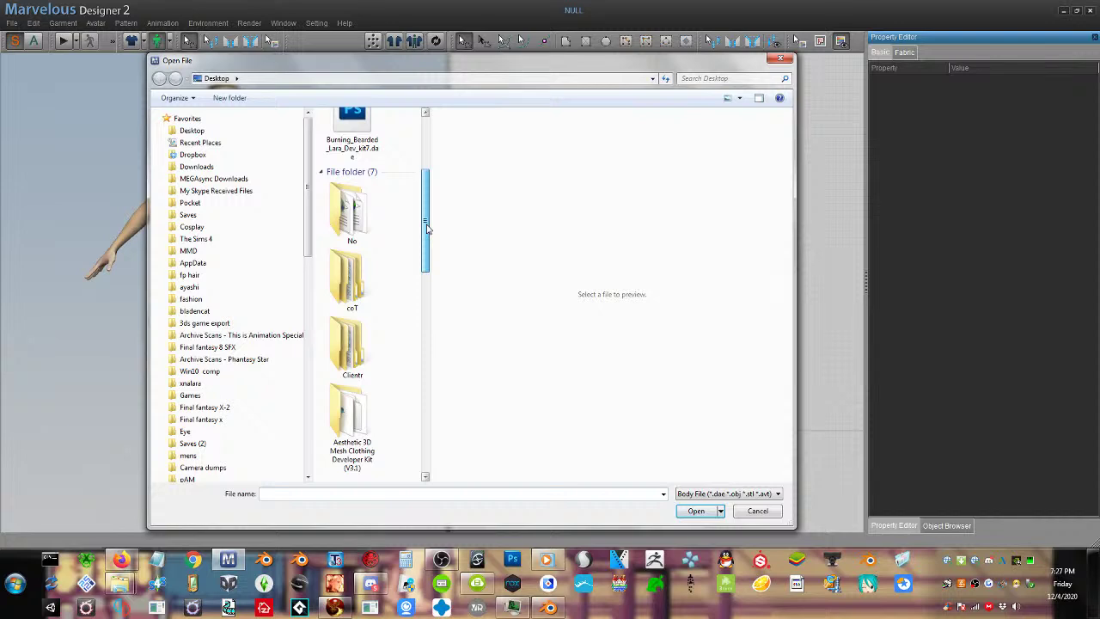
pyautogui.moveTo(427, 228); pyautogui.dragTo(427, 404)
pyautogui.click(344, 309)
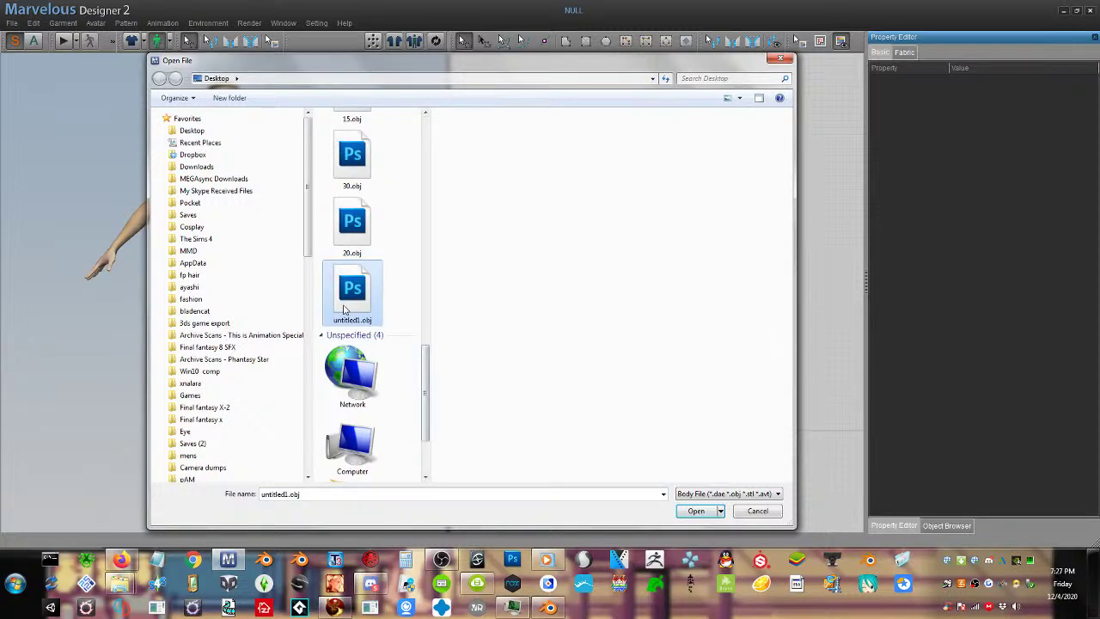
pyautogui.doubleClick(344, 309)
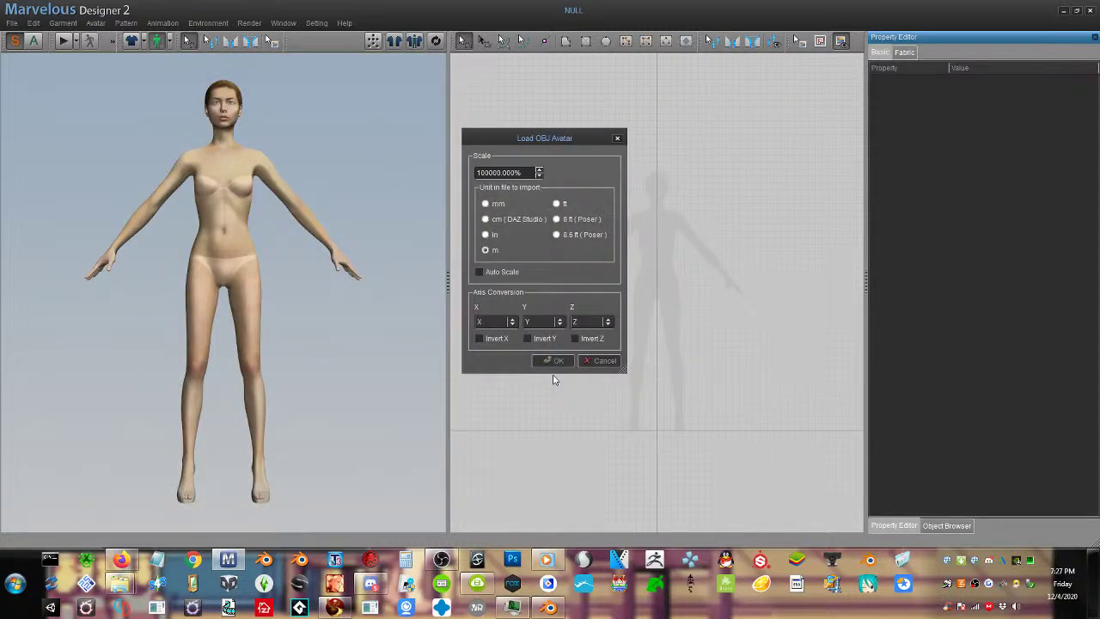
pyautogui.click(552, 360)
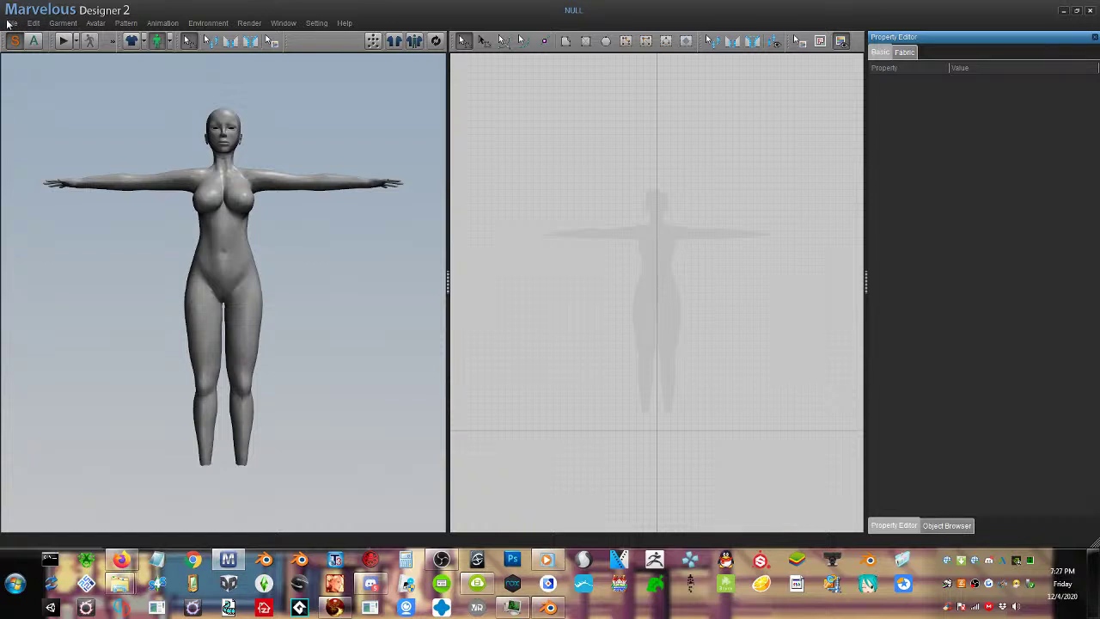
# Draw a rectangular pattern about 670 mm tall over the avatar's torso and paste a copy beside it
pyautogui.click(585, 40)
pyautogui.moveTo(618, 234); pyautogui.dragTo(699, 327)
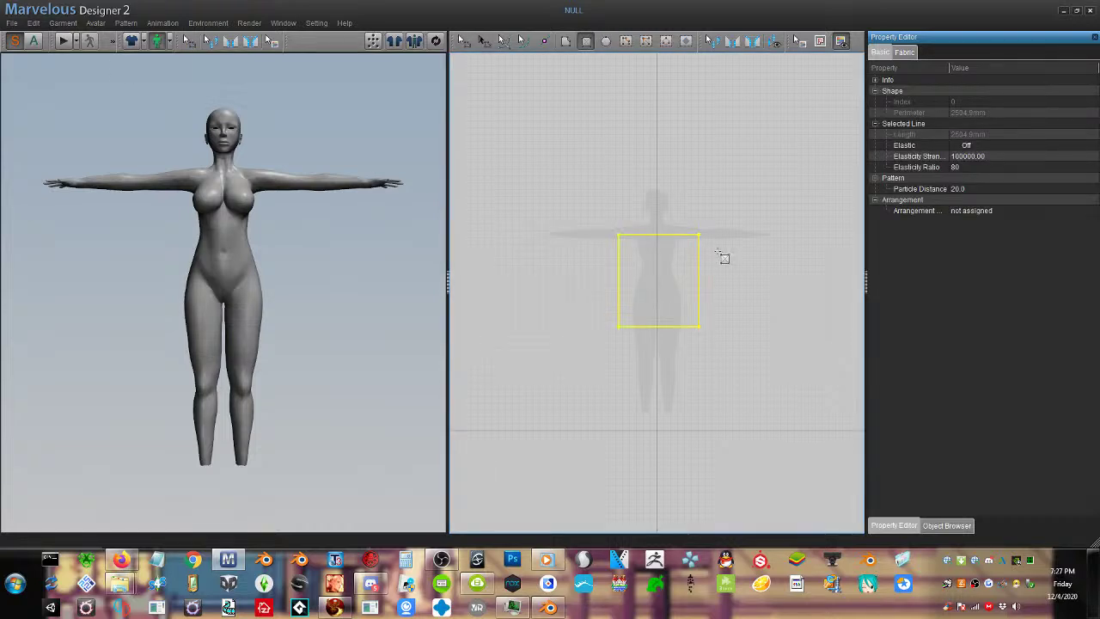
pyautogui.hotkey('ctrl', 'c')
pyautogui.hotkey('ctrl', 'v')
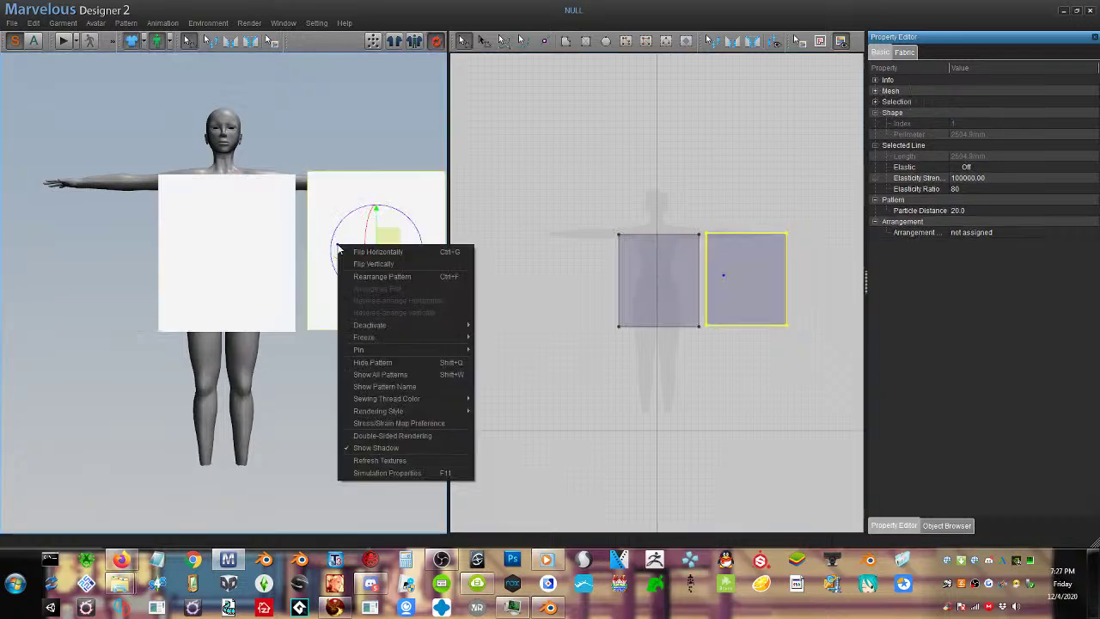
# Flip the copied pattern horizontally and position it behind the avatar's back
pyautogui.click(353, 251)
pyautogui.moveTo(353, 252); pyautogui.dragTo(111, 253, button='right')
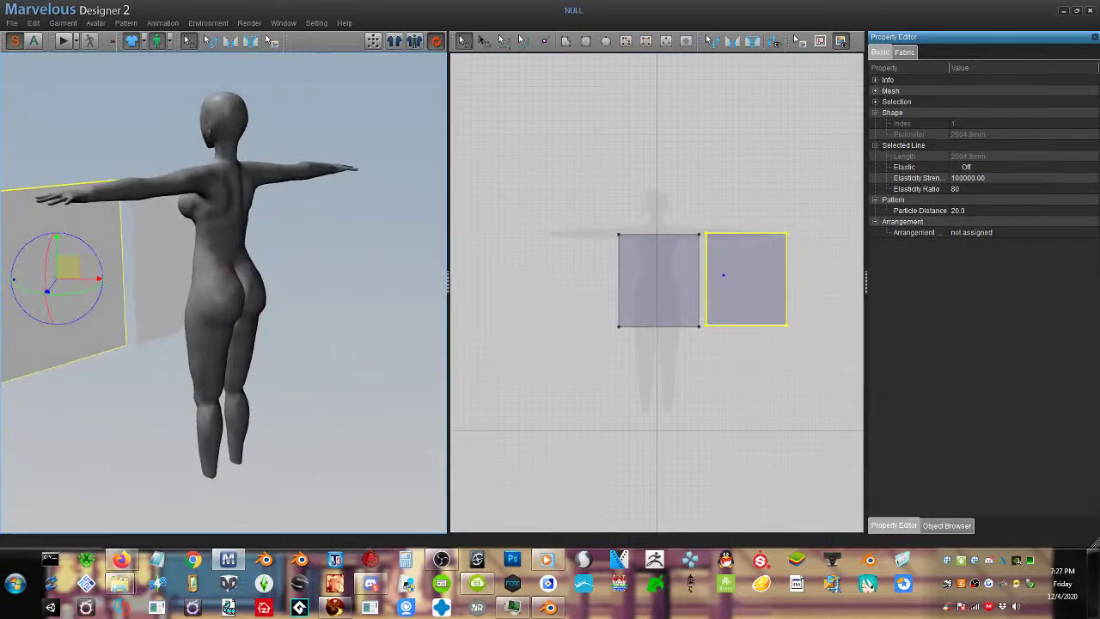
pyautogui.moveTo(70, 265); pyautogui.dragTo(265, 238)
pyautogui.moveTo(265, 238); pyautogui.dragTo(396, 292, button='right')
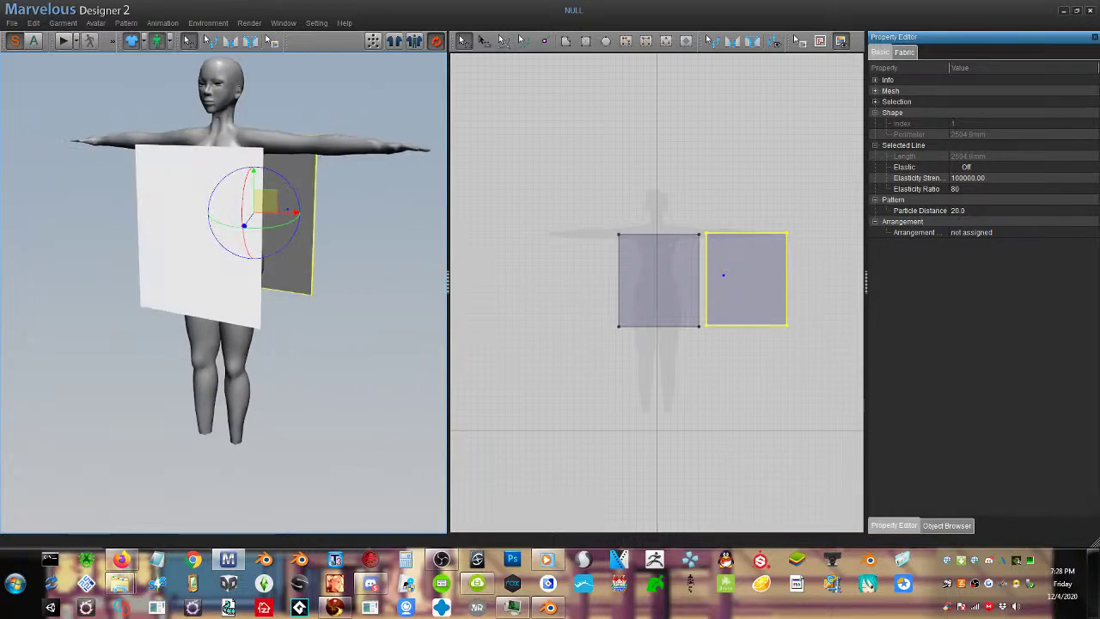
# Sew the front and back patterns together along both side edges with Segment Sewing
pyautogui.press('n')
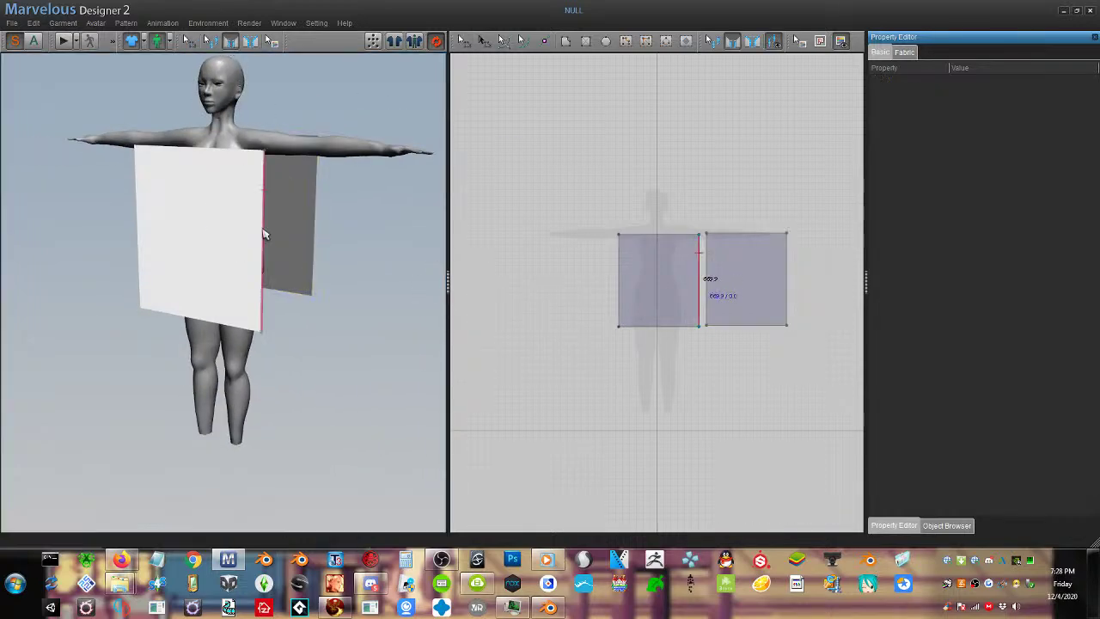
pyautogui.click(265, 234)
pyautogui.click(313, 214)
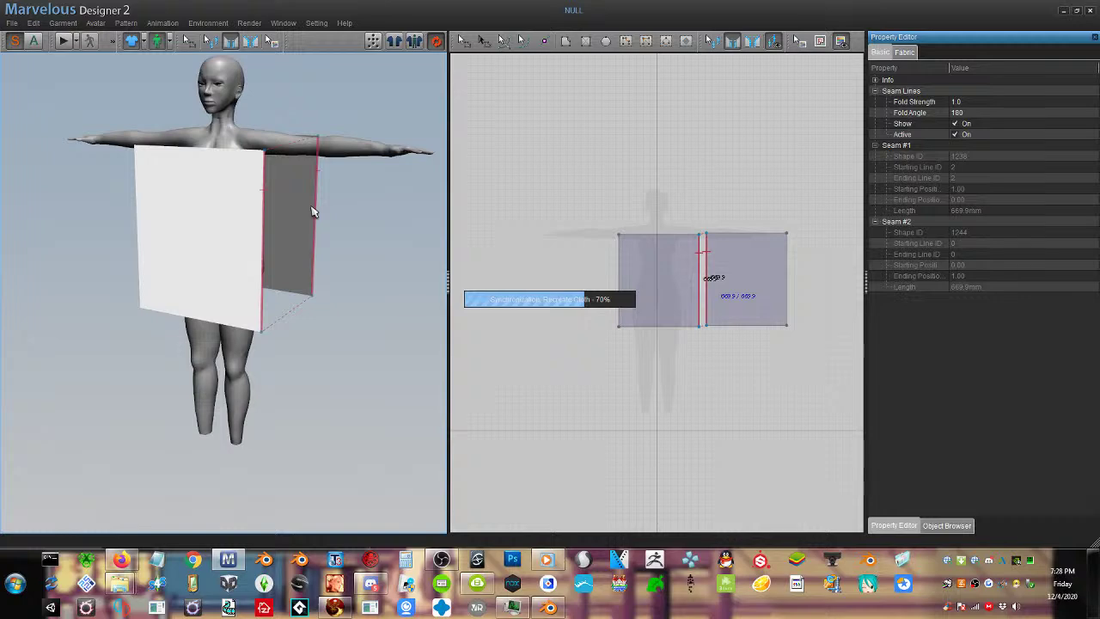
pyautogui.moveTo(313, 213); pyautogui.dragTo(168, 236, button='right')
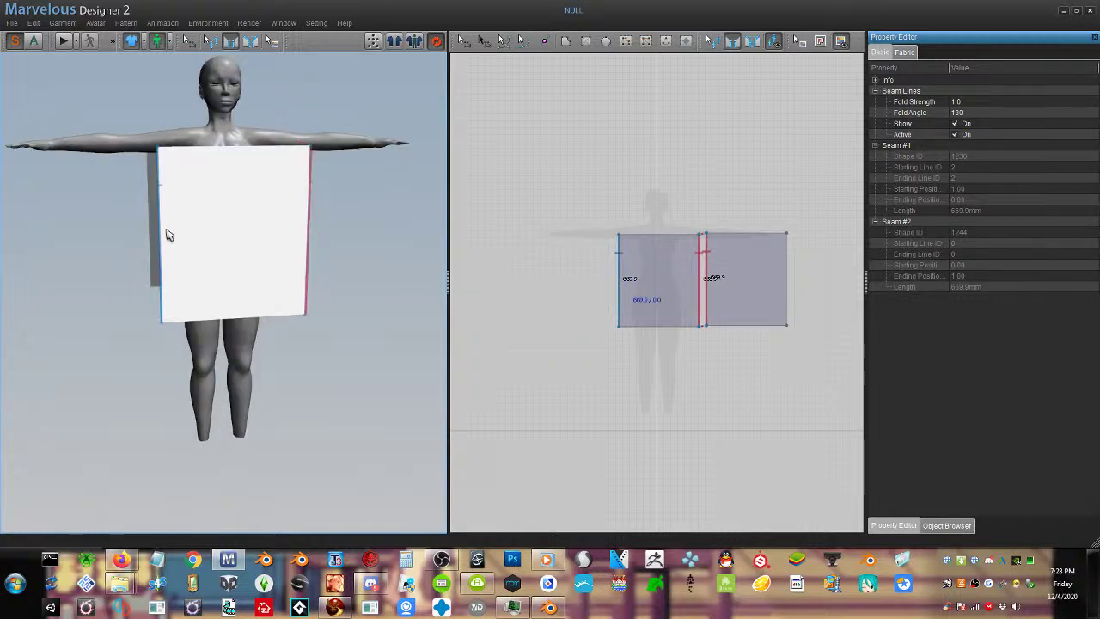
pyautogui.moveTo(169, 234); pyautogui.dragTo(203, 232, button='right')
pyautogui.click(137, 207)
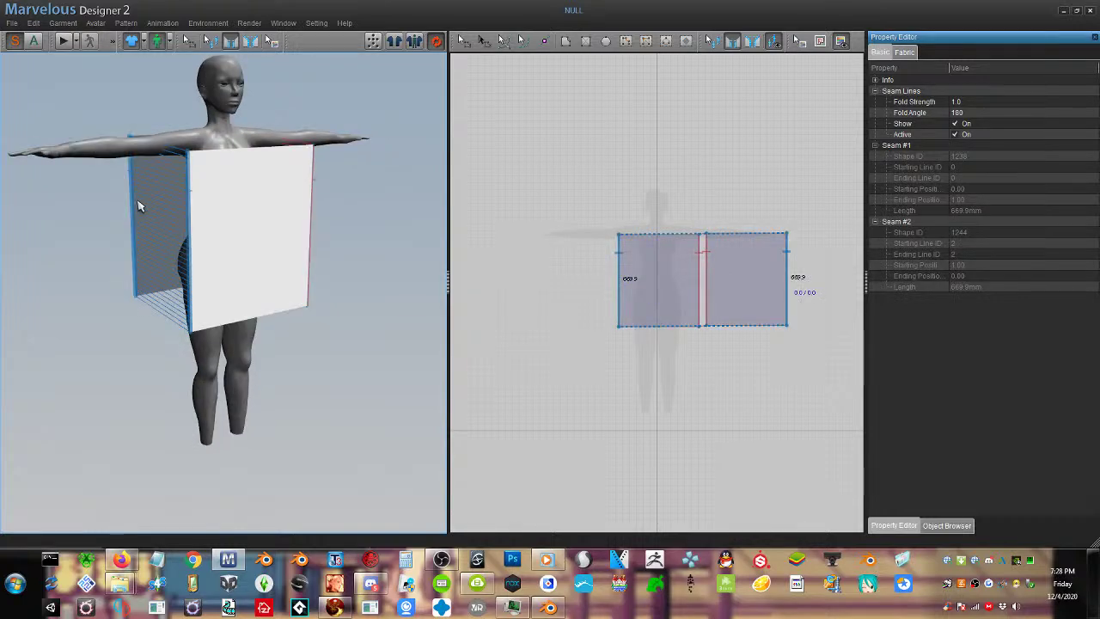
# Run the cloth simulation on the sewn patterns and stop it
pyautogui.click(63, 40)
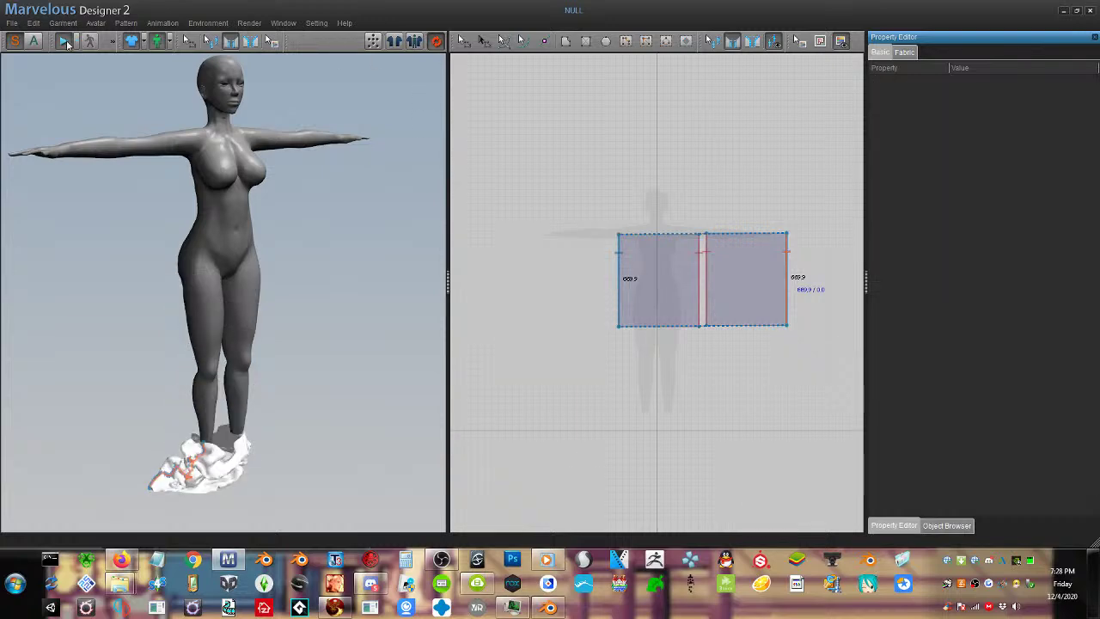
pyautogui.click(66, 43)
pyautogui.click(586, 279)
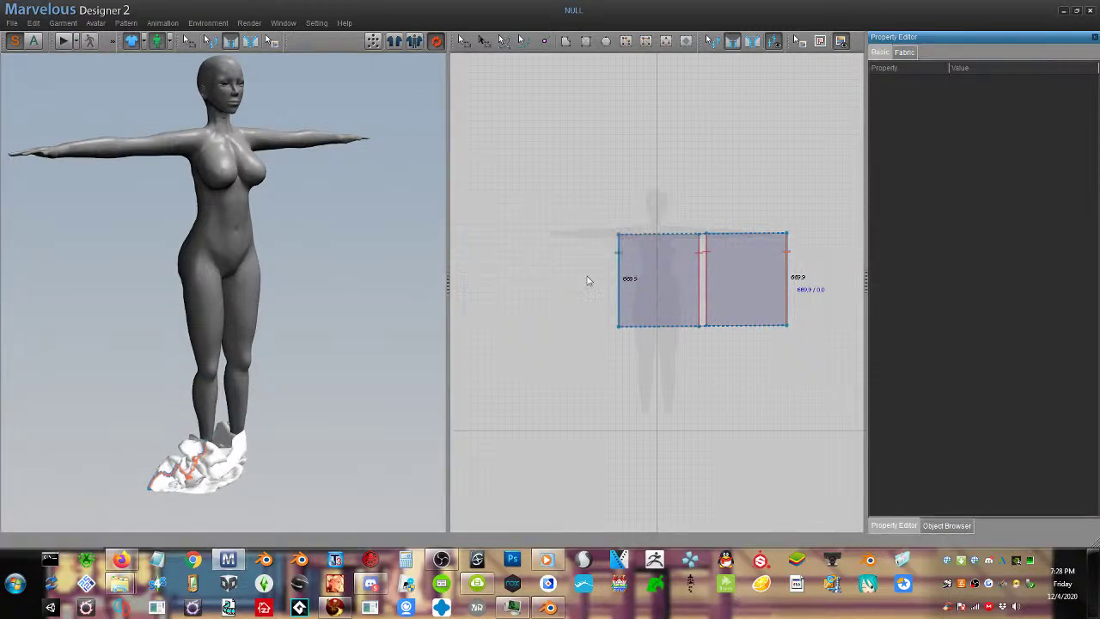
# Narrow both patterns by moving their left edges inward, and bring the front pattern closer to the avatar
pyautogui.click(464, 41)
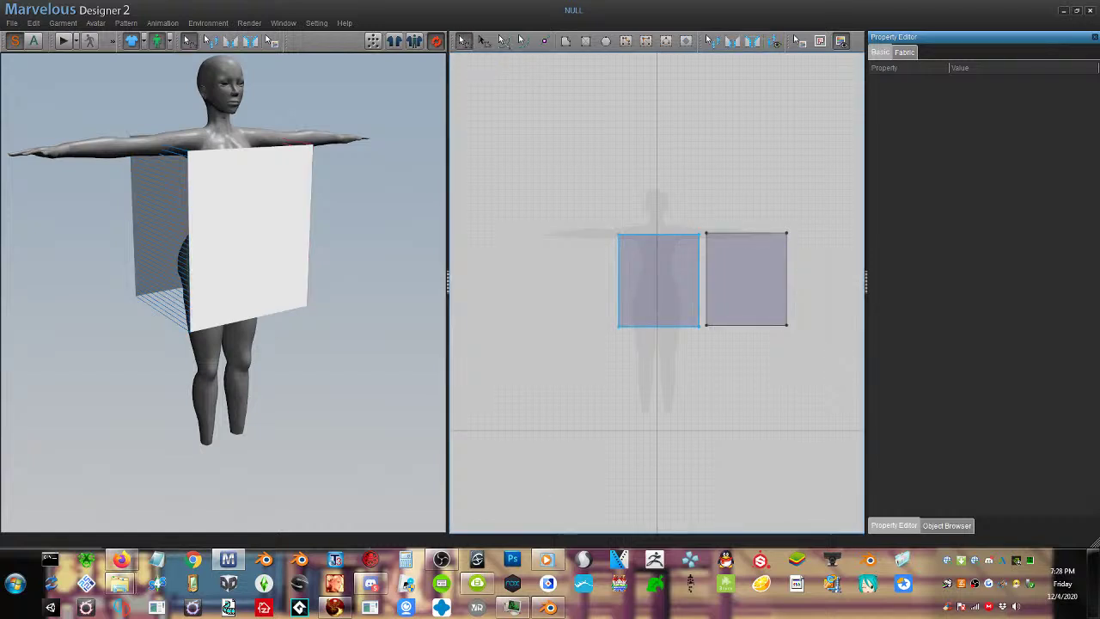
pyautogui.click(618, 277)
pyautogui.keyDown('shift'); pyautogui.moveTo(707, 282); pyautogui.dragTo(729, 289); pyautogui.keyUp('shift')
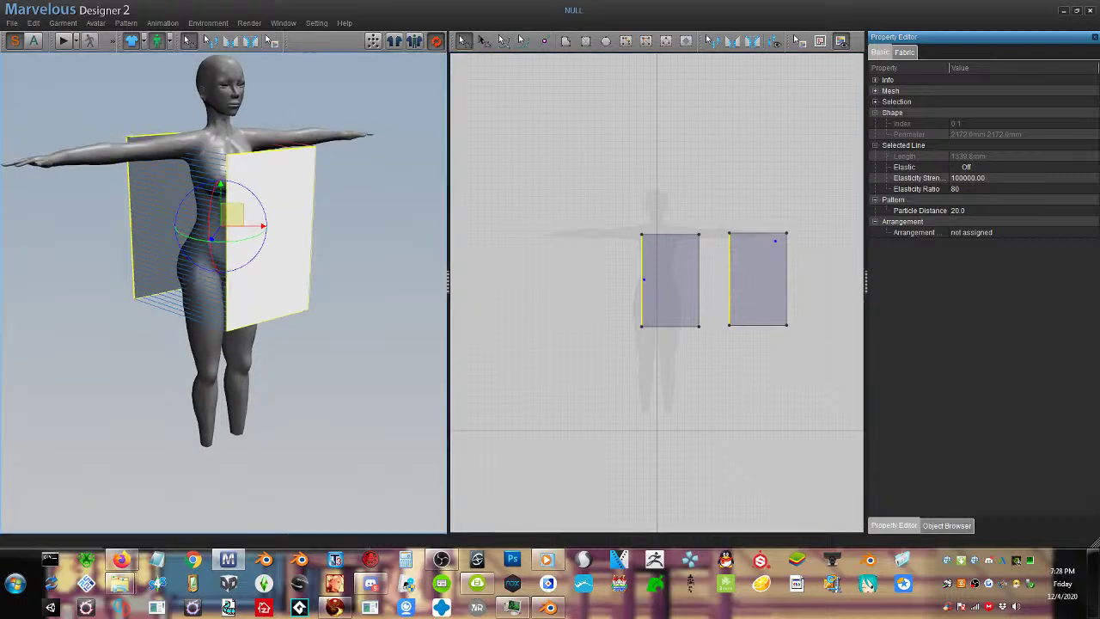
pyautogui.click(341, 299)
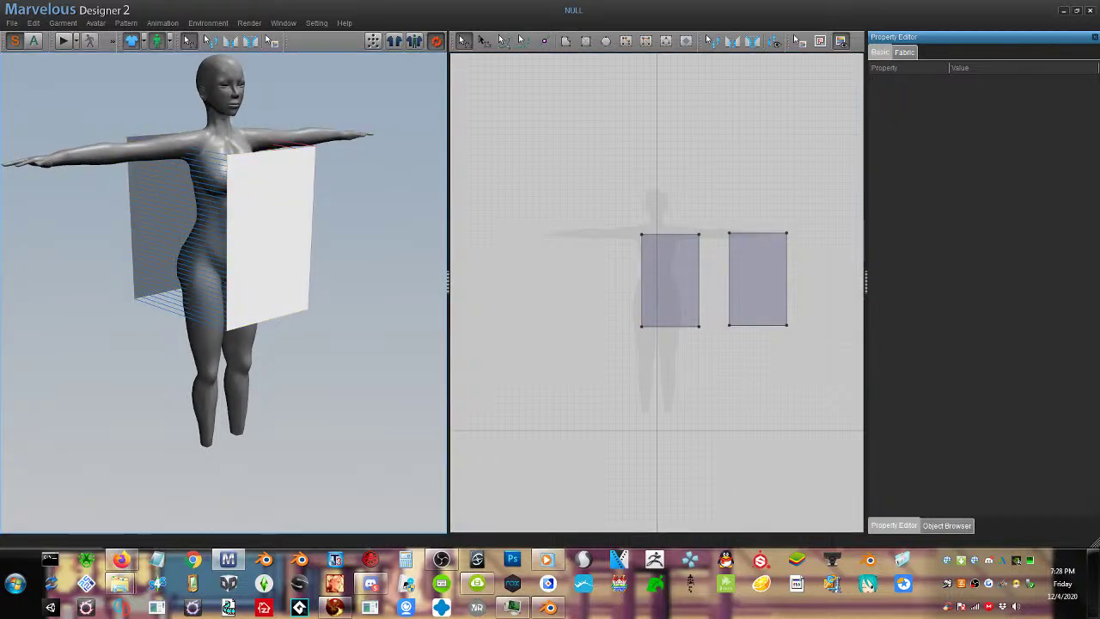
pyautogui.hotkey('ctrl', 'z')
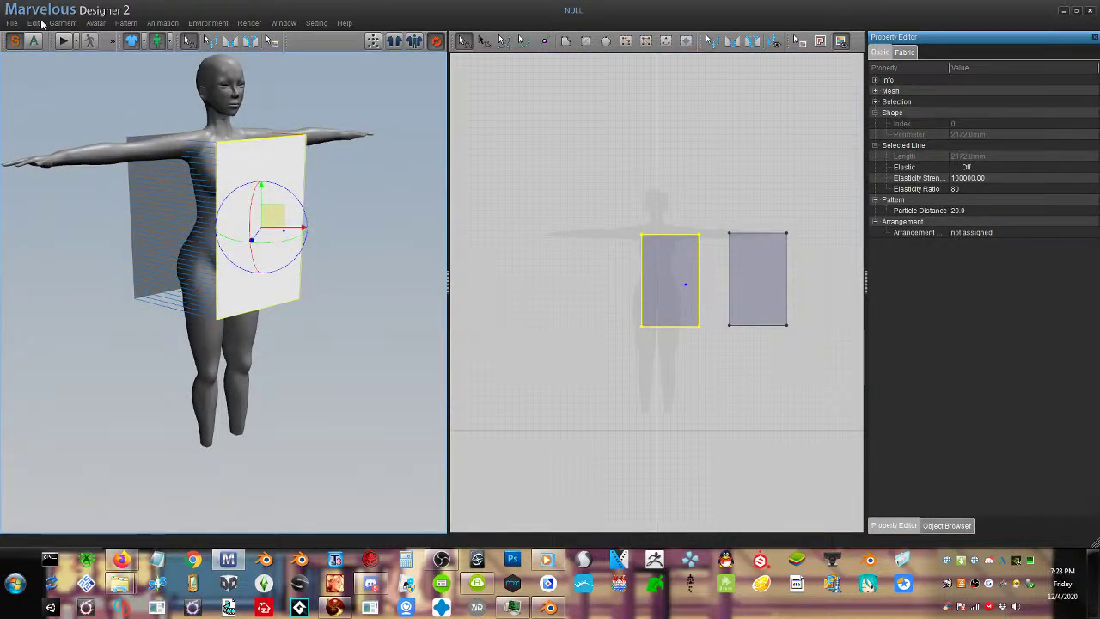
# With the cloth simulation running, narrow both patterns further by moving their left edges inward and pull the dress up over the bust
pyautogui.click(64, 41)
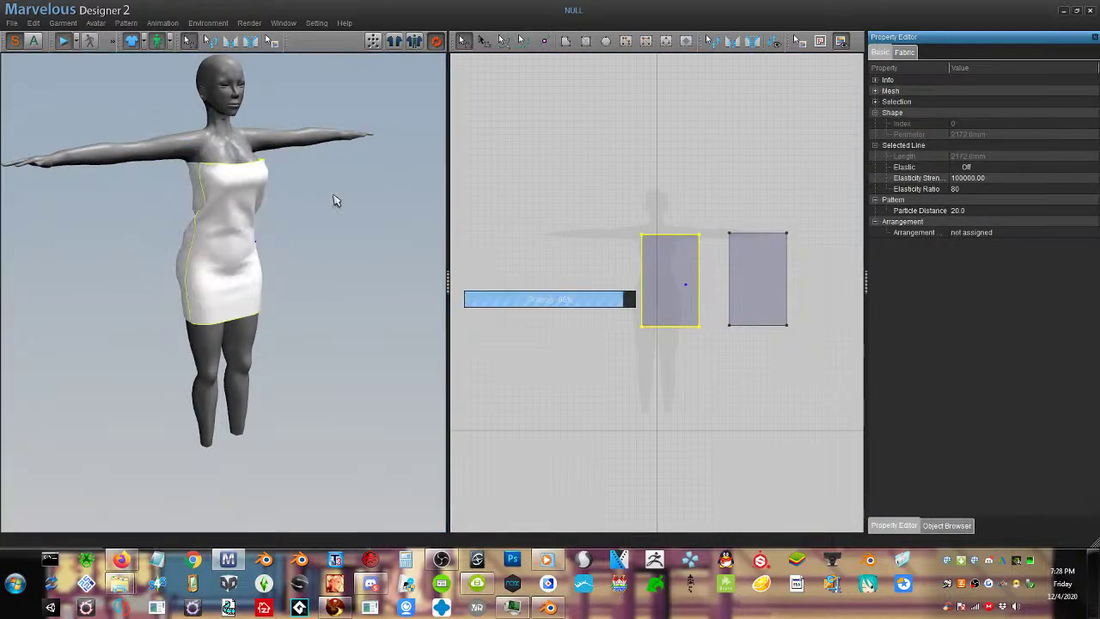
pyautogui.moveTo(334, 201); pyautogui.dragTo(283, 195, button='right')
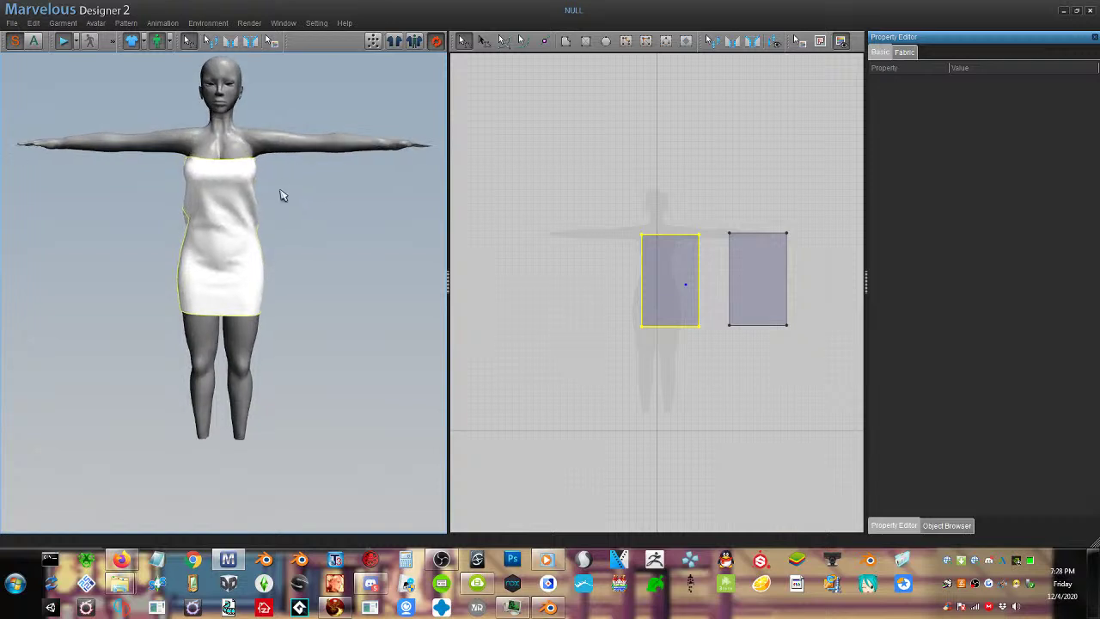
pyautogui.click(730, 305)
pyautogui.keyDown('shift'); pyautogui.click(644, 278); pyautogui.keyUp('shift')
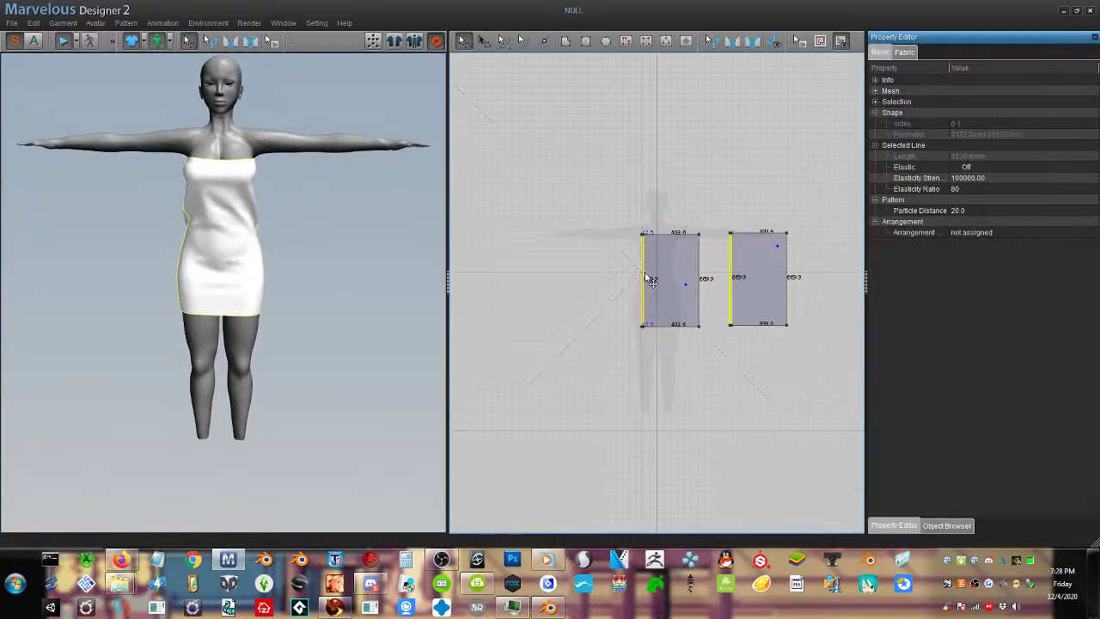
pyautogui.moveTo(651, 279); pyautogui.dragTo(662, 279)
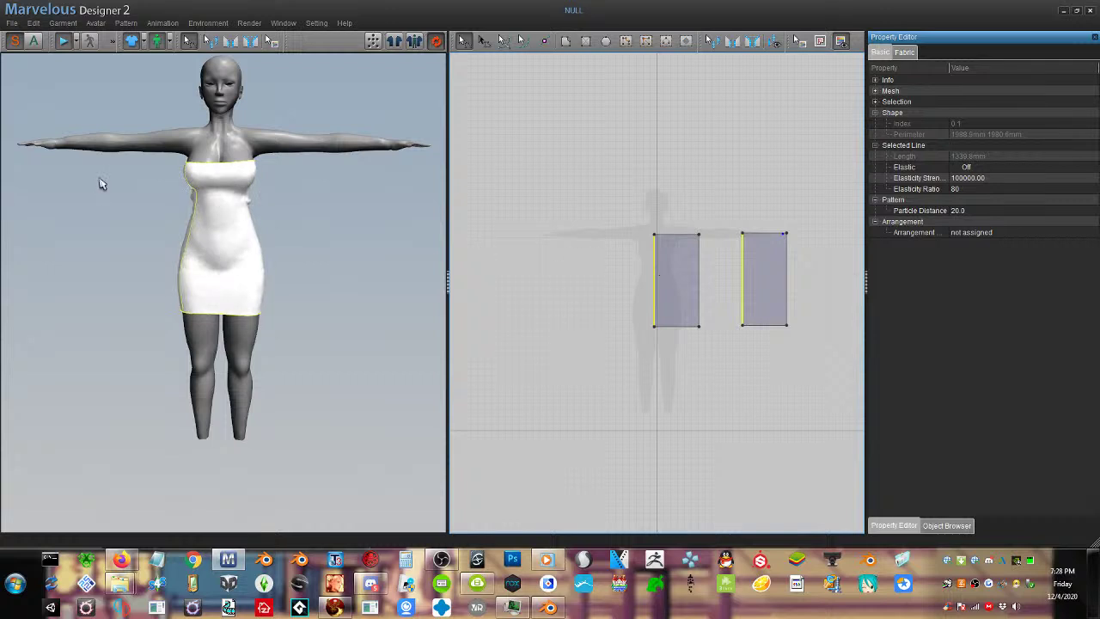
pyautogui.moveTo(190, 165); pyautogui.dragTo(199, 109)
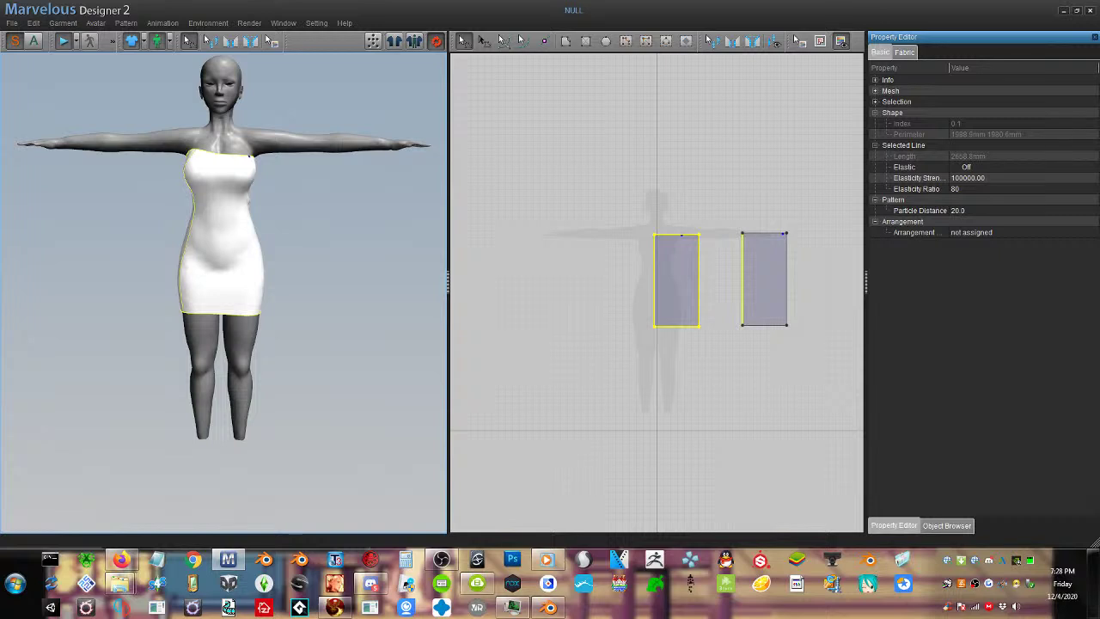
# Set the particle distance of both patterns to 5, let the dress settle, and stop the simulation
pyautogui.click(746, 266)
pyautogui.keyDown('shift'); pyautogui.click(683, 272); pyautogui.keyUp('shift')
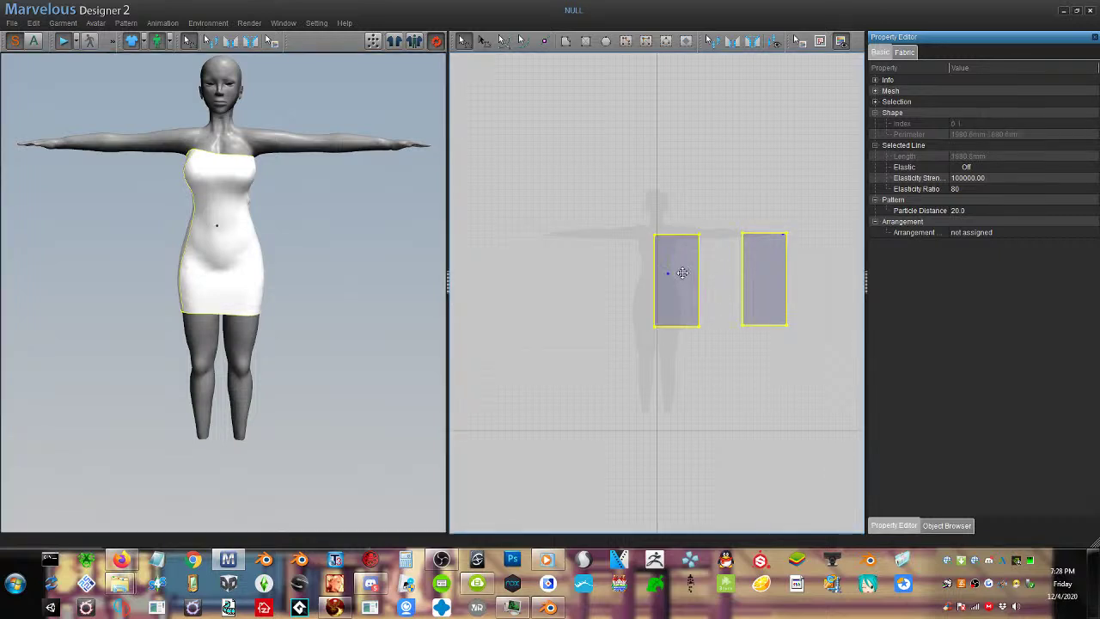
pyautogui.click(970, 211)
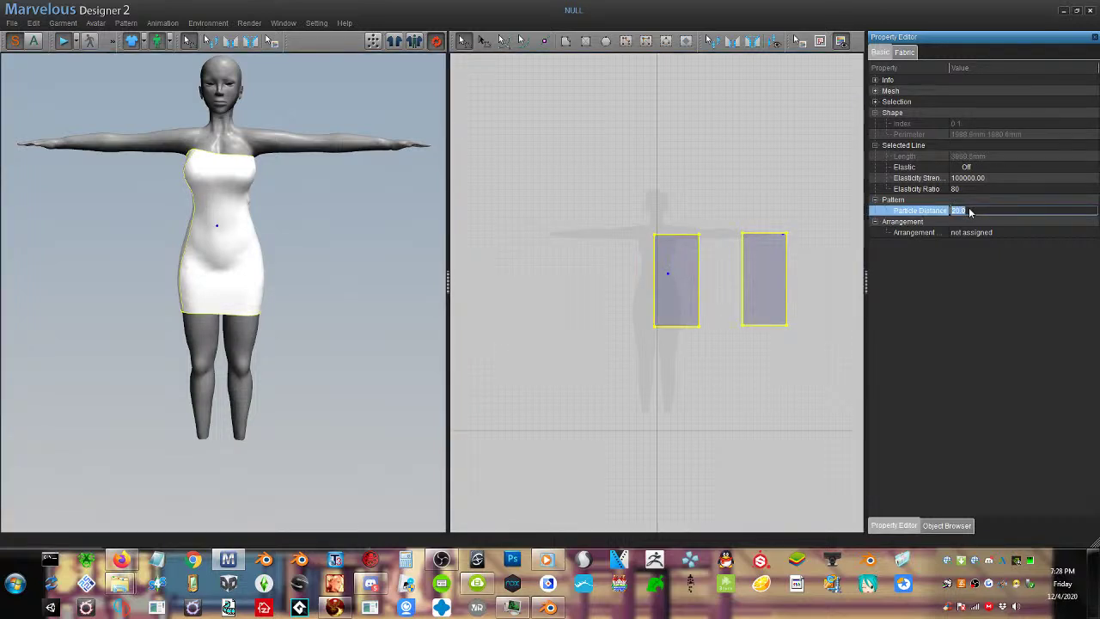
pyautogui.write('5')
pyautogui.press('Return')
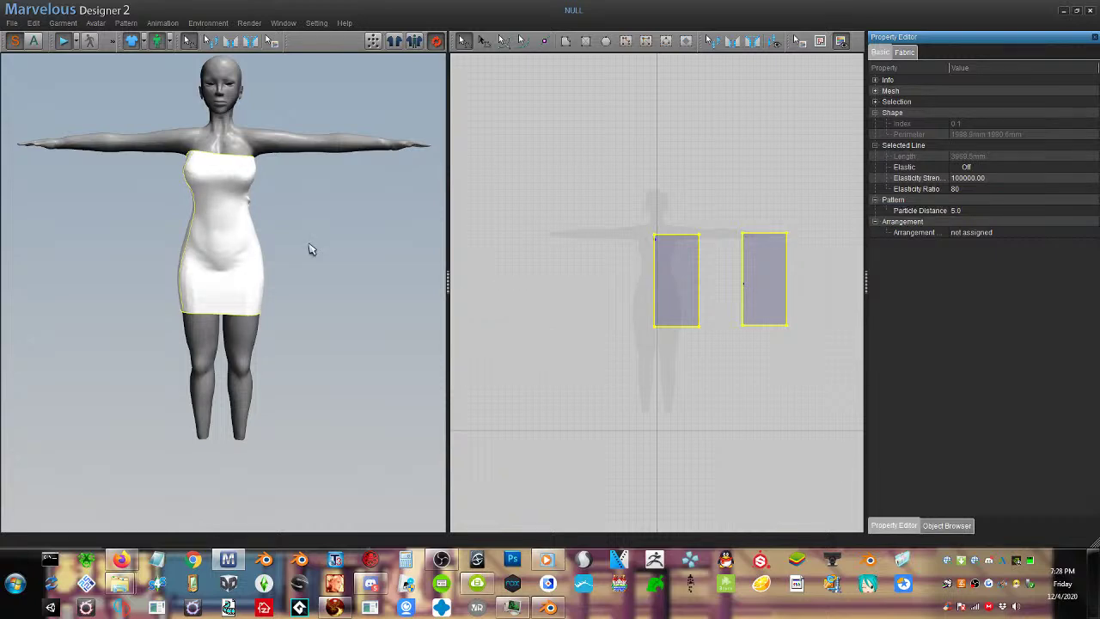
pyautogui.moveTo(310, 246); pyautogui.dragTo(248, 245, button='right')
pyautogui.click(65, 43)
pyautogui.click(550, 172)
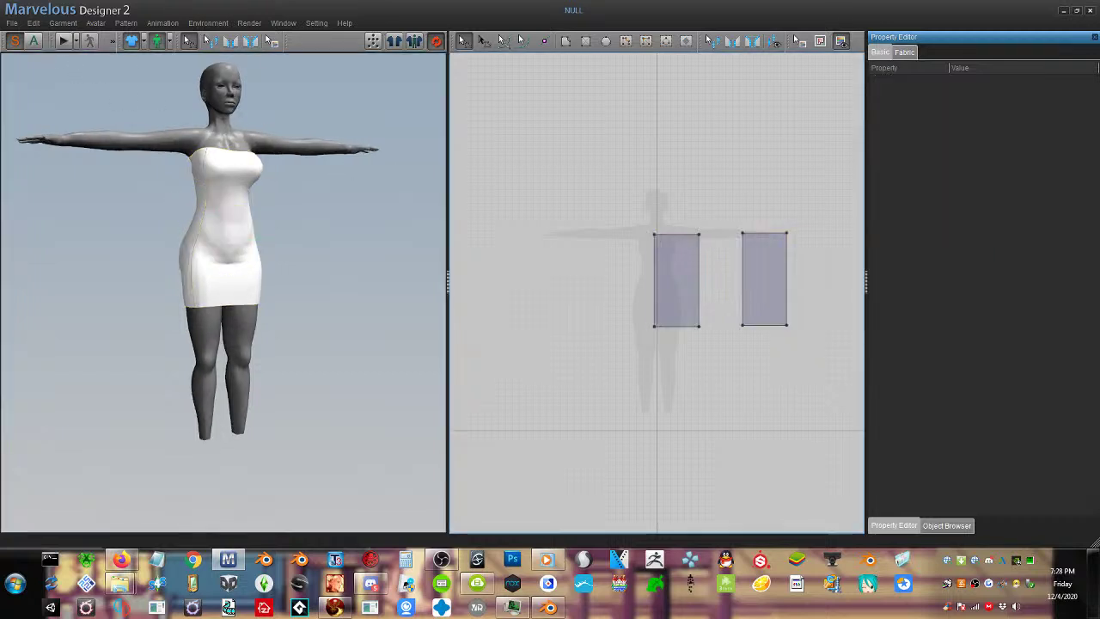
# Widen both patterns slightly by moving their left edges outward, and simulate the dress again
pyautogui.click(654, 282)
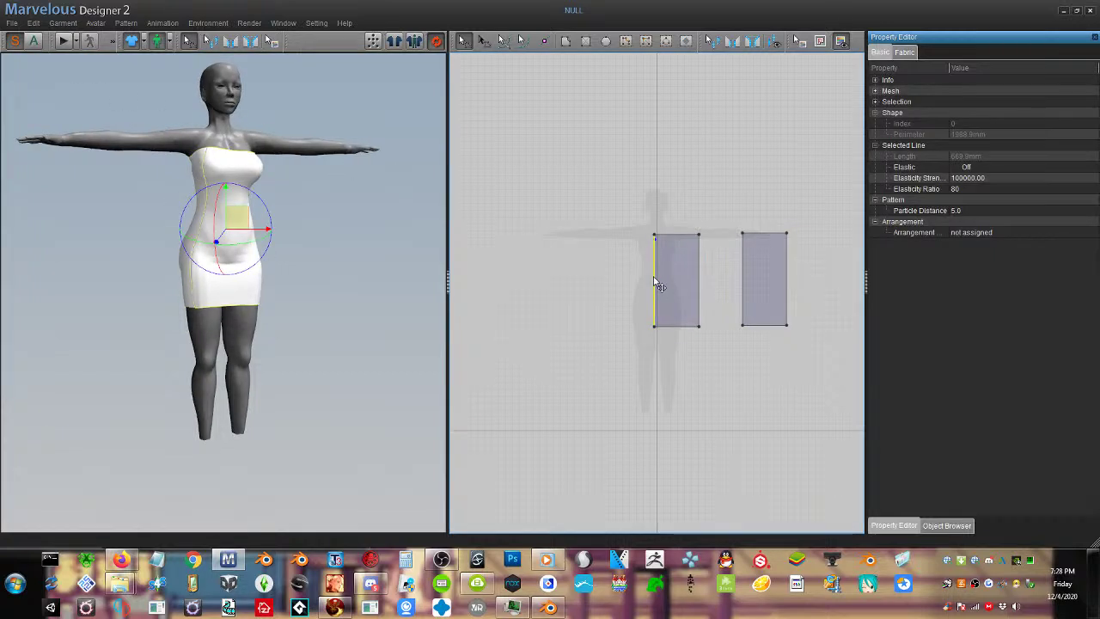
pyautogui.keyDown('shift'); pyautogui.click(743, 281); pyautogui.keyUp('shift')
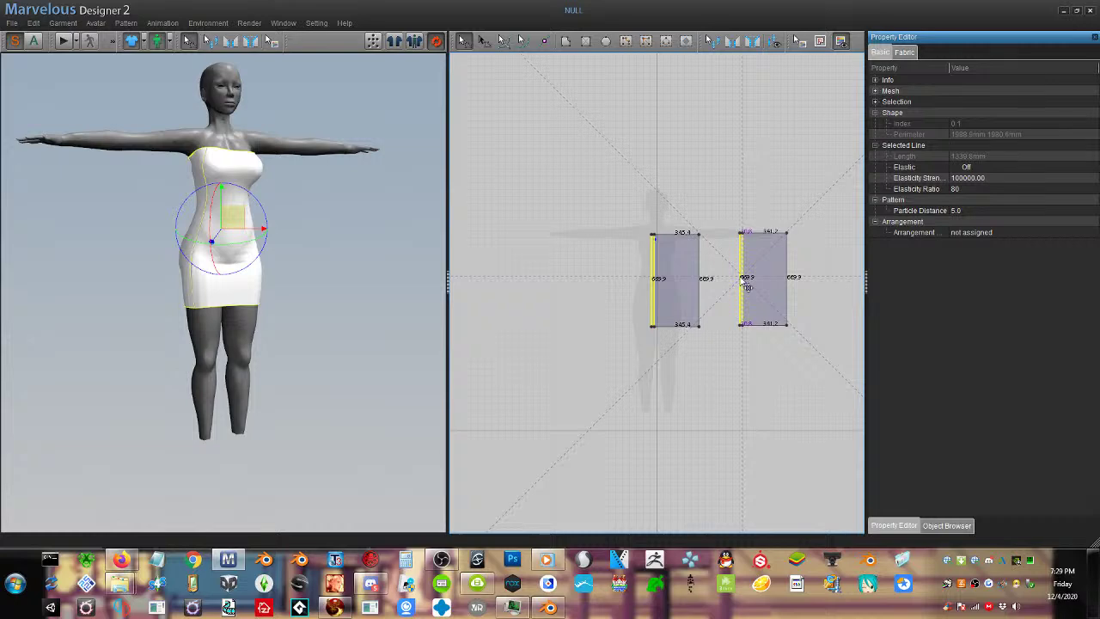
pyautogui.moveTo(740, 282); pyautogui.dragTo(738, 281)
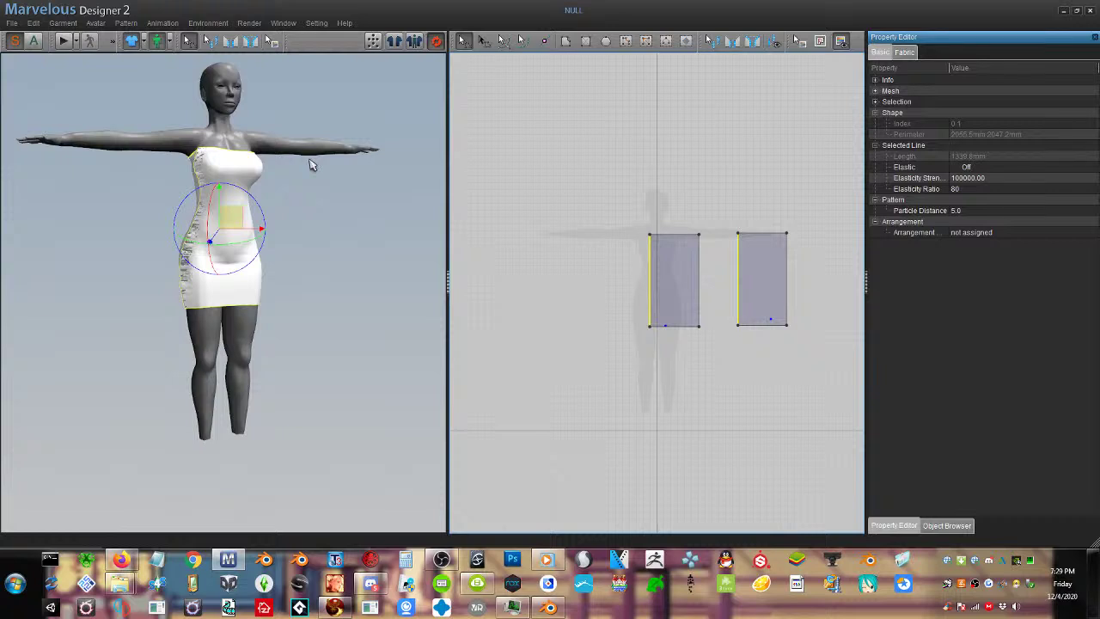
pyautogui.click(62, 42)
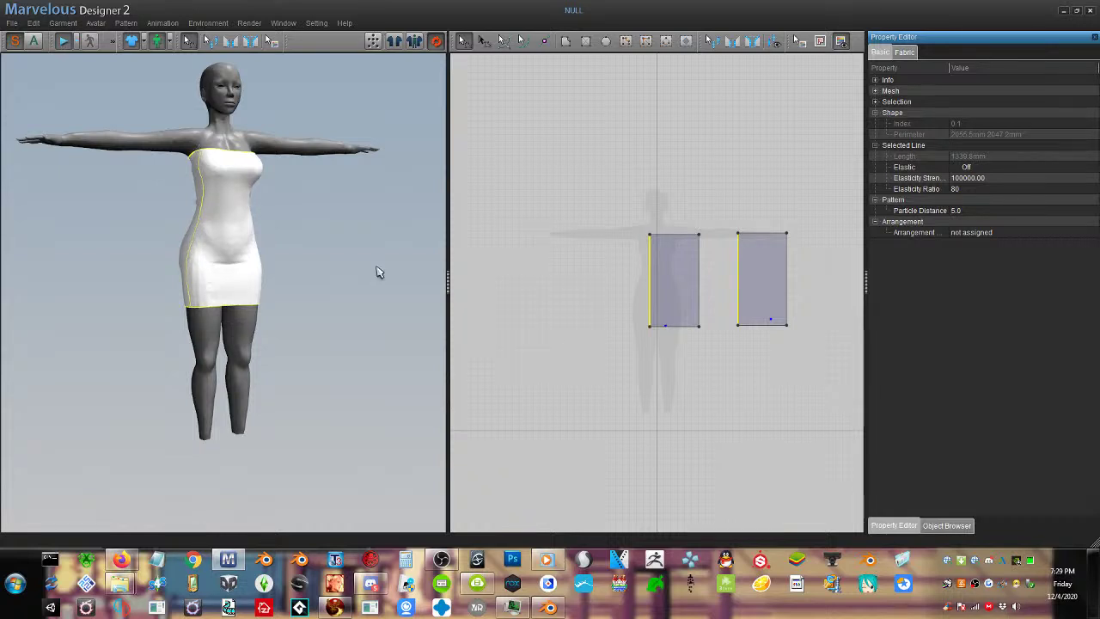
pyautogui.moveTo(378, 272); pyautogui.dragTo(257, 245, button='right')
pyautogui.click(225, 225)
# Start an OBJ export of the garment to the Desktop, overwriting 5.obj
pyautogui.click(12, 22)
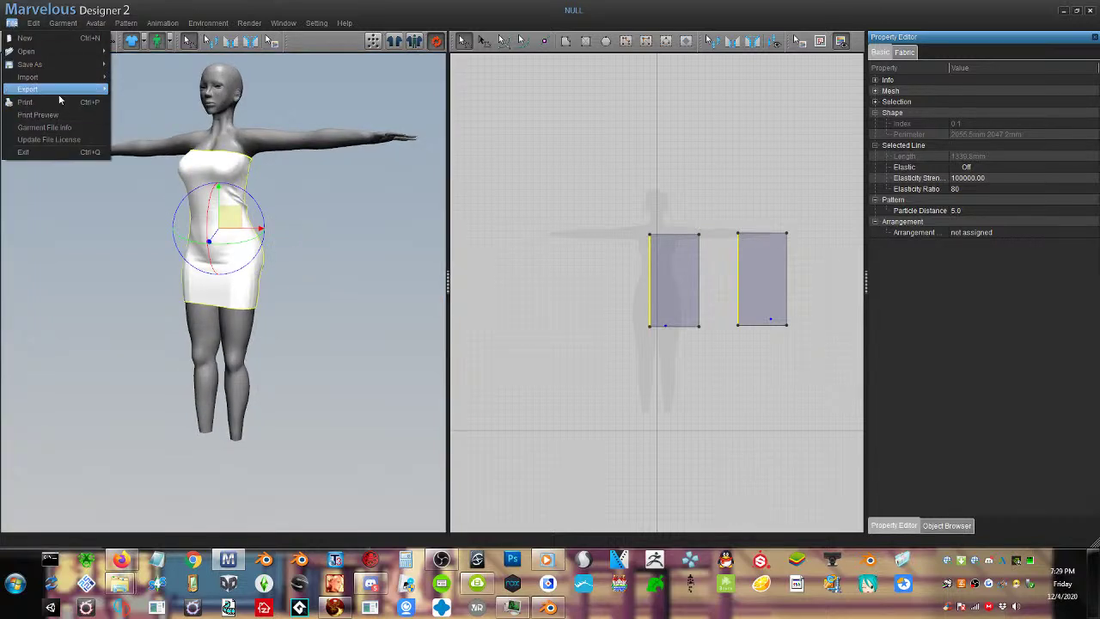
pyautogui.moveTo(105, 90)
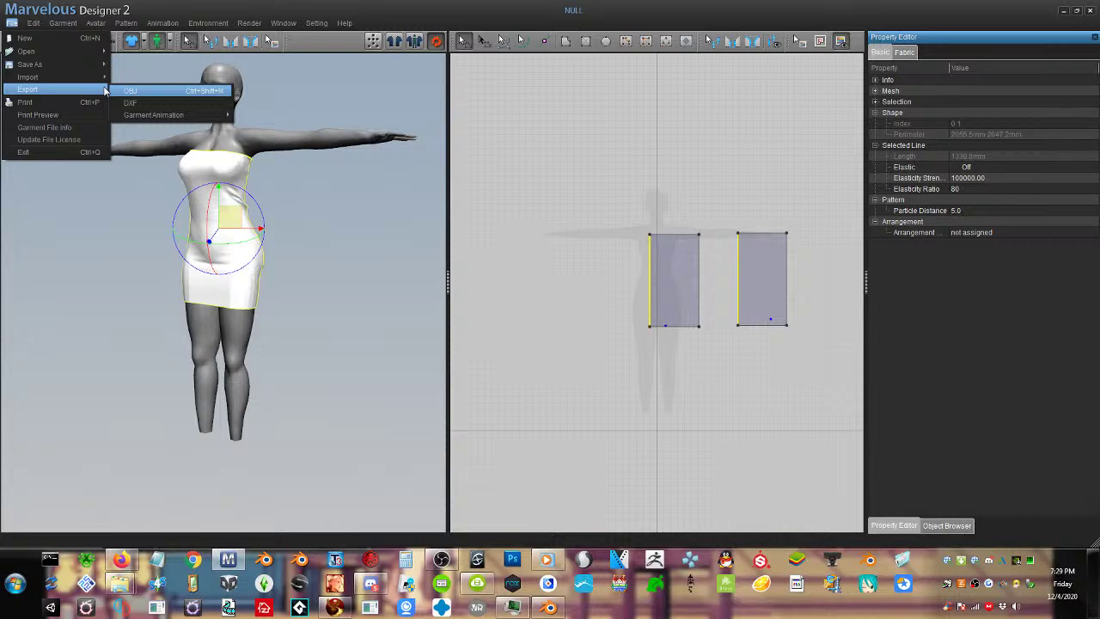
pyautogui.click(130, 90)
pyautogui.click(330, 270)
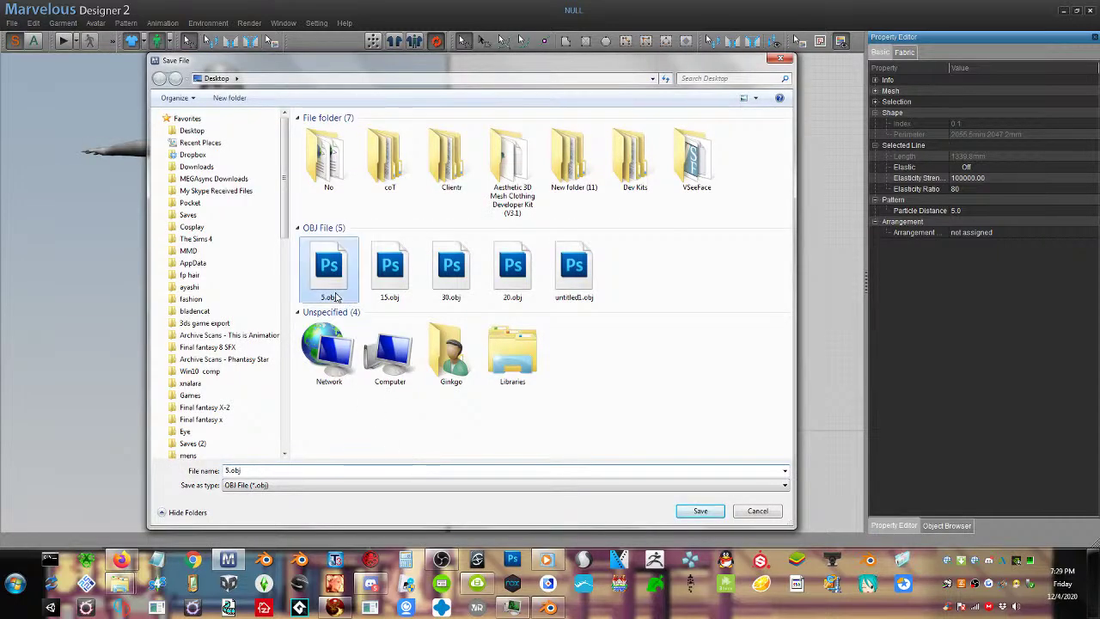
pyautogui.click(701, 510)
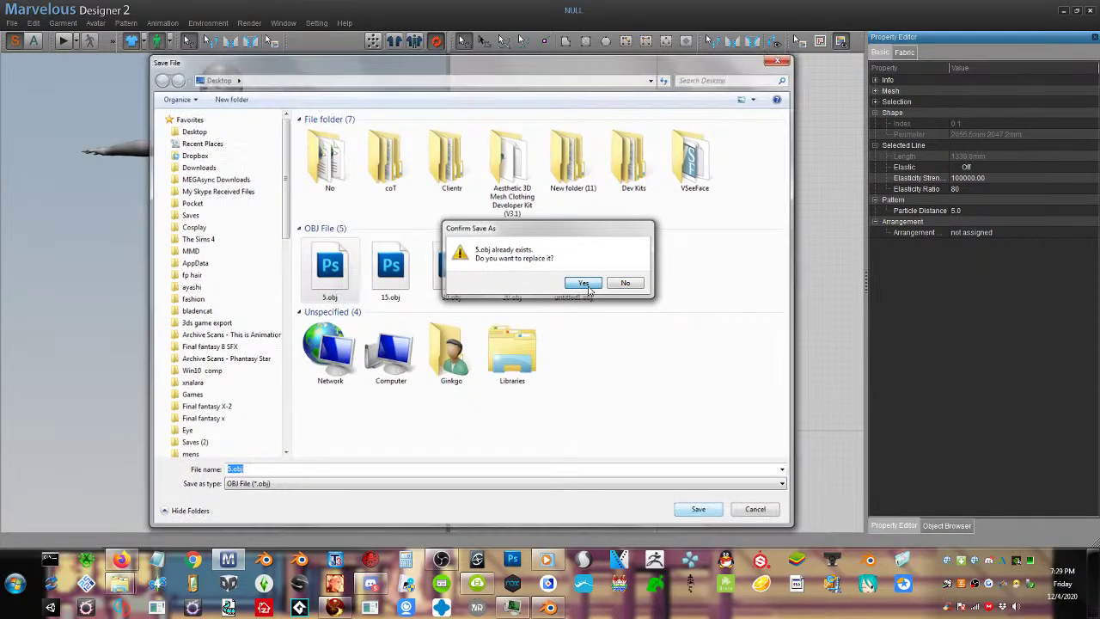
pyautogui.click(584, 283)
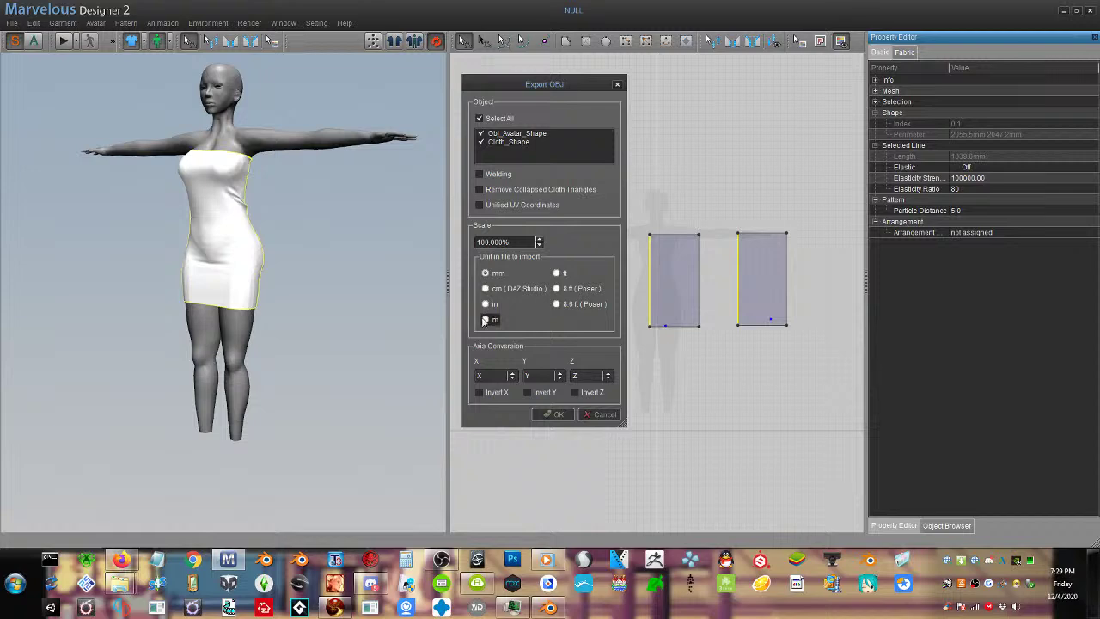
# Export only Cloth_Shape in metres, with Remove Collapsed Cloth Triangles and Unified UV Coordinates enabled
pyautogui.click(485, 320)
pyautogui.click(480, 134)
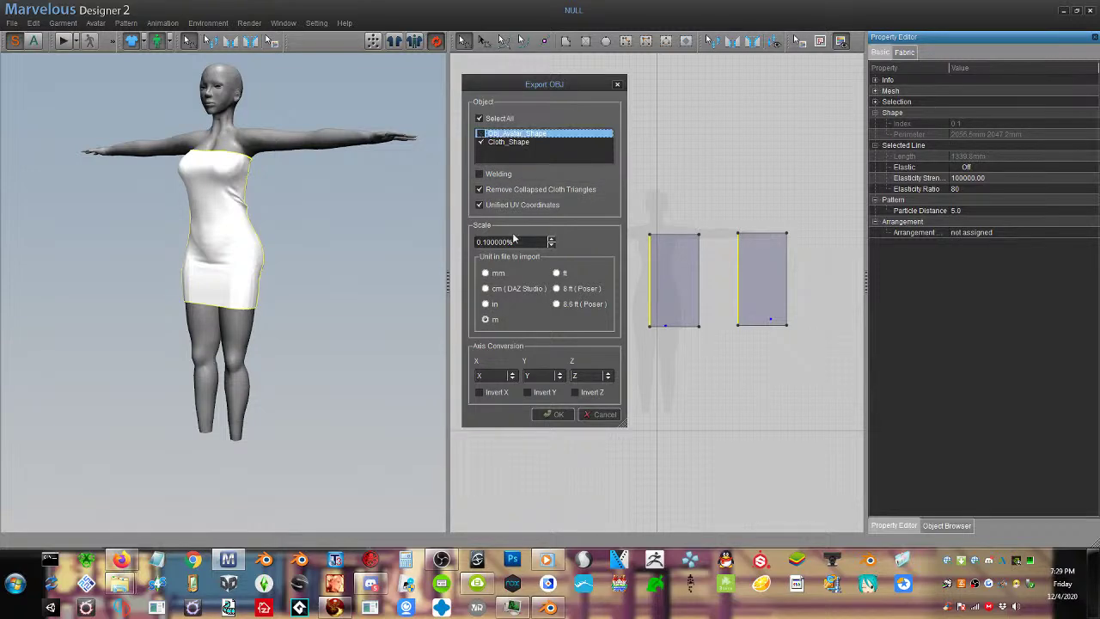
pyautogui.click(554, 416)
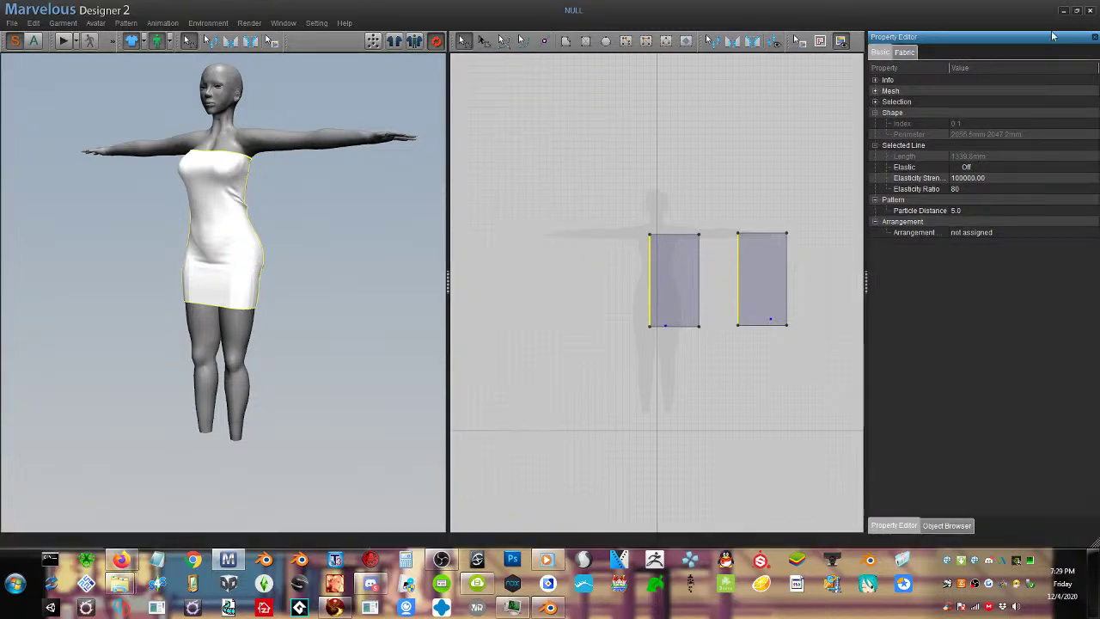
# Switch to Blender and import 5.obj from the Desktop into the empty layer
pyautogui.click(1064, 10)
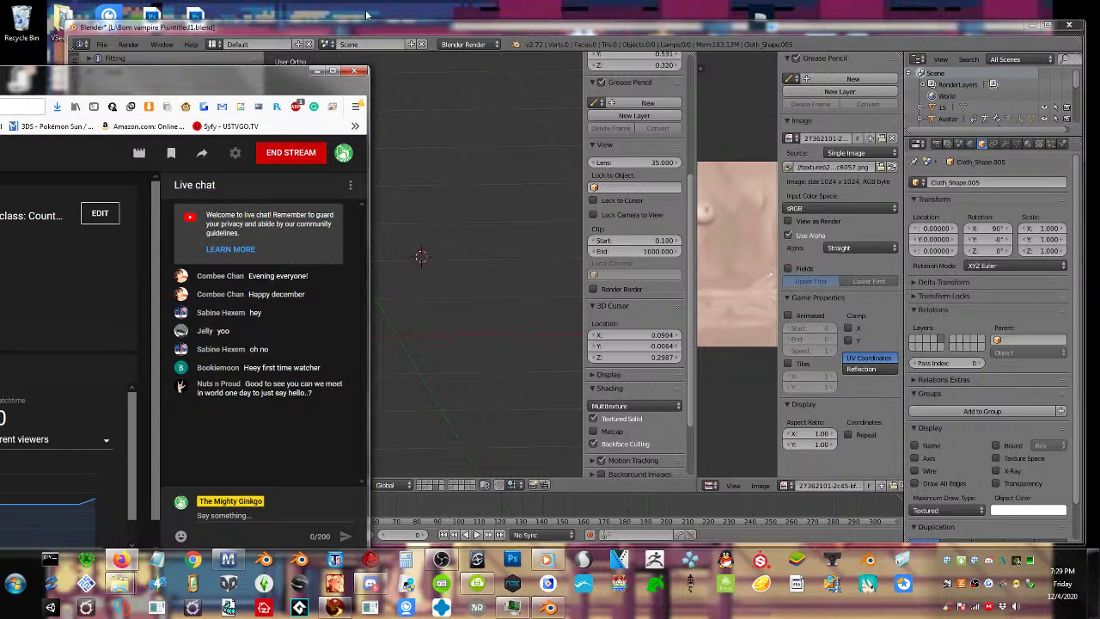
pyautogui.moveTo(366, 15); pyautogui.dragTo(575, 36)
pyautogui.click(355, 44)
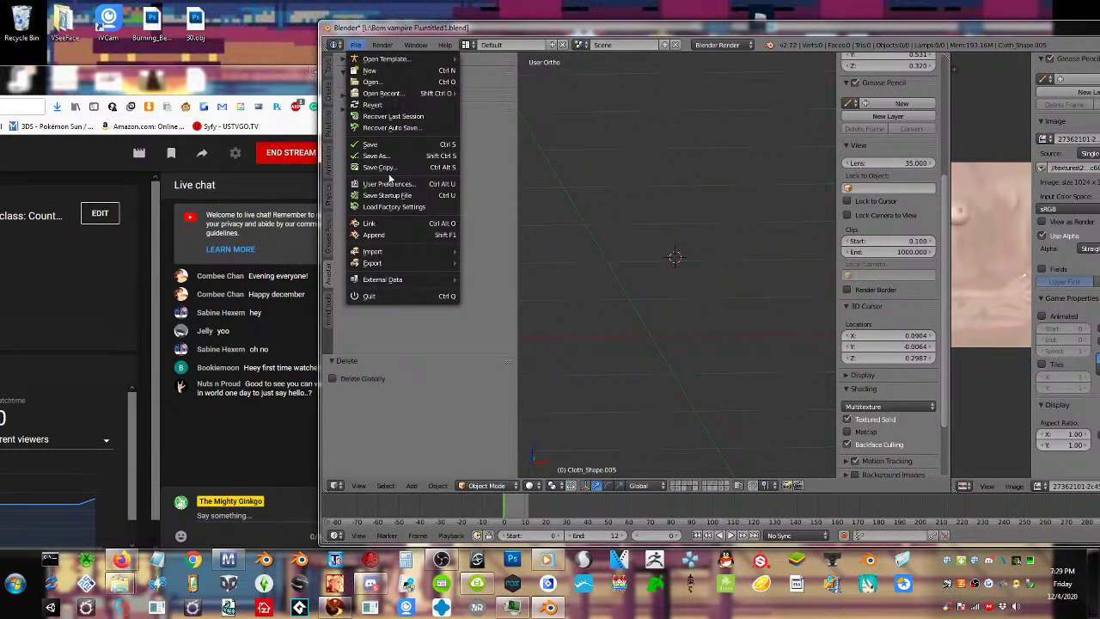
pyautogui.moveTo(378, 251)
pyautogui.click(558, 354)
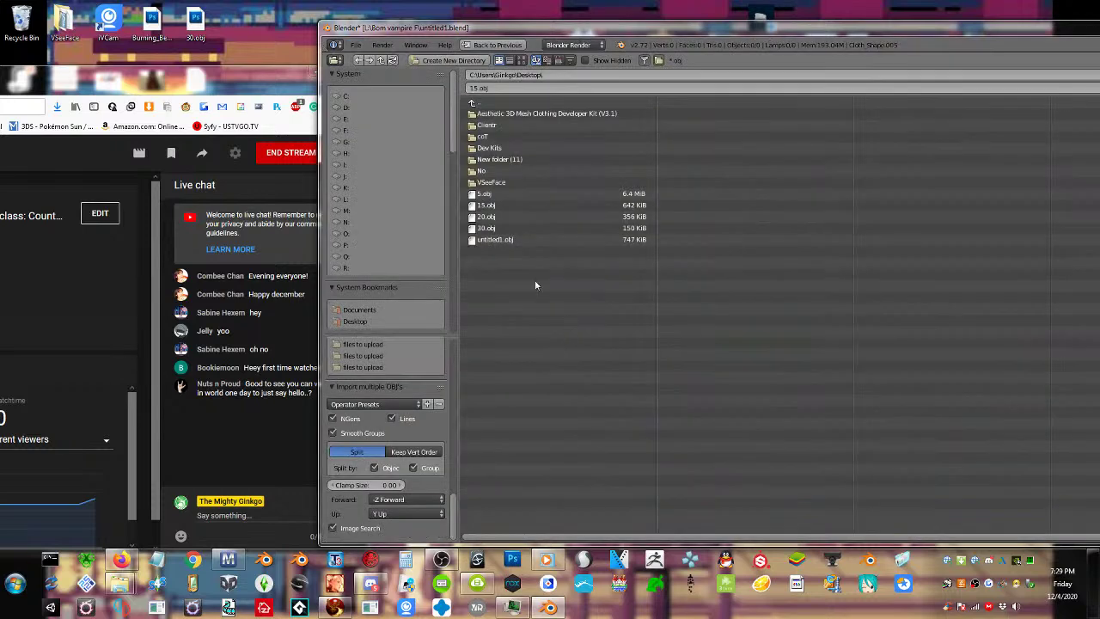
pyautogui.click(502, 195)
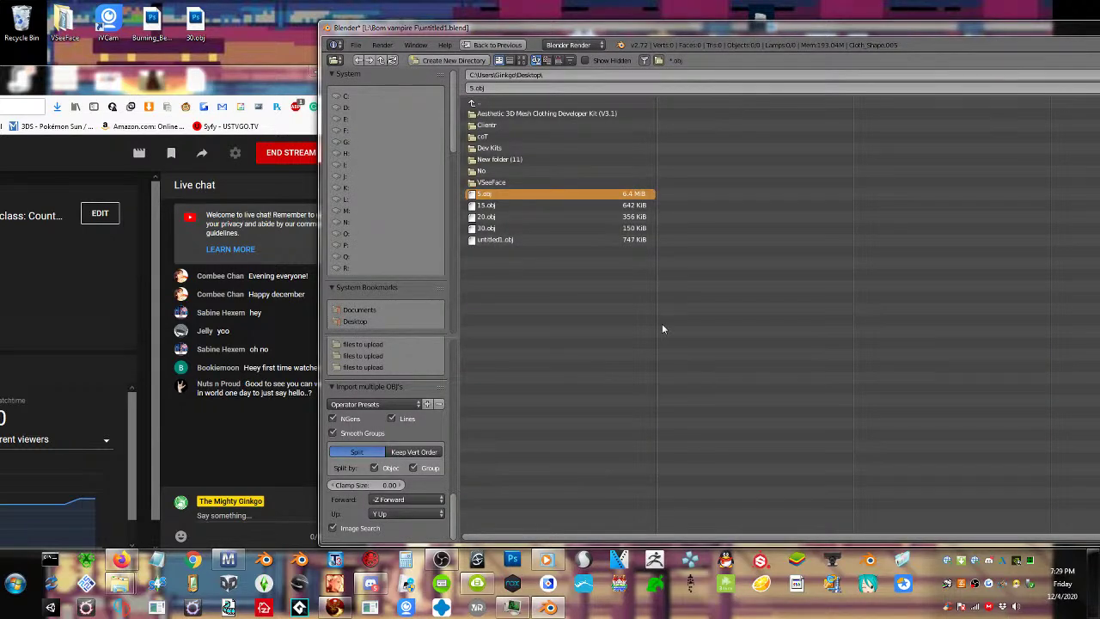
pyautogui.press('Return')
pyautogui.moveTo(741, 27); pyautogui.dragTo(395, 4)
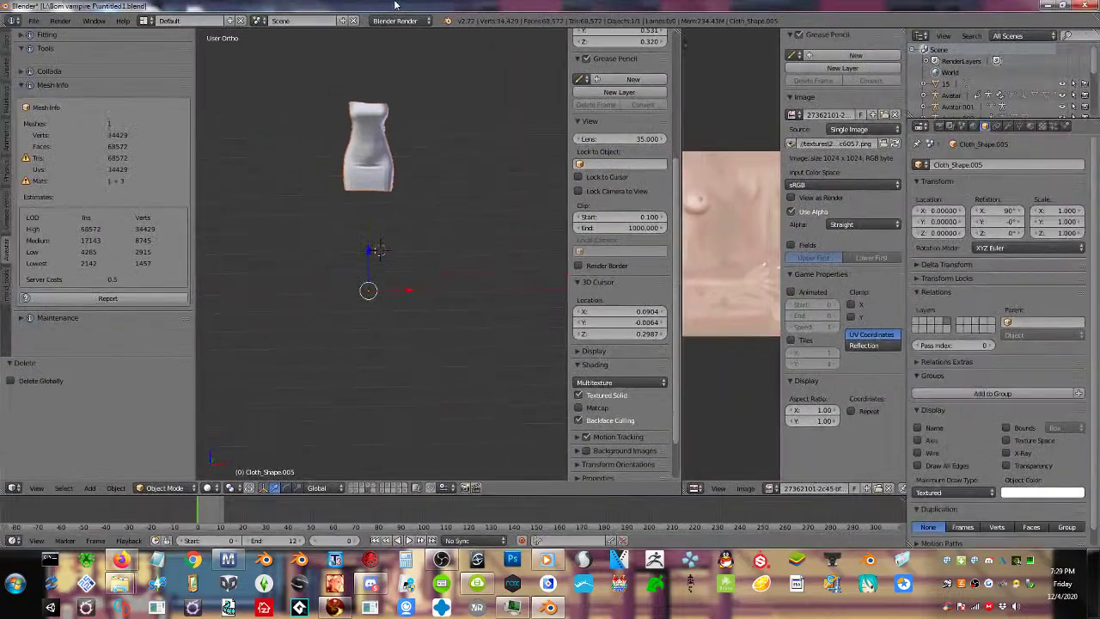
# Show the avatar's layer together with the layer of dress 15, and examine that dress's triangle mesh in Edit Mode
pyautogui.click(361, 487)
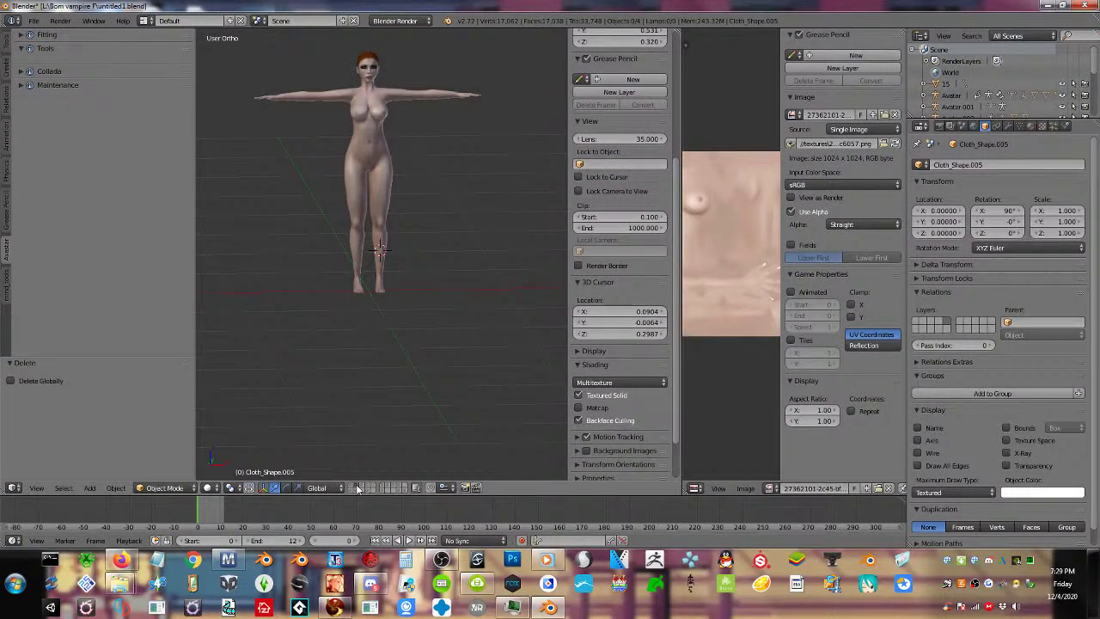
pyautogui.keyDown('shift'); pyautogui.click(358, 488); pyautogui.keyUp('shift')
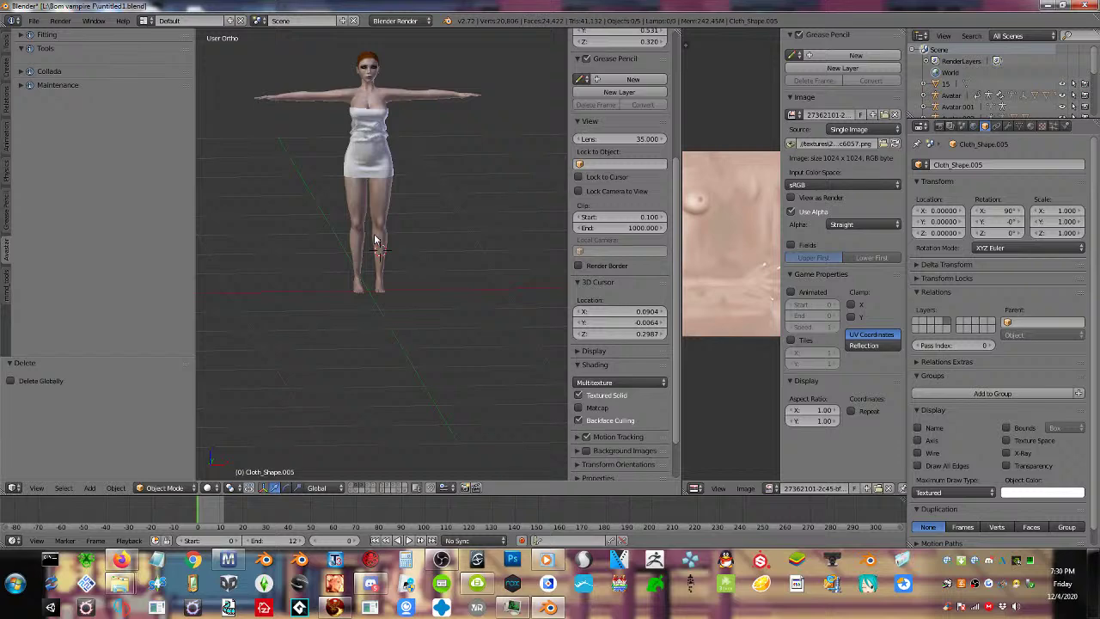
pyautogui.scroll(4, 421, 350)
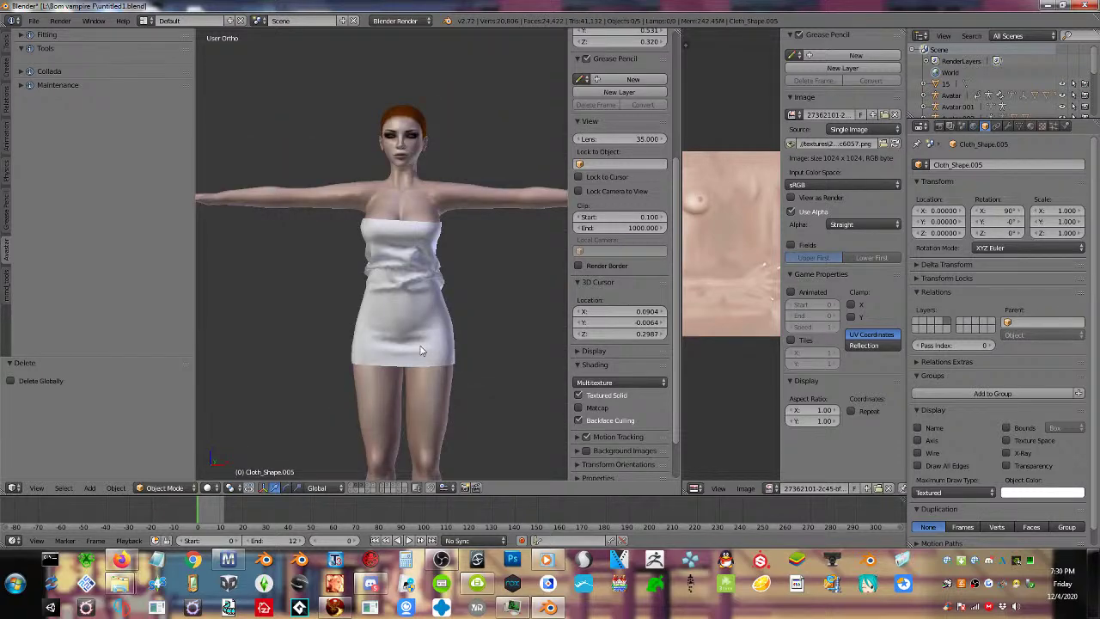
pyautogui.rightClick(421, 350)
pyautogui.press('Tab')
pyautogui.scroll(4, 493, 287)
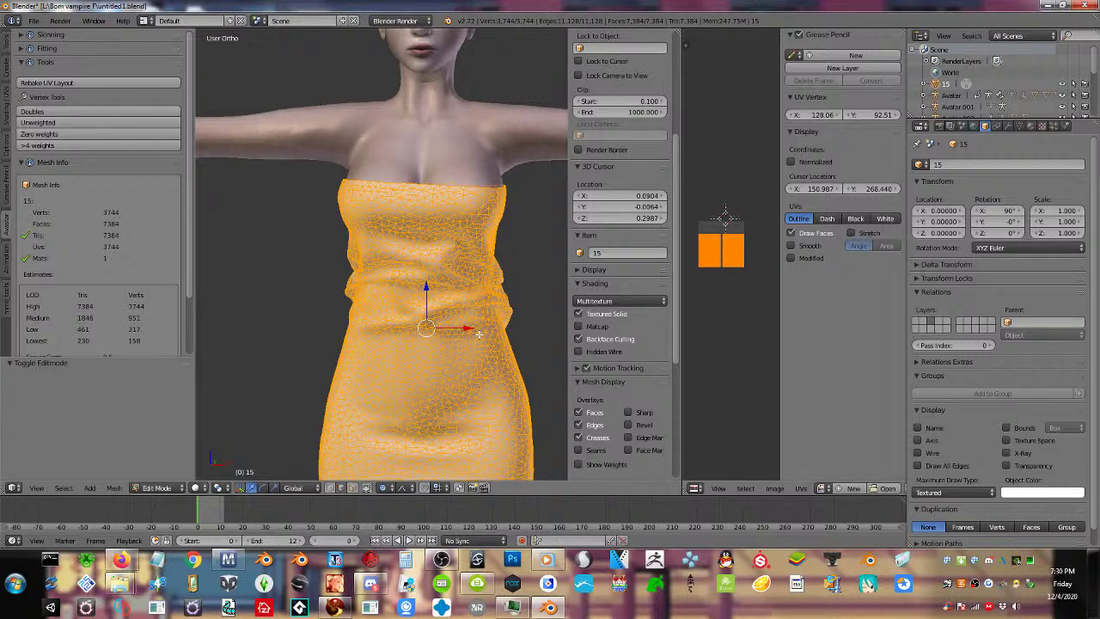
pyautogui.press('Tab')
pyautogui.moveTo(488, 330); pyautogui.dragTo(369, 422, button='middle')
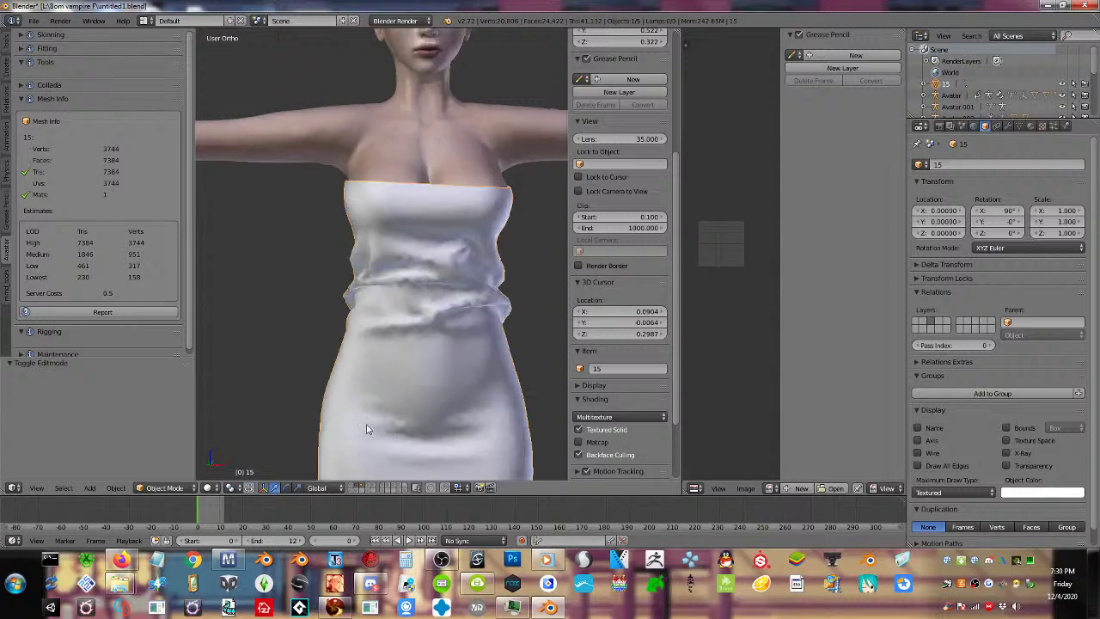
# Try smoothing the waist folds of dress 15 in Sculpt Mode, and undo the stroke
pyautogui.click(174, 488)
pyautogui.click(168, 443)
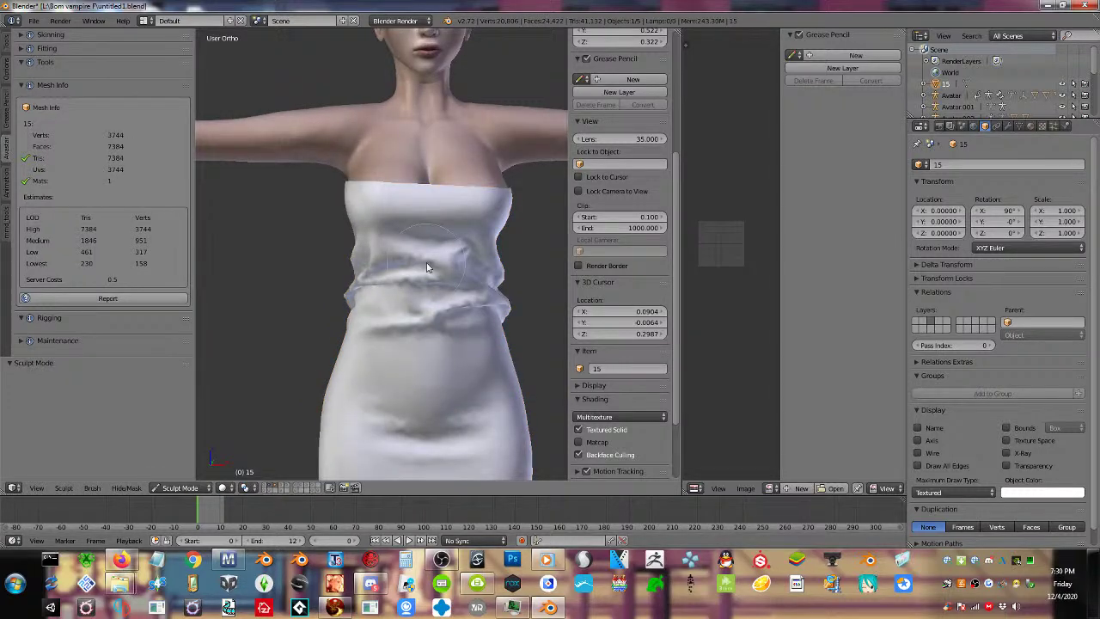
pyautogui.moveTo(378, 280); pyautogui.dragTo(391, 251)
pyautogui.hotkey('ctrl', 'z')
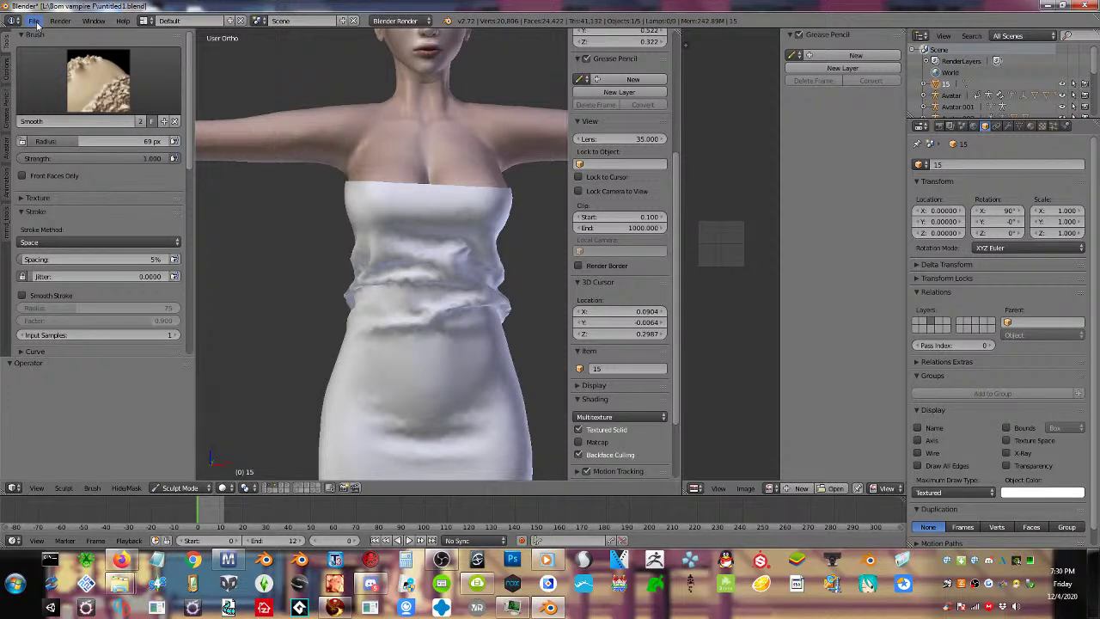
# Save the scene to the Desktop as untitled2.blend
pyautogui.hotkey('ctrl', 'shift', 's')
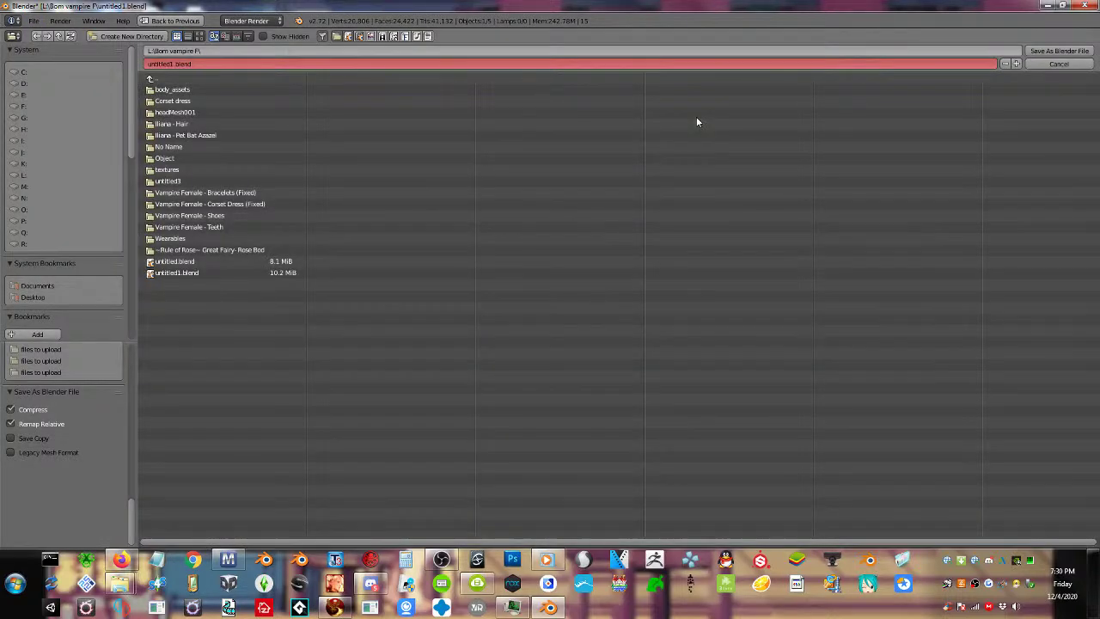
pyautogui.click(1015, 65)
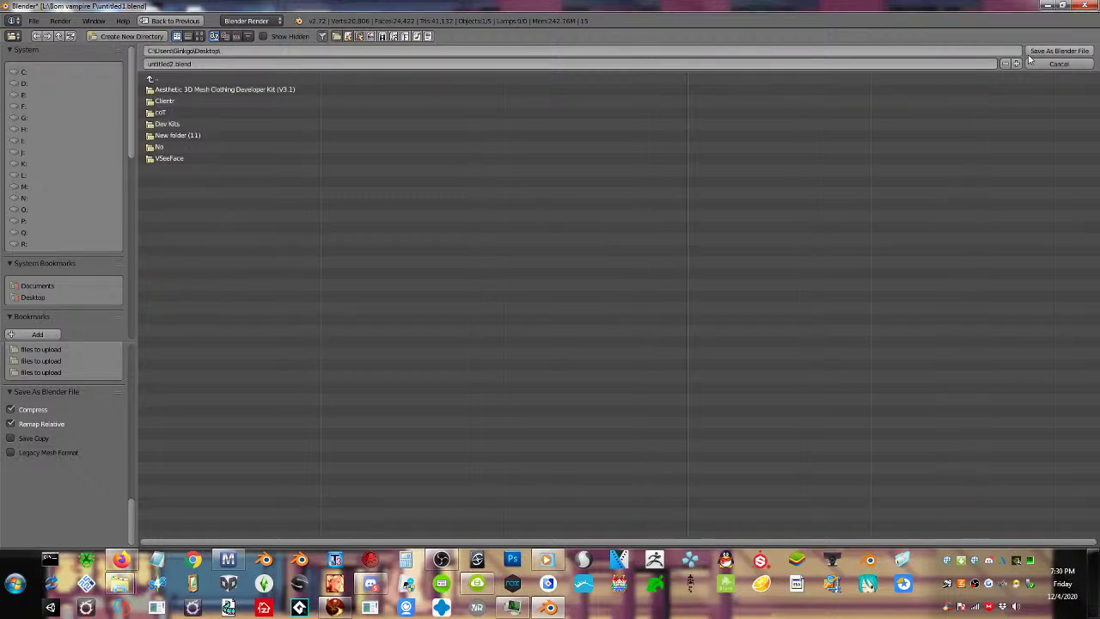
pyautogui.click(1034, 51)
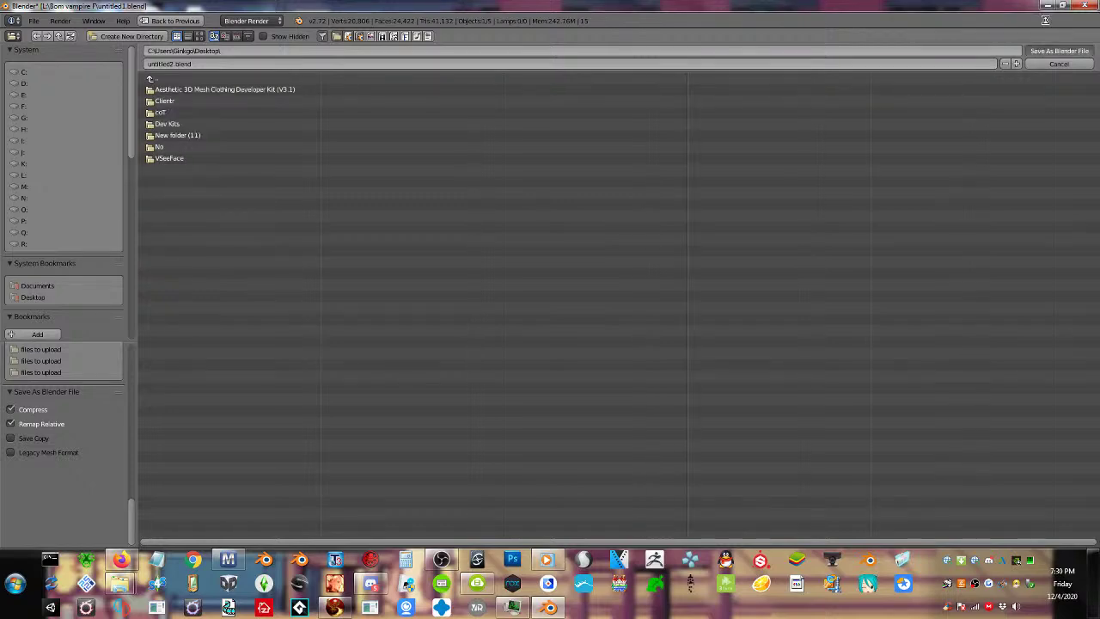
# Finish saving untitled2.blend, then switch to Blender 2.79 and open that file from the Desktop
pyautogui.press('Return')
pyautogui.click(1048, 7)
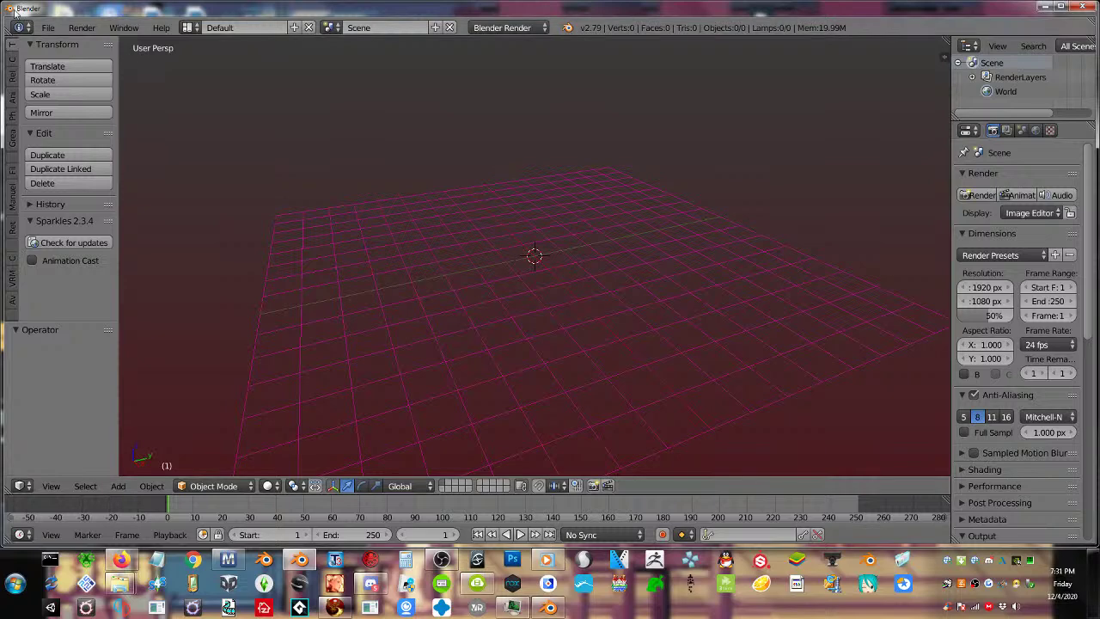
pyautogui.click(48, 28)
pyautogui.click(45, 62)
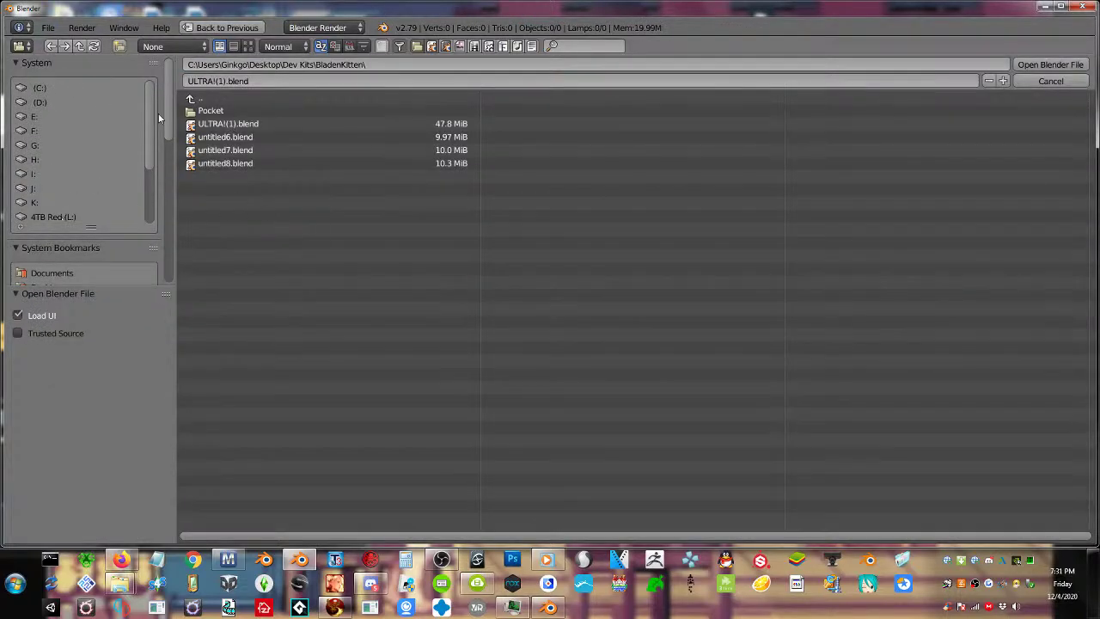
pyautogui.moveTo(168, 118); pyautogui.dragTo(170, 188)
pyautogui.click(45, 146)
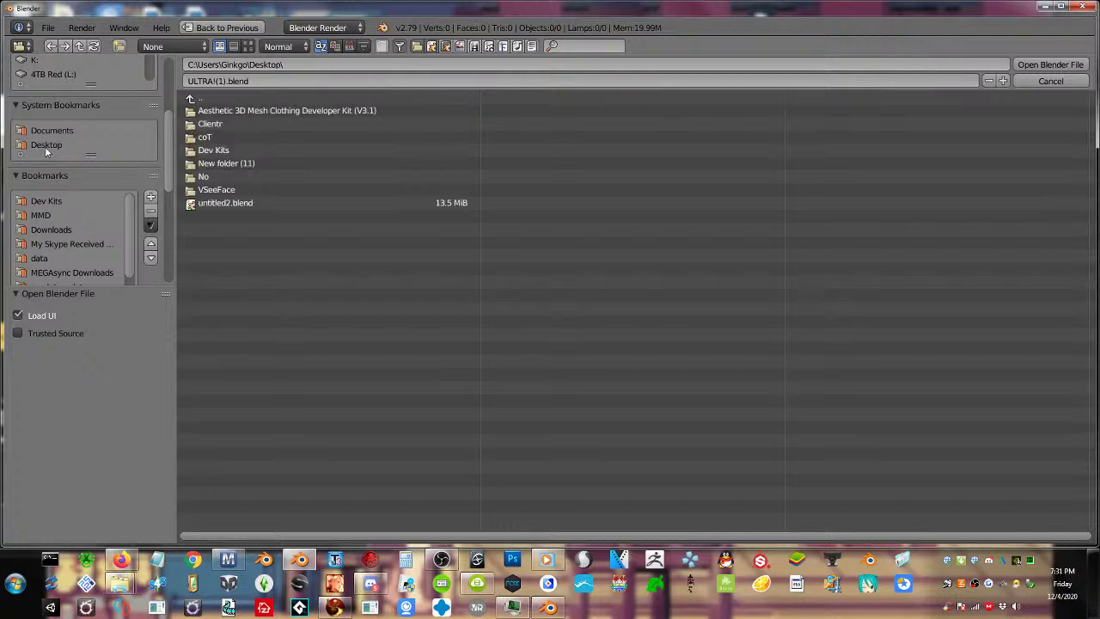
pyautogui.doubleClick(225, 203)
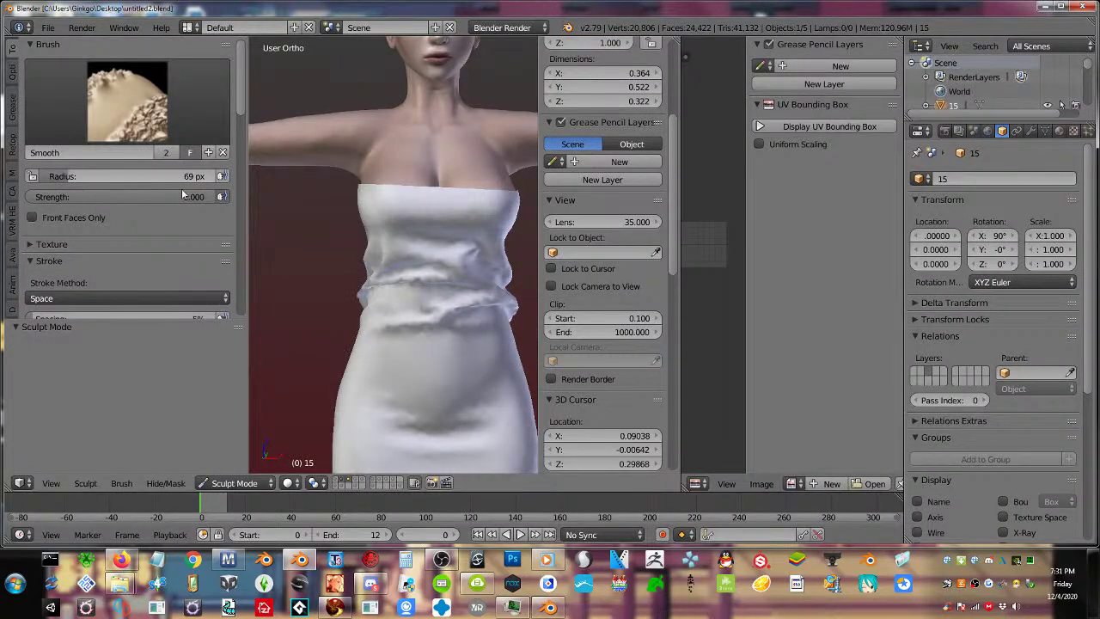
# Try smoothing the front waist folds of dress 15 with the Smooth brush strength lowered to 0.341
pyautogui.click(220, 195)
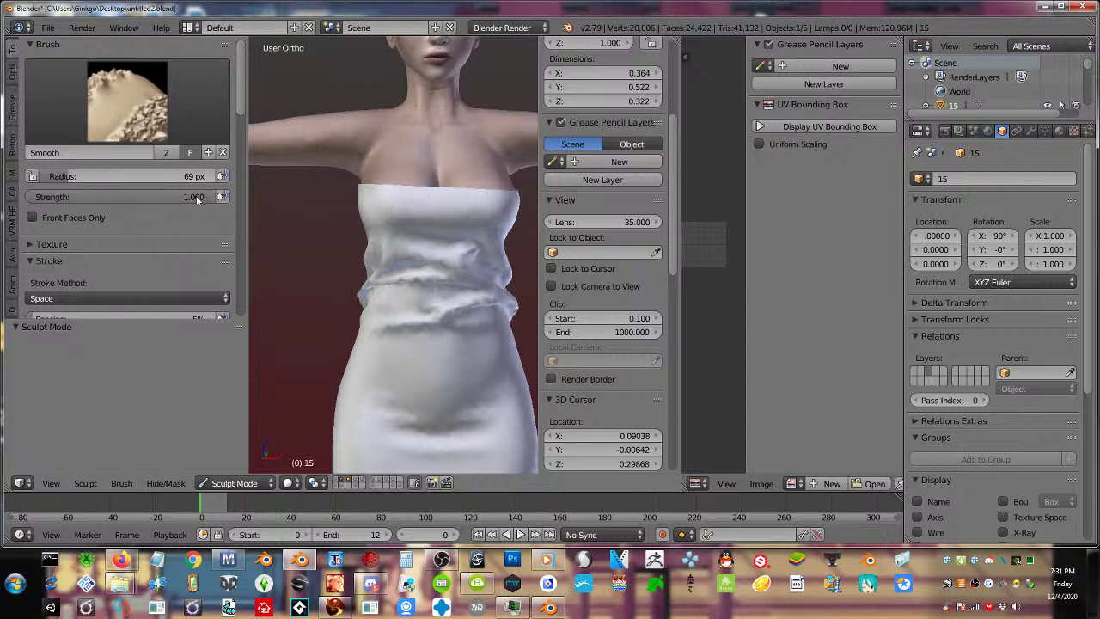
pyautogui.moveTo(203, 197); pyautogui.dragTo(69, 196)
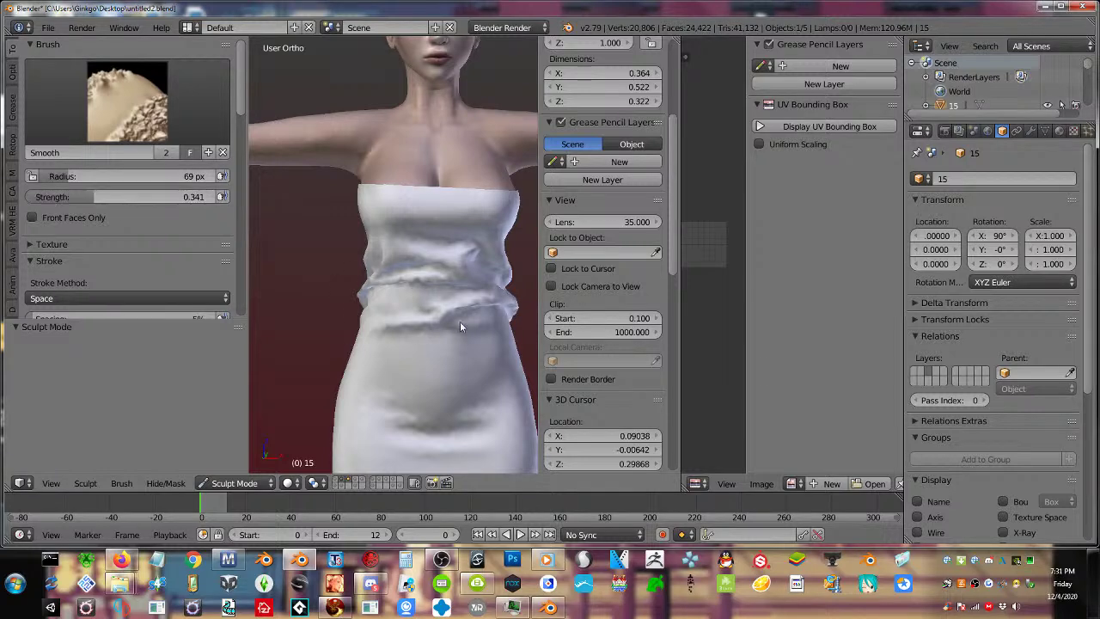
pyautogui.moveTo(460, 322)
pyautogui.mouseDown()
pyautogui.moveTo(369, 314)
pyautogui.moveTo(407, 314)
pyautogui.mouseUp()
# Set the Smooth brush strength to 0.061 and smooth the folds across the front waist of dress 15
pyautogui.moveTo(83, 196); pyautogui.dragTo(44, 197)
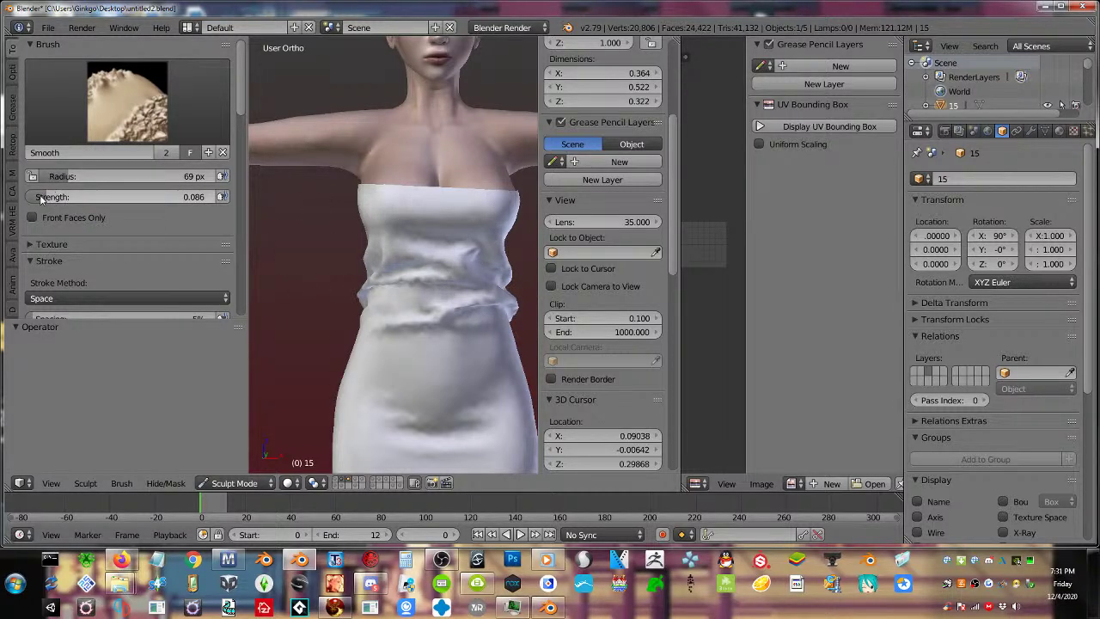
pyautogui.moveTo(40, 196); pyautogui.dragTo(35, 197)
pyautogui.moveTo(440, 310)
pyautogui.mouseDown()
pyautogui.moveTo(318, 314)
pyautogui.moveTo(398, 297)
pyautogui.moveTo(519, 302)
pyautogui.moveTo(427, 271)
pyautogui.mouseUp()
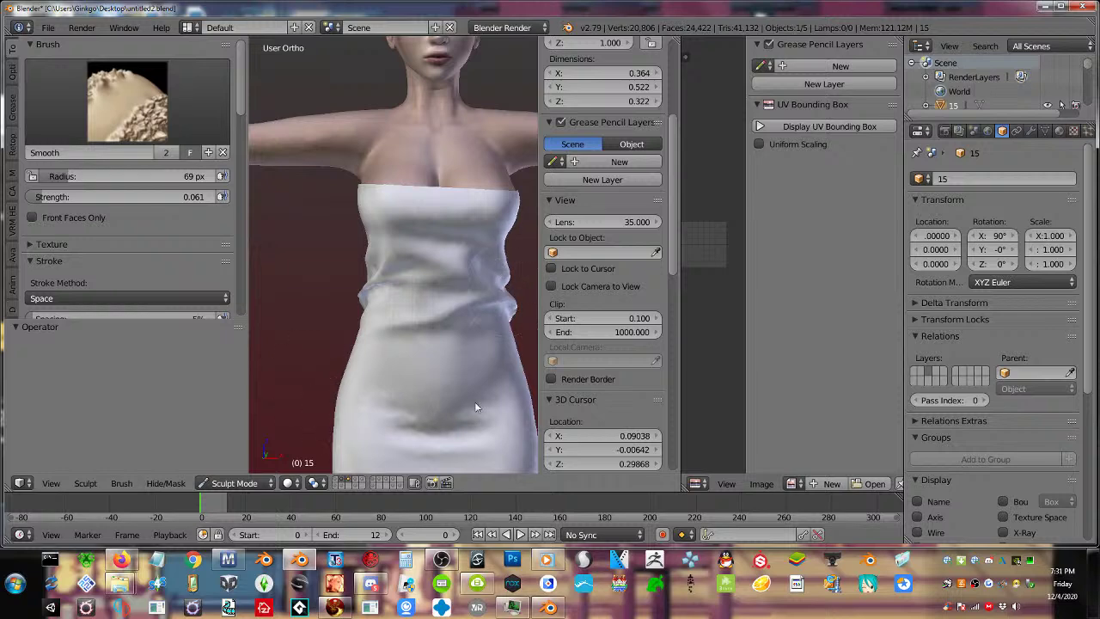
# Smooth the waist folds along the sides and back of dress 15 with the same brush
pyautogui.moveTo(422, 366); pyautogui.dragTo(327, 308, button='middle')
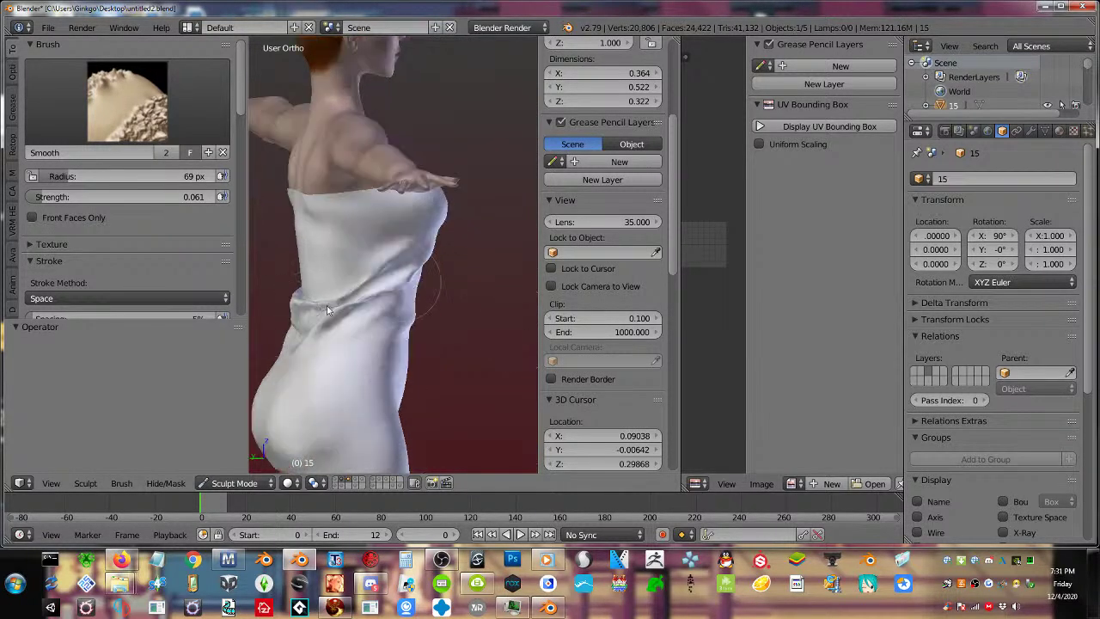
pyautogui.moveTo(323, 310)
pyautogui.mouseDown()
pyautogui.moveTo(399, 275)
pyautogui.moveTo(348, 308)
pyautogui.moveTo(404, 265)
pyautogui.moveTo(351, 311)
pyautogui.moveTo(387, 255)
pyautogui.moveTo(316, 293)
pyautogui.mouseUp()
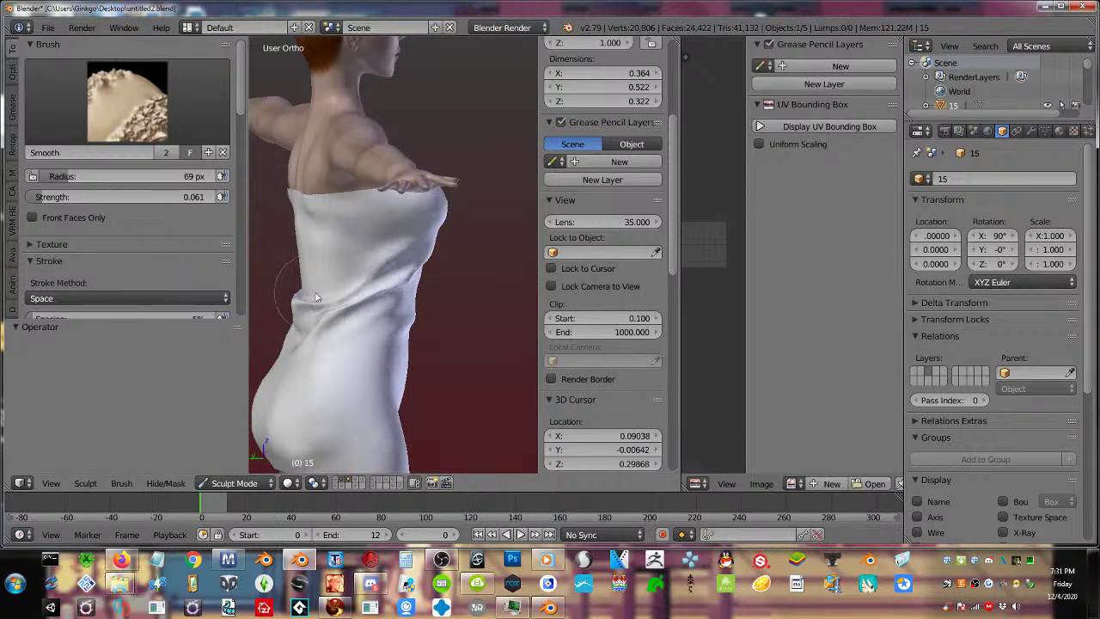
pyautogui.moveTo(316, 297); pyautogui.dragTo(441, 298, button='middle')
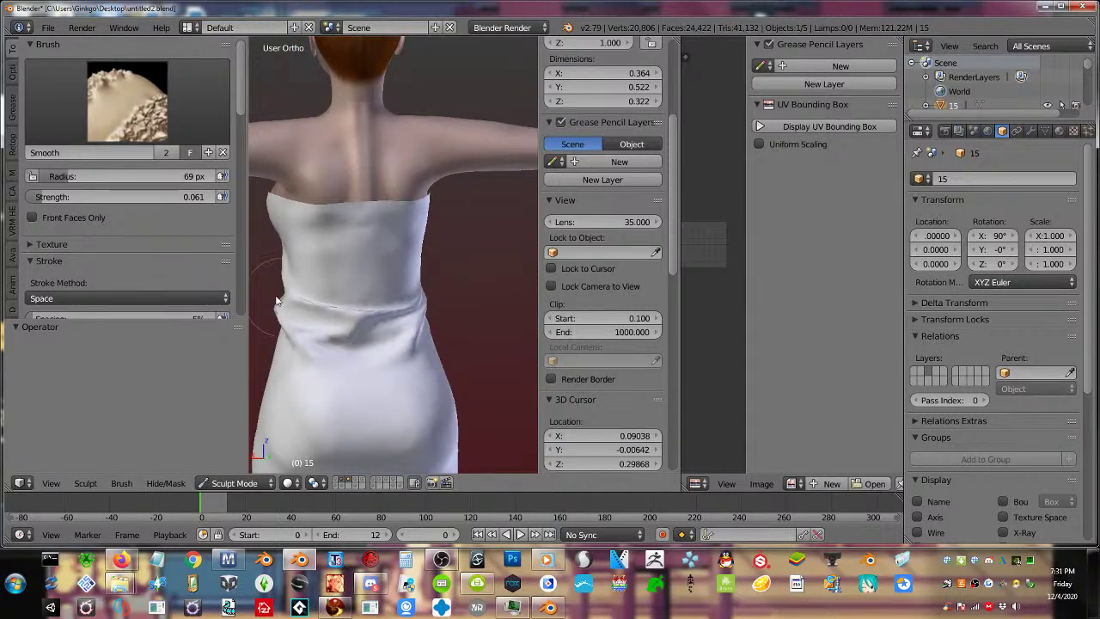
pyautogui.moveTo(276, 301)
pyautogui.mouseDown()
pyautogui.moveTo(275, 331)
pyautogui.moveTo(284, 306)
pyautogui.moveTo(396, 339)
pyautogui.mouseUp()
pyautogui.moveTo(396, 339); pyautogui.dragTo(517, 329, button='middle')
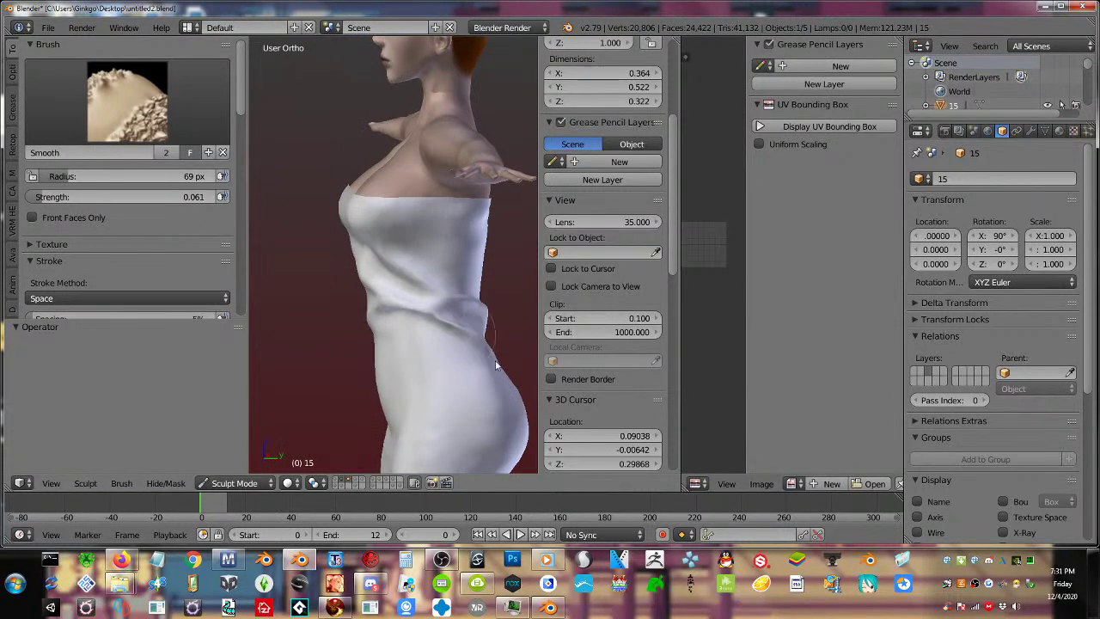
pyautogui.moveTo(398, 314)
pyautogui.mouseDown(button='middle')
pyautogui.moveTo(455, 307)
pyautogui.moveTo(401, 321)
pyautogui.mouseUp(button='middle')
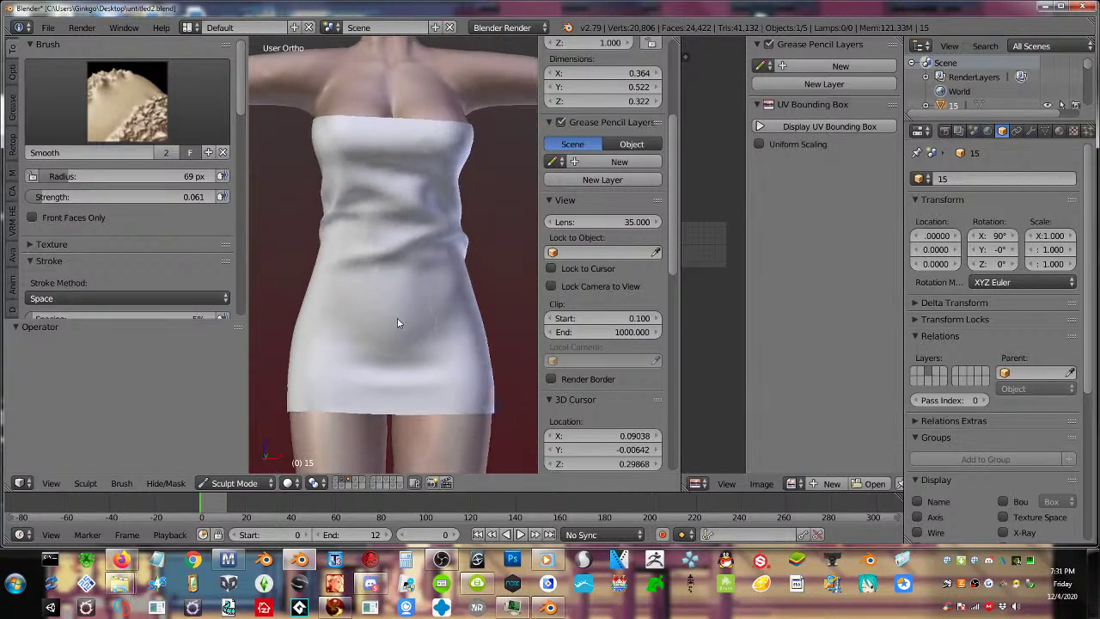
# Examine the smoothed dress 15's triangle mesh and statistics in Edit Mode, then view it on the avatar in Sculpt Mode
pyautogui.press('Tab')
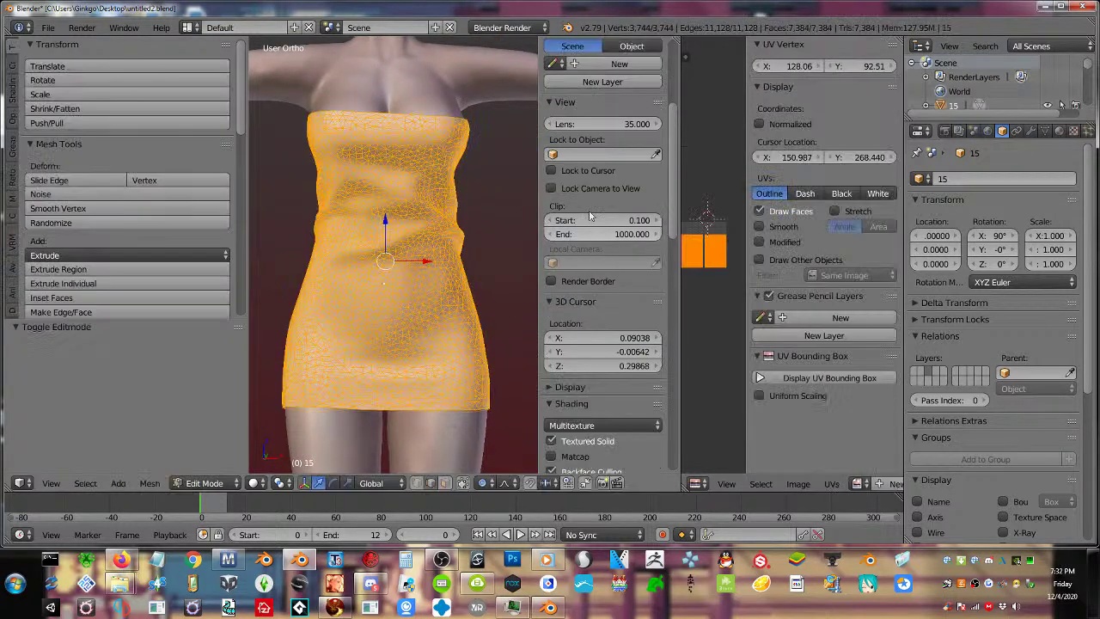
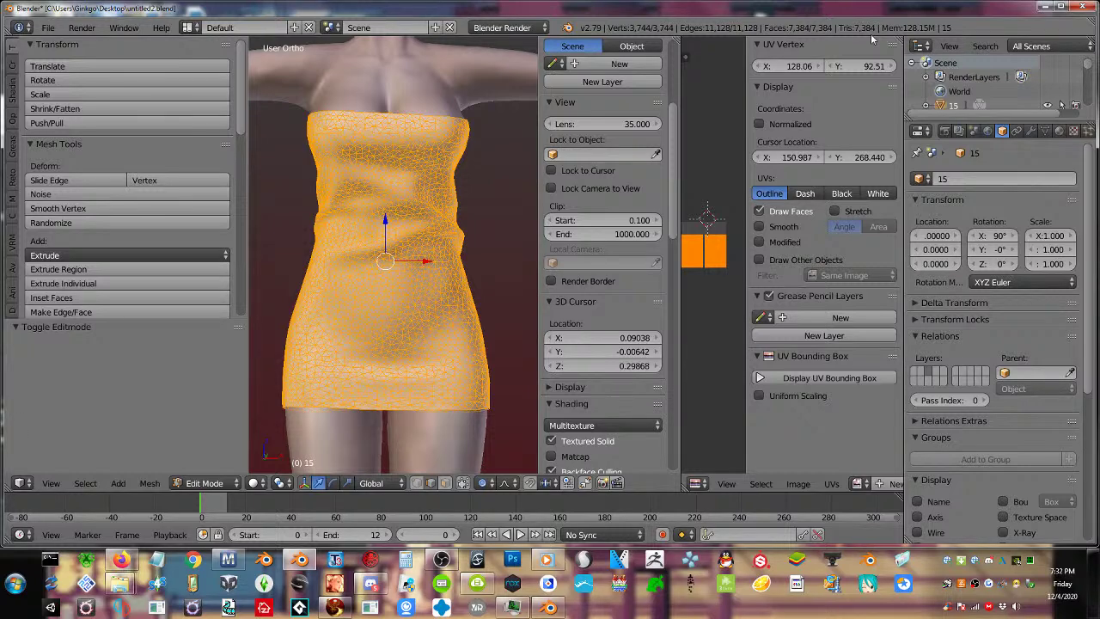
pyautogui.moveTo(430, 240)
pyautogui.mouseDown(button='middle')
pyautogui.moveTo(302, 246)
pyautogui.moveTo(422, 241)
pyautogui.mouseUp(button='middle')
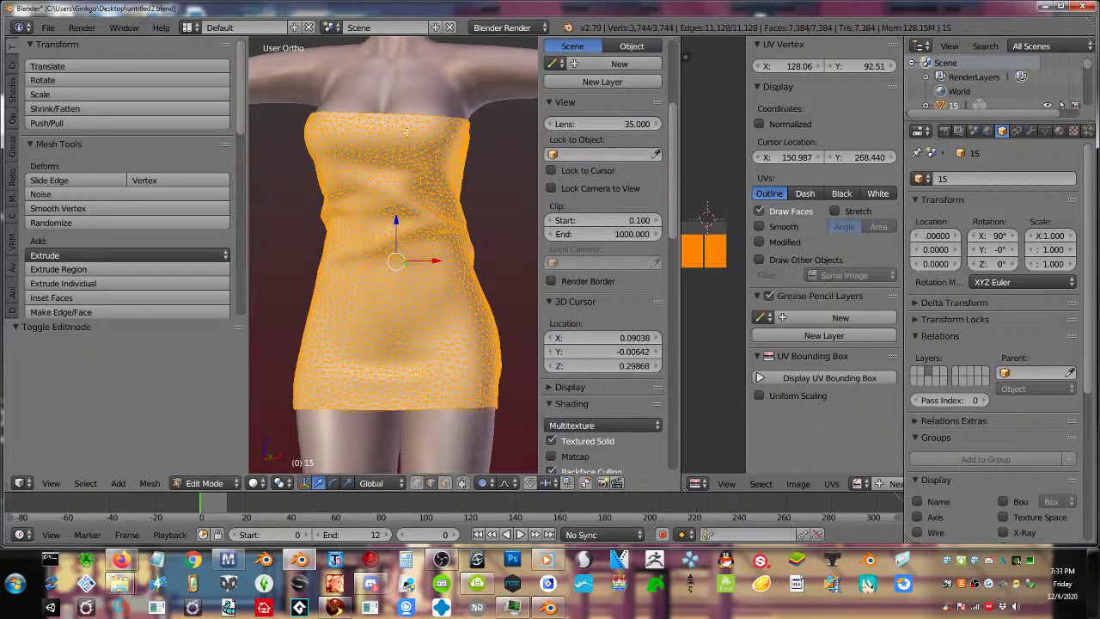
pyautogui.press('Tab')
pyautogui.scroll(-1, 445, 282)
pyautogui.scroll(-1, 445, 288)
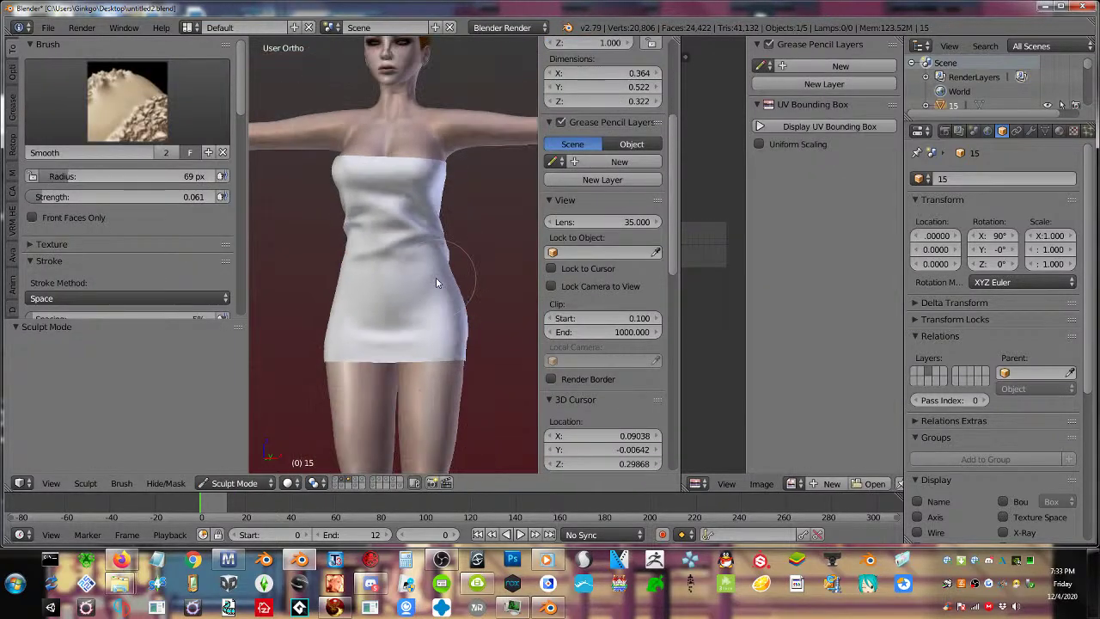
pyautogui.moveTo(437, 282); pyautogui.dragTo(457, 281, button='middle')
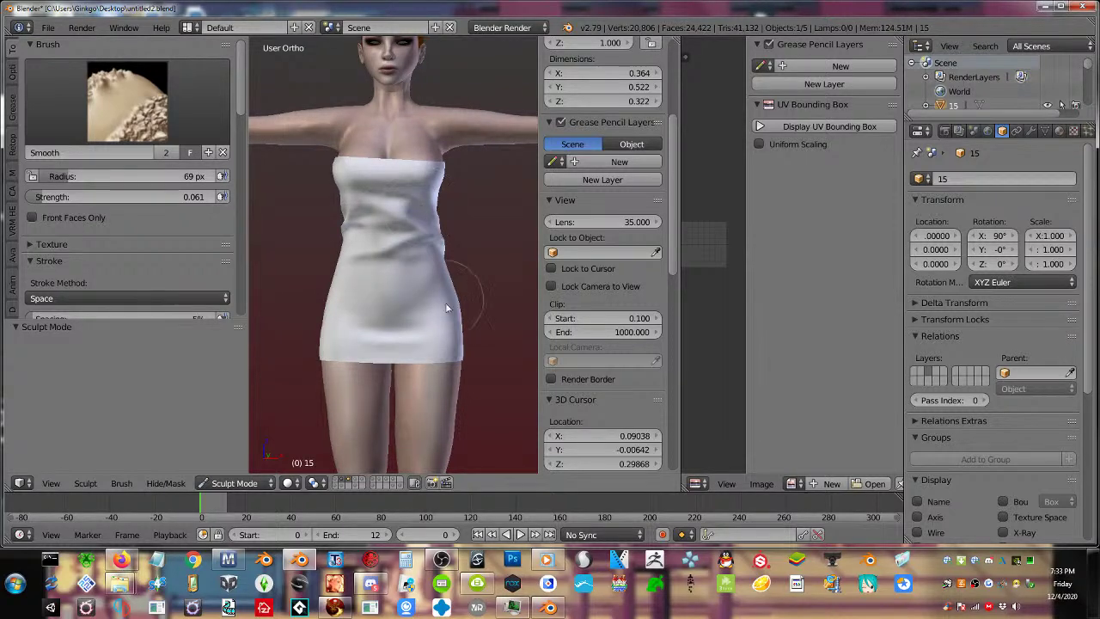
pyautogui.moveTo(438, 284)
pyautogui.mouseDown(button='middle')
pyautogui.moveTo(341, 232)
pyautogui.moveTo(416, 246)
pyautogui.moveTo(392, 250)
pyautogui.mouseUp(button='middle')
# Show only the layer of dress Cloth_Shape.004, select the dress, and examine its triangle mesh in Edit Mode
pyautogui.press('3')
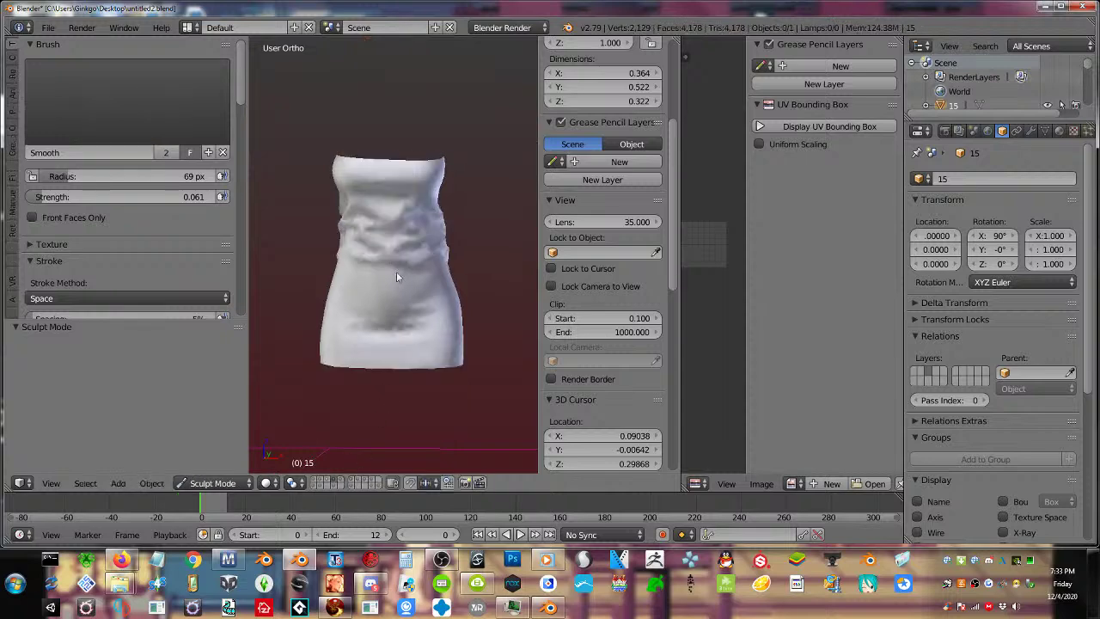
pyautogui.rightClick(396, 272)
pyautogui.press('Tab')
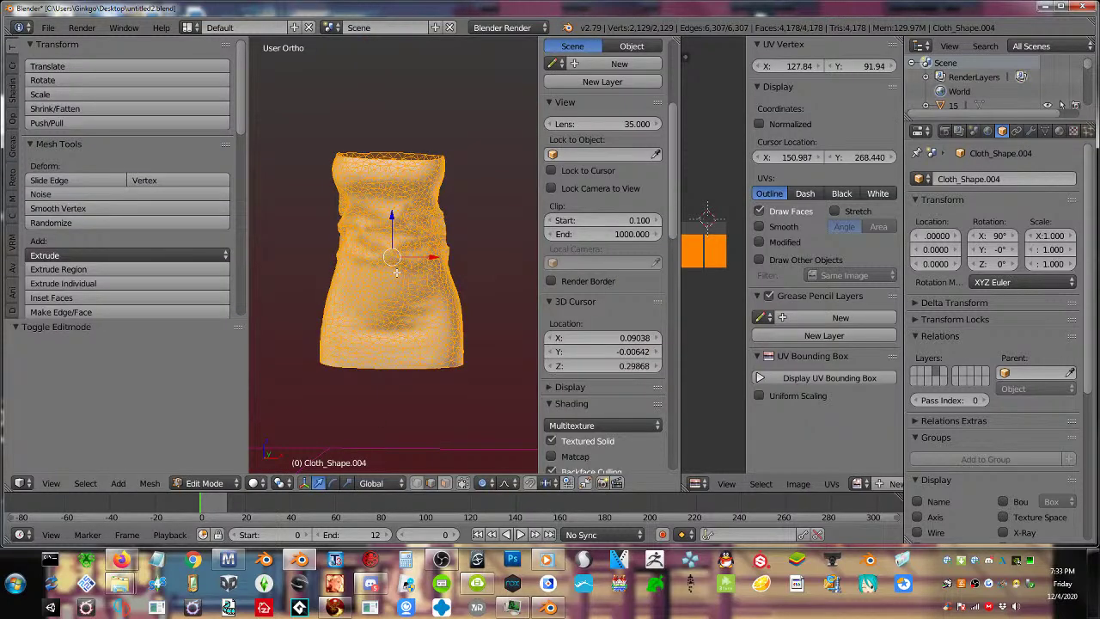
pyautogui.press('a')
pyautogui.press('a')
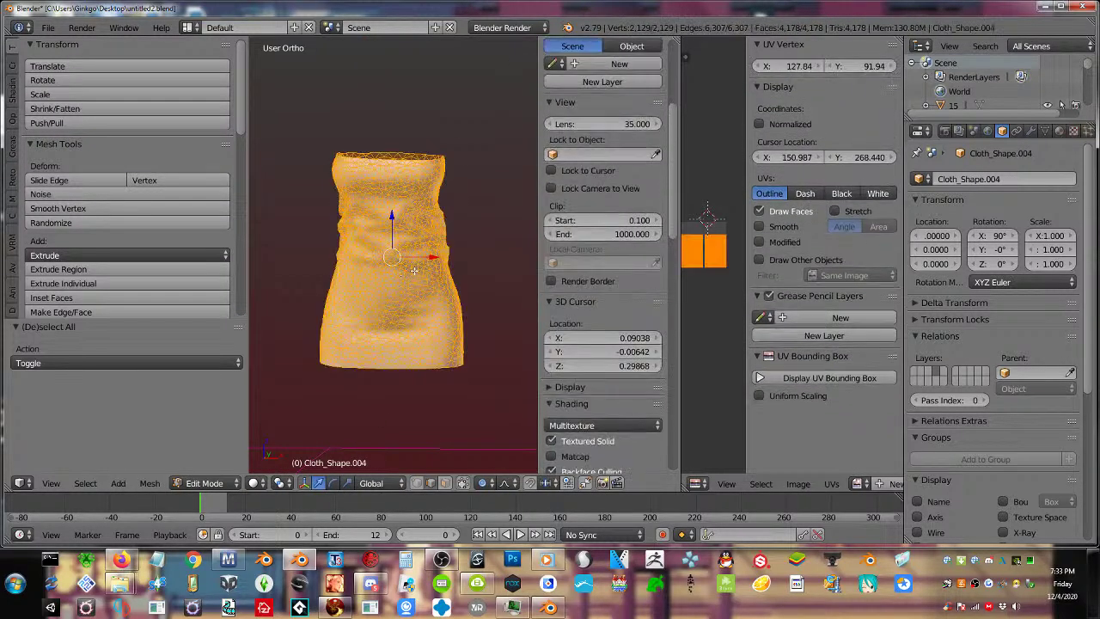
pyautogui.press('Tab')
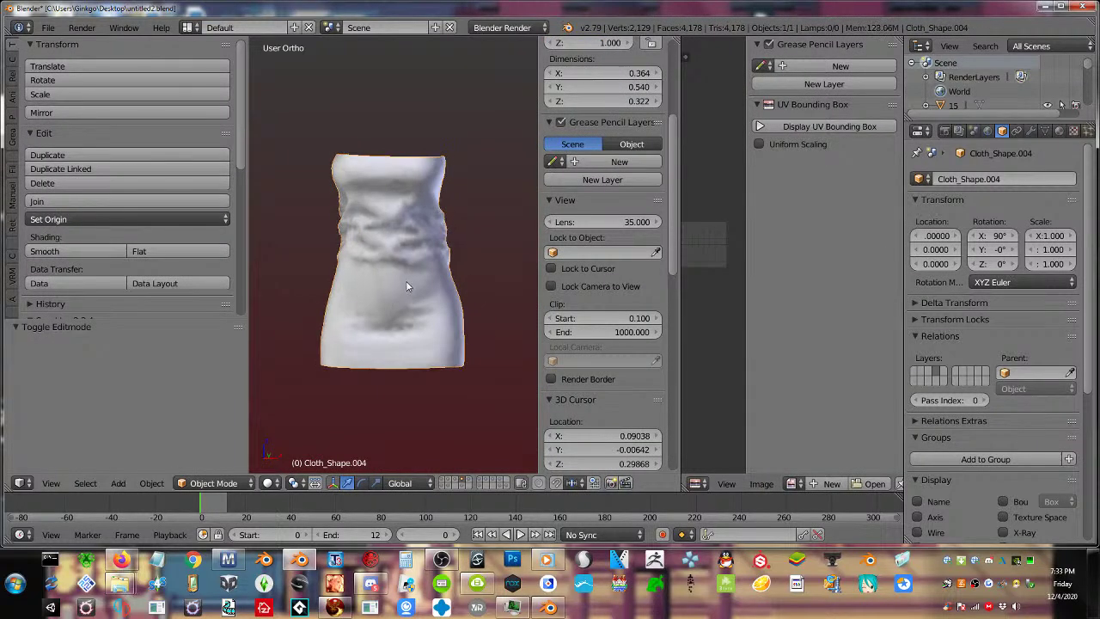
pyautogui.press('Tab')
pyautogui.press('Tab')
# Smooth the waist folds on the front and sides of Cloth_Shape.004 in Sculpt Mode
pyautogui.click(213, 483)
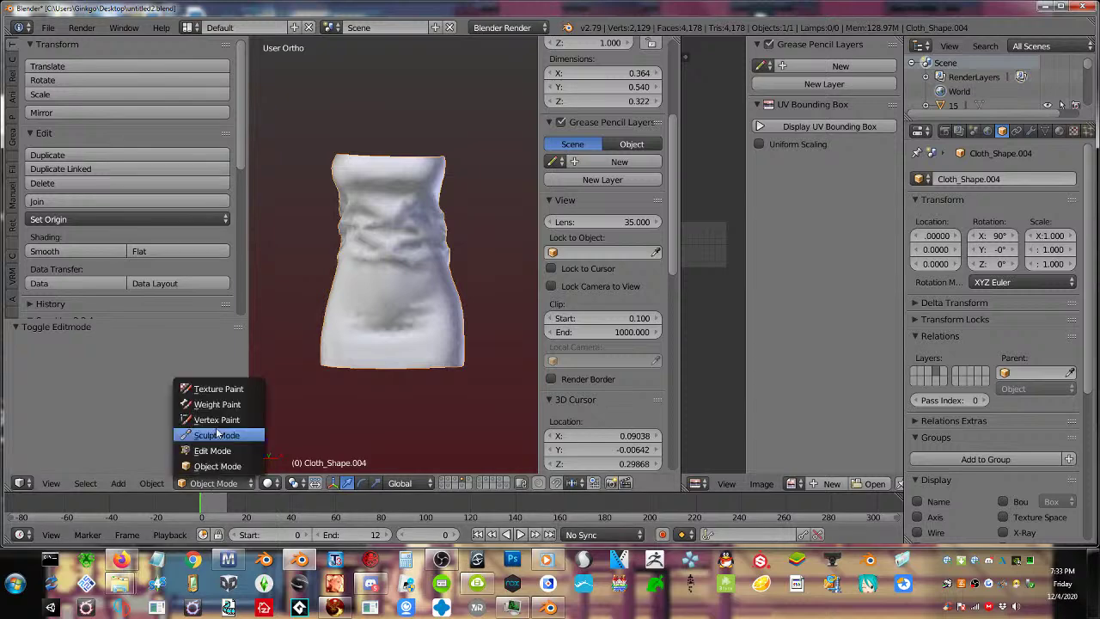
pyautogui.click(216, 435)
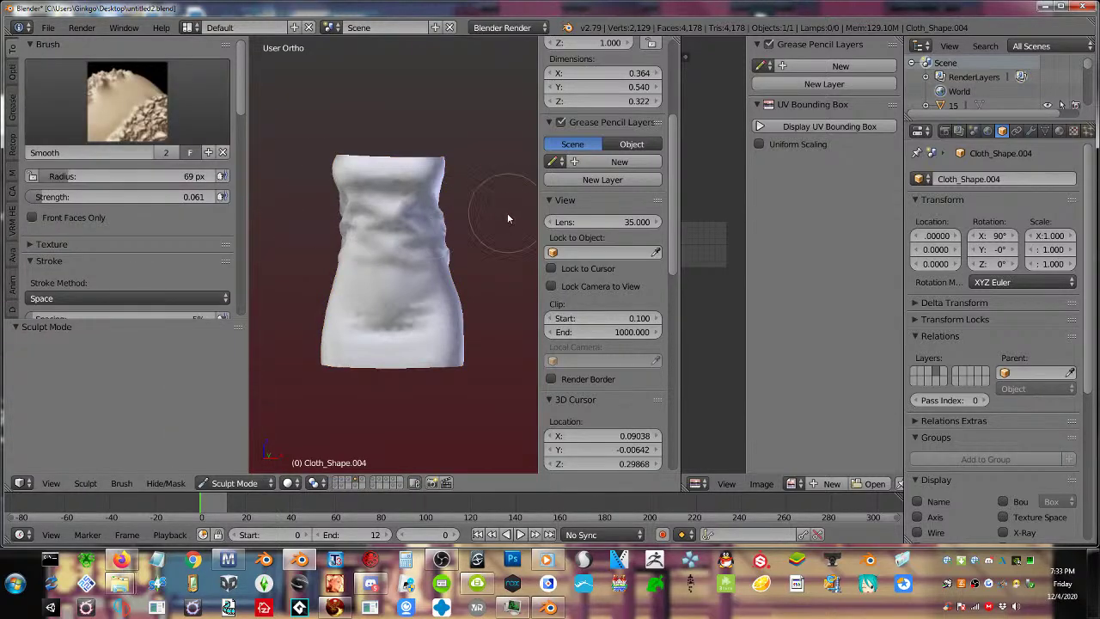
pyautogui.moveTo(420, 242); pyautogui.dragTo(505, 244, button='middle')
pyautogui.moveTo(402, 241)
pyautogui.mouseDown()
pyautogui.moveTo(373, 220)
pyautogui.moveTo(416, 199)
pyautogui.moveTo(403, 229)
pyautogui.mouseUp()
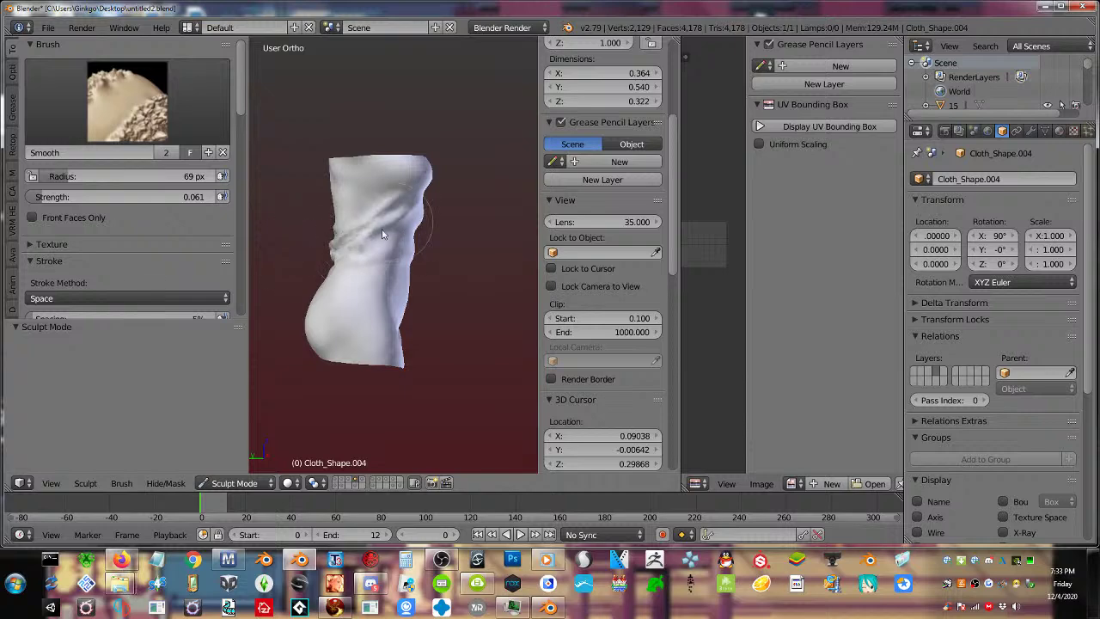
pyautogui.moveTo(382, 232); pyautogui.dragTo(448, 237, button='middle')
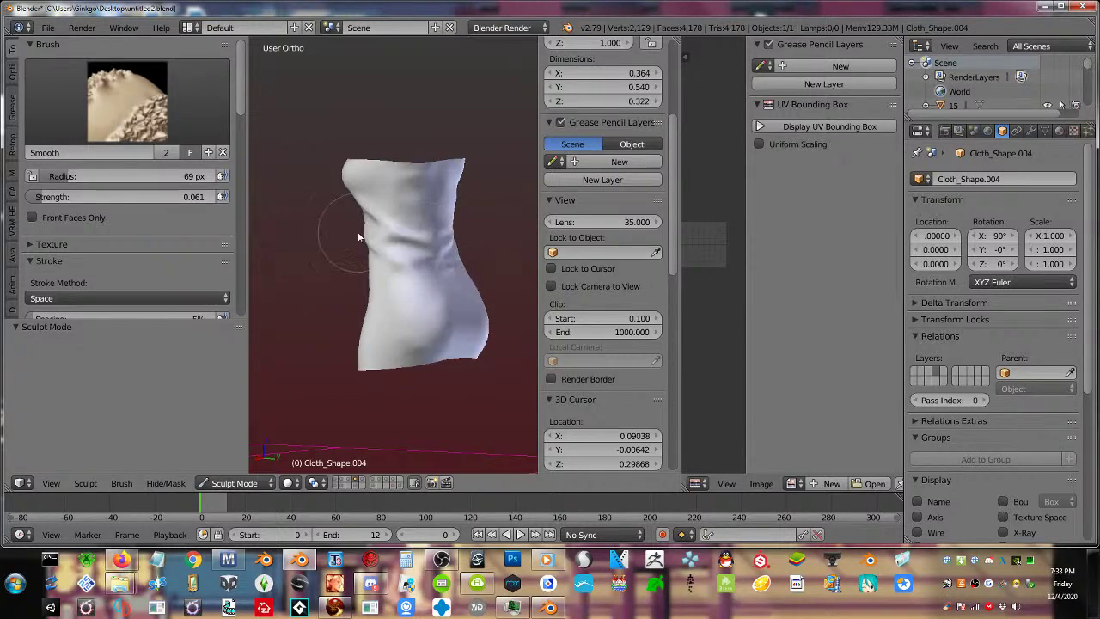
pyautogui.moveTo(363, 234); pyautogui.dragTo(504, 250, button='middle')
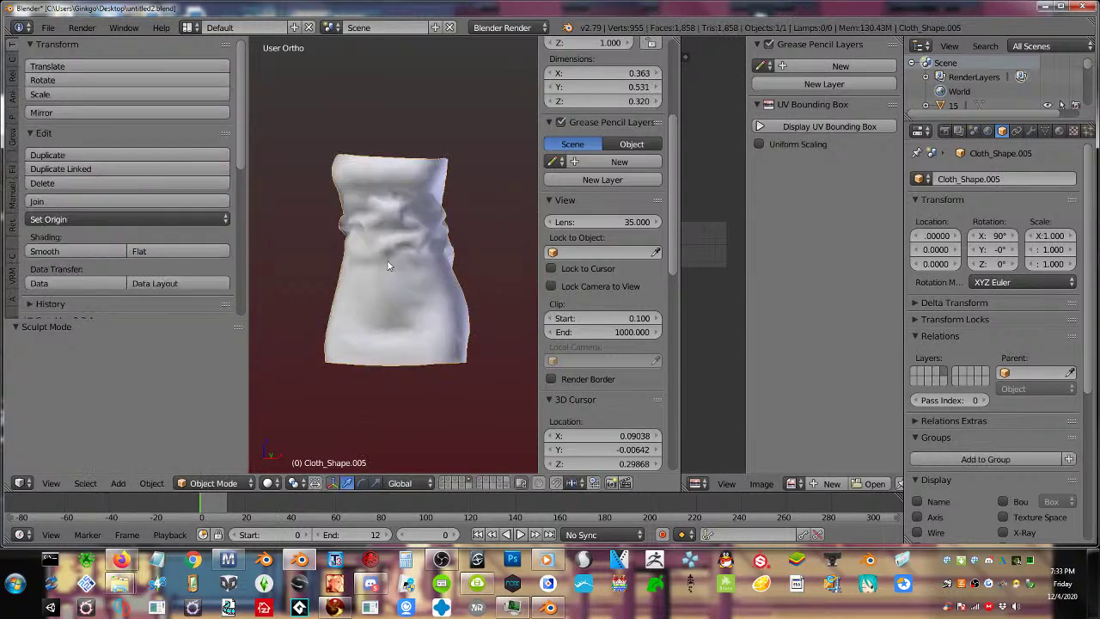
# Examine the triangle mesh of dress Cloth_Shape.005 in Edit Mode and return to Object Mode
pyautogui.press('Tab')
pyautogui.press('a')
pyautogui.press('a')
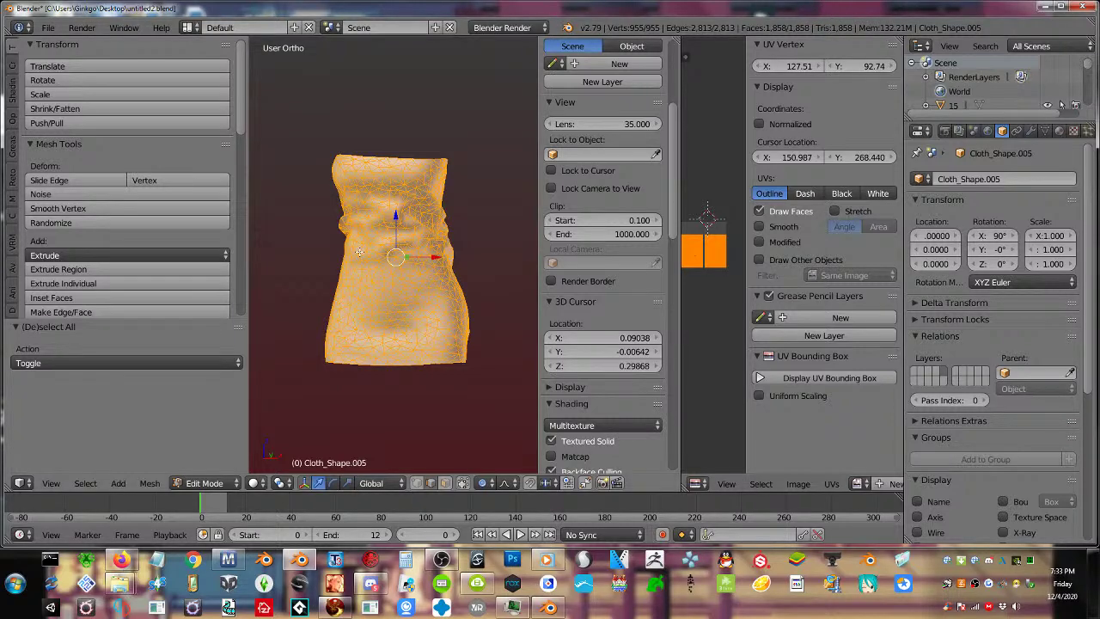
pyautogui.press('Tab')
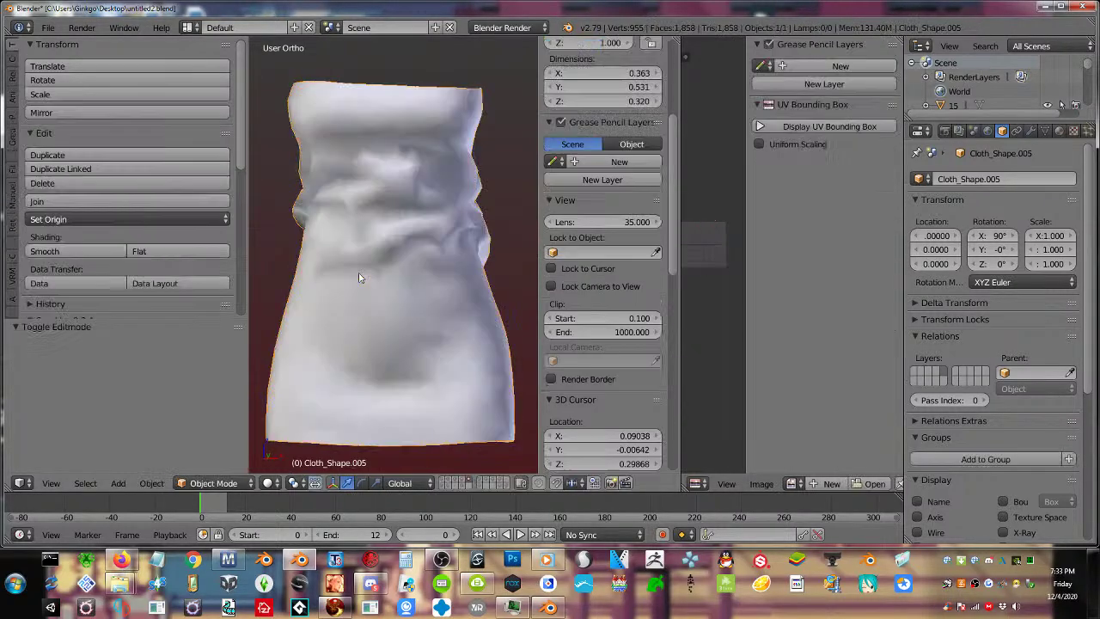
# Smooth the waist folds on the front and sides of Cloth_Shape.005 in Sculpt Mode
pyautogui.click(215, 483)
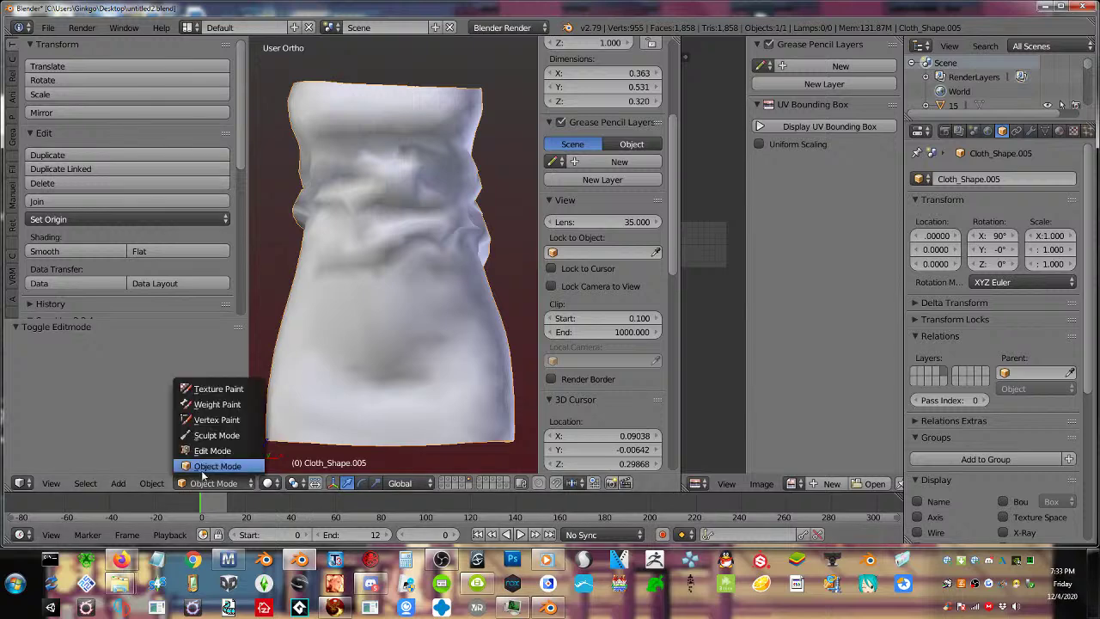
pyautogui.click(210, 434)
pyautogui.moveTo(321, 190); pyautogui.dragTo(434, 180)
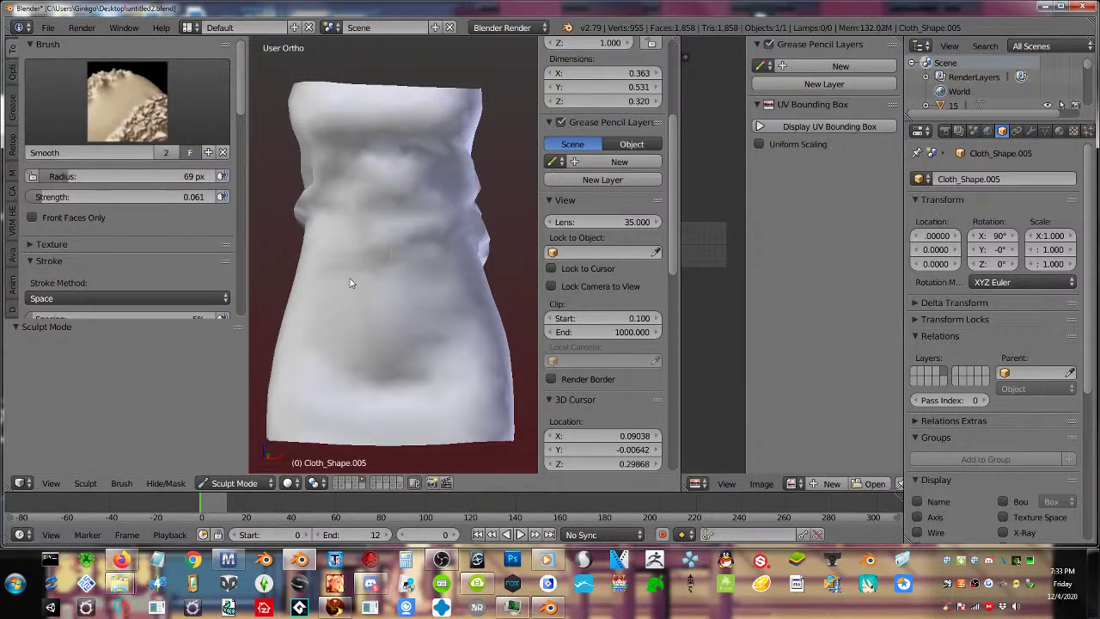
pyautogui.moveTo(351, 278); pyautogui.dragTo(260, 270, button='middle')
pyautogui.moveTo(519, 256)
pyautogui.mouseDown()
pyautogui.moveTo(465, 228)
pyautogui.moveTo(451, 260)
pyautogui.mouseUp()
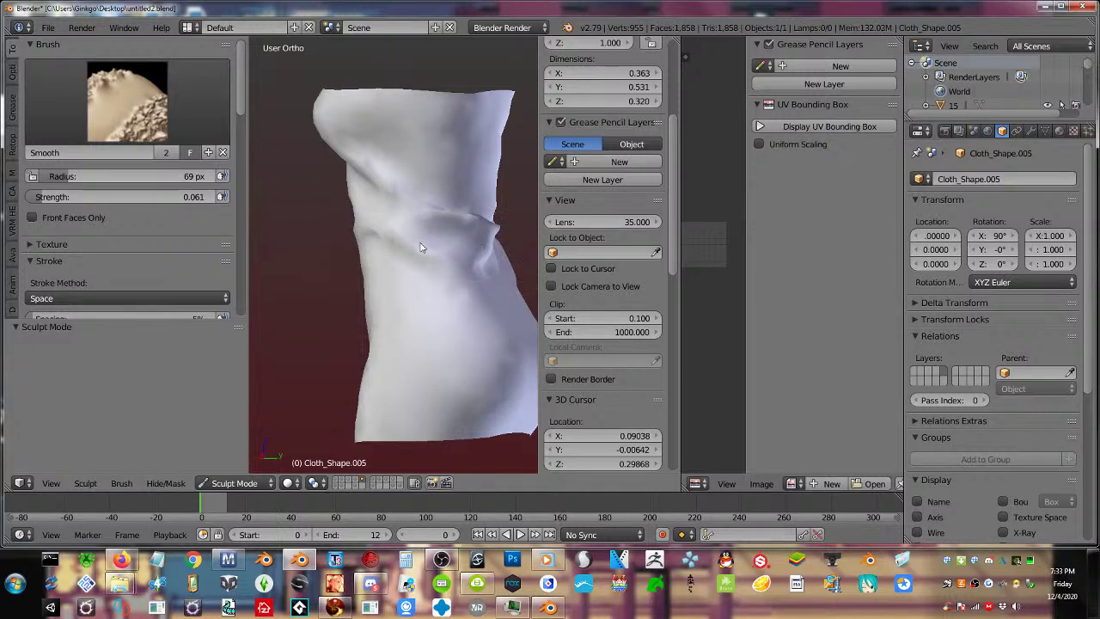
pyautogui.moveTo(420, 247); pyautogui.dragTo(481, 250, button='middle')
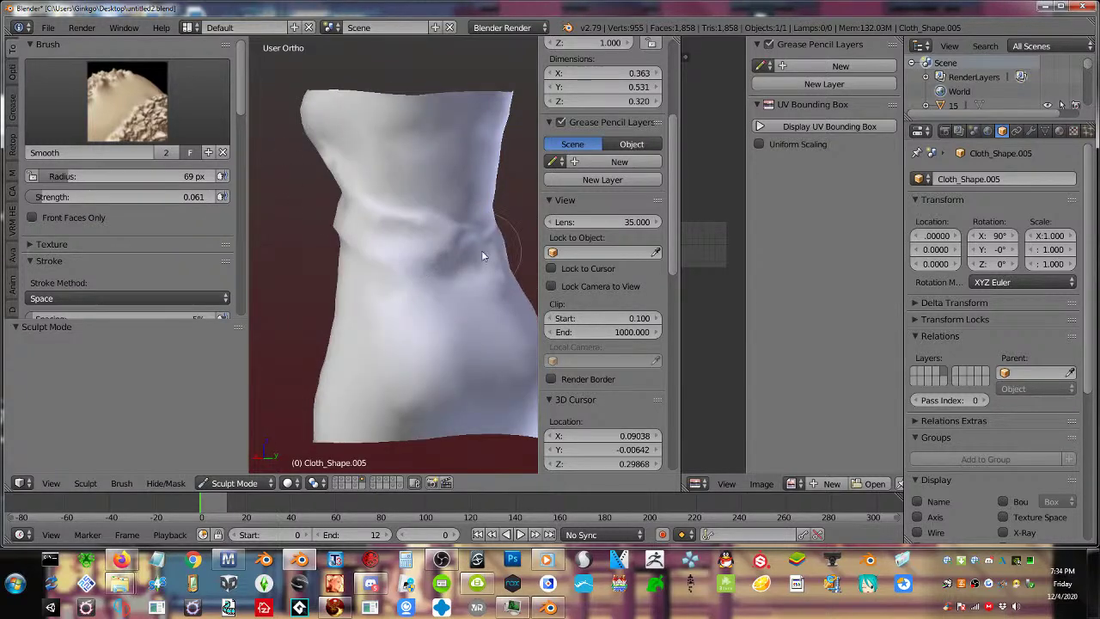
pyautogui.moveTo(391, 301); pyautogui.dragTo(270, 290, button='middle')
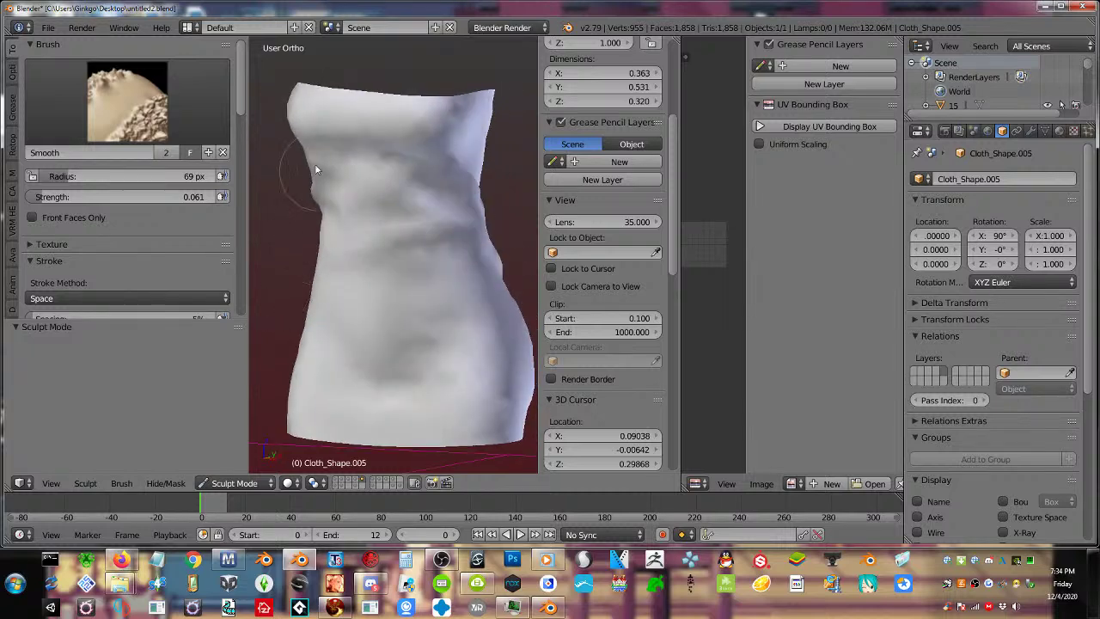
pyautogui.moveTo(357, 312); pyautogui.dragTo(385, 299, button='middle')
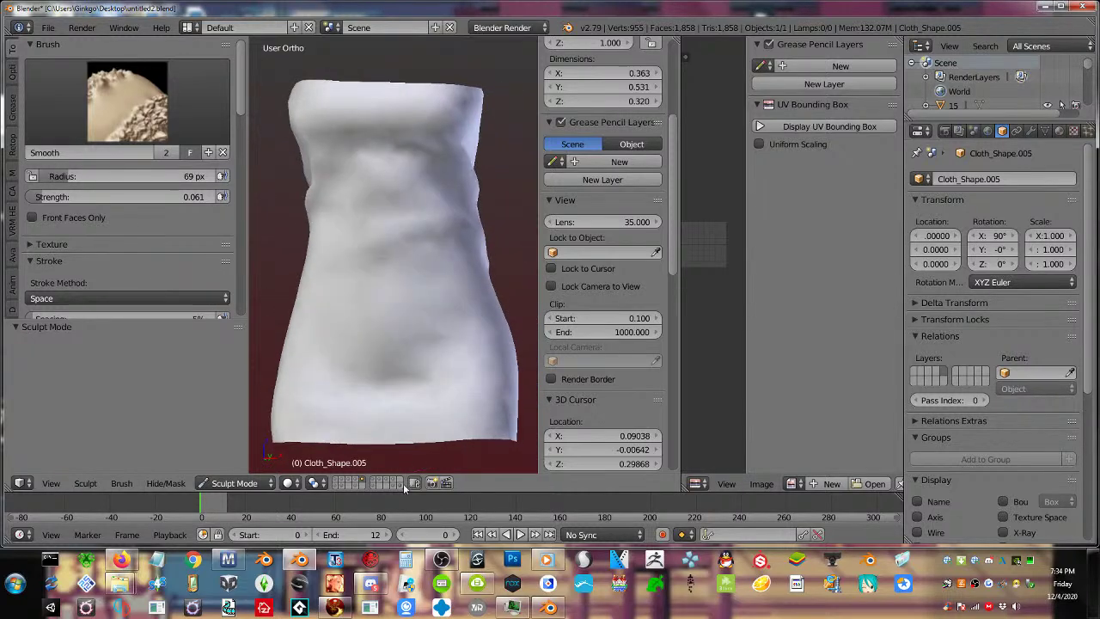
# Compare the folds on the smoothed dresses 15 and Cloth_Shape.004, including the triangle mesh of Cloth_Shape.004 in Edit Mode
pyautogui.click(356, 479)
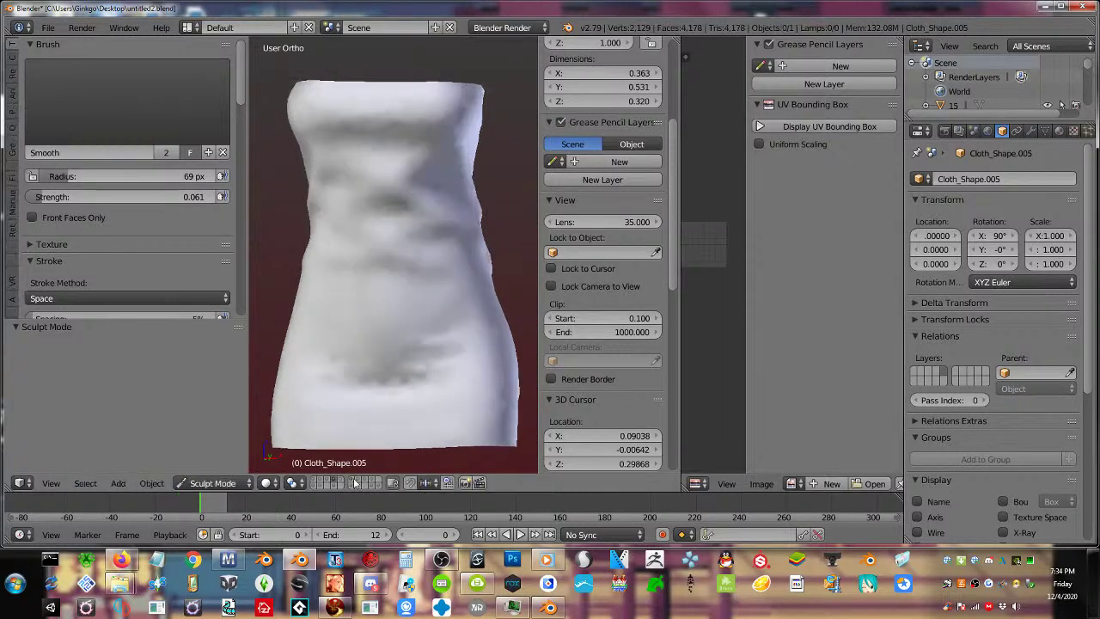
pyautogui.rightClick(411, 257)
pyautogui.press('Tab')
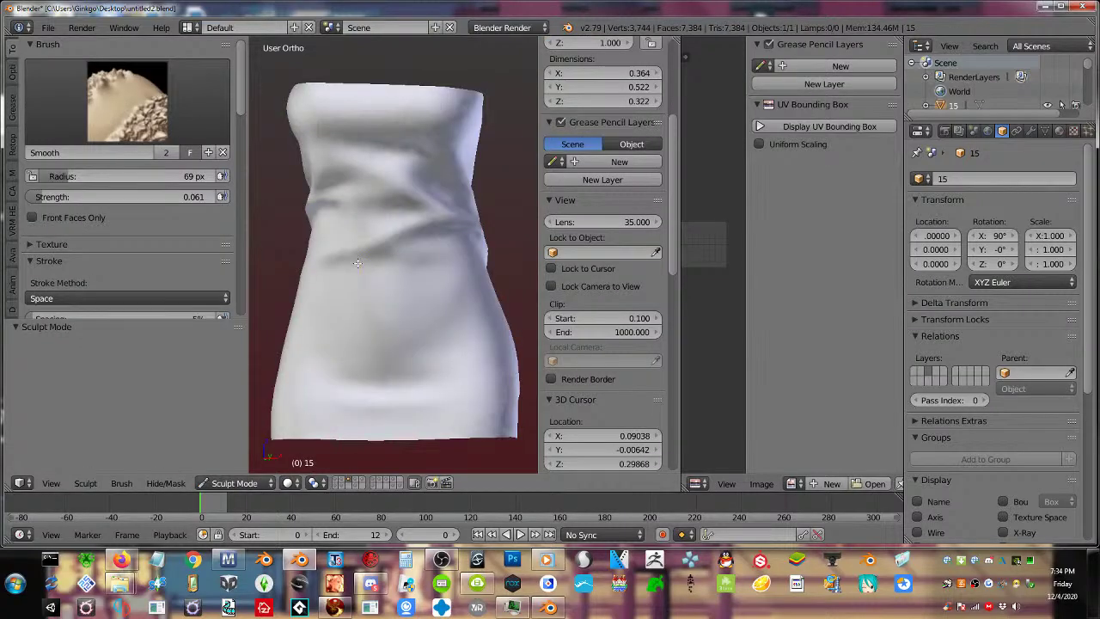
pyautogui.press('Tab')
pyautogui.press('Tab')
pyautogui.press('2')
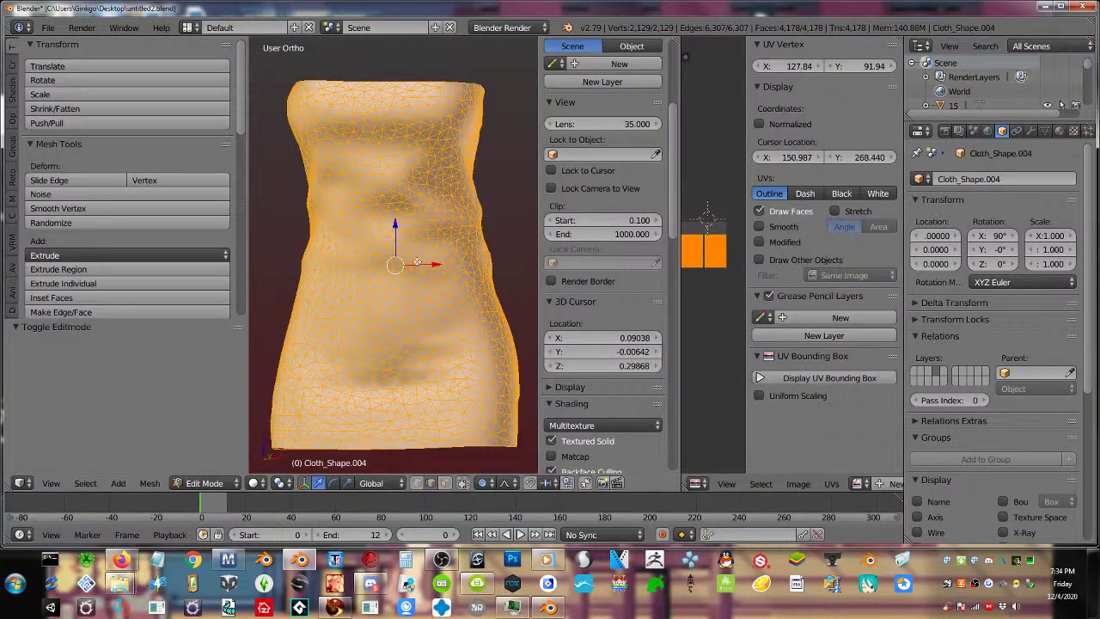
pyautogui.press('1')
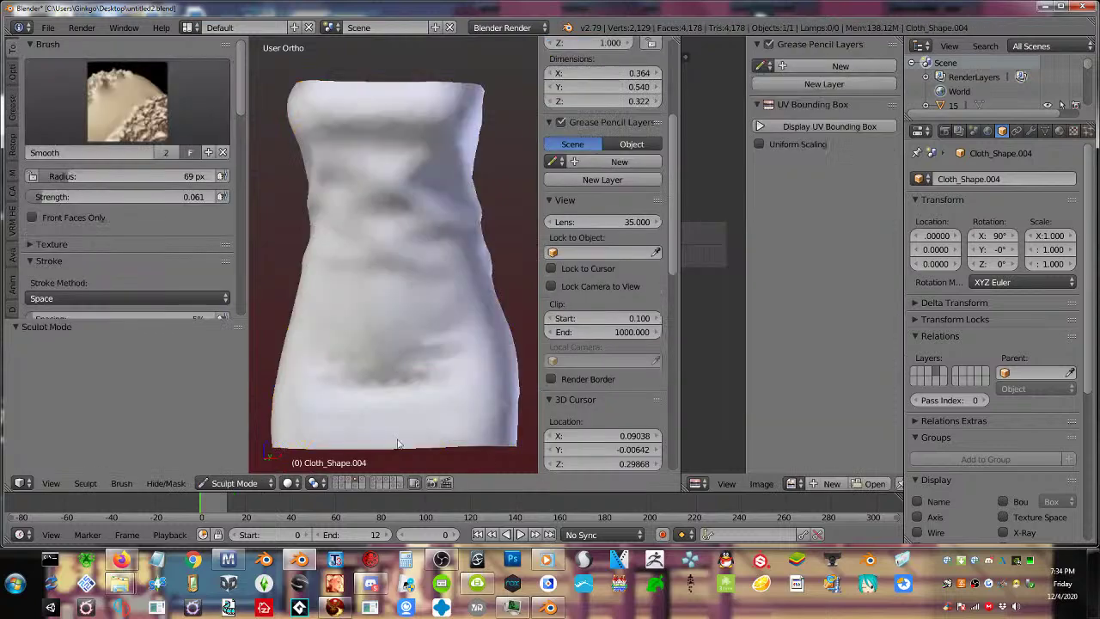
# Show the layer of Cloth_Shape.005 and examine its triangle mesh in Edit Mode for comparison
pyautogui.press('5')
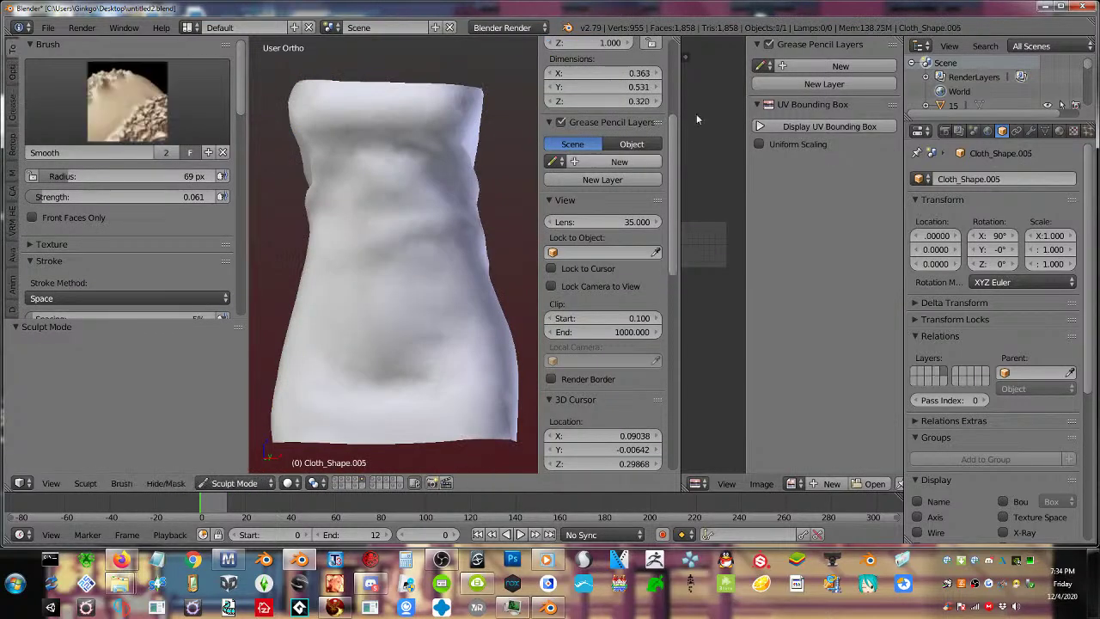
pyautogui.press('Tab')
pyautogui.press('Tab')
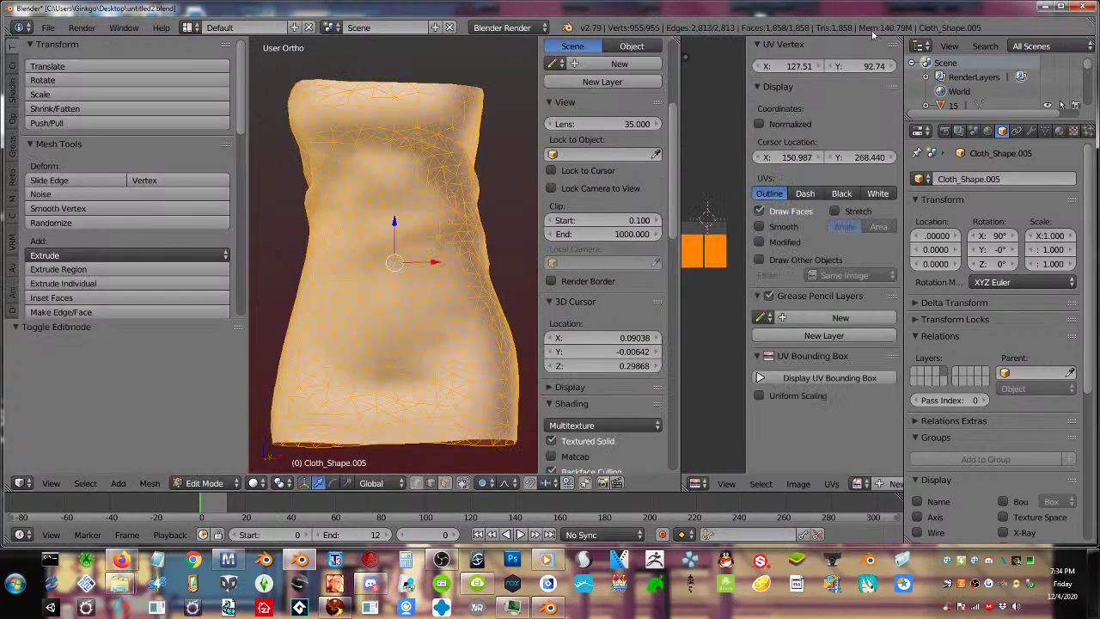
pyautogui.hotkey('ctrl', 'Tab')
pyautogui.scroll(-2, 436, 265)
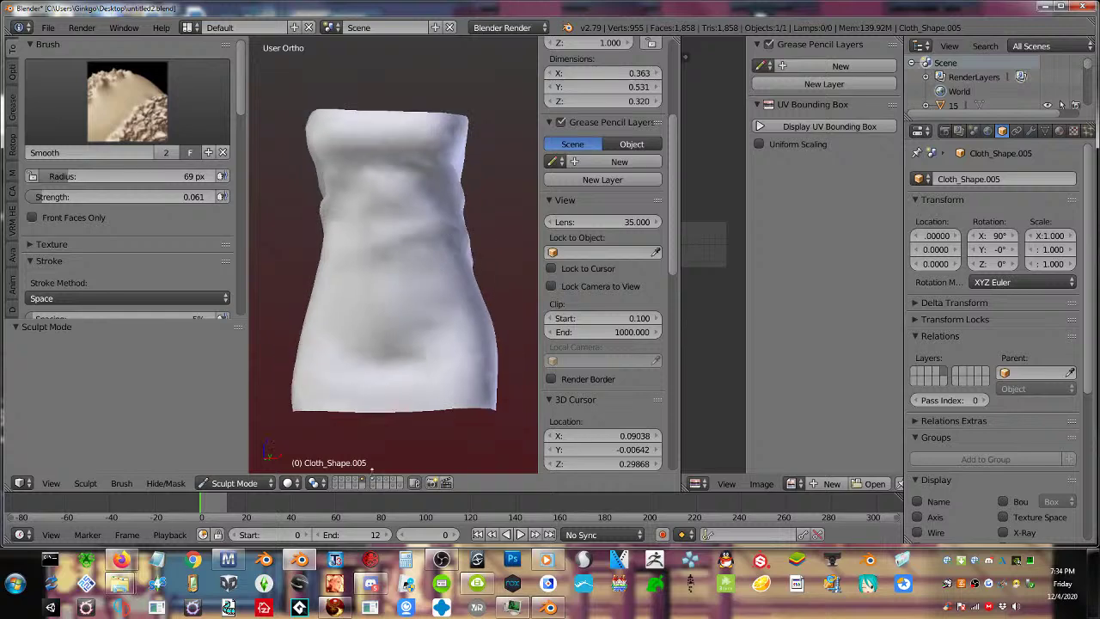
# Show only the layer of dress Cloth_Shape.006, select the dress, and examine its dense triangle mesh in Edit Mode
pyautogui.click(374, 480)
pyautogui.click(361, 487)
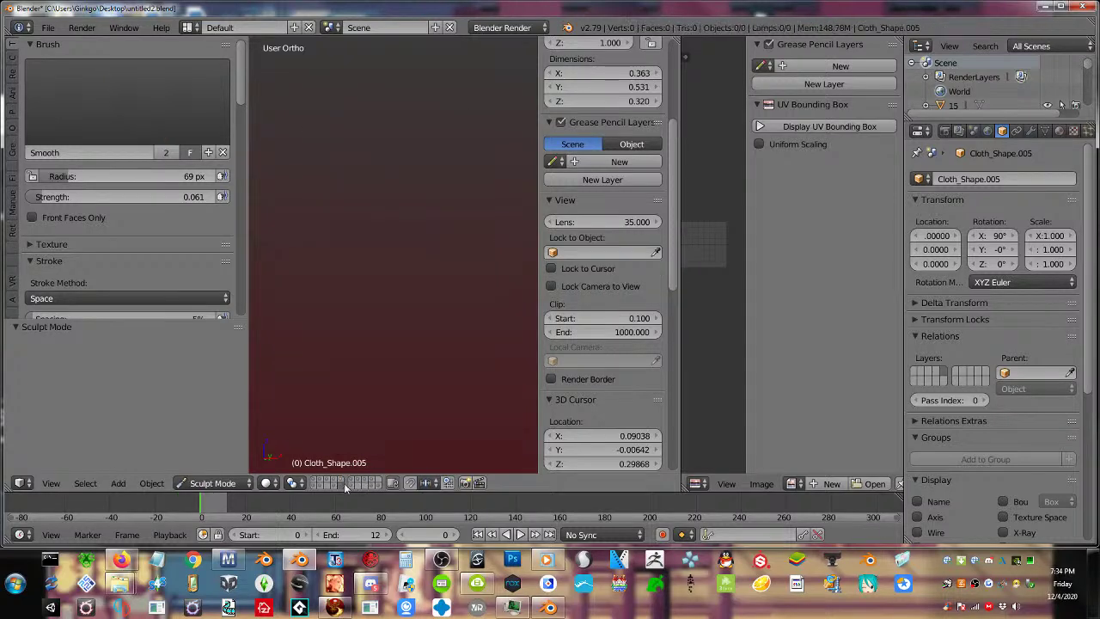
pyautogui.click(355, 486)
pyautogui.rightClick(433, 215)
pyautogui.press('Tab')
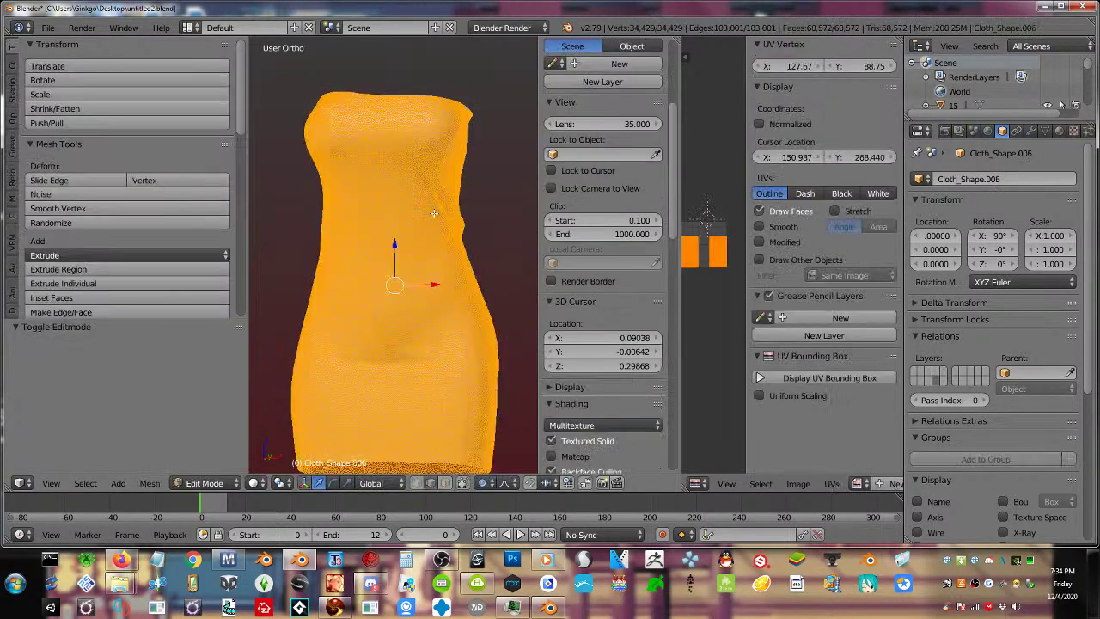
pyautogui.scroll(1, 434, 223)
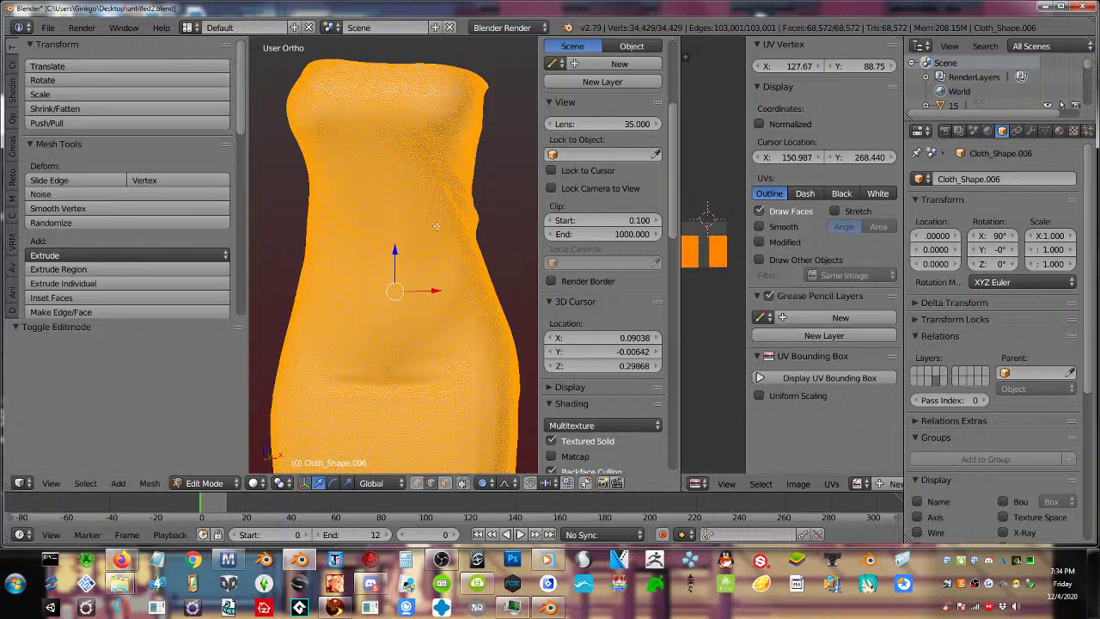
pyautogui.press('Tab')
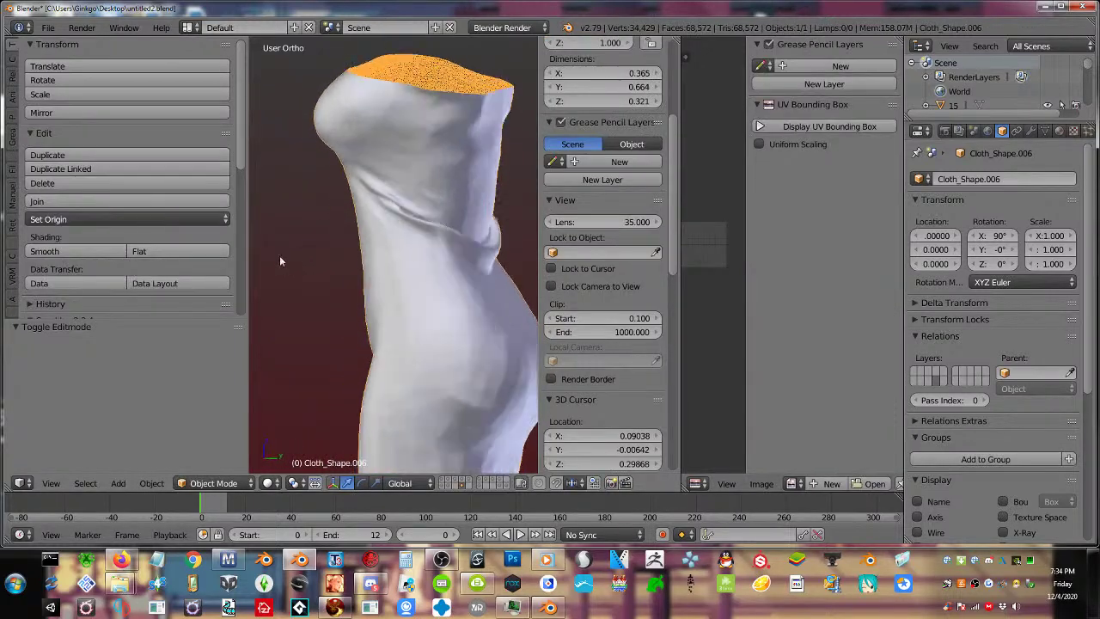
# Smooth the waist folds on the back and side of Cloth_Shape.006 in Sculpt Mode with the Smooth brush at strength 0.313
pyautogui.click(213, 483)
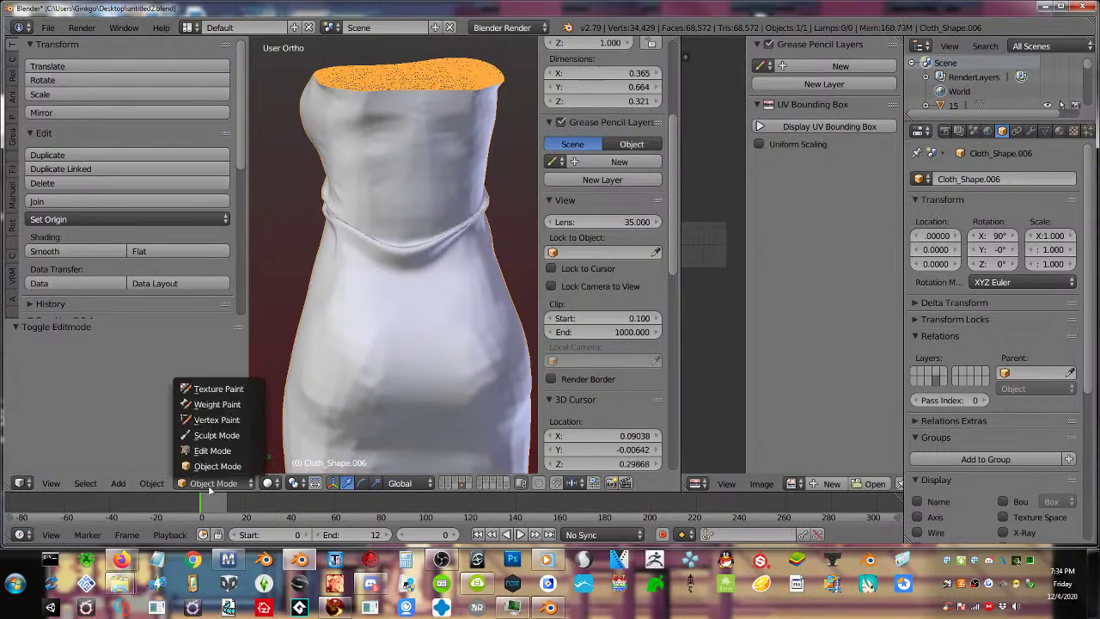
pyautogui.click(209, 438)
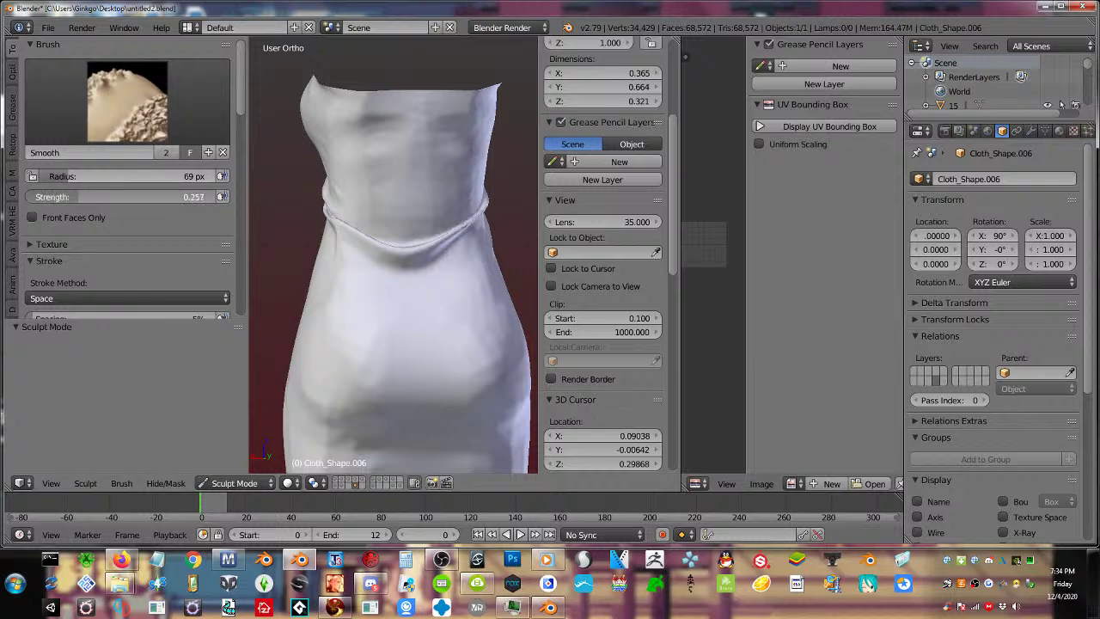
pyautogui.moveTo(78, 196); pyautogui.dragTo(89, 197)
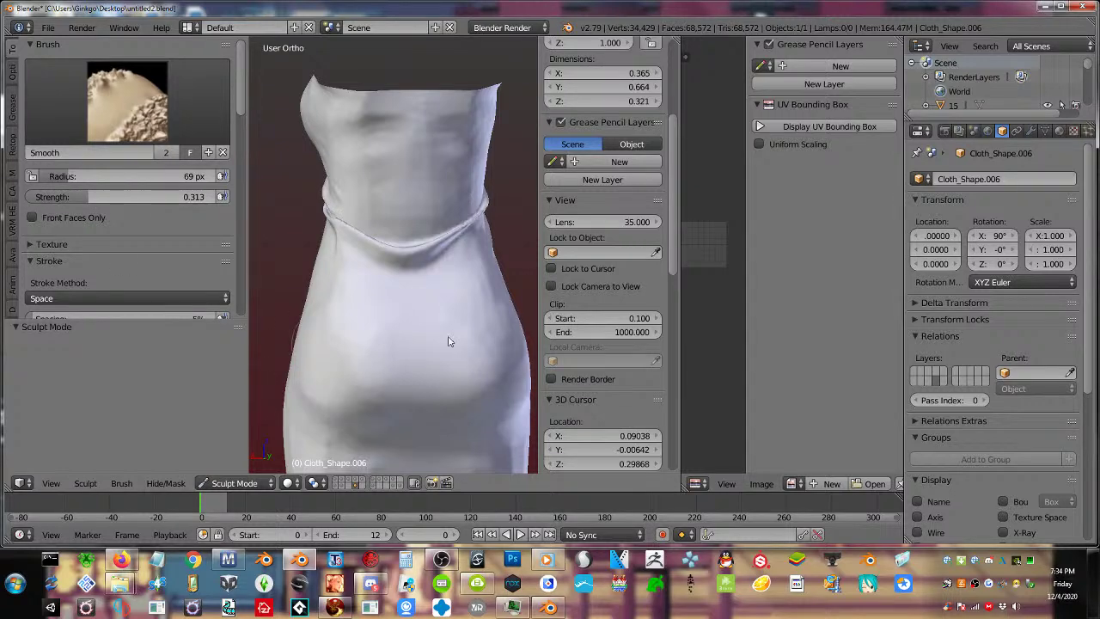
pyautogui.moveTo(379, 283); pyautogui.dragTo(321, 294)
pyautogui.moveTo(321, 294)
pyautogui.mouseDown(button='middle')
pyautogui.moveTo(410, 287)
pyautogui.moveTo(425, 252)
pyautogui.moveTo(400, 246)
pyautogui.mouseUp(button='middle')
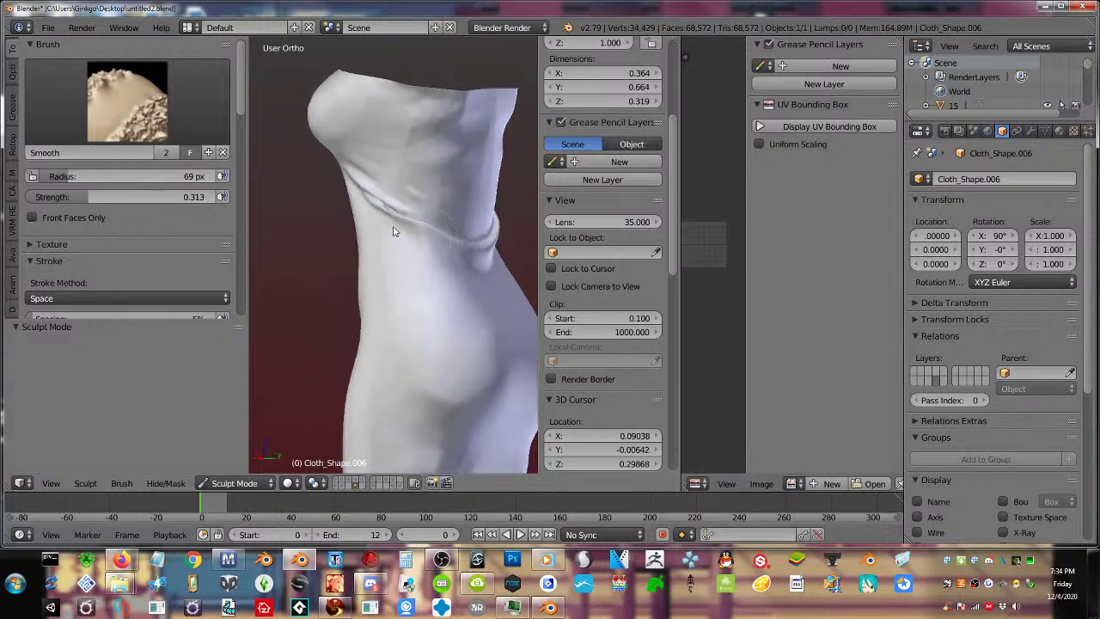
pyautogui.moveTo(523, 179); pyautogui.dragTo(468, 200)
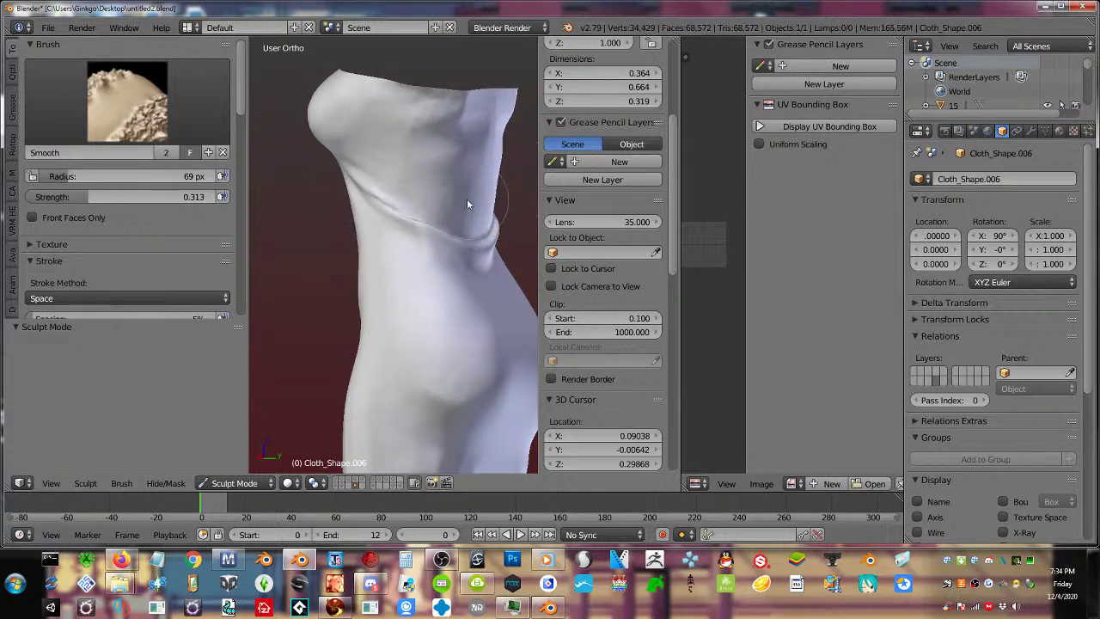
pyautogui.moveTo(466, 200); pyautogui.dragTo(419, 340, button='middle')
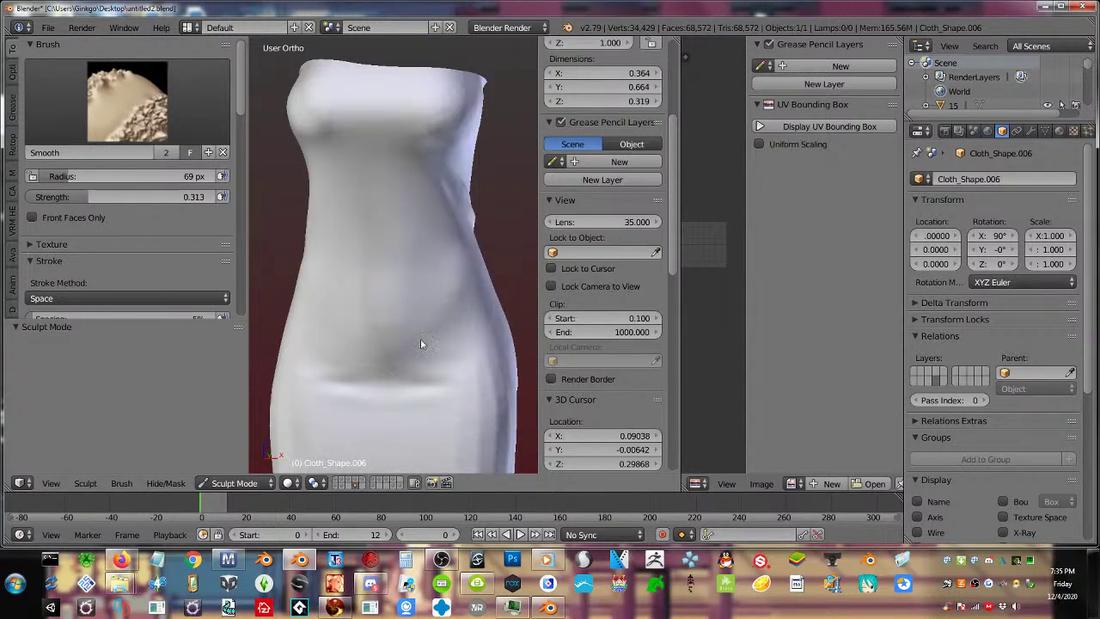
pyautogui.scroll(-4, 468, 397)
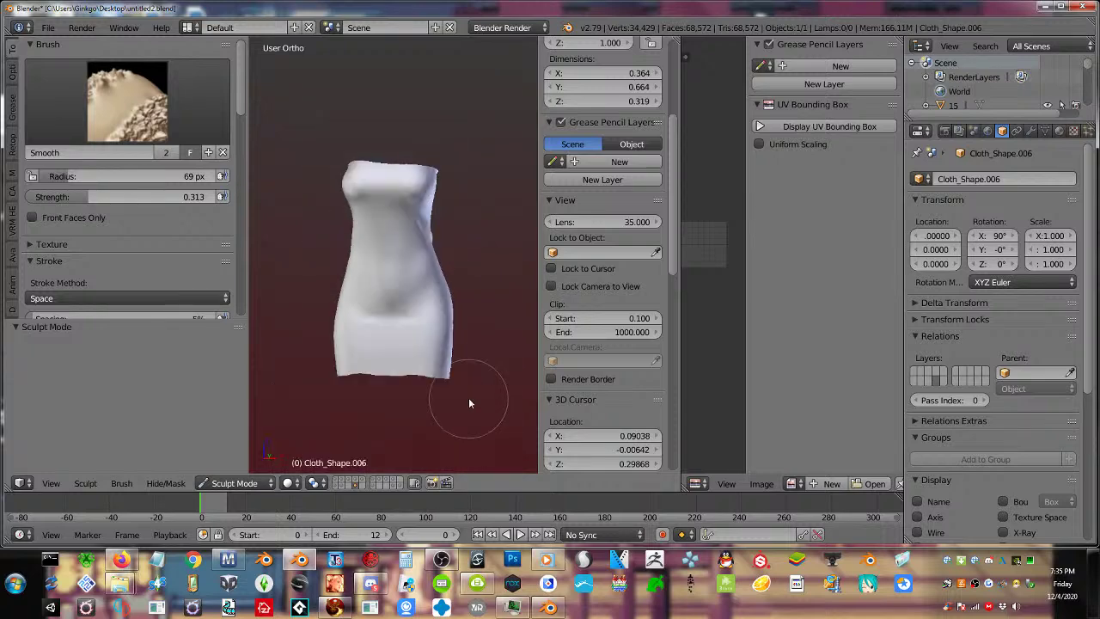
pyautogui.moveTo(469, 397); pyautogui.dragTo(453, 340, button='middle')
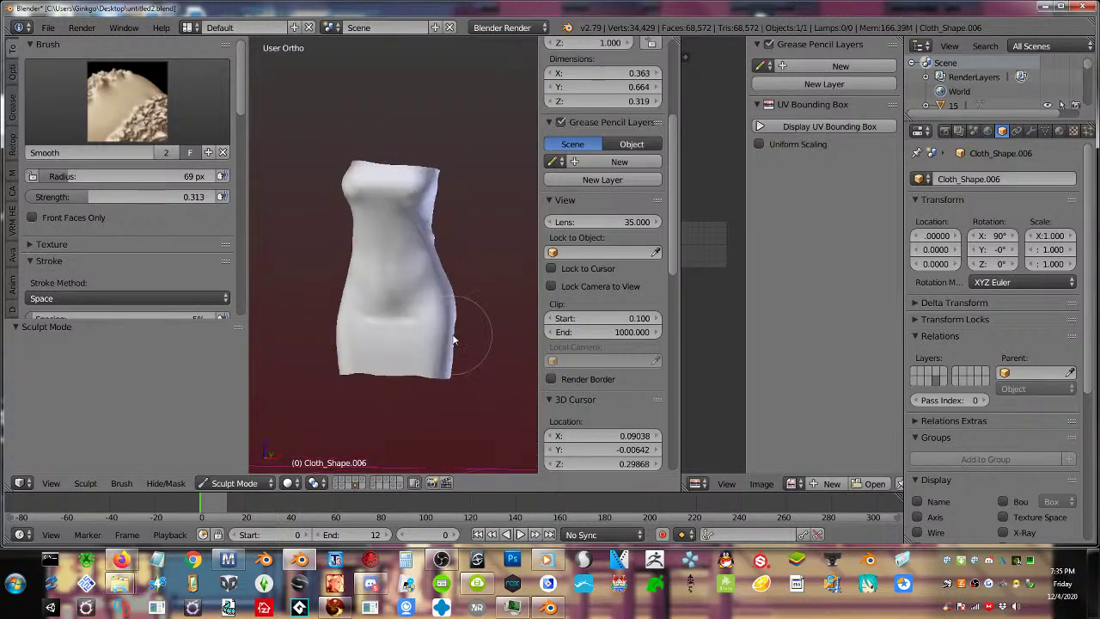
pyautogui.scroll(2, 453, 335)
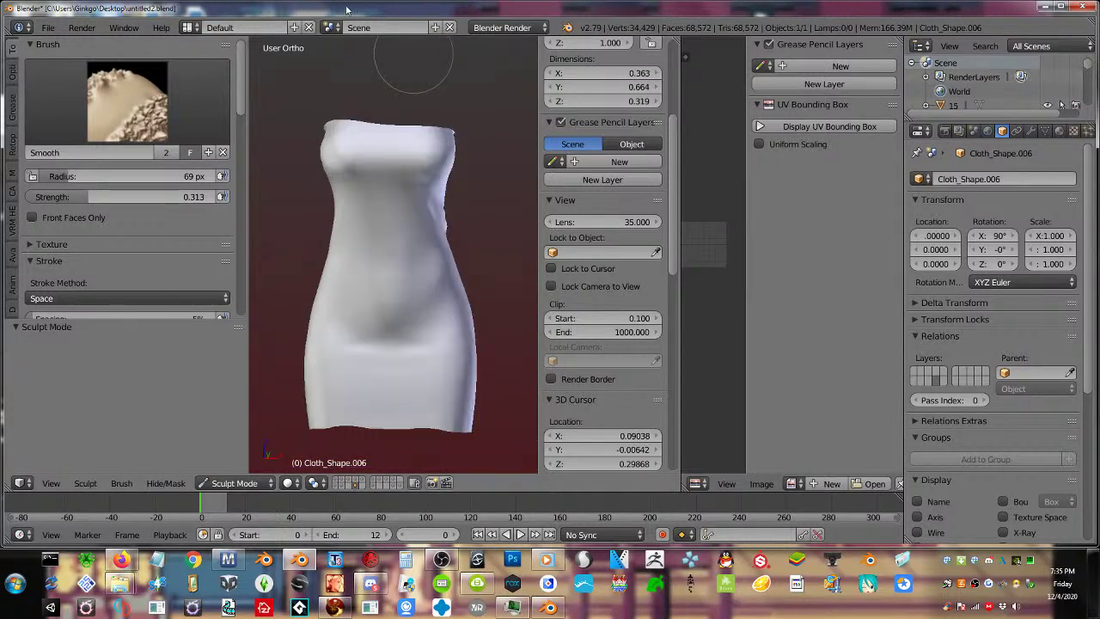
# Move the Blender window beside the live stream chat so both the dress and the chat are visible
pyautogui.moveTo(346, 10); pyautogui.dragTo(734, 47)
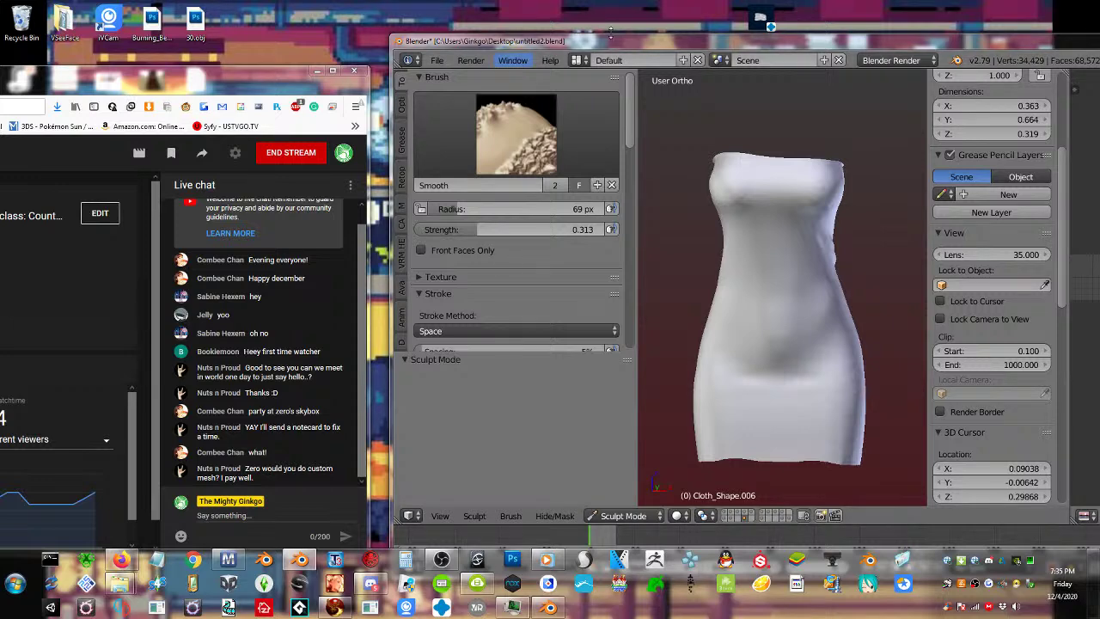
pyautogui.moveTo(611, 46); pyautogui.dragTo(583, 15)
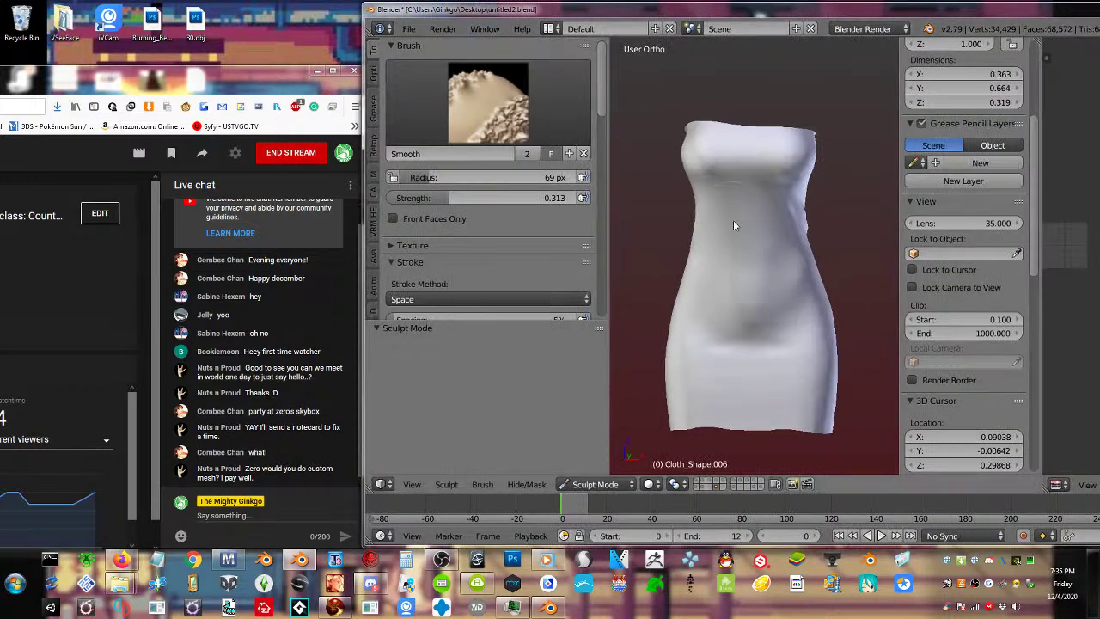
pyautogui.moveTo(739, 298)
pyautogui.mouseDown(button='middle')
pyautogui.moveTo(776, 305)
pyautogui.moveTo(677, 297)
pyautogui.moveTo(862, 302)
pyautogui.moveTo(785, 312)
pyautogui.moveTo(800, 311)
pyautogui.moveTo(784, 283)
pyautogui.moveTo(786, 293)
pyautogui.moveTo(798, 280)
pyautogui.moveTo(799, 305)
pyautogui.mouseUp(button='middle')
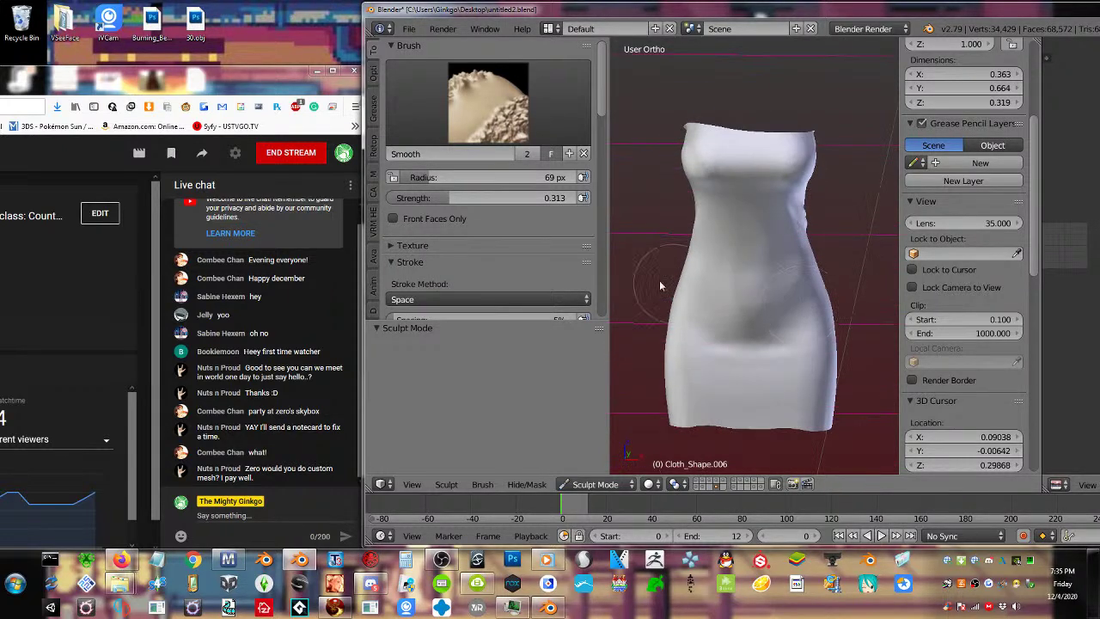
# Try a Crease brush stroke down the front of Cloth_Shape.006 and undo it
pyautogui.click(487, 102)
pyautogui.click(602, 192)
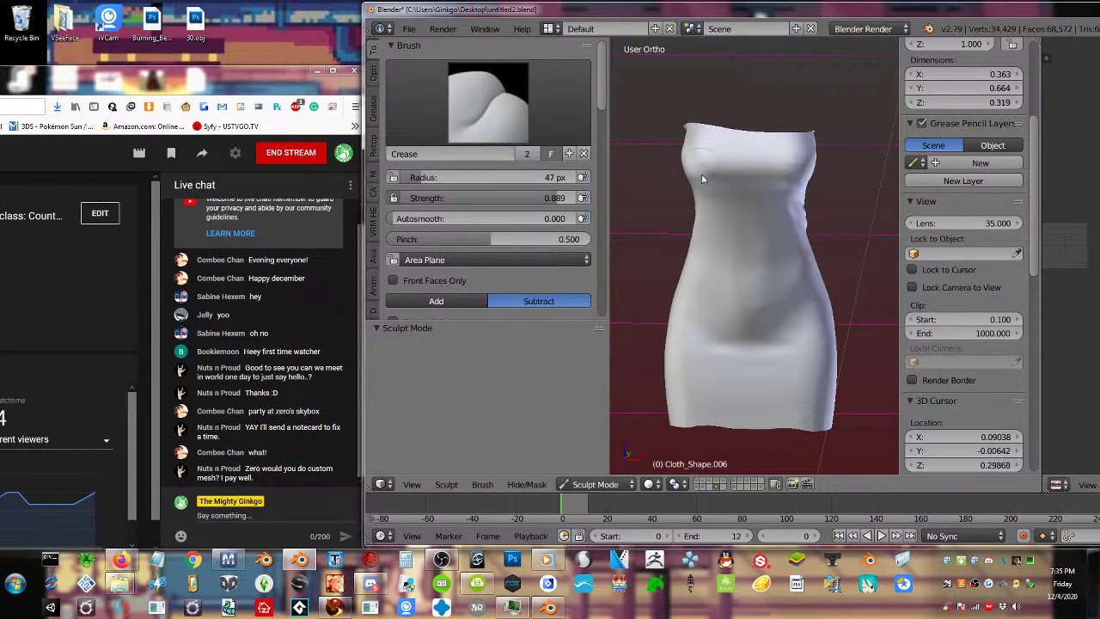
pyautogui.moveTo(701, 179)
pyautogui.mouseDown()
pyautogui.moveTo(739, 167)
pyautogui.moveTo(748, 206)
pyautogui.moveTo(704, 218)
pyautogui.moveTo(763, 298)
pyautogui.moveTo(739, 370)
pyautogui.moveTo(769, 413)
pyautogui.mouseUp()
pyautogui.hotkey('ctrl', 'z')
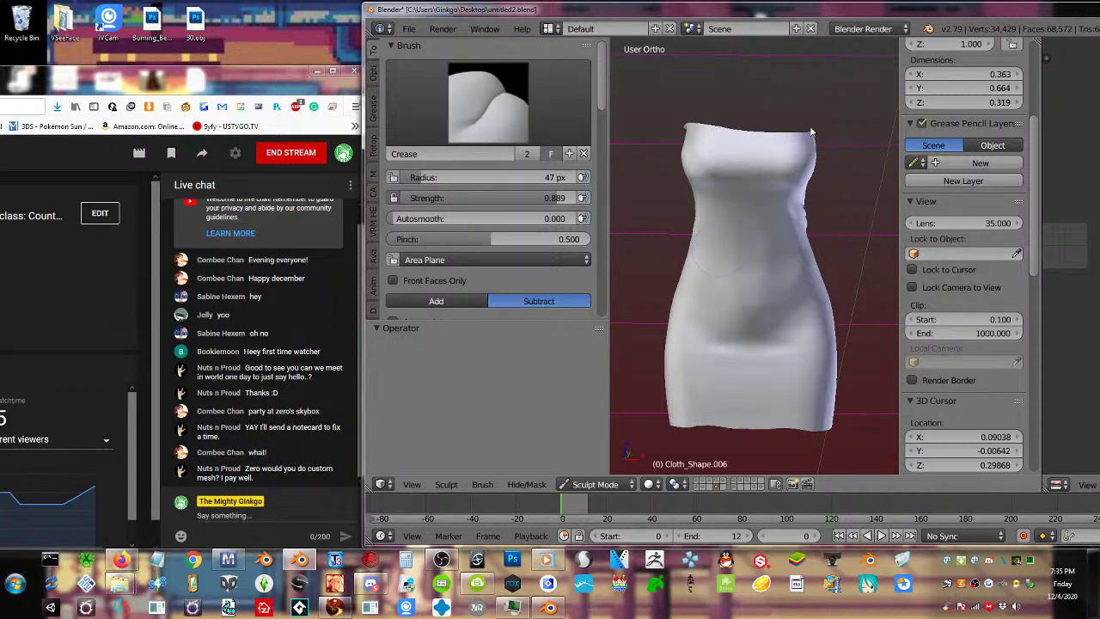
# Shift the Blender window slightly away from the browser to uncover the edge of the live chat
pyautogui.moveTo(783, 159); pyautogui.dragTo(790, 169, button='middle')
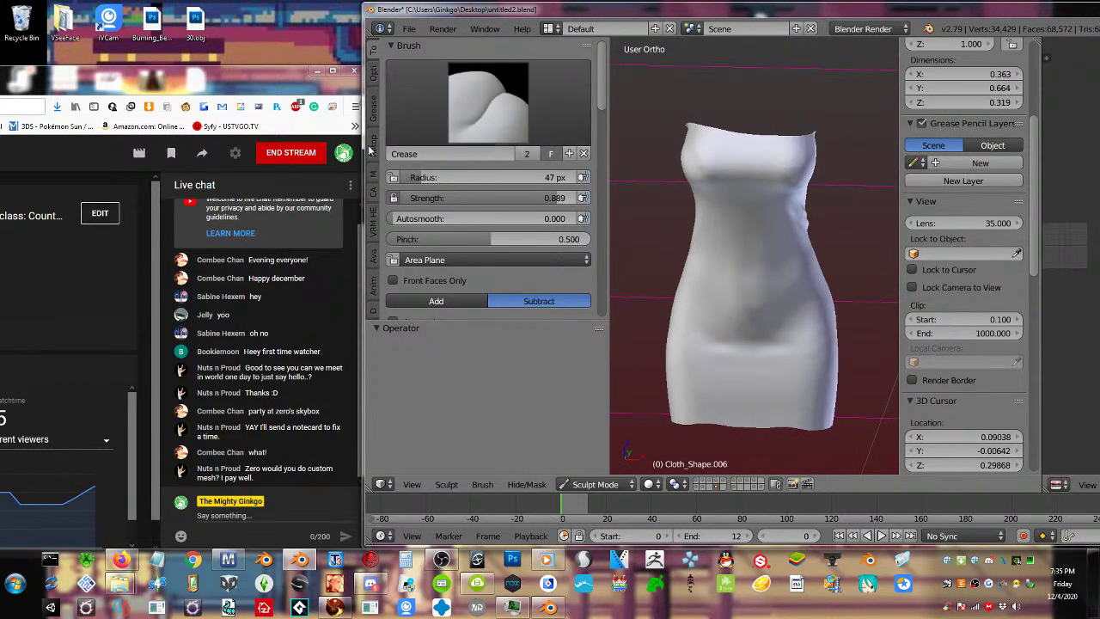
pyautogui.moveTo(361, 146); pyautogui.dragTo(371, 146)
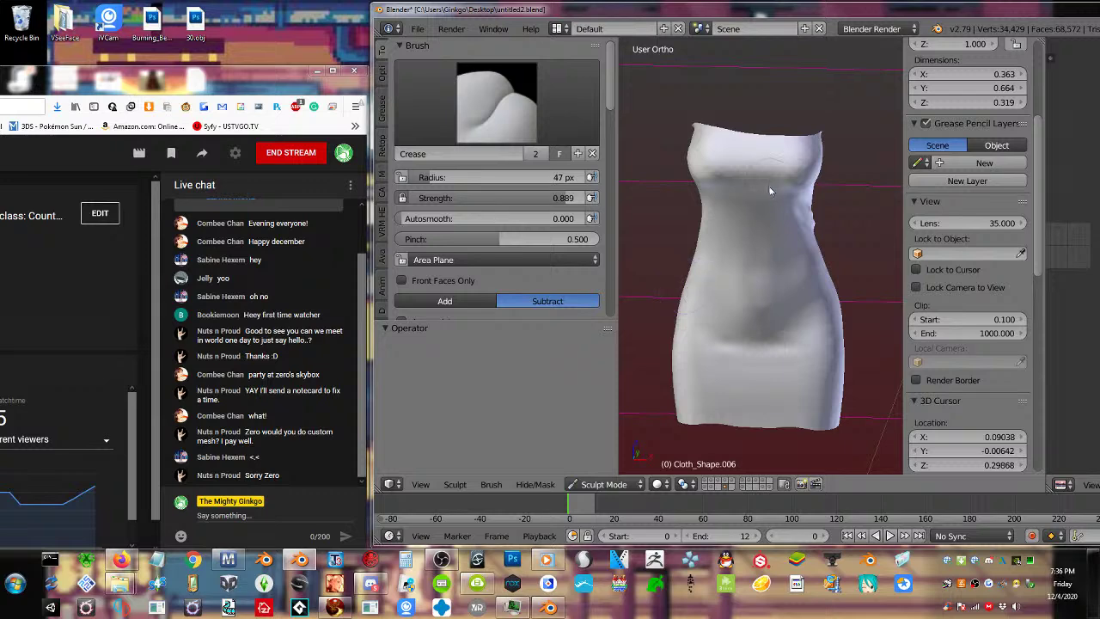
pyautogui.moveTo(770, 191); pyautogui.dragTo(738, 269, button='middle')
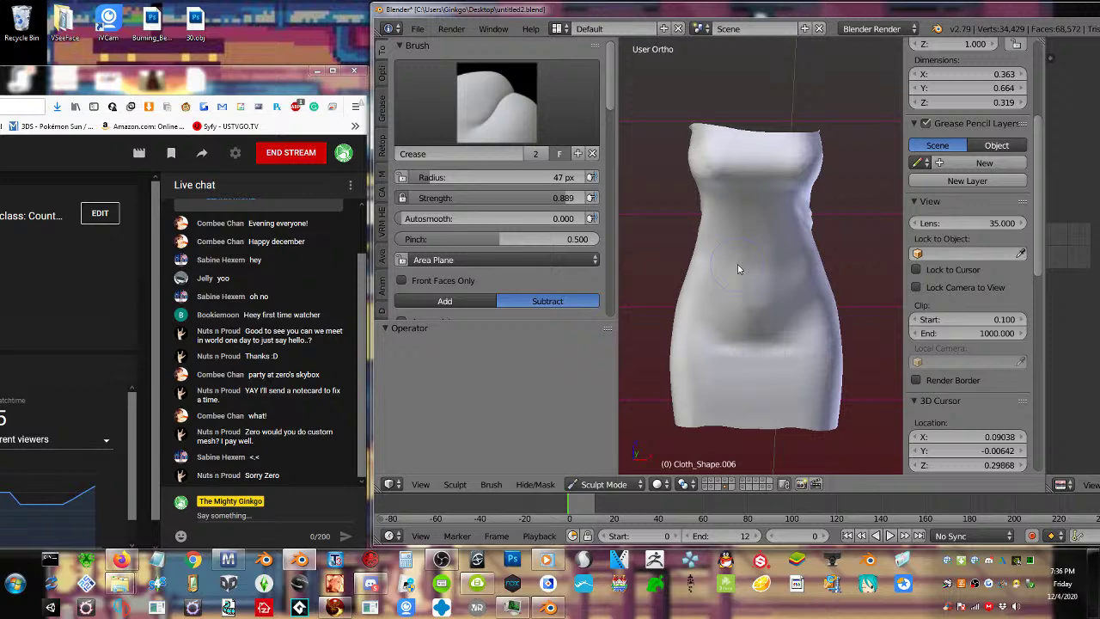
# Switch to the Firestorm viewer and open the avatar's current vampire outfit for editing
pyautogui.click(332, 607)
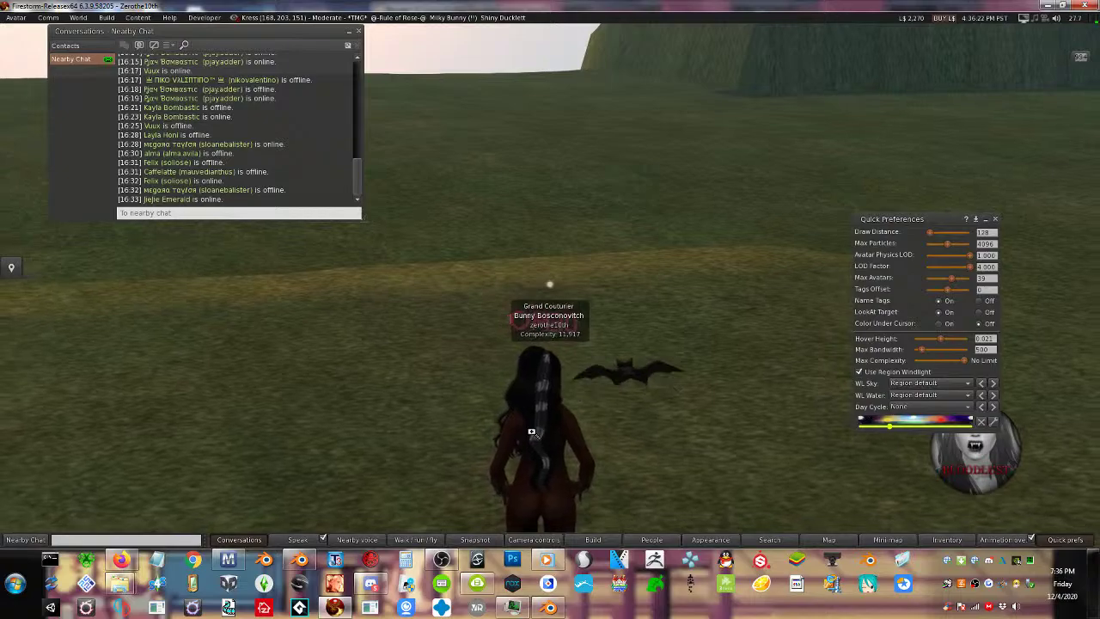
pyautogui.keyDown('alt'); pyautogui.moveTo(530, 430); pyautogui.dragTo(103, 318); pyautogui.keyUp('alt')
pyautogui.keyDown('alt'); pyautogui.moveTo(532, 361); pyautogui.dragTo(533, 291); pyautogui.keyUp('alt')
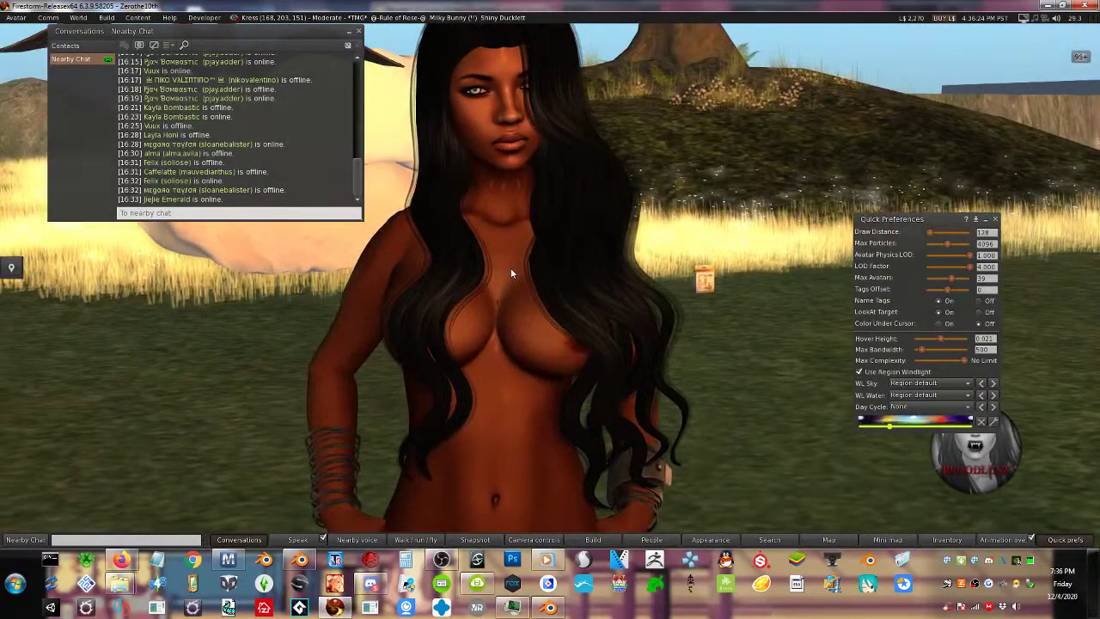
pyautogui.rightClick(511, 267)
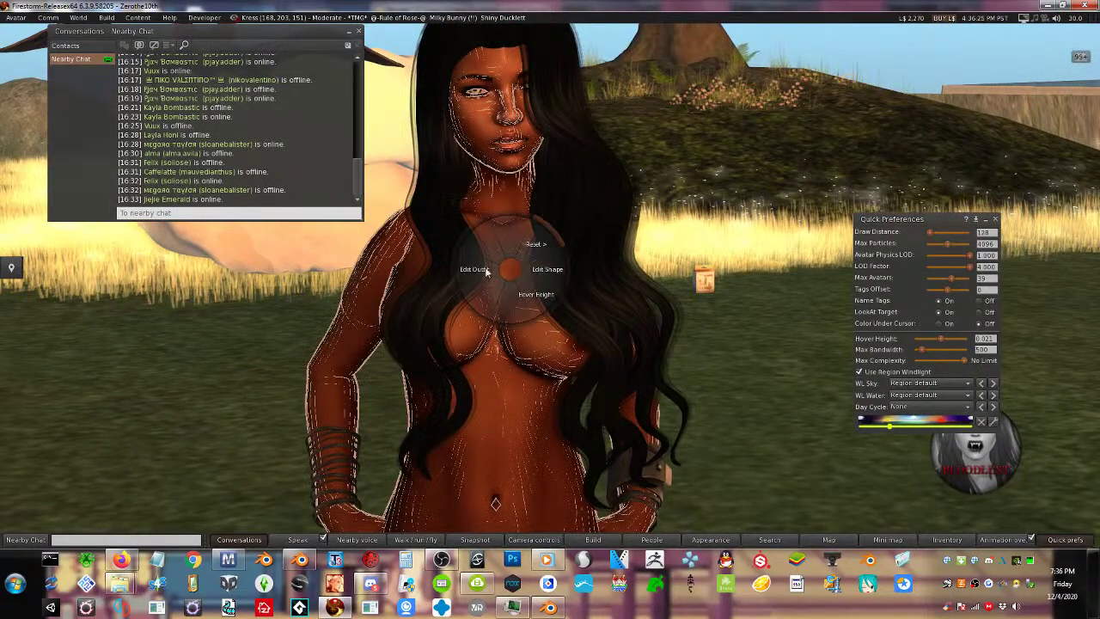
pyautogui.click(474, 270)
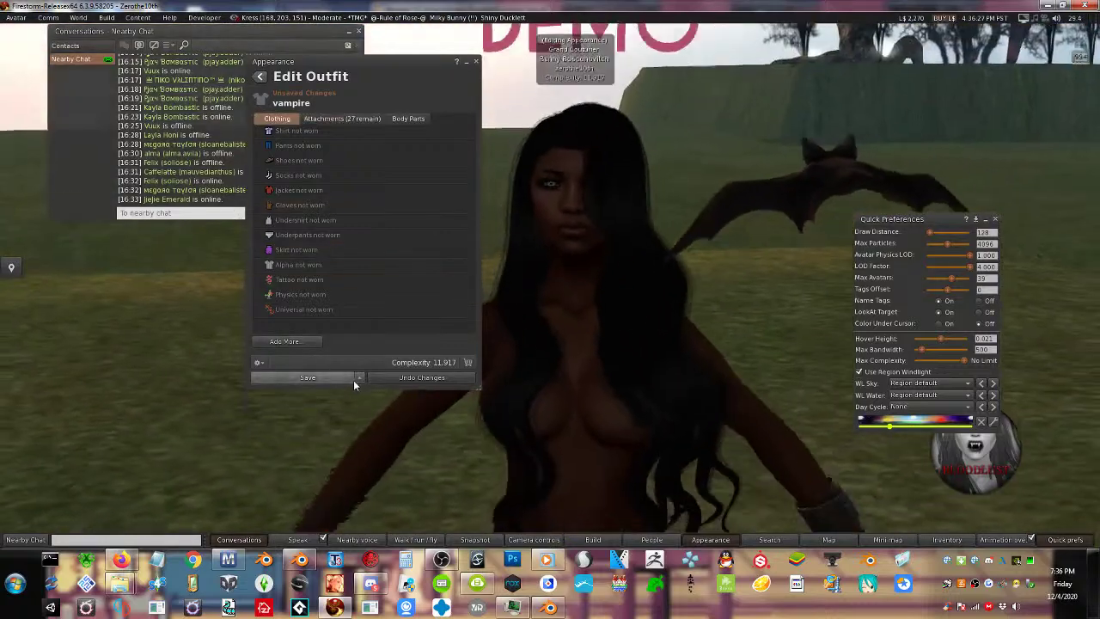
# Save what the avatar is wearing as a new outfit named vampire (new)
pyautogui.click(359, 378)
pyautogui.click(380, 391)
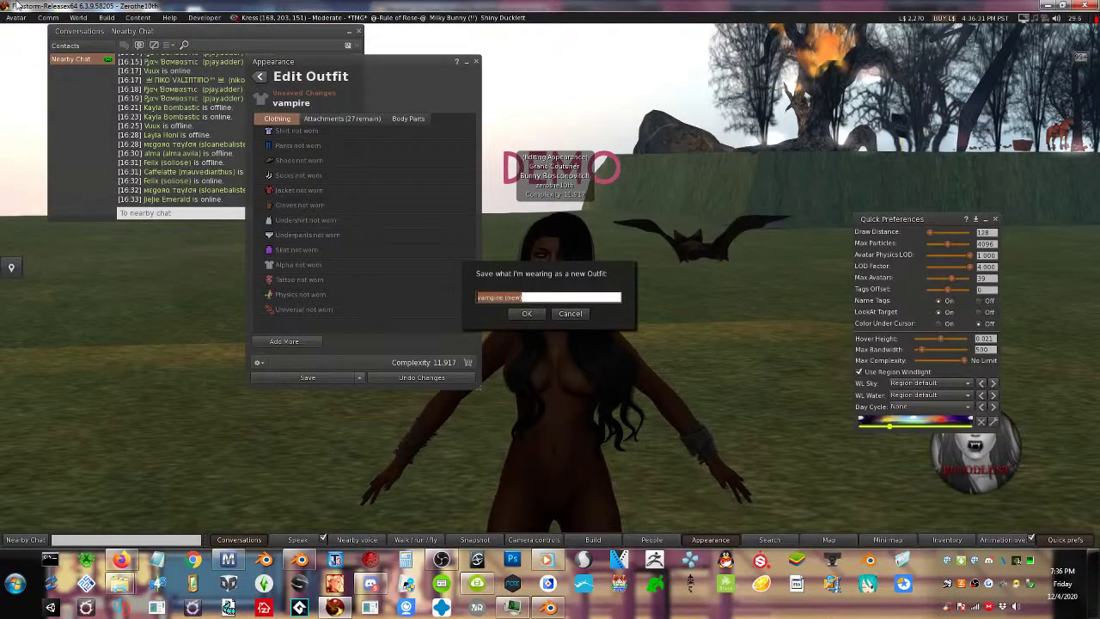
pyautogui.press('Return')
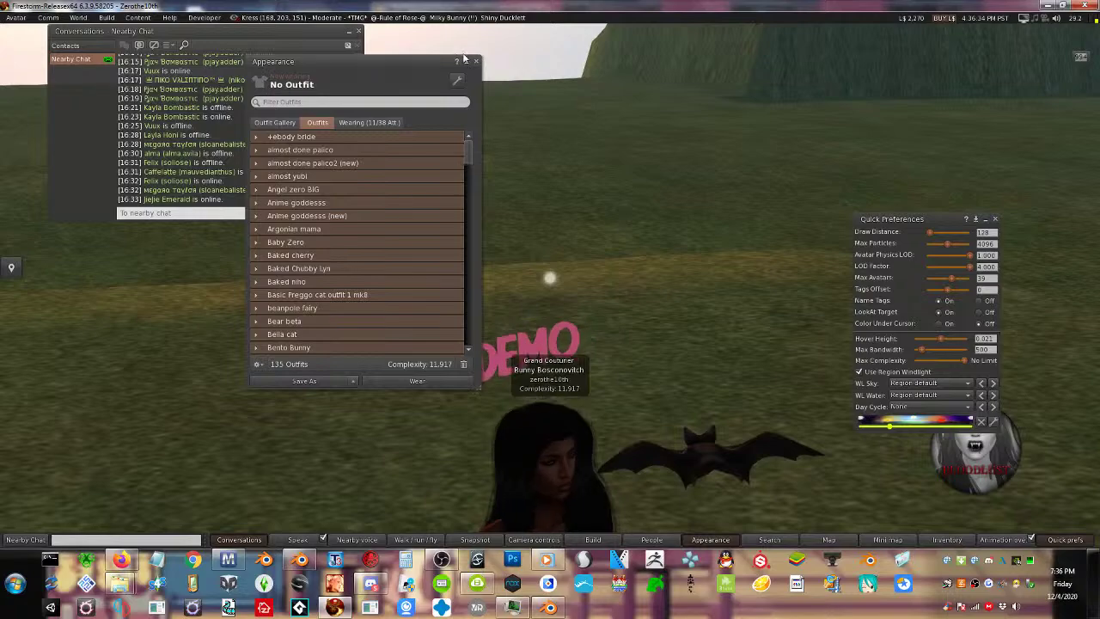
pyautogui.keyDown('alt'); pyautogui.moveTo(533, 501); pyautogui.dragTo(94, 412); pyautogui.keyUp('alt')
pyautogui.keyDown('alt'); pyautogui.moveTo(591, 267); pyautogui.dragTo(557, 250); pyautogui.keyUp('alt')
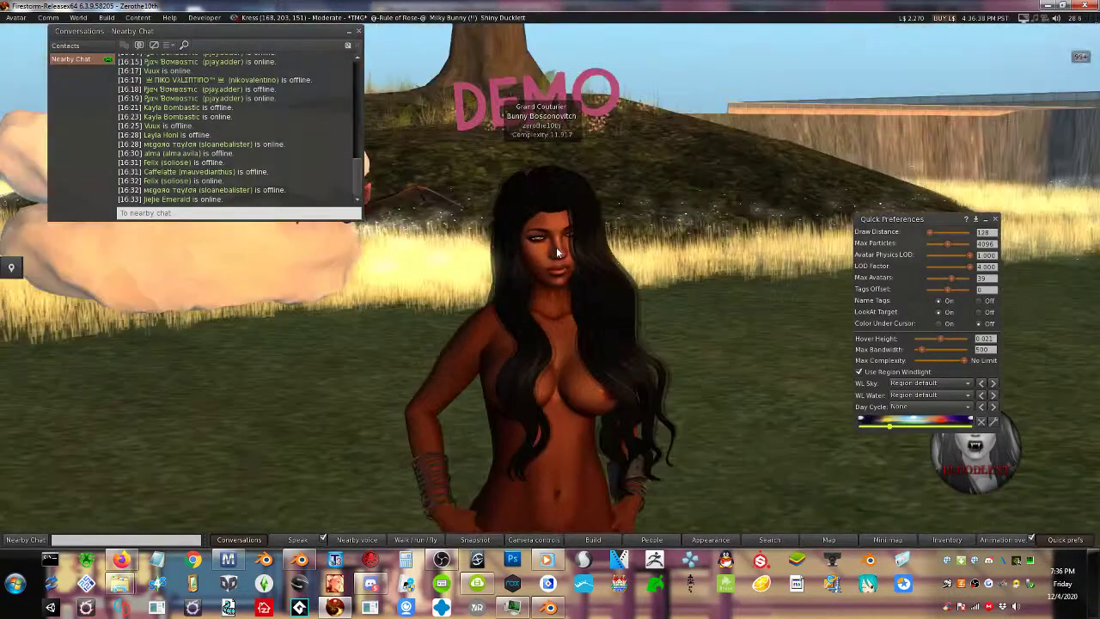
# Restore the Firestorm viewer to a smaller window beside the live chat and close Quick Preferences and Conversations
pyautogui.moveTo(653, 6); pyautogui.dragTo(674, 28)
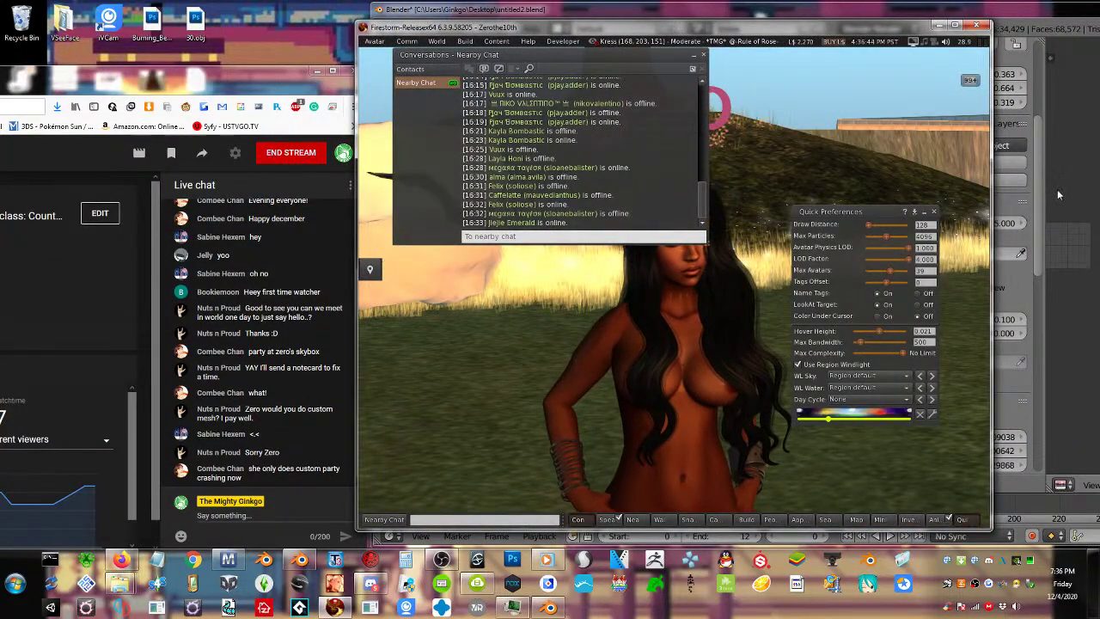
pyautogui.click(933, 212)
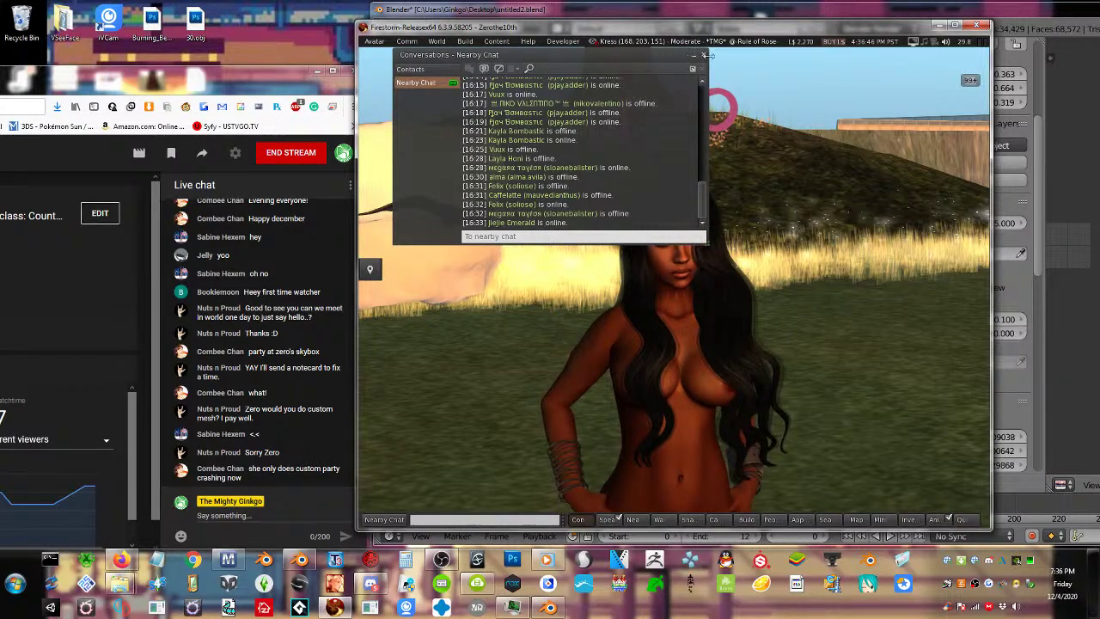
pyautogui.click(702, 54)
# Examine the avatar up close from the front and side, and bring up the developer options for avatars
pyautogui.keyDown('ctrl'); pyautogui.keyDown('alt'); pyautogui.moveTo(693, 338); pyautogui.dragTo(672, 323); pyautogui.keyUp('alt'); pyautogui.keyUp('ctrl')
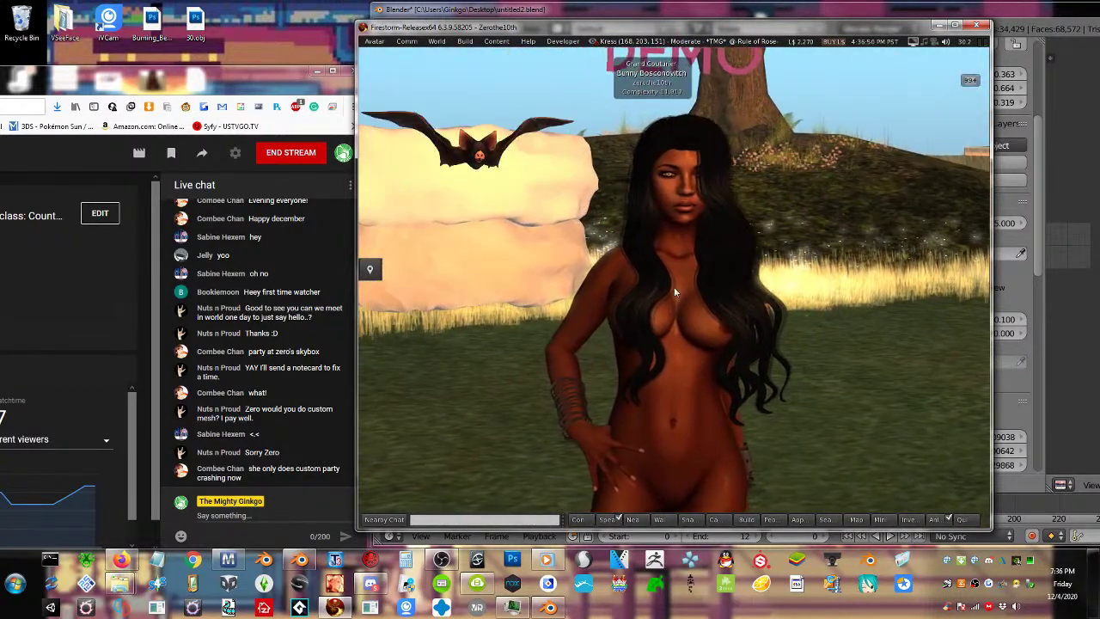
pyautogui.keyDown('alt'); pyautogui.moveTo(693, 212); pyautogui.dragTo(675, 290); pyautogui.keyUp('alt')
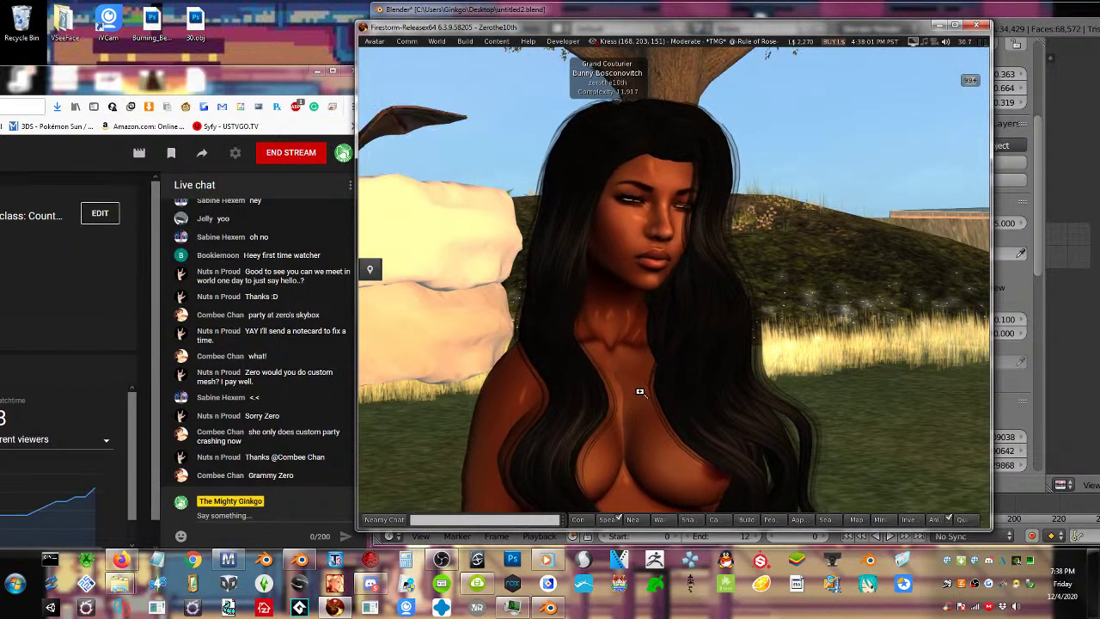
pyautogui.keyDown('alt'); pyautogui.click(639, 387); pyautogui.keyUp('alt')
pyautogui.keyDown('alt'); pyautogui.moveTo(639, 387); pyautogui.dragTo(605, 464); pyautogui.keyUp('alt')
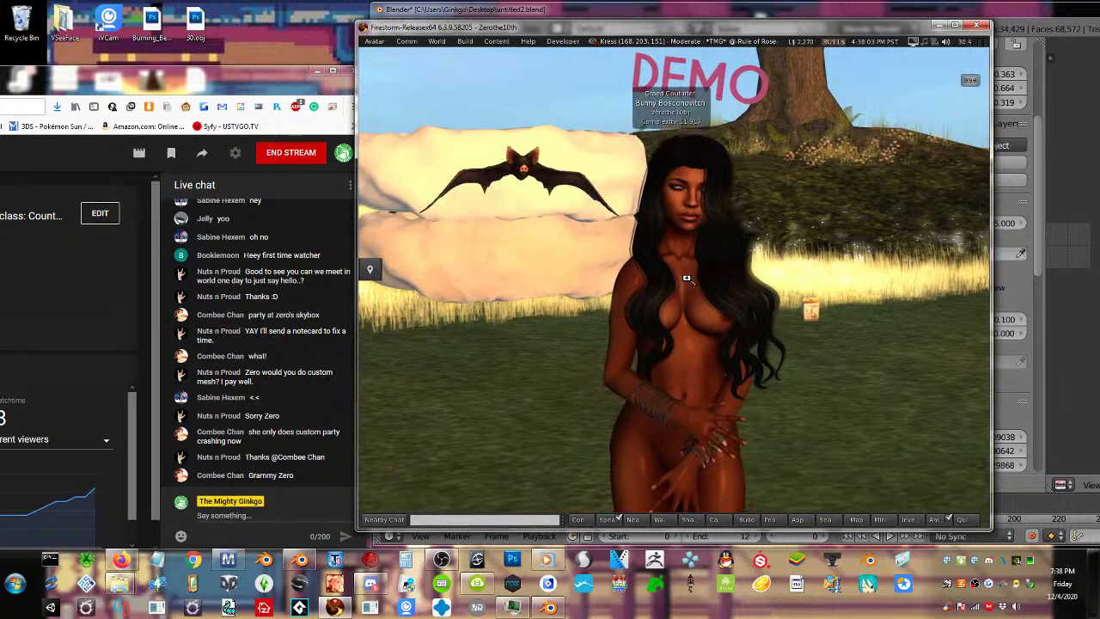
pyautogui.keyDown('alt'); pyautogui.moveTo(686, 273); pyautogui.dragTo(782, 256); pyautogui.keyUp('alt')
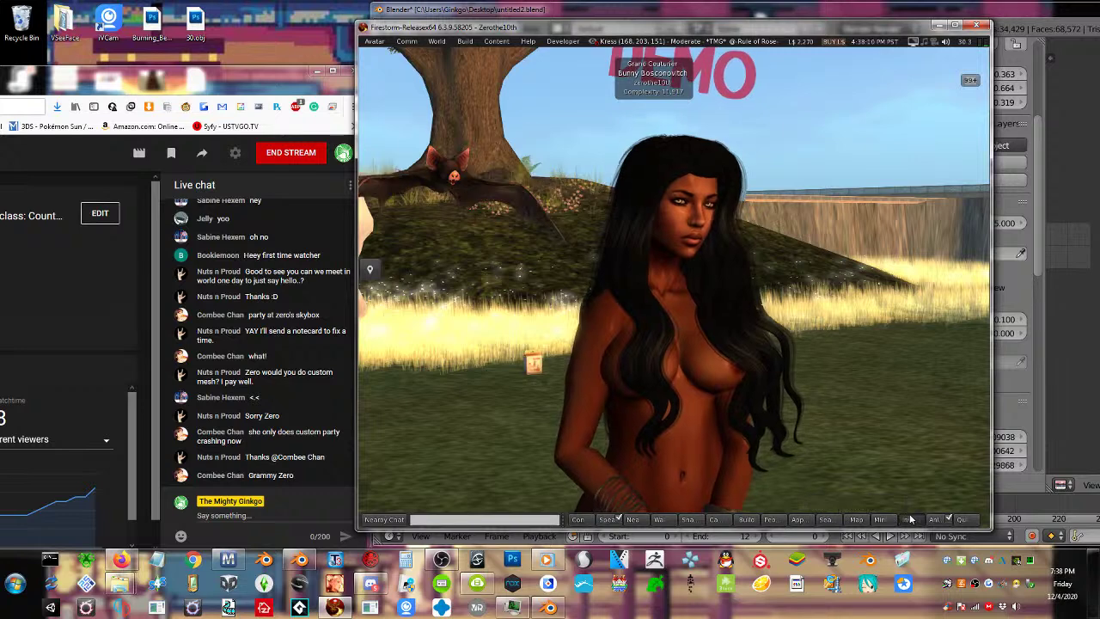
pyautogui.click(562, 41)
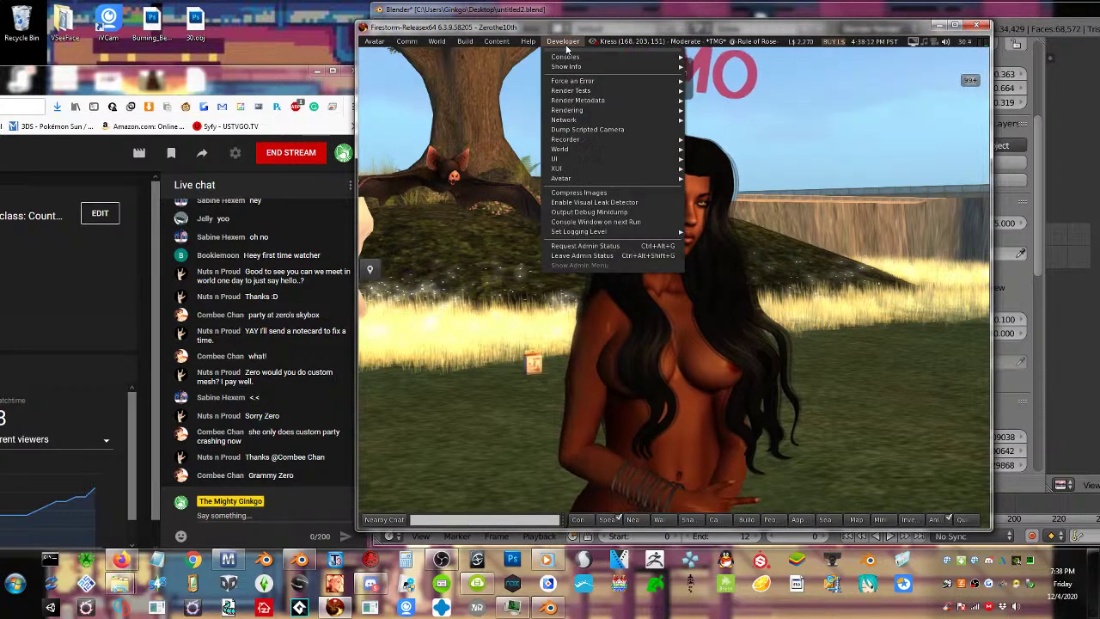
pyautogui.moveTo(604, 178)
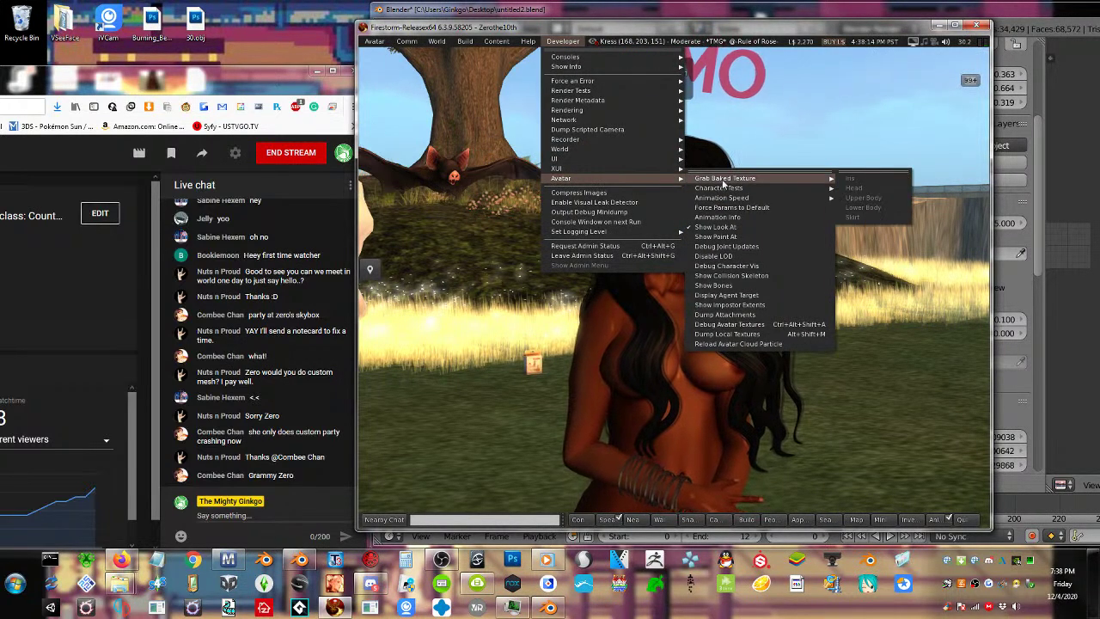
# Load the Test Female character on the avatar and examine its outfit from several angles
pyautogui.moveTo(756, 188)
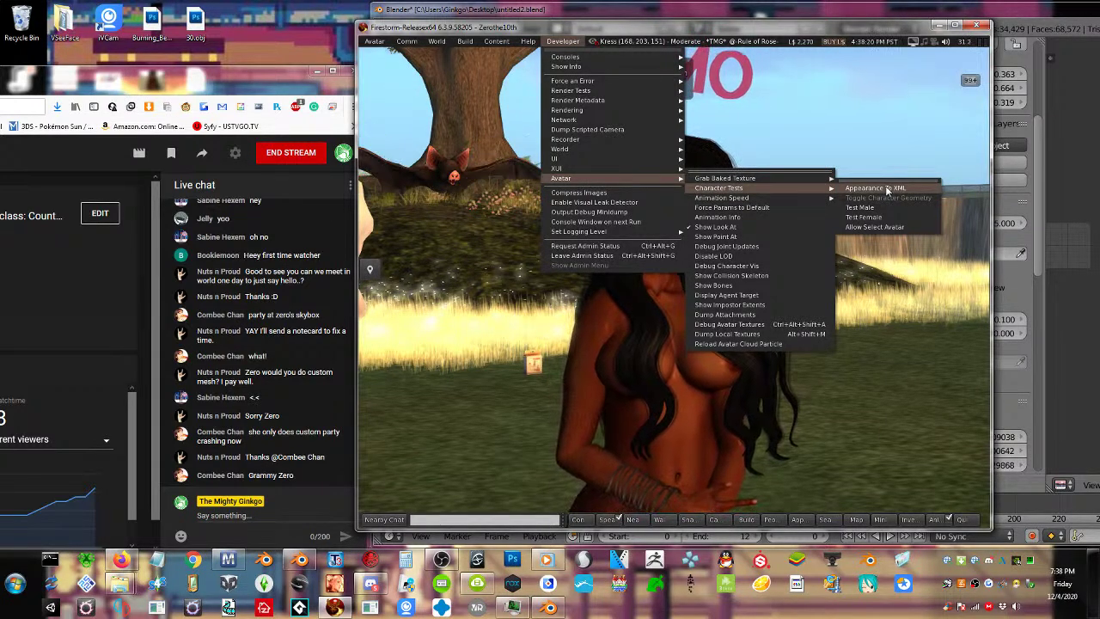
pyautogui.click(874, 218)
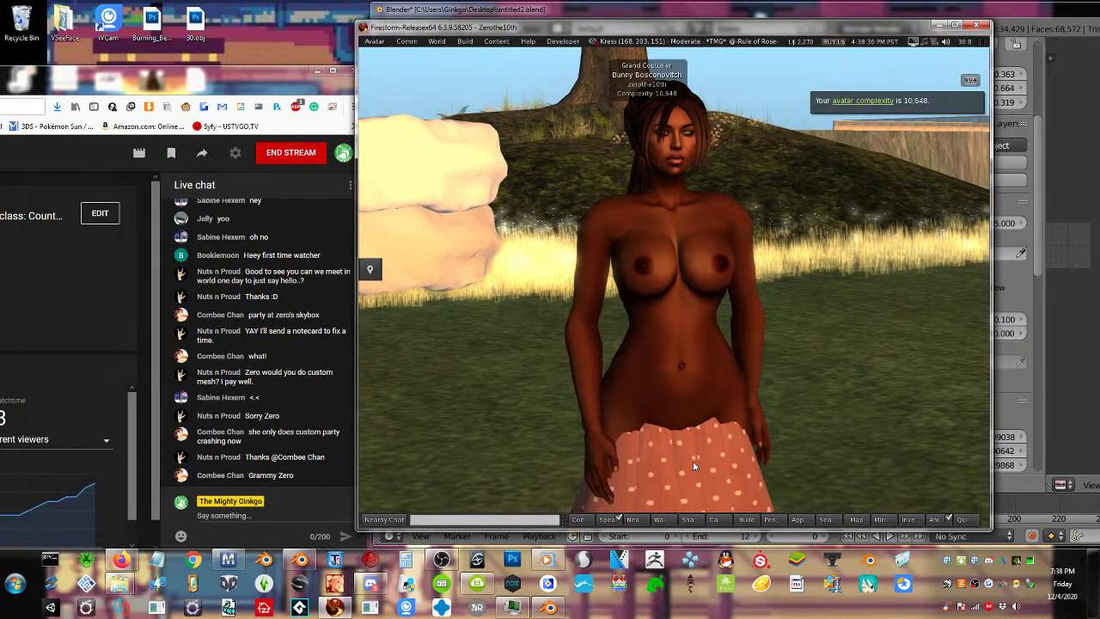
pyautogui.keyDown('alt'); pyautogui.moveTo(678, 224); pyautogui.dragTo(678, 172); pyautogui.keyUp('alt')
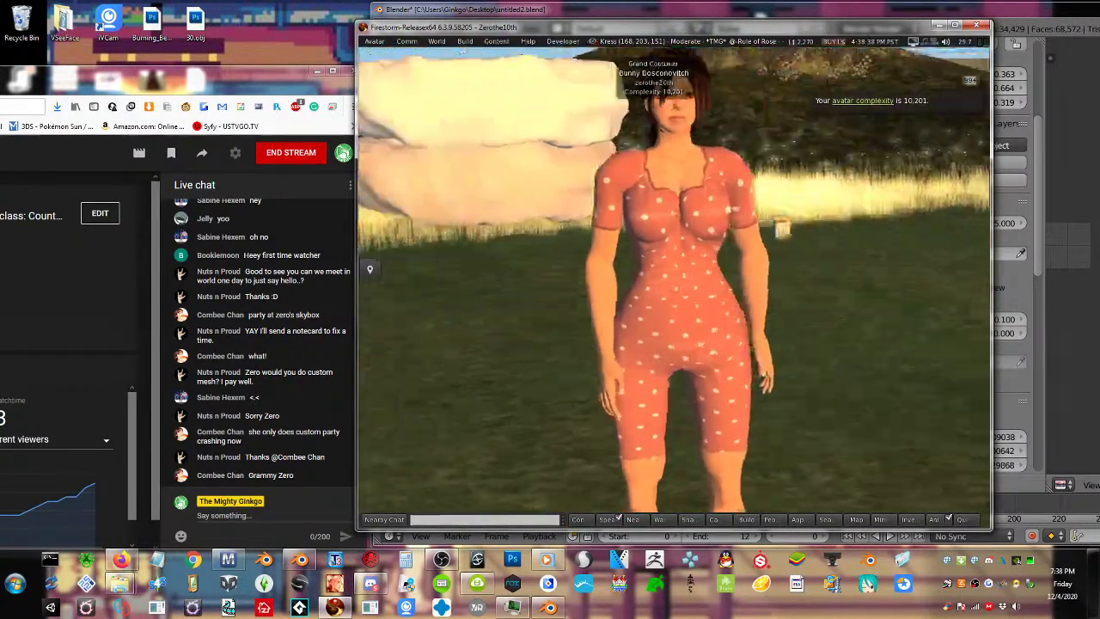
pyautogui.hotkey('alt', 'Left')
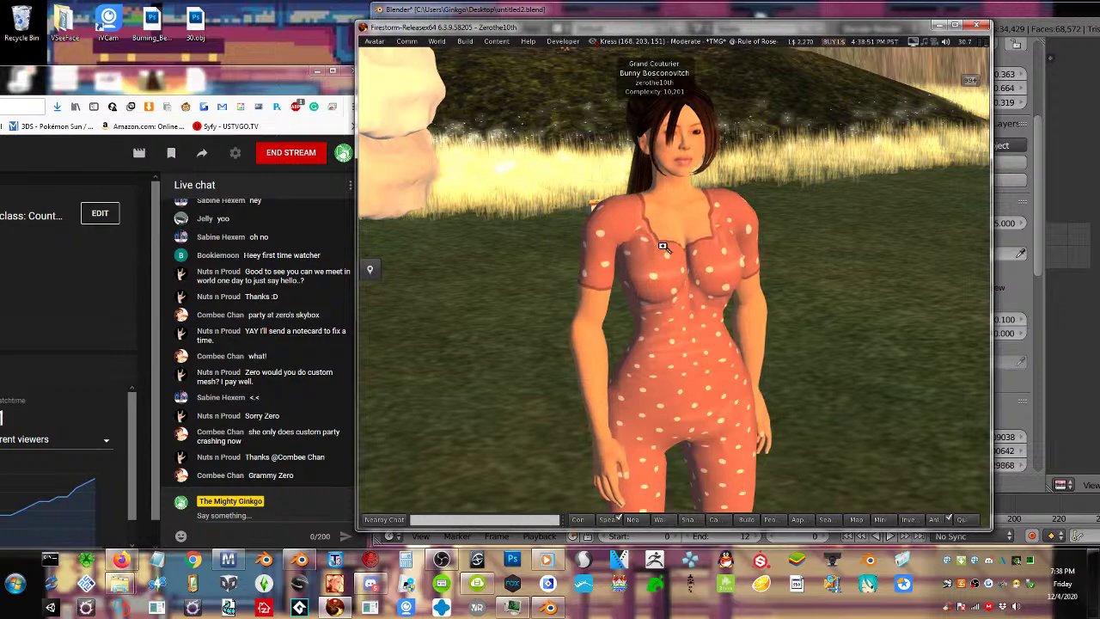
pyautogui.keyDown('ctrl'); pyautogui.keyDown('alt'); pyautogui.moveTo(662, 246); pyautogui.dragTo(612, 256); pyautogui.keyUp('alt'); pyautogui.keyUp('ctrl')
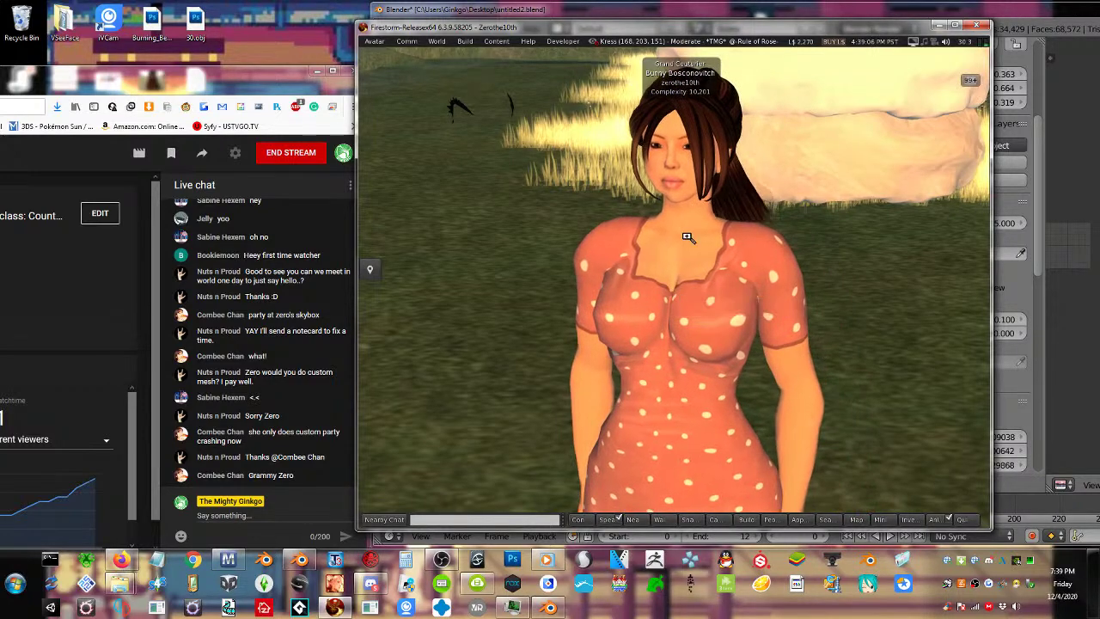
pyautogui.keyDown('alt'); pyautogui.moveTo(690, 235); pyautogui.dragTo(679, 184); pyautogui.keyUp('alt')
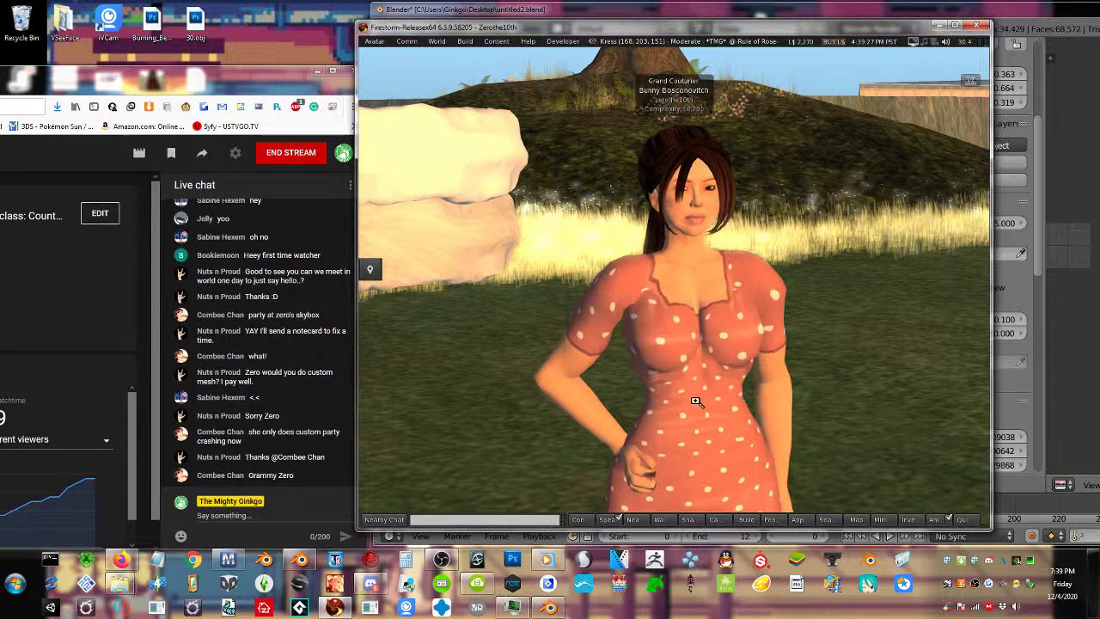
# Open the inventory, place it beside the avatar, and open Calculator
pyautogui.hotkey('ctrl', 'i')
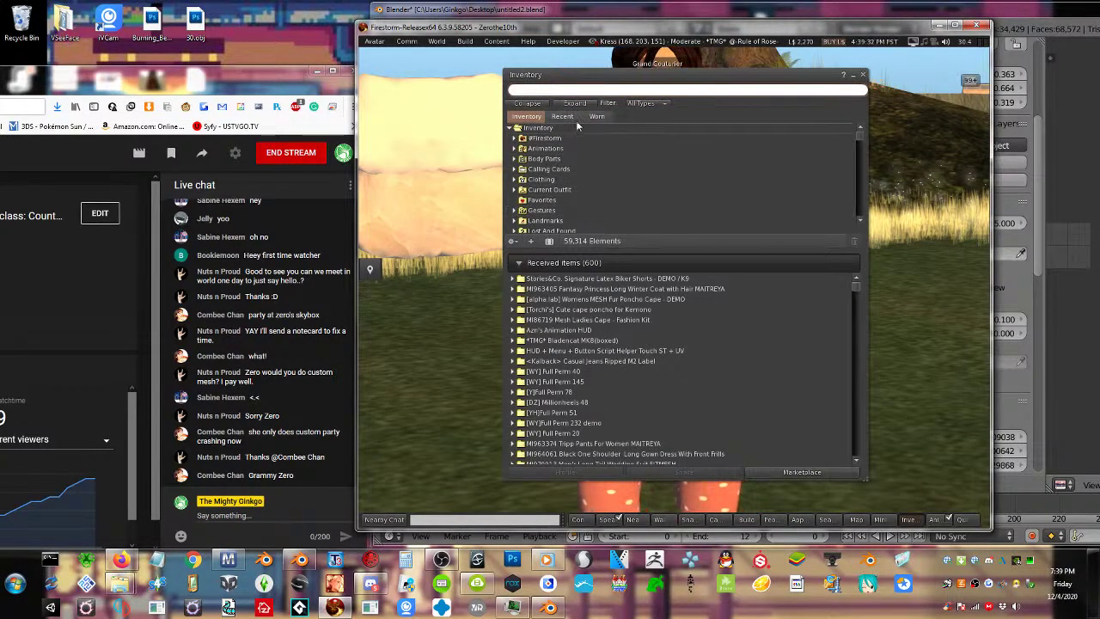
pyautogui.moveTo(567, 83); pyautogui.dragTo(773, 103)
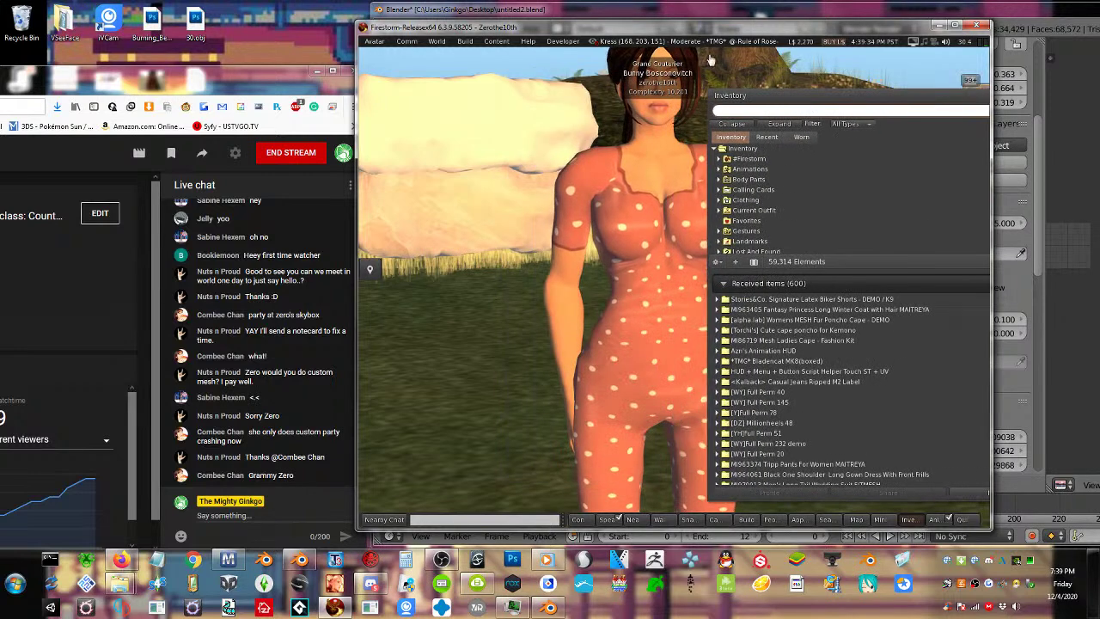
pyautogui.click(564, 41)
pyautogui.moveTo(602, 177)
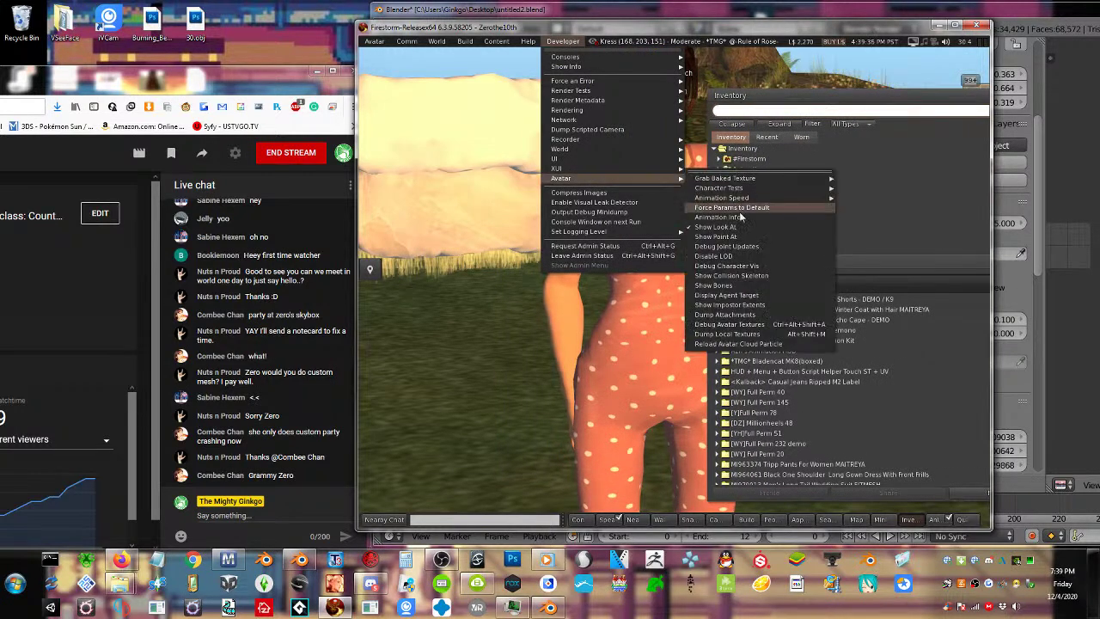
pyautogui.moveTo(773, 197)
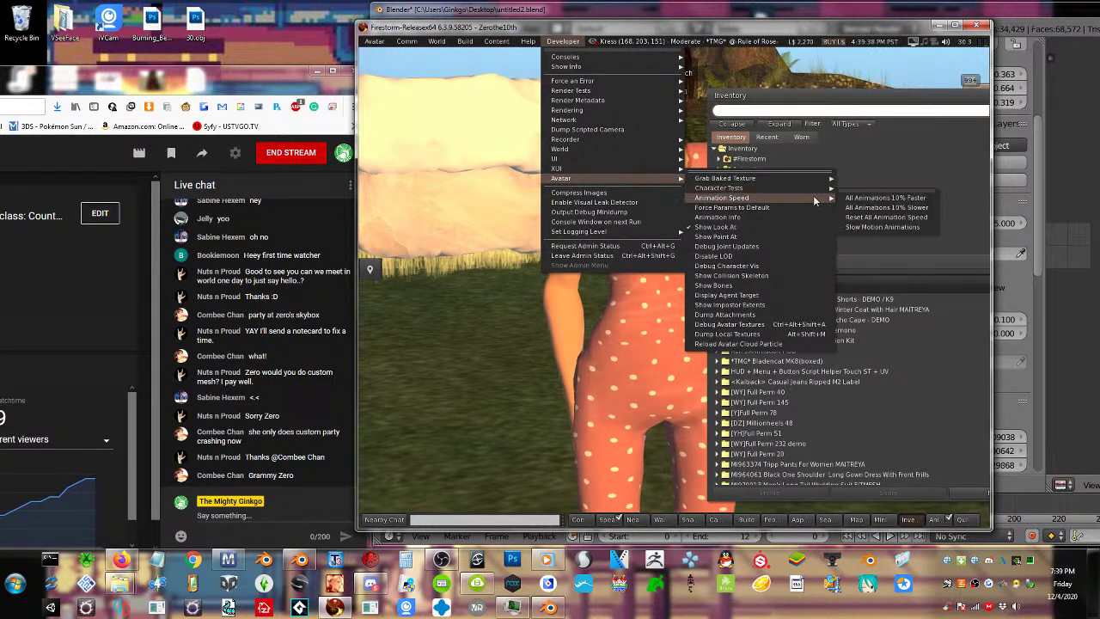
pyautogui.moveTo(822, 194)
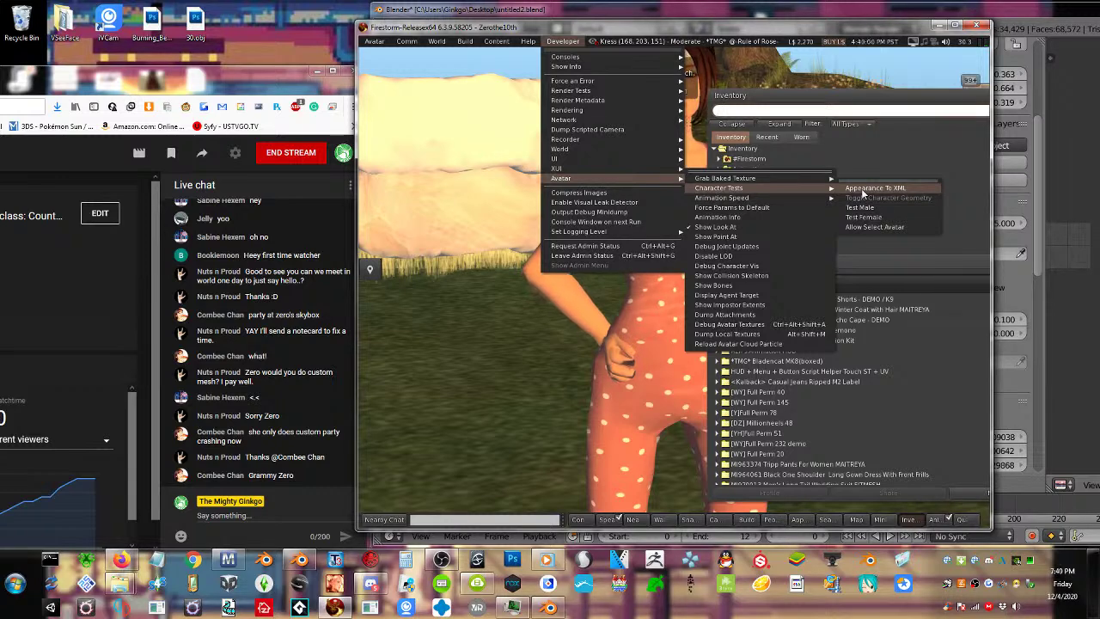
pyautogui.press('XF86Calculator')
pyautogui.moveTo(670, 182); pyautogui.dragTo(653, 177)
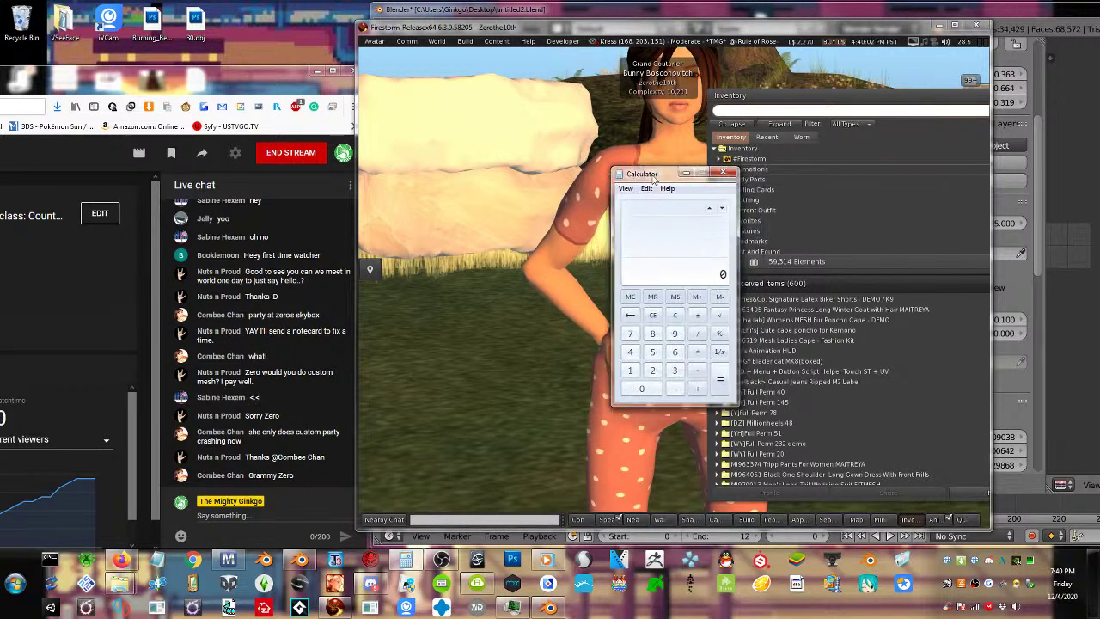
# Load the Test Female character again and move the inventory clear of the avatar
pyautogui.click(563, 41)
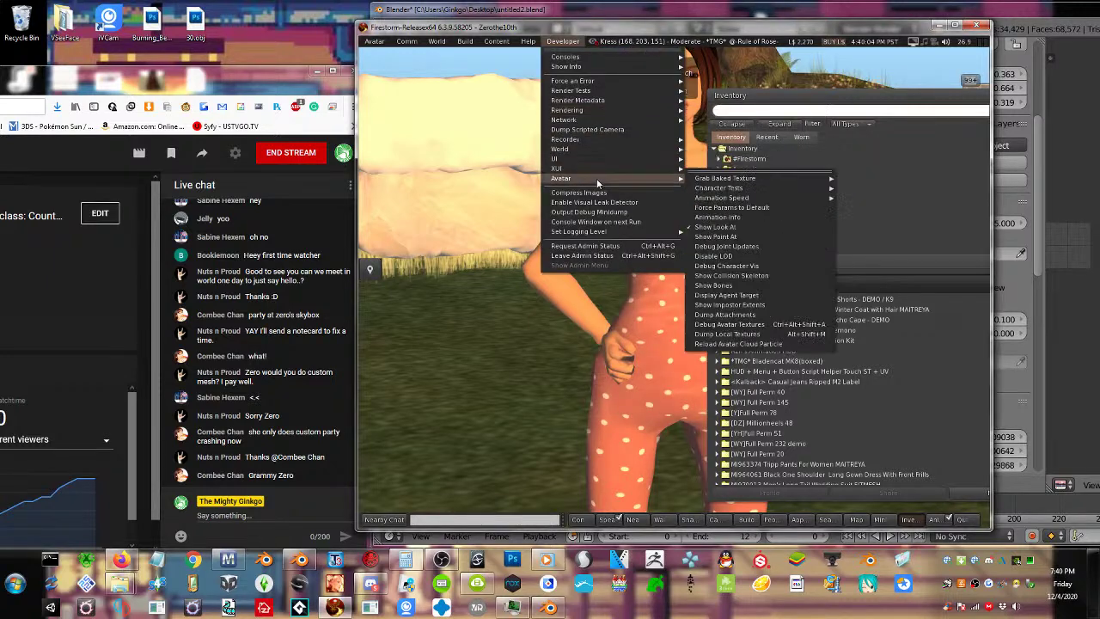
pyautogui.moveTo(731, 179)
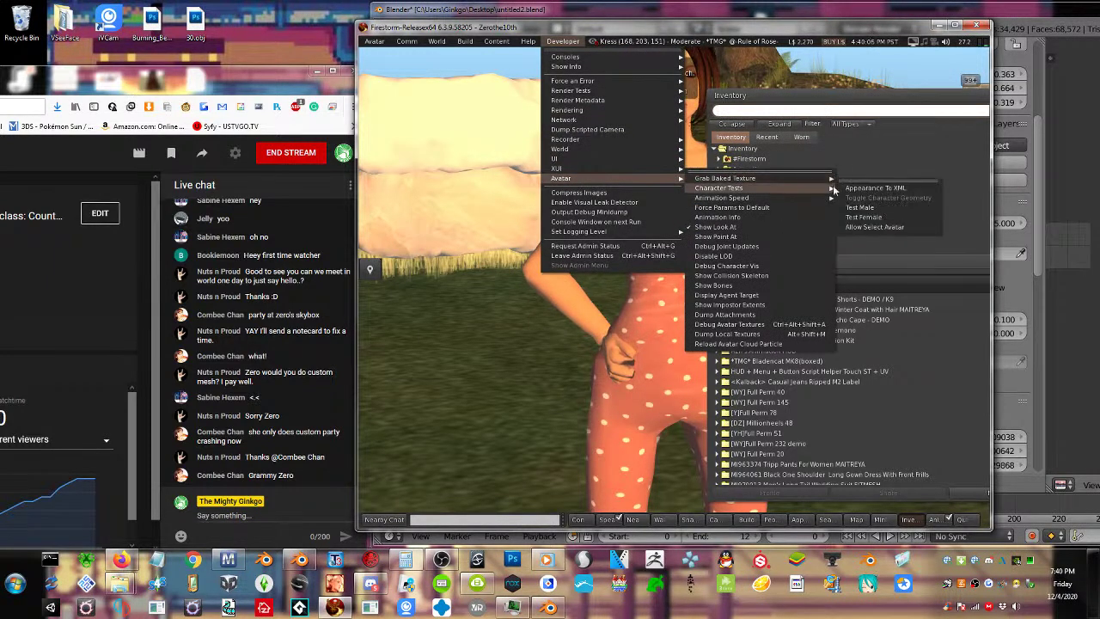
pyautogui.click(863, 218)
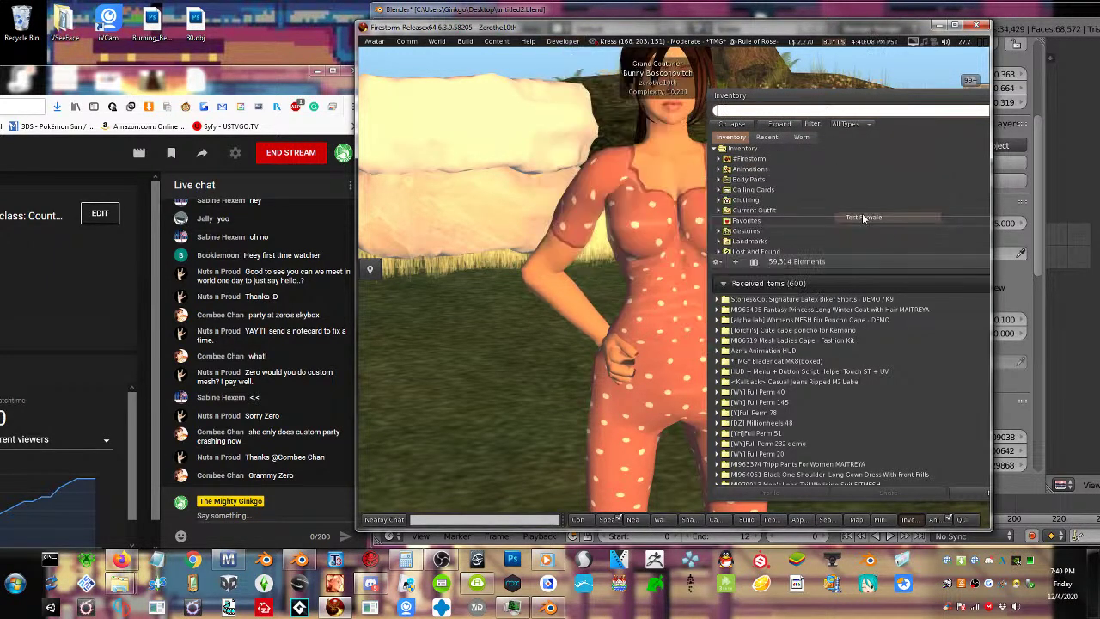
pyautogui.moveTo(862, 95); pyautogui.dragTo(942, 105)
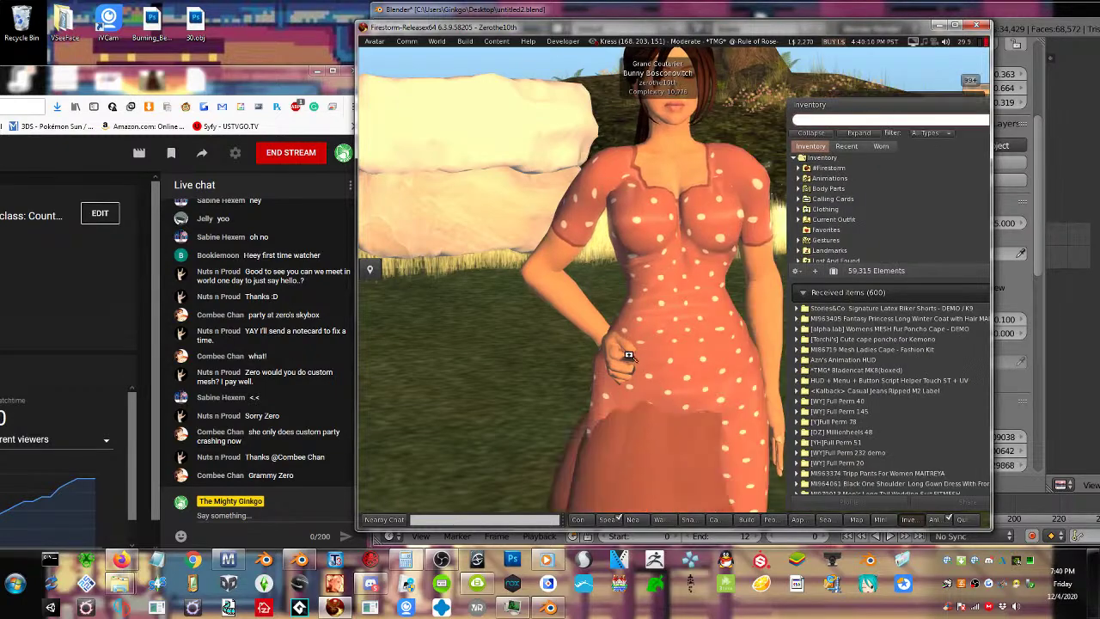
# Open the avatar's worn polka-dot flexi skirt for editing
pyautogui.keyDown('ctrl'); pyautogui.keyDown('alt'); pyautogui.moveTo(653, 348); pyautogui.dragTo(645, 258); pyautogui.keyUp('alt'); pyautogui.keyUp('ctrl')
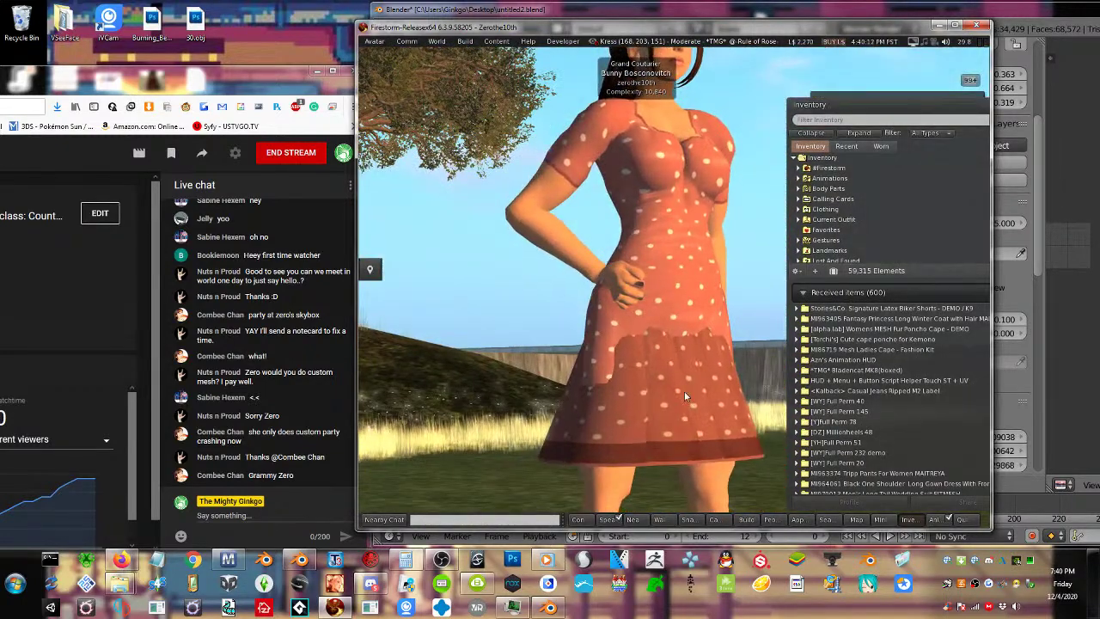
pyautogui.rightClick(685, 448)
pyautogui.click(708, 414)
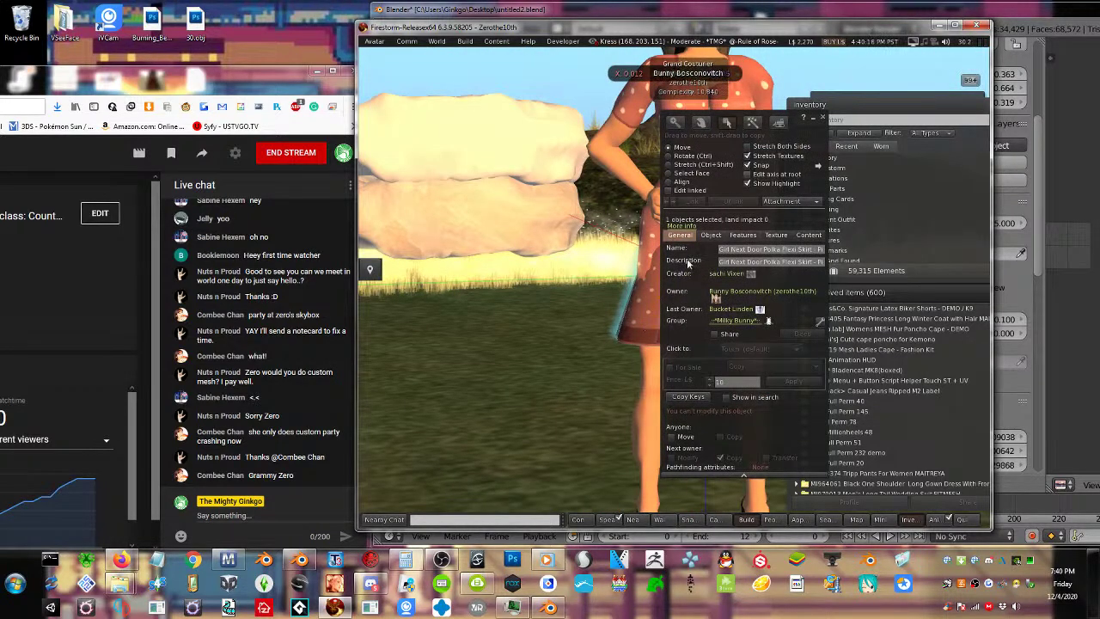
# Drop the polka-dot skirt attachment from the avatar onto the ground and move the edit window clear of it
pyautogui.rightClick(627, 324)
pyautogui.click(654, 300)
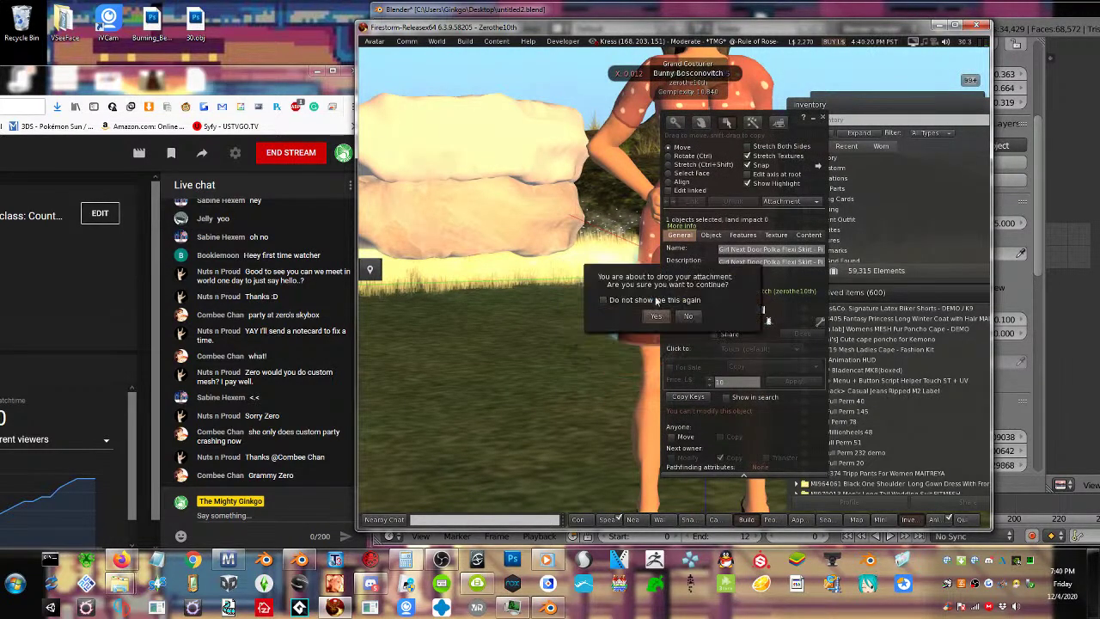
pyautogui.click(658, 316)
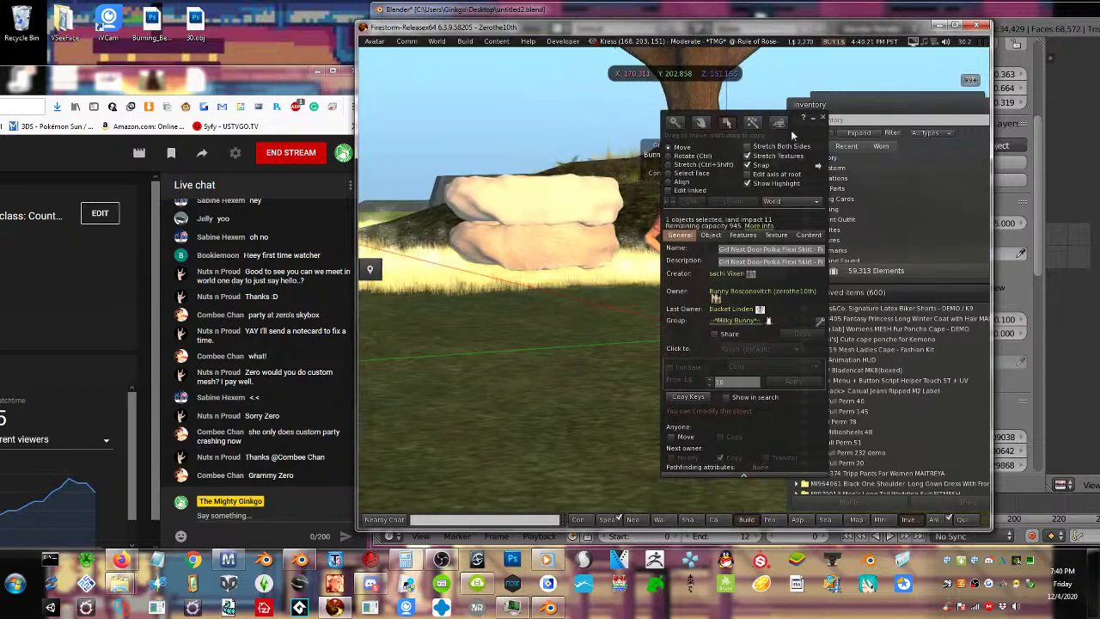
pyautogui.moveTo(739, 125); pyautogui.dragTo(529, 102)
pyautogui.press('alt')
pyautogui.keyDown('alt'); pyautogui.moveTo(725, 336); pyautogui.dragTo(726, 309); pyautogui.keyUp('alt')
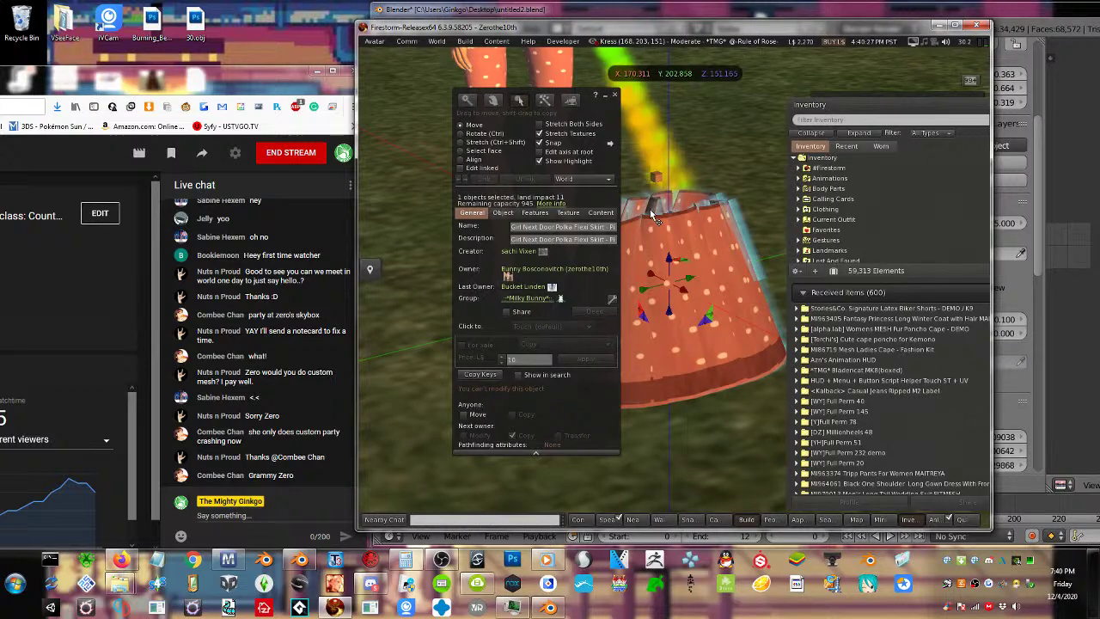
# Switch to Calculator and multiply 10 by 11
pyautogui.click(406, 559)
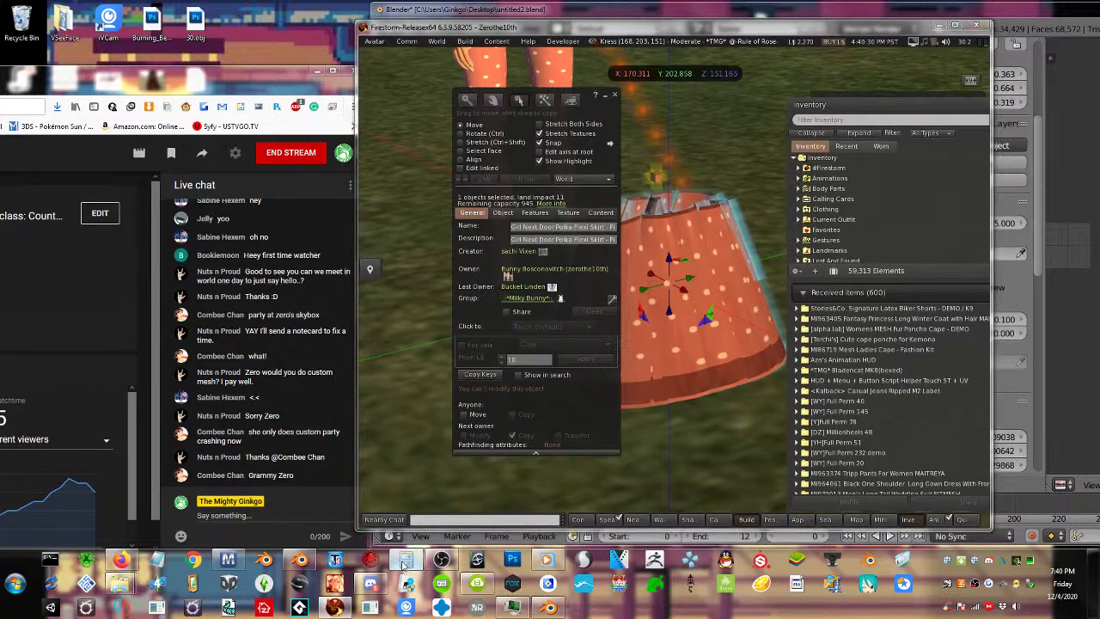
pyautogui.moveTo(461, 100); pyautogui.dragTo(318, 128)
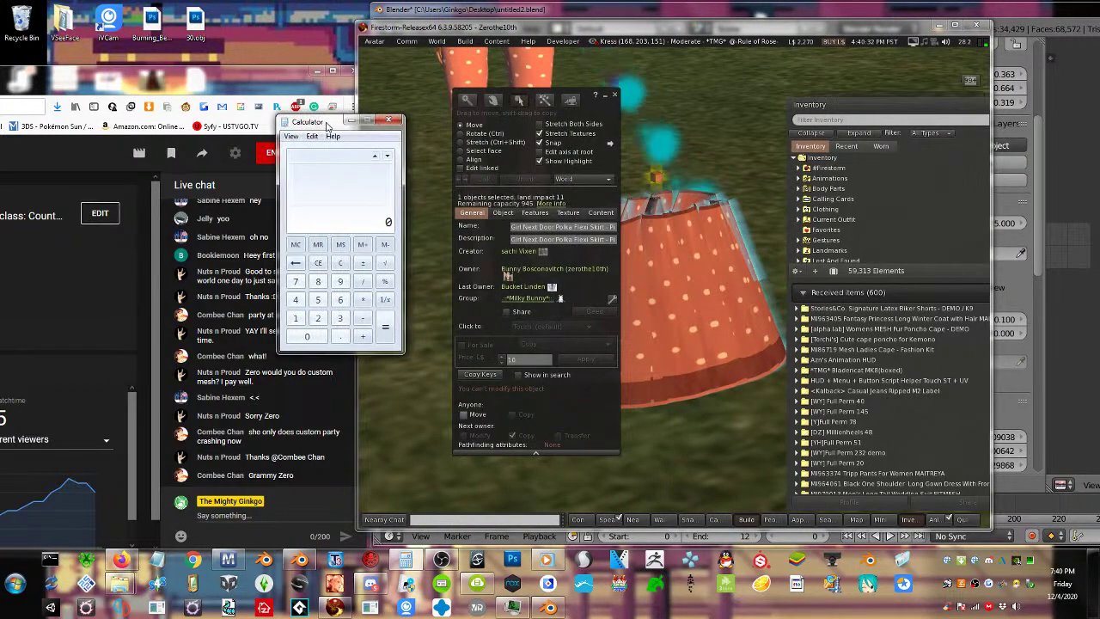
pyautogui.click(296, 318)
pyautogui.click(307, 336)
pyautogui.click(362, 300)
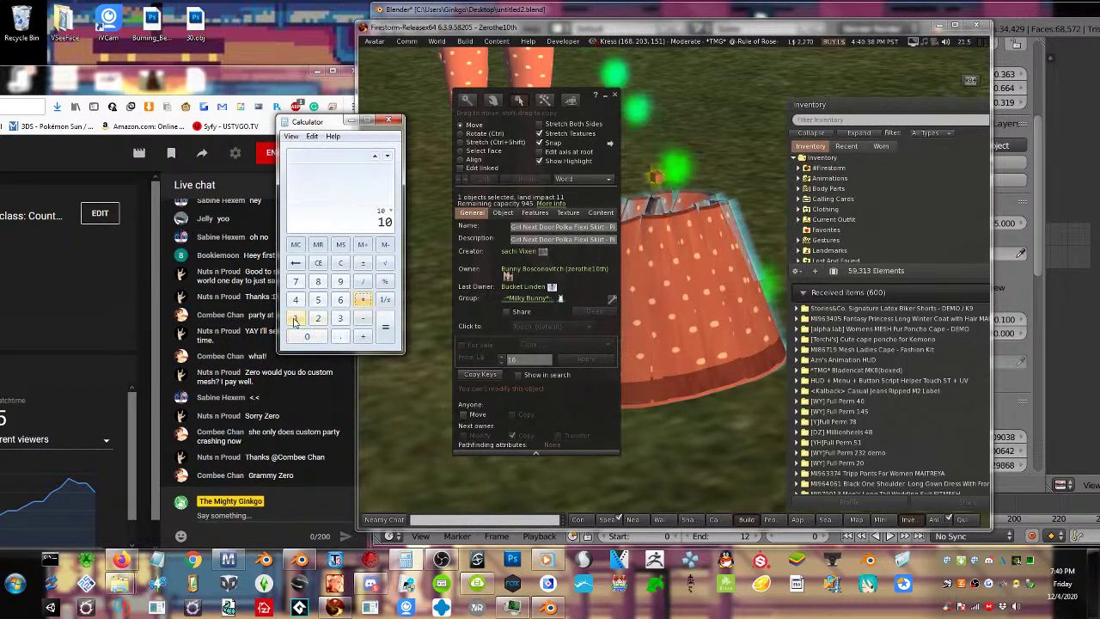
pyautogui.click(295, 318)
pyautogui.click(295, 318)
pyautogui.click(385, 327)
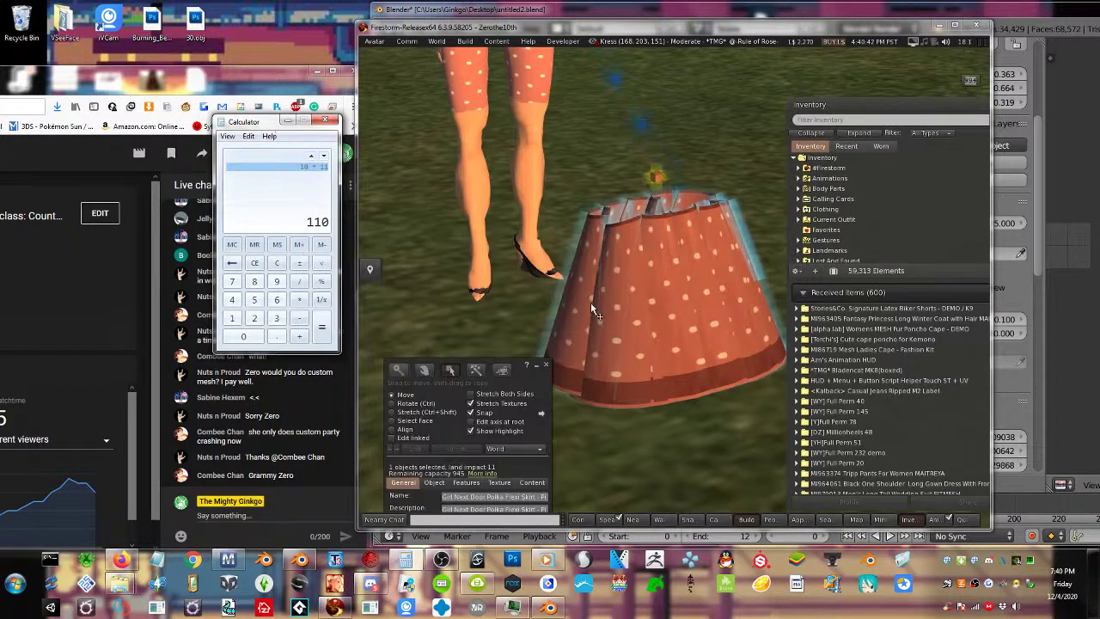
# Examine the dropped skirt and the avatar's remaining outfit from several angles, closing the skirt's edit window
pyautogui.press('Escape')
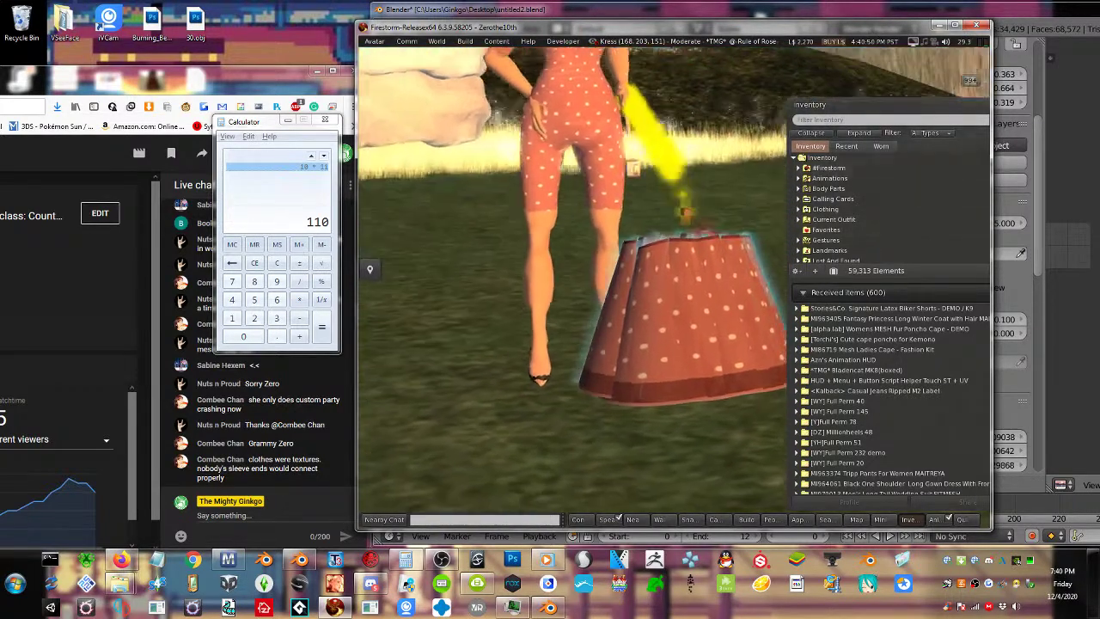
pyautogui.keyDown('alt'); pyautogui.moveTo(675, 287); pyautogui.dragTo(584, 294); pyautogui.keyUp('alt')
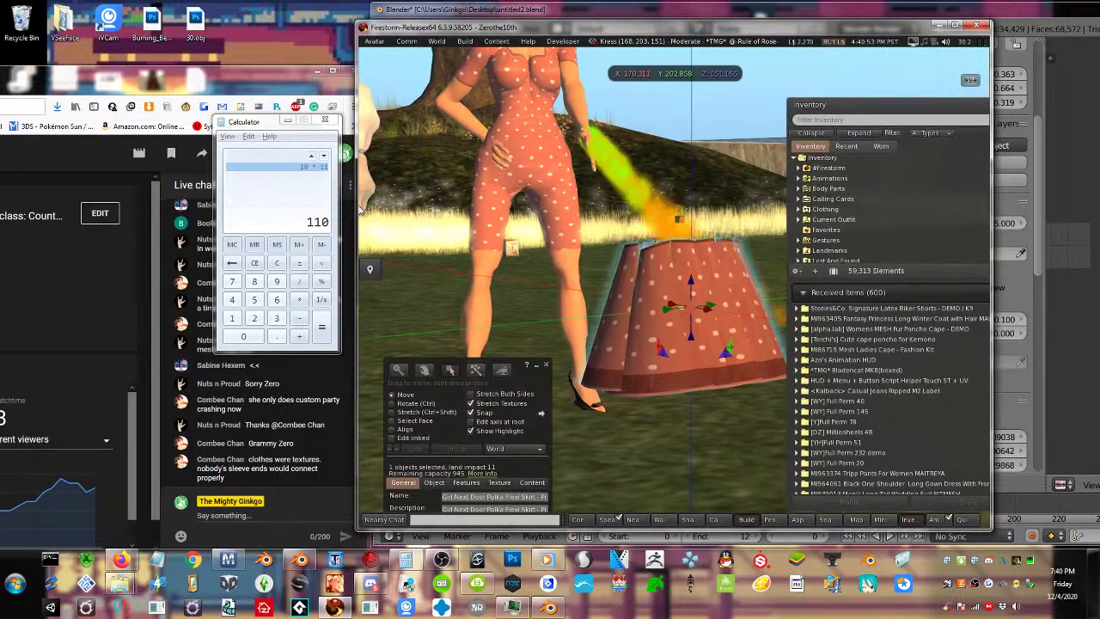
pyautogui.keyDown('alt'); pyautogui.moveTo(520, 176); pyautogui.dragTo(387, 236); pyautogui.keyUp('alt')
pyautogui.keyDown('ctrl'); pyautogui.keyDown('alt'); pyautogui.moveTo(679, 258); pyautogui.dragTo(678, 208); pyautogui.keyUp('alt'); pyautogui.keyUp('ctrl')
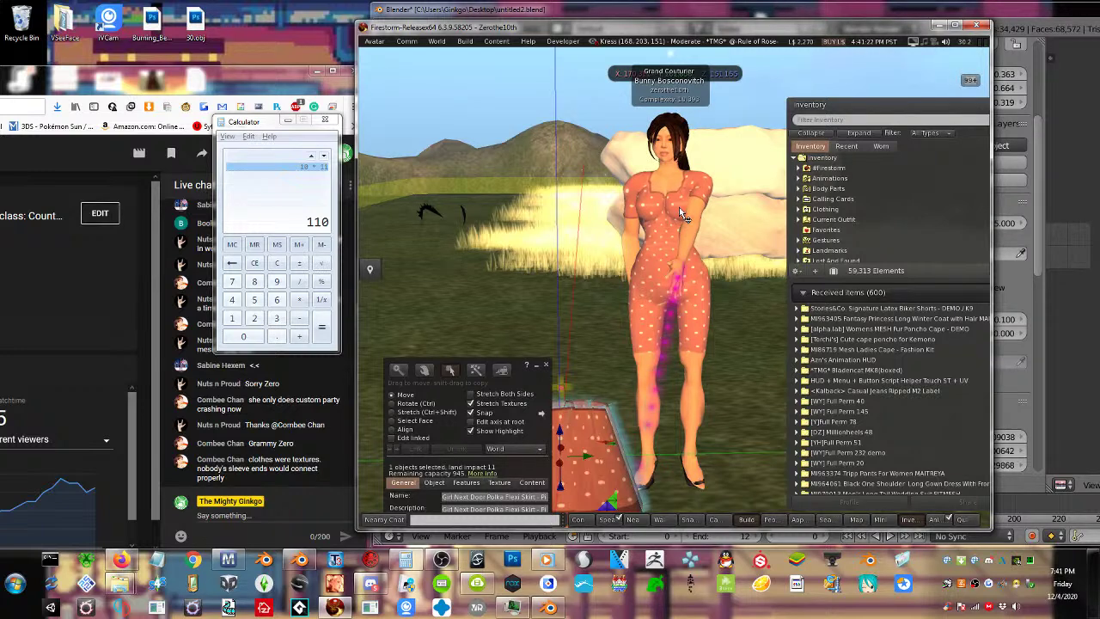
pyautogui.click(546, 364)
pyautogui.keyDown('alt'); pyautogui.moveTo(680, 236); pyautogui.dragTo(722, 172); pyautogui.keyUp('alt')
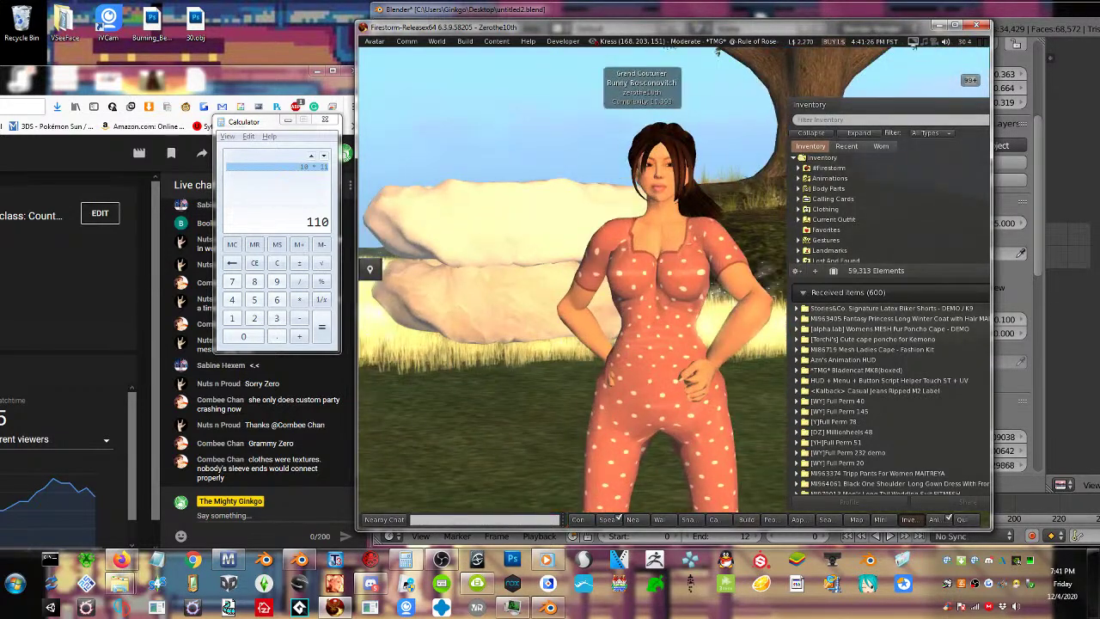
pyautogui.moveTo(674, 287)
pyautogui.keyDown('alt'); pyautogui.mouseDown()
pyautogui.moveTo(653, 369)
pyautogui.moveTo(674, 287)
pyautogui.mouseUp(); pyautogui.keyUp('alt')
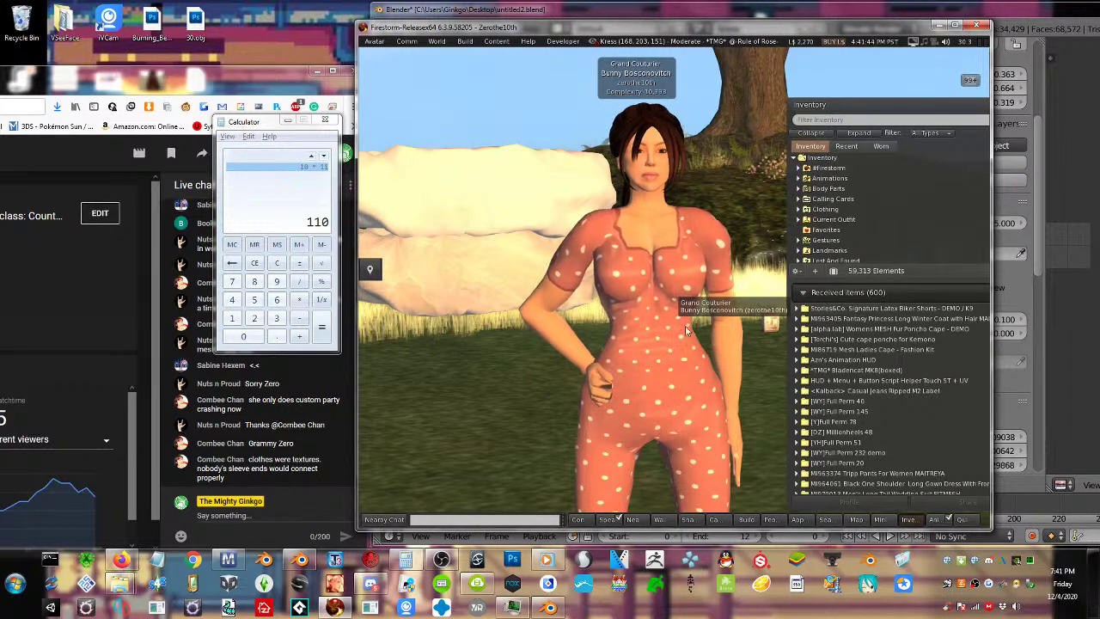
pyautogui.keyDown('alt'); pyautogui.moveTo(641, 319); pyautogui.dragTo(439, 302); pyautogui.keyUp('alt')
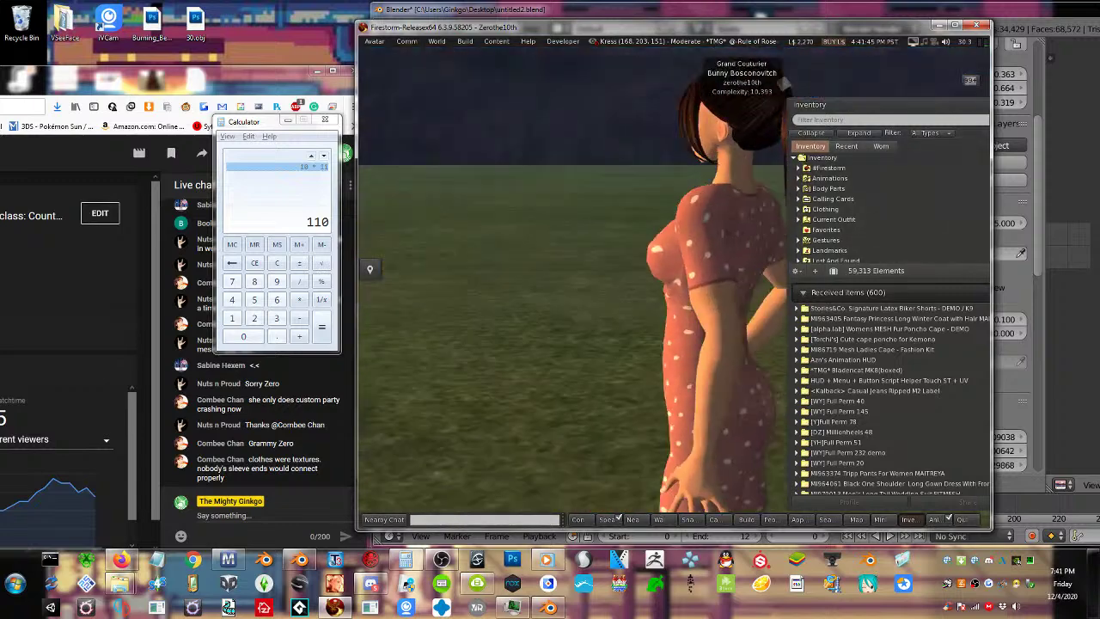
pyautogui.press('Escape')
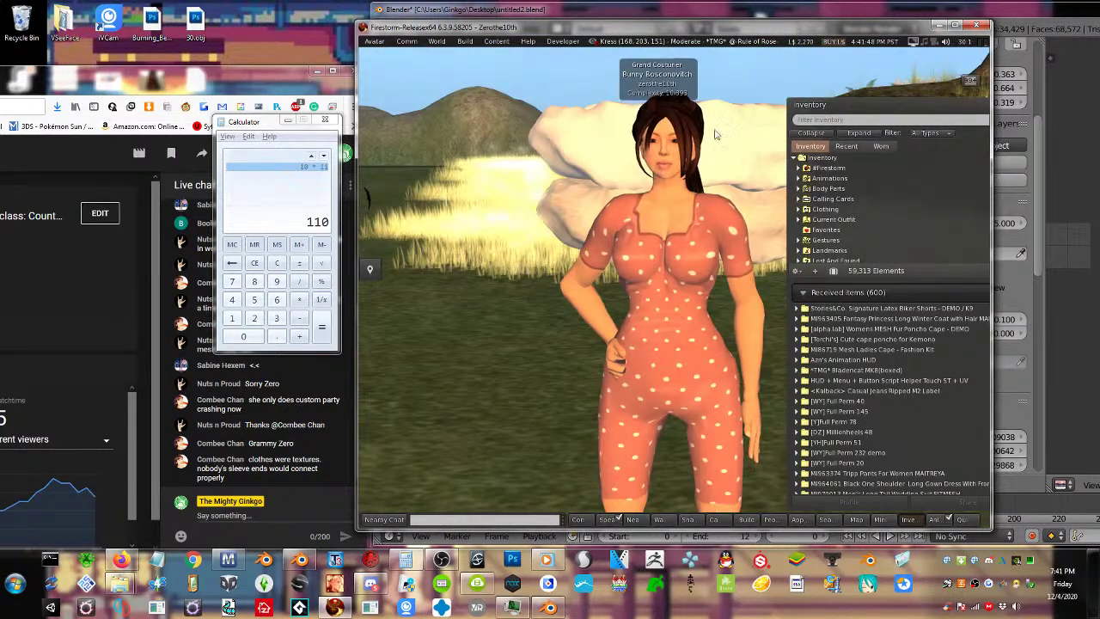
# Widen the viewer window on both sides to give the avatar more room beside the inventory
pyautogui.moveTo(359, 75); pyautogui.dragTo(286, 76)
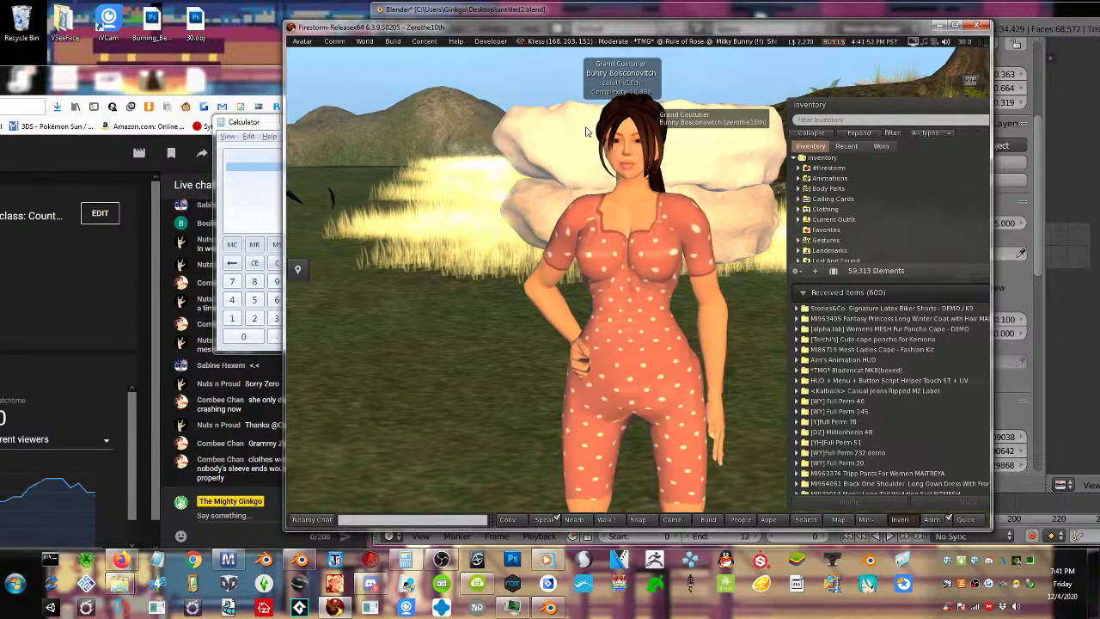
pyautogui.moveTo(993, 116); pyautogui.dragTo(1098, 116)
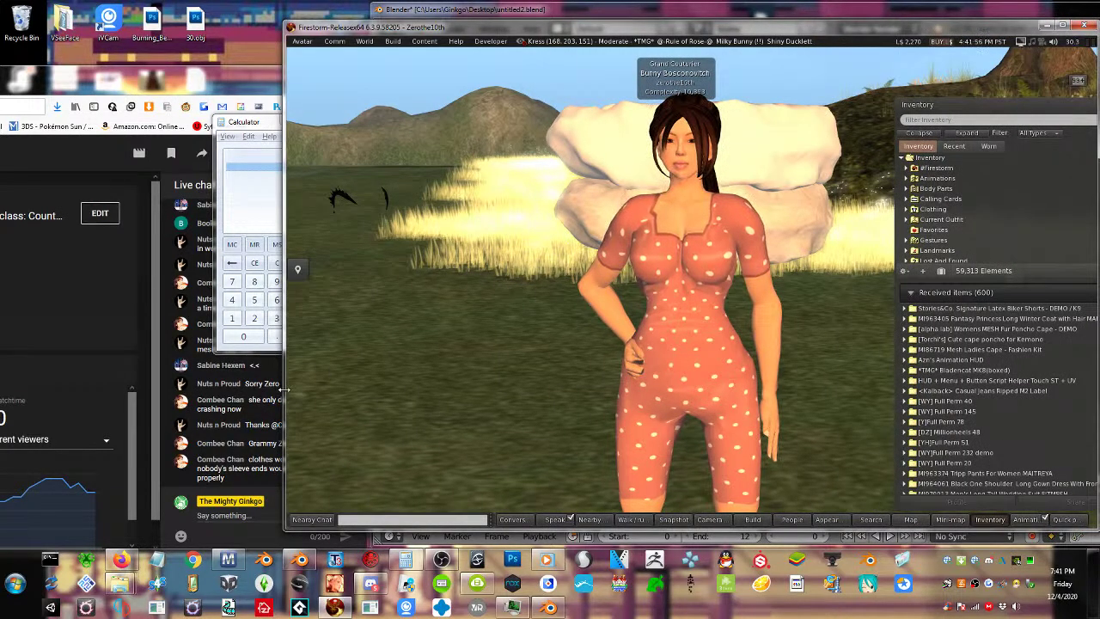
pyautogui.moveTo(284, 395); pyautogui.dragTo(313, 395)
pyautogui.keyDown('alt'); pyautogui.moveTo(705, 320); pyautogui.dragTo(638, 317); pyautogui.keyUp('alt')
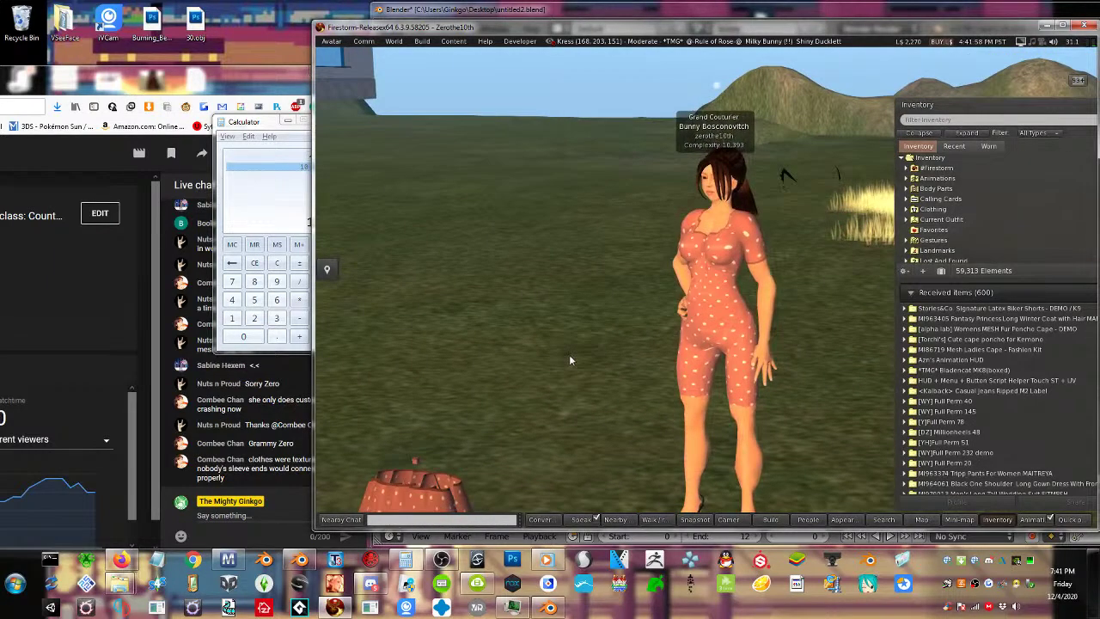
# Check the parcel's About Land details, close them, and view the avatar's polka-dot outfit from the front
pyautogui.rightClick(570, 356)
pyautogui.click(600, 355)
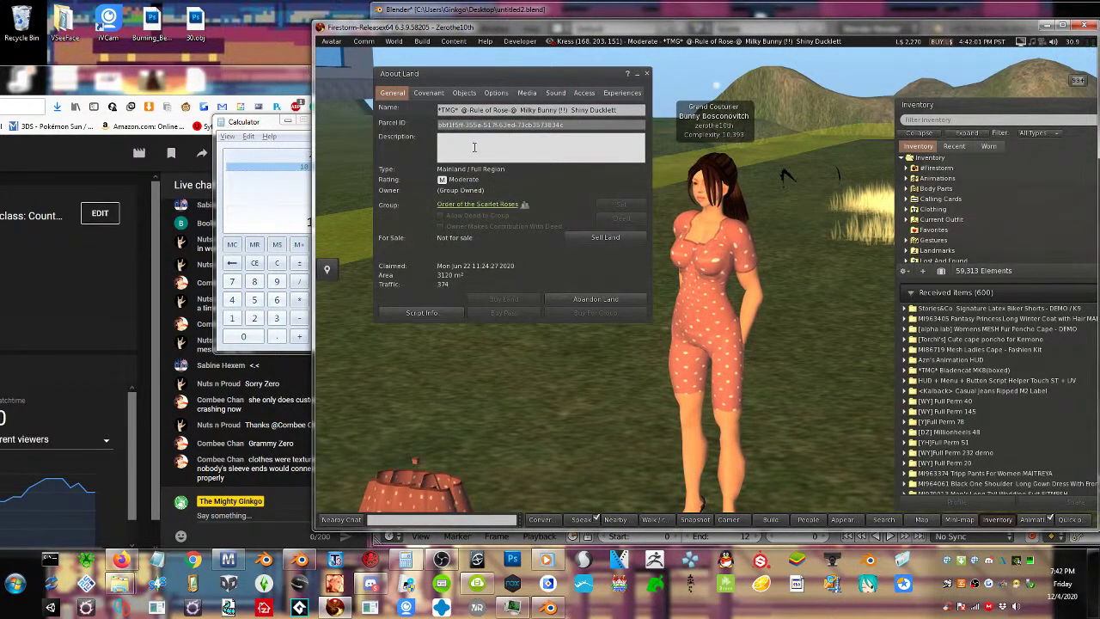
pyautogui.click(646, 74)
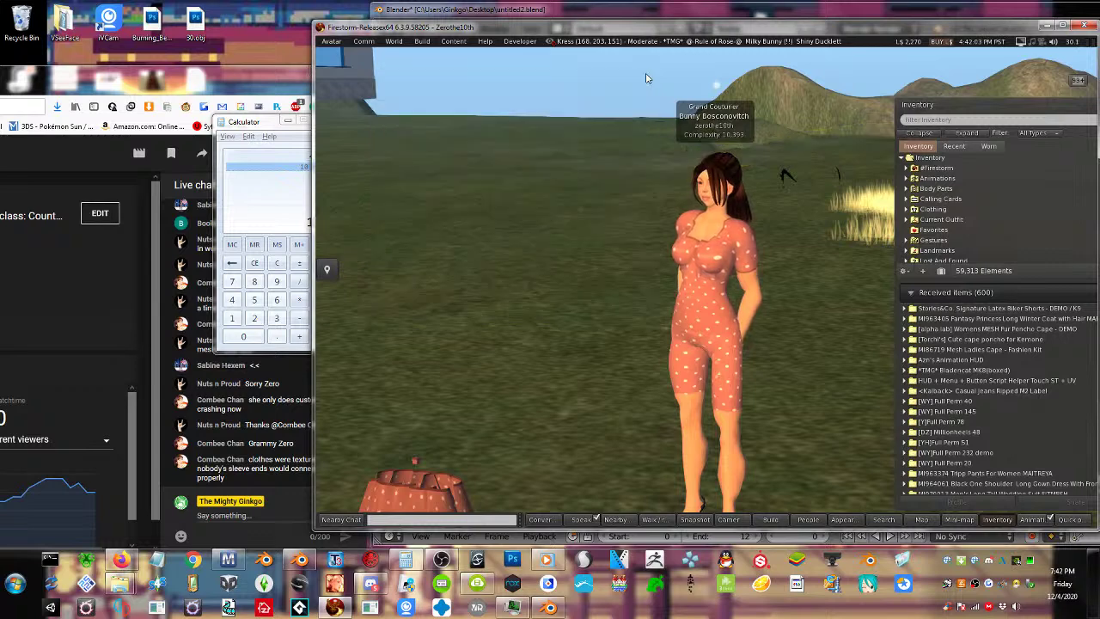
pyautogui.keyDown('alt'); pyautogui.moveTo(700, 315); pyautogui.dragTo(753, 283); pyautogui.keyUp('alt')
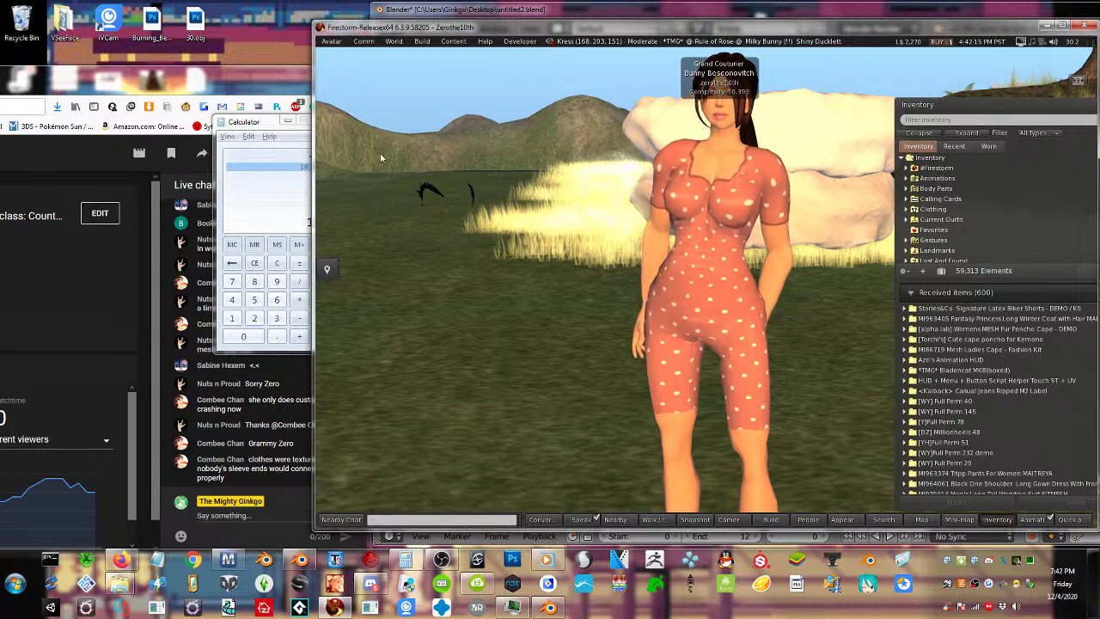
# Switch to Calculator and enter 9000
pyautogui.click(283, 177)
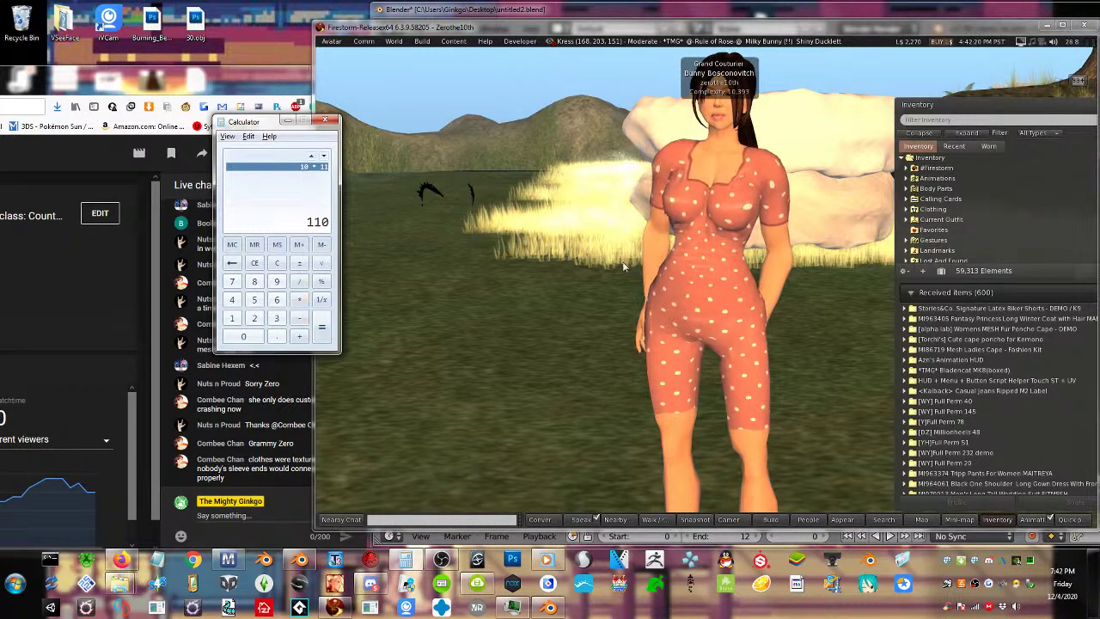
pyautogui.click(277, 281)
pyautogui.click(243, 336)
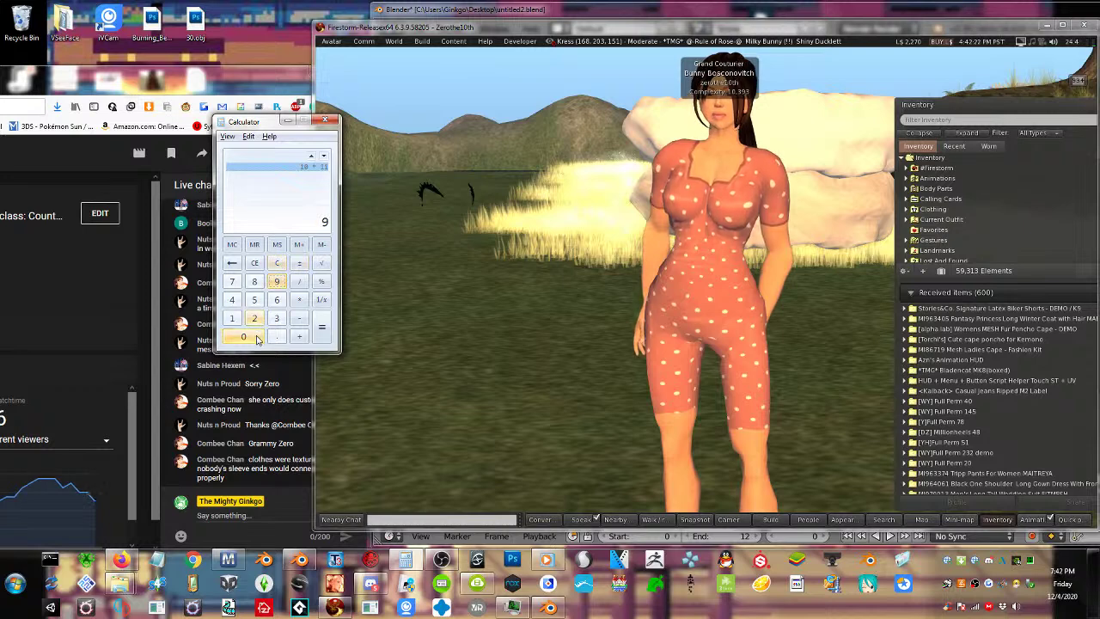
pyautogui.click(243, 336)
pyautogui.click(243, 336)
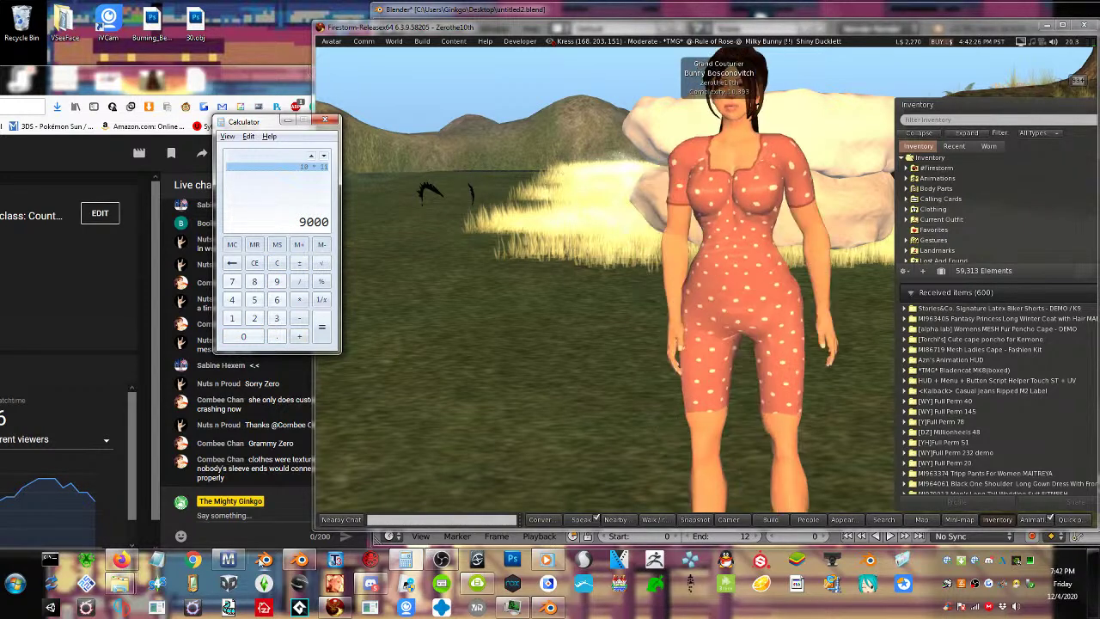
# Switch to Blender, put the dress mesh in Edit Mode, and move the Calculator window over the Blender window
pyautogui.click(759, 12)
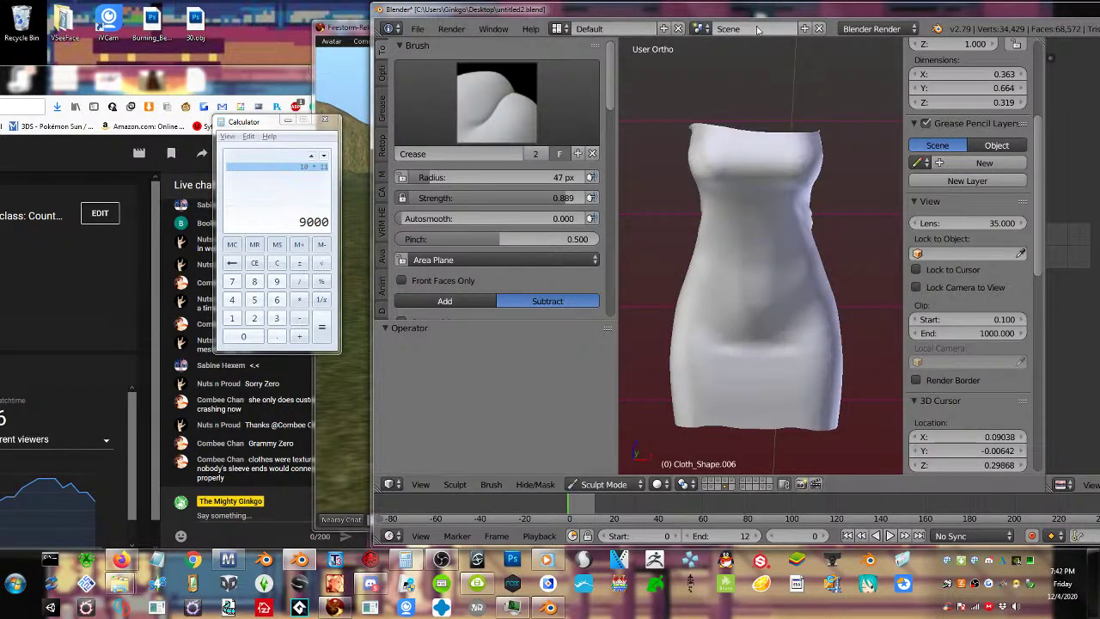
pyautogui.moveTo(768, 17)
pyautogui.mouseDown()
pyautogui.moveTo(567, 80)
pyautogui.moveTo(502, 135)
pyautogui.mouseUp()
pyautogui.press('Tab')
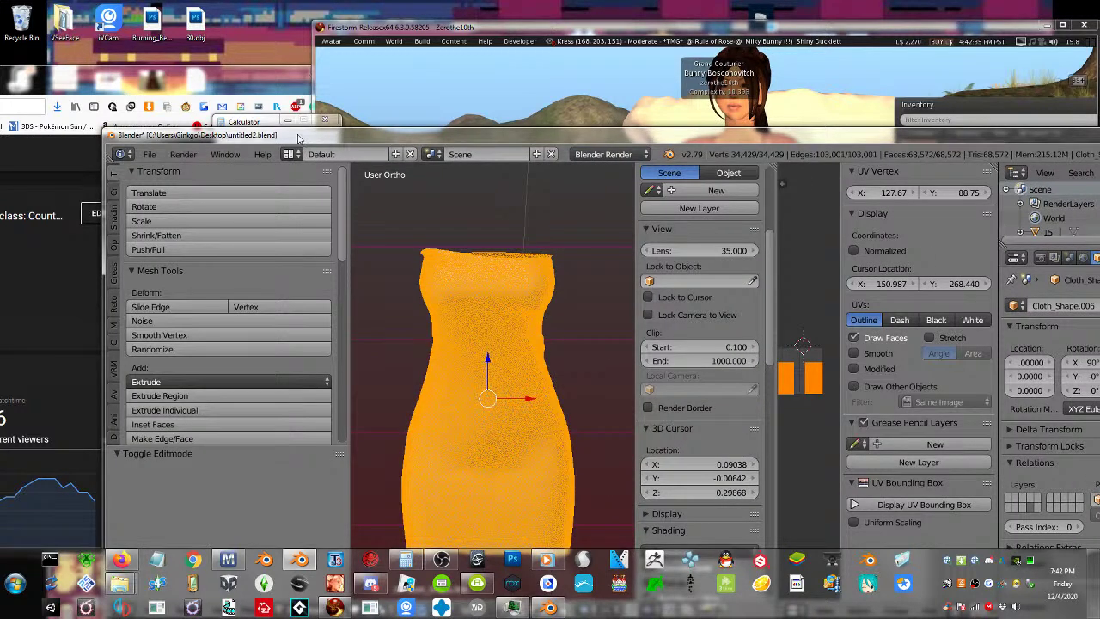
pyautogui.moveTo(272, 121); pyautogui.dragTo(454, 66)
pyautogui.click(464, 206)
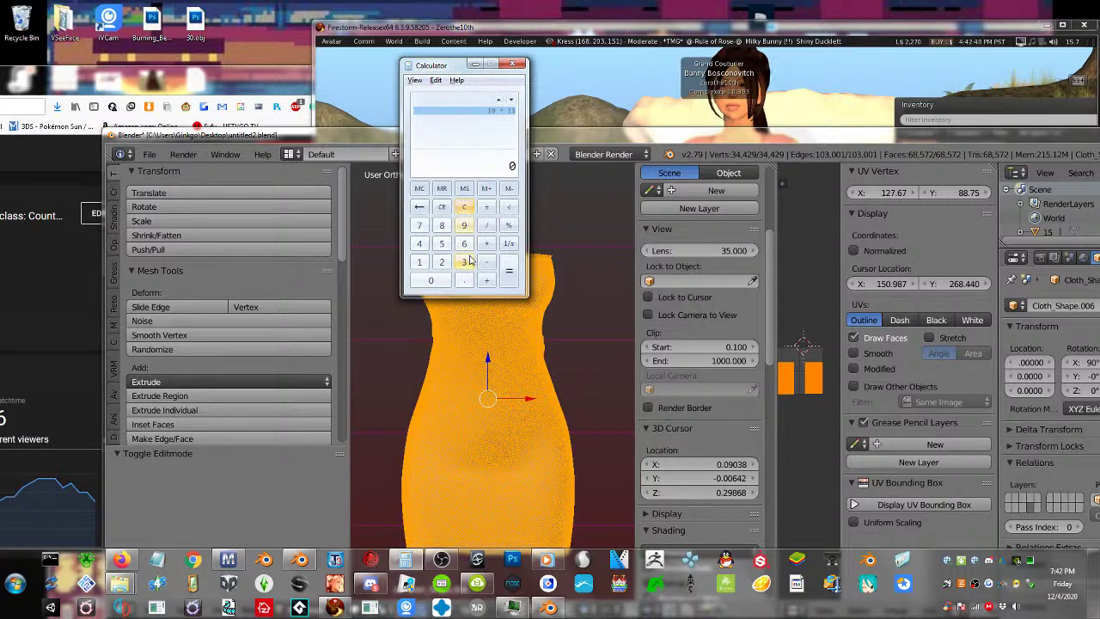
pyautogui.click(464, 244)
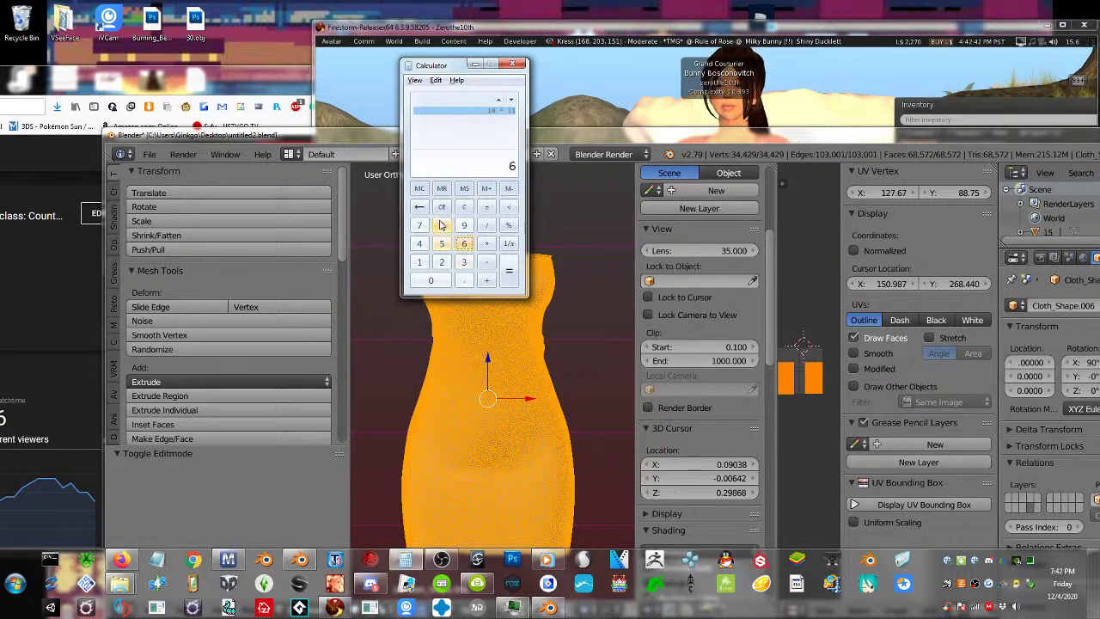
pyautogui.click(441, 225)
pyautogui.click(464, 281)
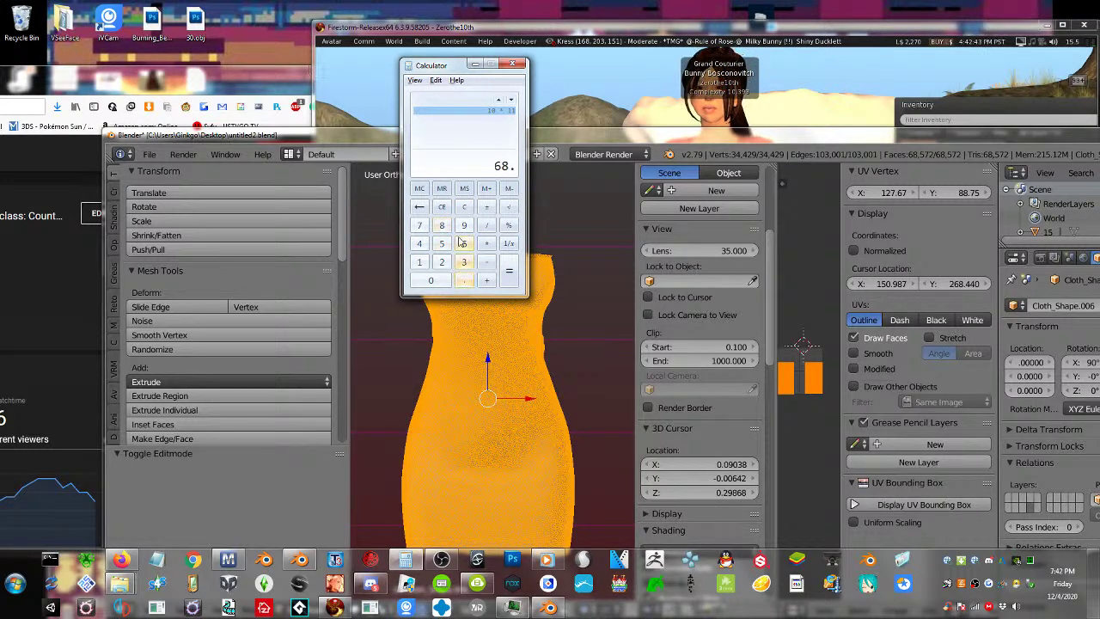
pyautogui.click(463, 210)
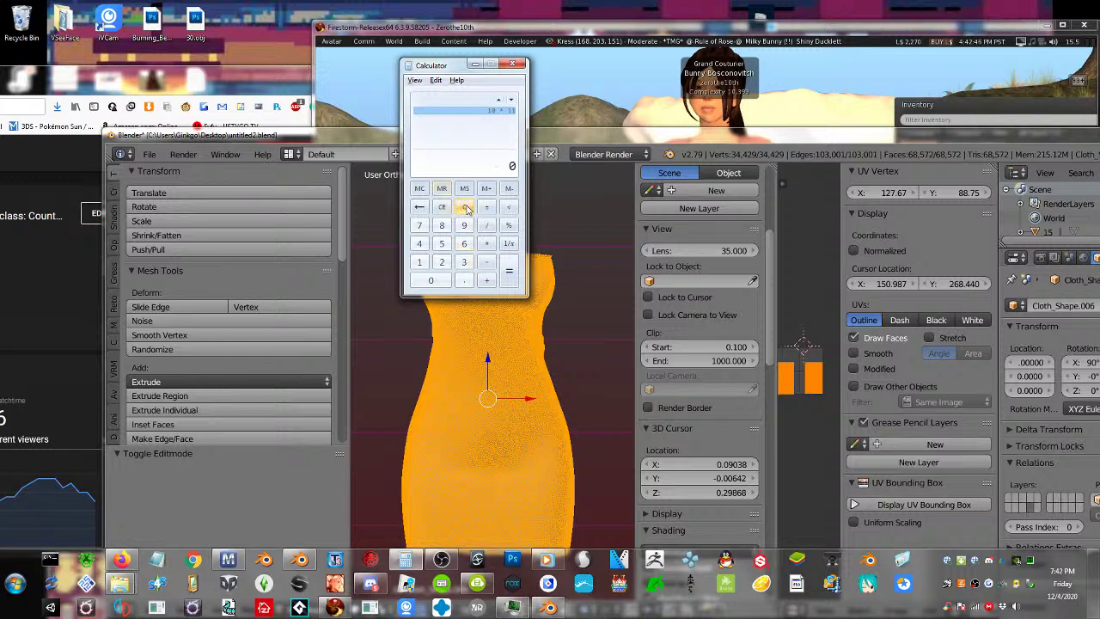
# Divide 86572 by 9000 in Calculator and clear the display
pyautogui.click(441, 225)
pyautogui.click(464, 244)
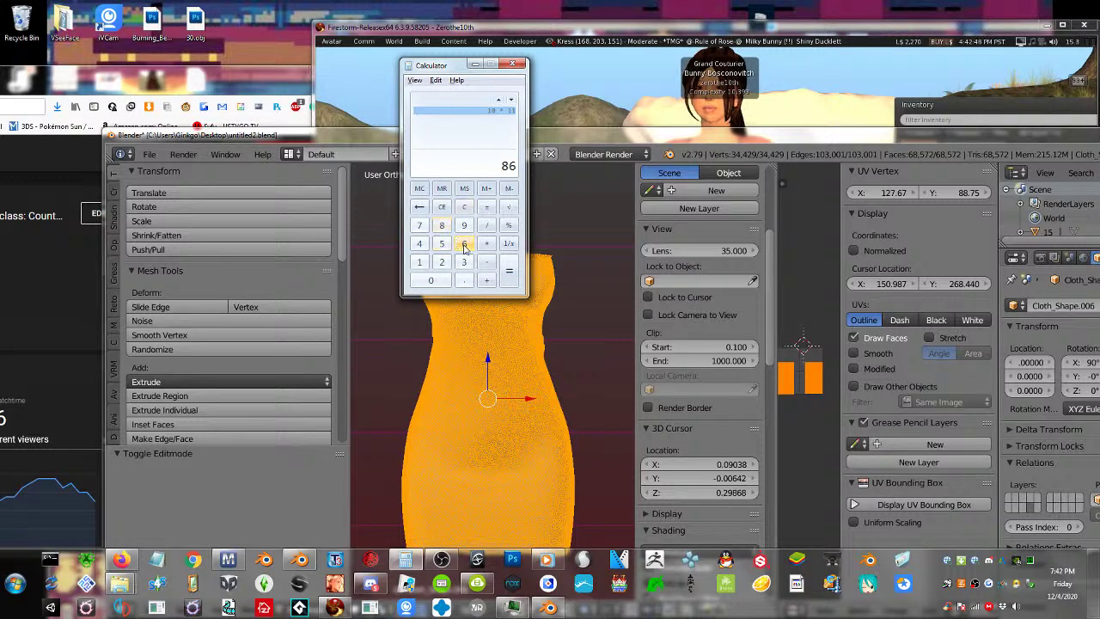
pyautogui.click(442, 244)
pyautogui.click(420, 225)
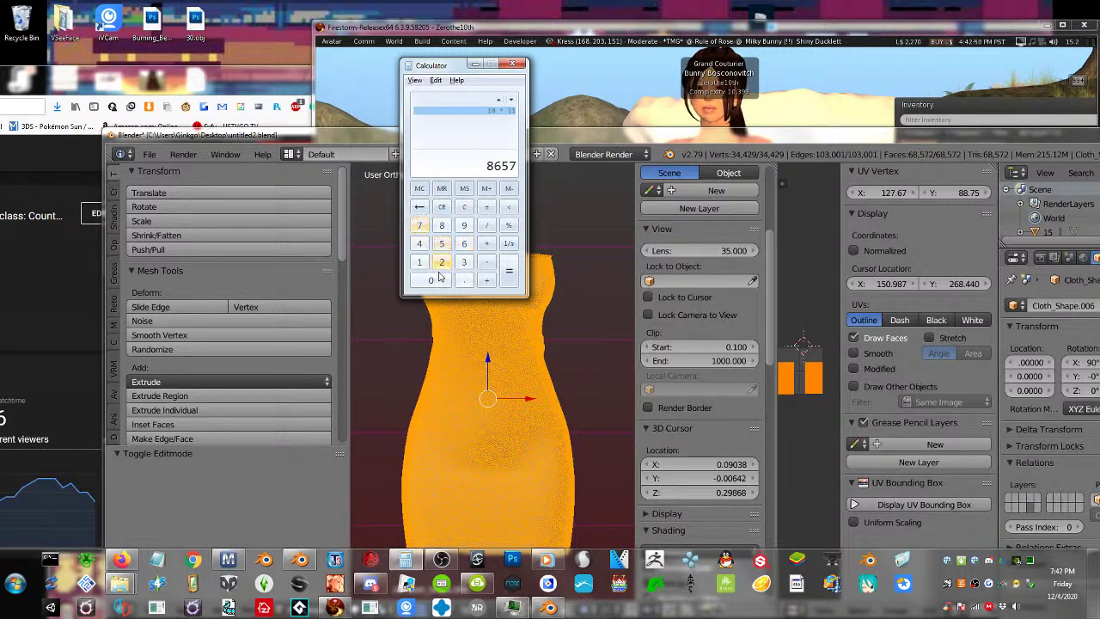
pyautogui.click(442, 262)
pyautogui.click(485, 227)
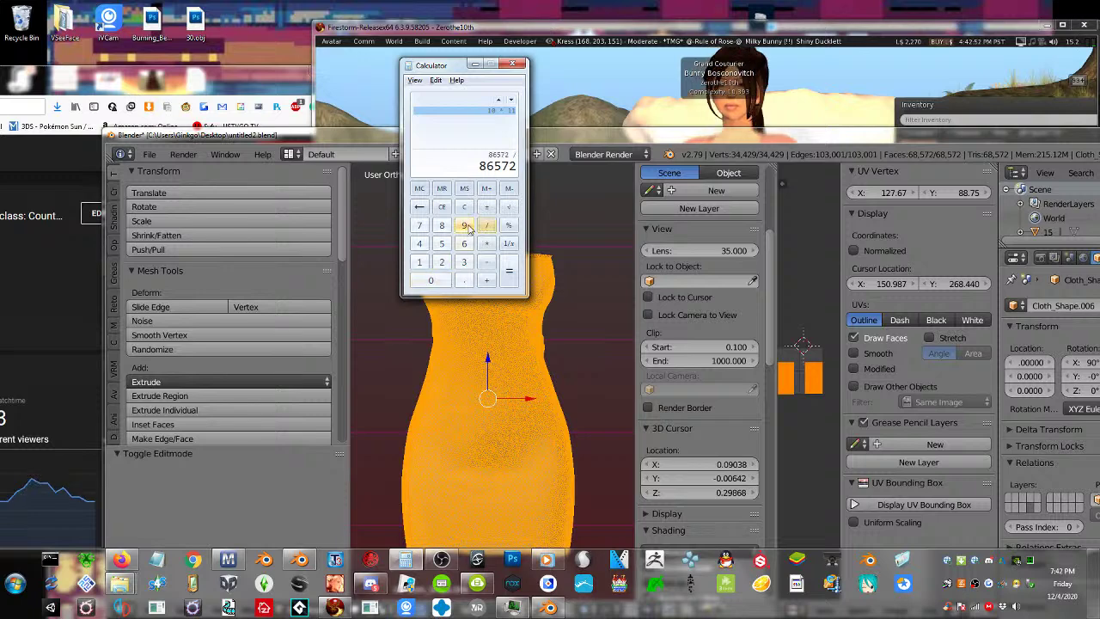
pyautogui.click(510, 273)
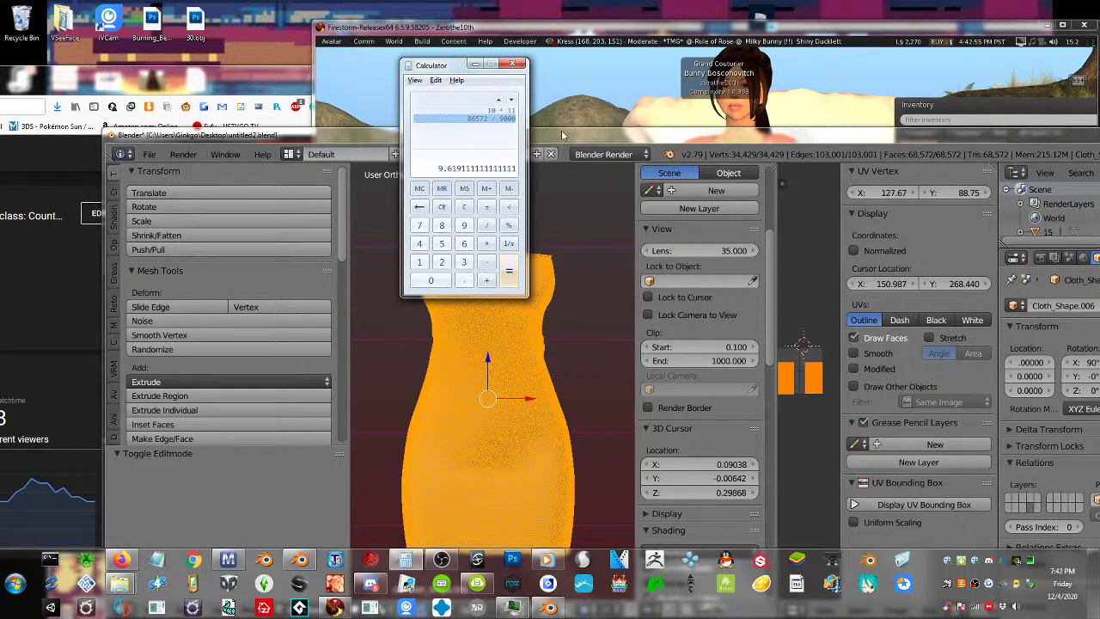
pyautogui.click(486, 262)
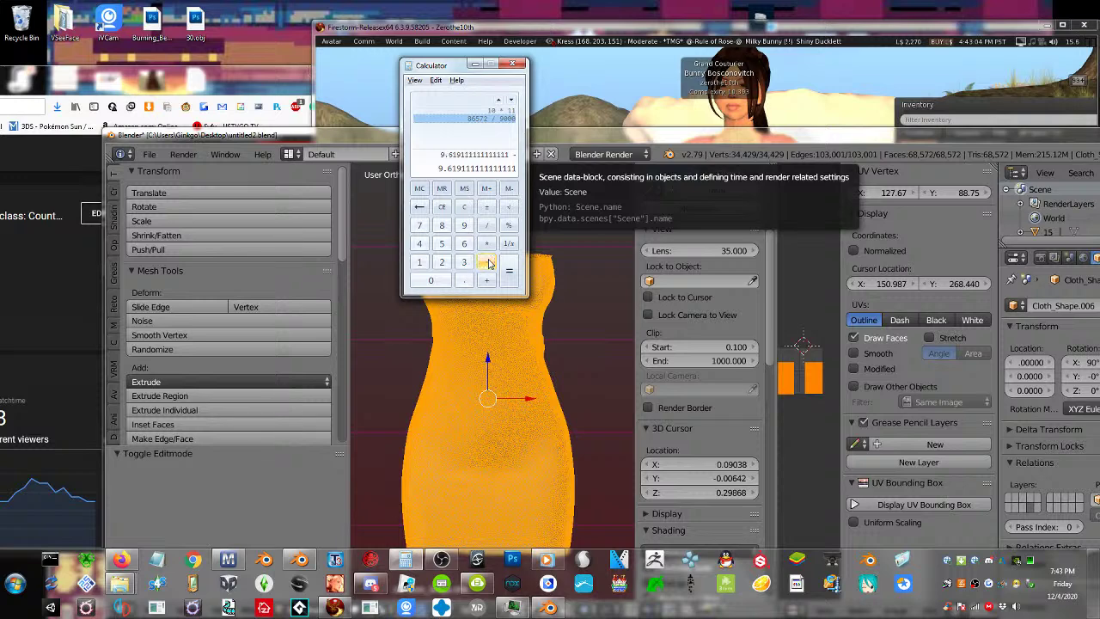
pyautogui.press('Escape')
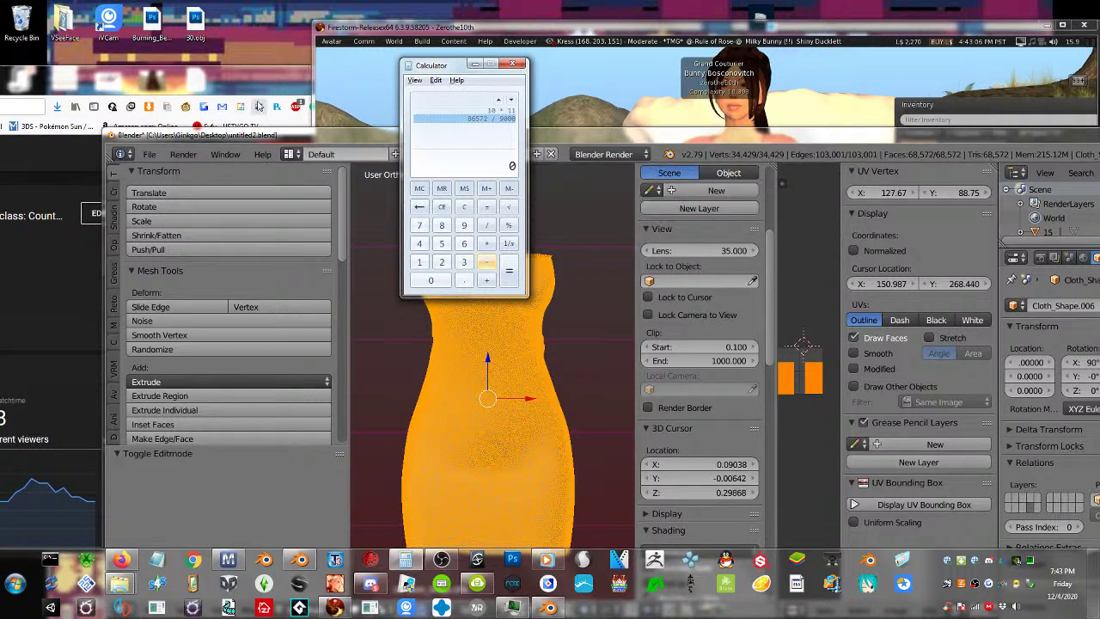
# Arrange the live chat browser and Blender windows side by side, placing the 3D cursor beside the lower part of the dress
pyautogui.click(252, 74)
pyautogui.moveTo(252, 75); pyautogui.dragTo(255, 50)
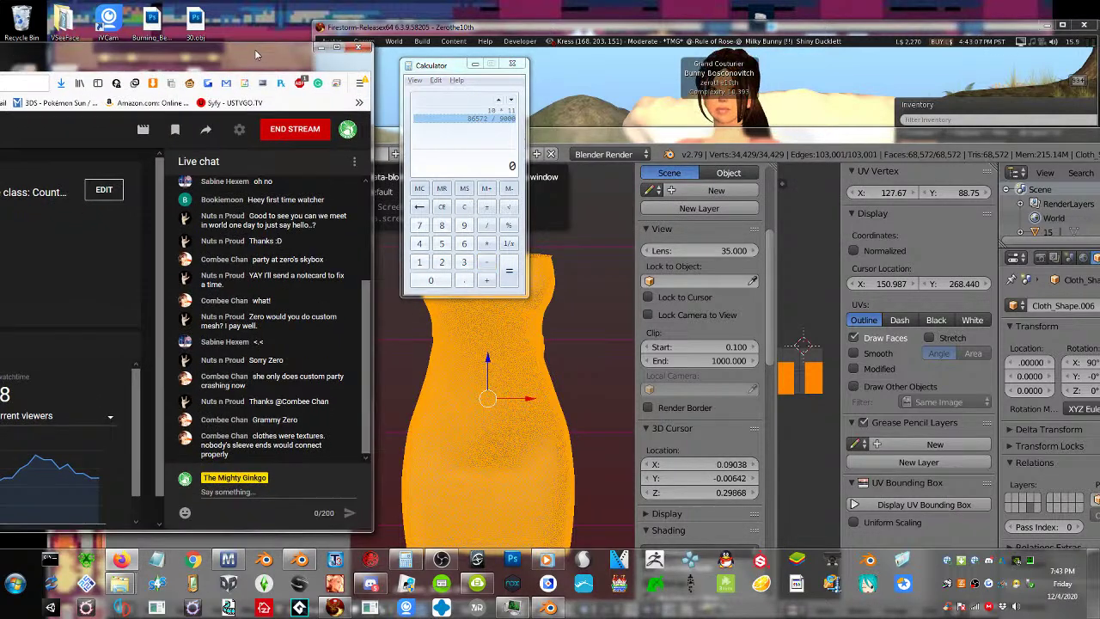
pyautogui.rightClick(551, 319)
pyautogui.moveTo(353, 136); pyautogui.dragTo(601, 40)
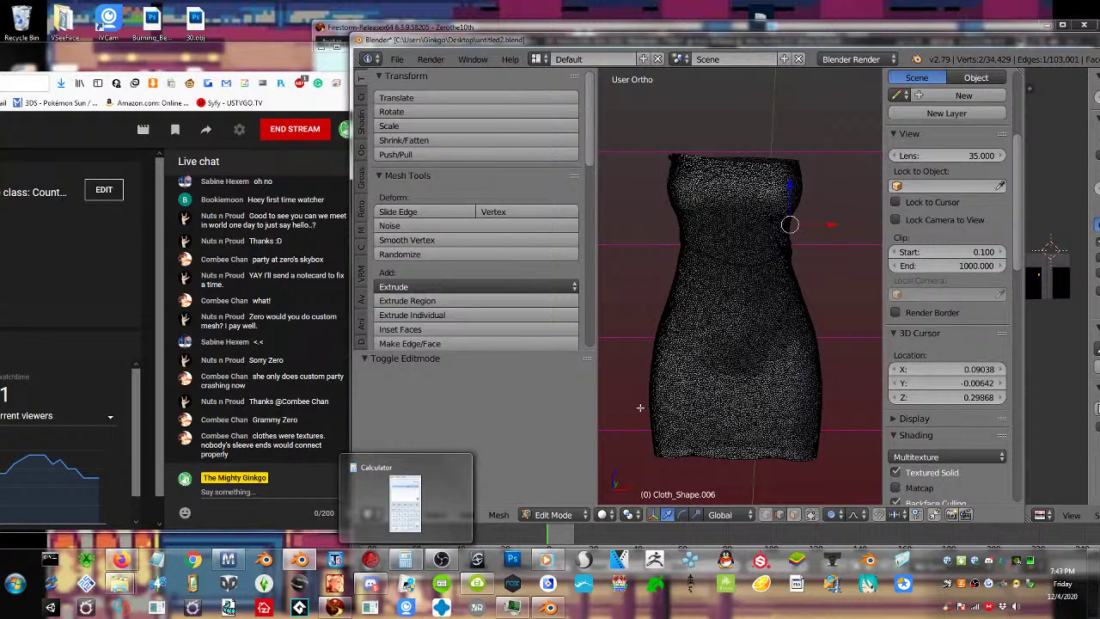
pyautogui.click(639, 407)
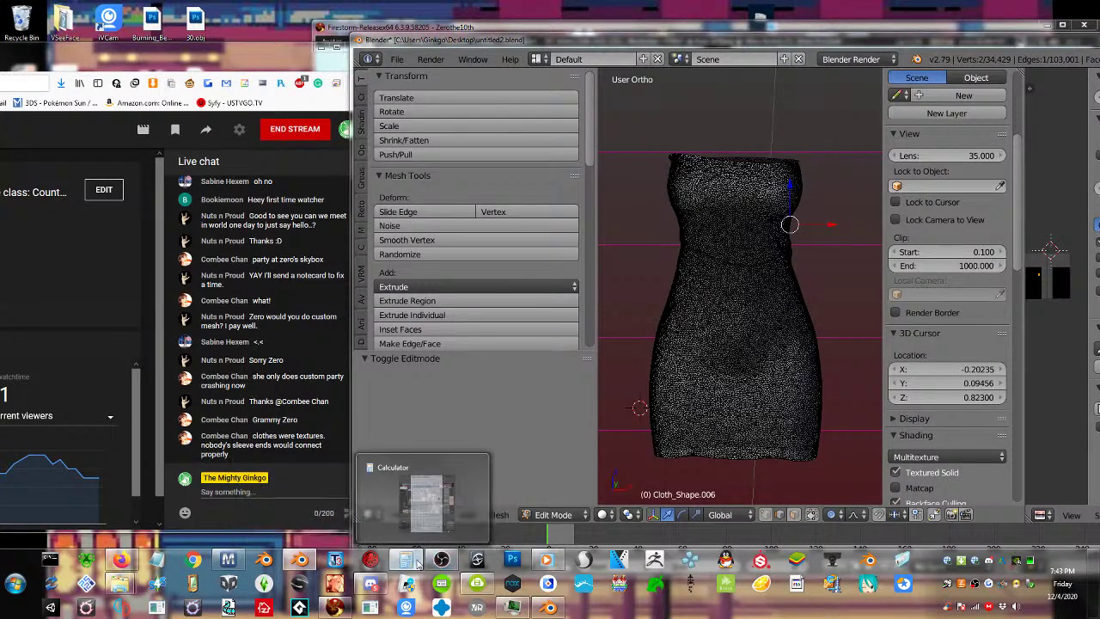
# Switch to Calculator and recall the 86572 / 9000 calculation from its history
pyautogui.click(406, 560)
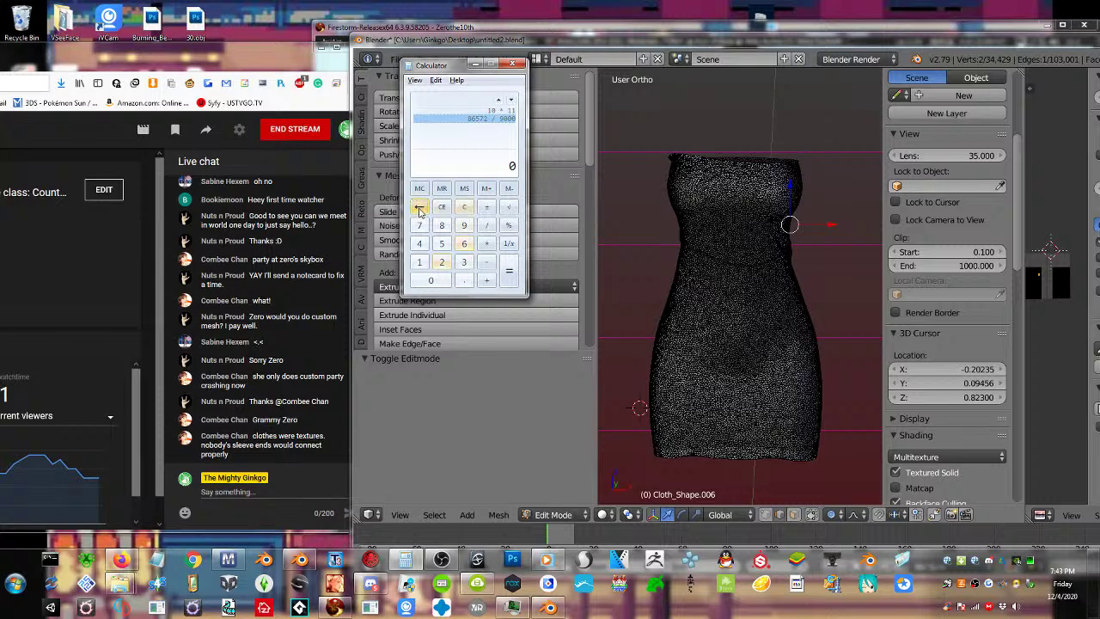
pyautogui.click(491, 111)
pyautogui.click(486, 118)
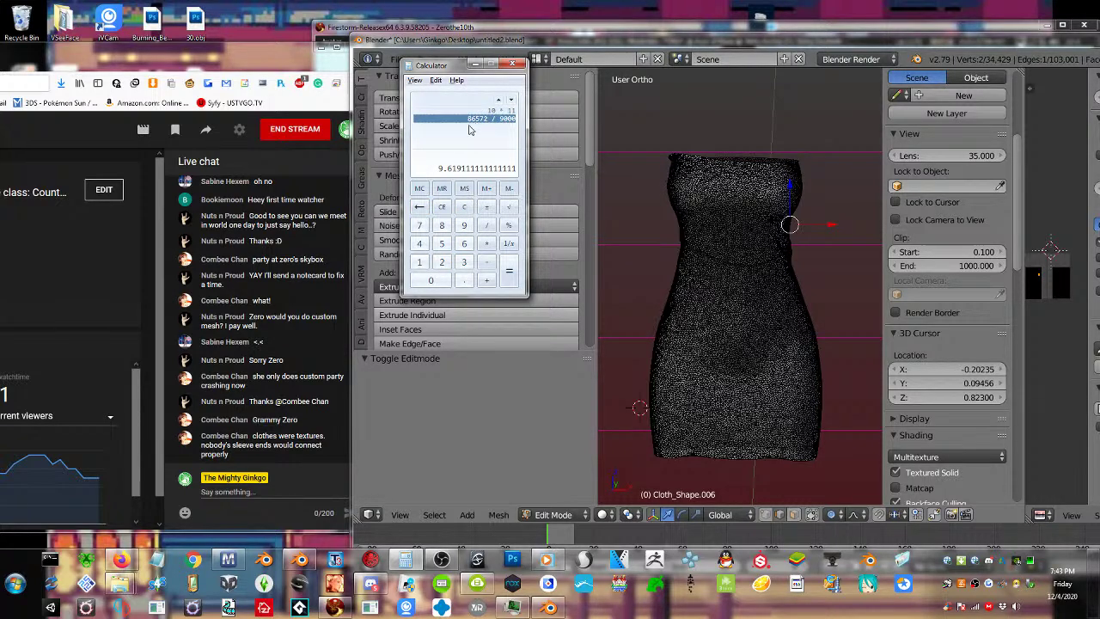
pyautogui.click(464, 207)
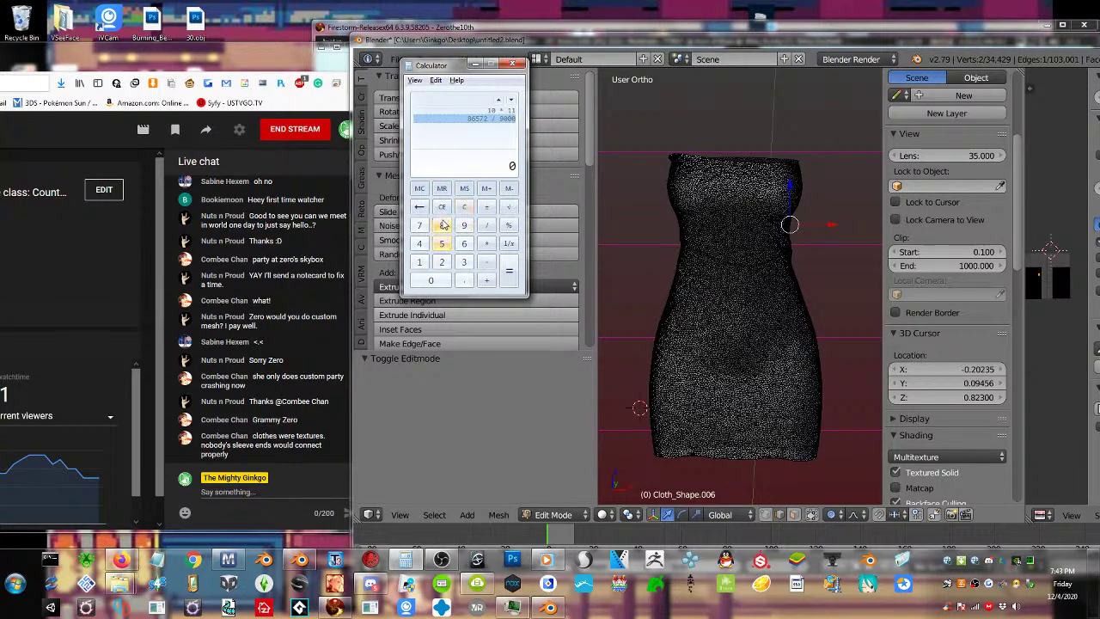
pyautogui.click(444, 224)
pyautogui.click(464, 244)
pyautogui.click(441, 243)
pyautogui.click(419, 225)
pyautogui.click(441, 261)
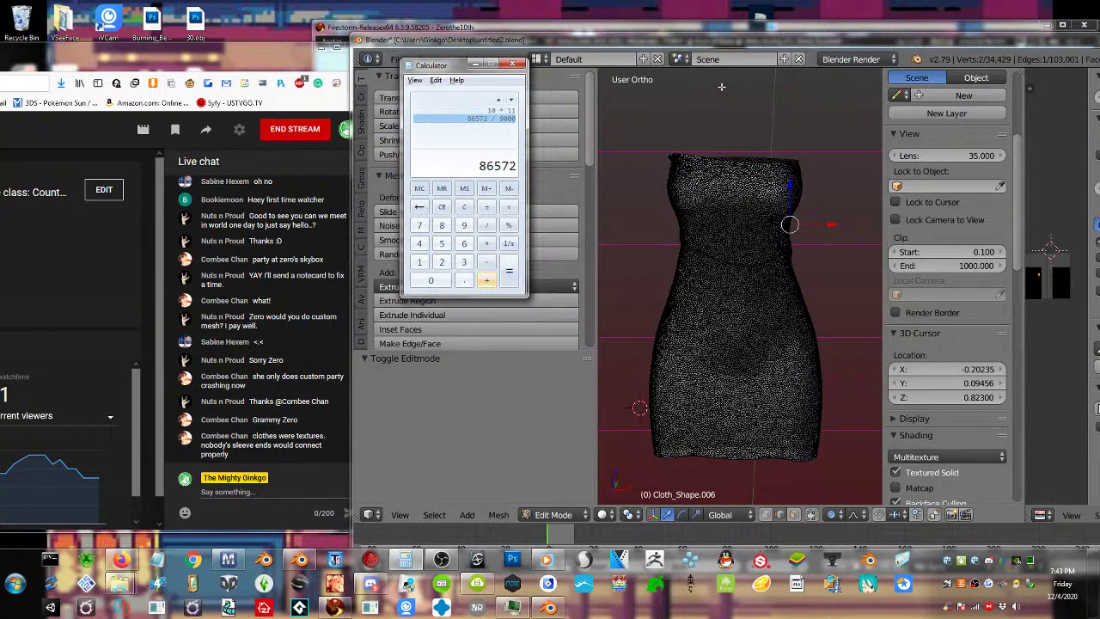
# Rearrange the Blender and Calculator windows so the mesh statistics, the calculator and the avatar can be seen together
pyautogui.moveTo(721, 87); pyautogui.dragTo(679, 481, button='right')
pyautogui.rightClick(640, 405)
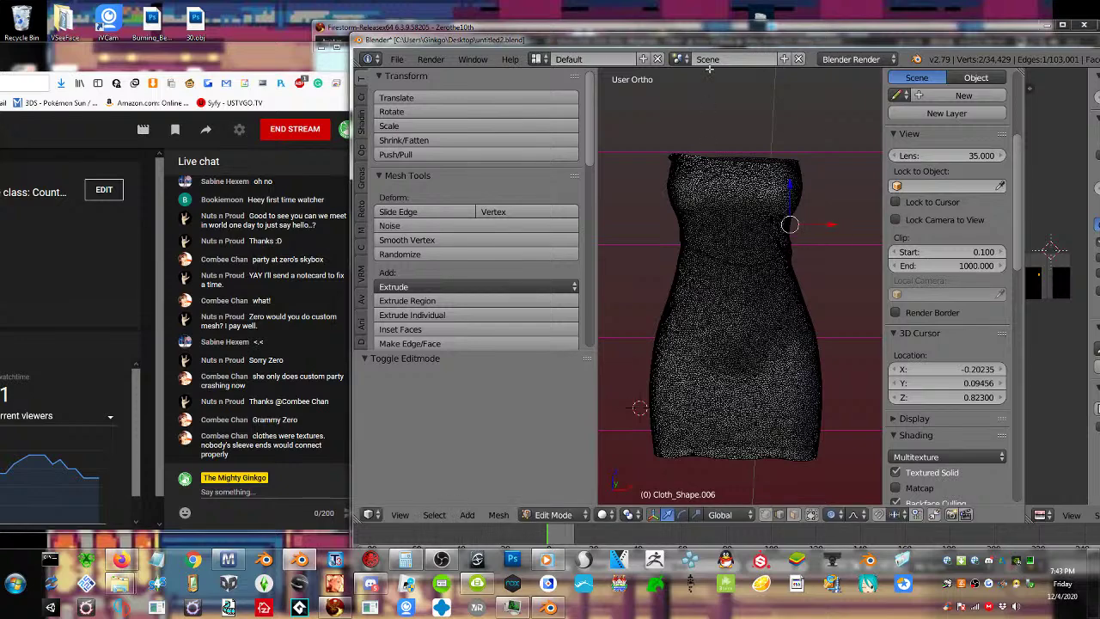
pyautogui.moveTo(728, 39); pyautogui.dragTo(318, 222)
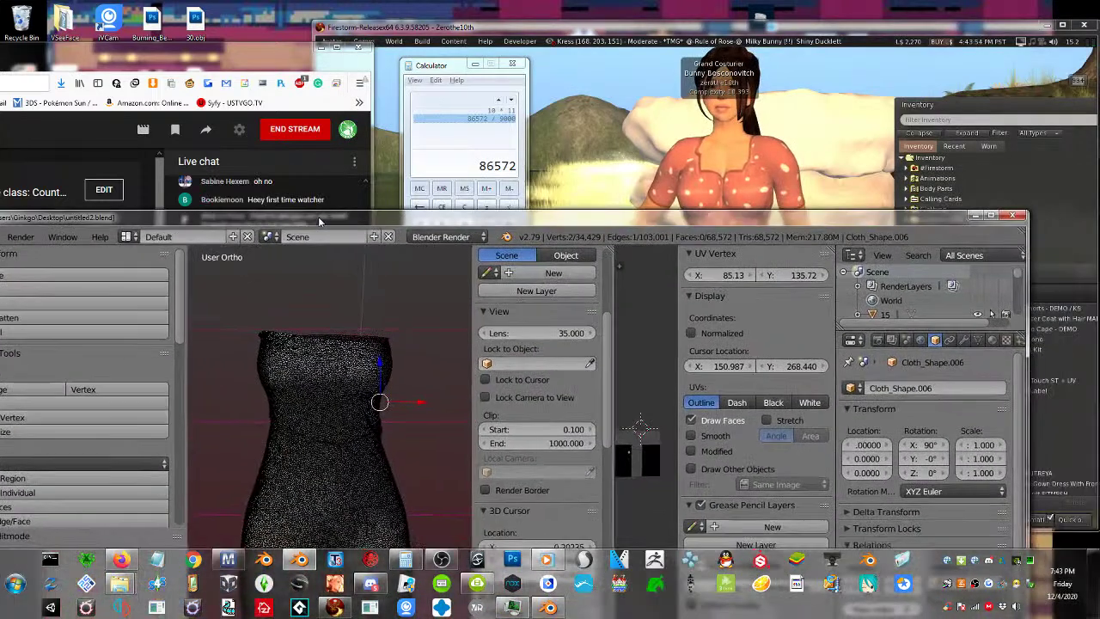
pyautogui.moveTo(443, 72); pyautogui.dragTo(455, 39)
# Divide 68572 by 9000 in Calculator and clear the display
pyautogui.click(474, 173)
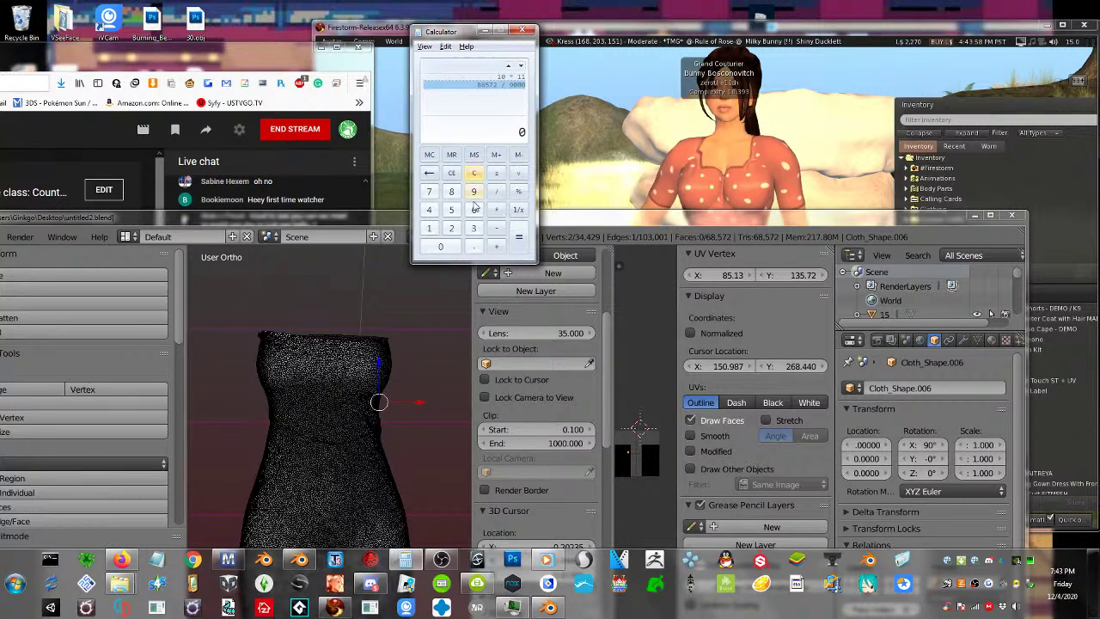
pyautogui.click(473, 209)
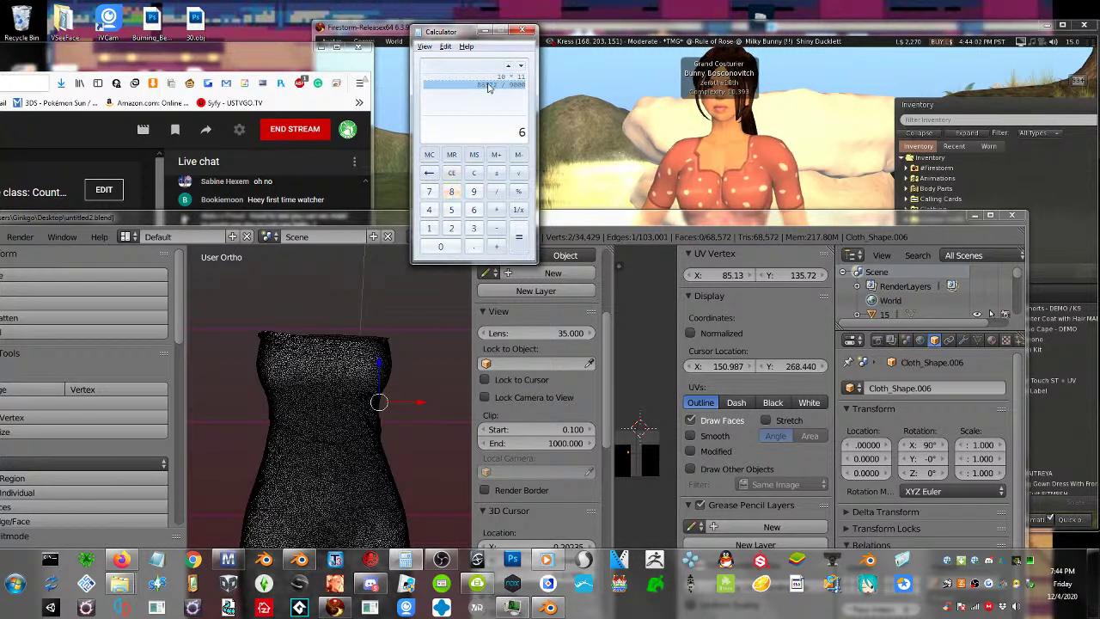
pyautogui.click(451, 191)
pyautogui.click(452, 210)
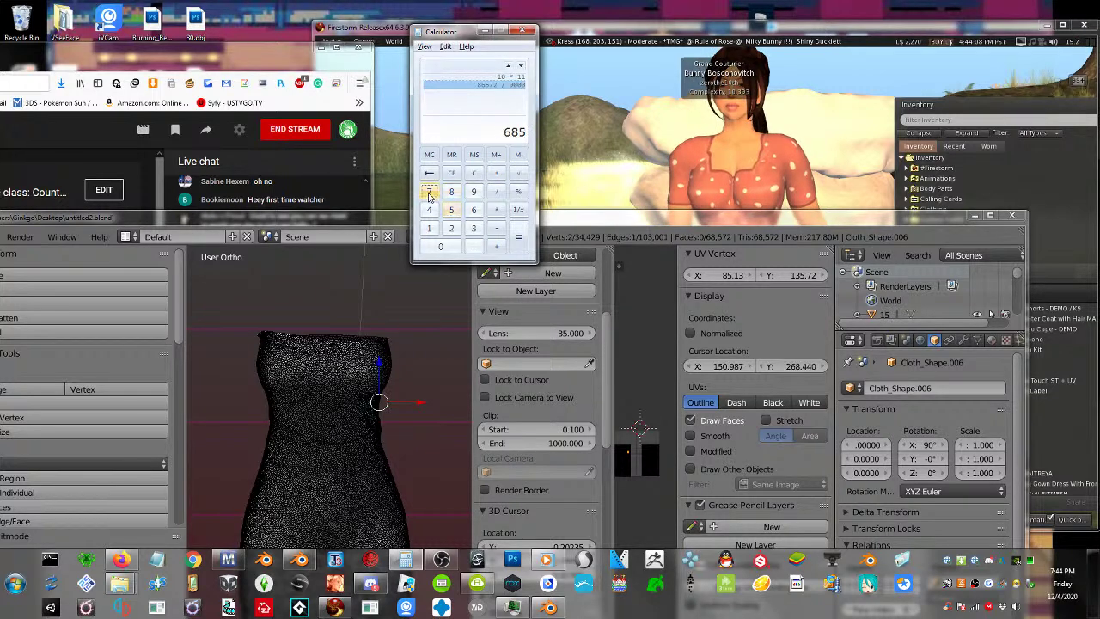
pyautogui.click(429, 191)
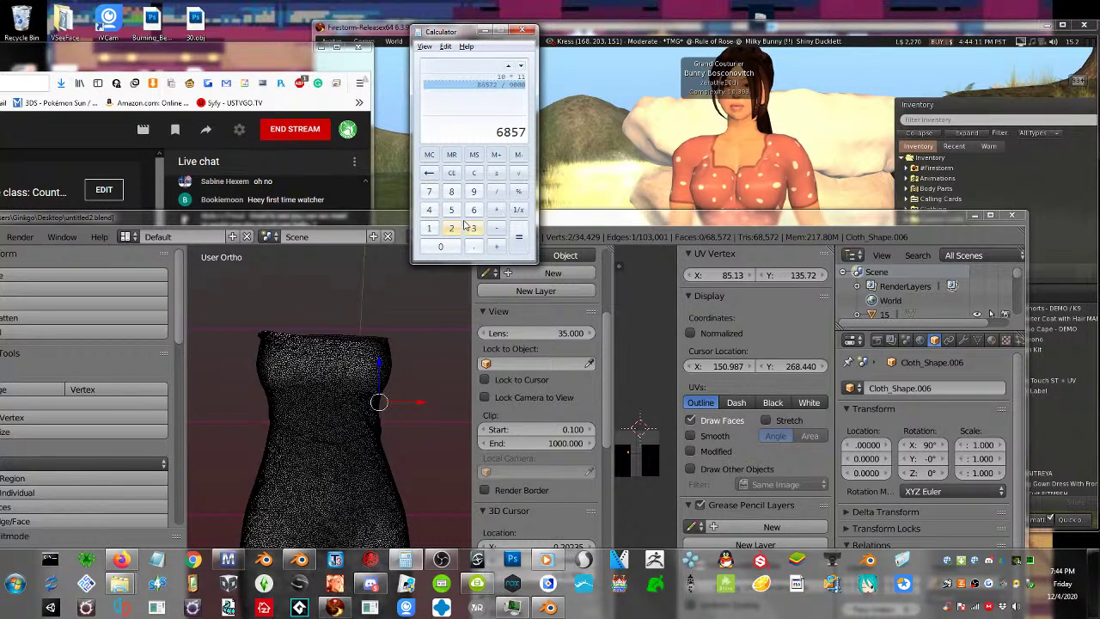
pyautogui.click(459, 226)
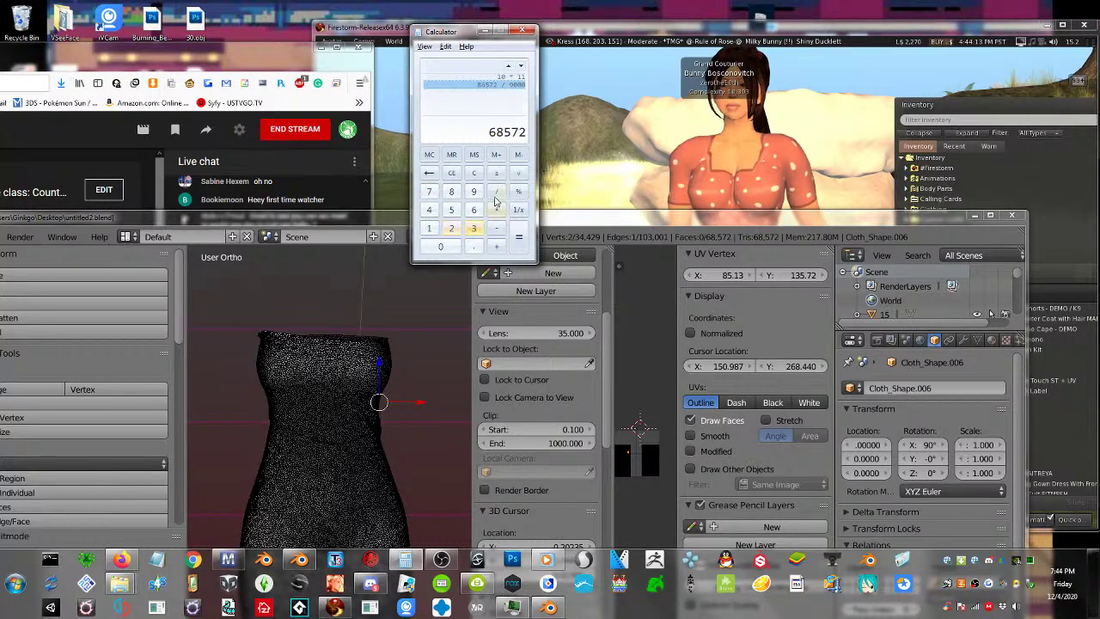
pyautogui.click(495, 192)
pyautogui.click(474, 192)
pyautogui.click(449, 246)
pyautogui.click(449, 247)
pyautogui.click(448, 247)
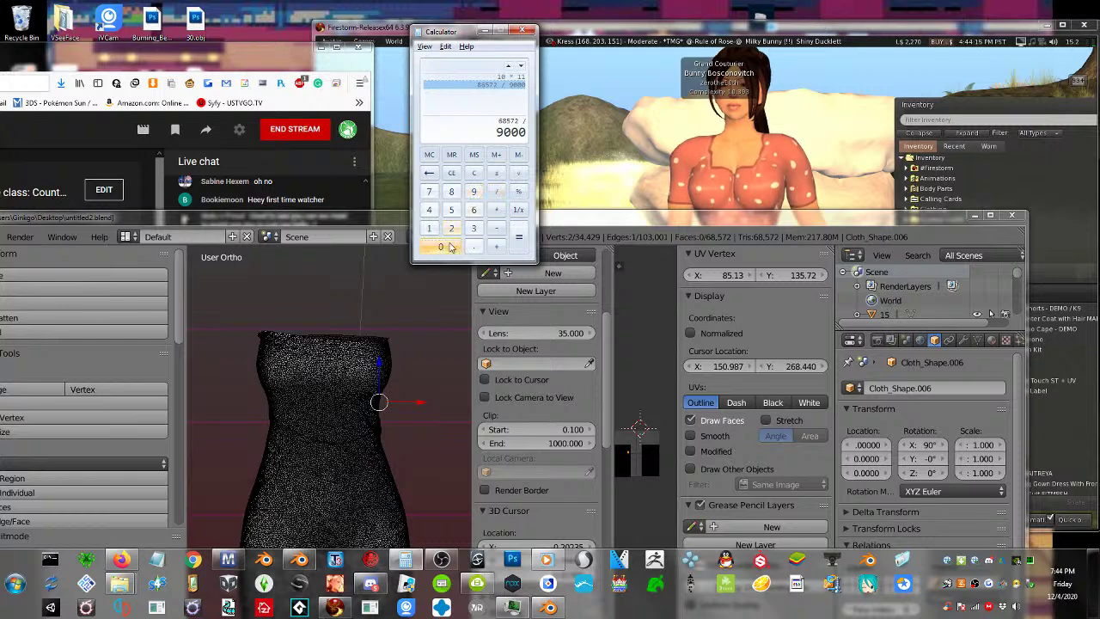
pyautogui.click(519, 238)
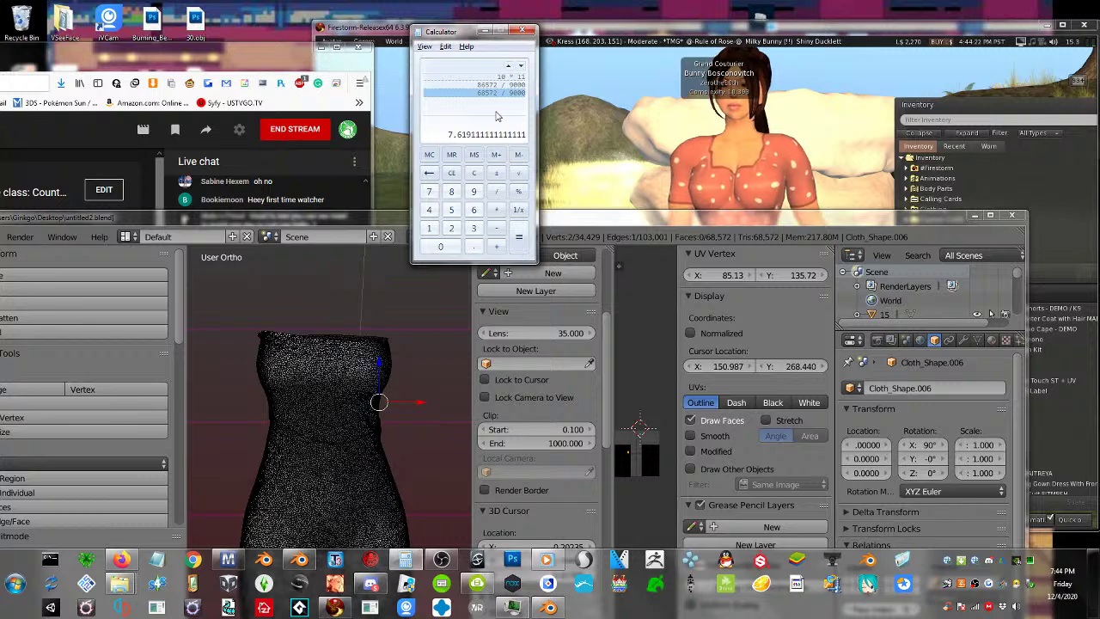
pyautogui.click(475, 175)
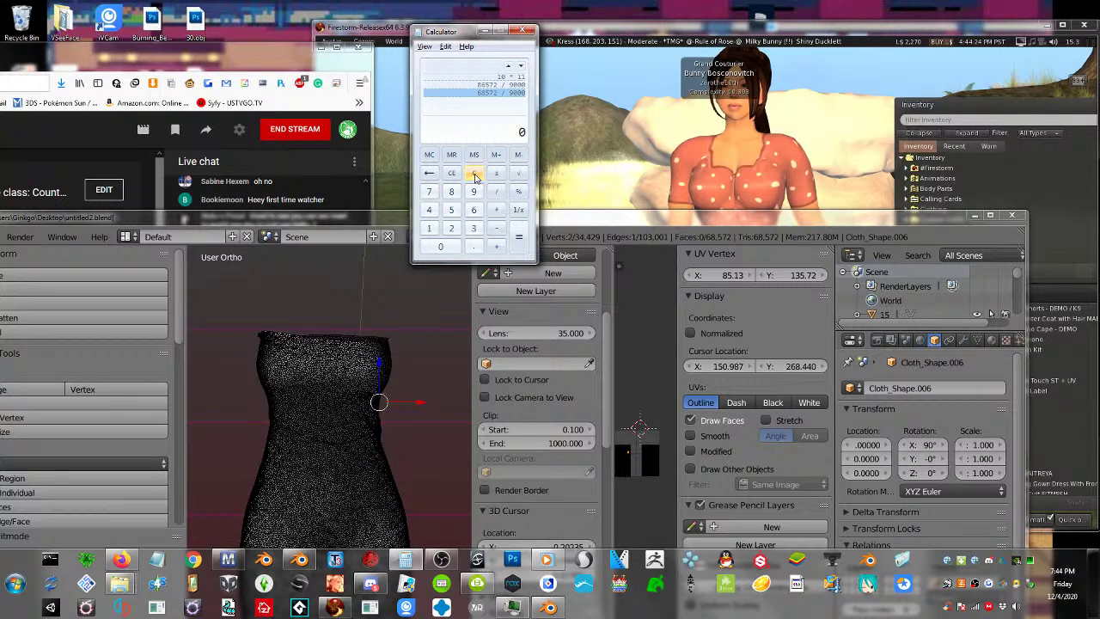
# In Calculator, enter the dress's 68572 faces plus 20000
pyautogui.click(473, 210)
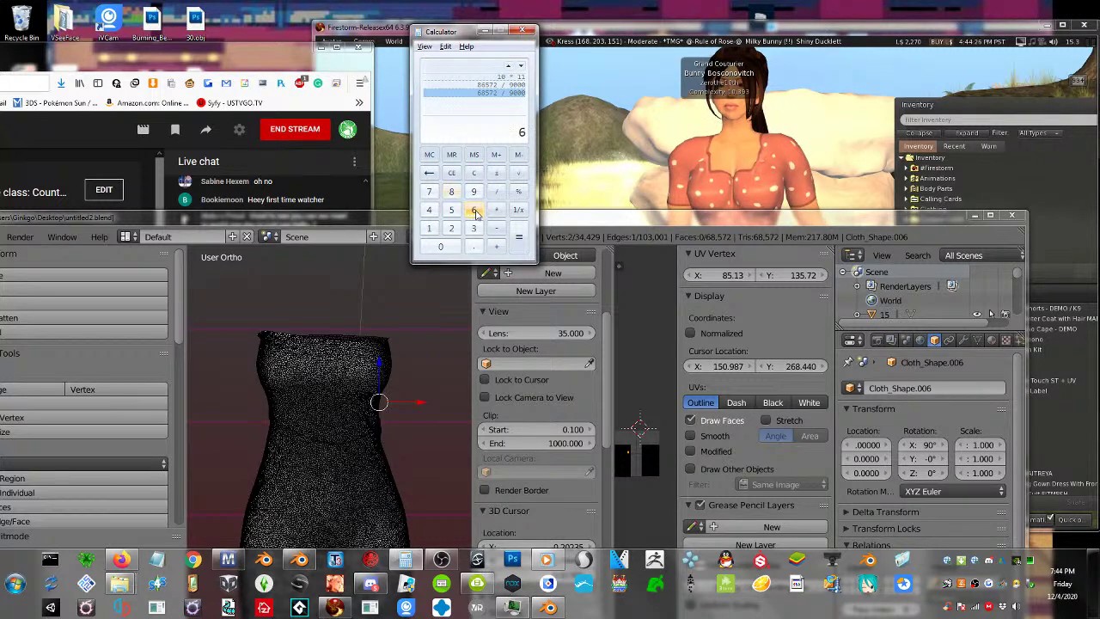
pyautogui.click(451, 192)
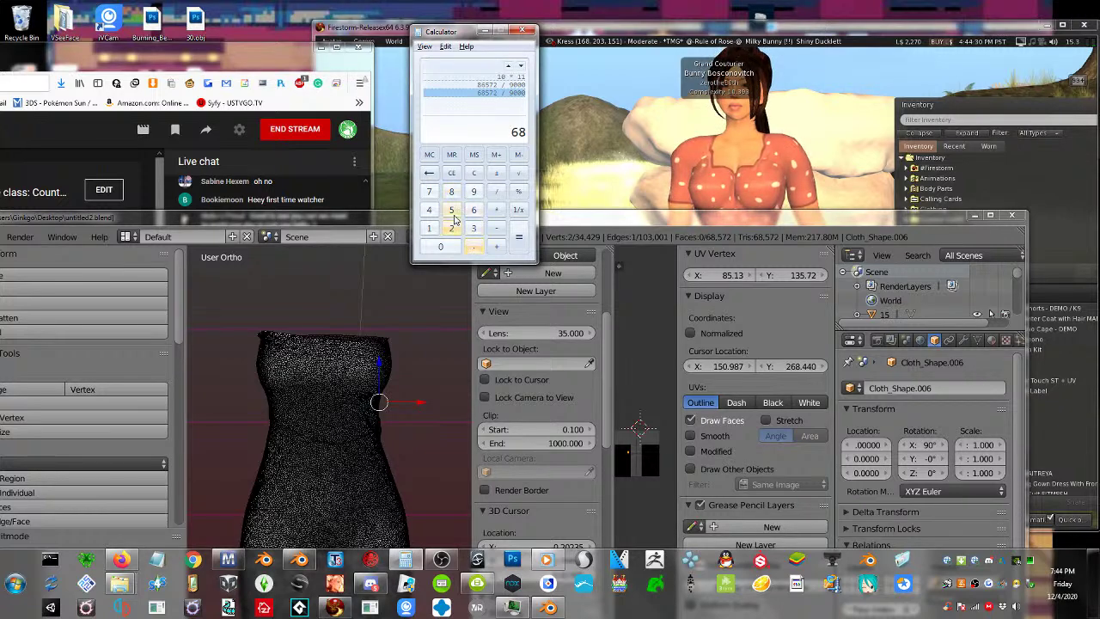
pyautogui.click(451, 210)
pyautogui.click(429, 192)
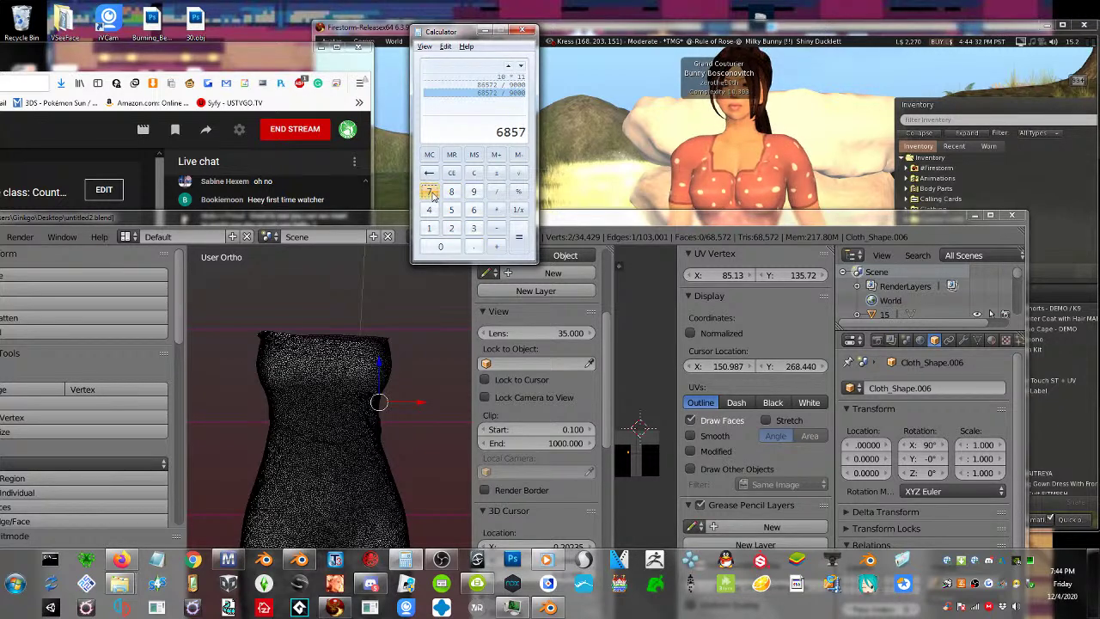
pyautogui.click(453, 232)
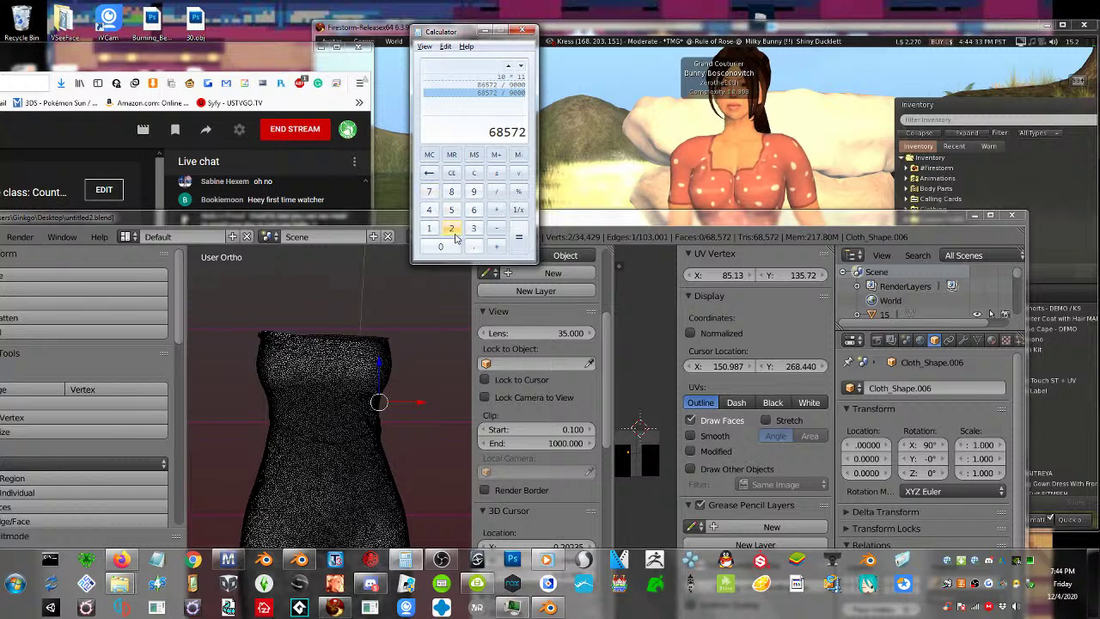
pyautogui.click(496, 243)
pyautogui.click(451, 228)
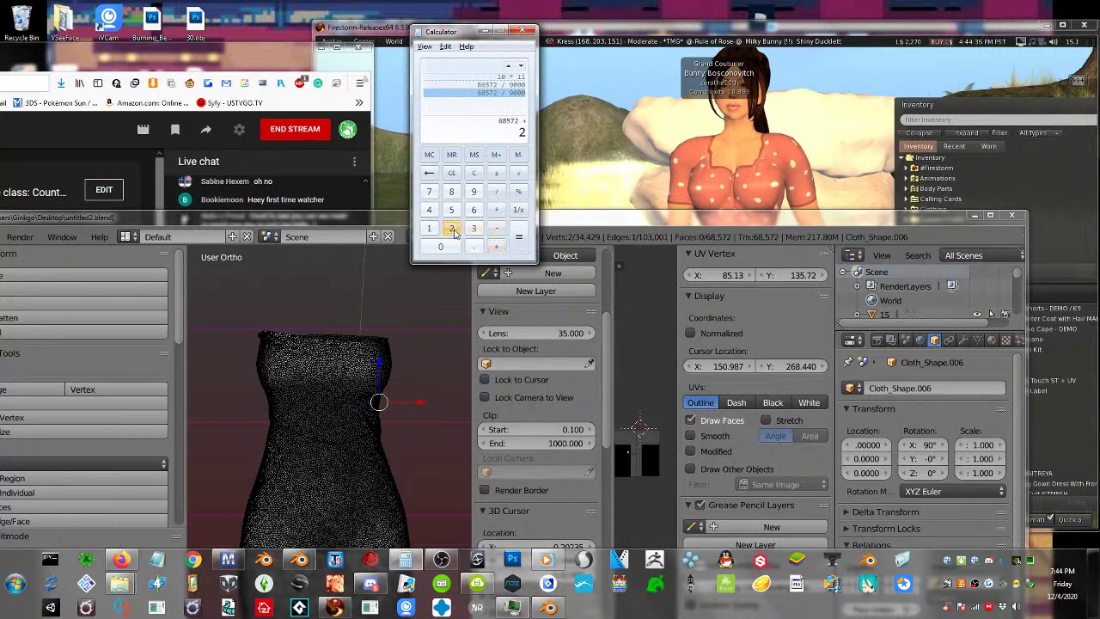
pyautogui.click(442, 247)
pyautogui.click(446, 246)
pyautogui.click(444, 247)
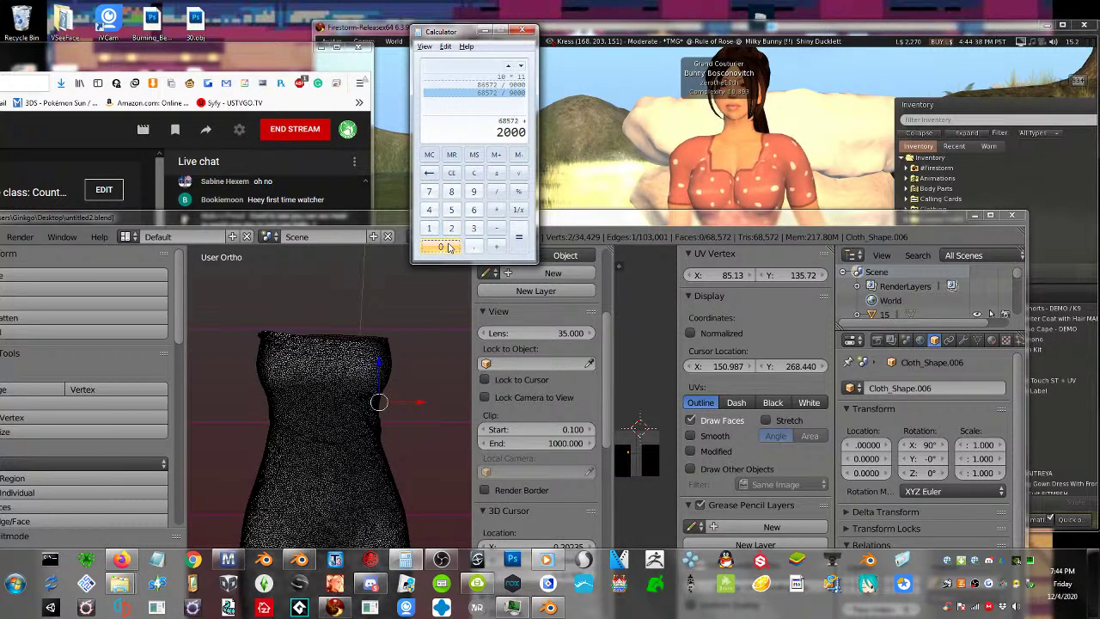
pyautogui.click(443, 246)
# Bring the live chat browser forward, then add 5000 twice to the running sum in Calculator
pyautogui.click(242, 57)
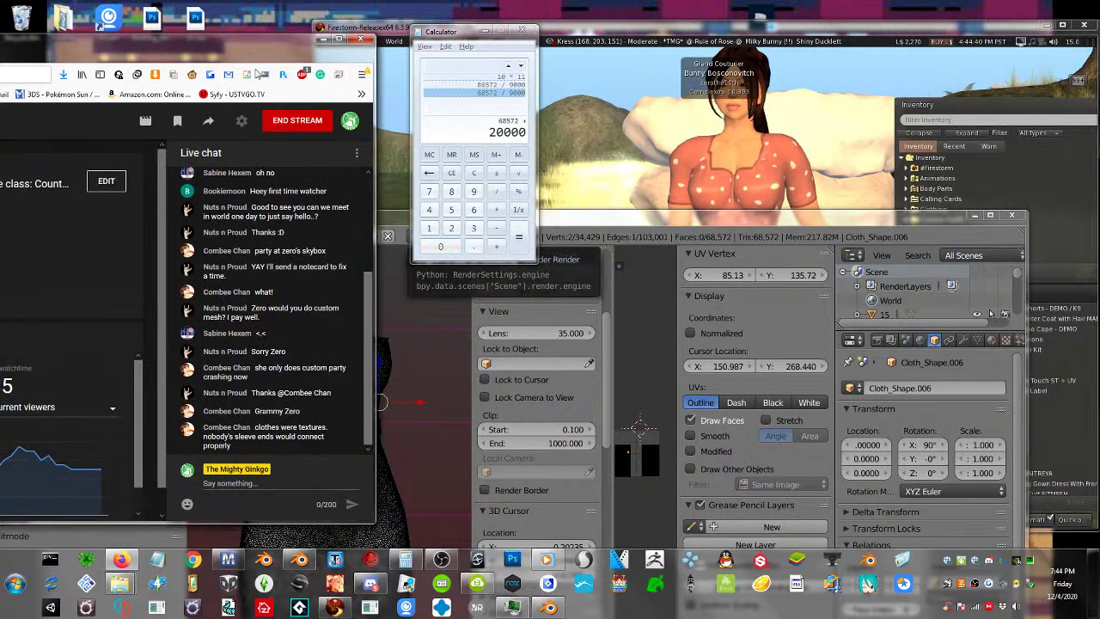
pyautogui.click(507, 247)
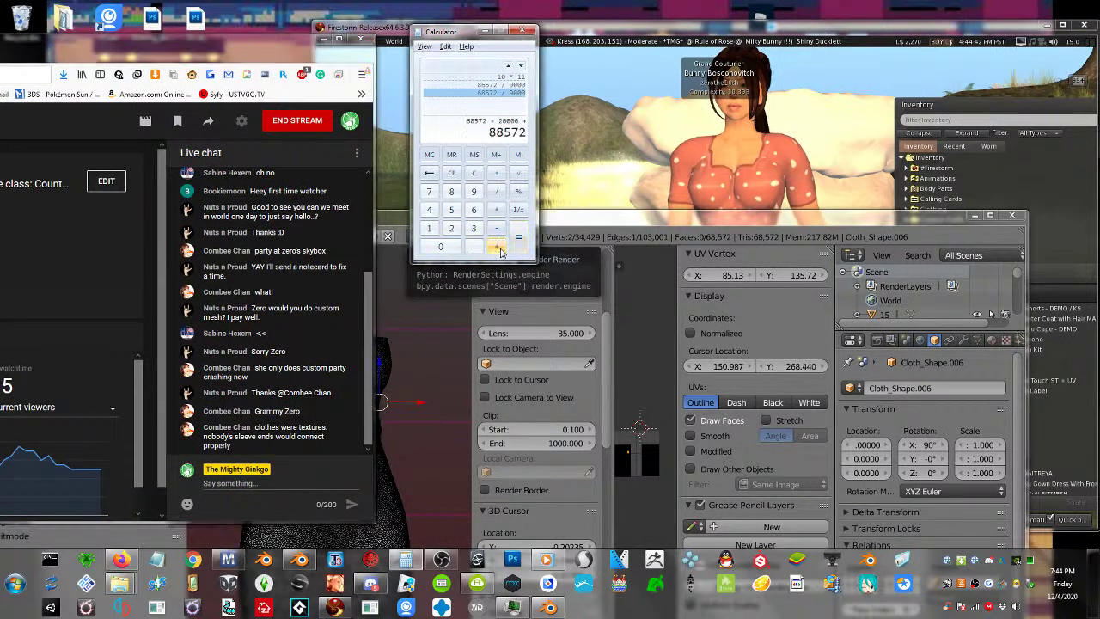
pyautogui.click(451, 210)
pyautogui.doubleClick(446, 245)
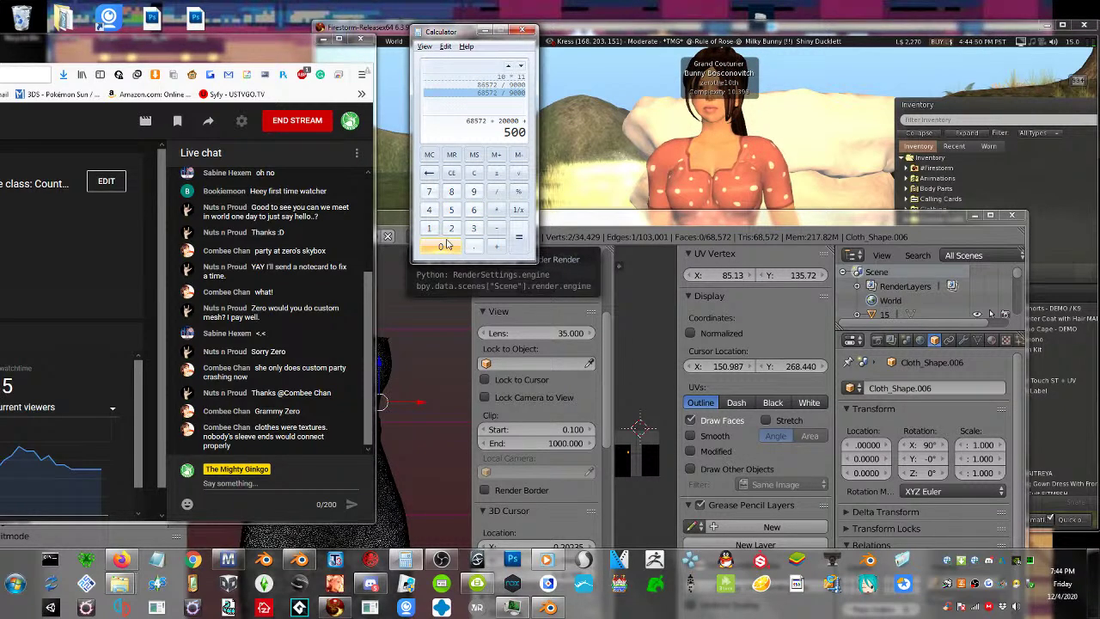
pyautogui.click(495, 248)
pyautogui.click(451, 209)
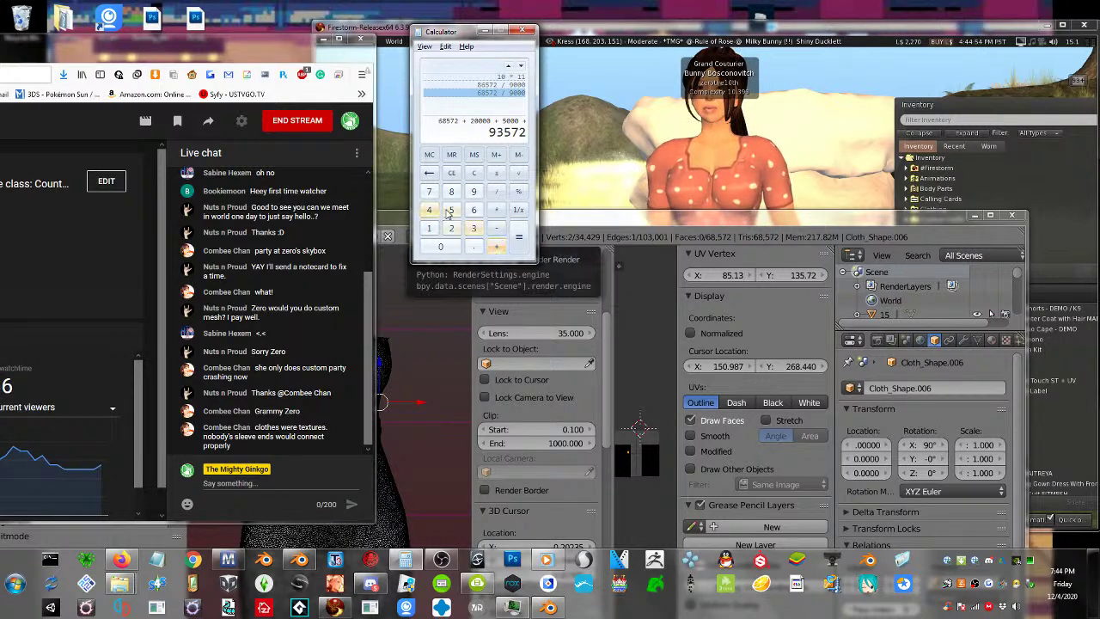
pyautogui.click(445, 247)
pyautogui.click(445, 247)
pyautogui.click(445, 246)
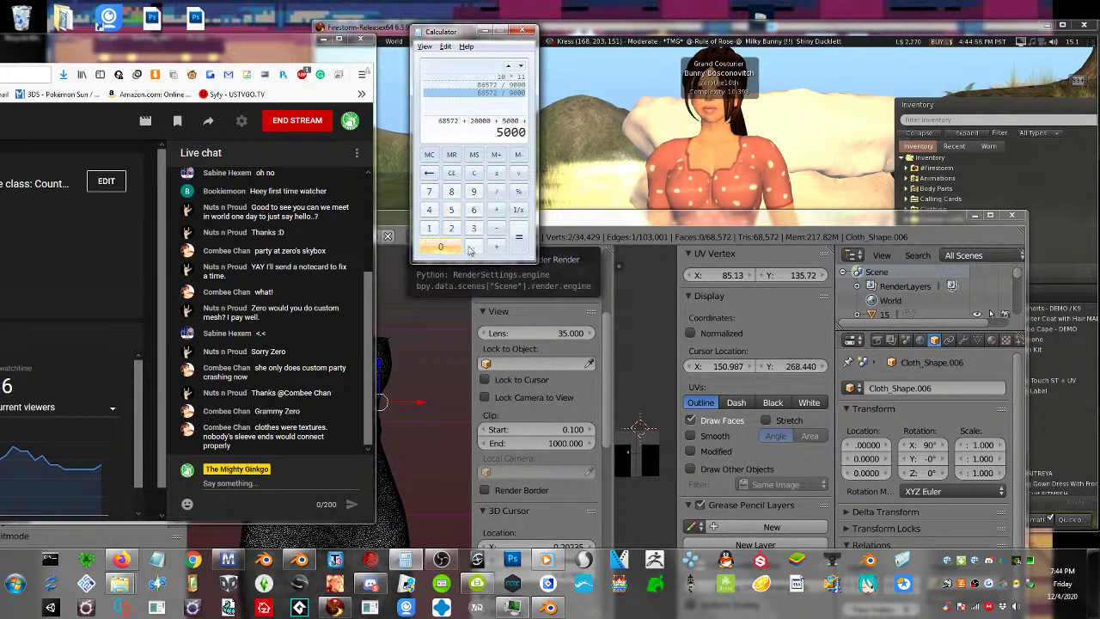
# Add 3000 twice to the running sum
pyautogui.click(495, 247)
pyautogui.click(473, 227)
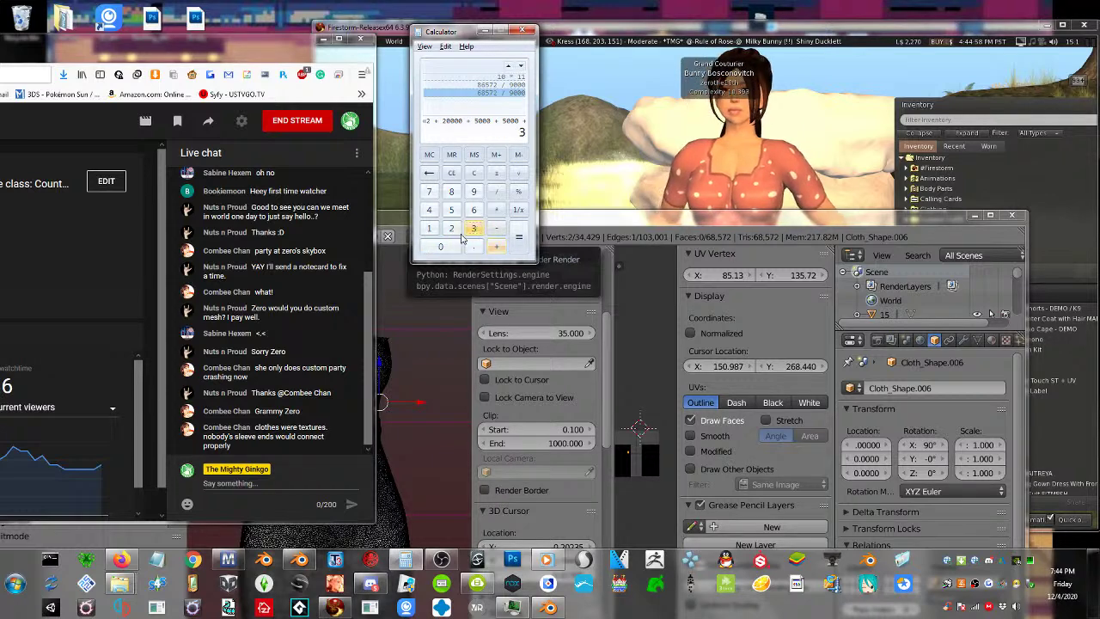
pyautogui.click(443, 247)
pyautogui.click(442, 247)
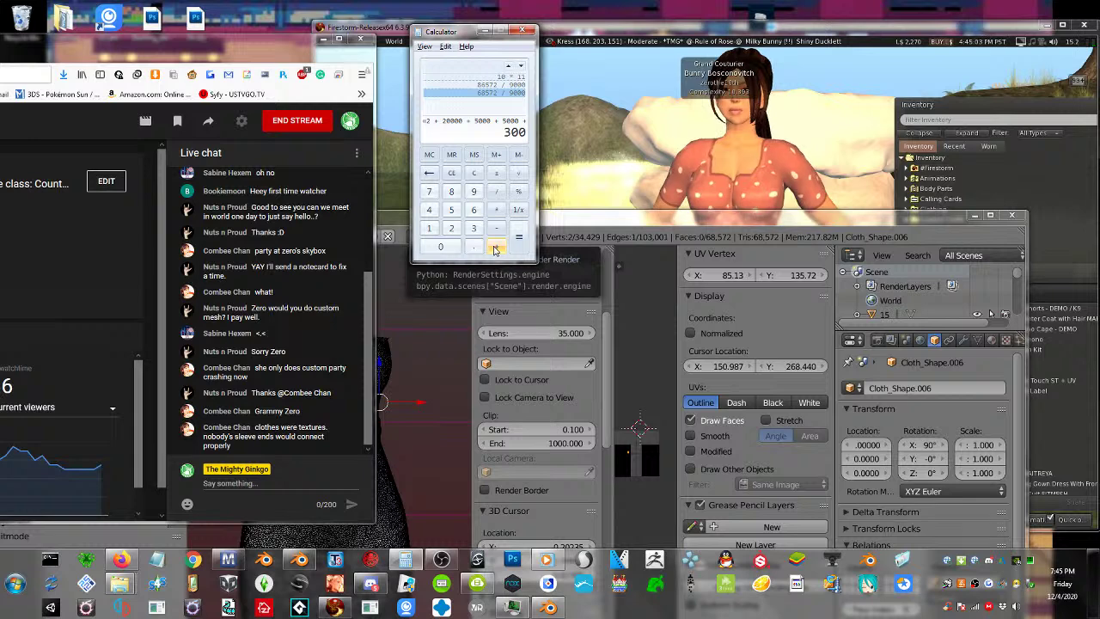
pyautogui.press('0')
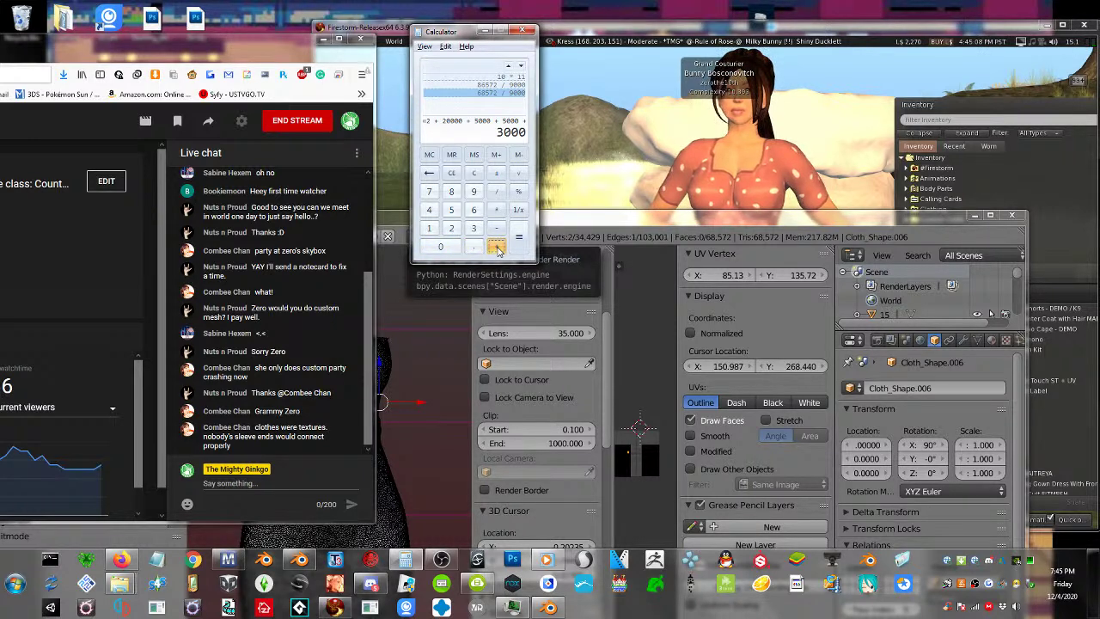
pyautogui.click(497, 247)
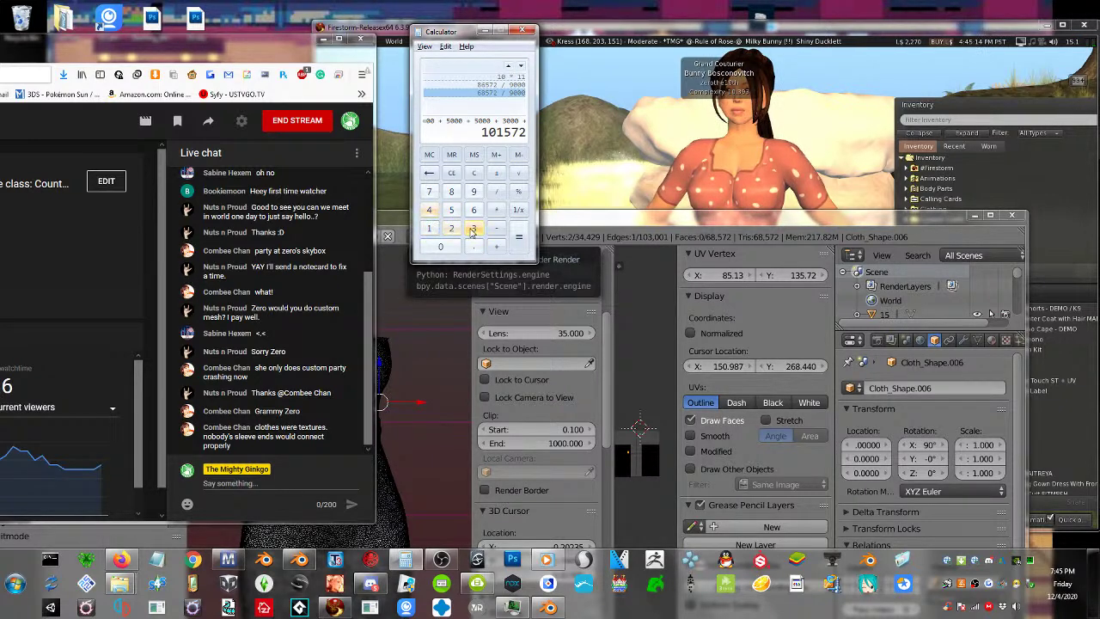
pyautogui.click(474, 227)
pyautogui.click(441, 248)
pyautogui.click(440, 248)
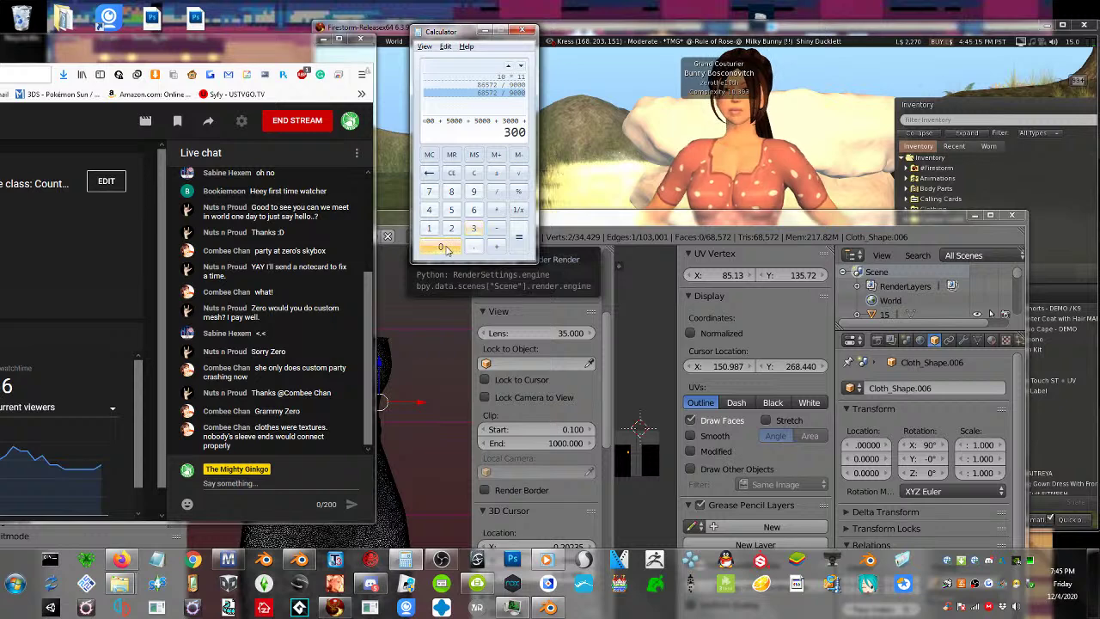
pyautogui.click(441, 248)
# Add 200 and 300 to the running sum
pyautogui.click(496, 247)
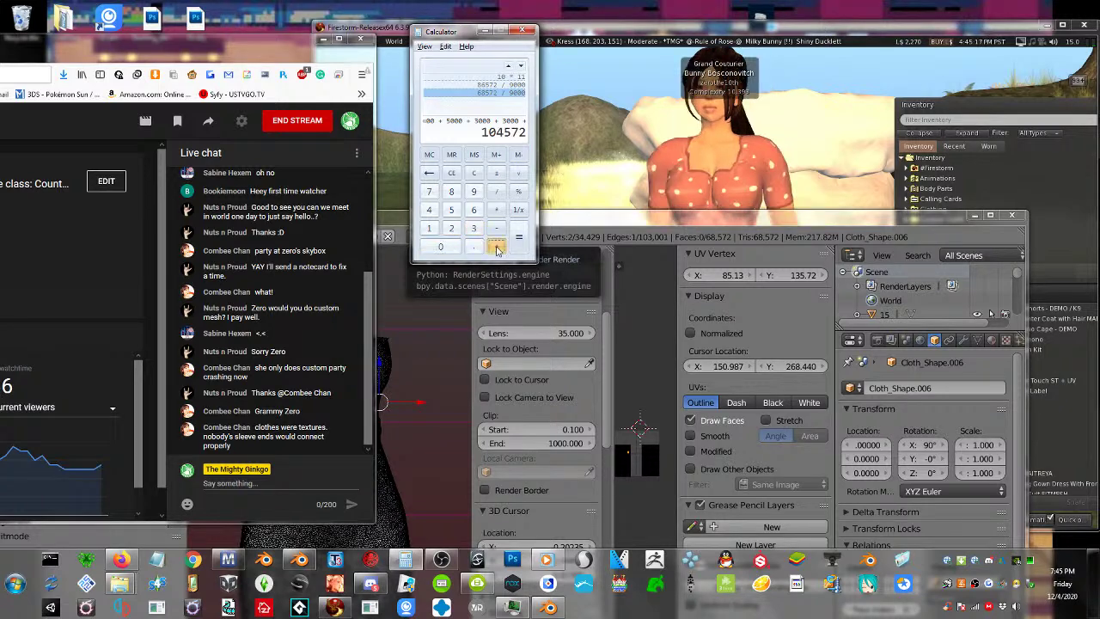
pyautogui.click(451, 228)
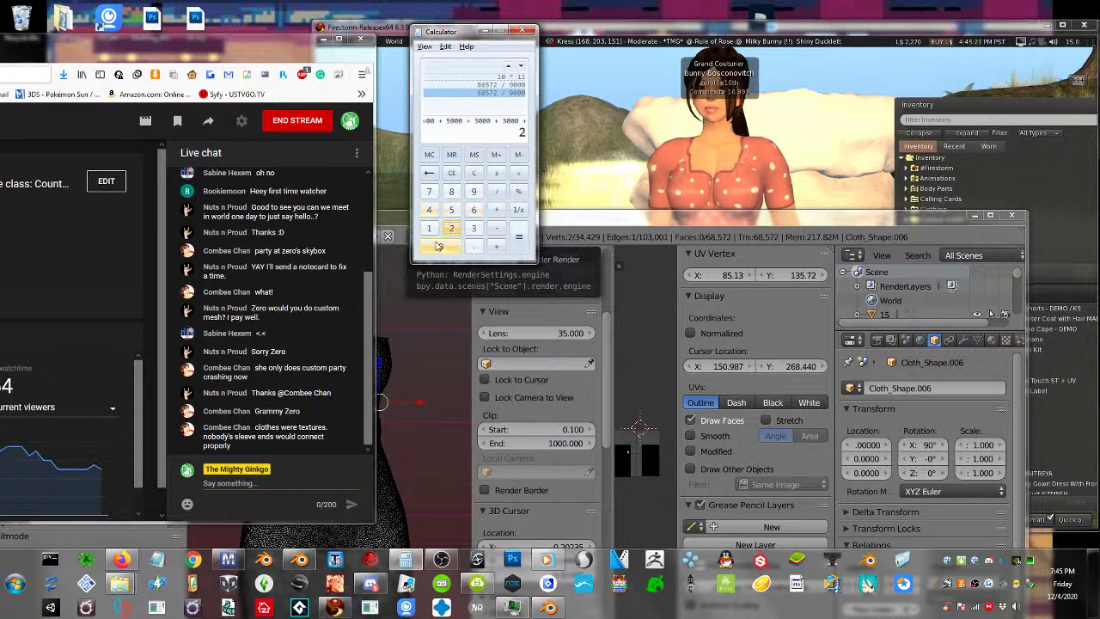
pyautogui.click(438, 246)
pyautogui.click(437, 245)
pyautogui.click(495, 247)
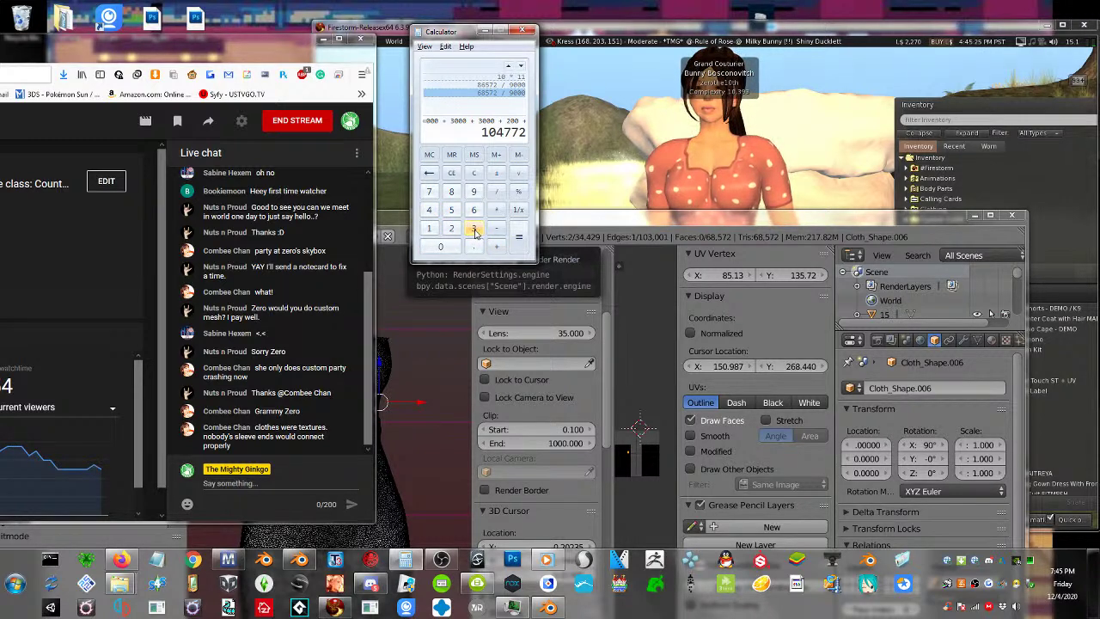
pyautogui.click(472, 229)
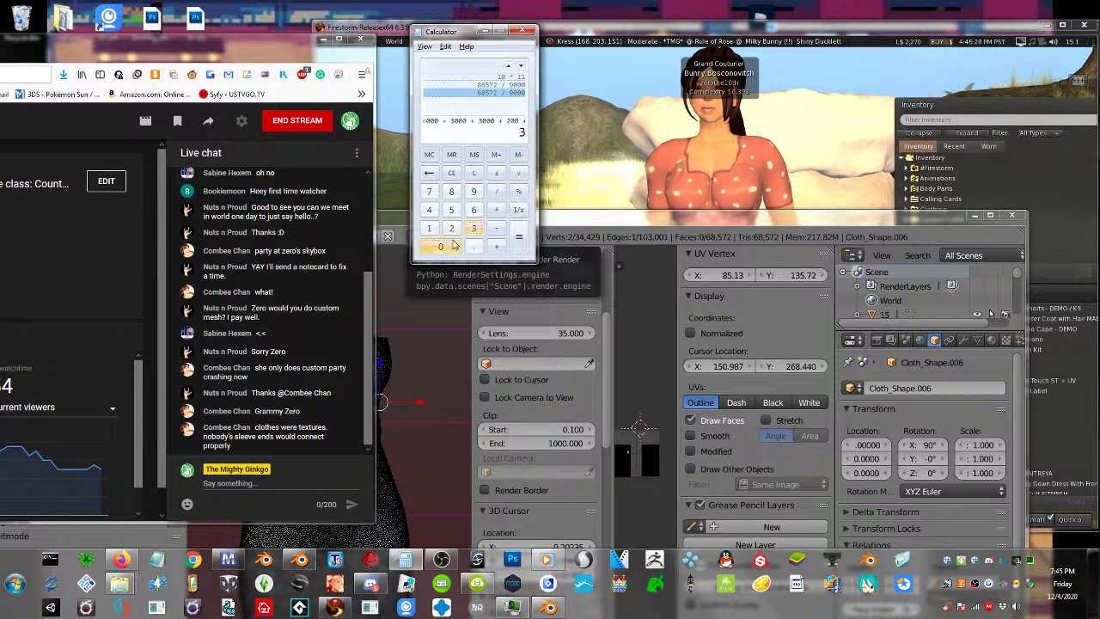
pyautogui.doubleClick(438, 246)
# Divide the accumulated sum by 9000 and evaluate the calculation
pyautogui.click(496, 247)
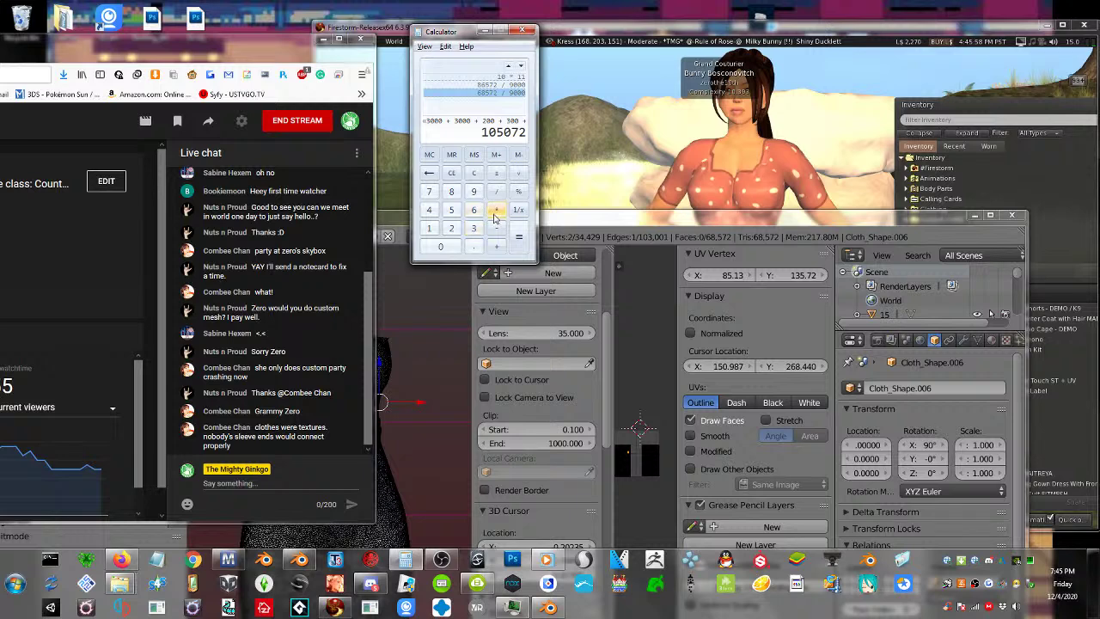
pyautogui.click(474, 192)
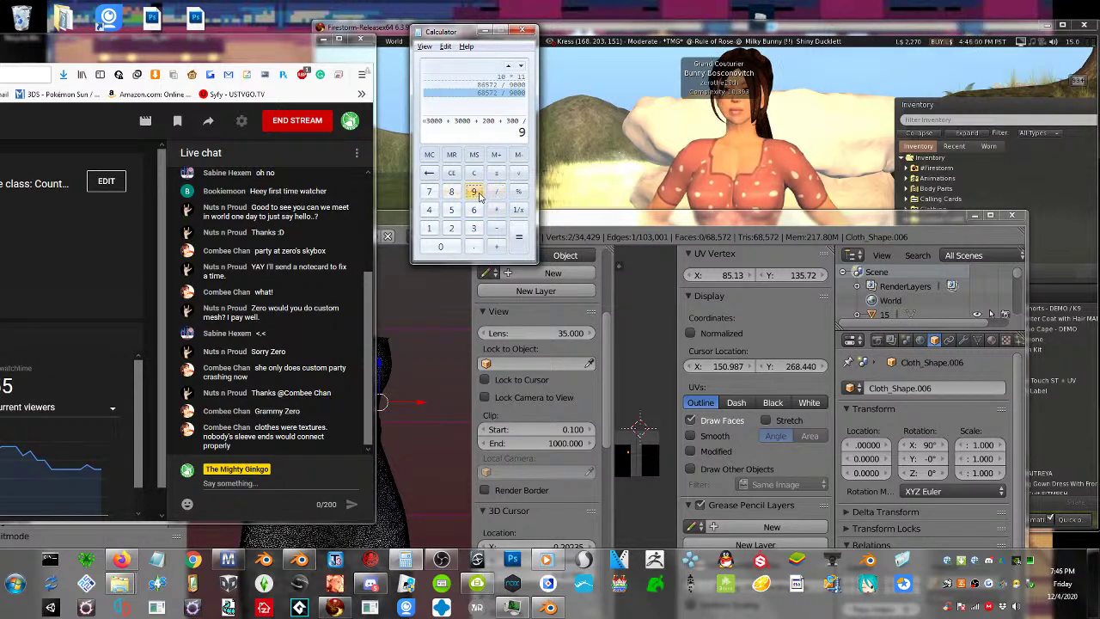
pyautogui.click(442, 247)
pyautogui.click(442, 247)
pyautogui.click(441, 247)
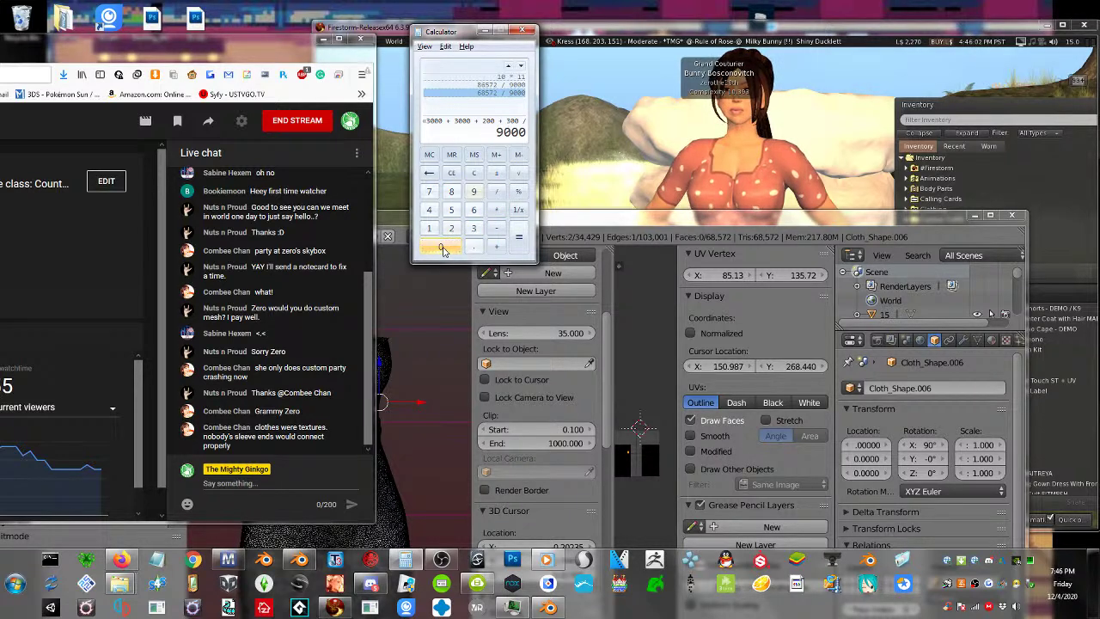
pyautogui.click(520, 228)
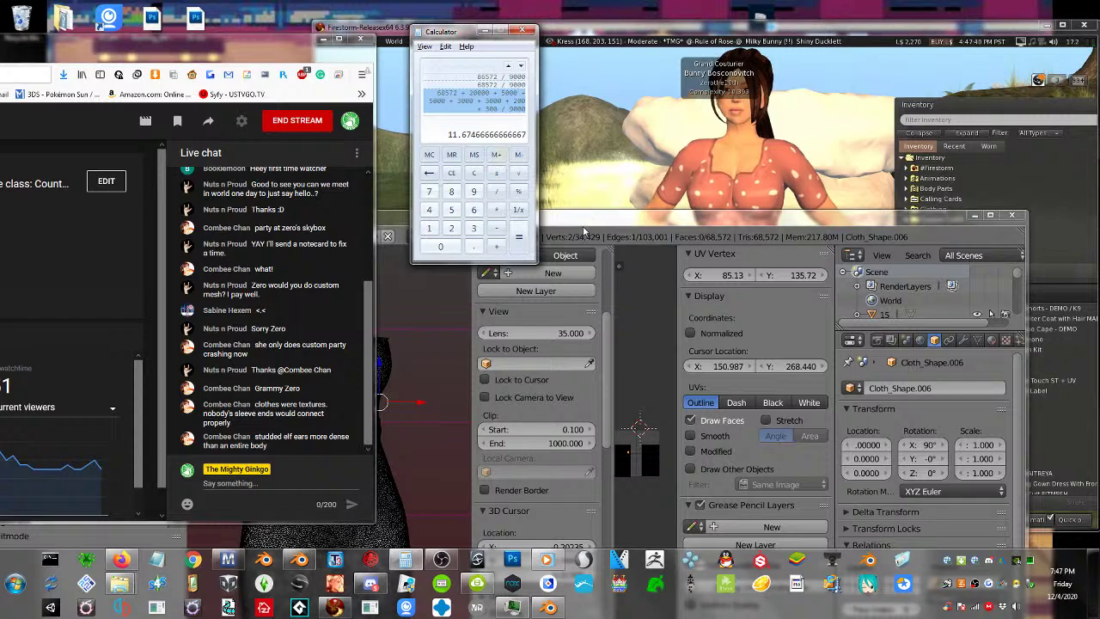
# Move the Blender window aside, switch to the Second Life viewer and frame the avatar's dotted outfit close up from the front
pyautogui.moveTo(584, 226); pyautogui.dragTo(808, 237)
pyautogui.click(600, 160)
pyautogui.scroll(-5, 607, 169)
pyautogui.scroll(3, 606, 226)
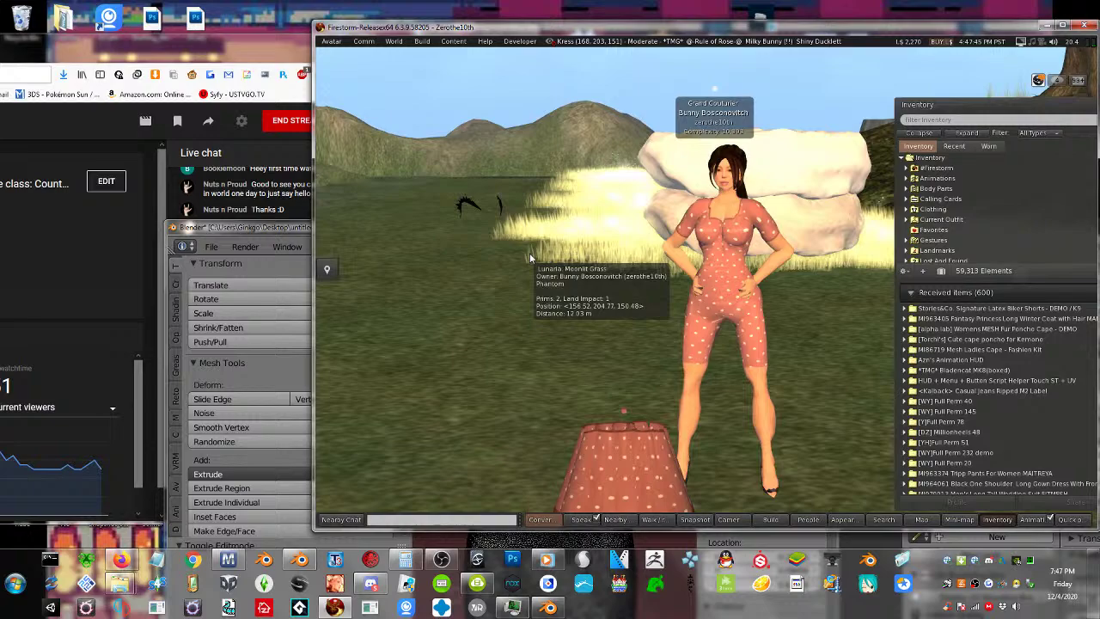
pyautogui.press('Left')
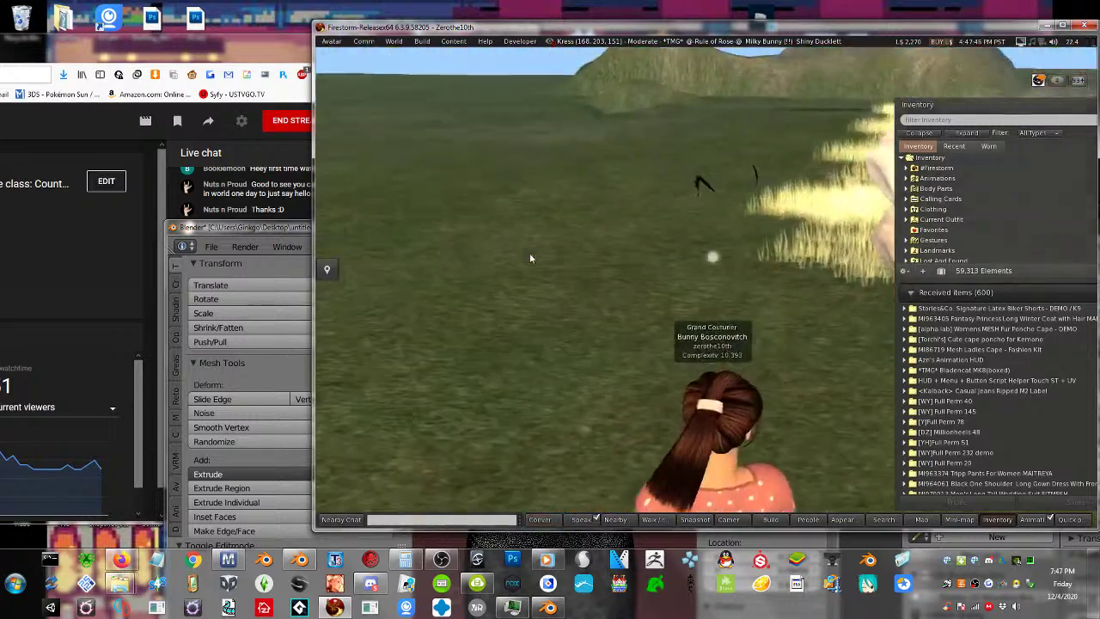
pyautogui.press('Right')
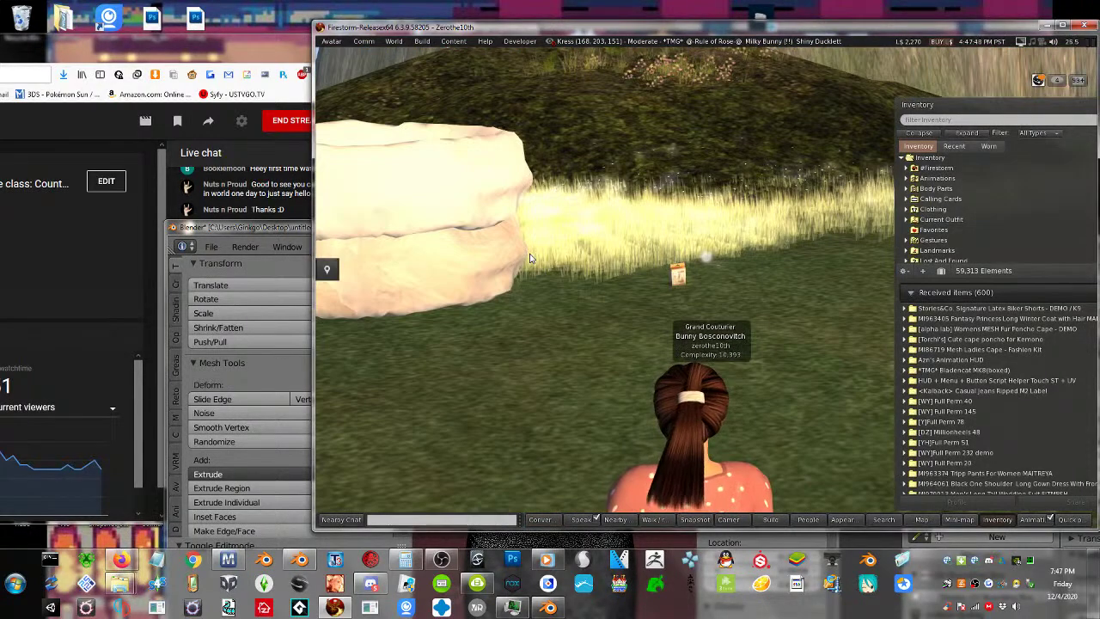
pyautogui.keyDown('ctrl'); pyautogui.keyDown('alt'); pyautogui.moveTo(699, 481); pyautogui.dragTo(851, 404); pyautogui.keyUp('alt'); pyautogui.keyUp('ctrl')
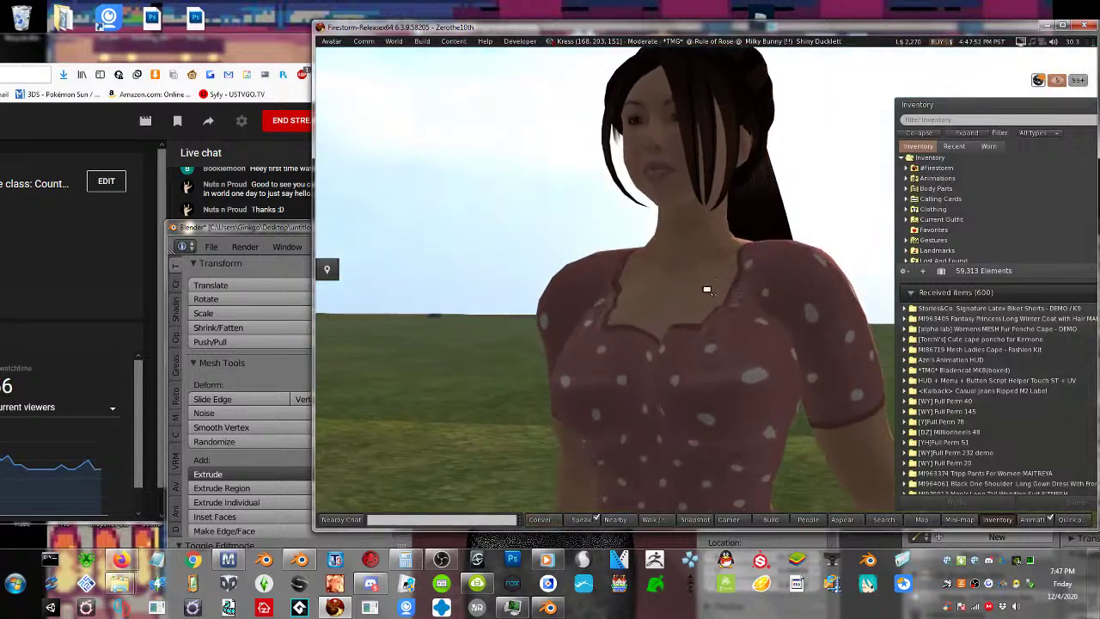
# Bring the live chat browser up beside the Second Life viewer and narrow the viewer so the whole chat is readable
pyautogui.click(228, 41)
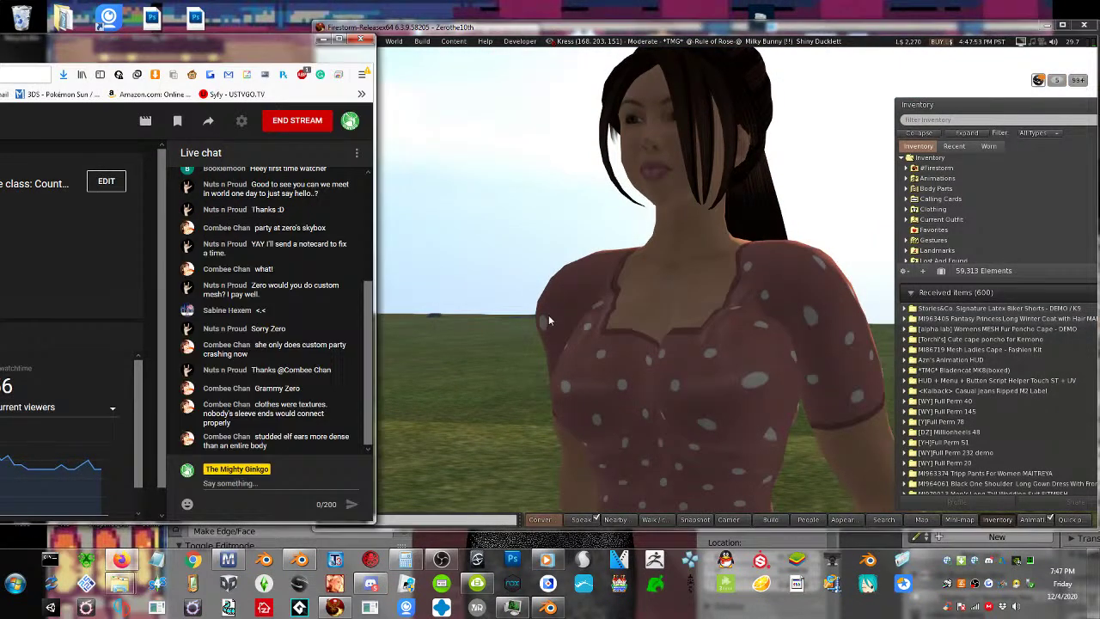
pyautogui.click(663, 378)
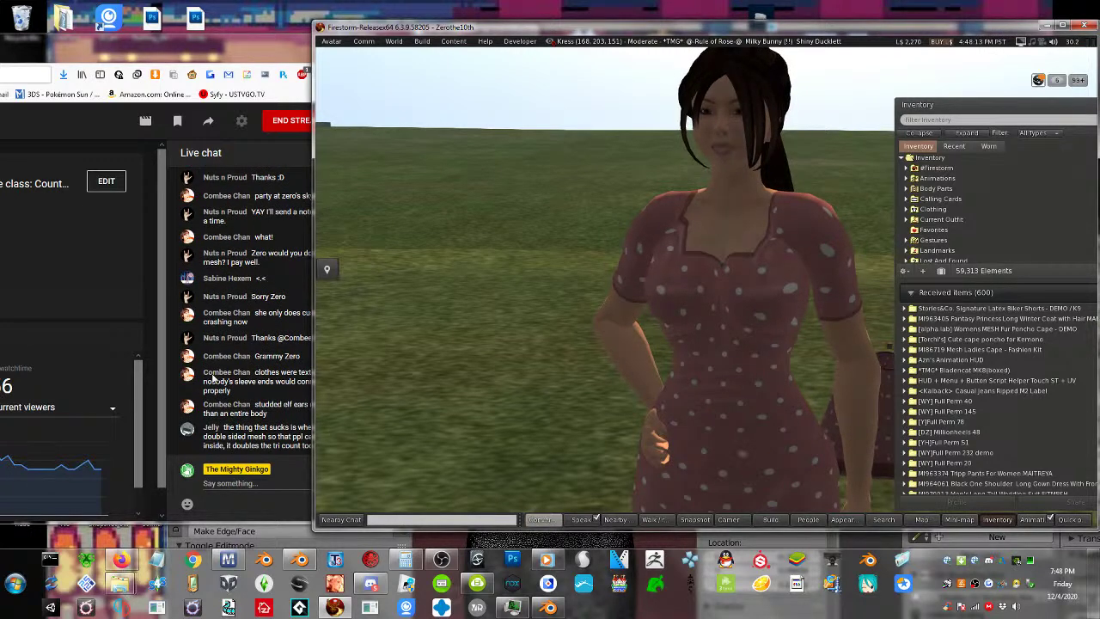
pyautogui.moveTo(313, 378); pyautogui.dragTo(378, 380)
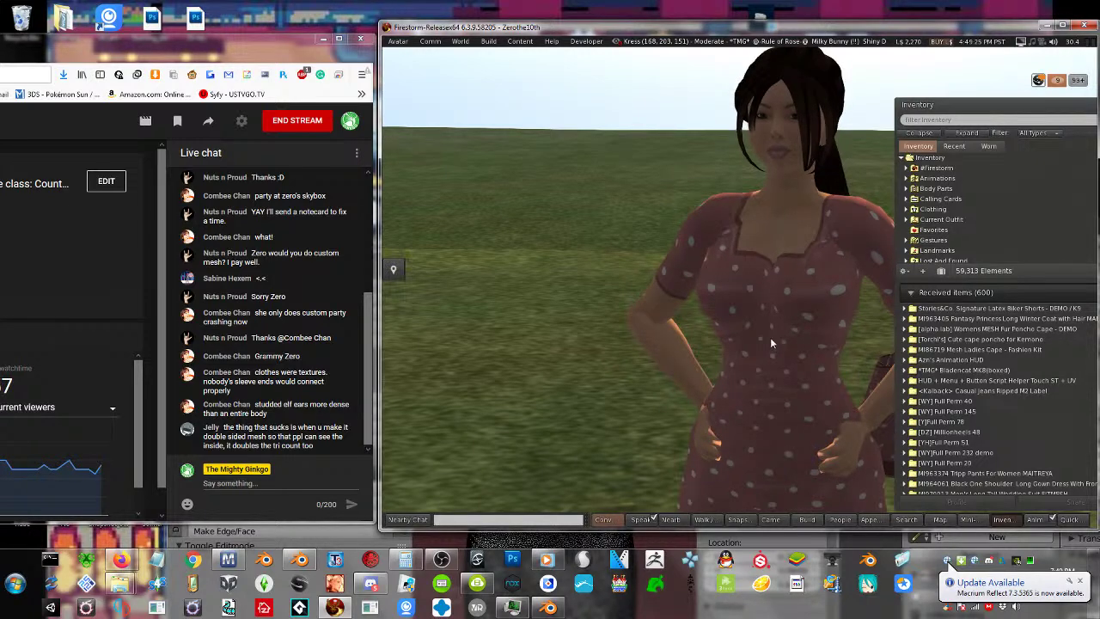
# Frame the avatar's torso from the front, and rearrange the browser and Second Life windows to sit side by side
pyautogui.keyDown('alt'); pyautogui.moveTo(770, 339); pyautogui.dragTo(737, 286); pyautogui.keyUp('alt')
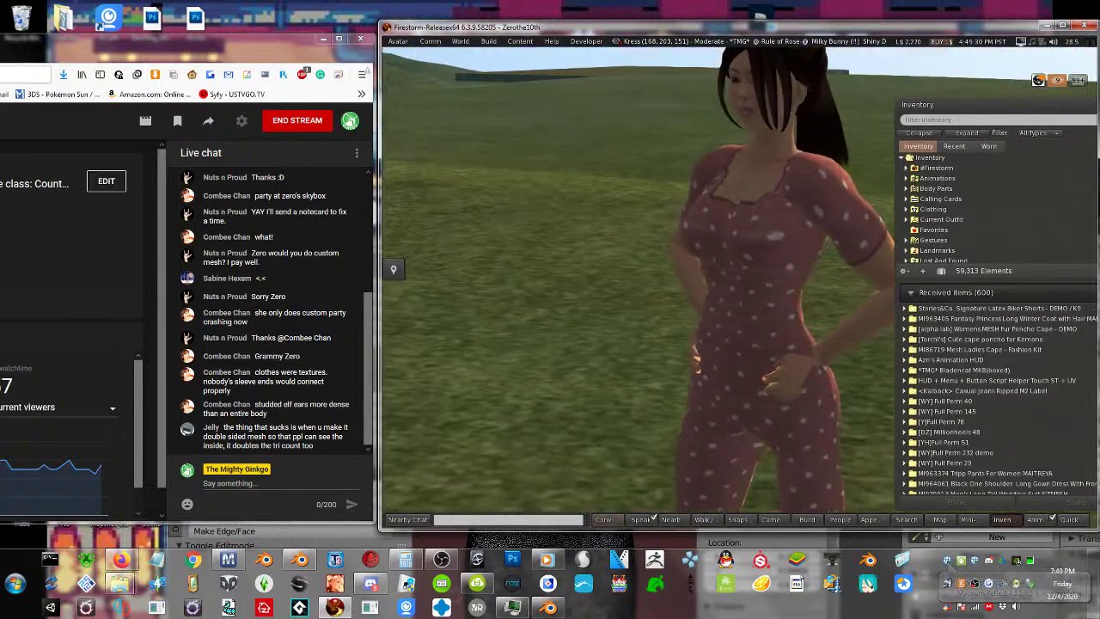
pyautogui.moveTo(716, 227)
pyautogui.keyDown('alt'); pyautogui.mouseDown()
pyautogui.moveTo(721, 246)
pyautogui.moveTo(731, 215)
pyautogui.mouseUp(); pyautogui.keyUp('alt')
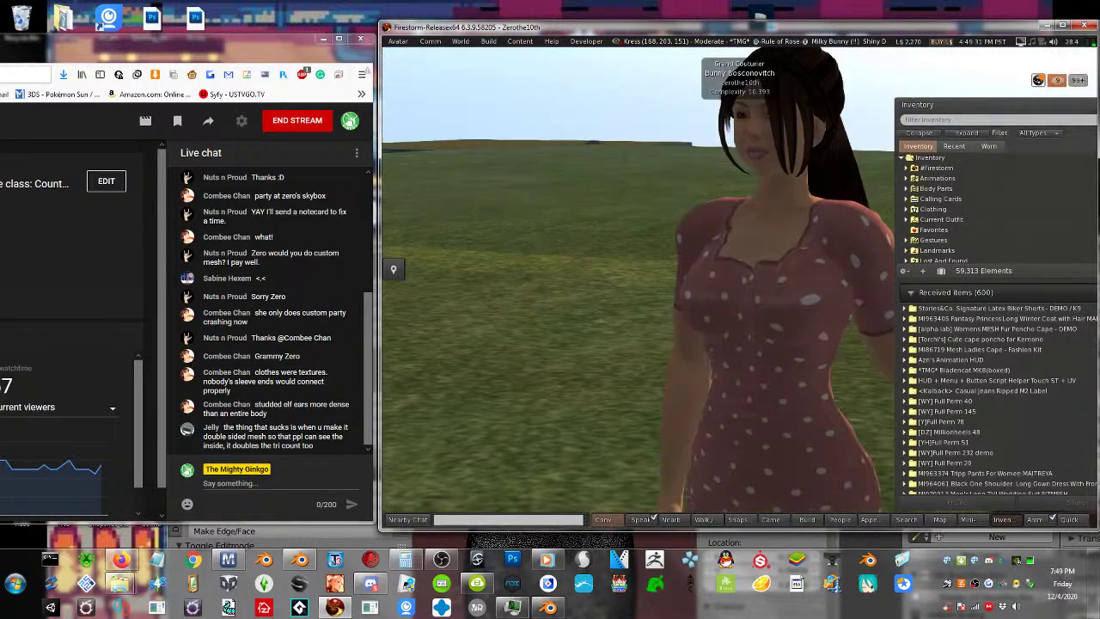
pyautogui.moveTo(195, 45); pyautogui.dragTo(284, 35)
pyautogui.keyDown('alt'); pyautogui.moveTo(777, 378); pyautogui.dragTo(739, 286); pyautogui.keyUp('alt')
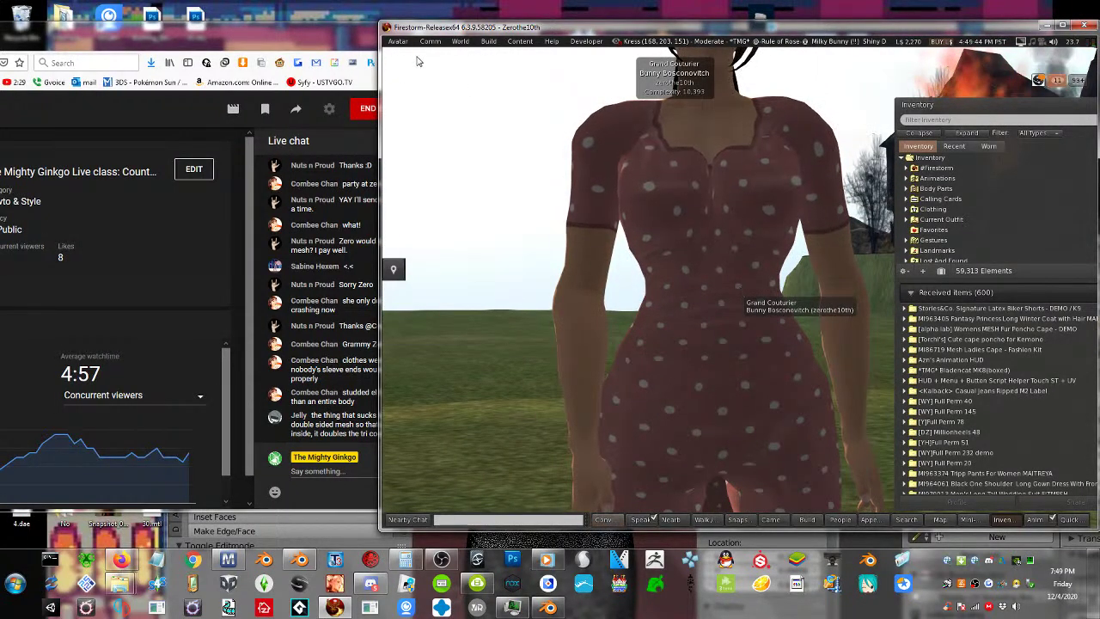
pyautogui.moveTo(382, 61); pyautogui.dragTo(511, 64)
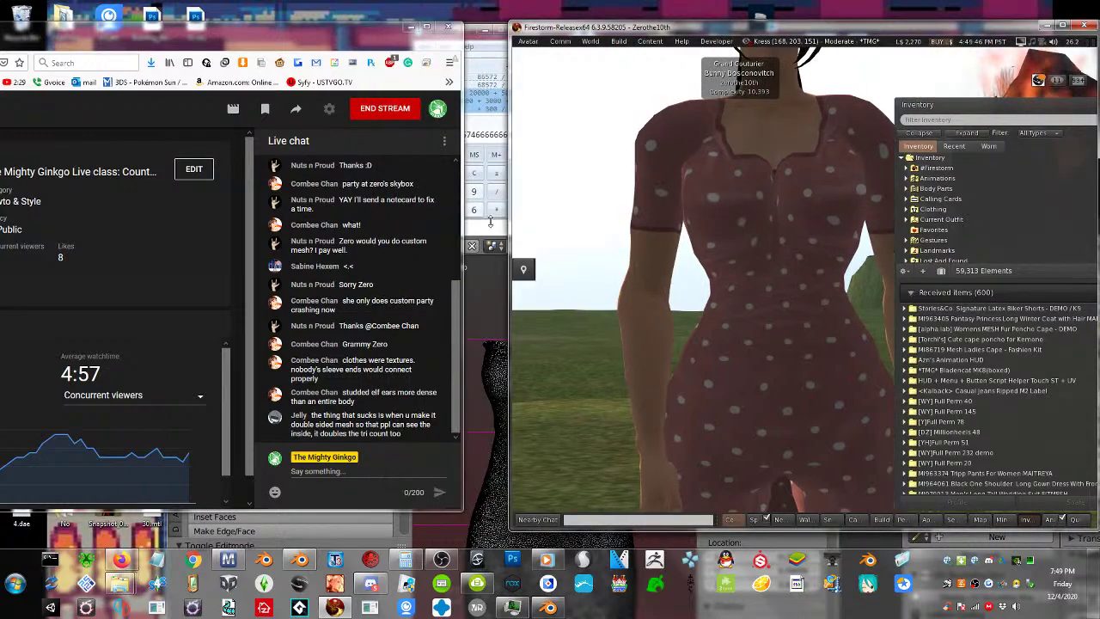
# Bring the Blender window forward, frame the dress mesh up close and leave Edit Mode
pyautogui.moveTo(491, 231); pyautogui.dragTo(548, 96)
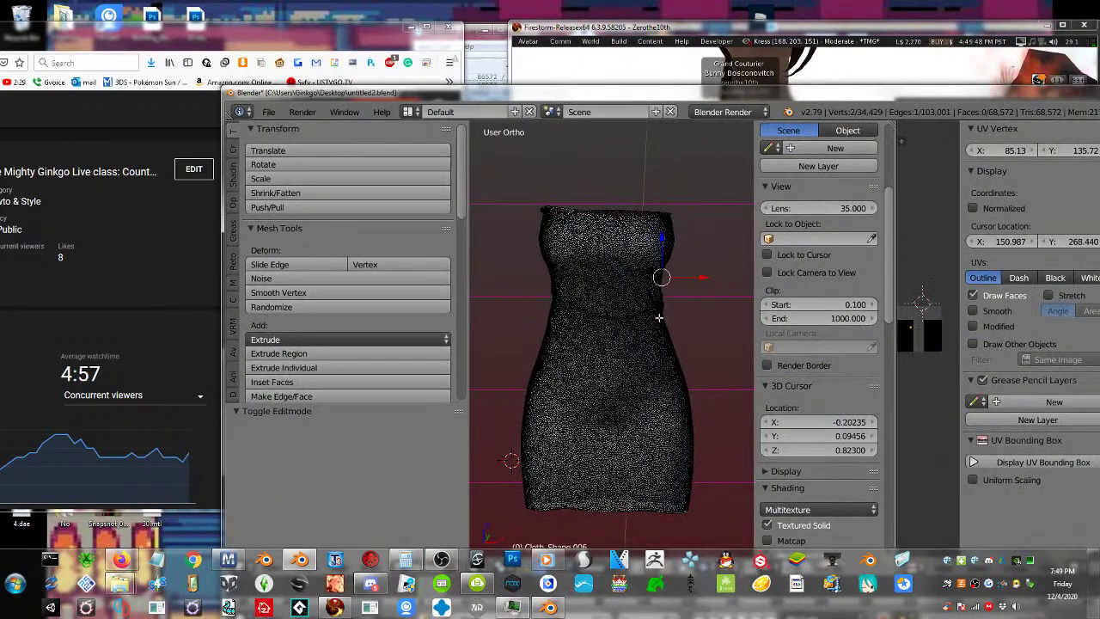
pyautogui.scroll(5, 659, 318)
pyautogui.scroll(-3, 659, 318)
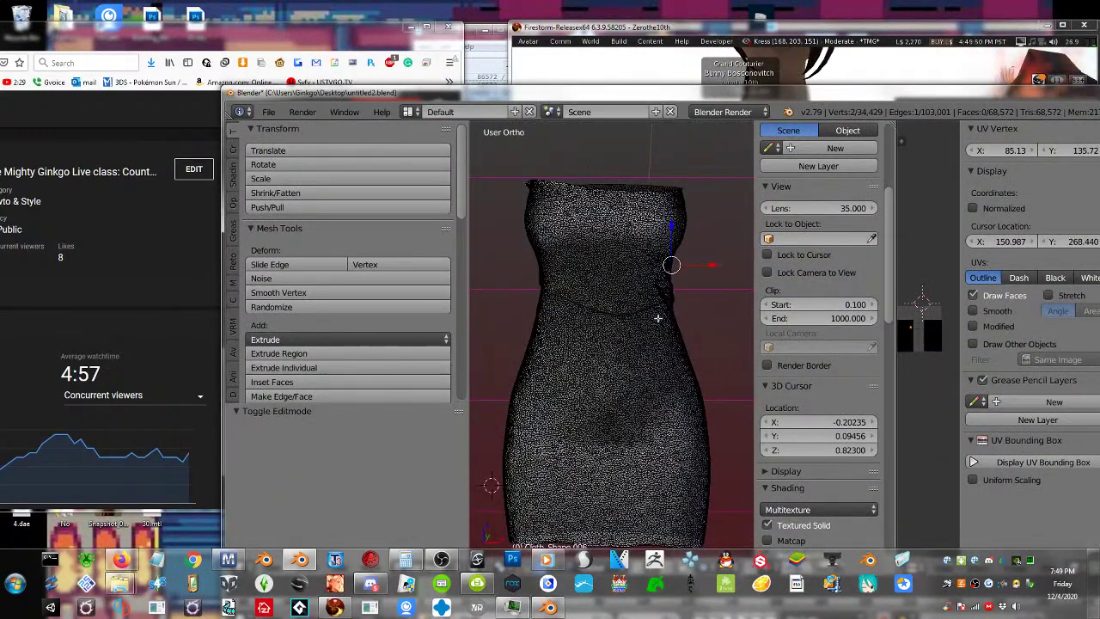
pyautogui.press('Tab')
pyautogui.click(615, 330)
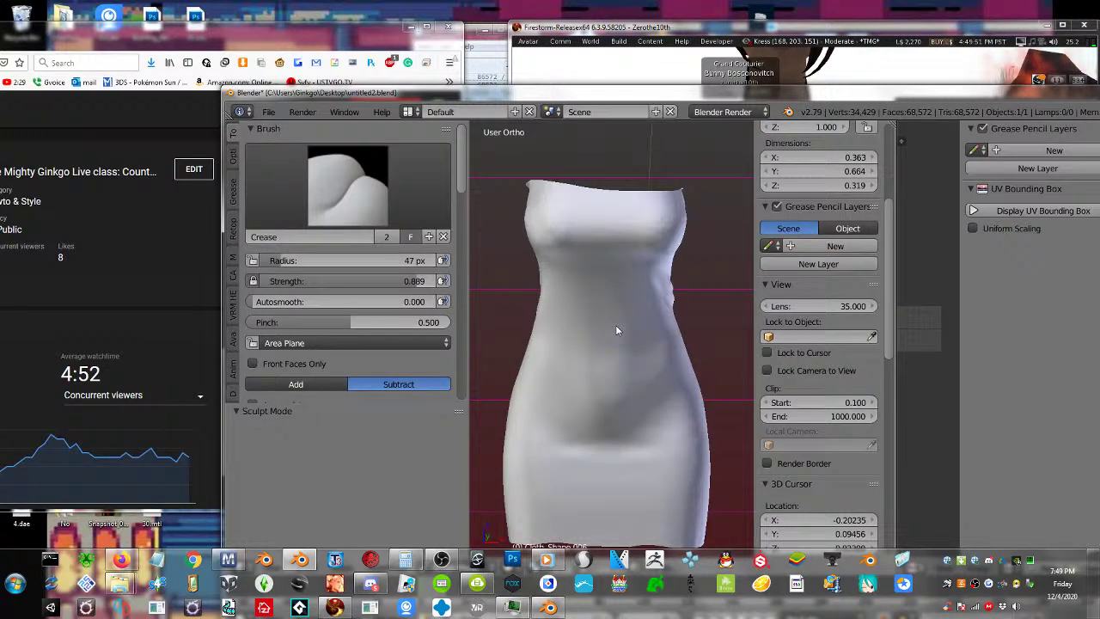
# Narrow the Blender window and its tool shelf, and place the window beside the live chat with the full dress in view
pyautogui.moveTo(223, 227); pyautogui.dragTo(455, 227)
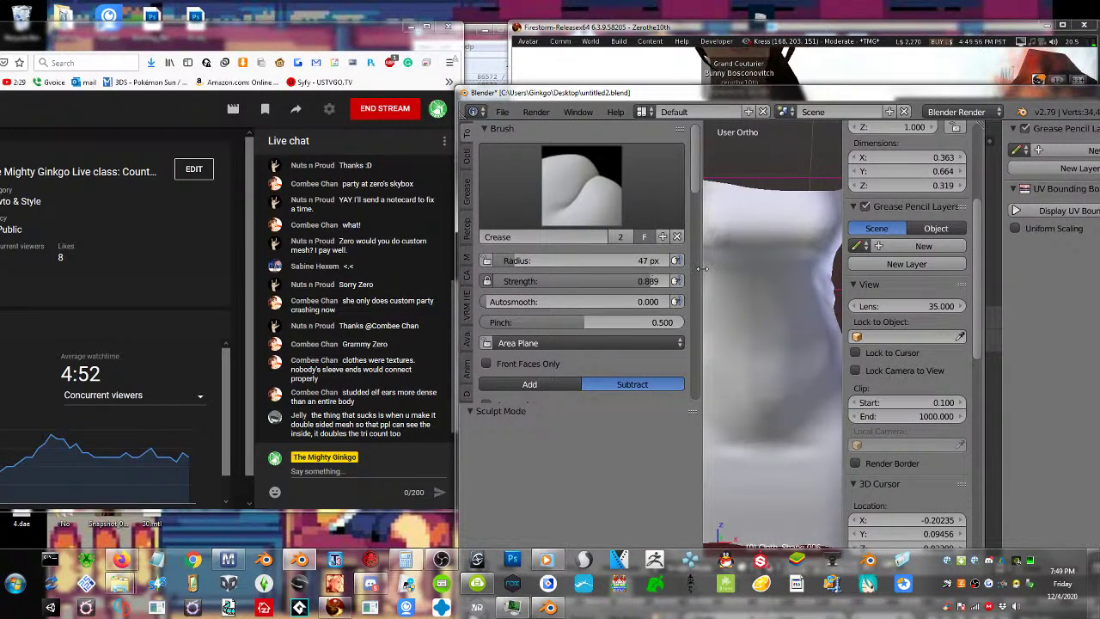
pyautogui.moveTo(696, 274); pyautogui.dragTo(586, 277)
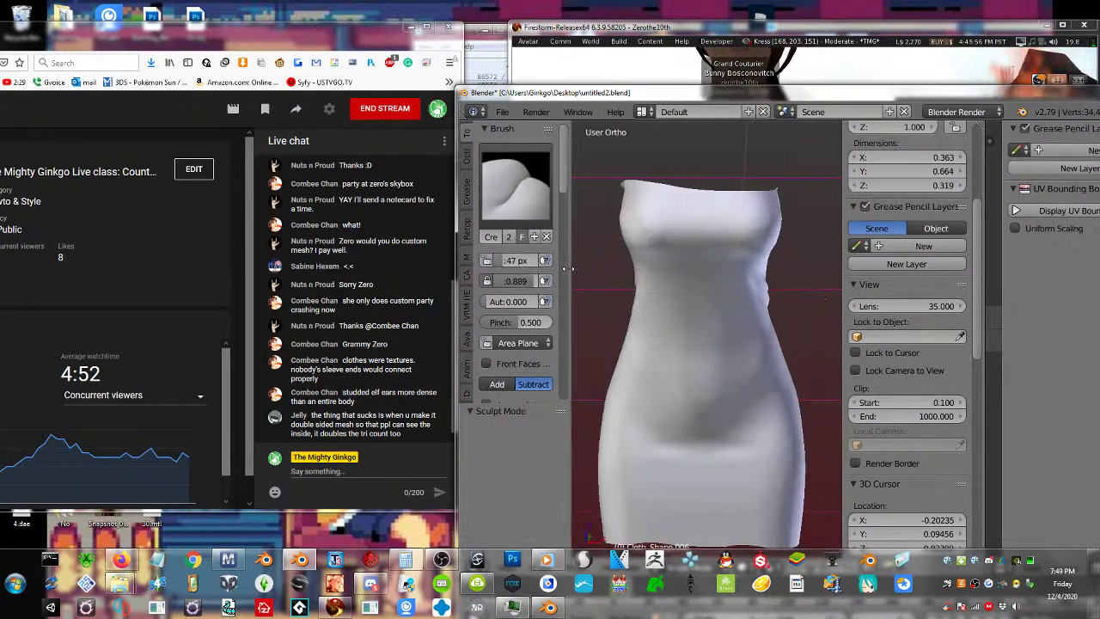
pyautogui.click(503, 112)
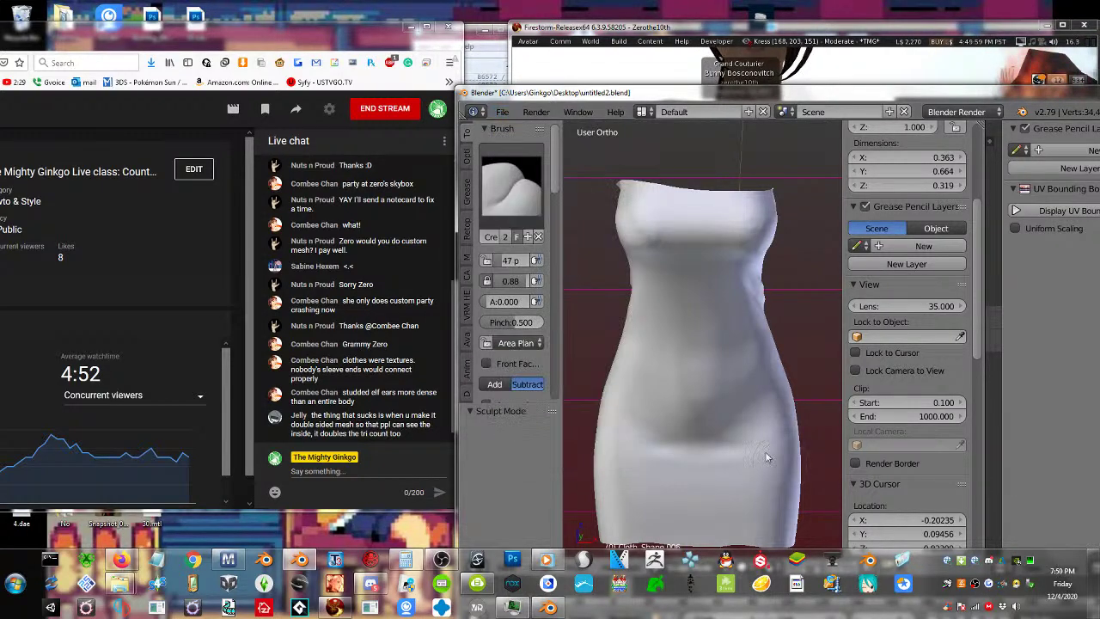
pyautogui.moveTo(599, 94); pyautogui.dragTo(608, 22)
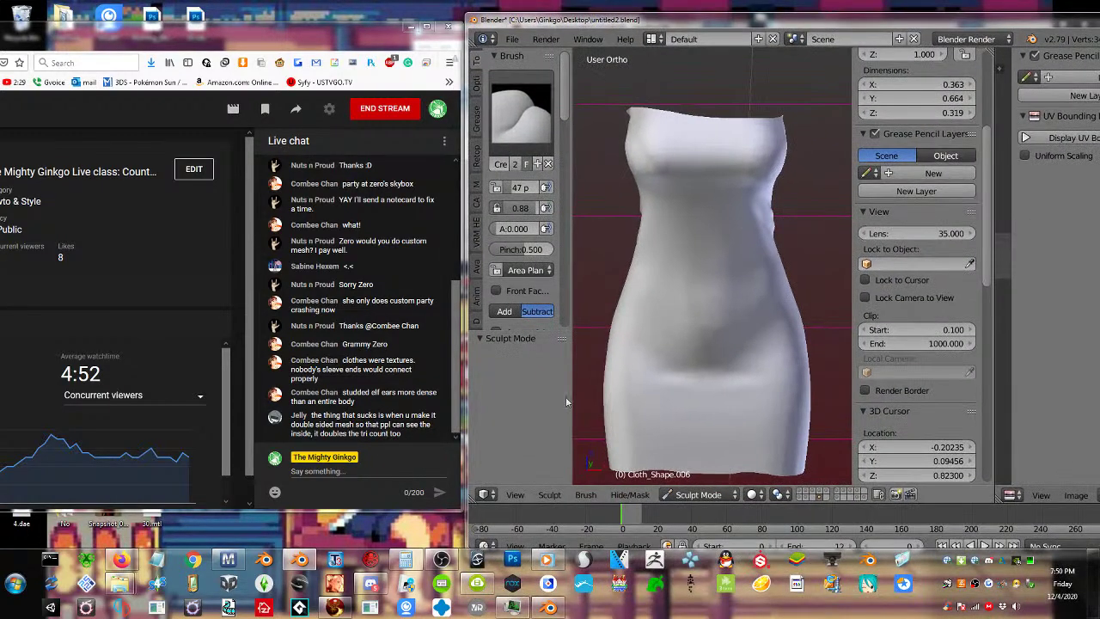
# Switch the dress to Object Mode and export it to the Desktop as the Wavefront file 67.obj with Selection Only enabled
pyautogui.click(700, 494)
pyautogui.click(704, 478)
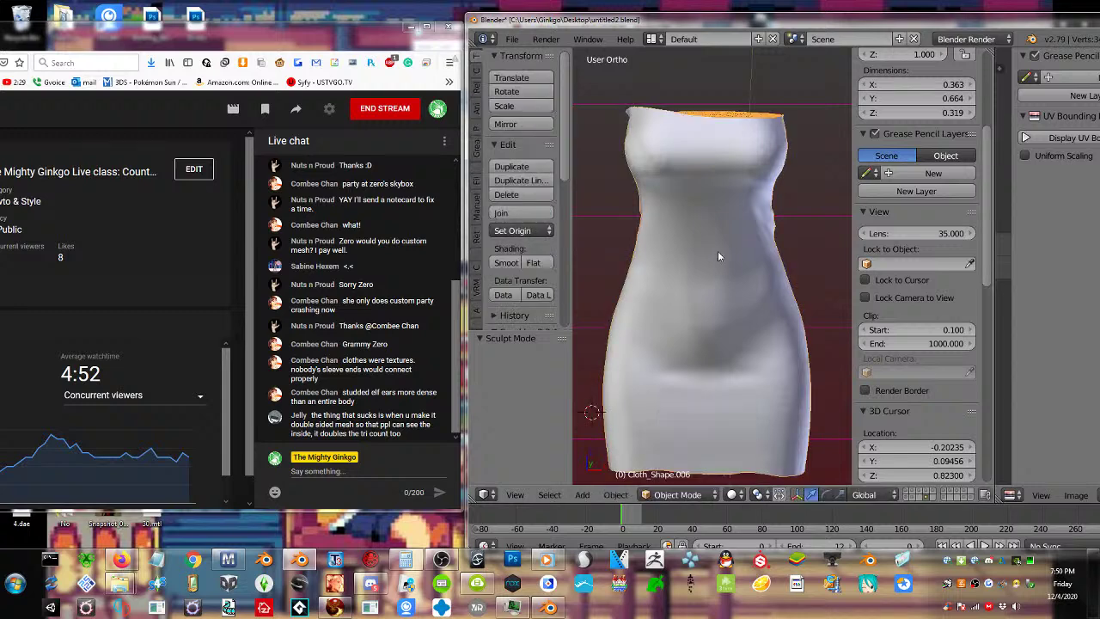
pyautogui.click(511, 39)
pyautogui.moveTo(551, 344)
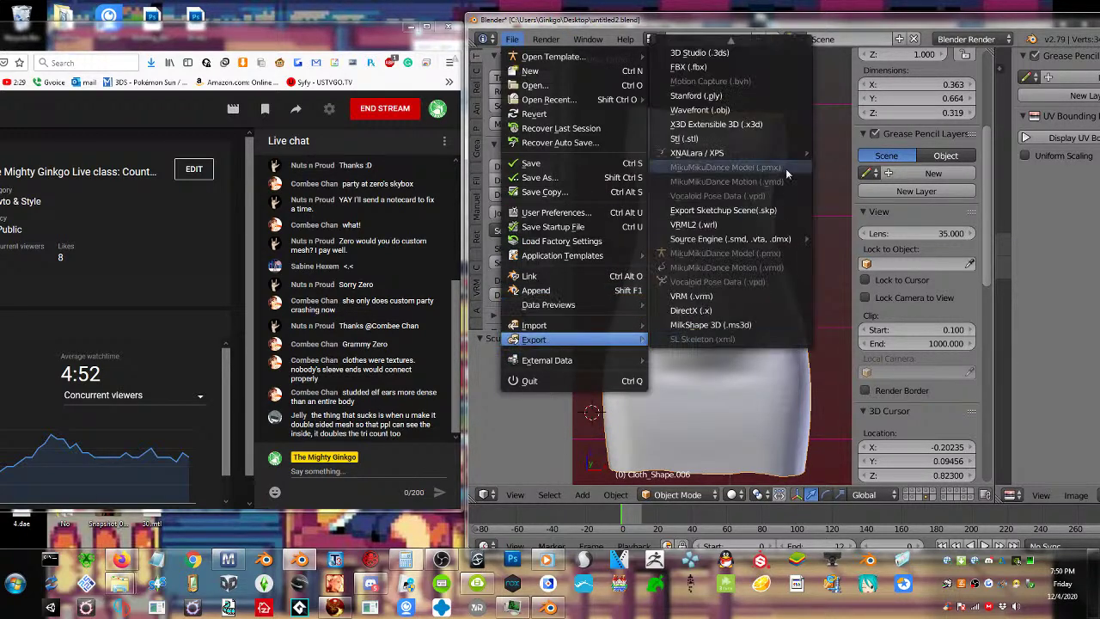
pyautogui.moveTo(756, 43)
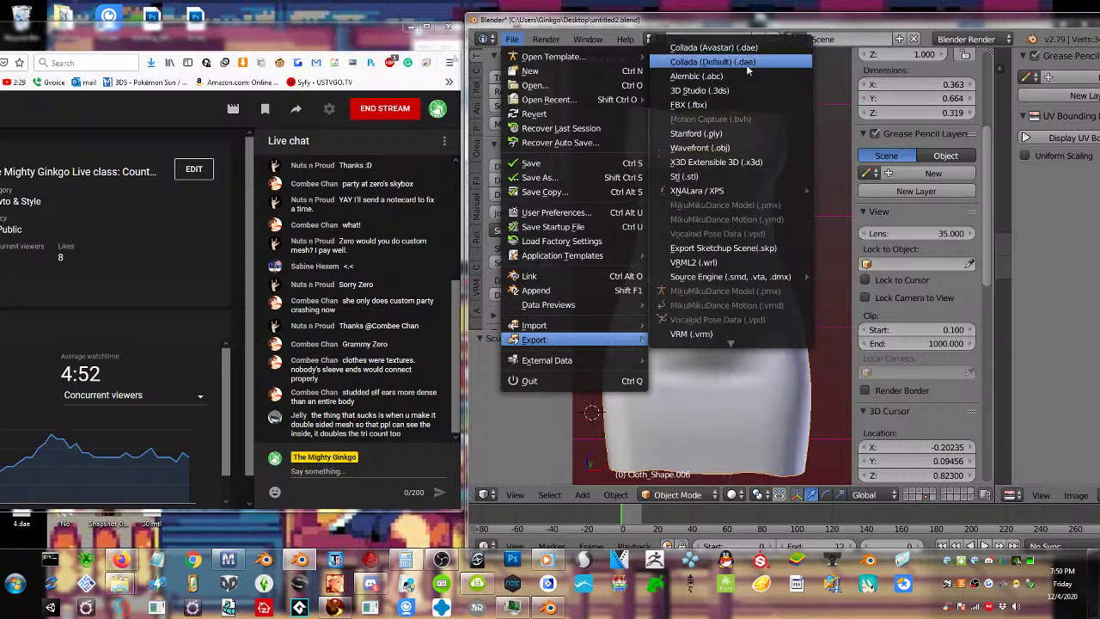
pyautogui.click(736, 146)
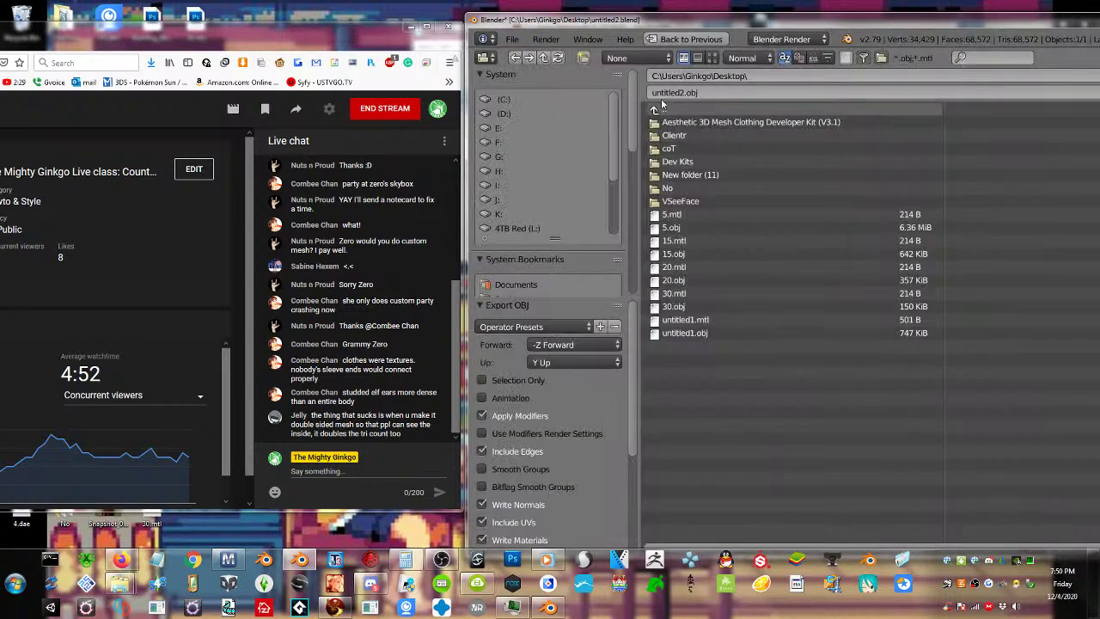
pyautogui.click(688, 93)
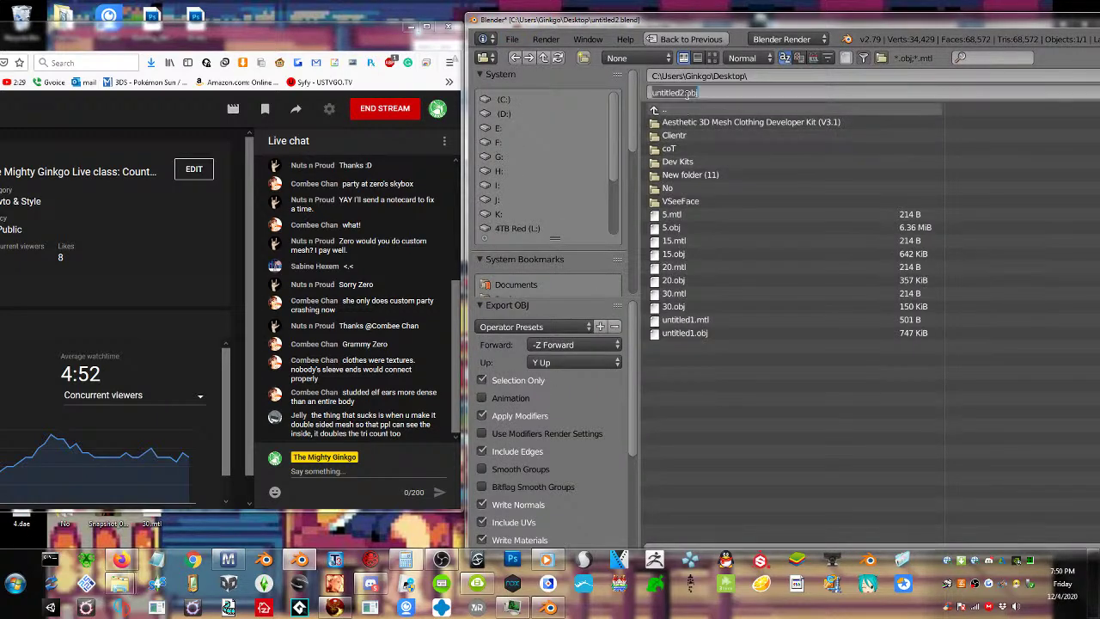
pyautogui.write('67')
pyautogui.press('Return')
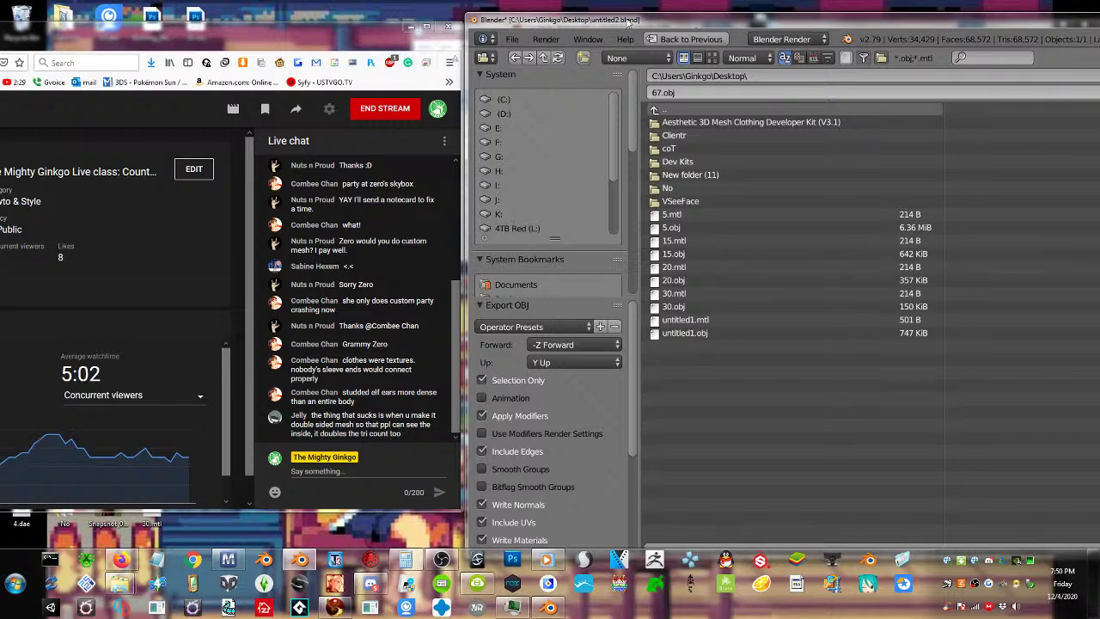
# Minimize Blender and the Second Life viewer, then launch ZBrush and dismiss its startup notice
pyautogui.moveTo(627, 20); pyautogui.dragTo(574, 55)
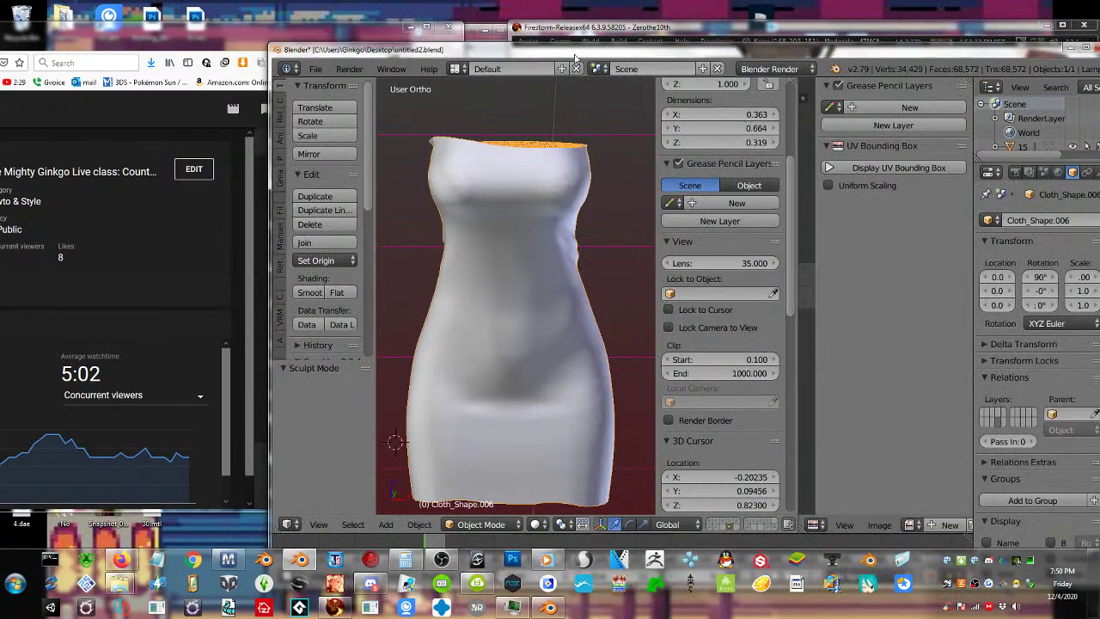
pyautogui.click(1062, 49)
pyautogui.click(1047, 25)
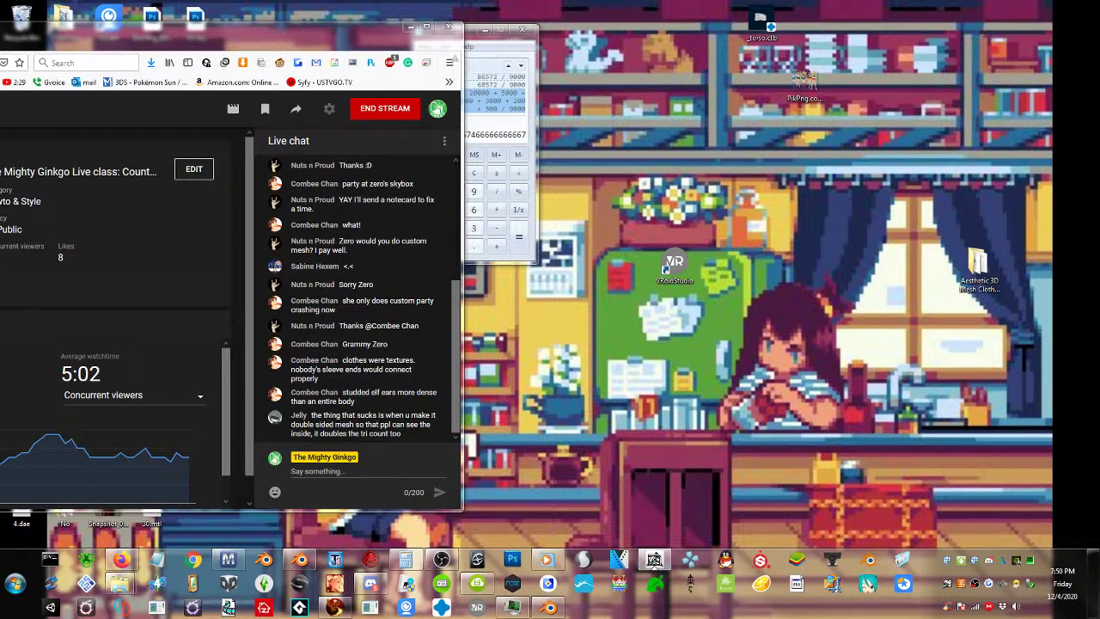
pyautogui.click(653, 559)
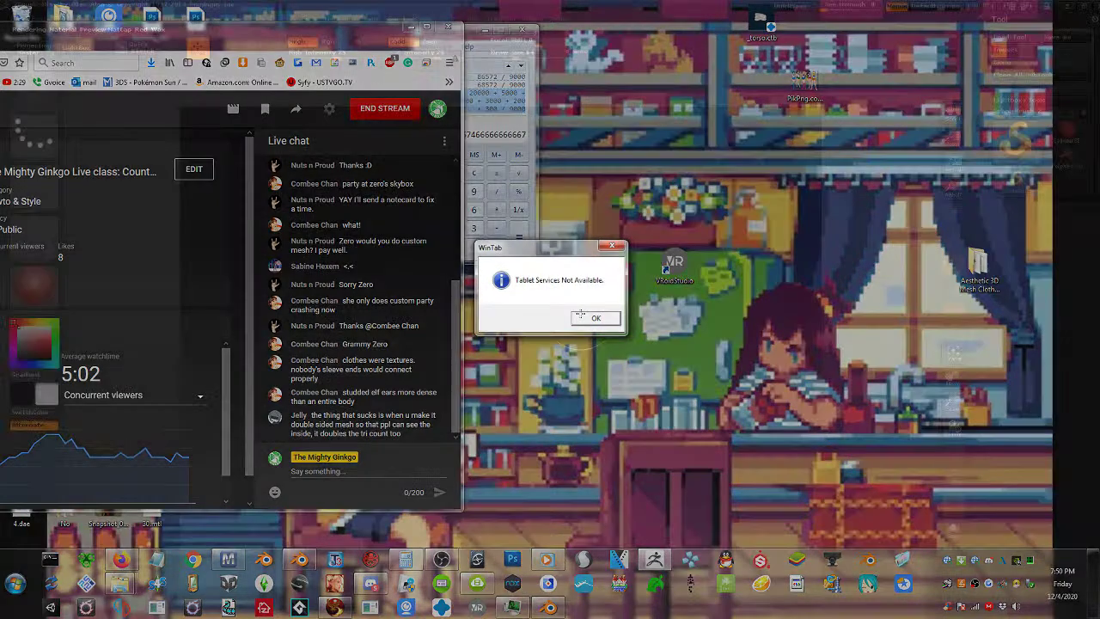
pyautogui.click(583, 316)
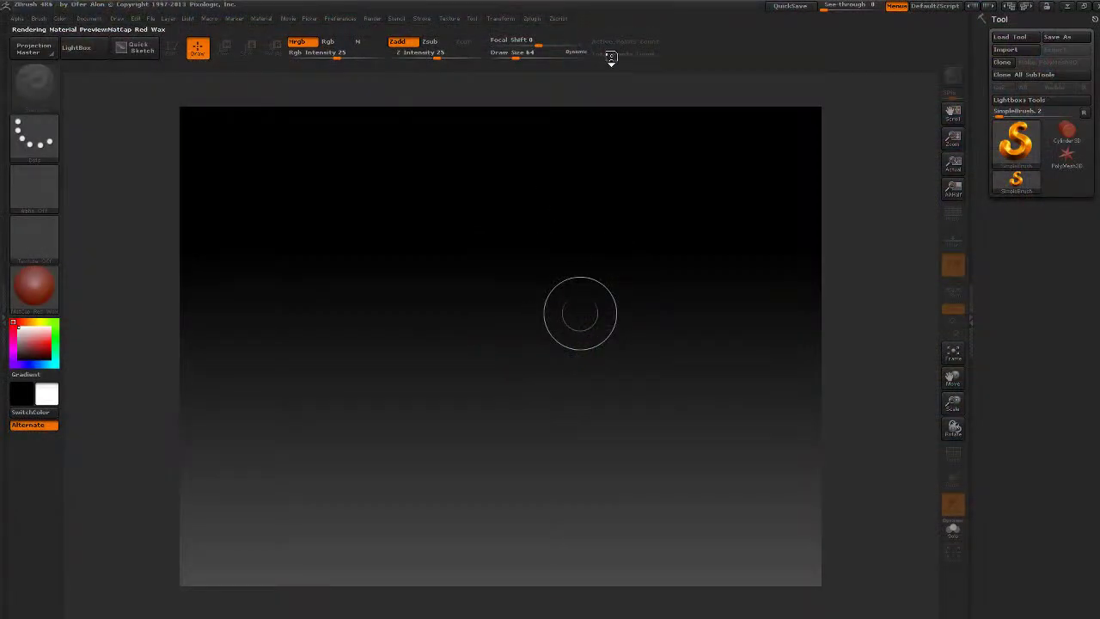
# Import 67.obj from the Desktop, hide LightBox and draw the dress onto the canvas
pyautogui.click(1014, 41)
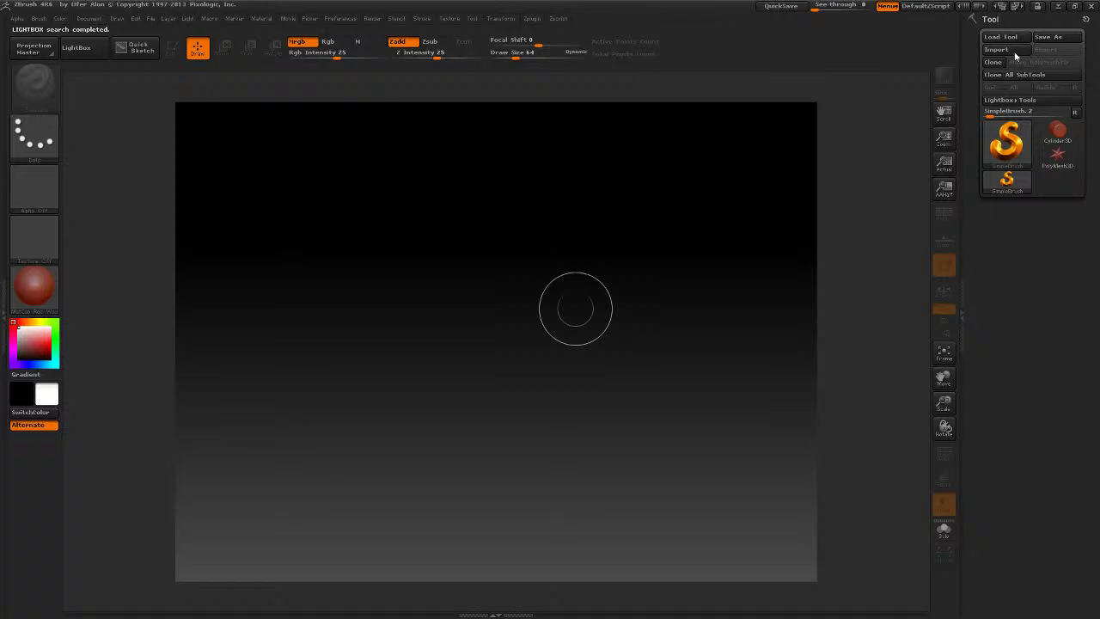
pyautogui.click(1014, 55)
pyautogui.moveTo(161, 249); pyautogui.dragTo(163, 76)
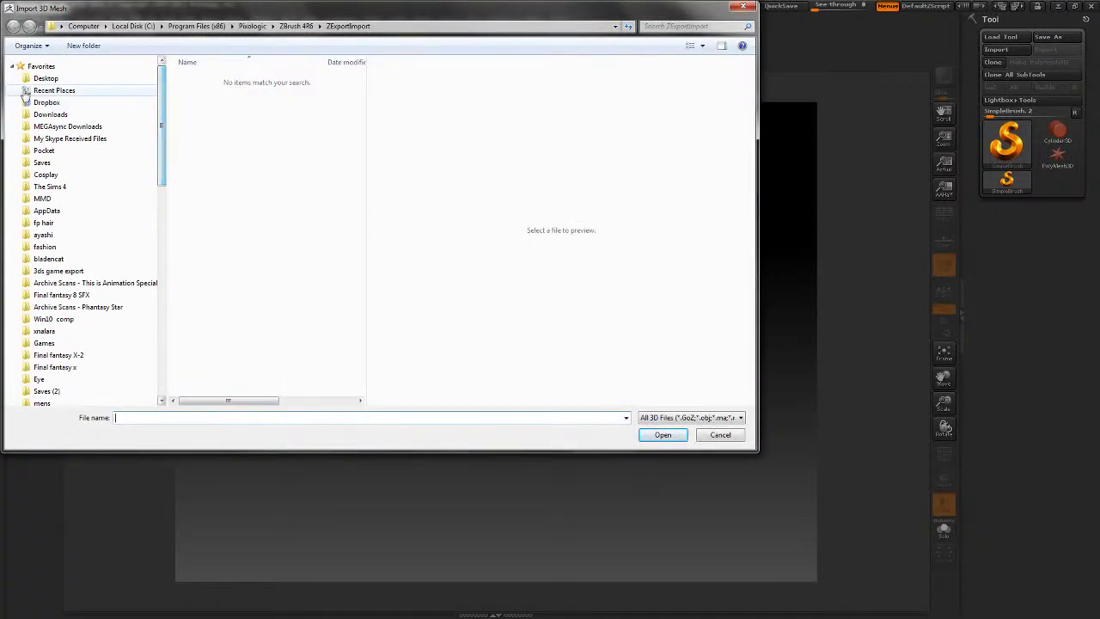
pyautogui.click(43, 79)
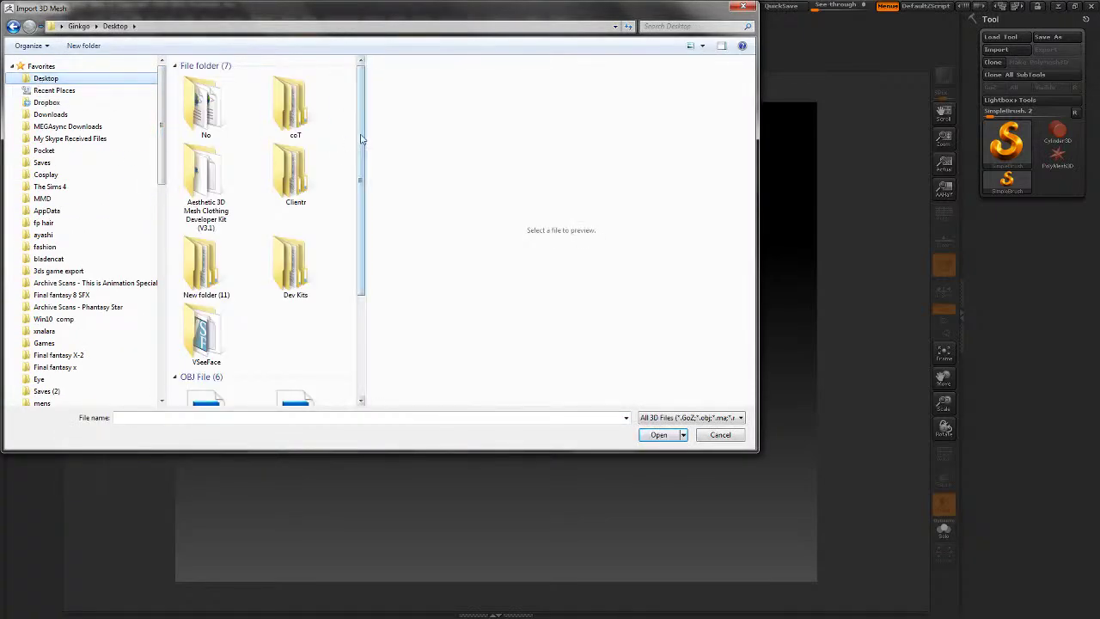
pyautogui.moveTo(361, 139); pyautogui.dragTo(361, 140)
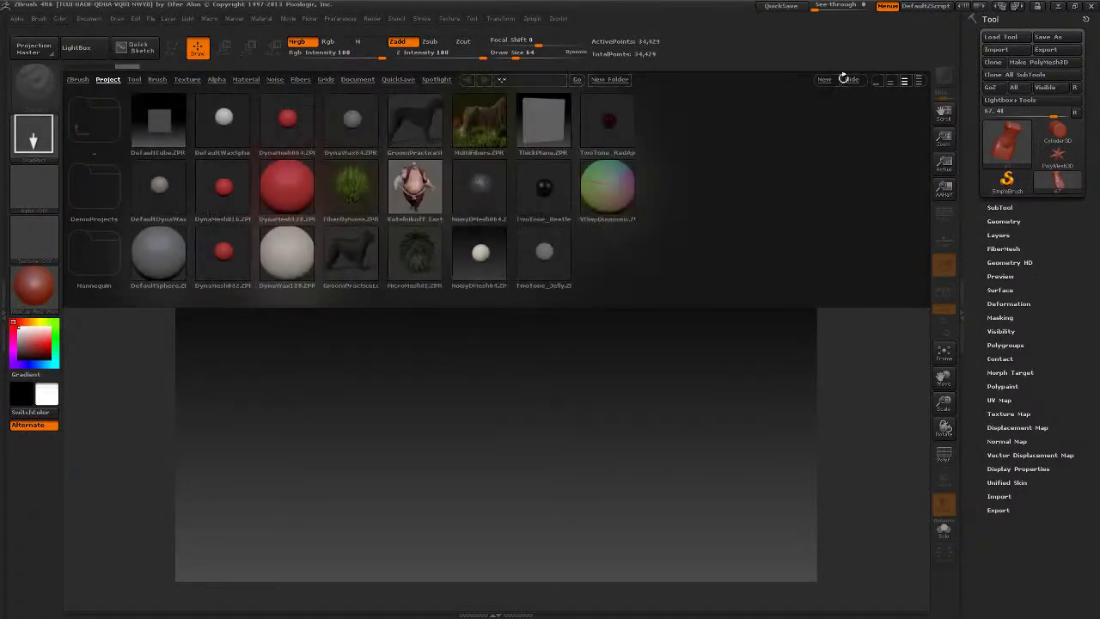
pyautogui.click(846, 79)
pyautogui.moveTo(319, 326)
pyautogui.mouseDown()
pyautogui.moveTo(332, 413)
pyautogui.moveTo(319, 461)
pyautogui.mouseUp()
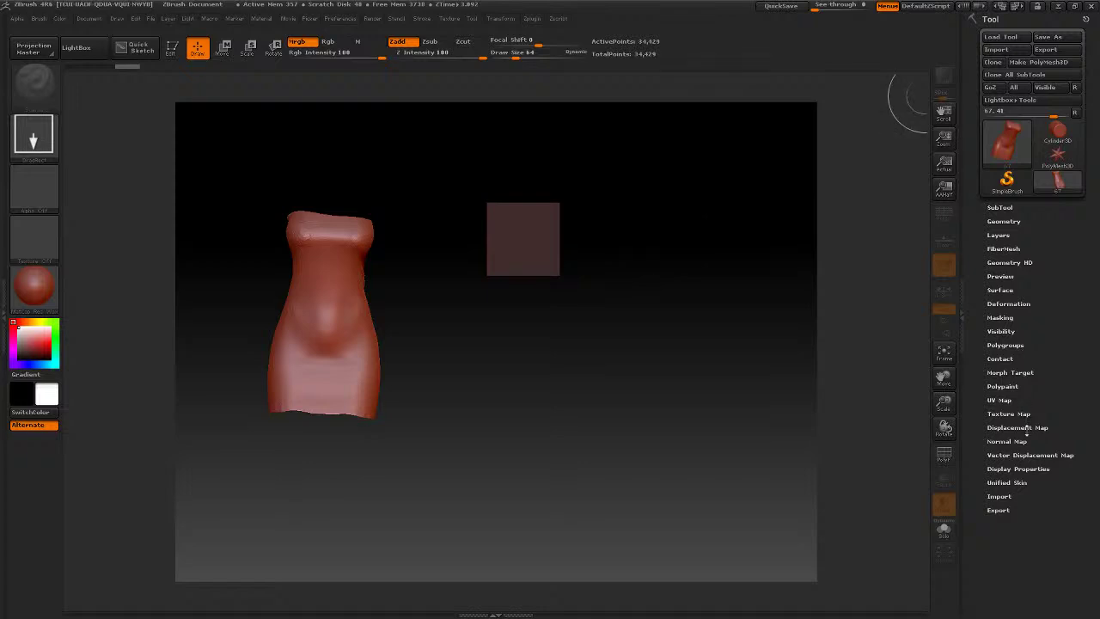
# Remesh the dress with ZRemesher, using FreezeGroups and a target polygon count of 5
pyautogui.click(1017, 346)
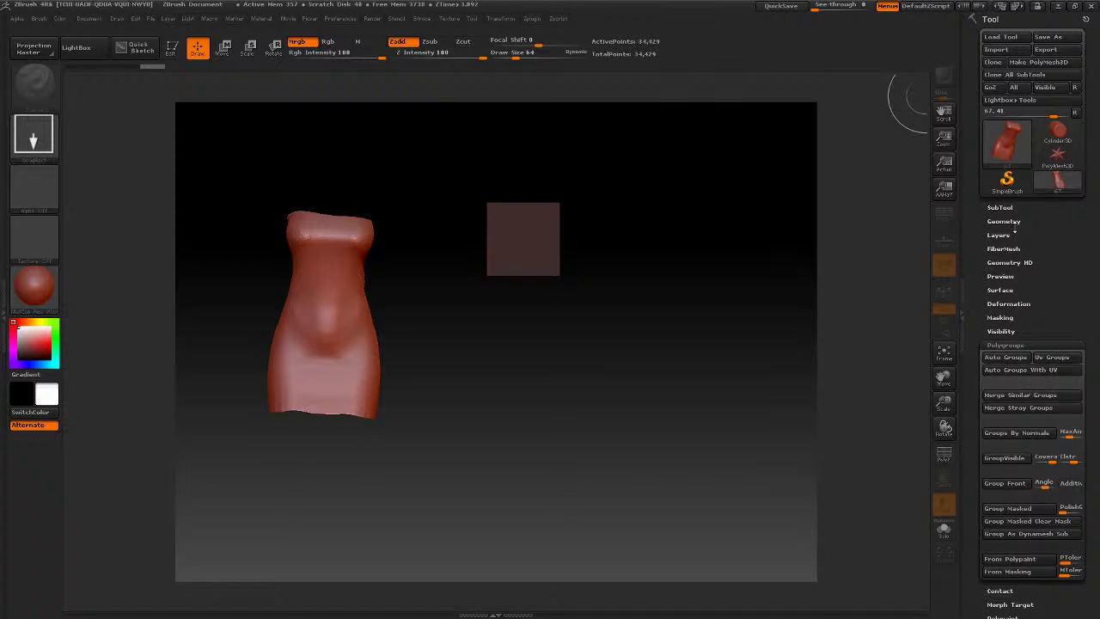
pyautogui.click(1015, 222)
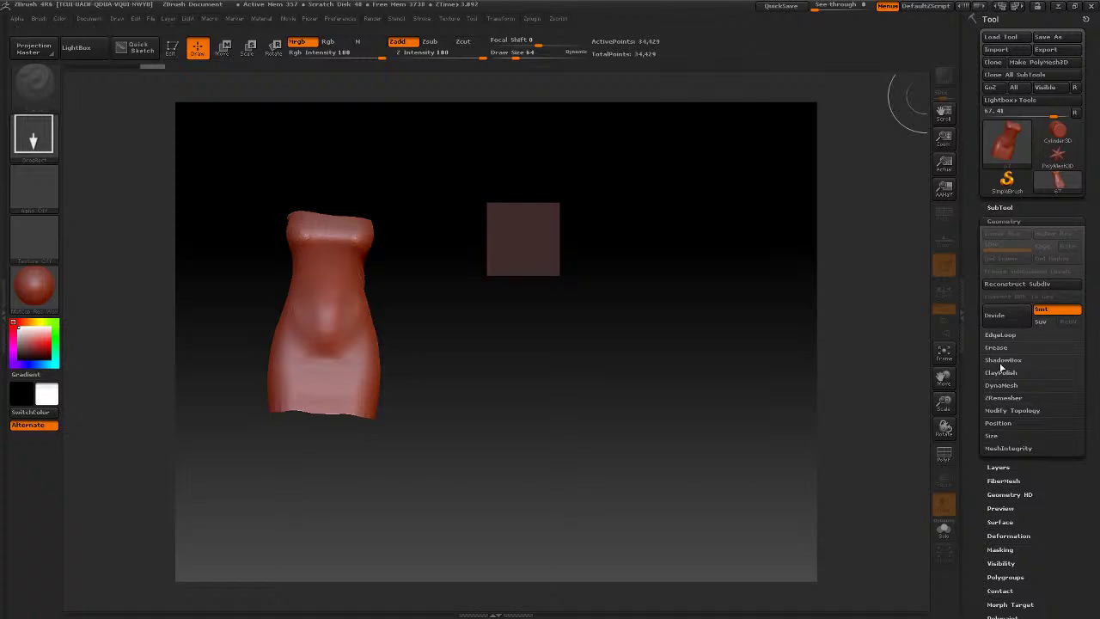
pyautogui.click(1002, 398)
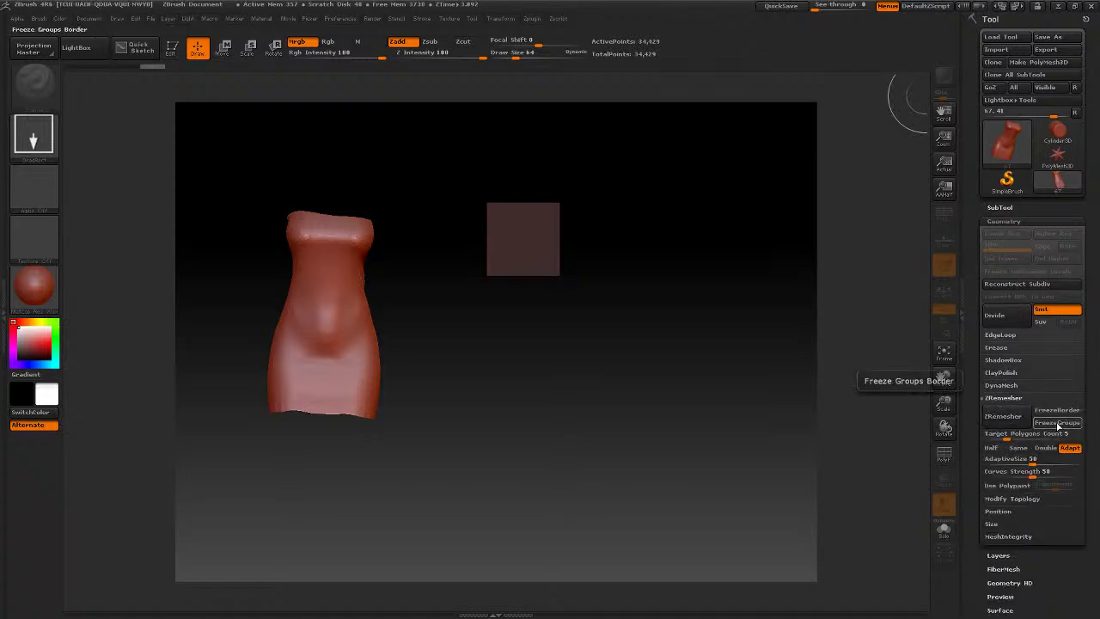
pyautogui.click(1003, 416)
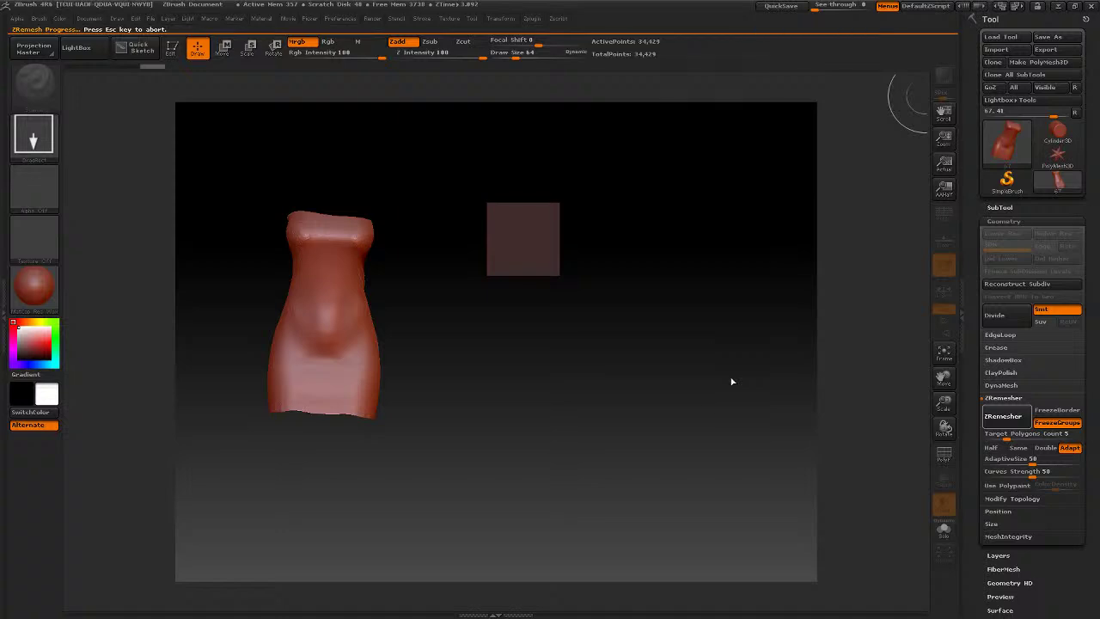
# Unwrap the remeshed dress in UV Master with Polygroups on and Symmetry off, and draw a second, larger copy on the canvas
pyautogui.click(532, 18)
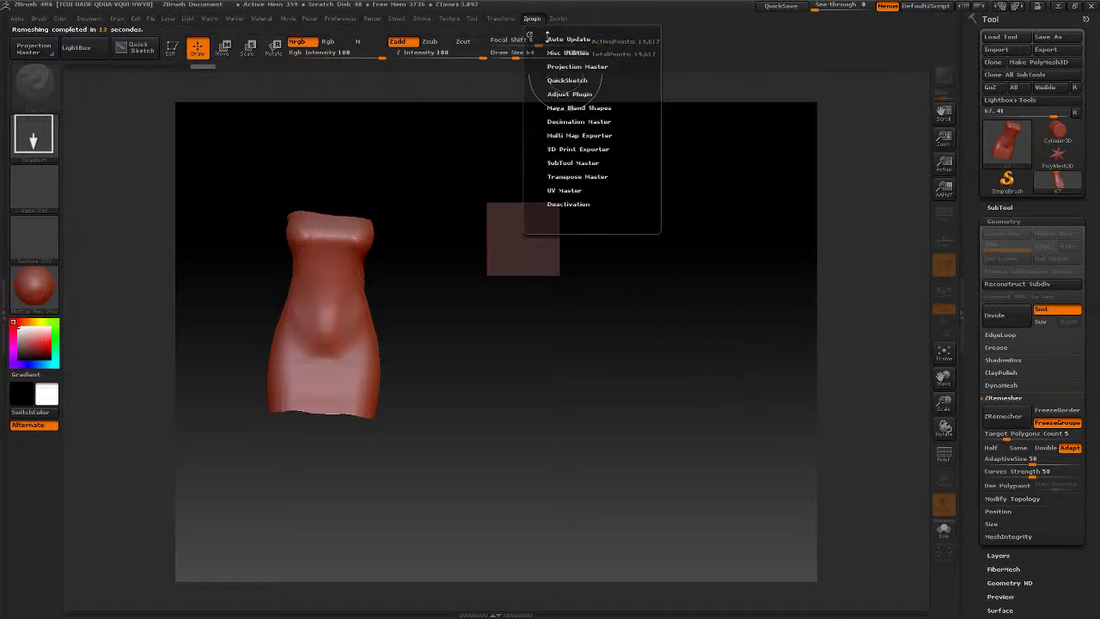
pyautogui.click(577, 94)
pyautogui.click(577, 93)
pyautogui.click(565, 190)
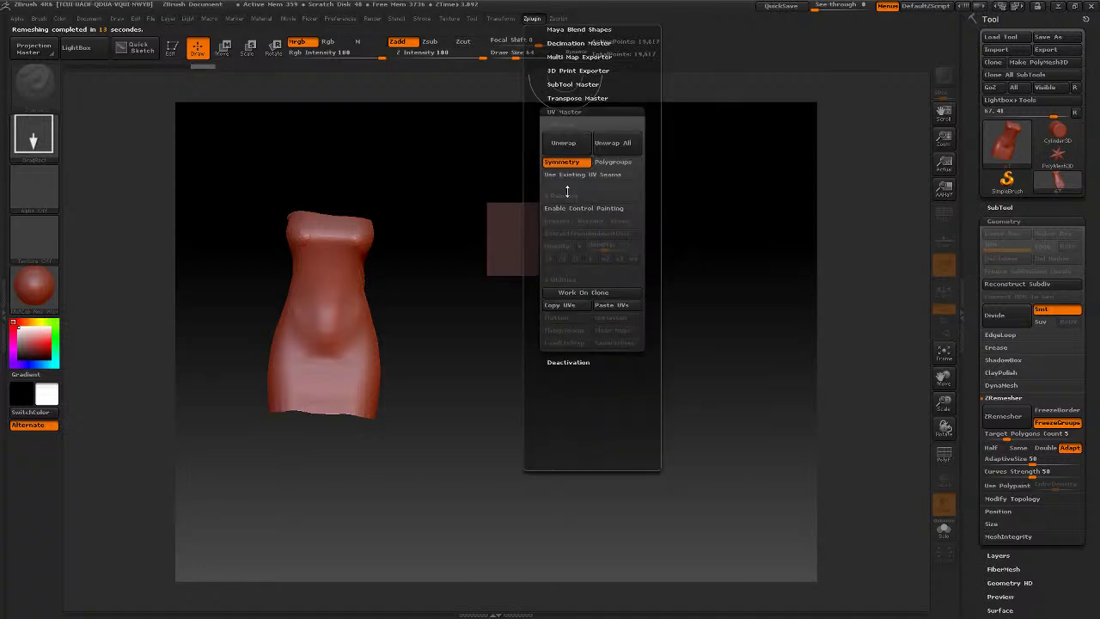
pyautogui.moveTo(567, 192); pyautogui.dragTo(631, 114)
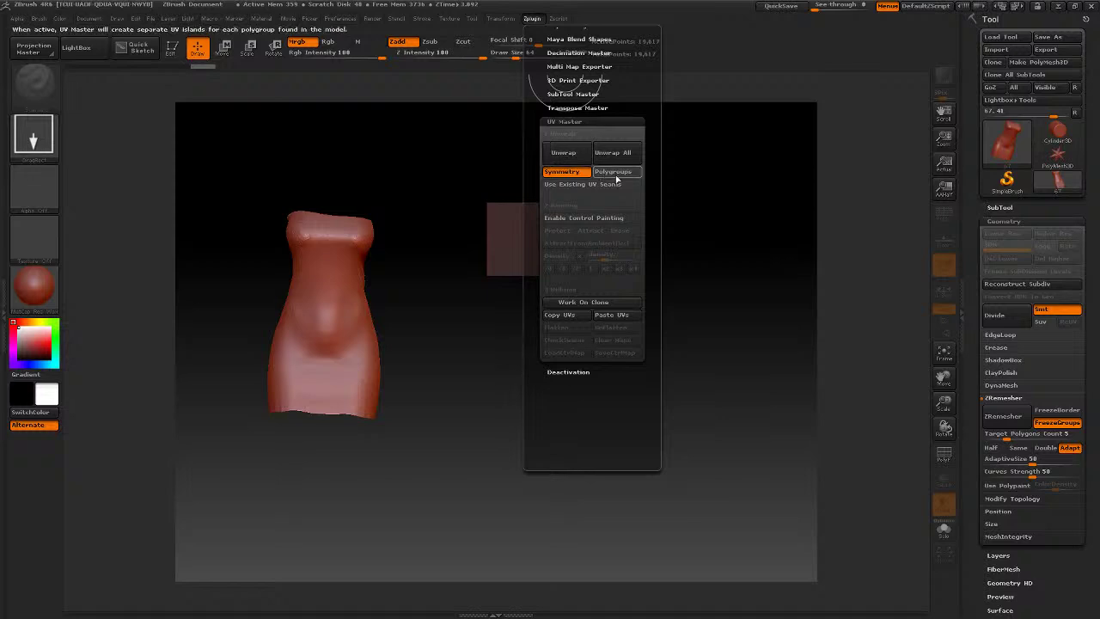
pyautogui.click(616, 175)
pyautogui.click(574, 173)
pyautogui.click(571, 154)
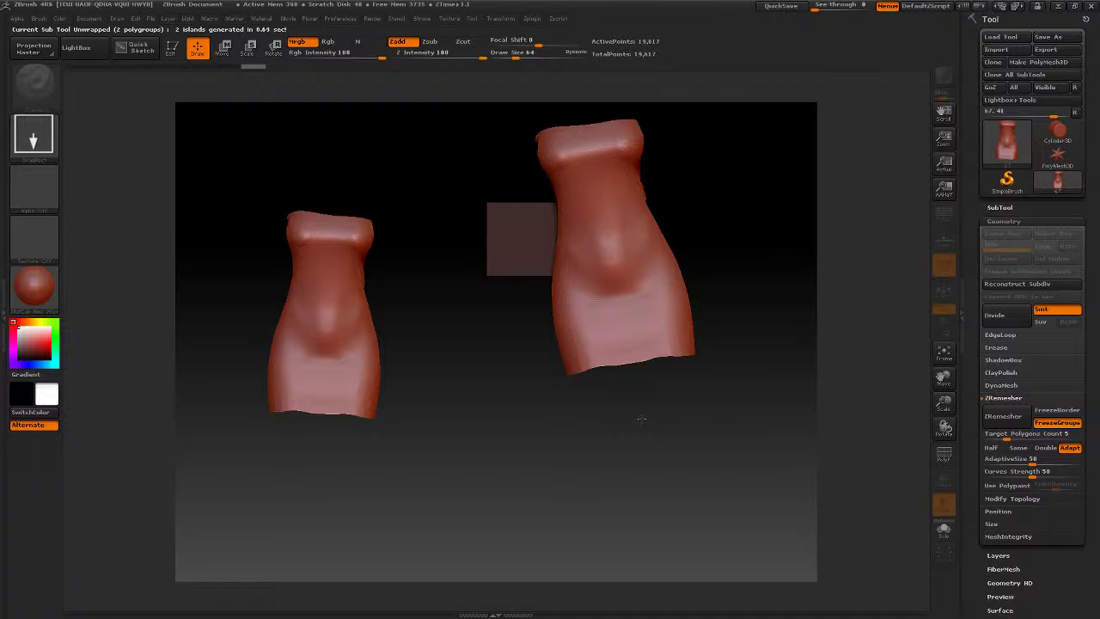
pyautogui.moveTo(641, 418); pyautogui.dragTo(628, 428)
# Export the unwrapped dress to the Desktop as UVMasterData_4.0.obj and close ZBrush without saving the project
pyautogui.click(1042, 50)
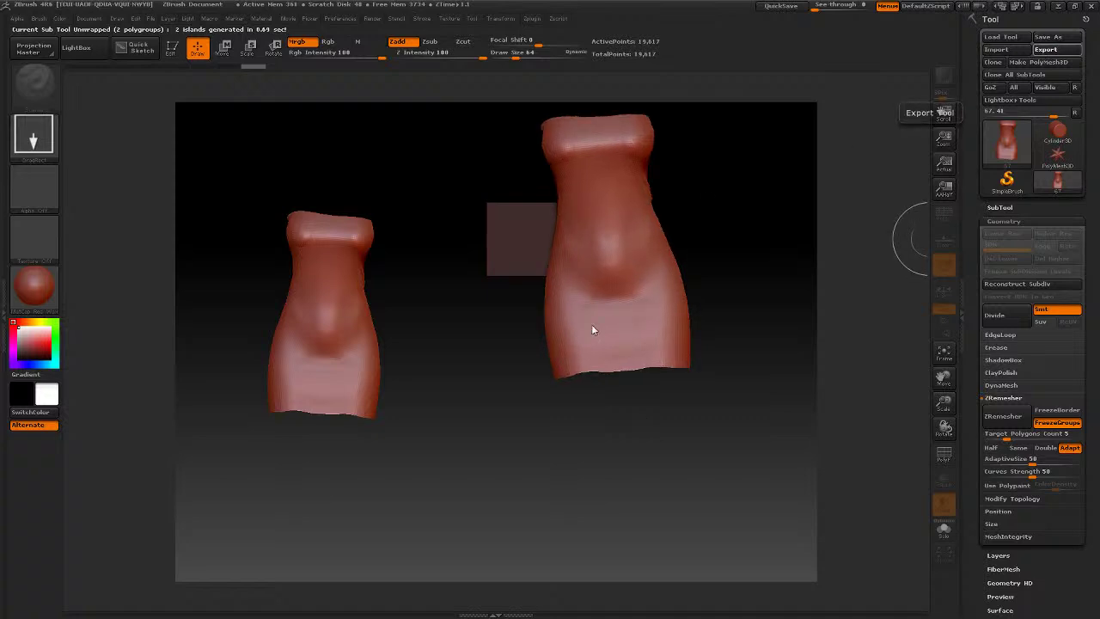
pyautogui.click(1045, 49)
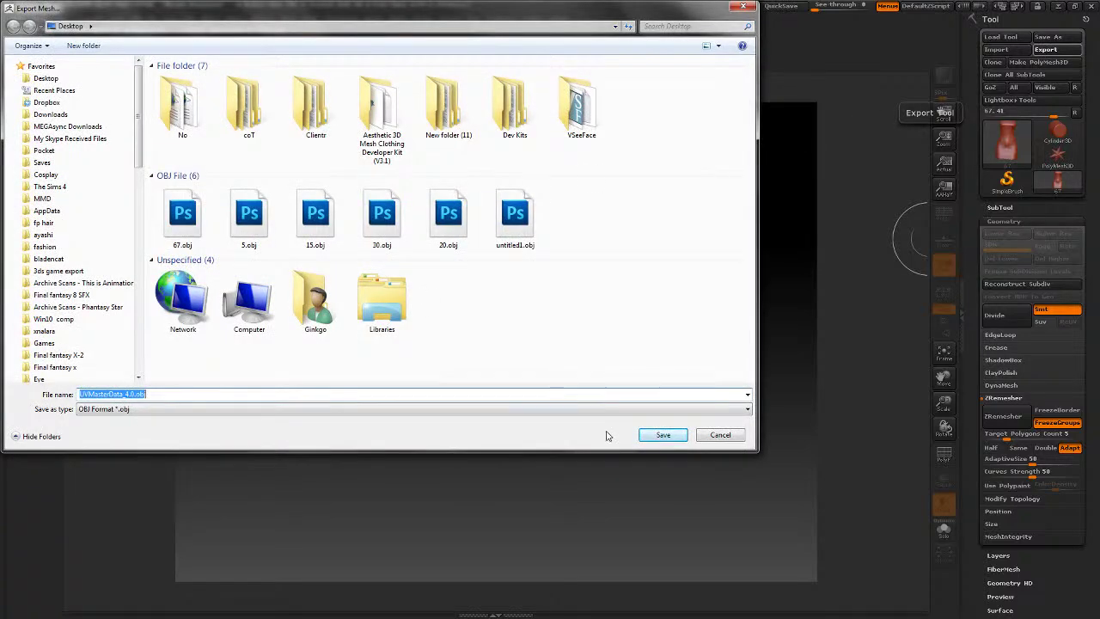
pyautogui.click(661, 434)
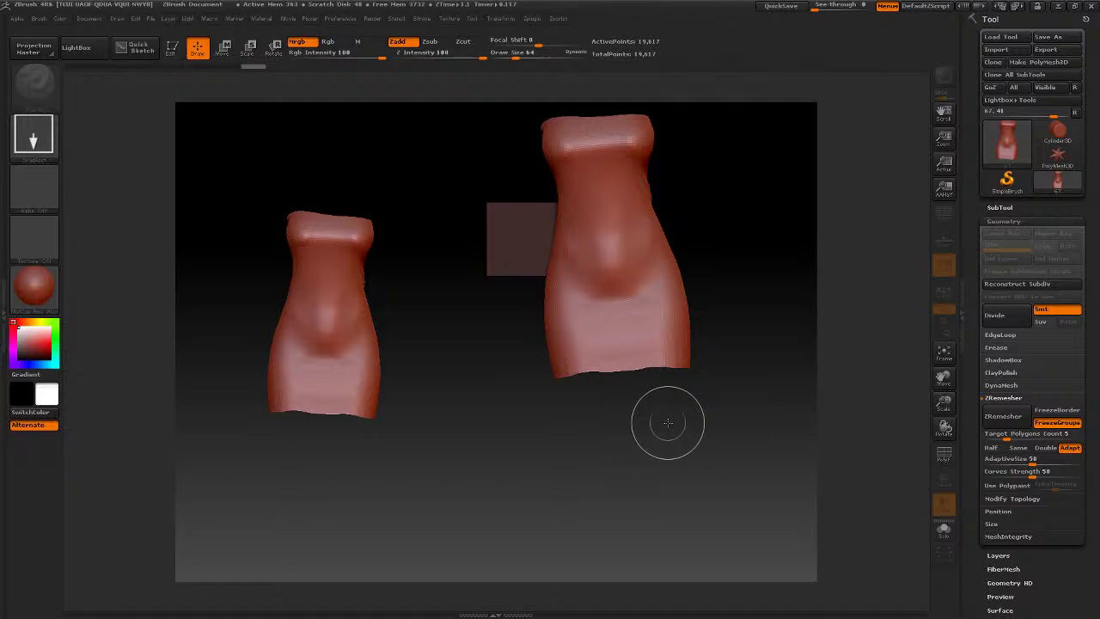
pyautogui.click(1090, 6)
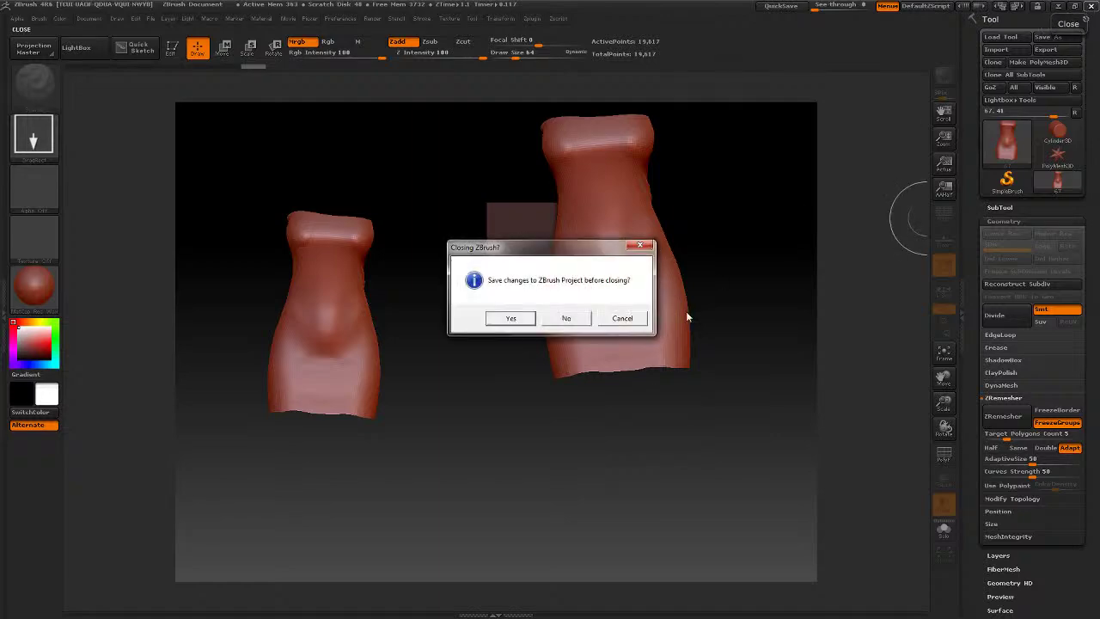
pyautogui.click(550, 318)
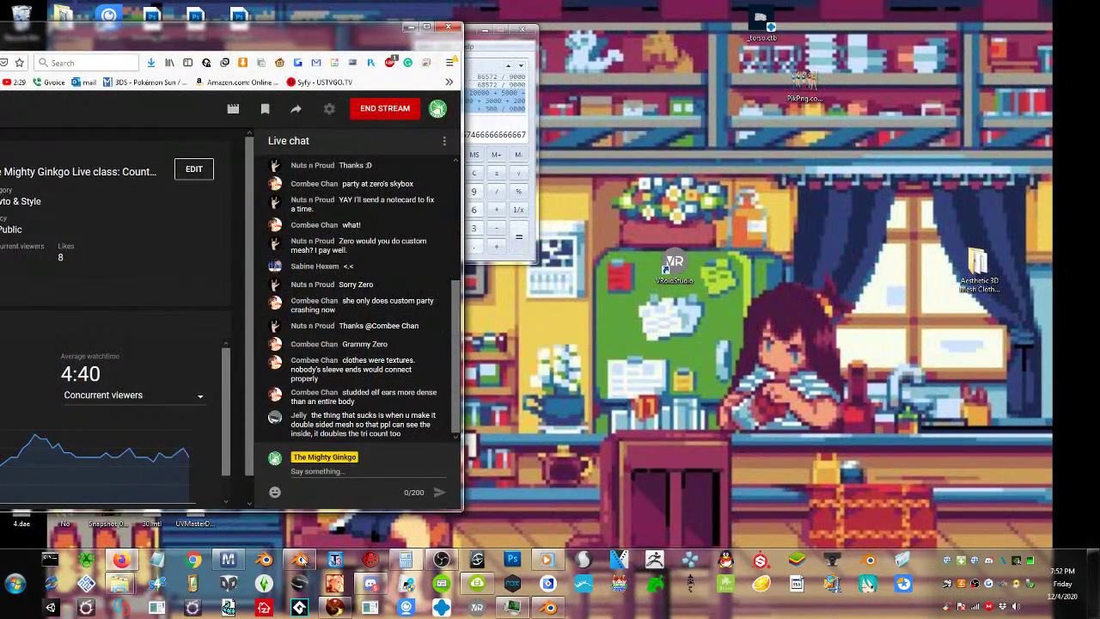
# Switch to Blender, delete the old dress mesh and import UVMasterData_4.0.OBJ from the Desktop as a Wavefront file
pyautogui.click(301, 560)
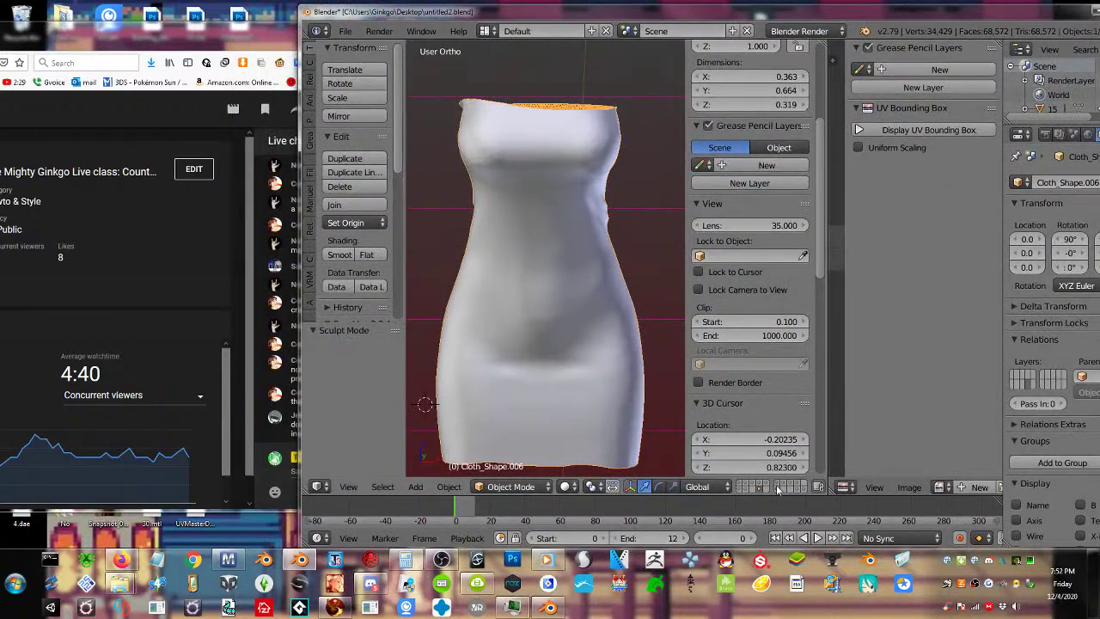
pyautogui.press('Delete')
pyautogui.click(345, 31)
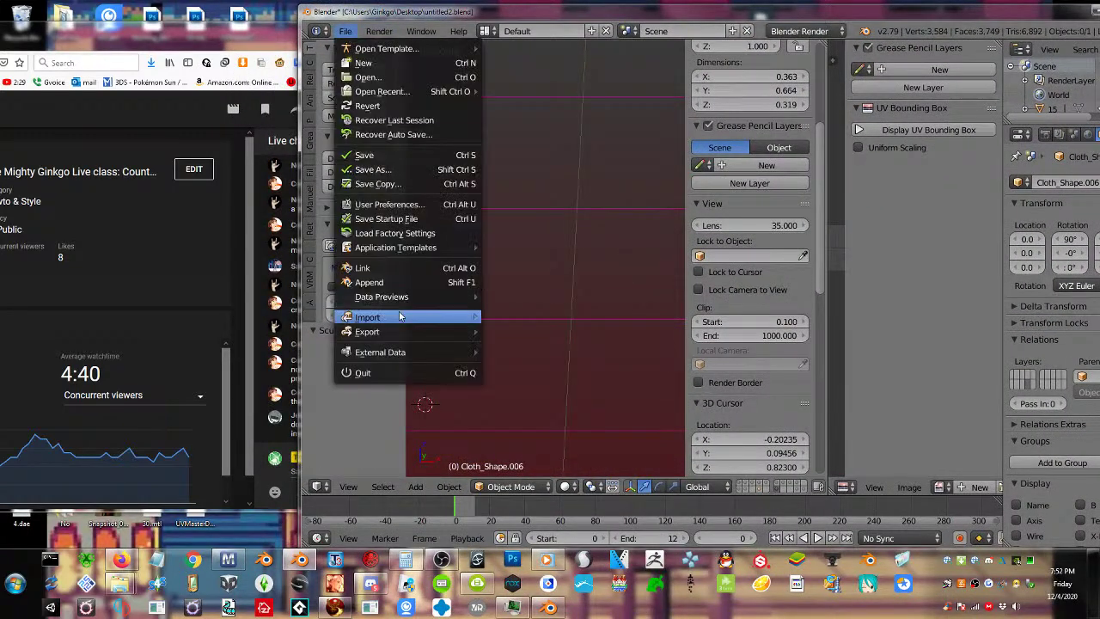
pyautogui.moveTo(400, 316)
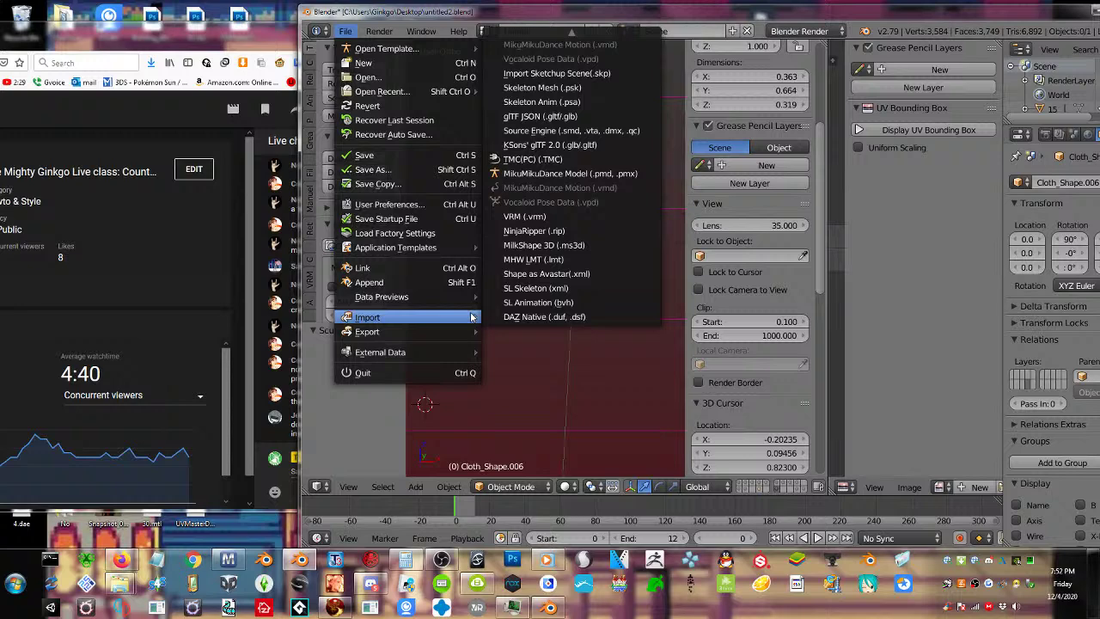
pyautogui.scroll(5, 533, 77)
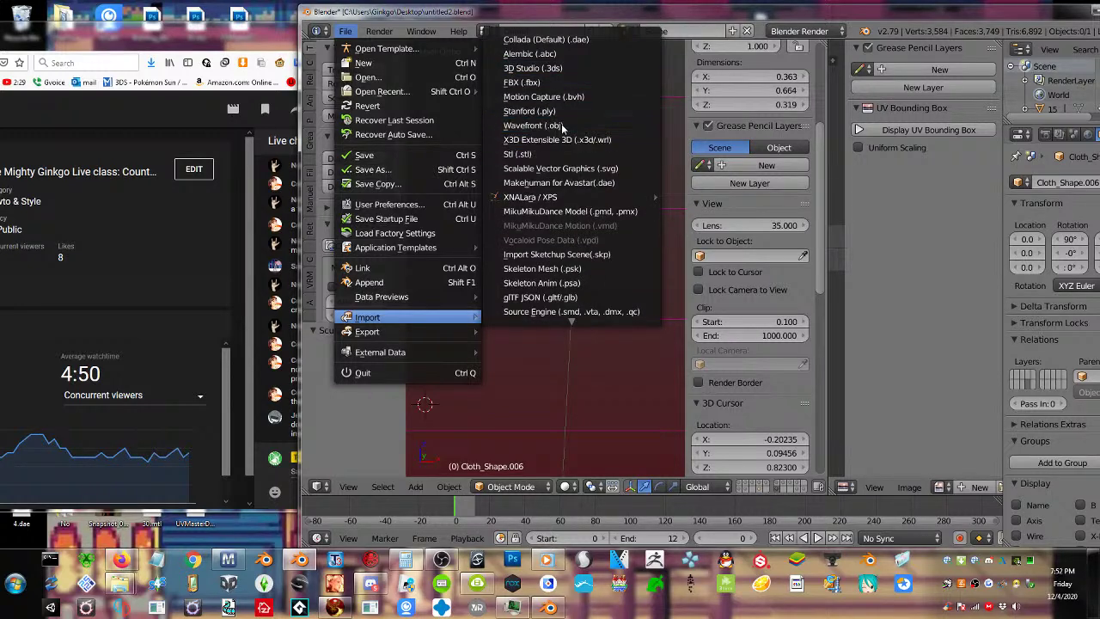
pyautogui.click(533, 126)
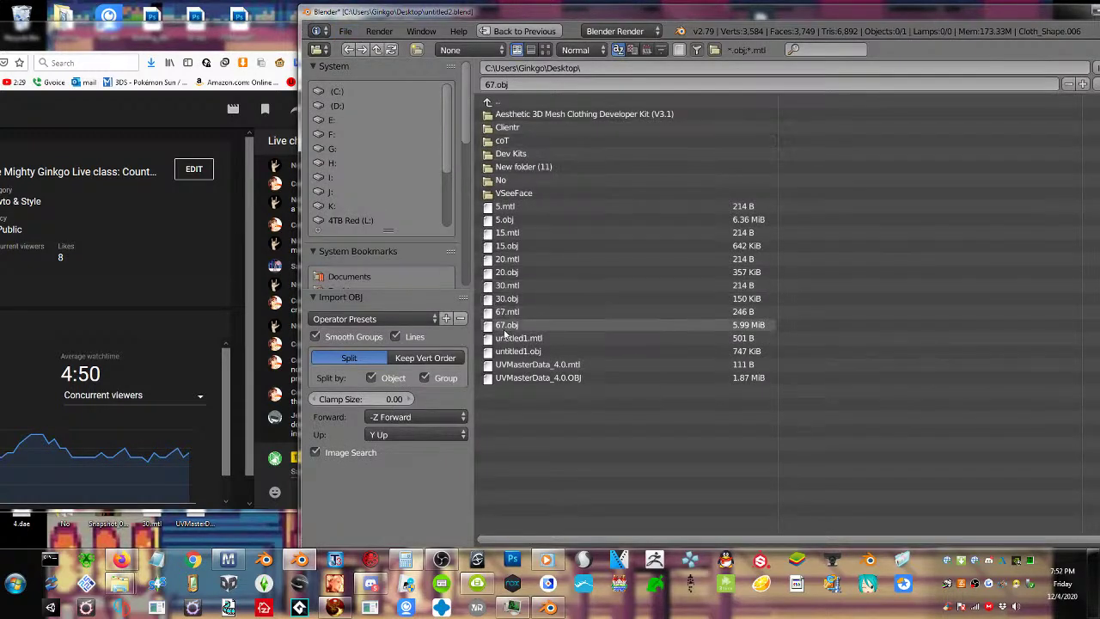
pyautogui.click(518, 377)
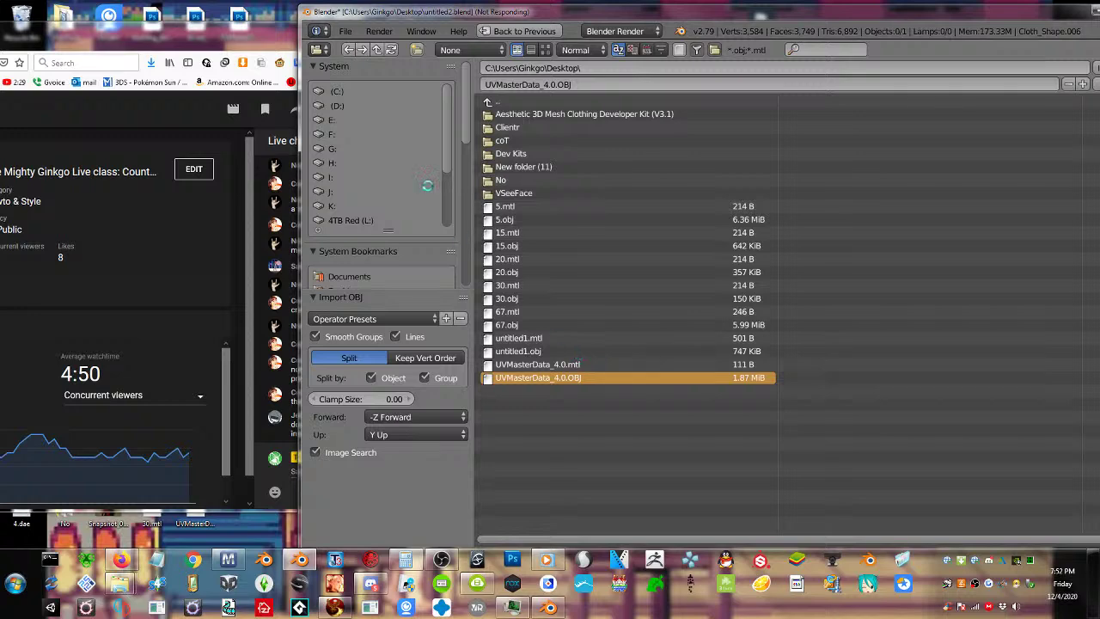
# Rearrange the live chat browser and the Blender window so that the whole Blender window fits on screen
pyautogui.click(270, 34)
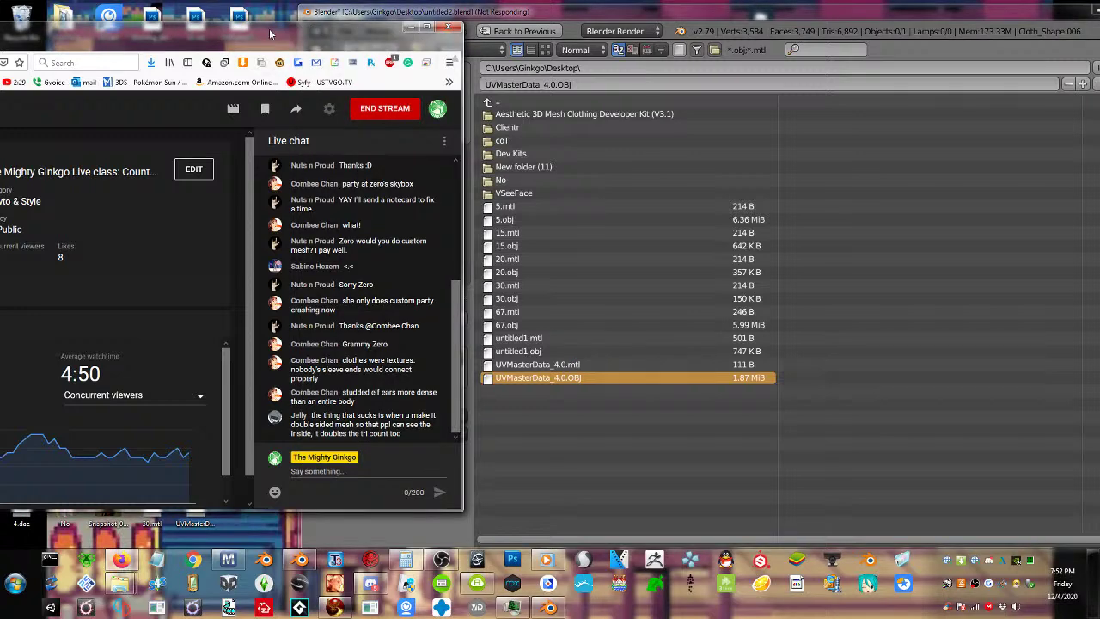
pyautogui.moveTo(270, 35); pyautogui.dragTo(260, 25)
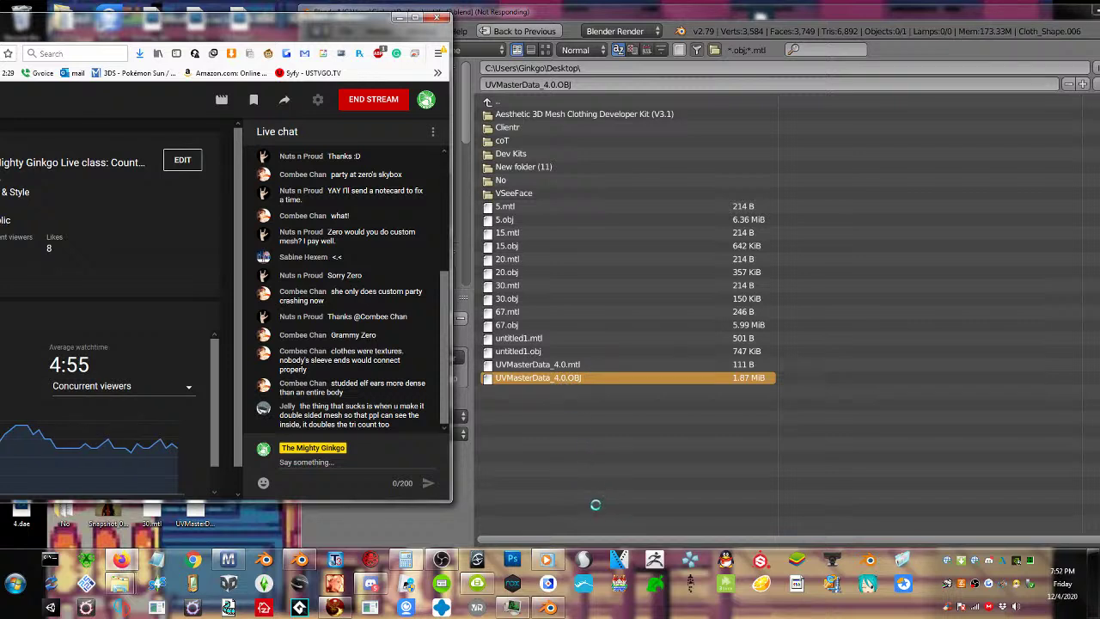
pyautogui.click(656, 21)
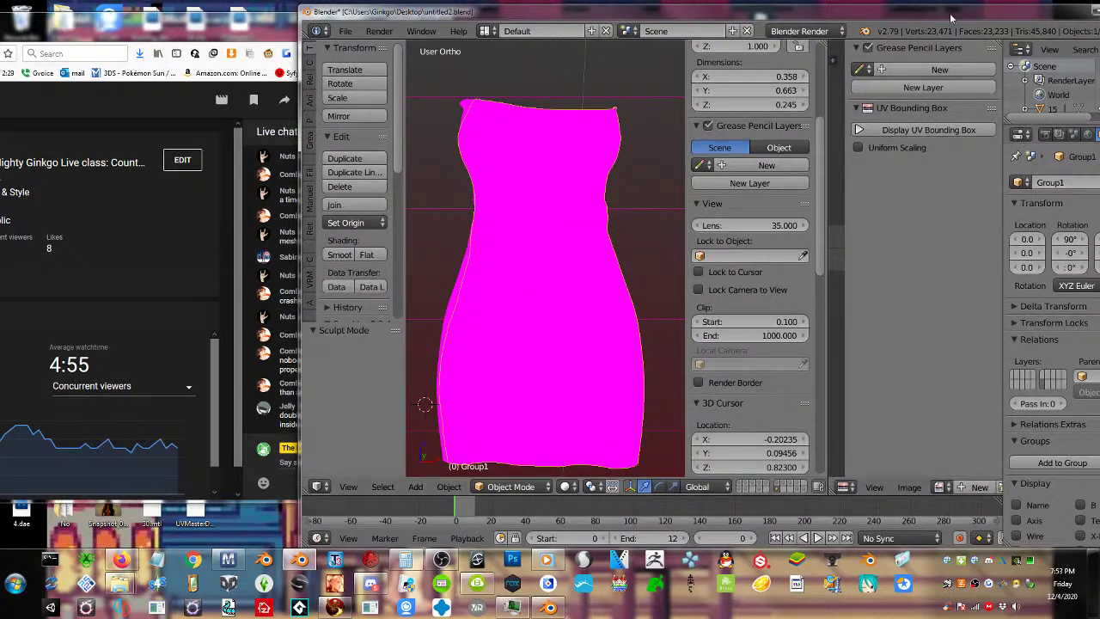
pyautogui.moveTo(951, 17); pyautogui.dragTo(862, 24)
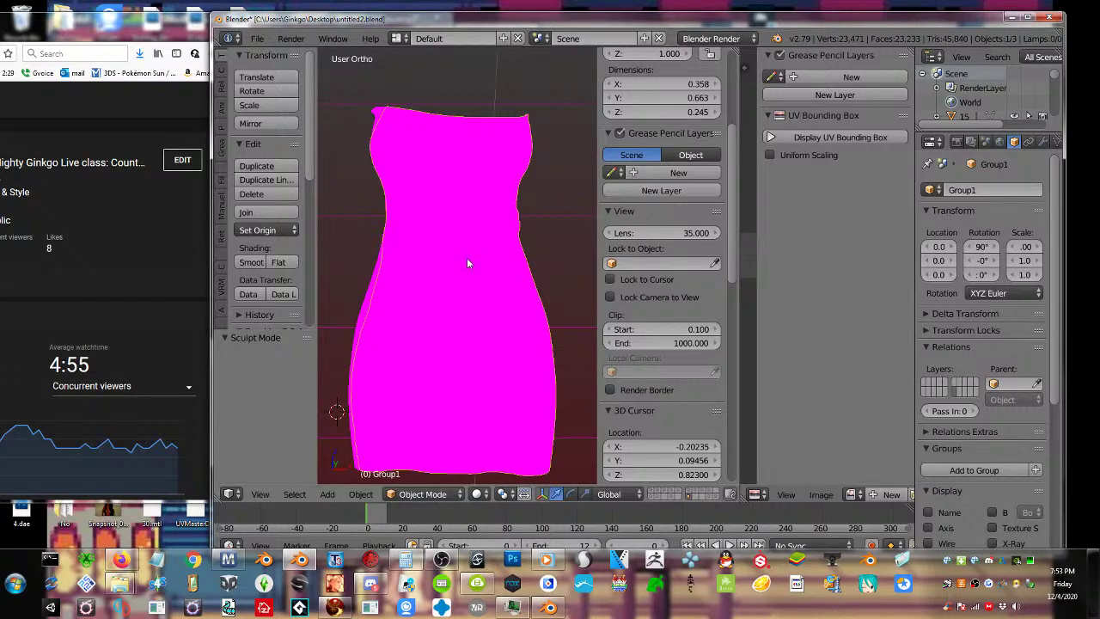
# Examine the back piece of the imported dress in Edit Mode and read its geometry statistics
pyautogui.press('Tab')
pyautogui.moveTo(467, 259); pyautogui.dragTo(494, 255, button='middle')
pyautogui.press('Tab')
pyautogui.rightClick(389, 234)
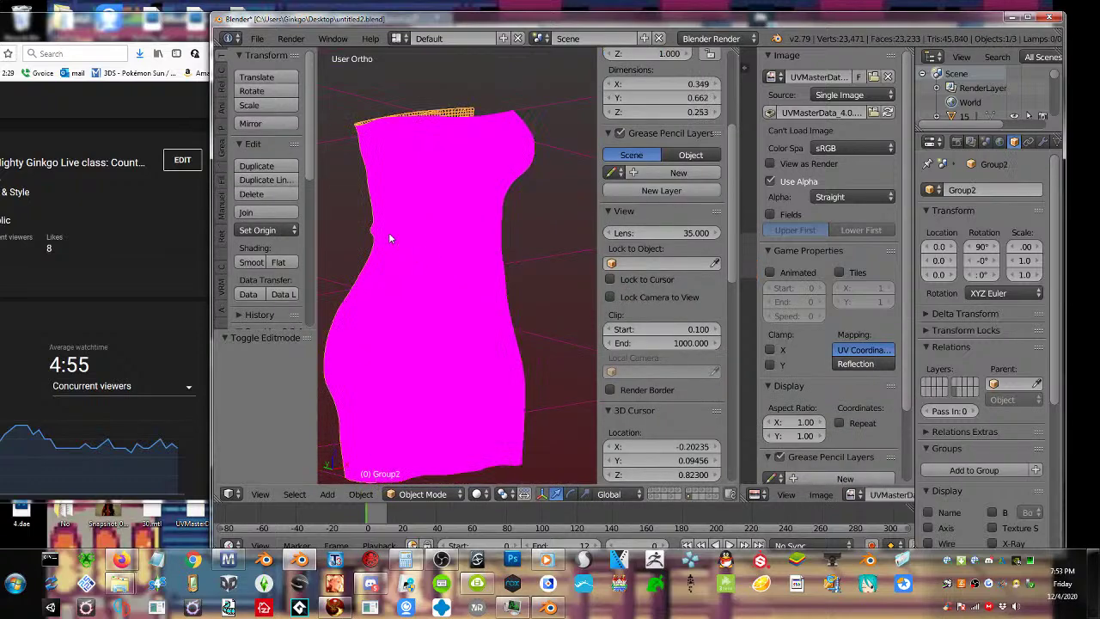
pyautogui.press('Tab')
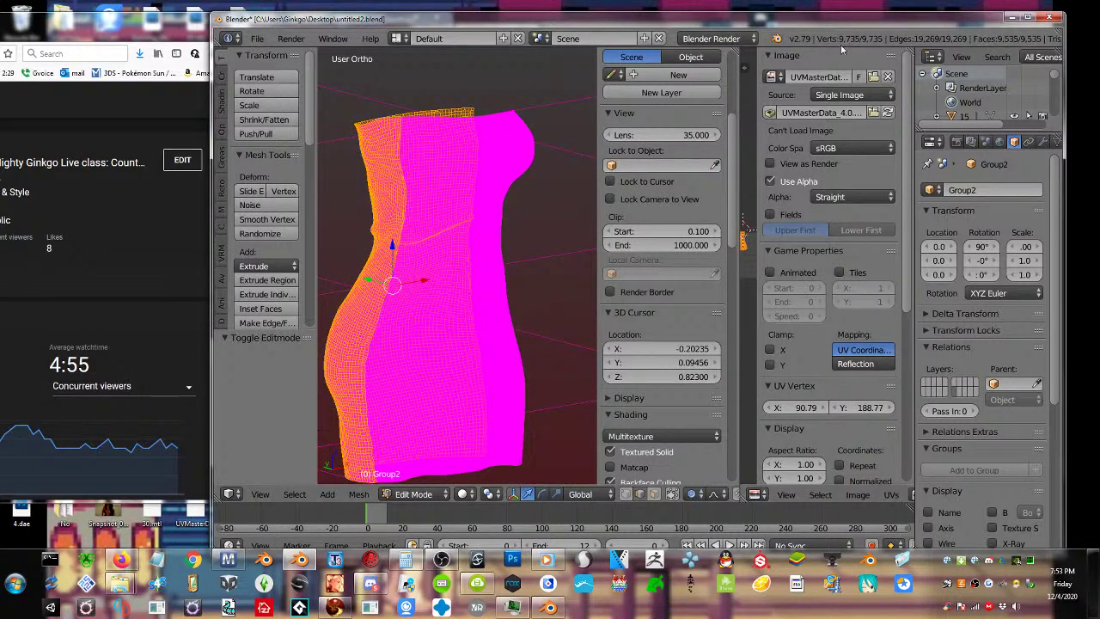
pyautogui.scroll(-2, 959, 39)
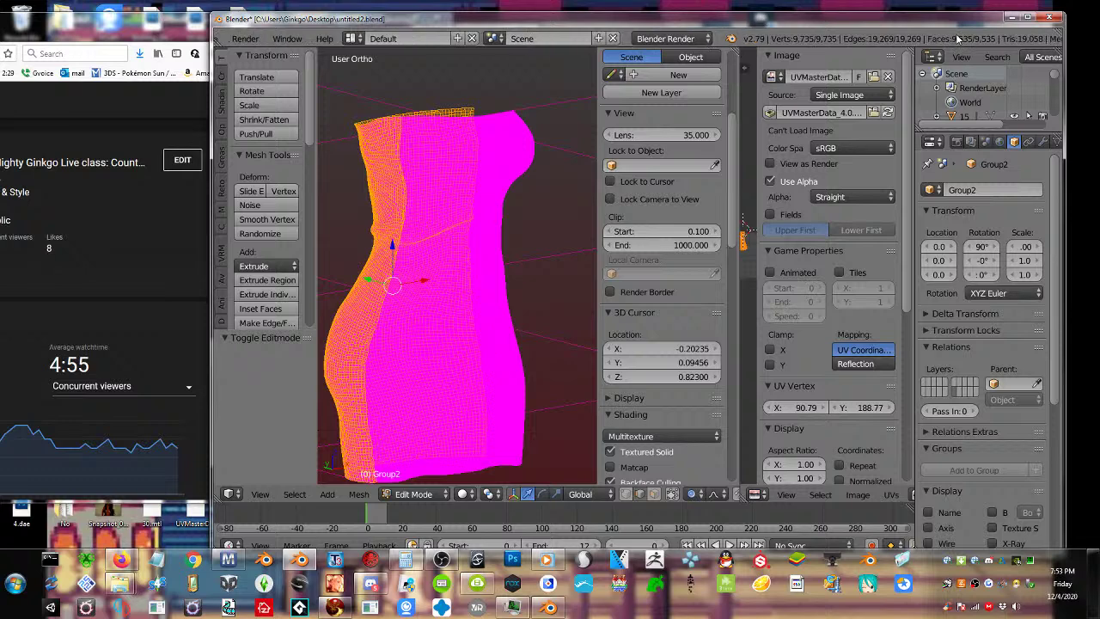
pyautogui.press('Tab')
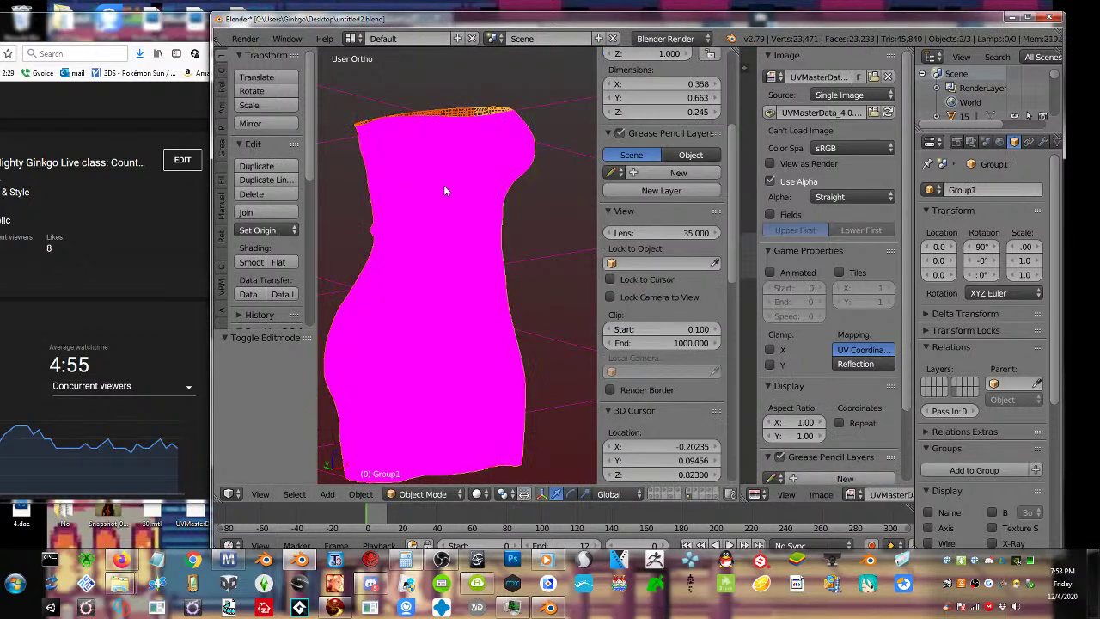
# Turn off Textured Solid shading so the dress pieces no longer display the missing texture
pyautogui.rightClick(392, 169)
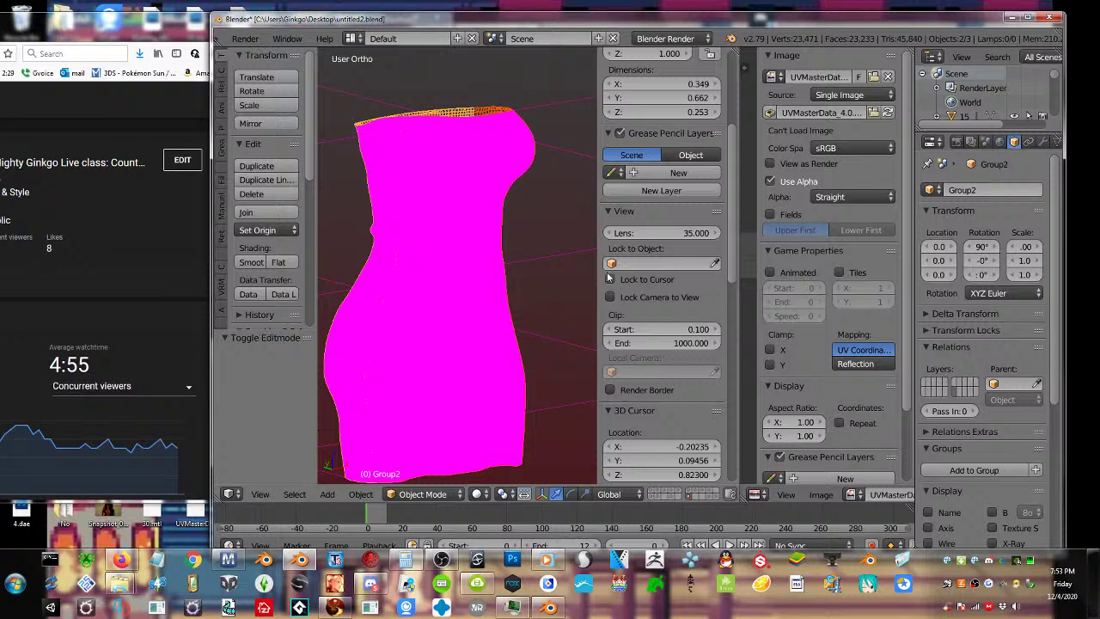
pyautogui.scroll(-5, 608, 277)
pyautogui.click(610, 366)
# Join the front and back dress pieces into one mesh and remove the doubled vertices across the whole mesh
pyautogui.rightClick(435, 234)
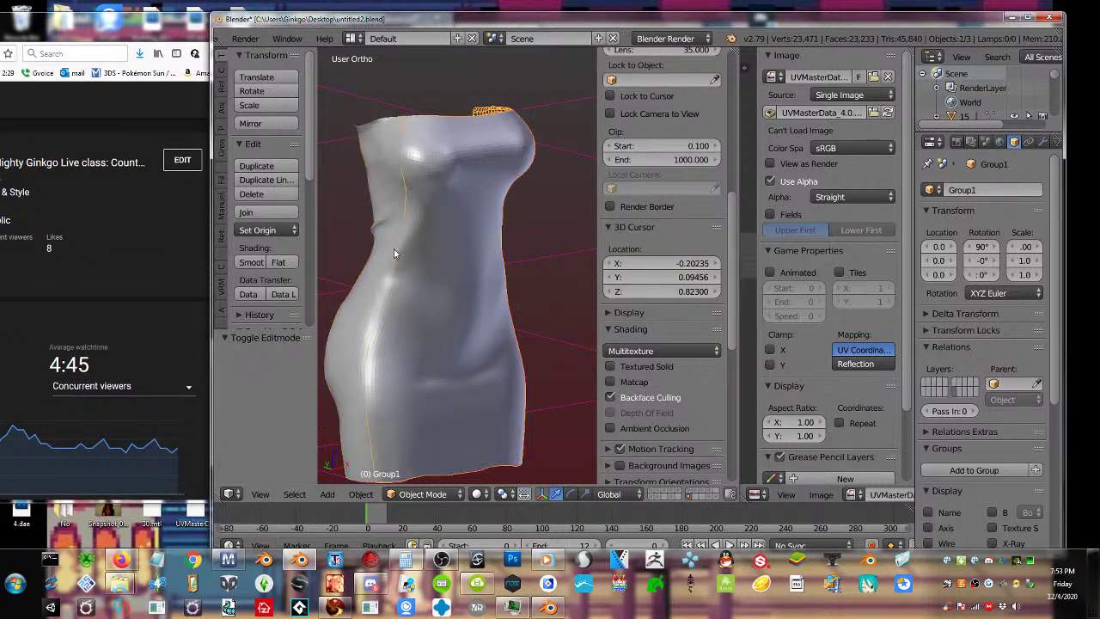
pyautogui.rightClick(477, 238)
pyautogui.press('Tab')
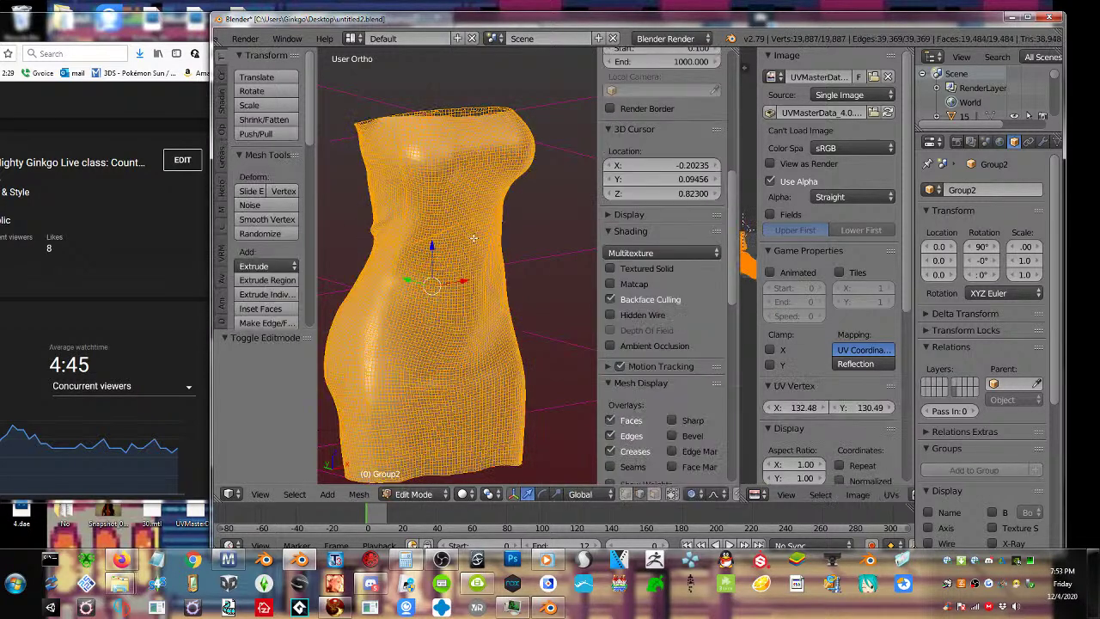
pyautogui.press('a')
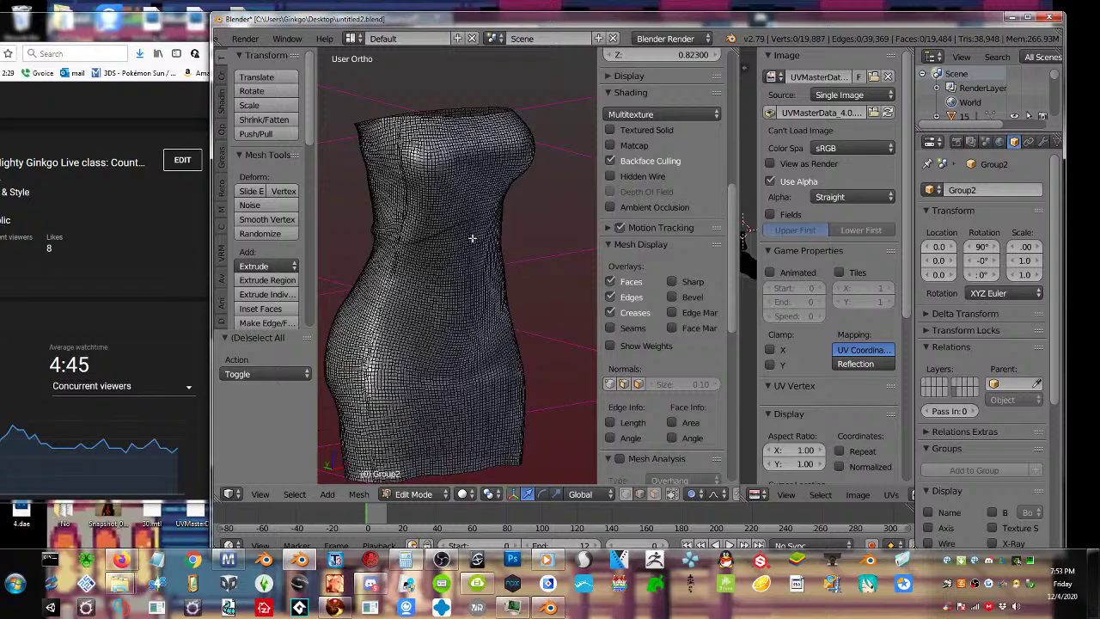
pyautogui.press('a')
pyautogui.press('w')
pyautogui.press('r')
pyautogui.moveTo(532, 251); pyautogui.dragTo(488, 252, button='middle')
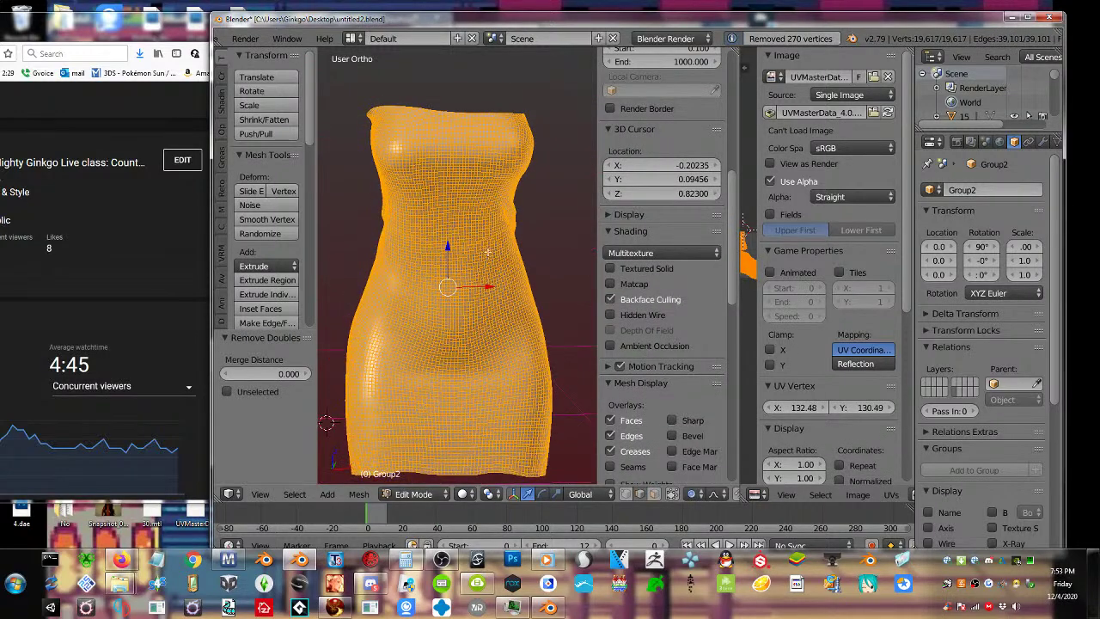
# Check the merged dress's triangle count in the scene statistics, and move the Blender window off the live chat
pyautogui.press('Tab')
pyautogui.press('Tab')
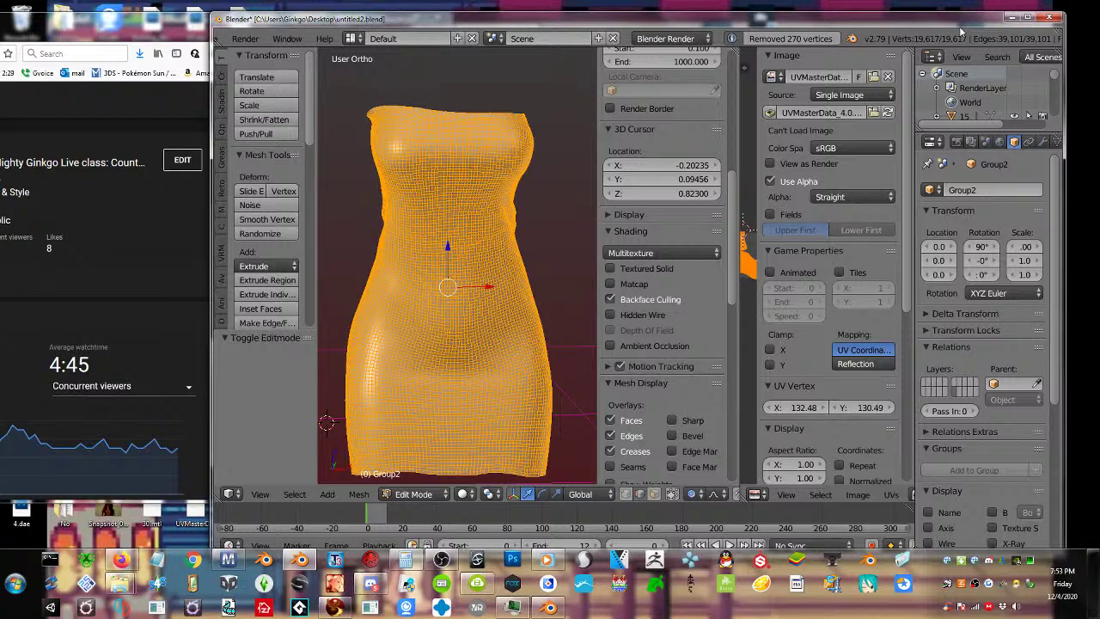
pyautogui.scroll(-4, 953, 43)
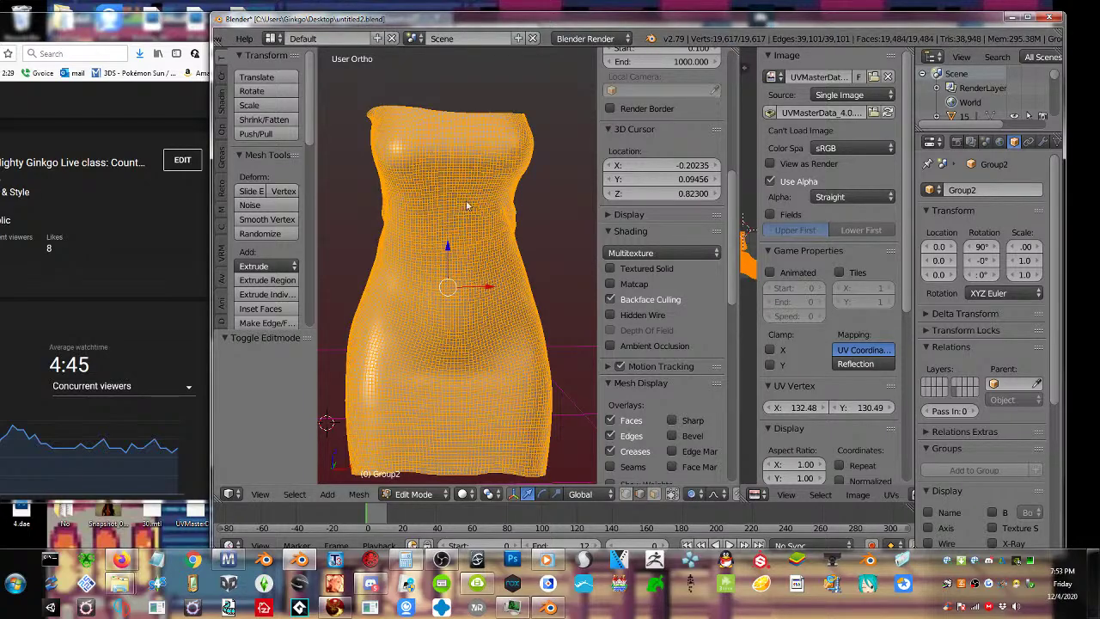
pyautogui.moveTo(466, 205); pyautogui.dragTo(504, 213, button='middle')
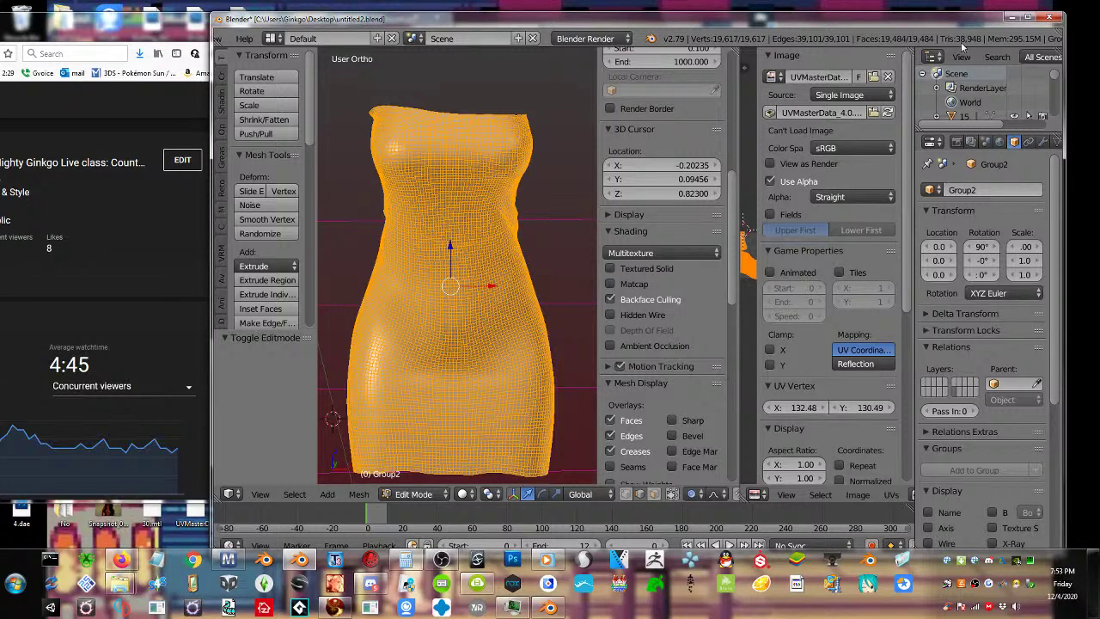
pyautogui.moveTo(903, 19); pyautogui.dragTo(1094, 26)
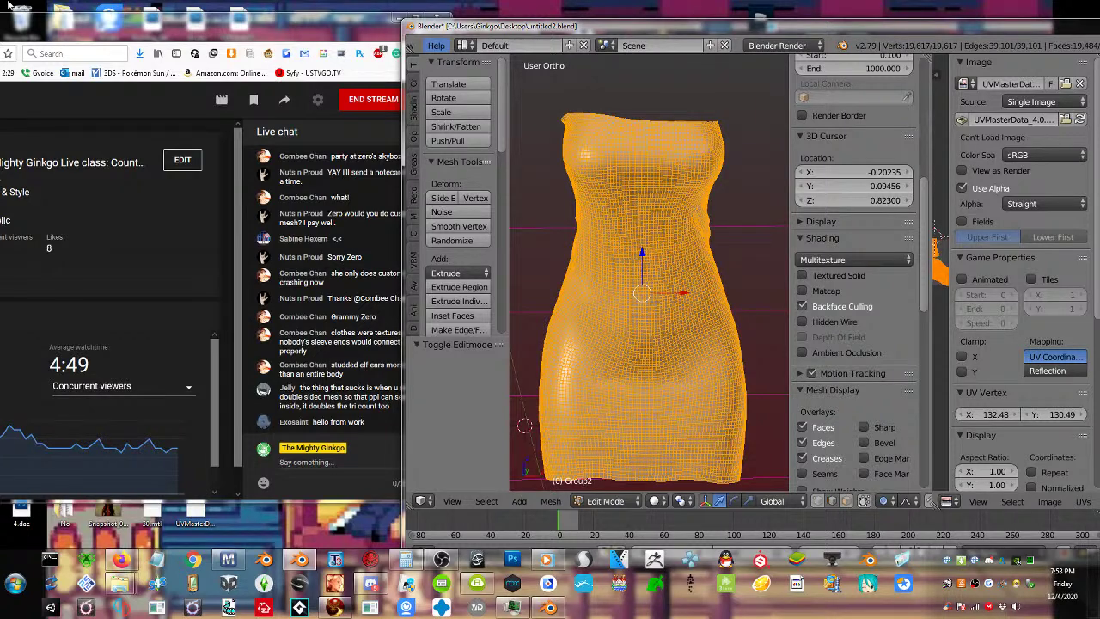
# Return to Object Mode and apply smooth shading to the merged dress
pyautogui.press('Tab')
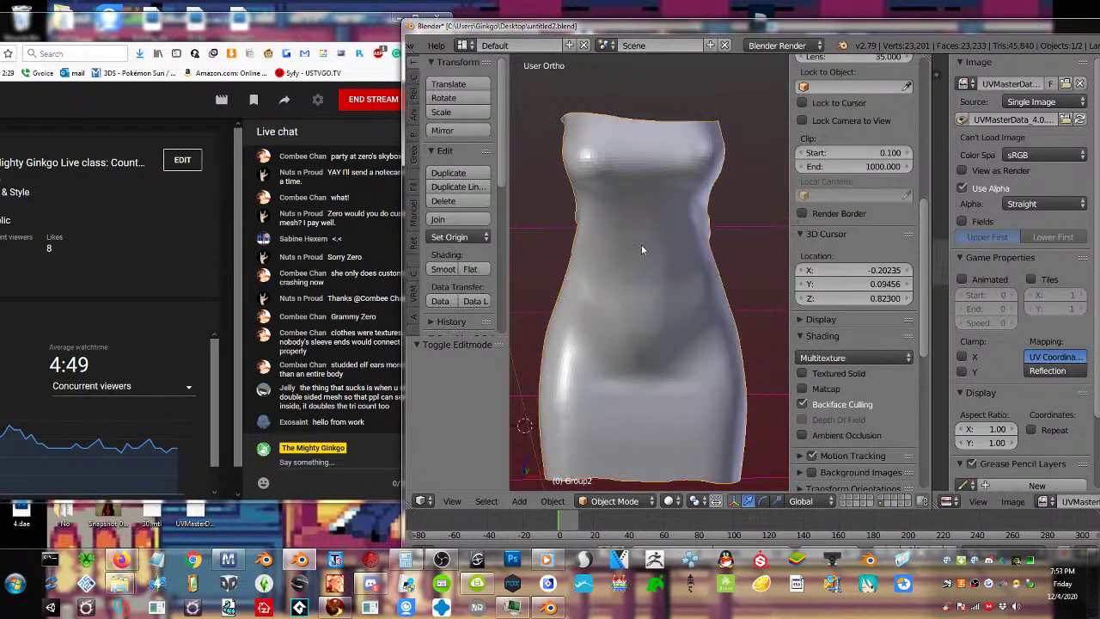
pyautogui.click(443, 269)
pyautogui.moveTo(640, 272); pyautogui.dragTo(734, 241, button='middle')
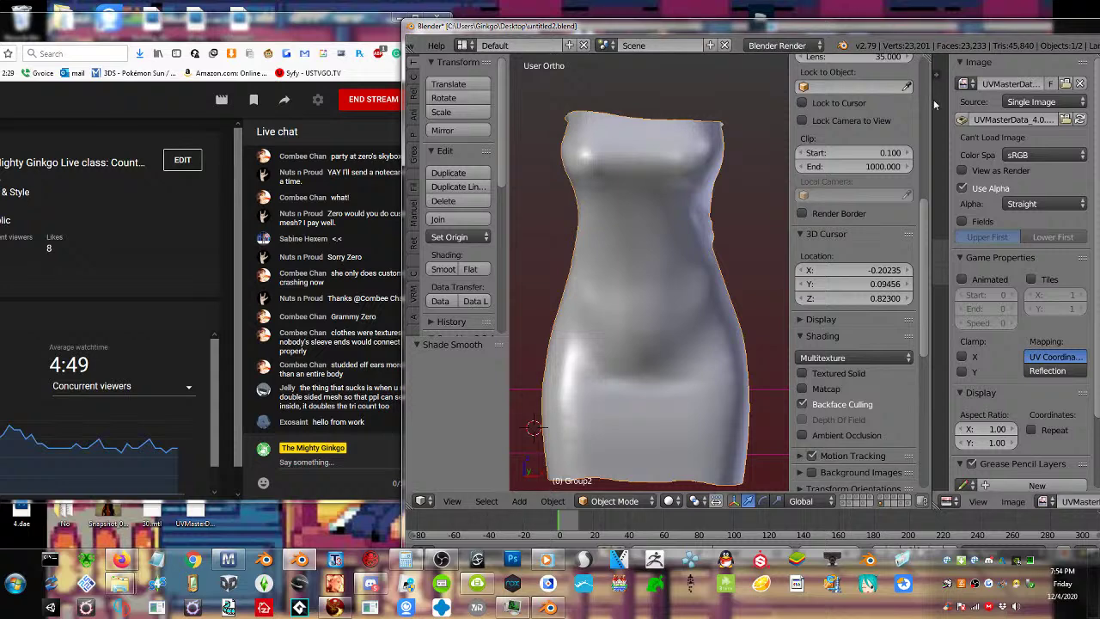
# Enlarge the UV editor and examine the dress's UV islands alongside its mesh in Edit Mode
pyautogui.moveTo(935, 104); pyautogui.dragTo(846, 137)
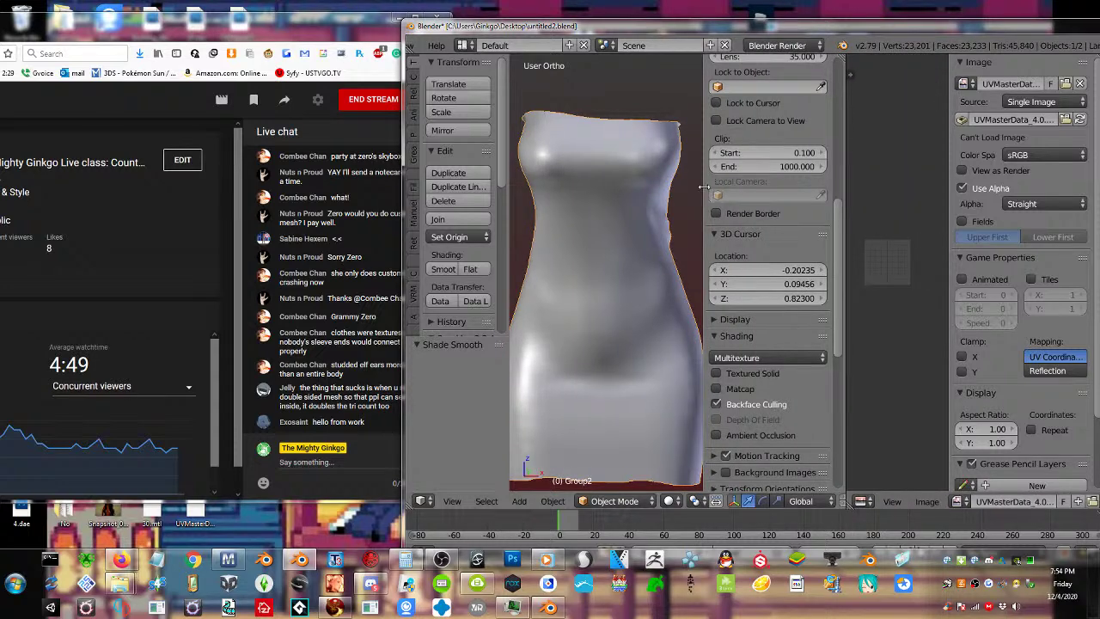
pyautogui.moveTo(703, 186); pyautogui.dragTo(830, 215)
pyautogui.press('Tab')
pyautogui.scroll(4, 803, 272)
pyautogui.scroll(8, 896, 317)
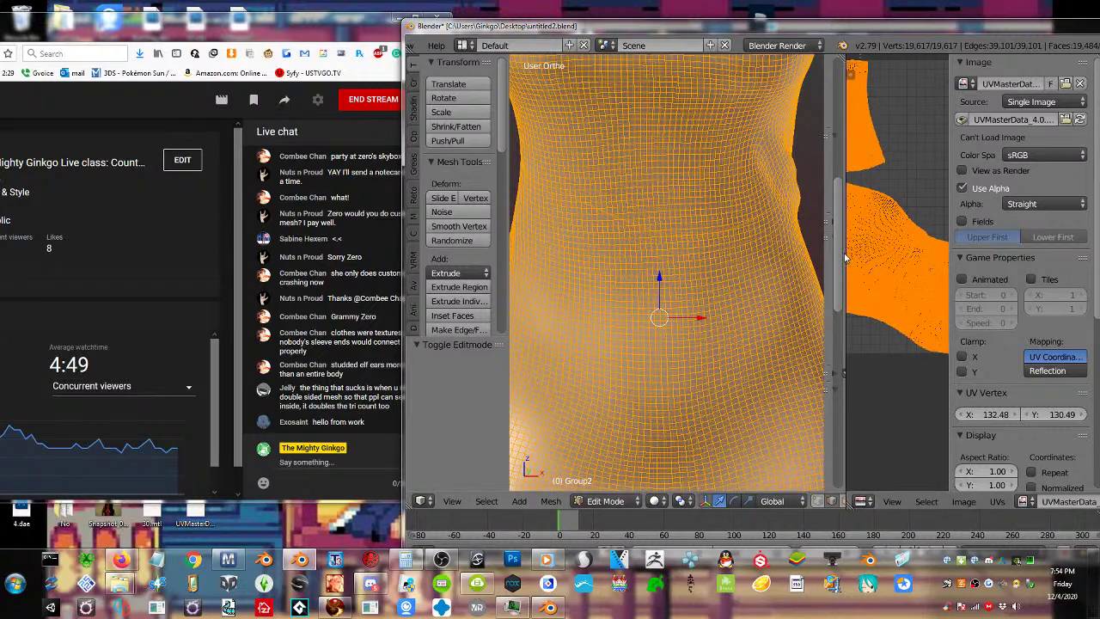
pyautogui.moveTo(846, 258); pyautogui.dragTo(737, 258)
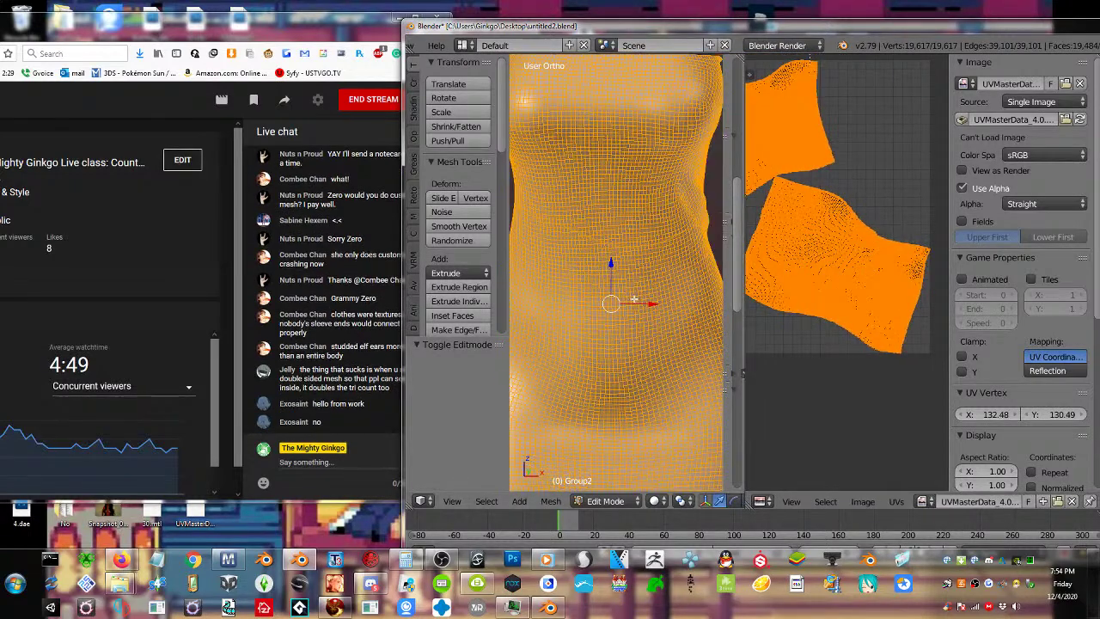
pyautogui.scroll(-3, 634, 299)
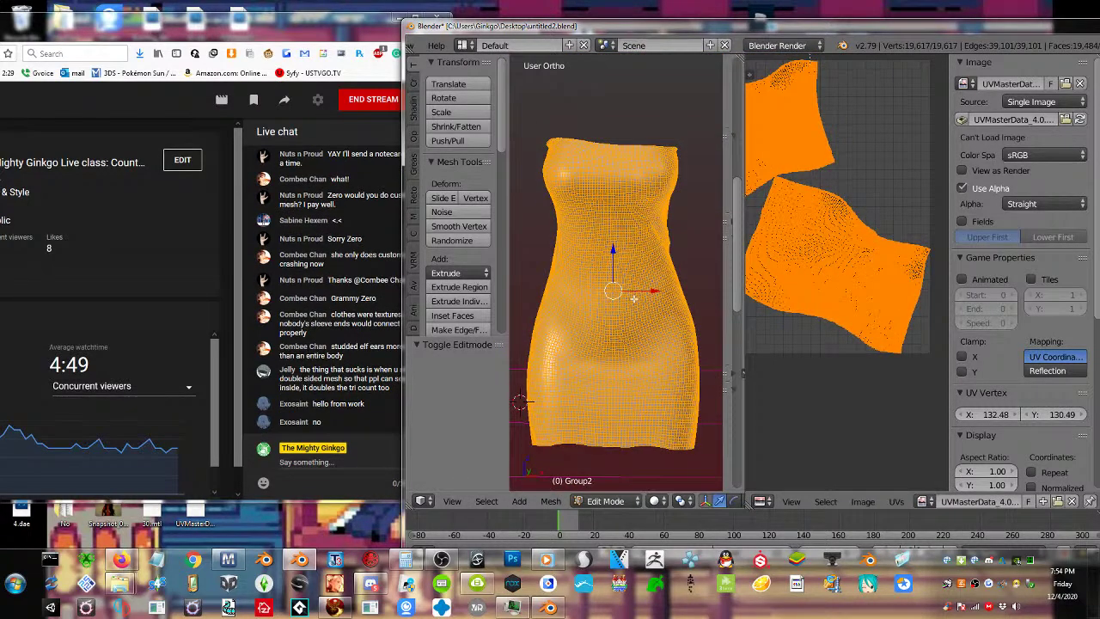
pyautogui.moveTo(633, 298); pyautogui.dragTo(682, 287, button='middle')
pyautogui.press('Tab')
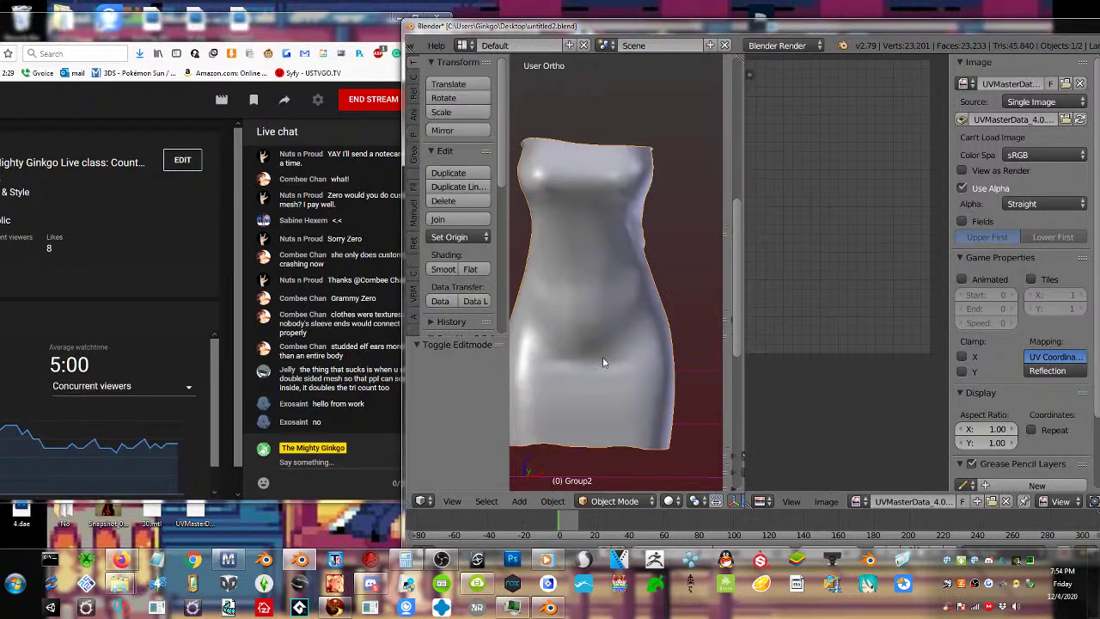
# Show the layer containing the avatar body together with the dress to view how the dress fits
pyautogui.moveTo(603, 362); pyautogui.dragTo(696, 364, button='middle')
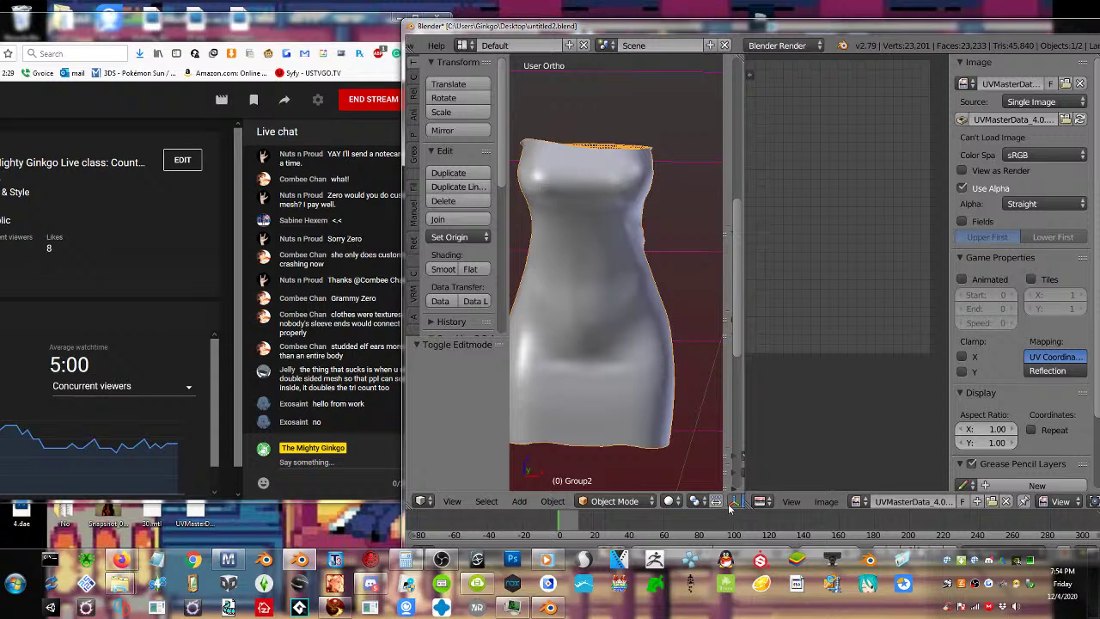
pyautogui.scroll(-5, 728, 507)
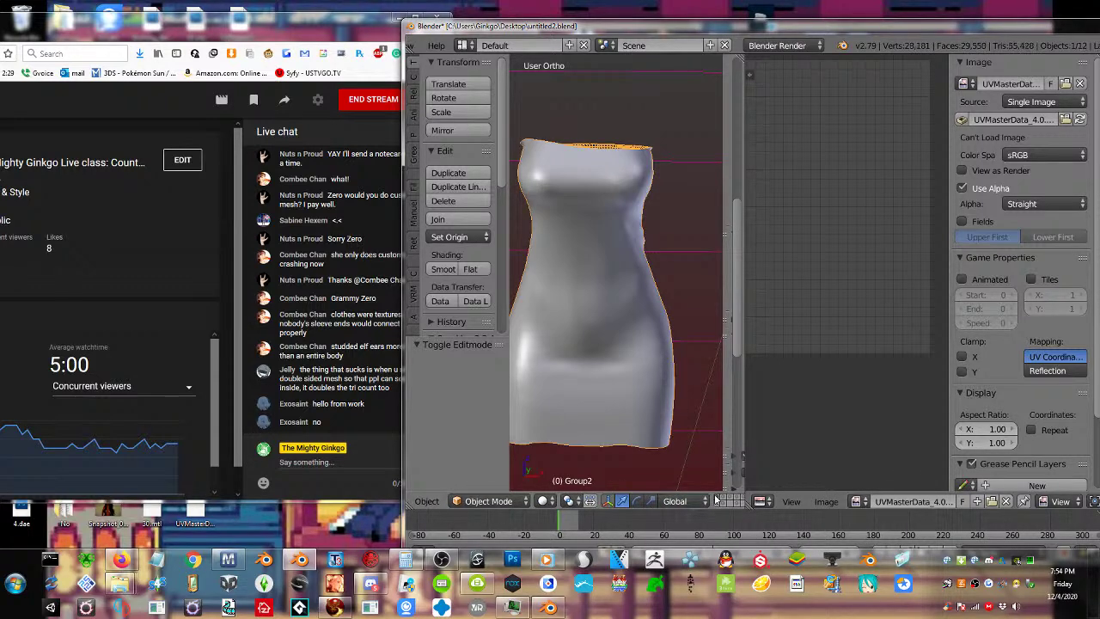
pyautogui.click(717, 503)
pyautogui.click(724, 502)
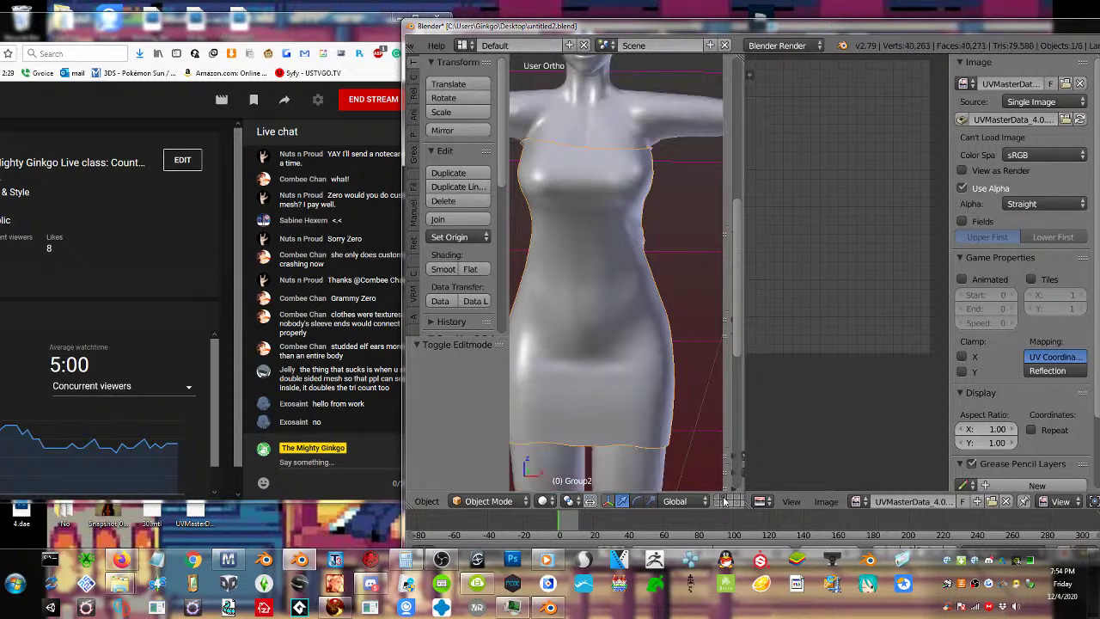
pyautogui.moveTo(599, 300); pyautogui.dragTo(532, 281, button='middle')
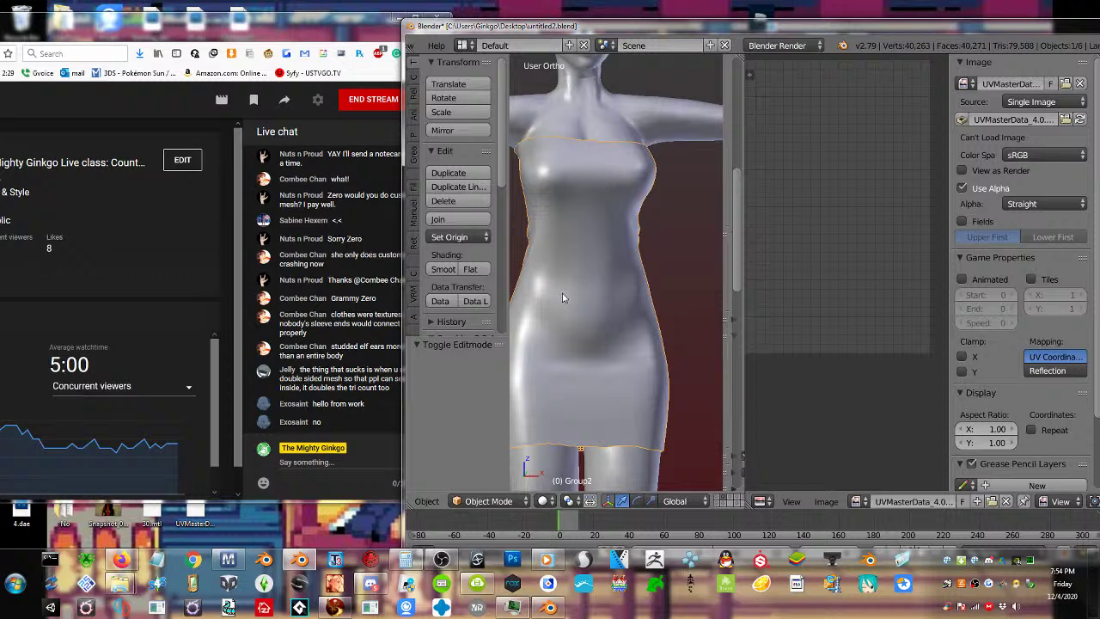
# Duplicate the dress in place and move the copy to a separate layer as a backup
pyautogui.hotkey('shift', 'd')
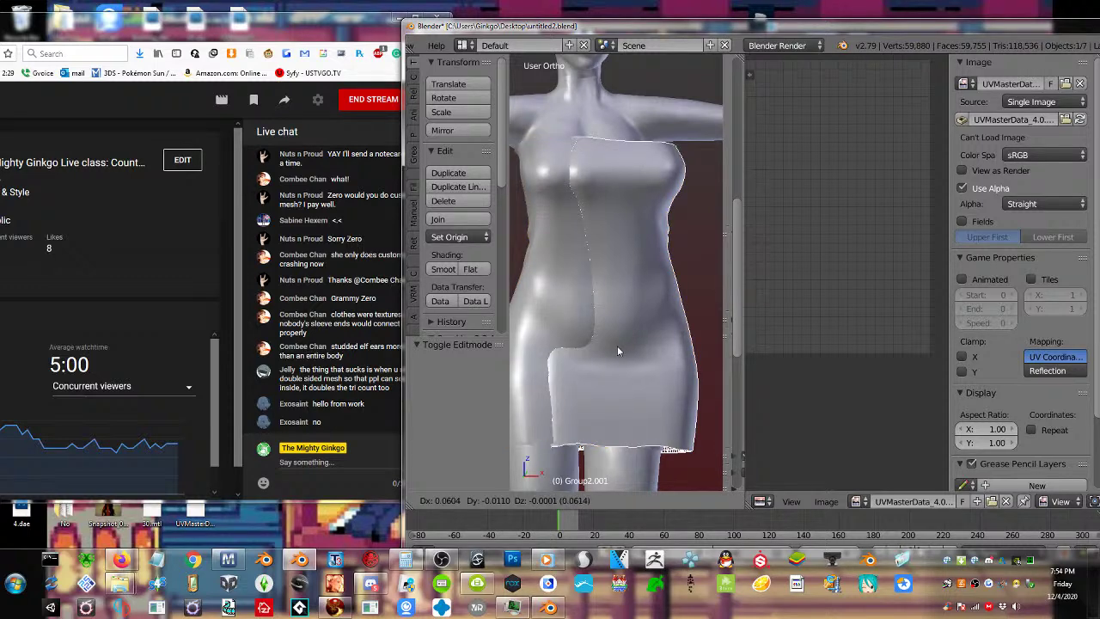
pyautogui.rightClick(617, 345)
pyautogui.press('m')
pyautogui.click(784, 389)
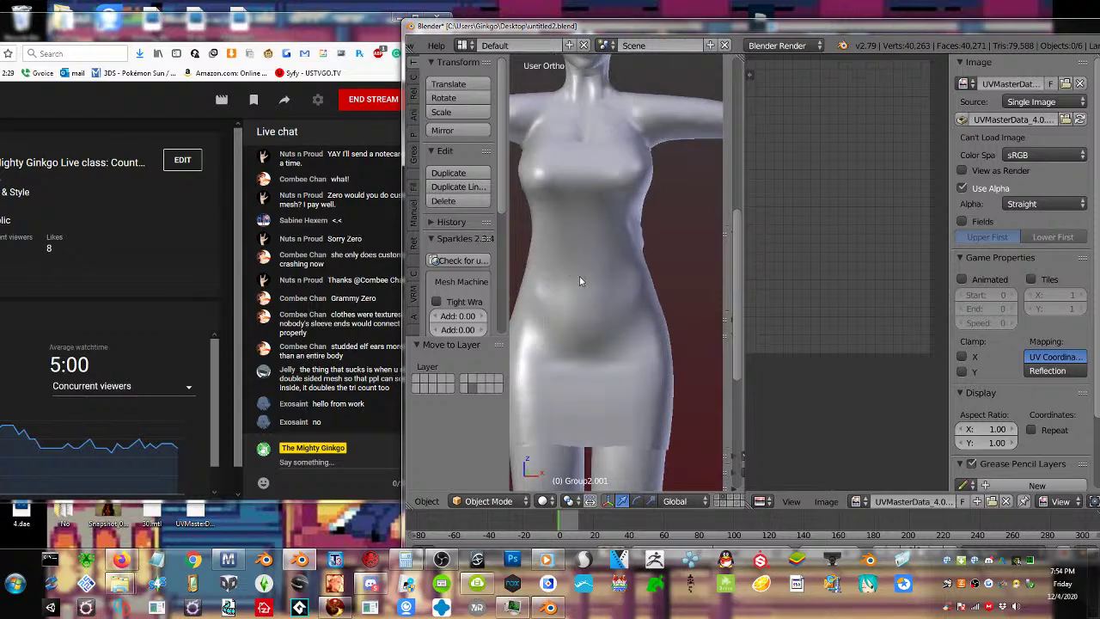
# Examine the full-density mesh and side contour of the remaining dress in Edit Mode and Object Mode
pyautogui.press('Tab')
pyautogui.press('a')
pyautogui.press('a')
pyautogui.press('a')
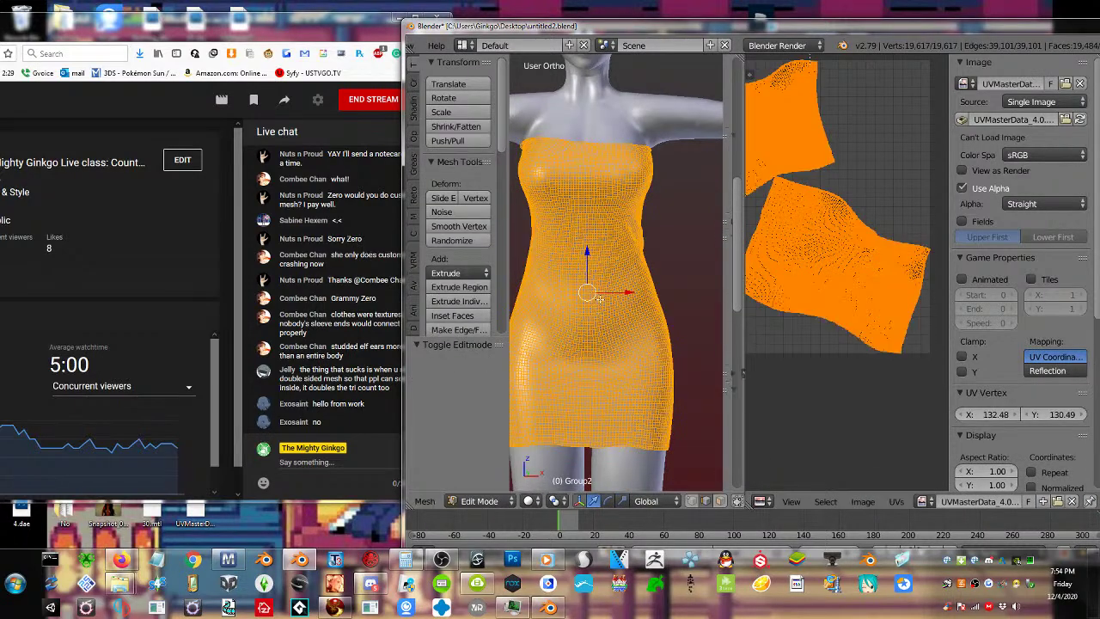
pyautogui.scroll(4, 599, 299)
pyautogui.scroll(-2, 599, 299)
pyautogui.moveTo(607, 311); pyautogui.dragTo(537, 318, button='middle')
pyautogui.press('Tab')
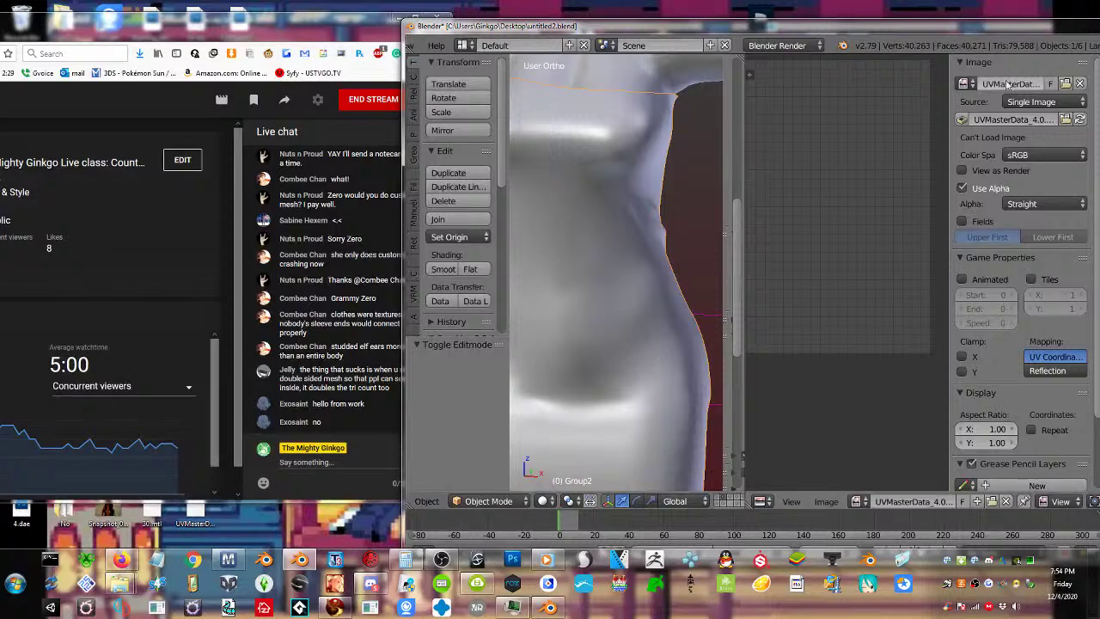
pyautogui.scroll(3, 938, 198)
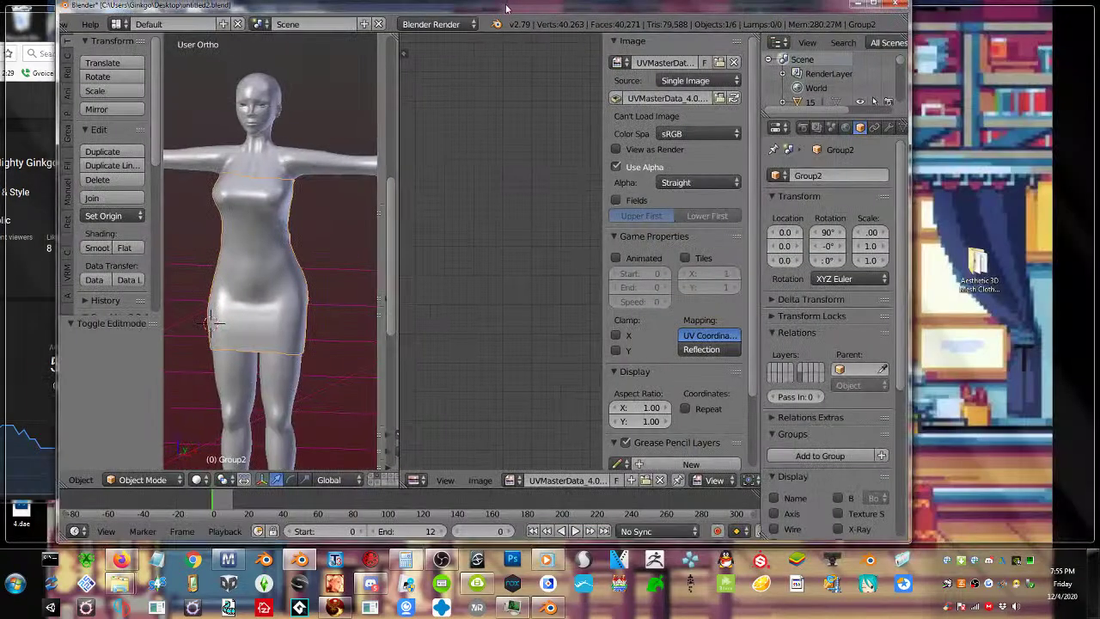
# Maximize the Blender window and add a Decimate modifier to the dress
pyautogui.moveTo(506, 8); pyautogui.dragTo(577, 3)
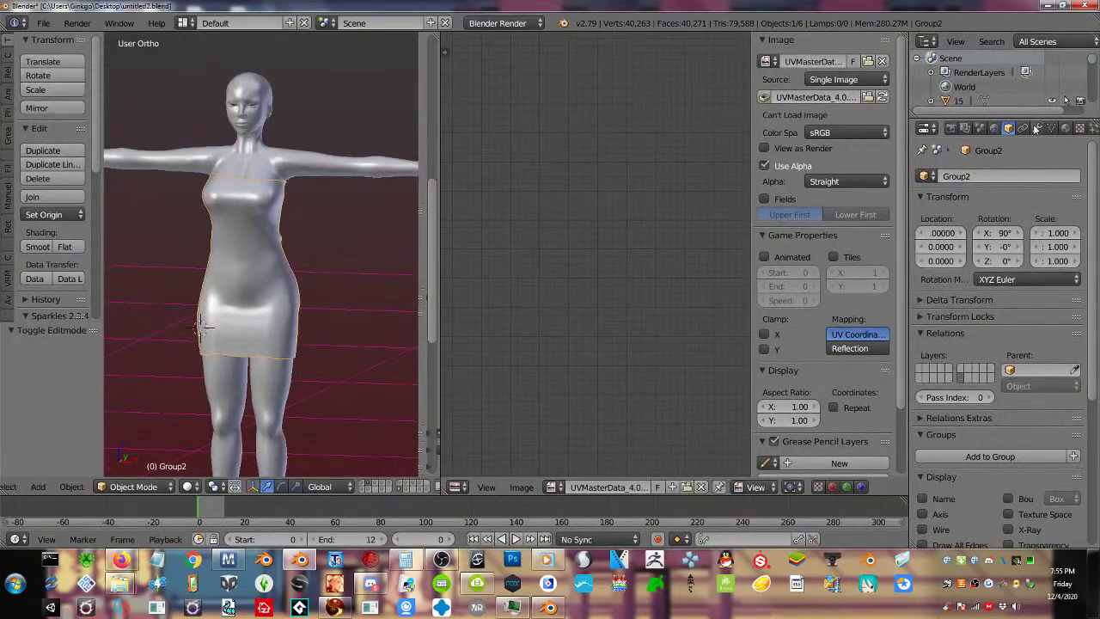
pyautogui.click(1035, 127)
pyautogui.click(981, 171)
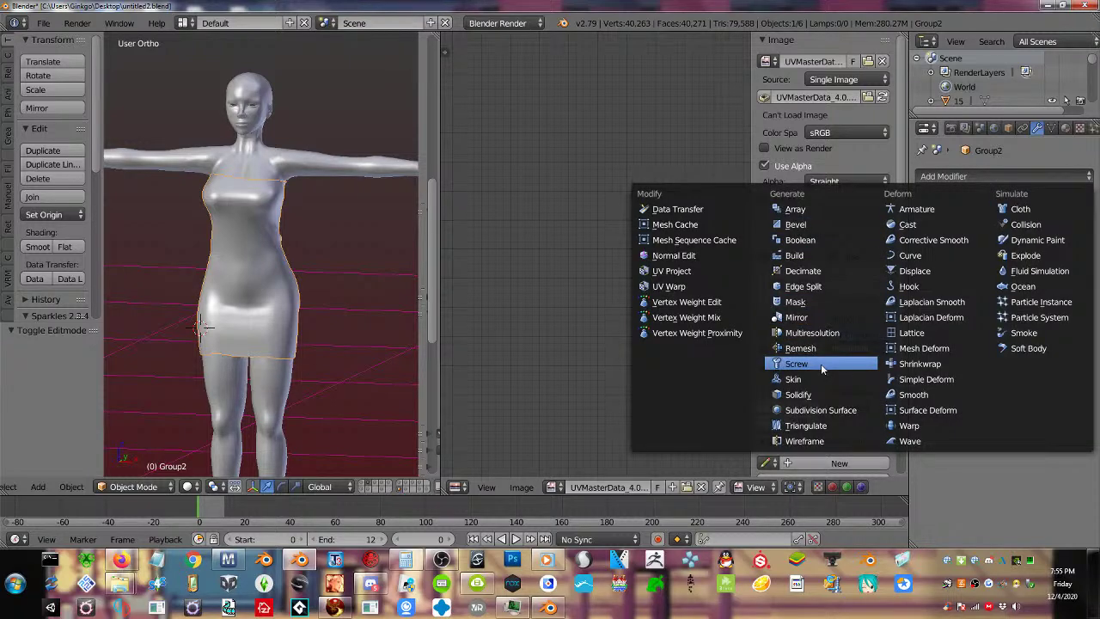
pyautogui.click(803, 271)
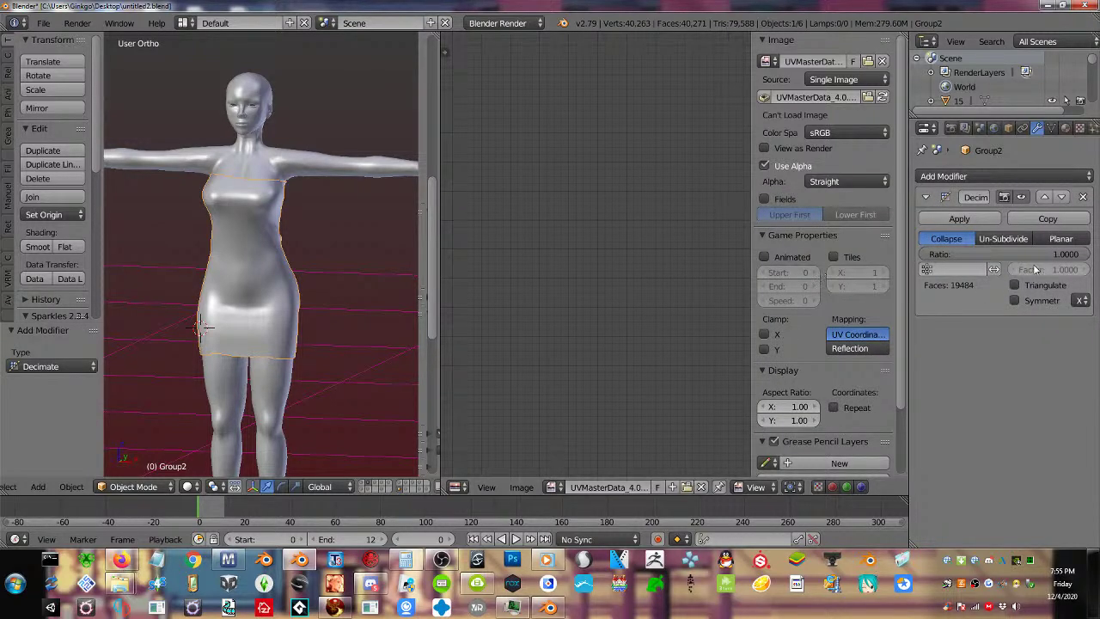
# Select the dress again and set the diffuse colour of its defaultMat material to bright magenta pink
pyautogui.press('Tab')
pyautogui.press('Tab')
pyautogui.press('a')
pyautogui.scroll(3, 245, 255)
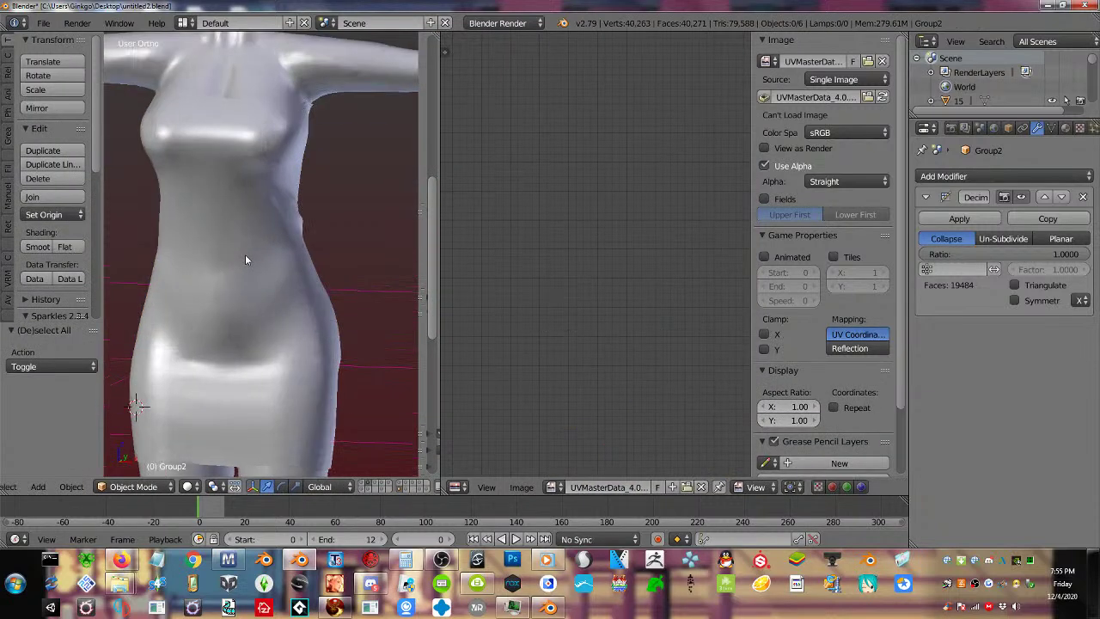
pyautogui.moveTo(246, 256)
pyautogui.mouseDown(button='middle')
pyautogui.moveTo(265, 258)
pyautogui.moveTo(241, 285)
pyautogui.moveTo(263, 256)
pyautogui.mouseUp(button='middle')
pyautogui.rightClick(271, 249)
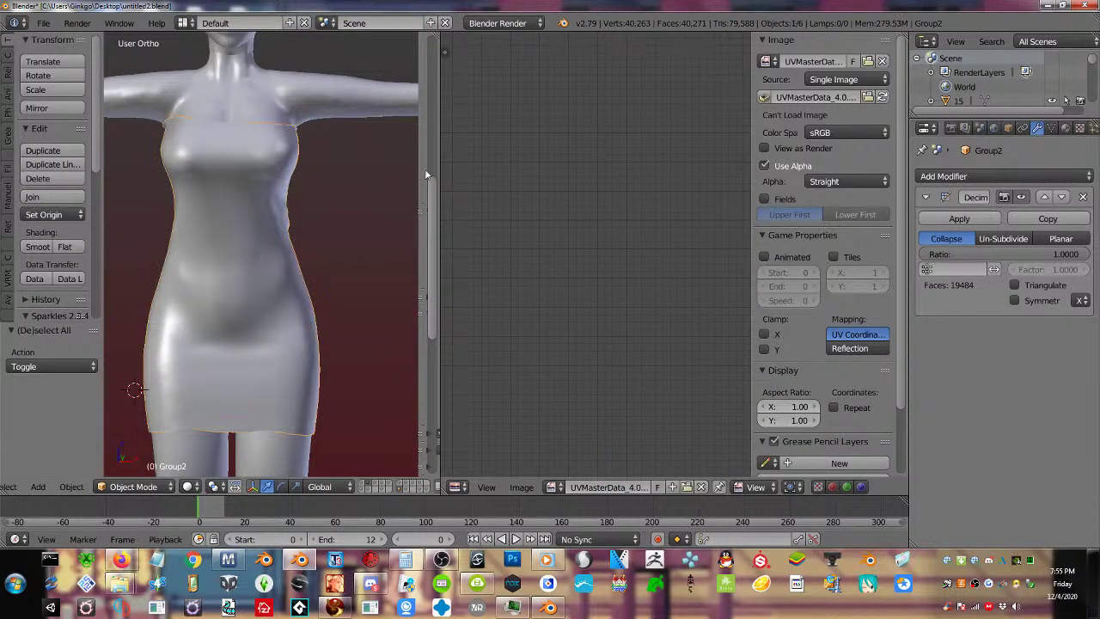
pyautogui.click(1066, 128)
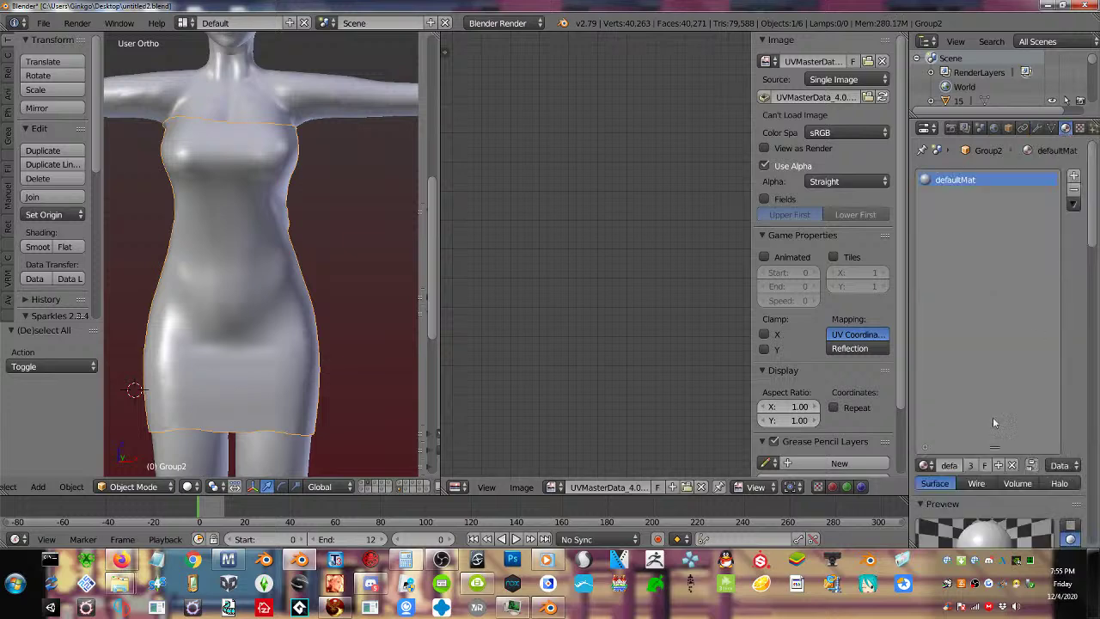
pyautogui.scroll(-5, 977, 505)
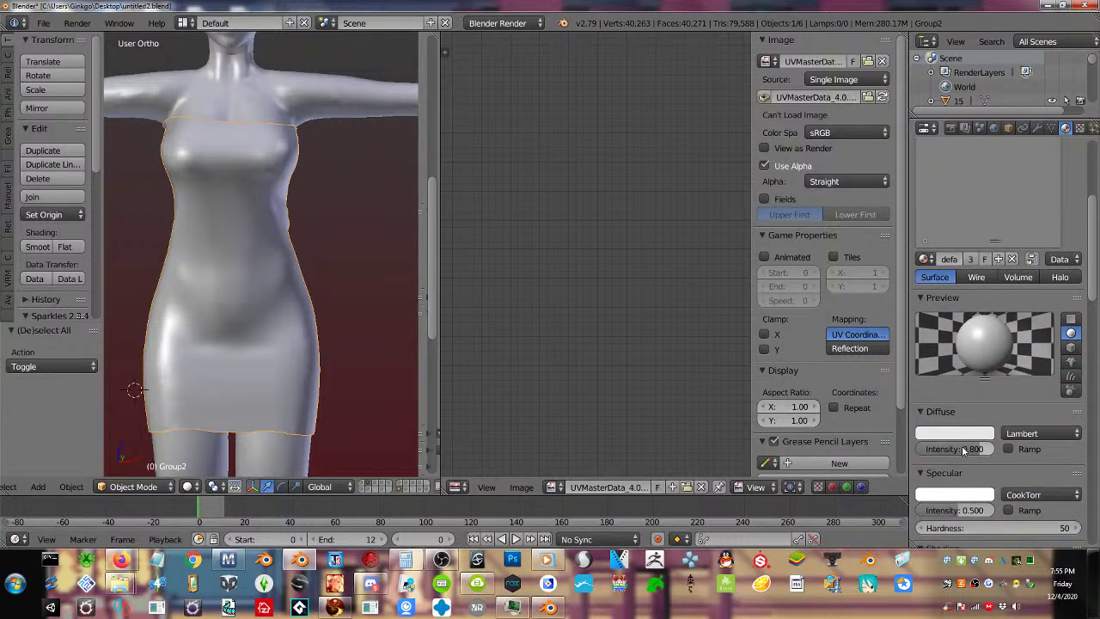
pyautogui.click(954, 433)
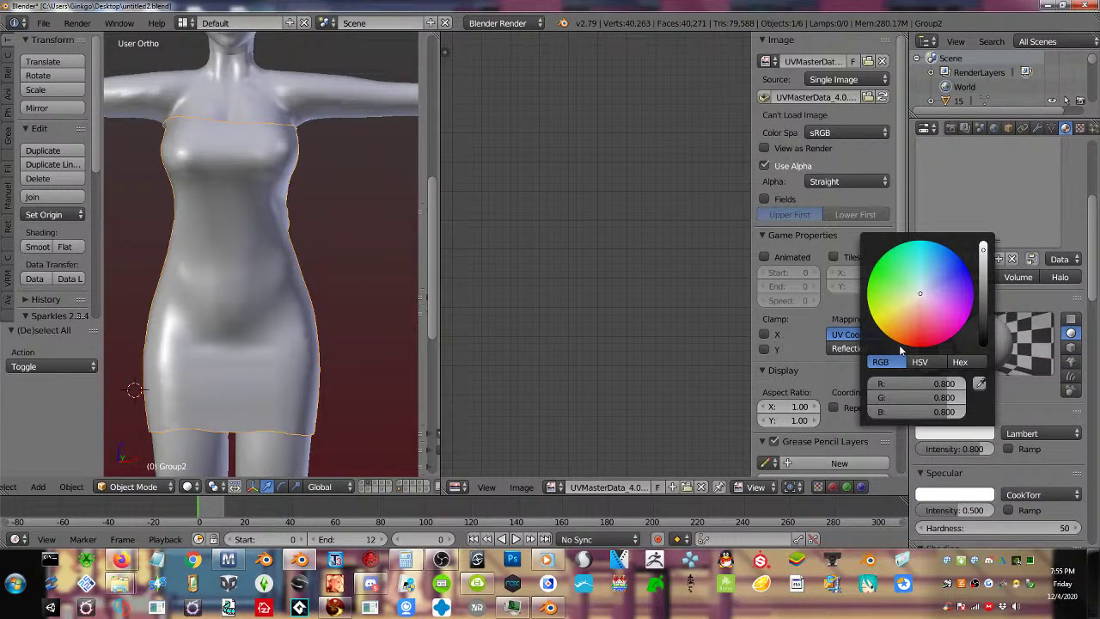
pyautogui.click(954, 341)
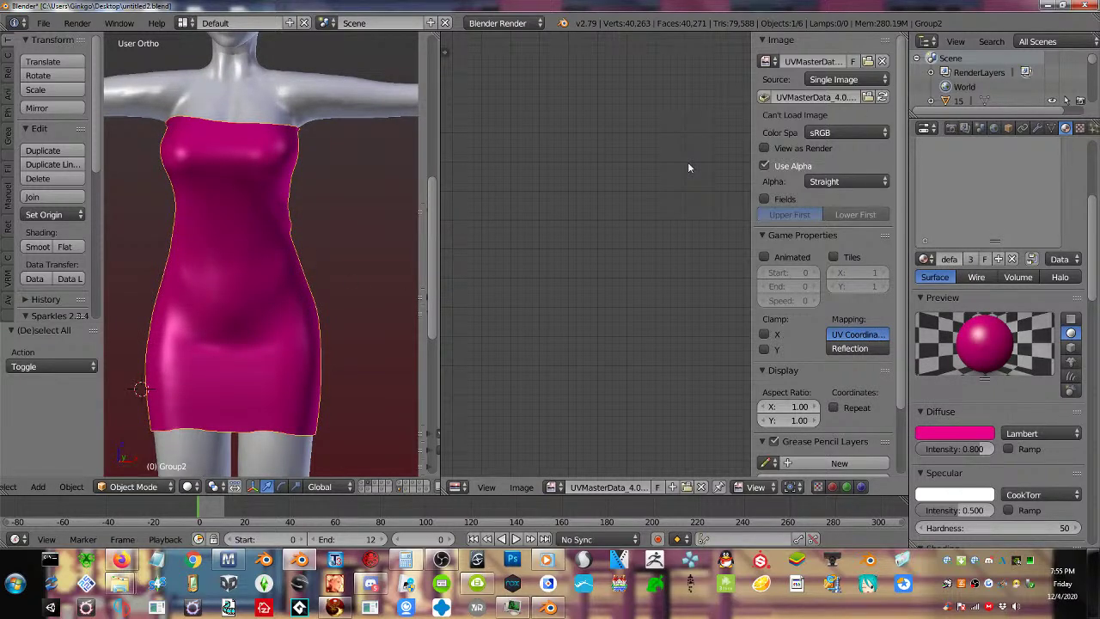
# Widen the properties editor, set the dress's Decimate ratio to 0.0841 in Collapse mode and apply the modifier
pyautogui.press('Tab')
pyautogui.press('Tab')
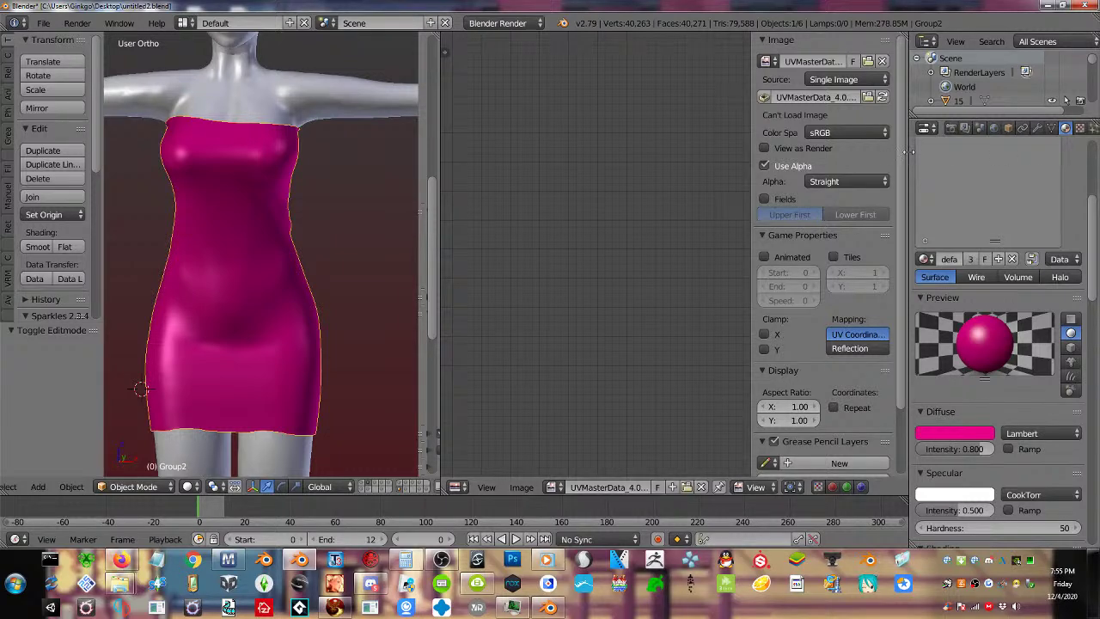
pyautogui.moveTo(908, 152); pyautogui.dragTo(851, 151)
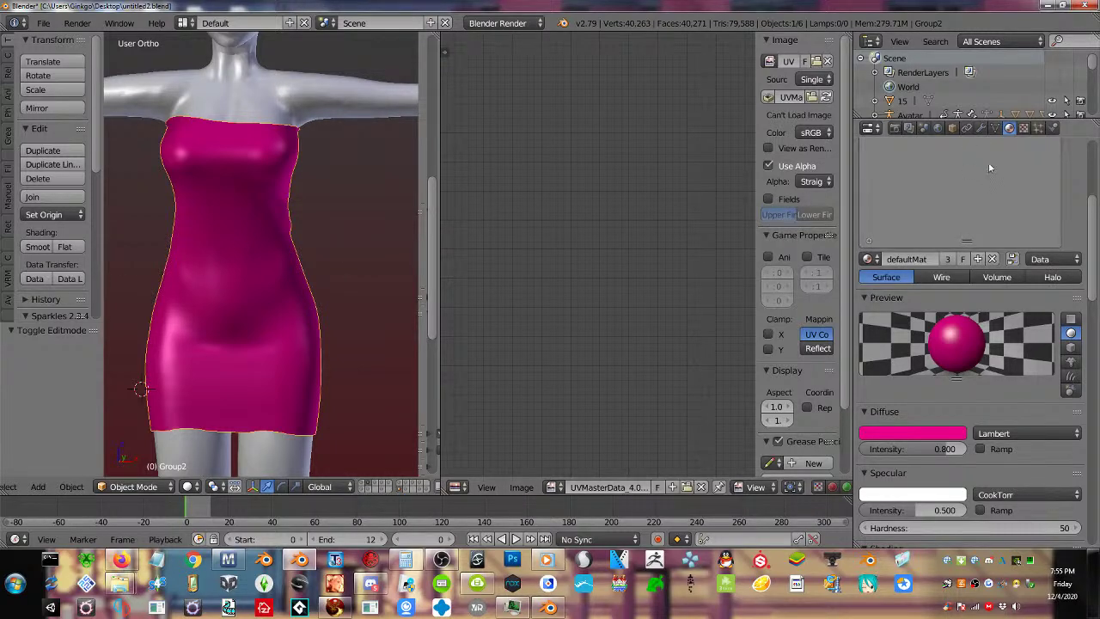
pyautogui.moveTo(225, 210); pyautogui.dragTo(233, 220, button='middle')
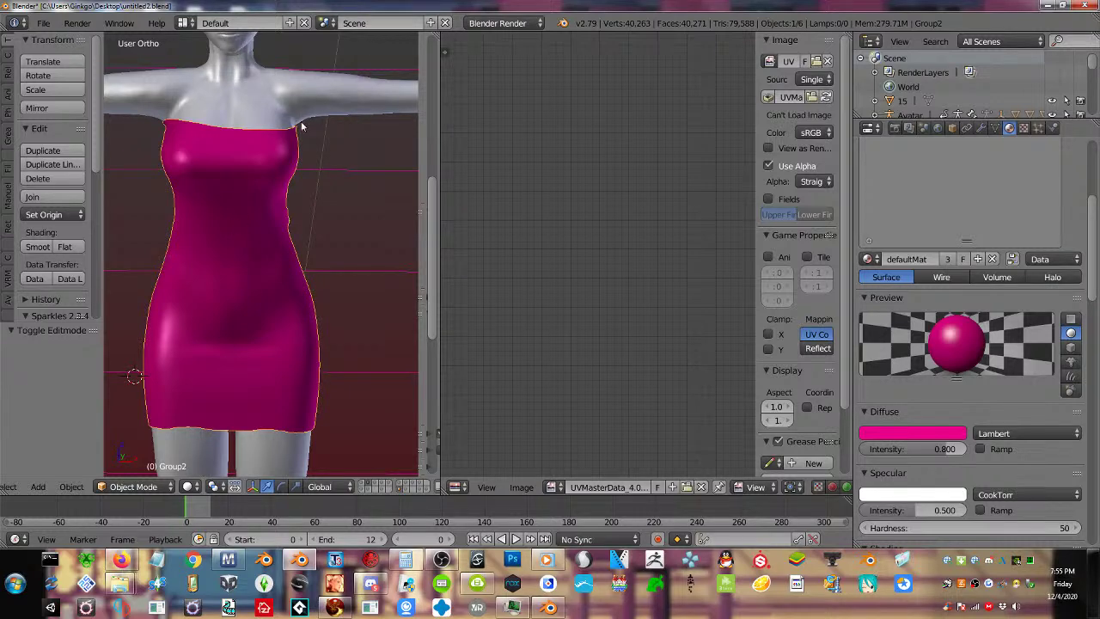
pyautogui.click(980, 130)
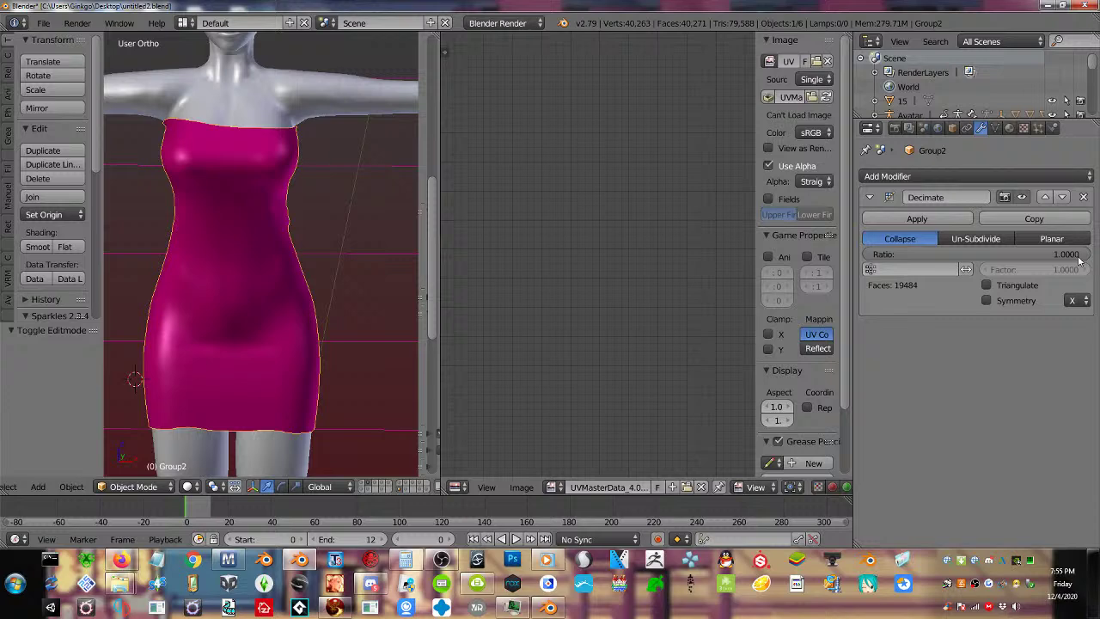
pyautogui.moveTo(1080, 261)
pyautogui.mouseDown()
pyautogui.moveTo(869, 255)
pyautogui.moveTo(1089, 255)
pyautogui.moveTo(1065, 264)
pyautogui.mouseUp()
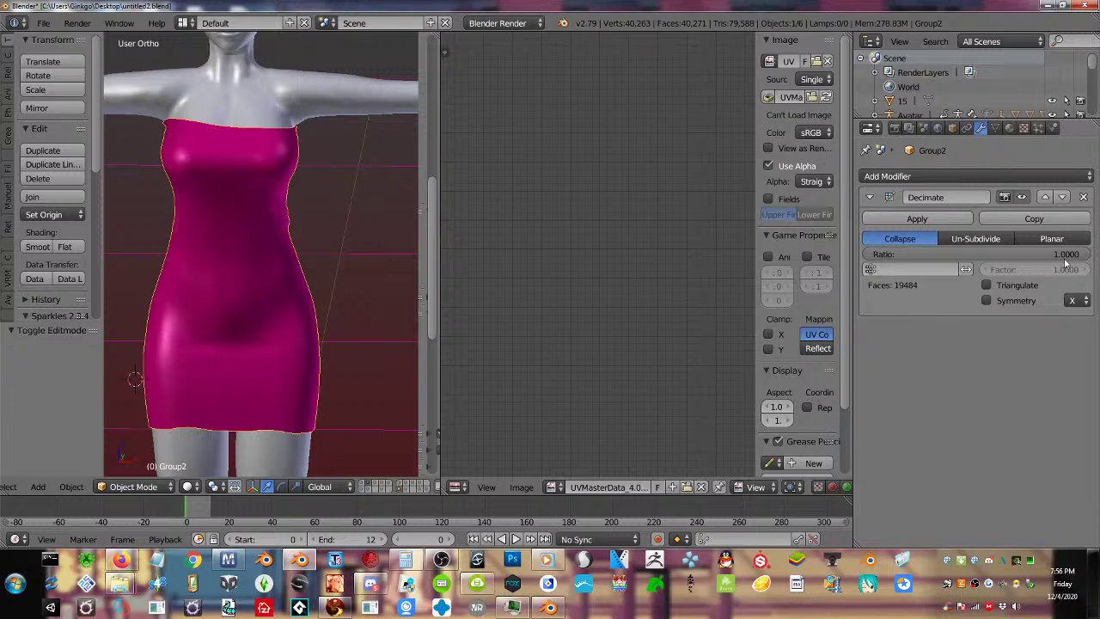
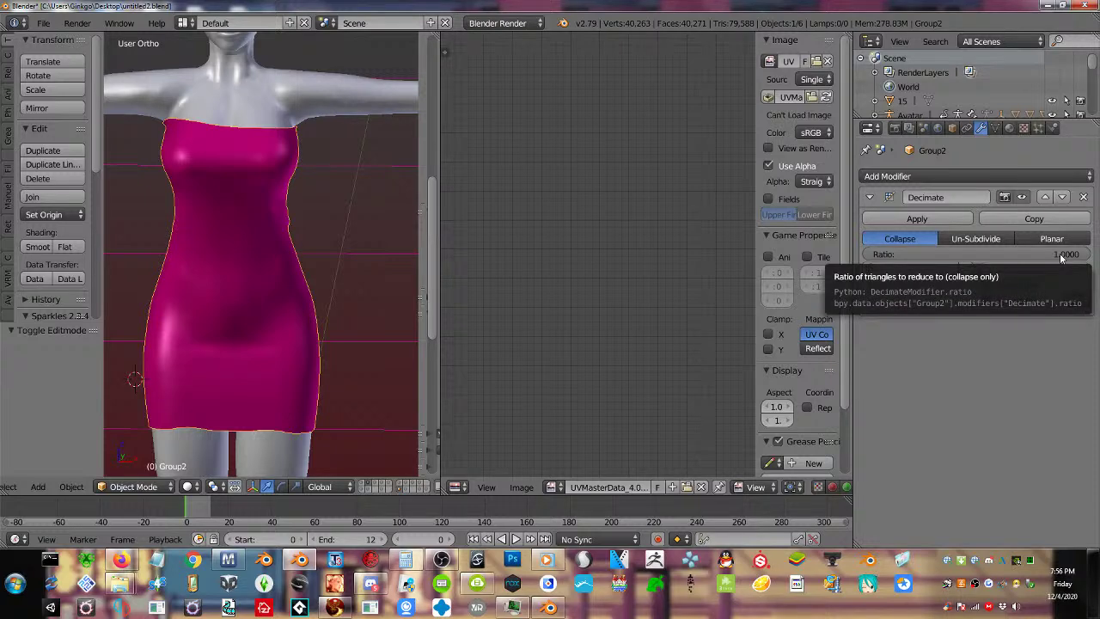
pyautogui.moveTo(1063, 256); pyautogui.dragTo(875, 256)
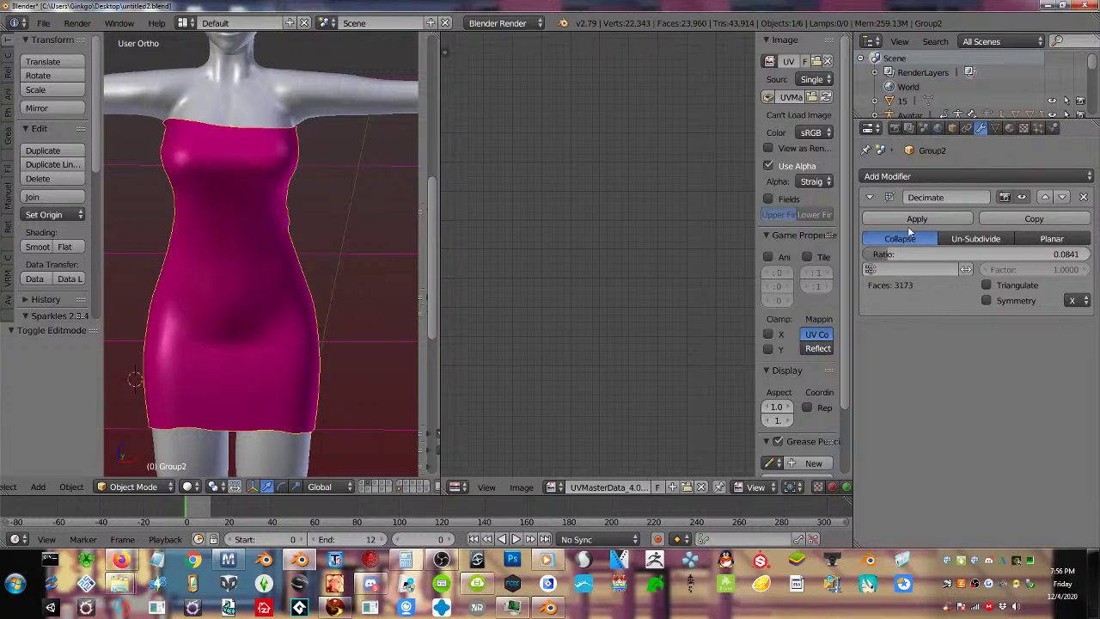
pyautogui.click(910, 219)
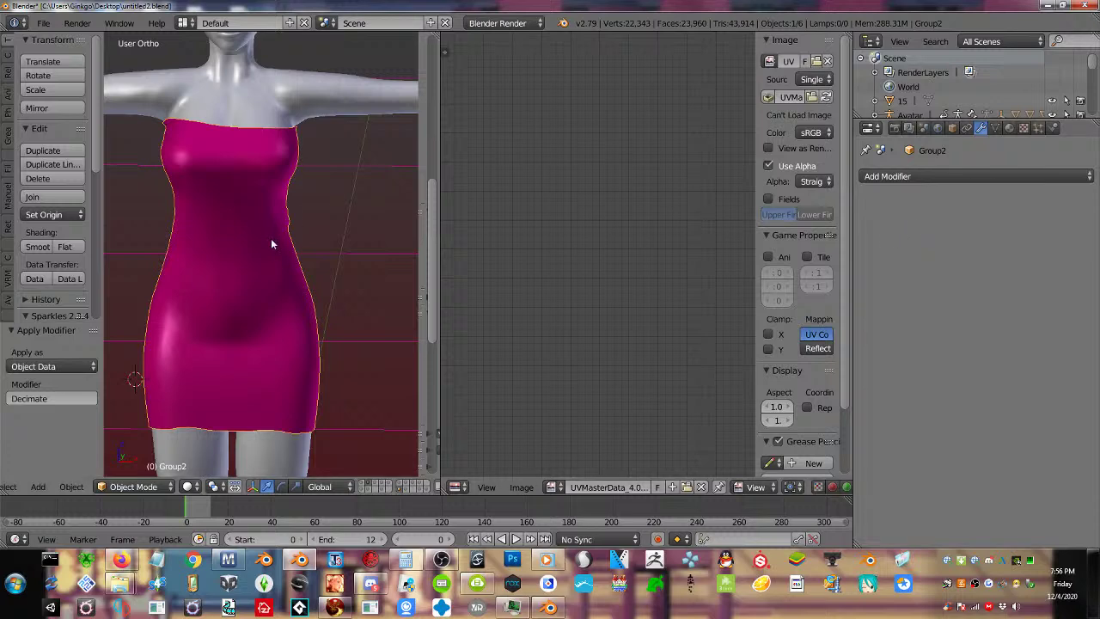
# Examine the decimated dress's wireframe, UV layout and triangle count in Edit Mode, and return to Object Mode
pyautogui.press('Tab')
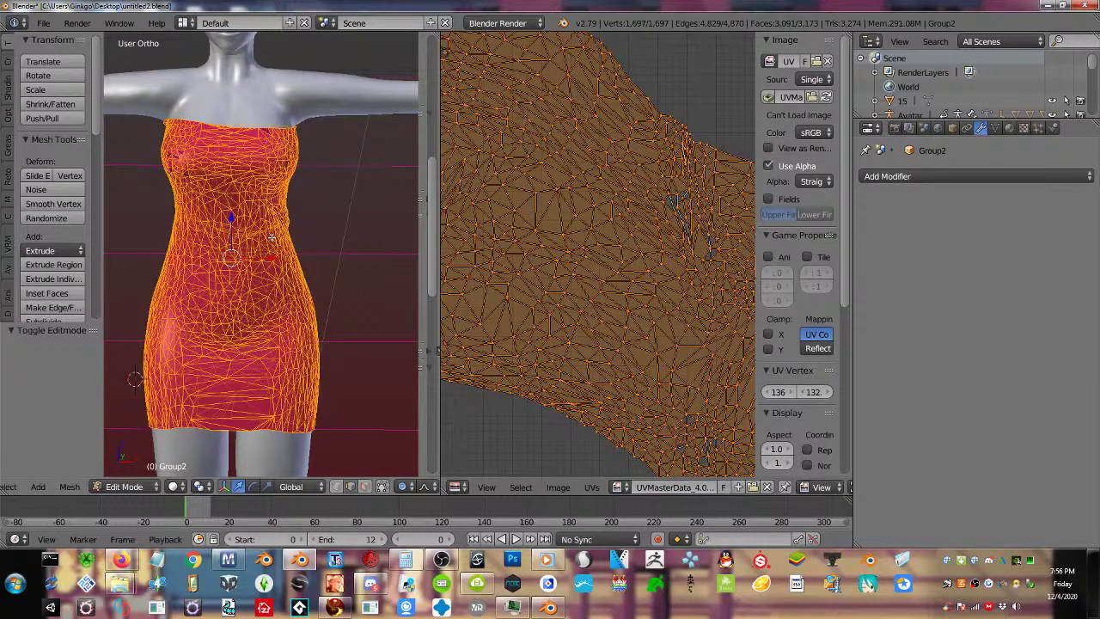
pyautogui.press('Tab')
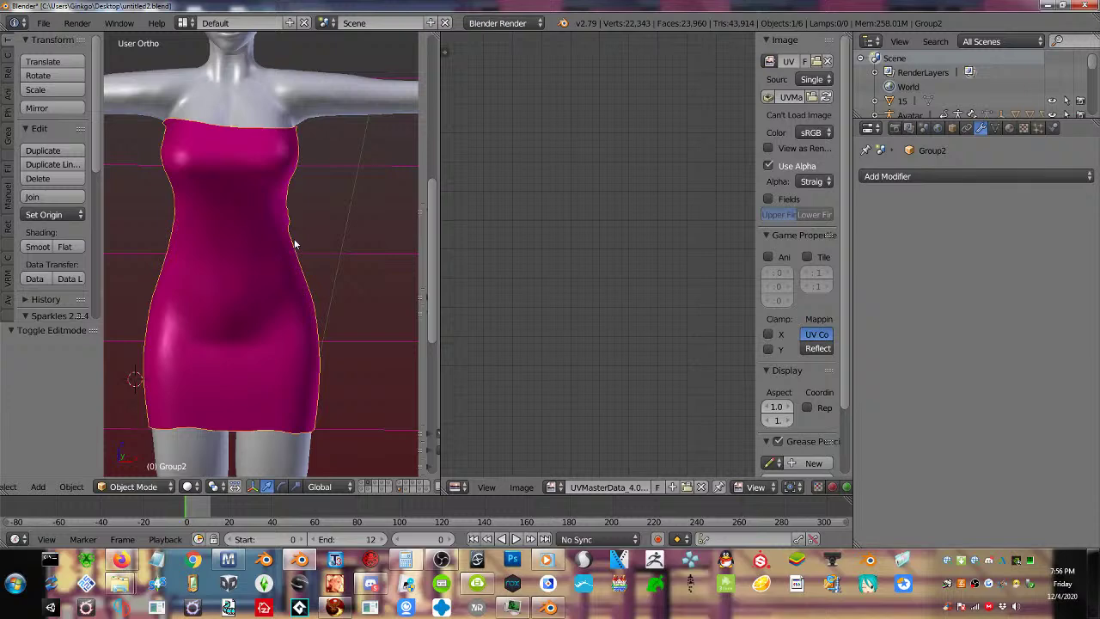
pyautogui.moveTo(294, 244); pyautogui.dragTo(336, 226, button='middle')
pyautogui.press('Tab')
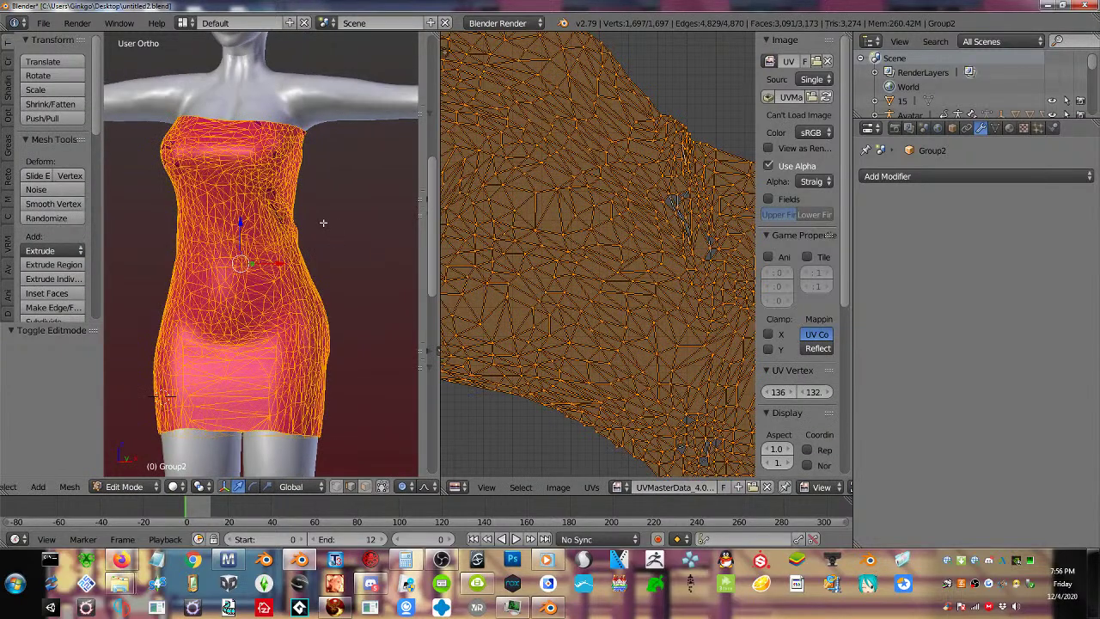
pyautogui.press('a')
pyautogui.press('a')
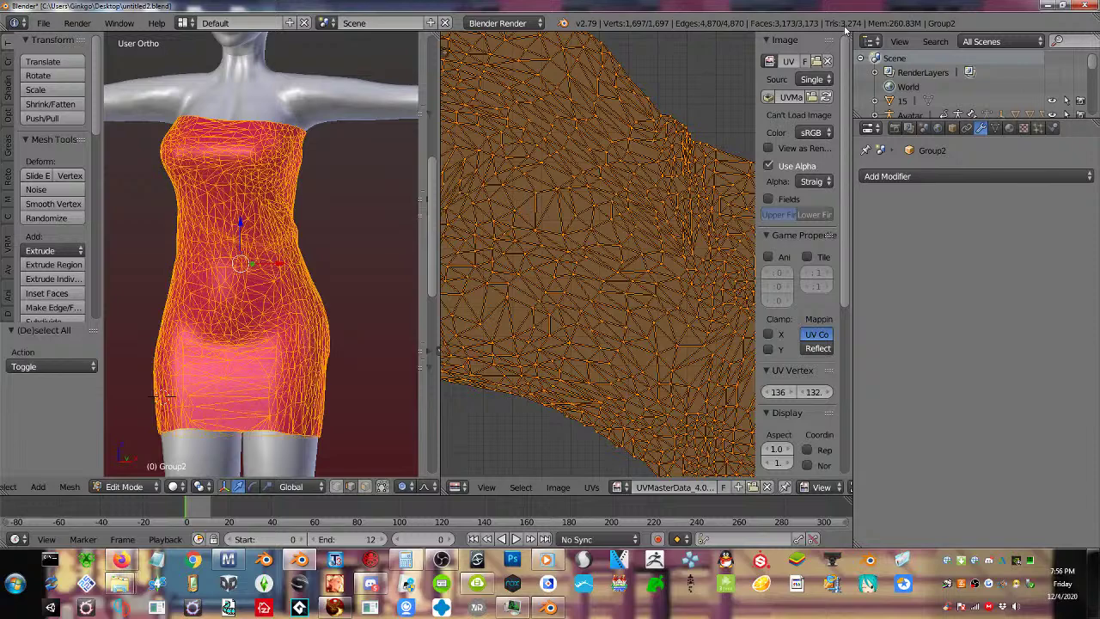
pyautogui.press('Tab')
pyautogui.moveTo(258, 207); pyautogui.dragTo(176, 251, button='middle')
# Rearrange and resize the Blender and browser windows so the live chat is visible beside the model
pyautogui.moveTo(295, 5); pyautogui.dragTo(727, 41)
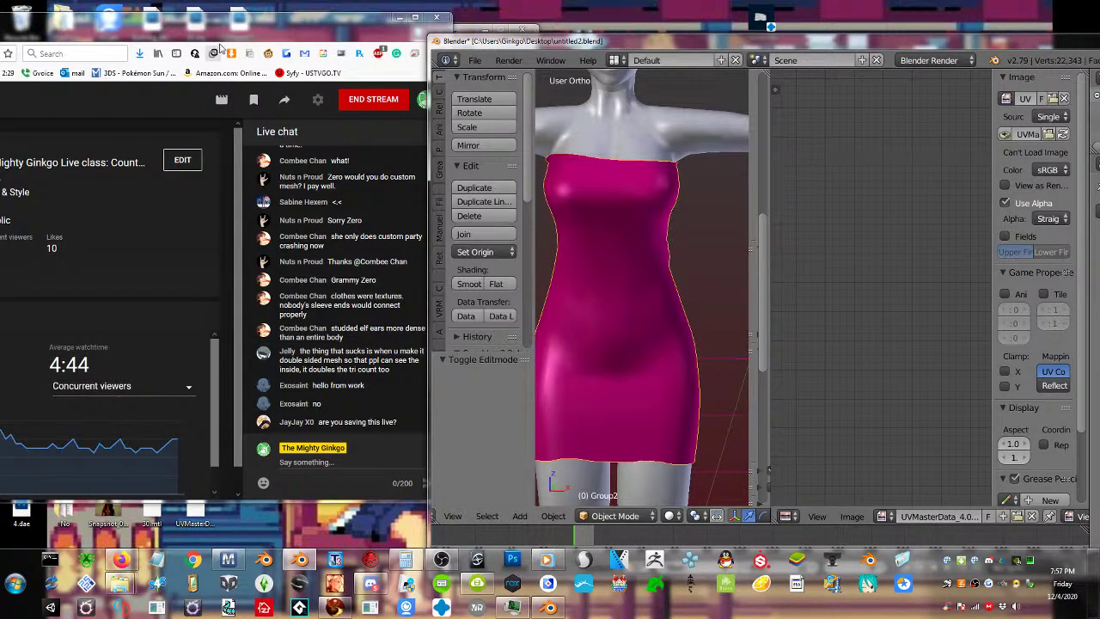
pyautogui.moveTo(223, 34); pyautogui.dragTo(330, 37)
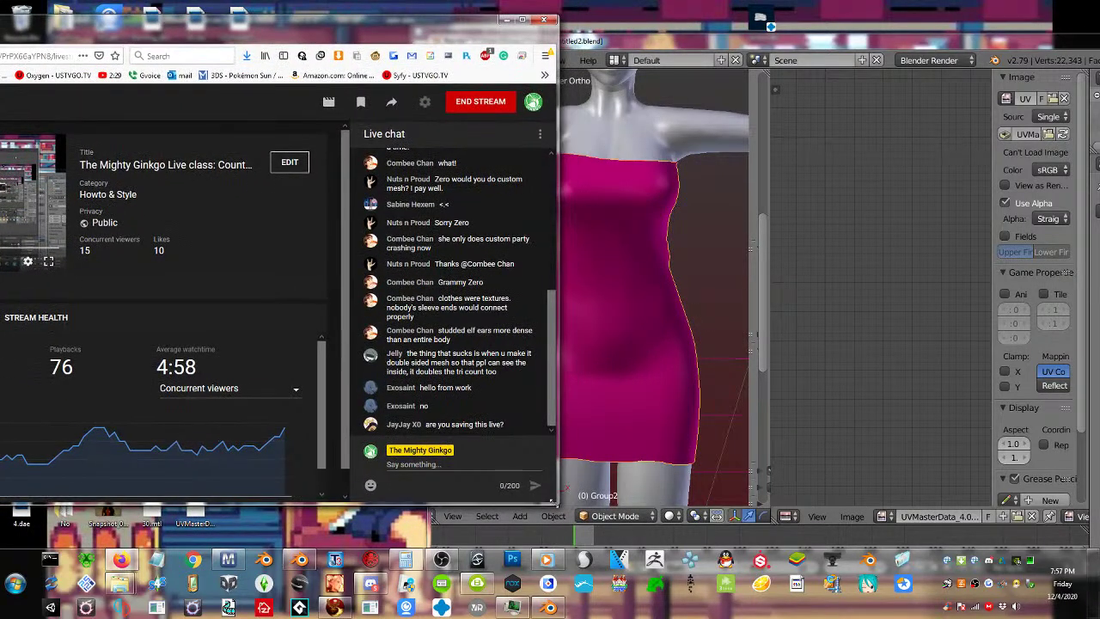
pyautogui.moveTo(557, 504); pyautogui.dragTo(416, 545)
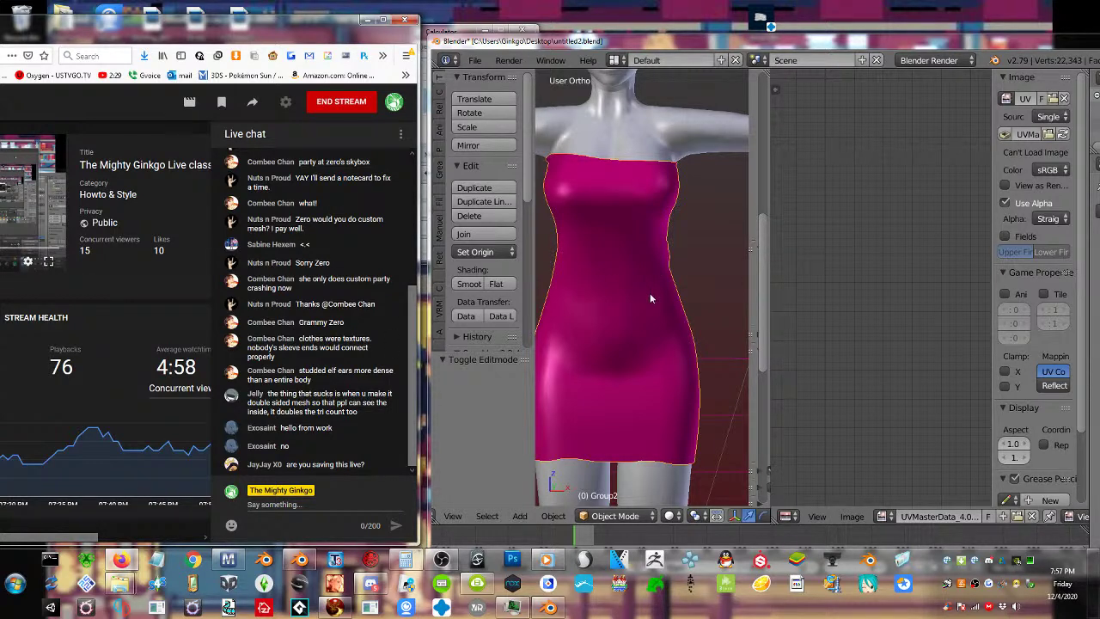
# Select an edge at the front centre of the dress's hem in Edit Mode to examine it, and return to Object Mode
pyautogui.moveTo(650, 295)
pyautogui.mouseDown(button='middle')
pyautogui.moveTo(587, 288)
pyautogui.moveTo(641, 287)
pyautogui.mouseUp(button='middle')
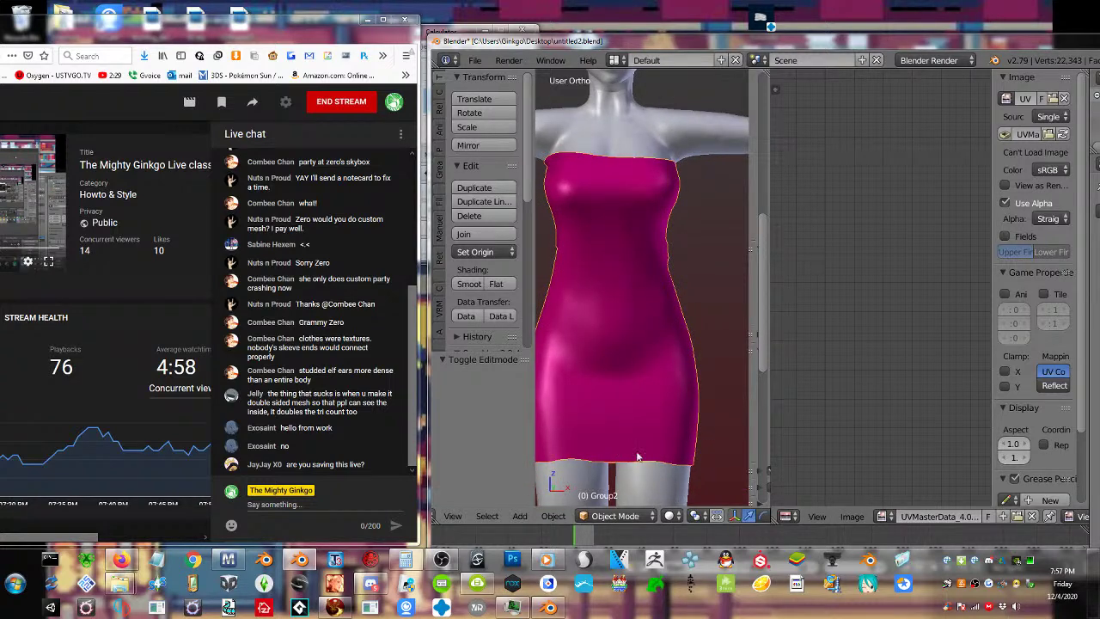
pyautogui.press('Tab')
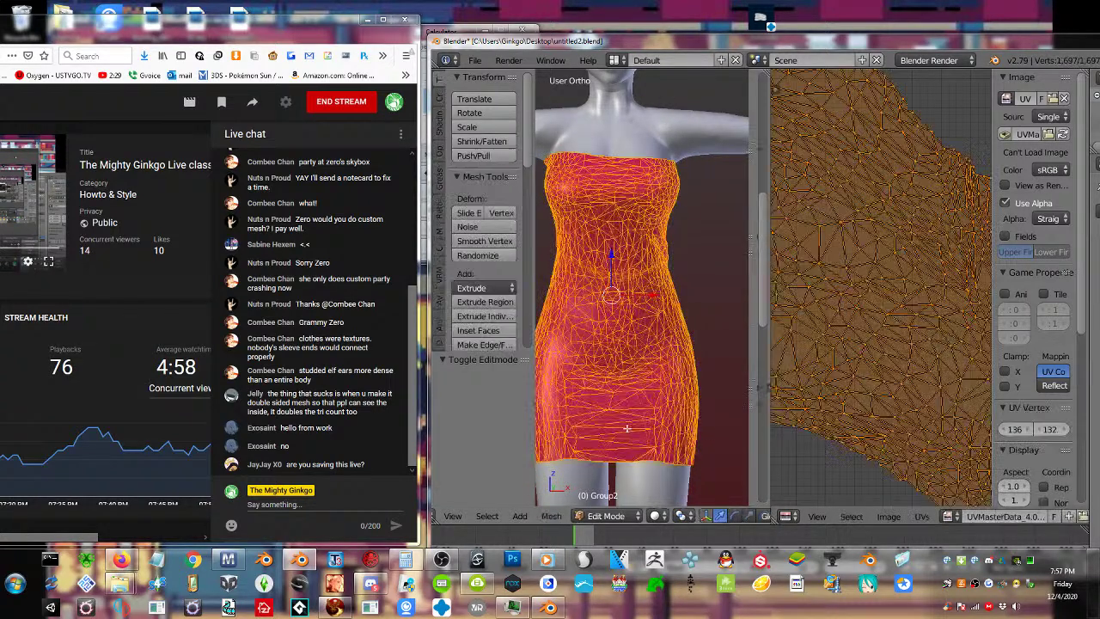
pyautogui.press('a')
pyautogui.rightClick(611, 462)
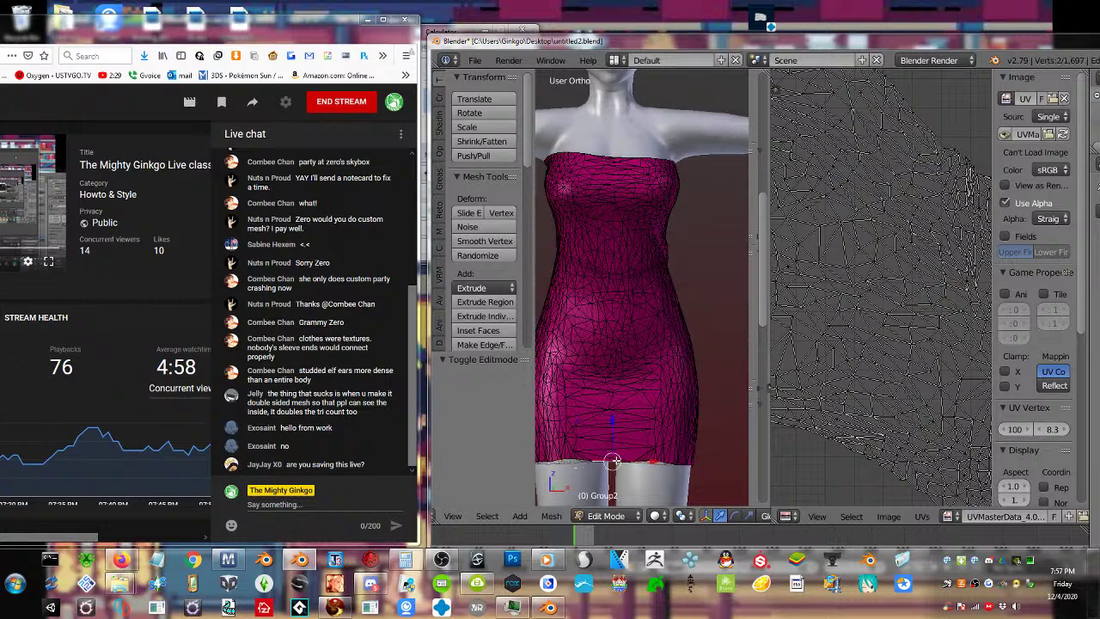
pyautogui.rightClick(612, 461)
pyautogui.moveTo(633, 459)
pyautogui.mouseDown(button='middle')
pyautogui.moveTo(693, 448)
pyautogui.moveTo(574, 390)
pyautogui.moveTo(615, 355)
pyautogui.moveTo(657, 375)
pyautogui.moveTo(552, 342)
pyautogui.mouseUp(button='middle')
pyautogui.press('Tab')
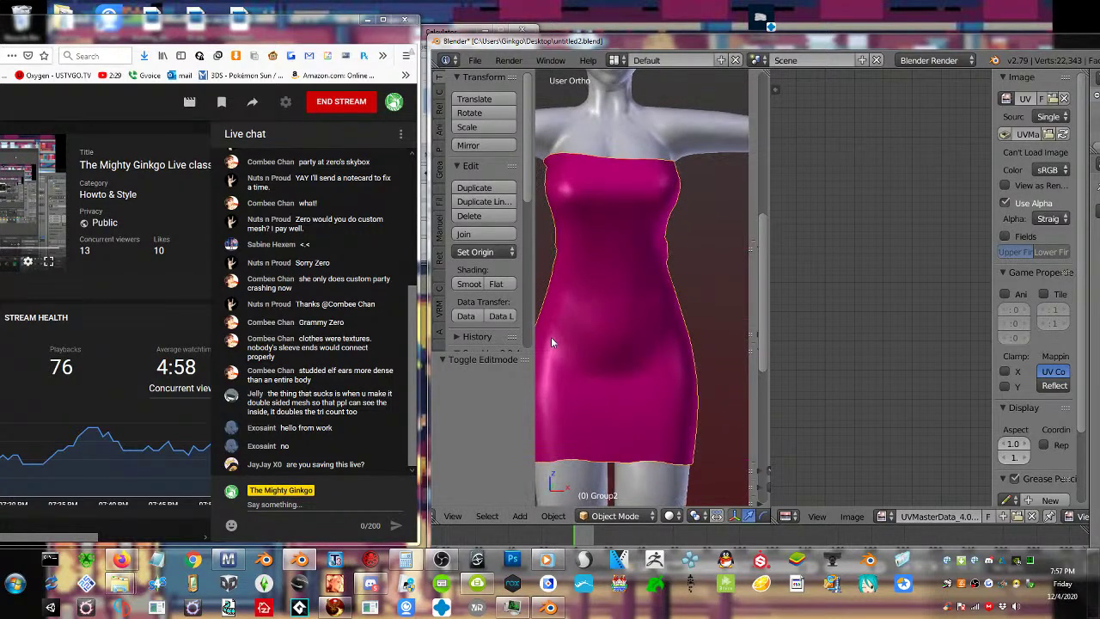
# Export the selected dress to the Desktop as the Wavefront file 68.obj and reposition the Blender window
pyautogui.click(475, 61)
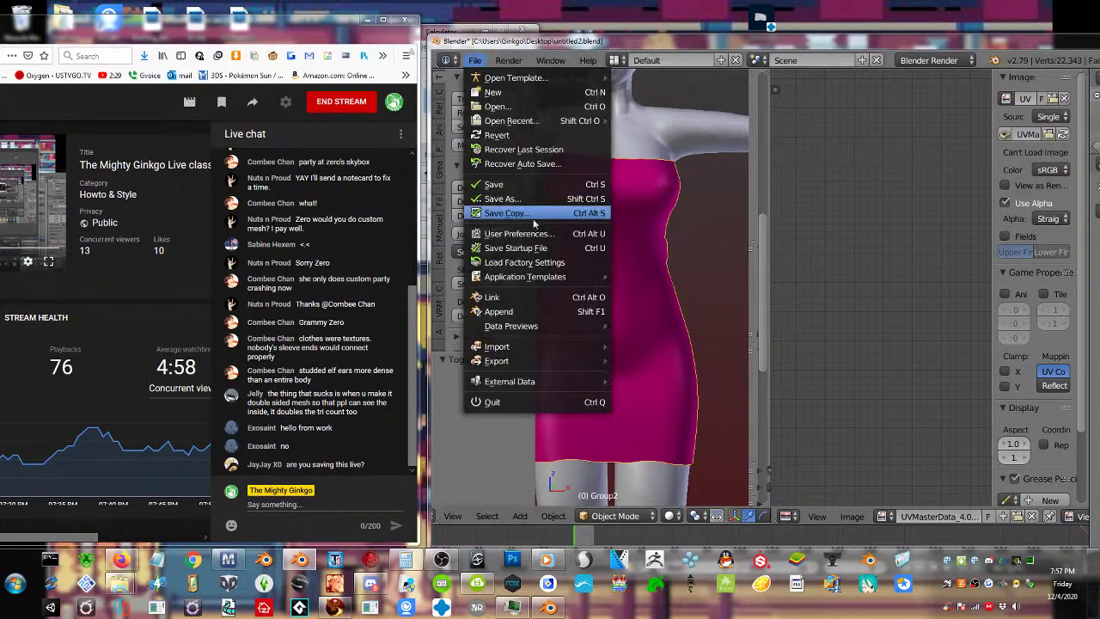
pyautogui.moveTo(536, 369)
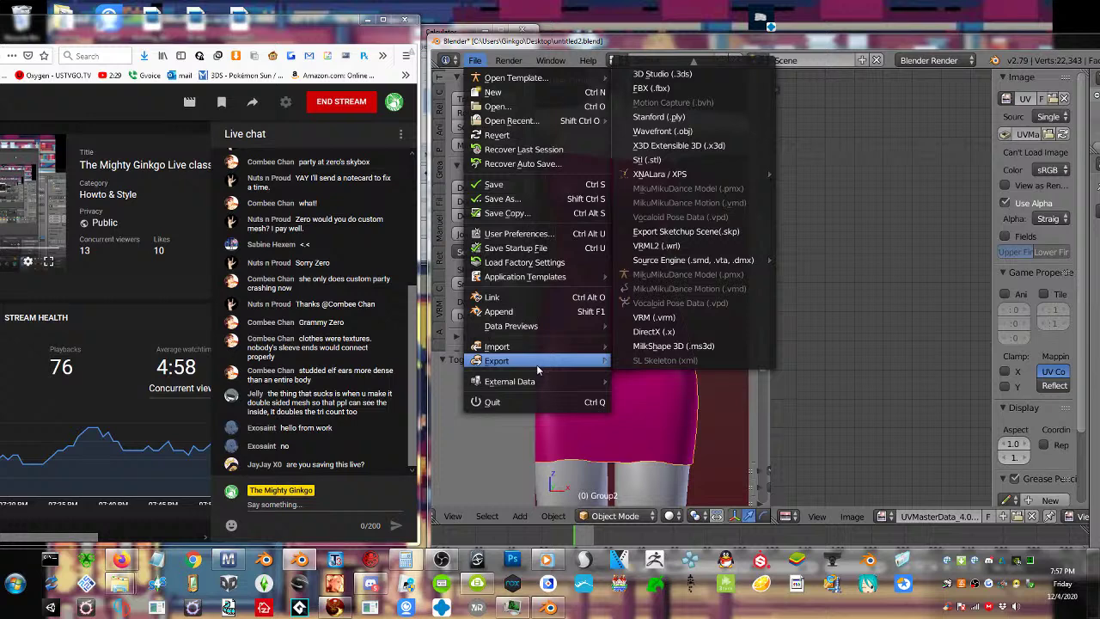
pyautogui.click(687, 130)
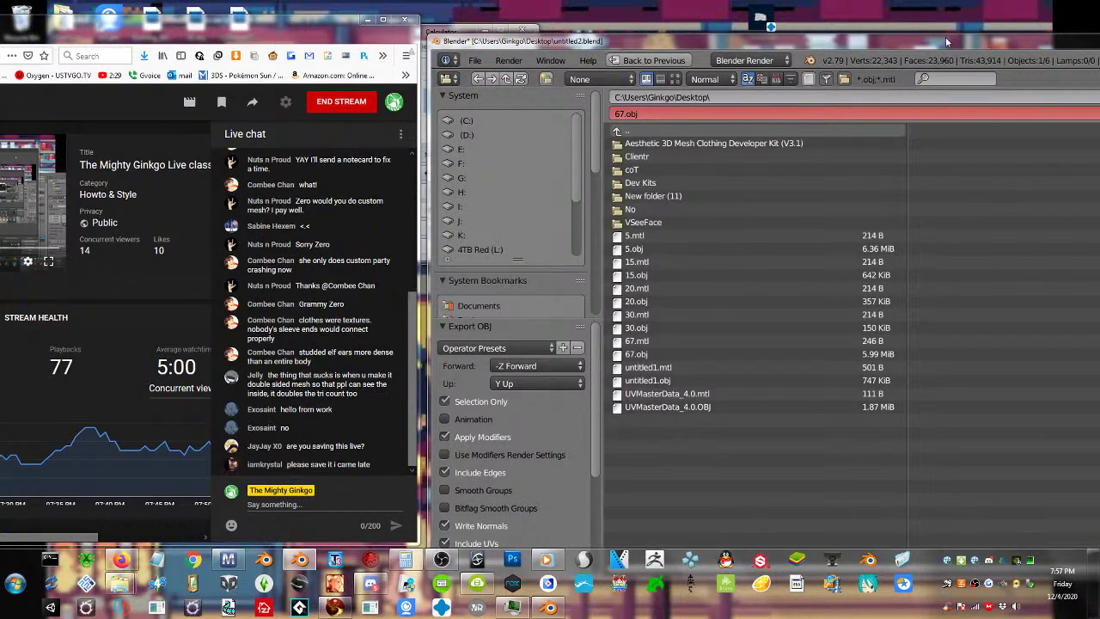
pyautogui.moveTo(946, 42); pyautogui.dragTo(684, 41)
pyautogui.click(945, 112)
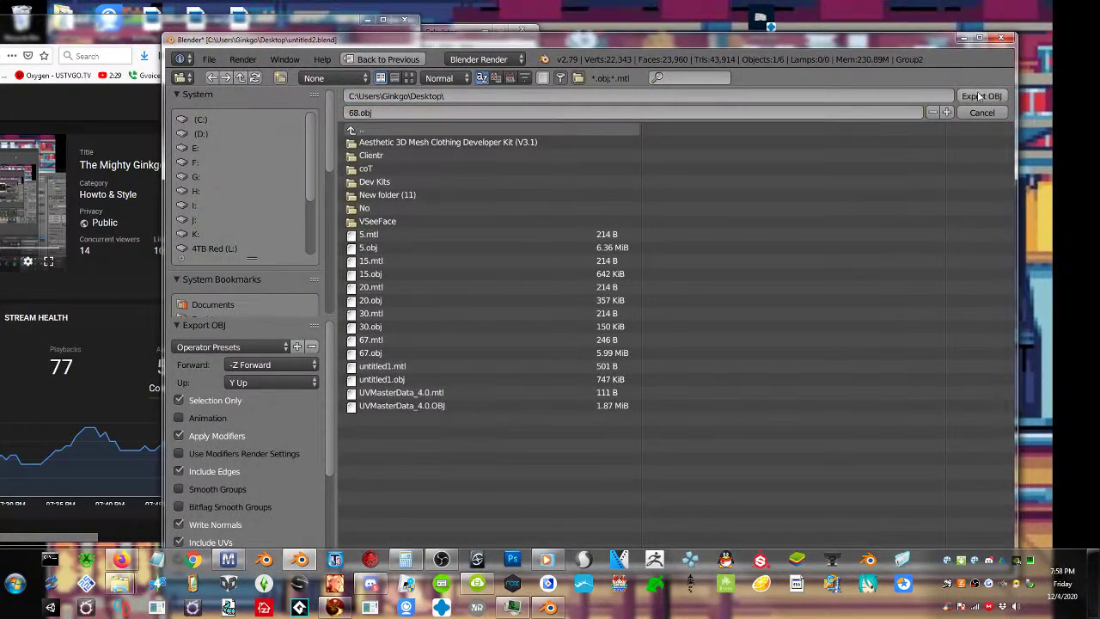
pyautogui.click(980, 97)
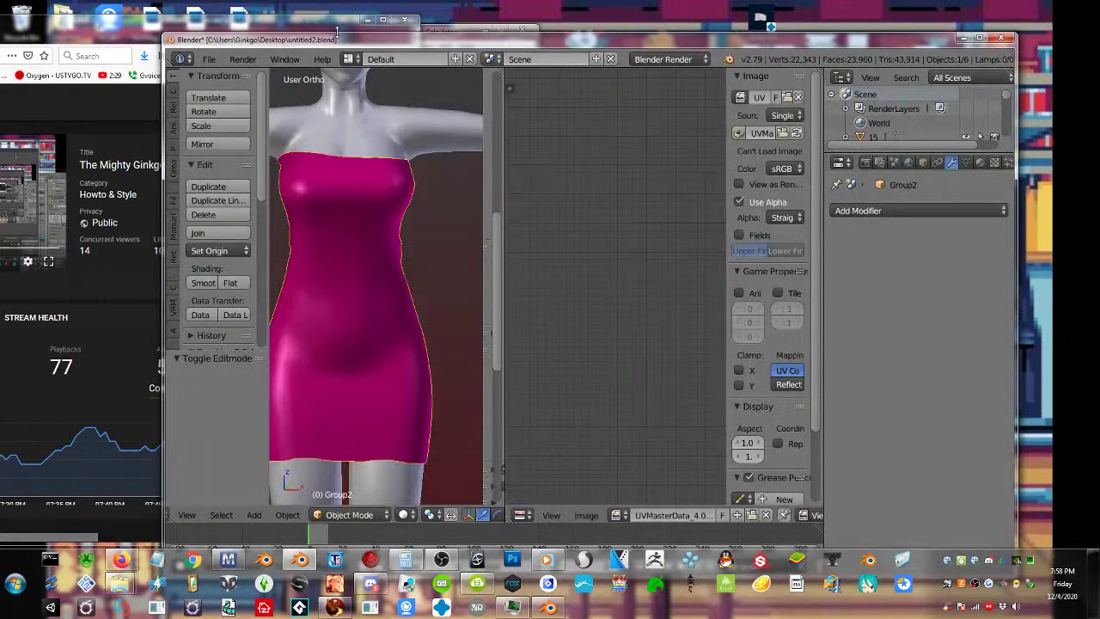
pyautogui.moveTo(336, 33); pyautogui.dragTo(620, 33)
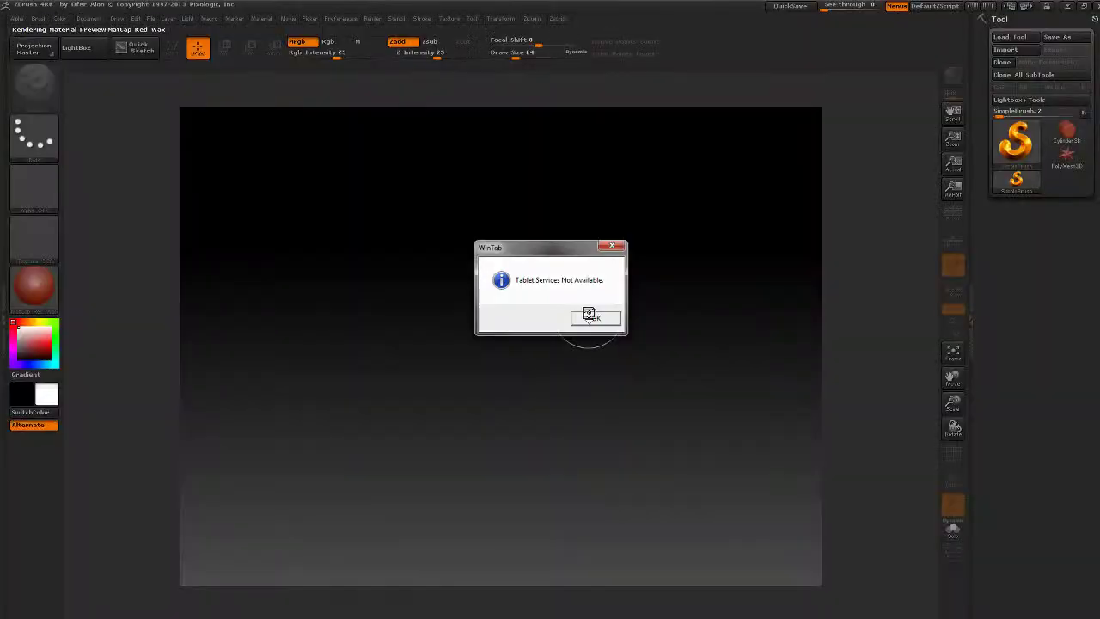
# Switch to ZBrush, dismiss the tablet notice and import 68.obj from the Desktop
pyautogui.click(591, 318)
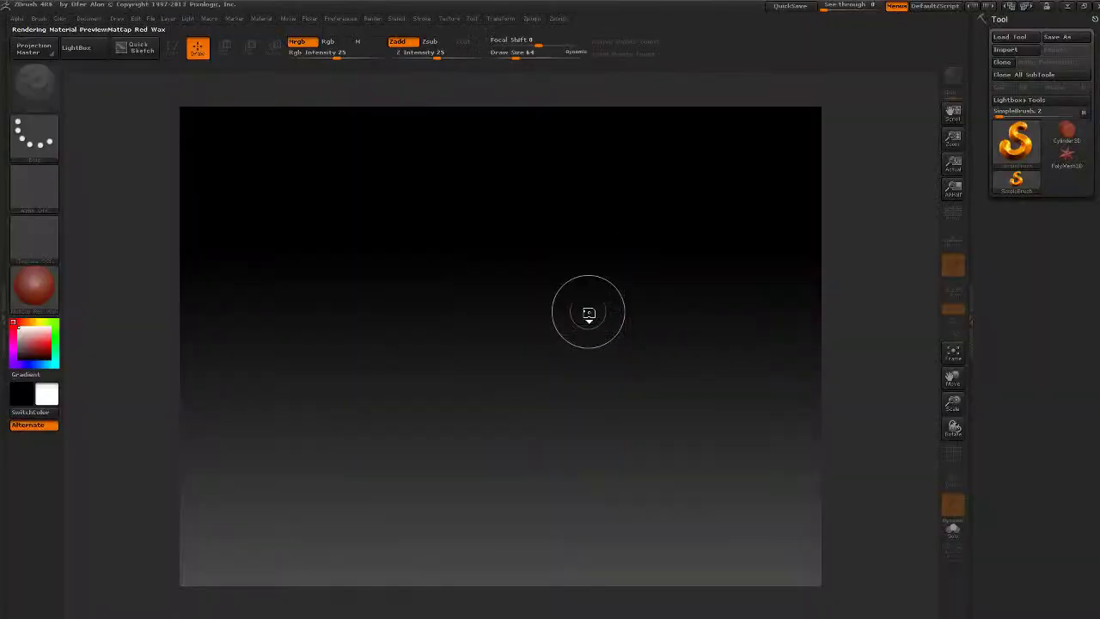
pyautogui.click(1021, 49)
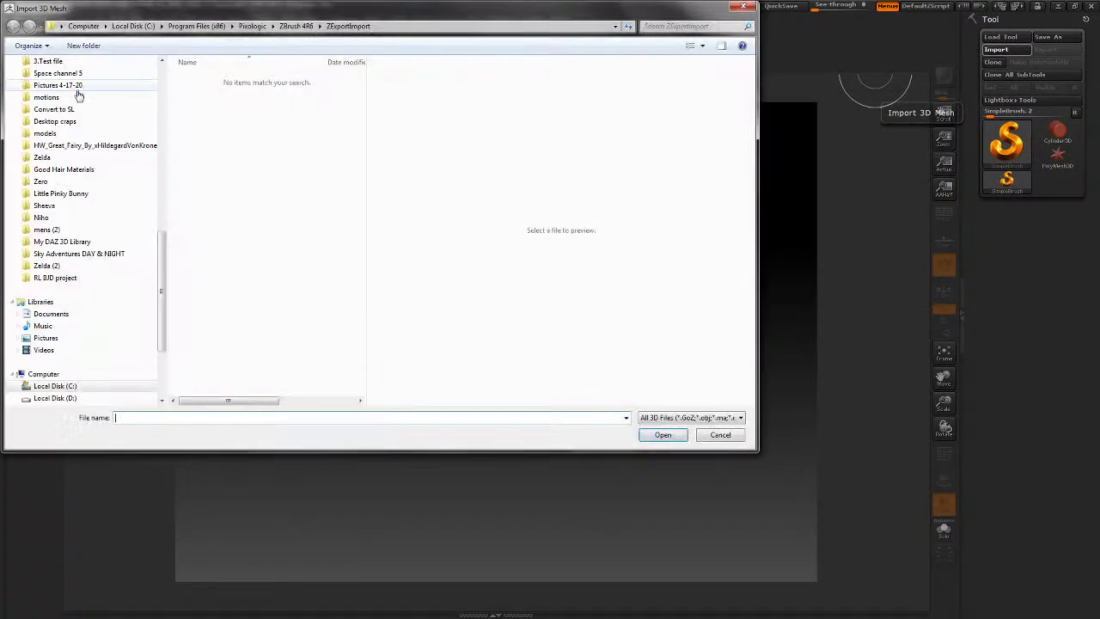
pyautogui.click(160, 76)
pyautogui.click(160, 75)
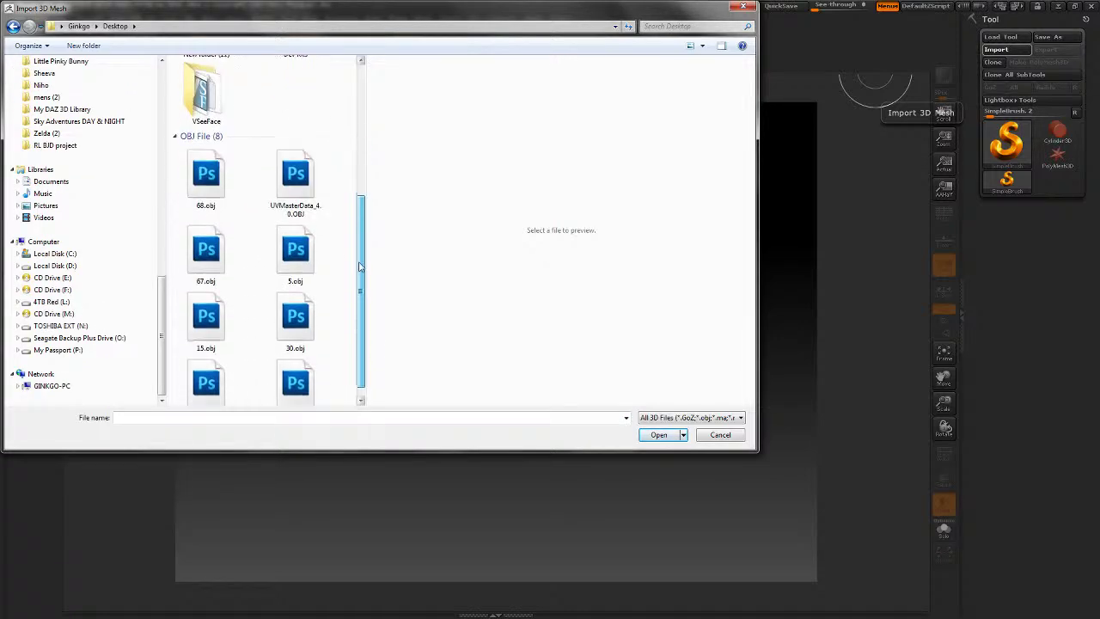
pyautogui.doubleClick(196, 156)
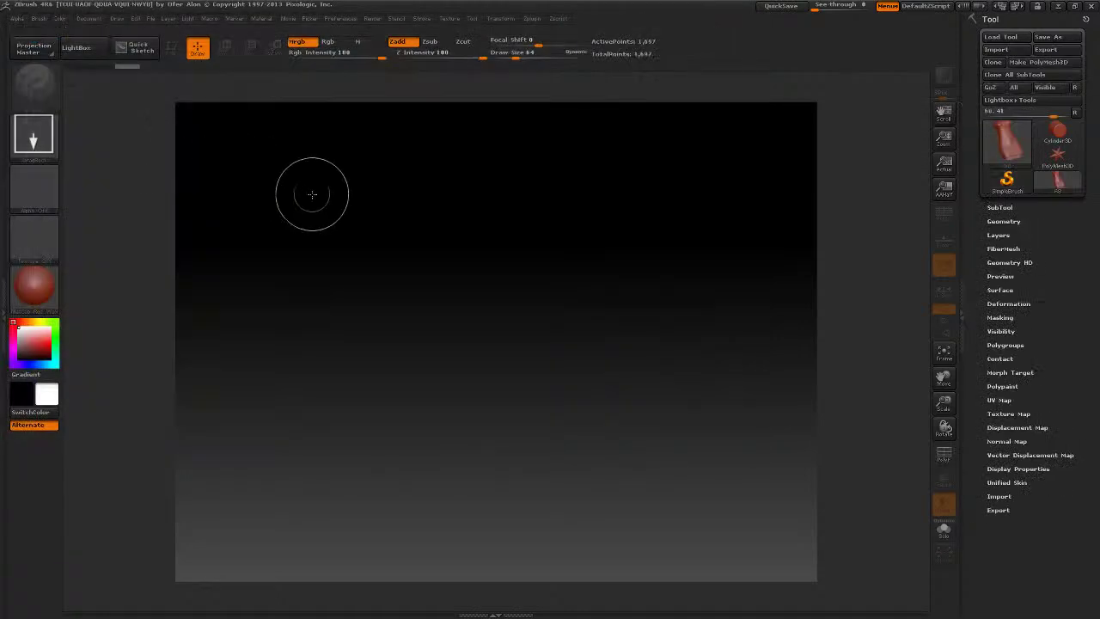
# Draw the imported dress large on the canvas and undo the extra small copy beside it
pyautogui.moveTo(436, 289); pyautogui.dragTo(456, 444)
pyautogui.press('t')
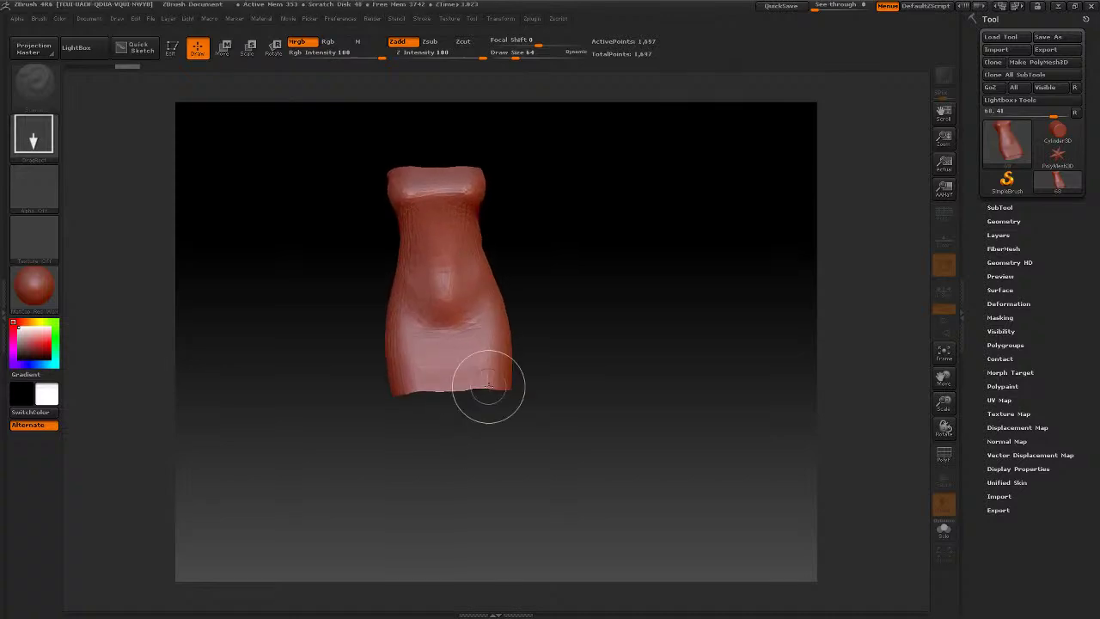
pyautogui.moveTo(552, 391); pyautogui.dragTo(550, 439)
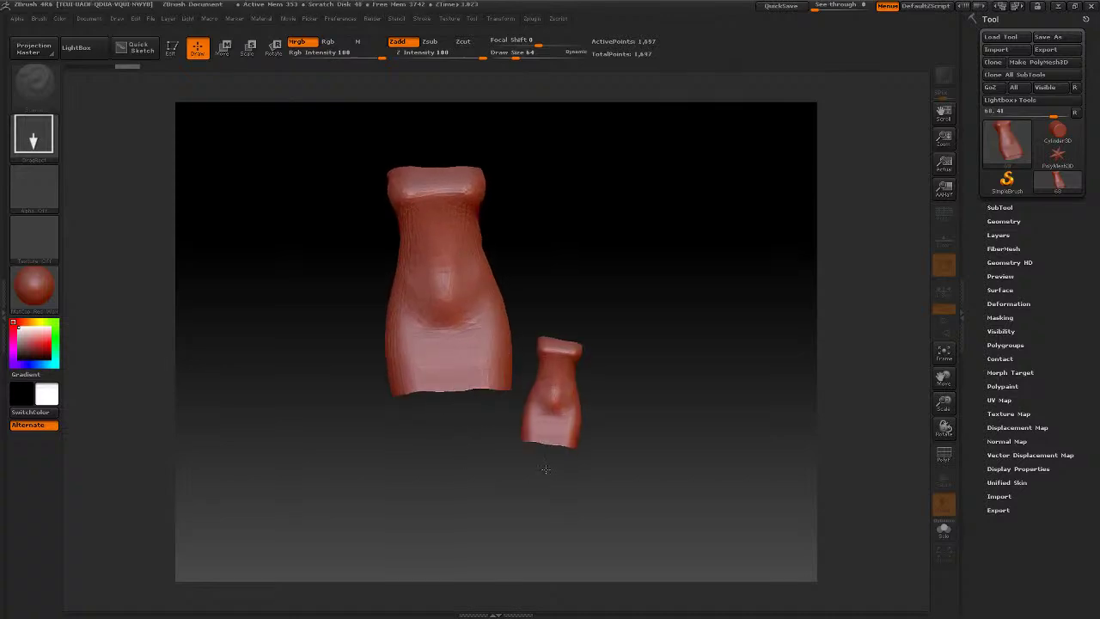
pyautogui.hotkey('ctrl', 'z')
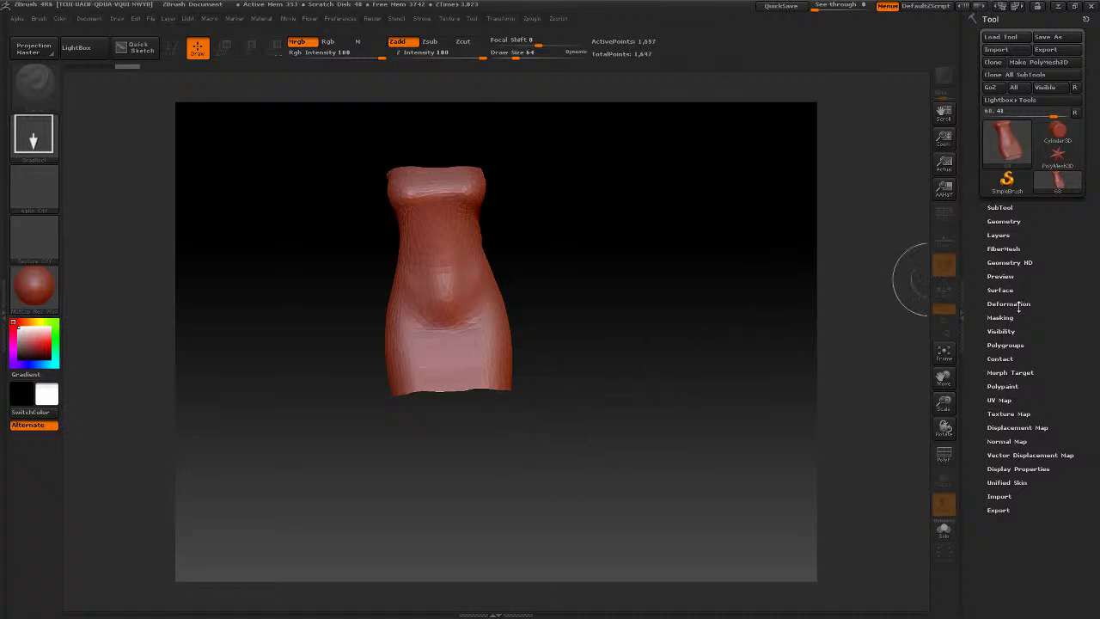
# Remesh the dress with ZRemesher using FreezeGroups and draw the remeshed version beside the first copy
pyautogui.click(1004, 344)
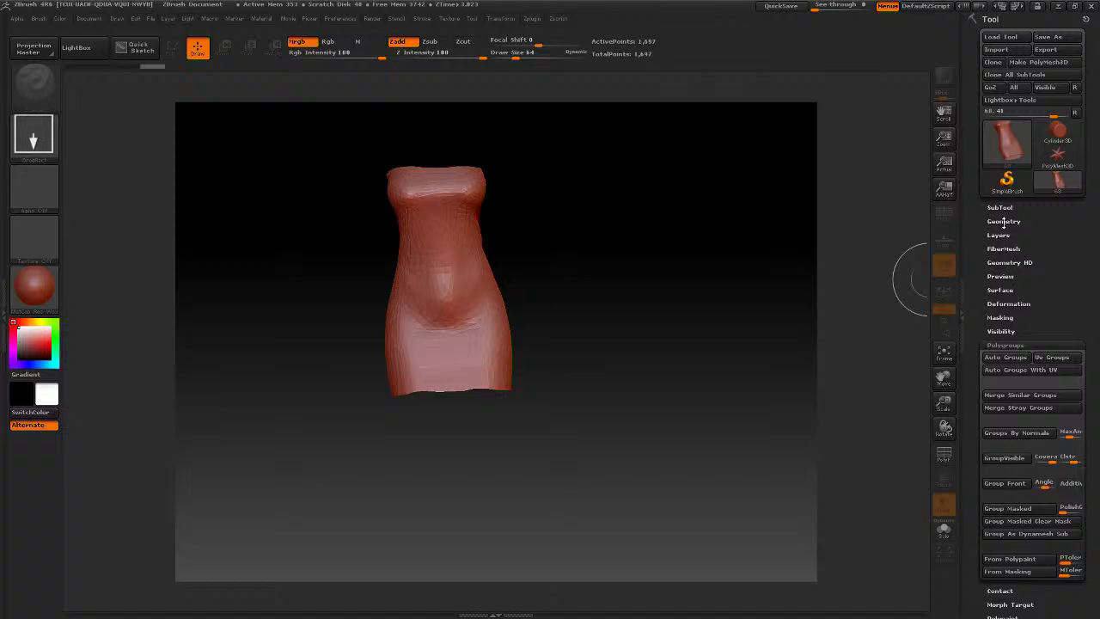
pyautogui.click(1004, 222)
pyautogui.click(1005, 398)
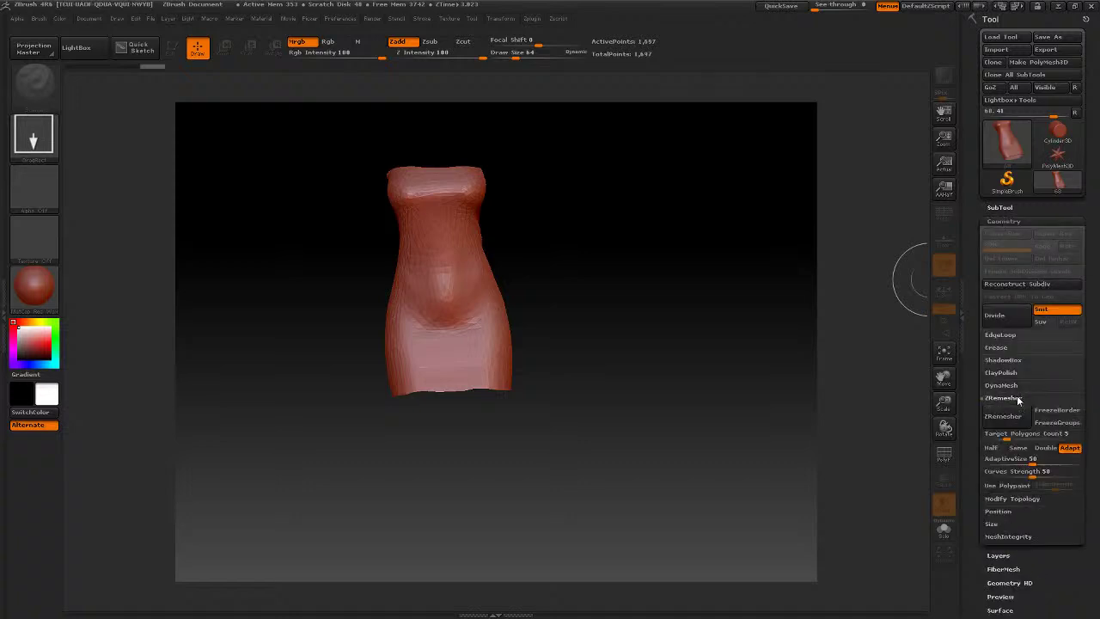
pyautogui.click(1057, 422)
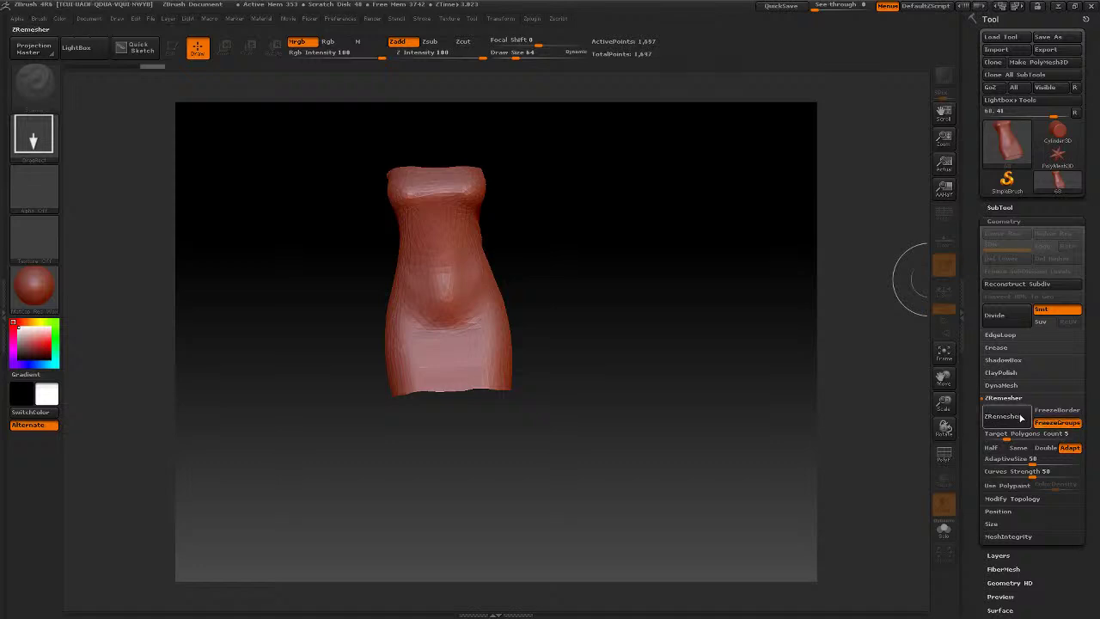
pyautogui.click(1003, 416)
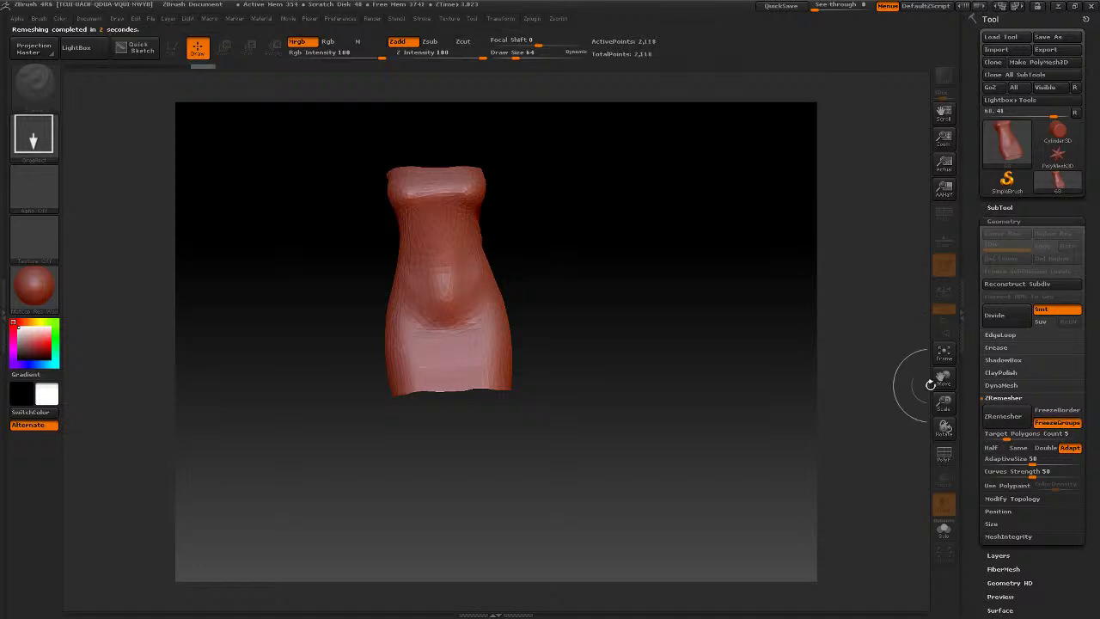
pyautogui.moveTo(657, 253); pyautogui.dragTo(657, 414)
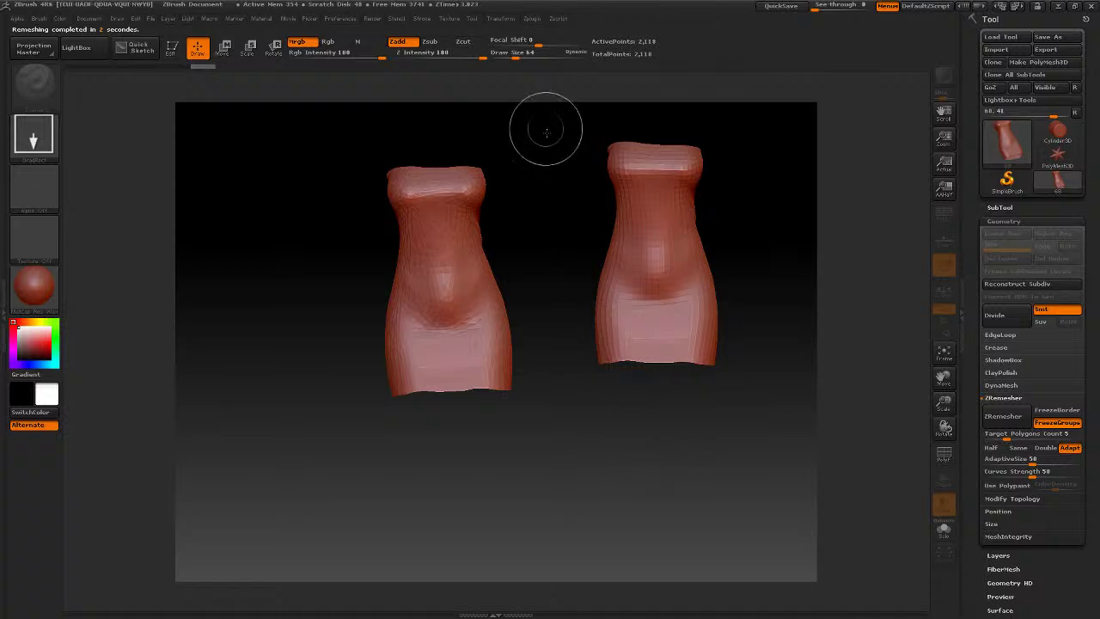
# Unwrap the dress in UV Master with Symmetry off and Polygroups on, and draw another copy on the canvas
pyautogui.click(534, 18)
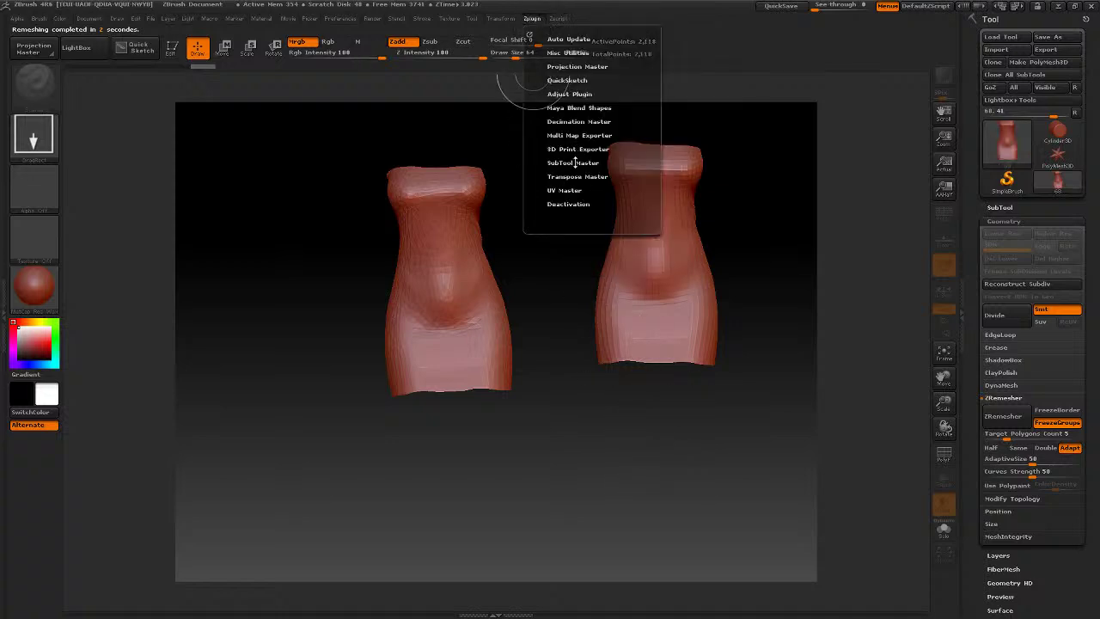
pyautogui.click(567, 189)
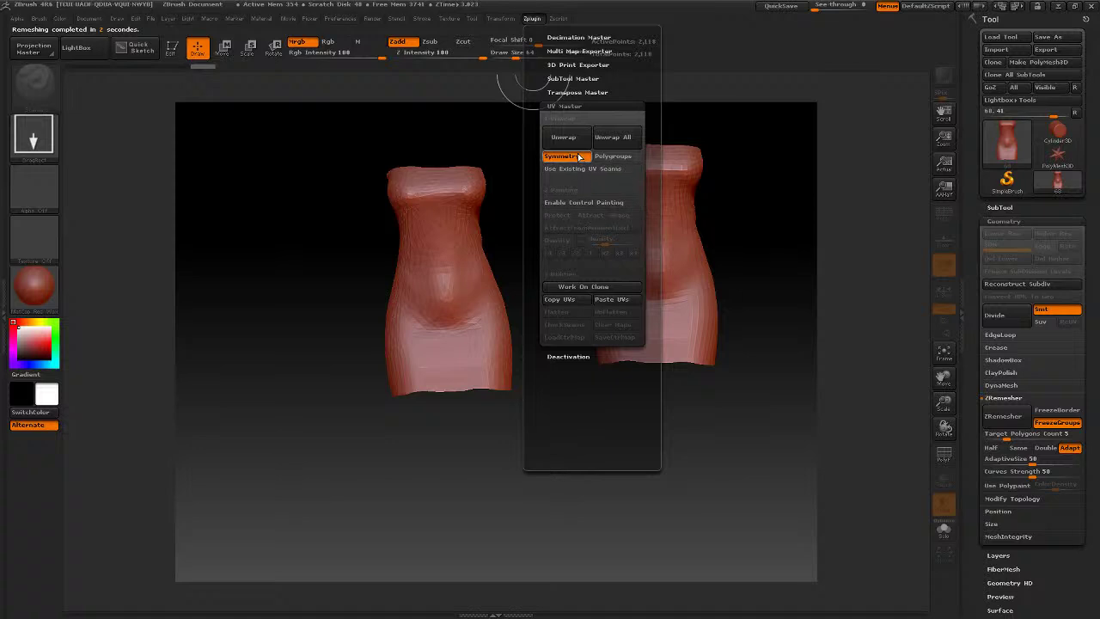
pyautogui.click(577, 157)
pyautogui.click(604, 156)
pyautogui.click(564, 137)
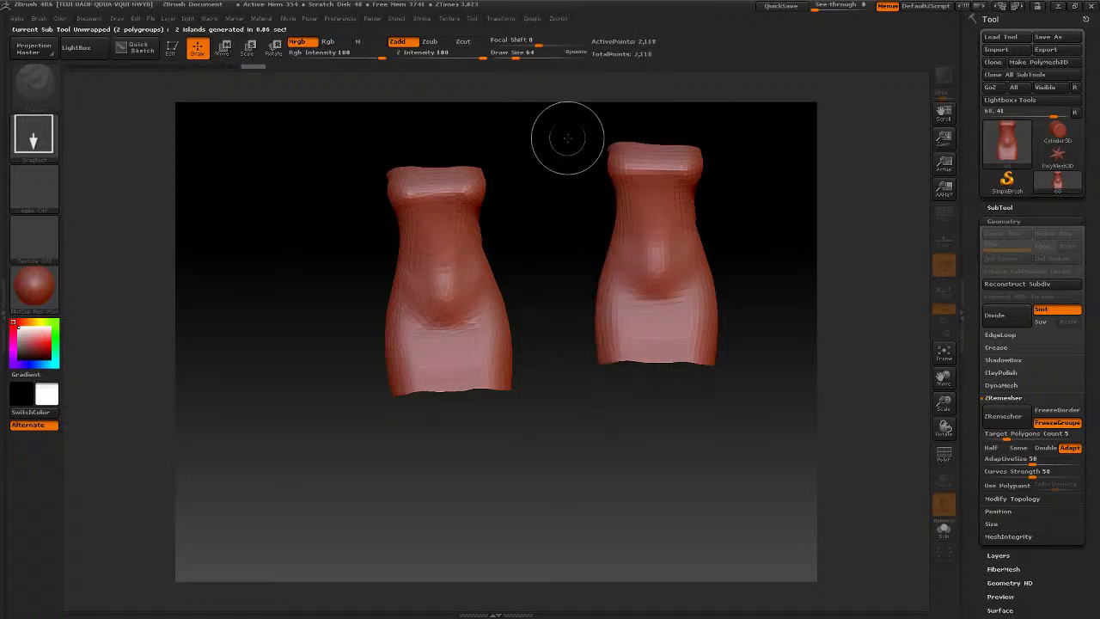
pyautogui.moveTo(567, 137); pyautogui.dragTo(687, 118)
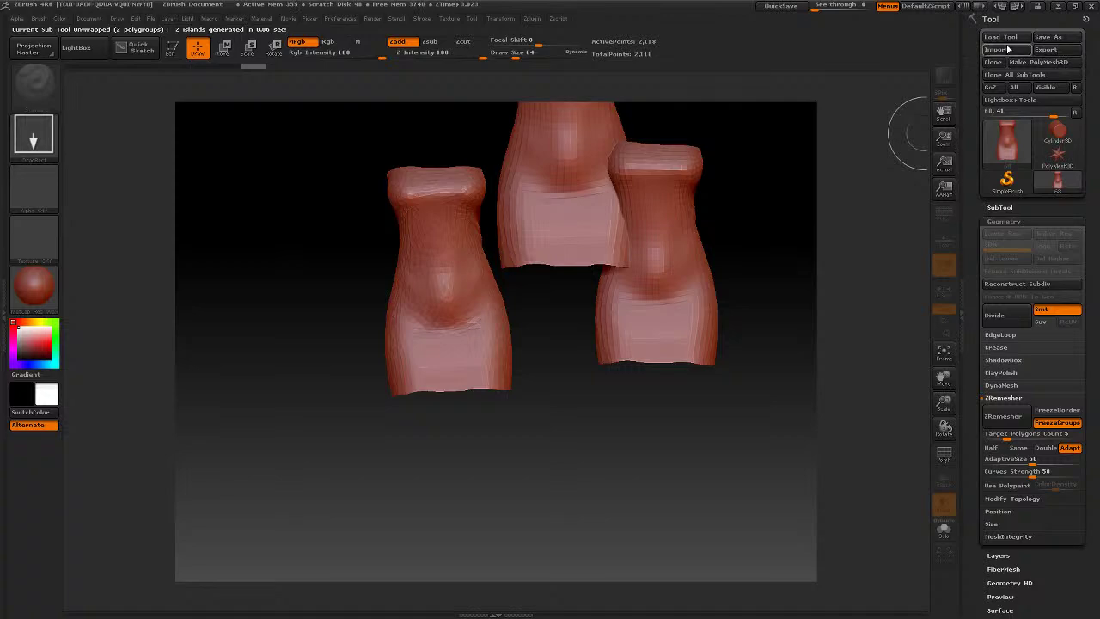
# Export the unwrapped dress to the Desktop as UVMasterData_24.0.obj and close ZBrush without saving the project
pyautogui.click(1063, 50)
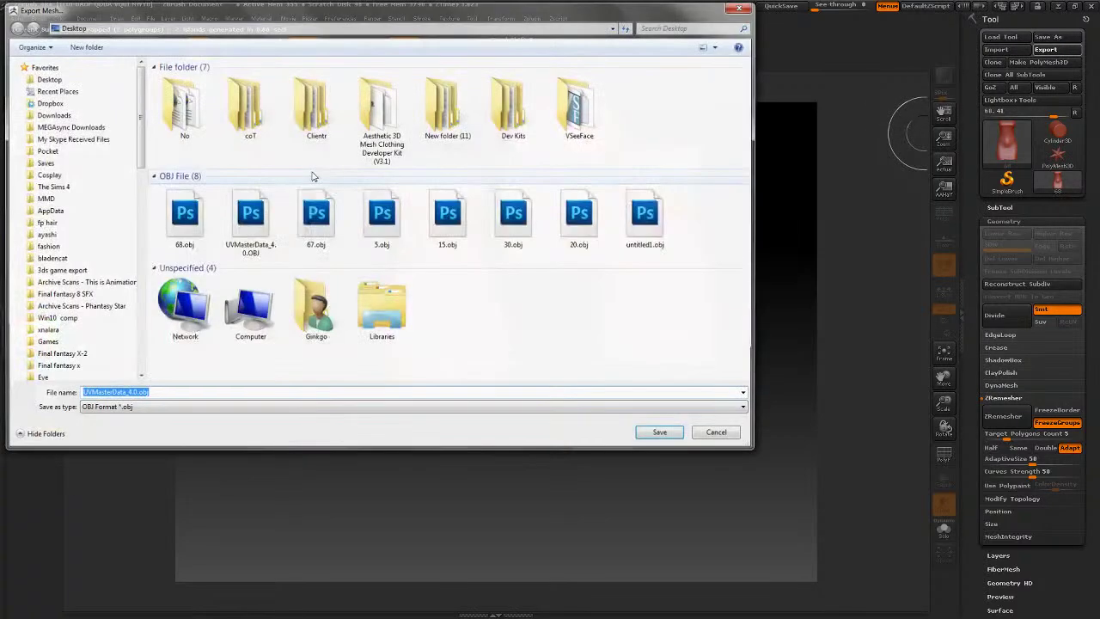
pyautogui.click(123, 391)
pyautogui.write('2')
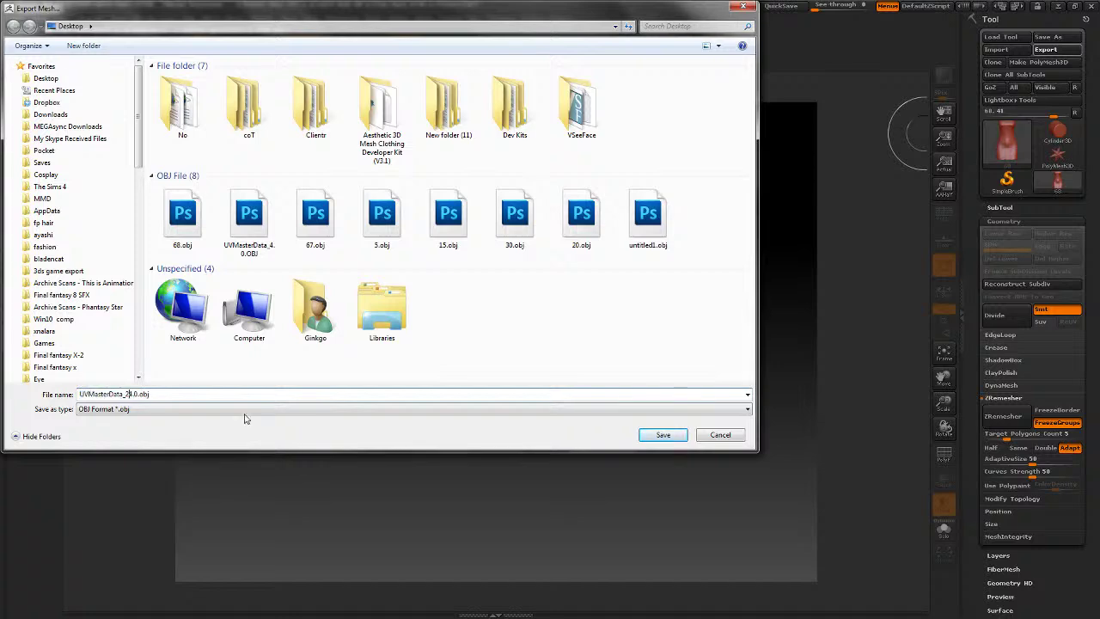
pyautogui.click(642, 434)
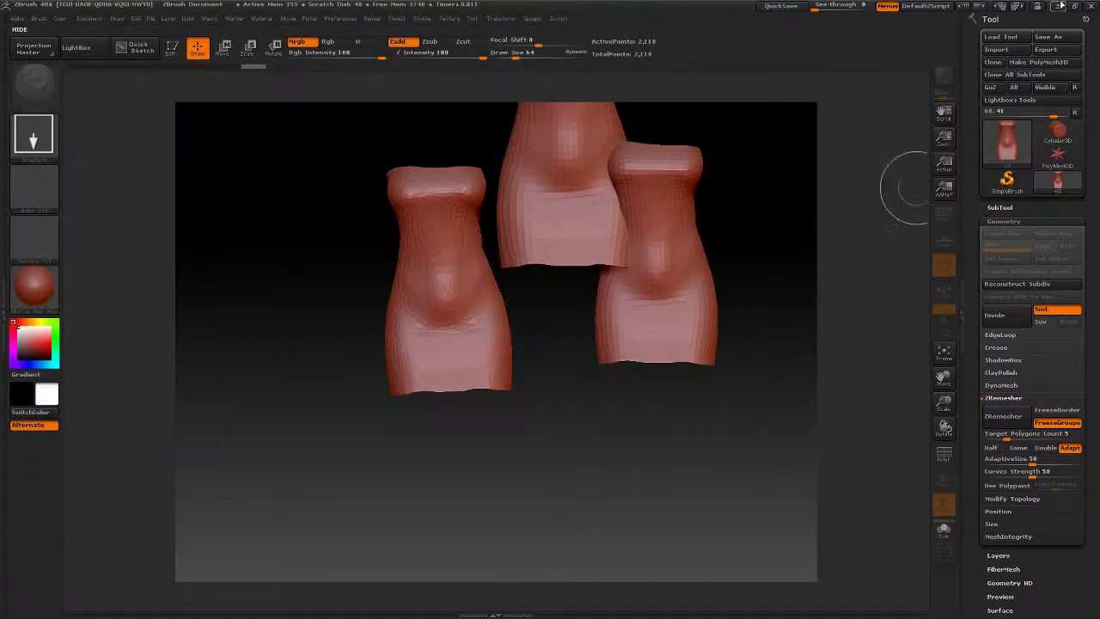
pyautogui.click(1087, 7)
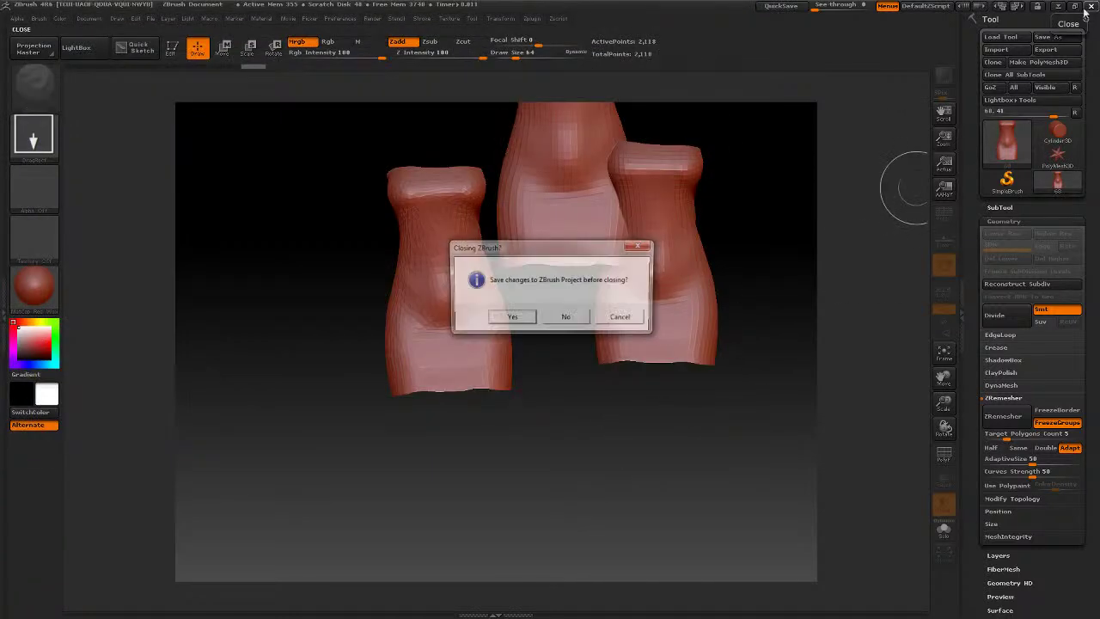
pyautogui.click(563, 318)
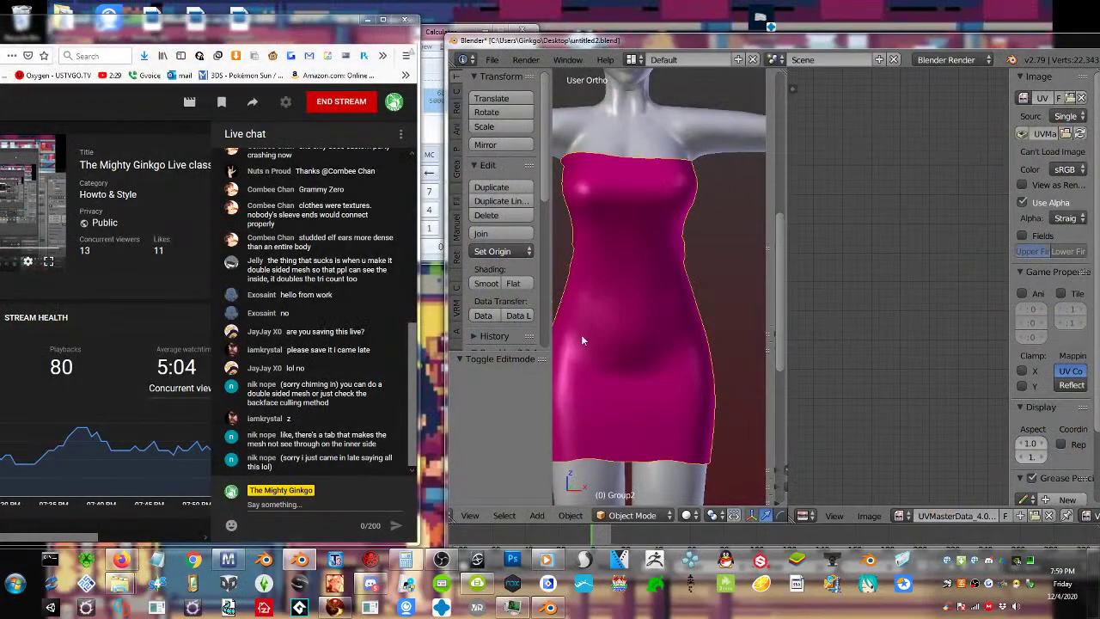
# Widen the Blender window and its 3D view to give the dressed avatar more room
pyautogui.scroll(-2, 750, 269)
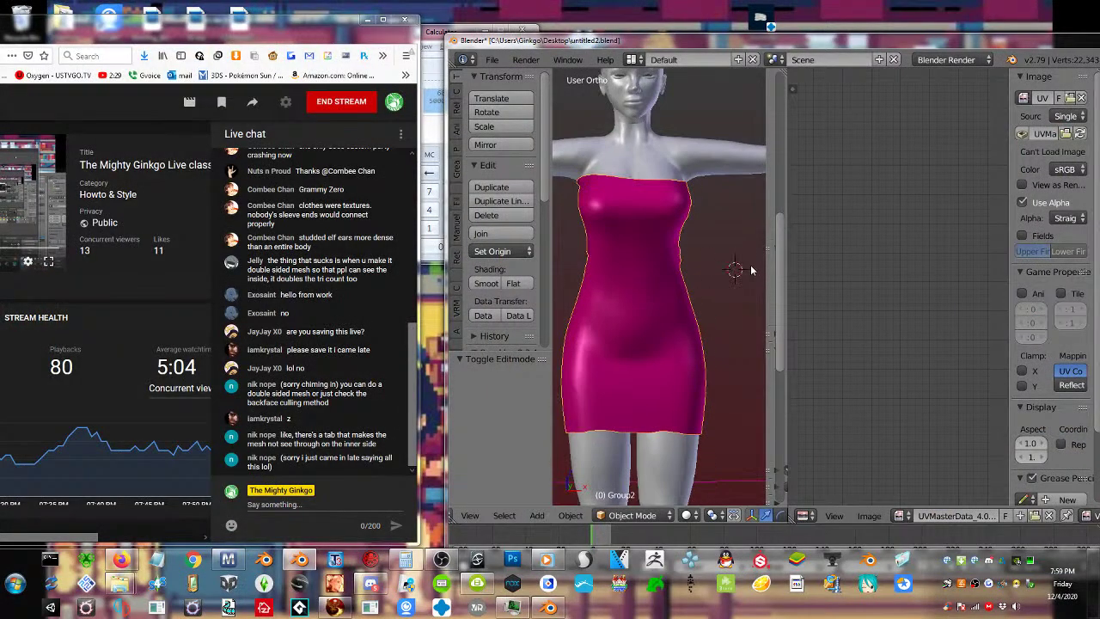
pyautogui.keyDown('shift'); pyautogui.moveTo(717, 318); pyautogui.dragTo(712, 226, button='middle'); pyautogui.keyUp('shift')
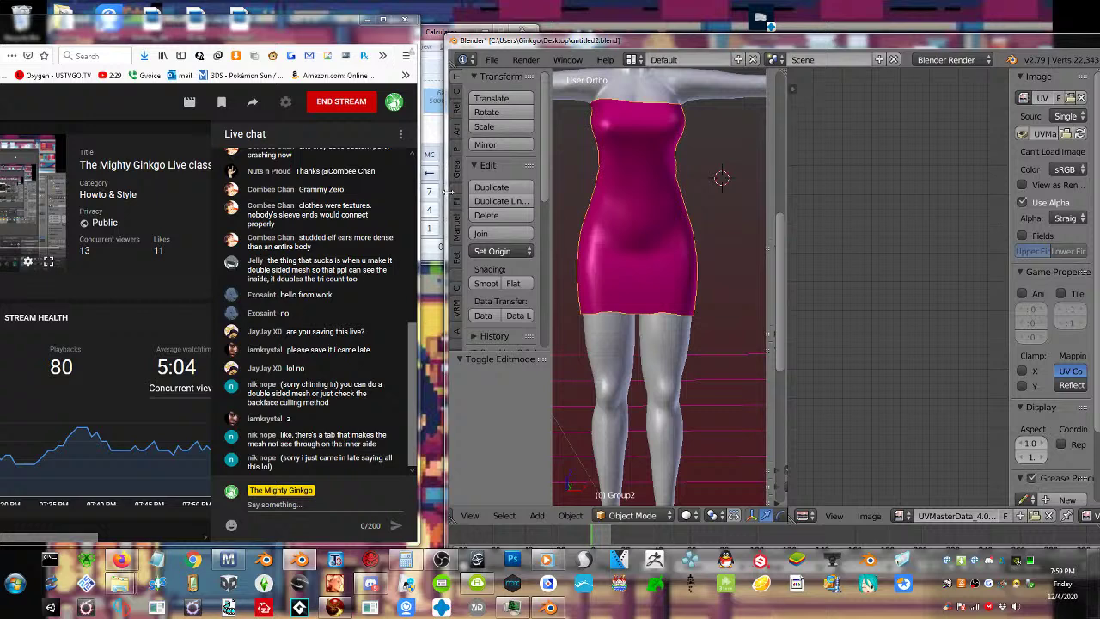
pyautogui.moveTo(447, 193); pyautogui.dragTo(283, 192)
pyautogui.moveTo(683, 193); pyautogui.dragTo(858, 193)
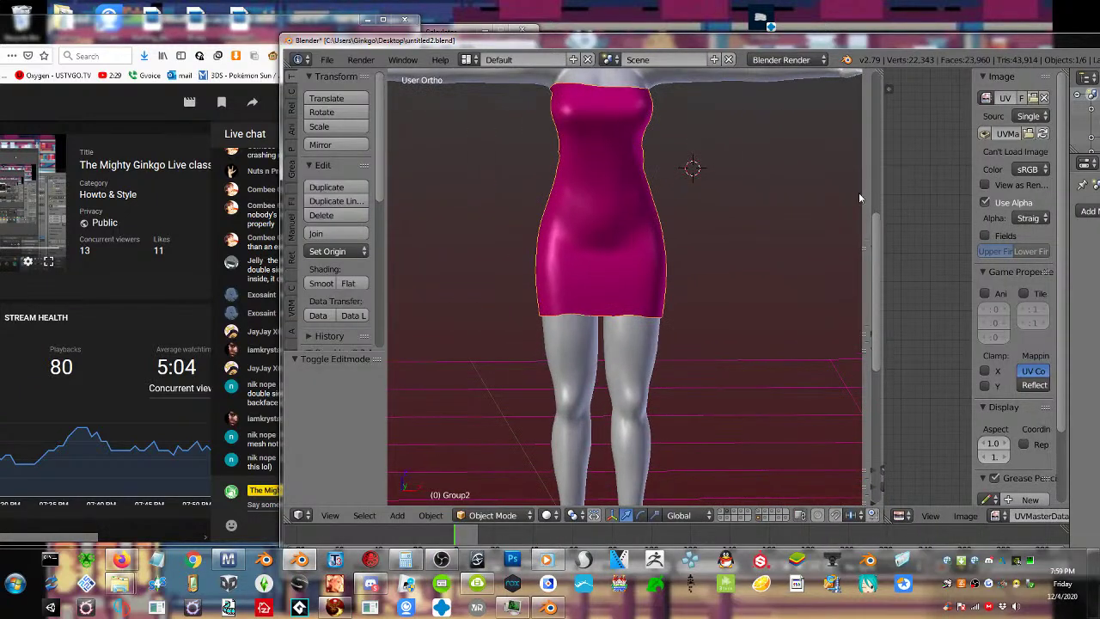
# Toggle the viewport's Backface Culling off and on to compare the dress's inner side, leaving culling enabled
pyautogui.press('n')
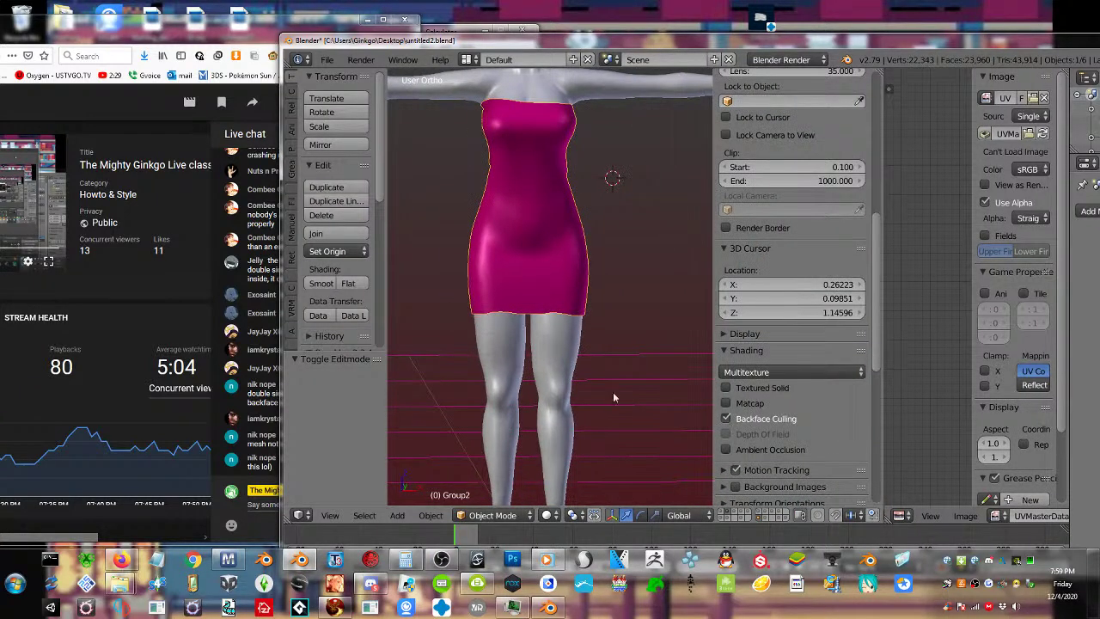
pyautogui.moveTo(612, 391); pyautogui.dragTo(563, 283, button='middle')
pyautogui.click(726, 418)
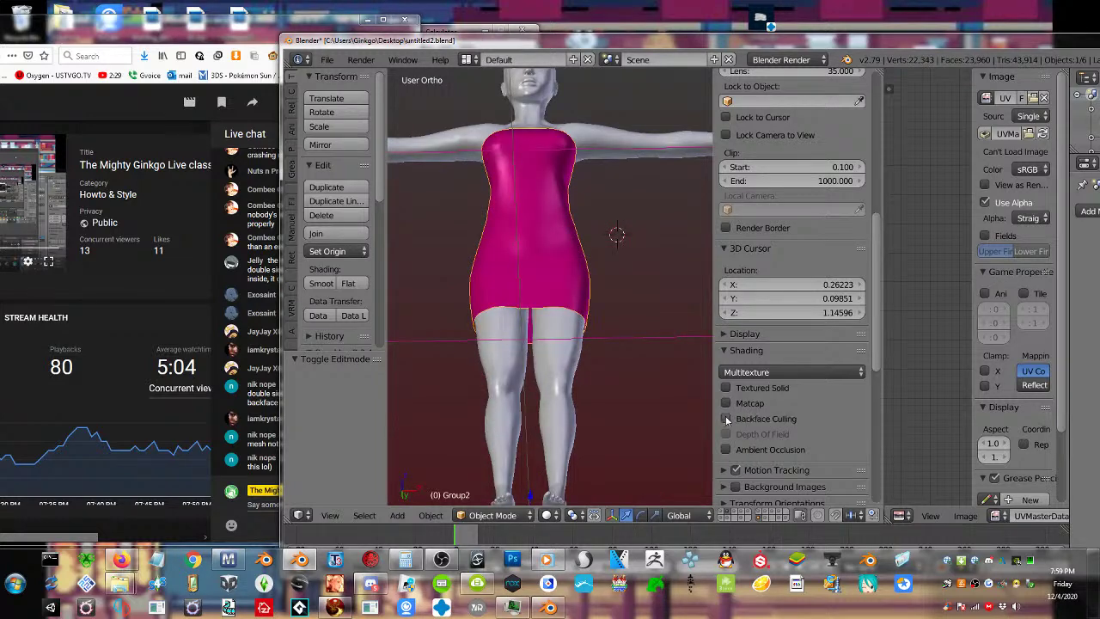
pyautogui.click(726, 418)
pyautogui.click(726, 418)
pyautogui.click(726, 418)
pyautogui.moveTo(539, 186); pyautogui.dragTo(544, 263, button='middle')
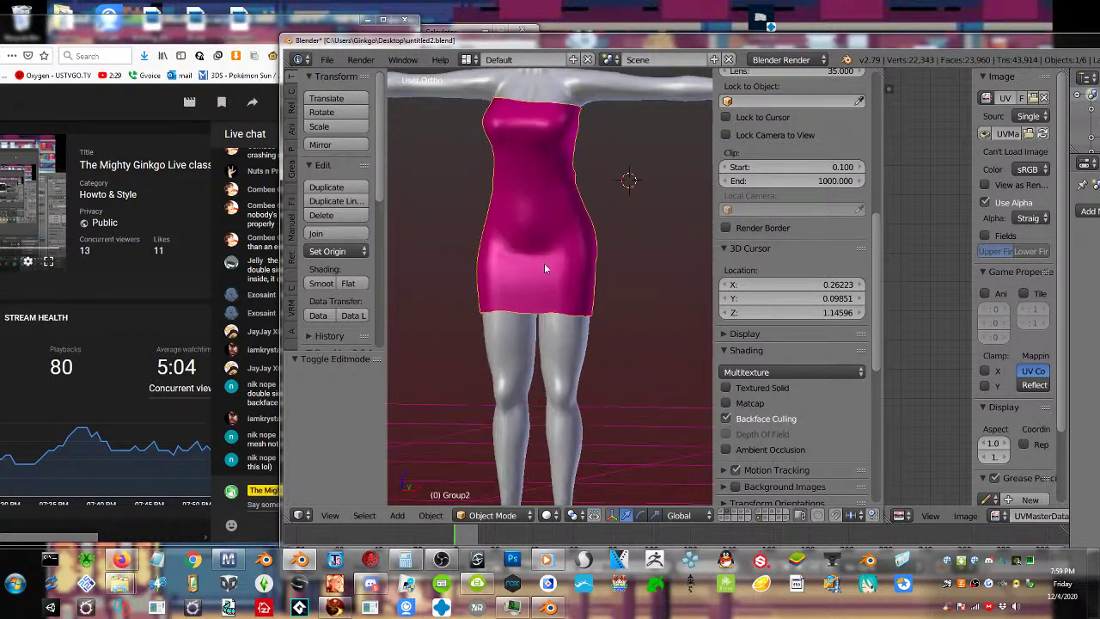
pyautogui.scroll(-3, 545, 263)
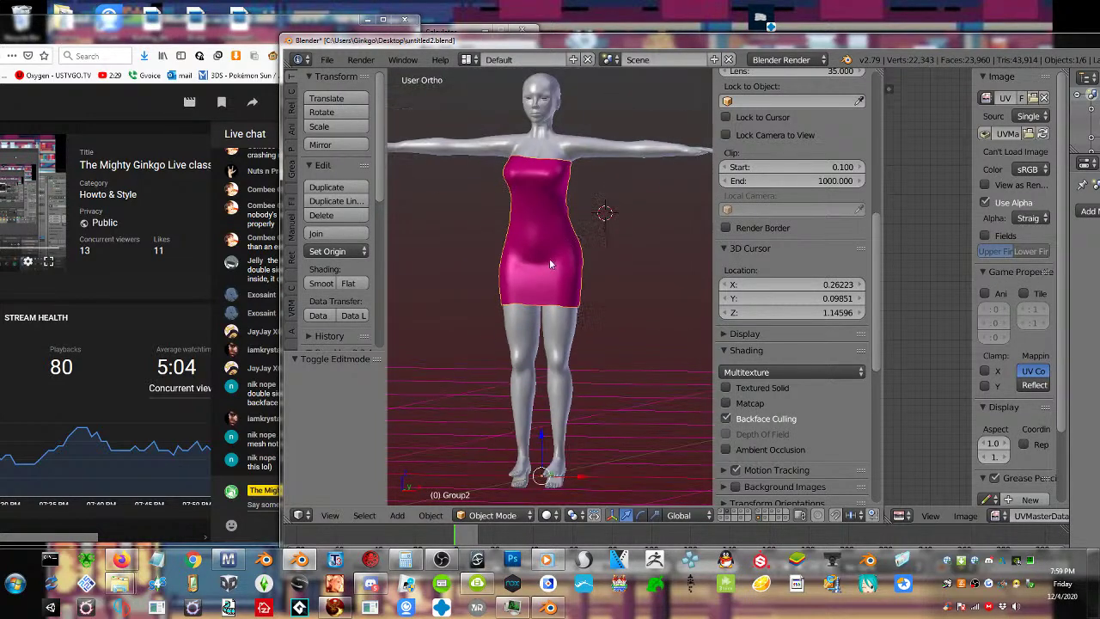
# Import UVMasterData_24.0.OBJ from the Desktop onto an empty layer and check its mesh
pyautogui.click(749, 519)
pyautogui.click(326, 60)
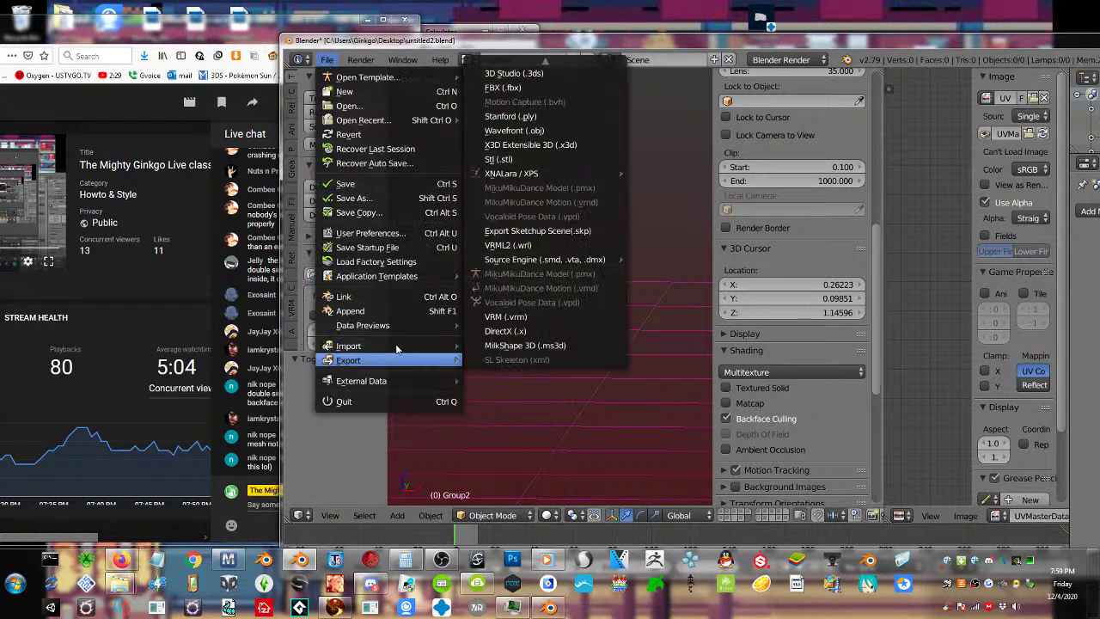
pyautogui.moveTo(387, 348)
pyautogui.scroll(5, 558, 107)
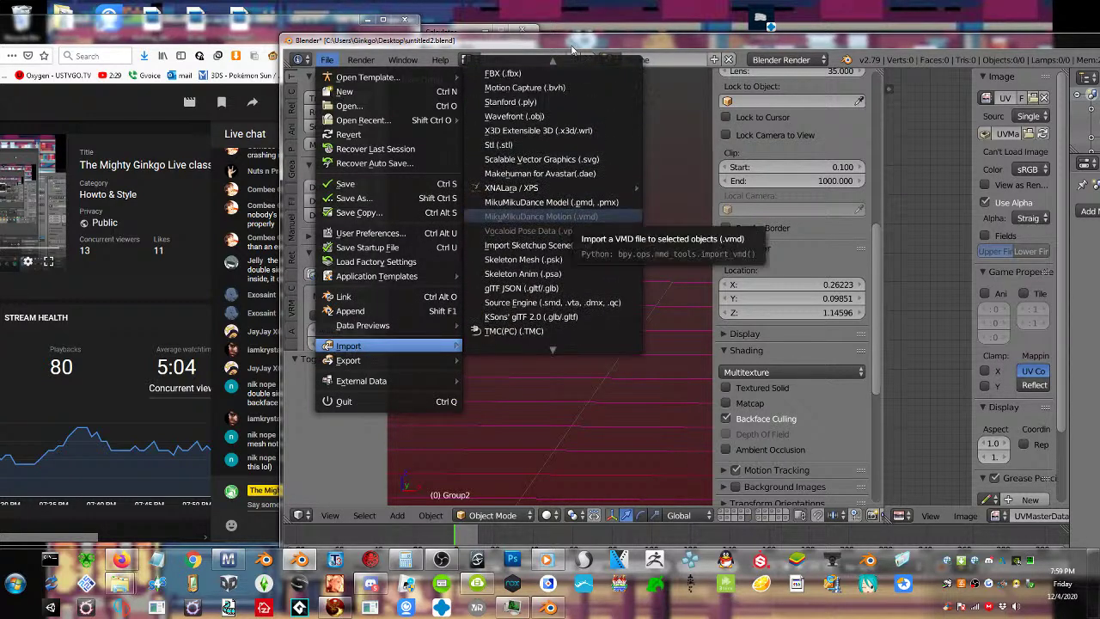
pyautogui.click(541, 154)
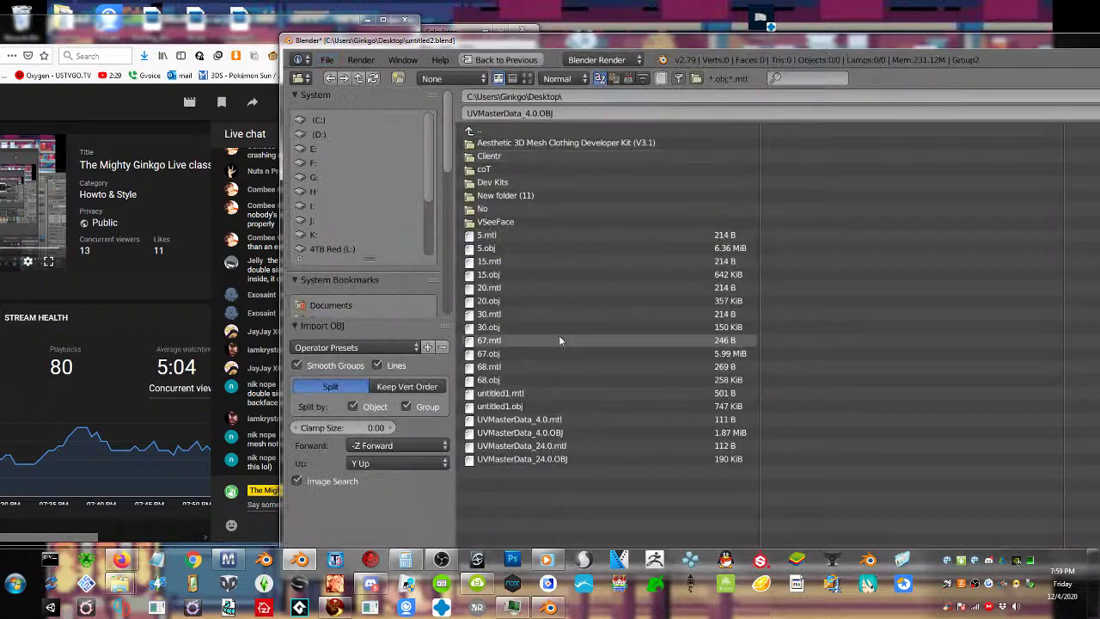
pyautogui.doubleClick(536, 462)
pyautogui.press('Tab')
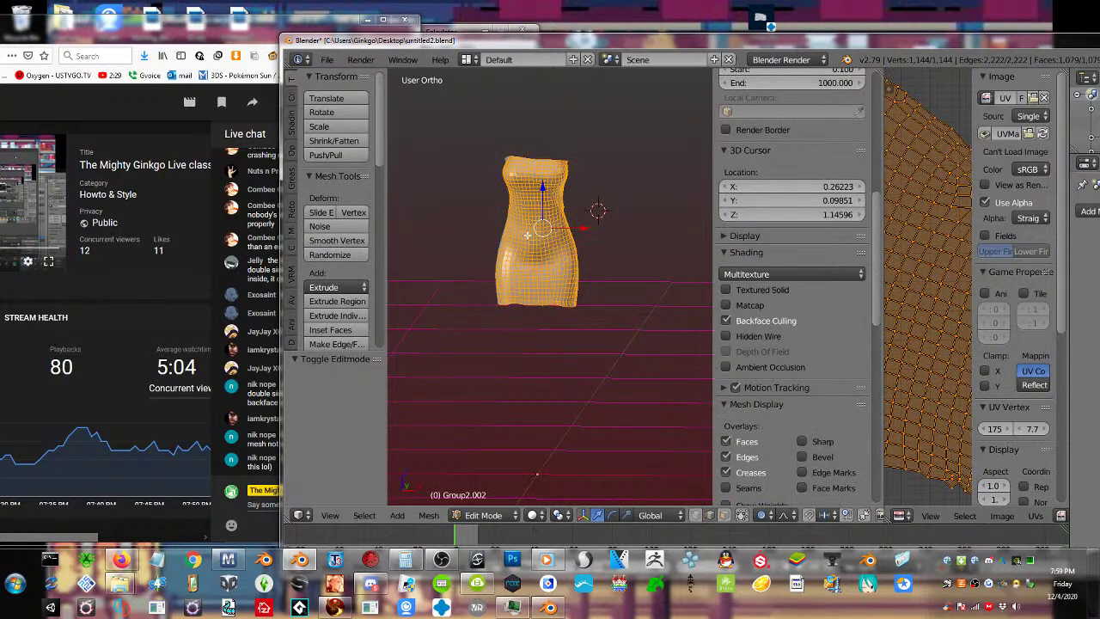
pyautogui.press('Tab')
pyautogui.moveTo(547, 238); pyautogui.dragTo(579, 250, button='middle')
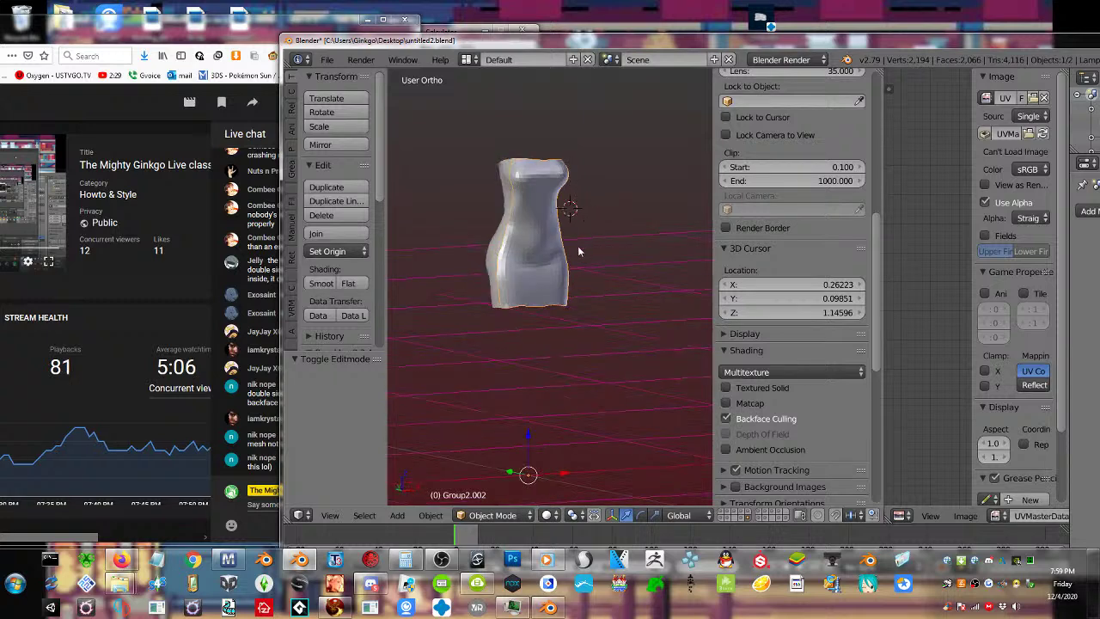
# Join the two imported dress halves into one object and remove the doubled vertices along the seams
pyautogui.keyDown('shift'); pyautogui.rightClick(486, 257); pyautogui.keyUp('shift')
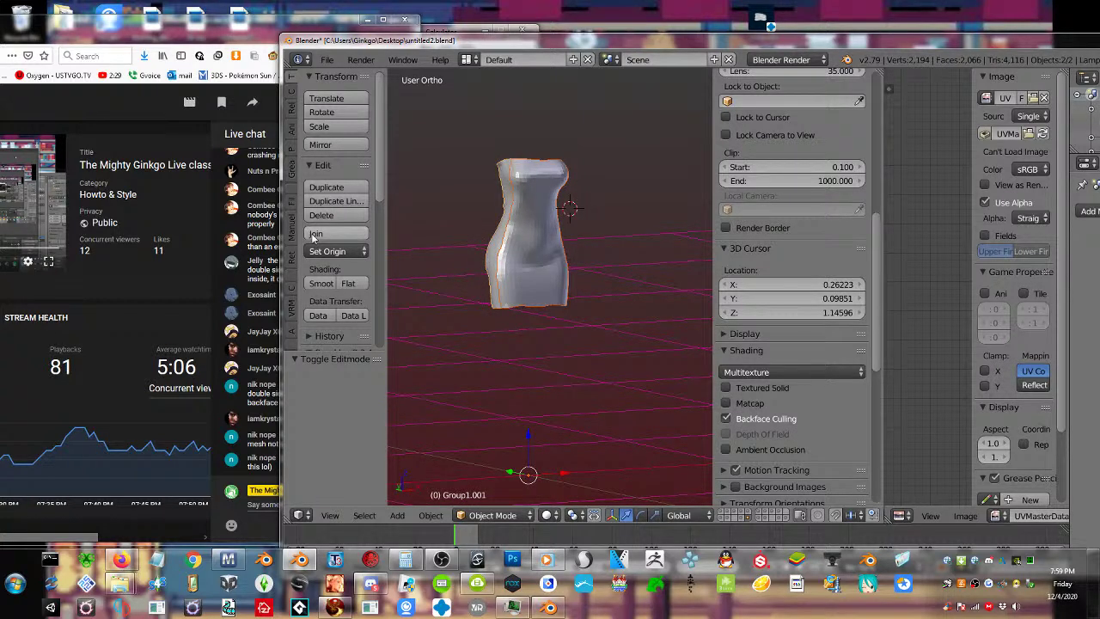
pyautogui.moveTo(412, 249); pyautogui.dragTo(498, 247, button='middle')
pyautogui.press('Tab')
pyautogui.press('w')
pyautogui.click(521, 249)
pyautogui.press('Tab')
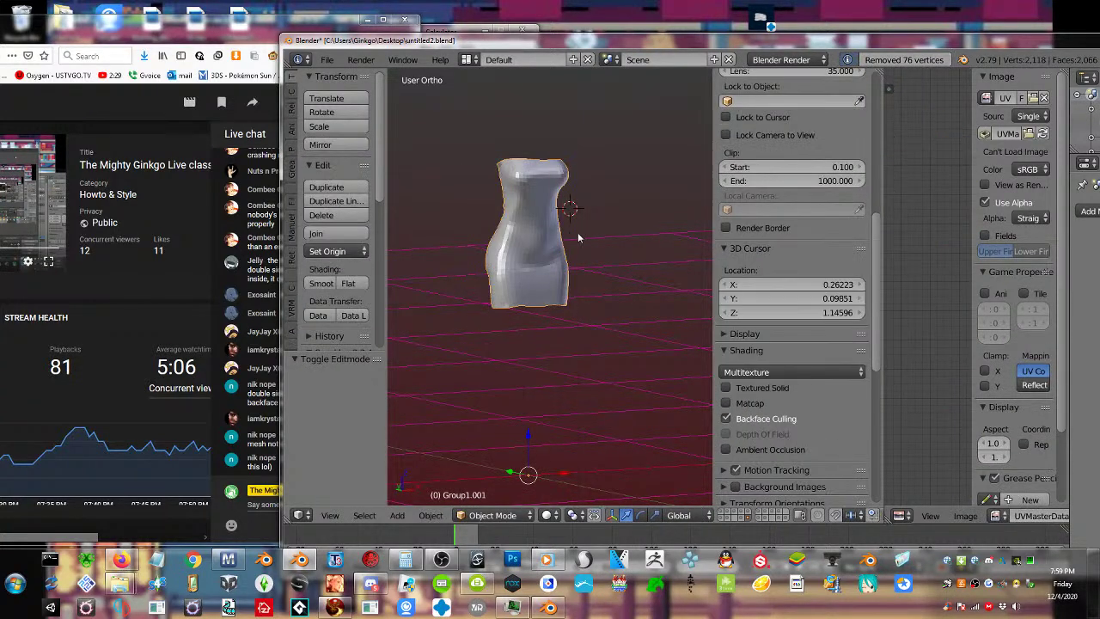
# Apply smooth shading to the joined dress and inspect its surface from the side
pyautogui.click(320, 283)
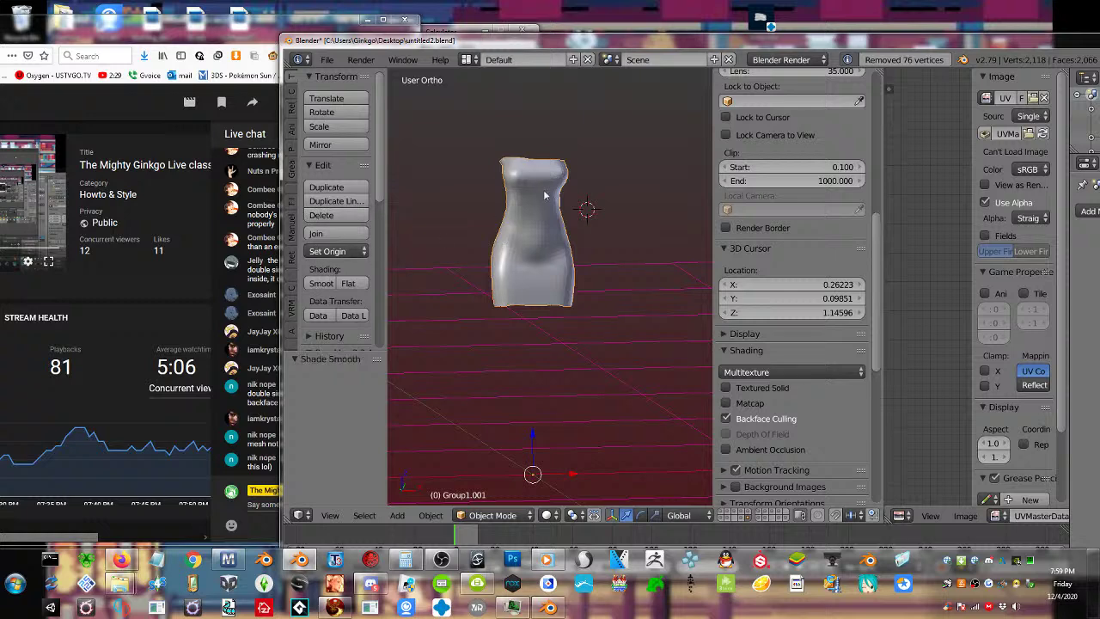
pyautogui.scroll(4, 575, 220)
pyautogui.moveTo(575, 217); pyautogui.dragTo(456, 290, button='middle')
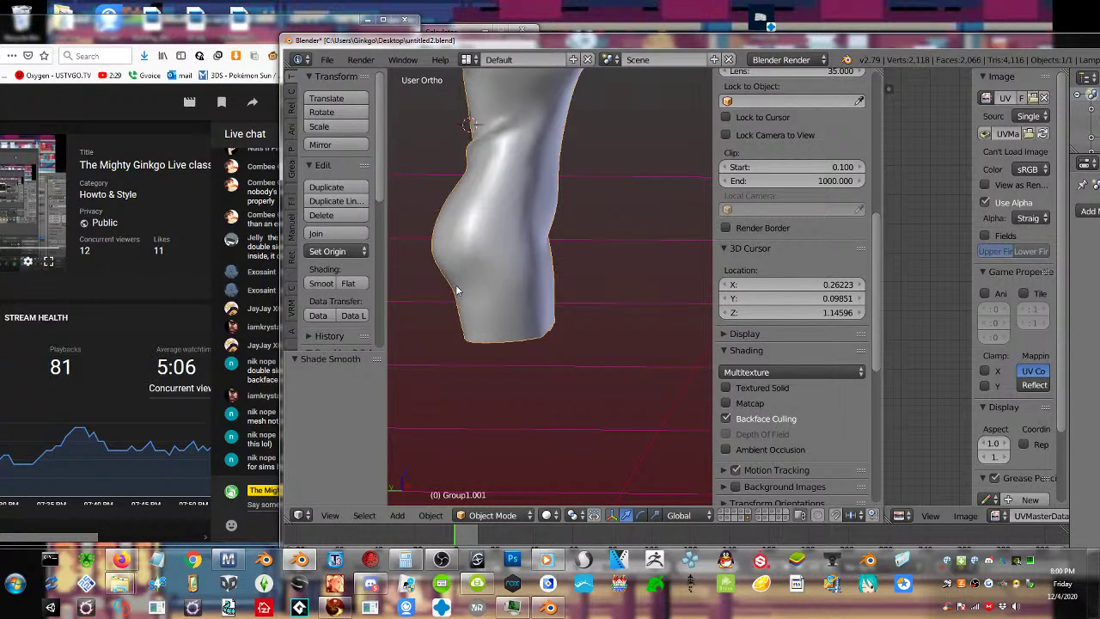
# Move the browser window aside to read the live chat, and return to the dress in Blender
pyautogui.moveTo(221, 31); pyautogui.dragTo(119, 32)
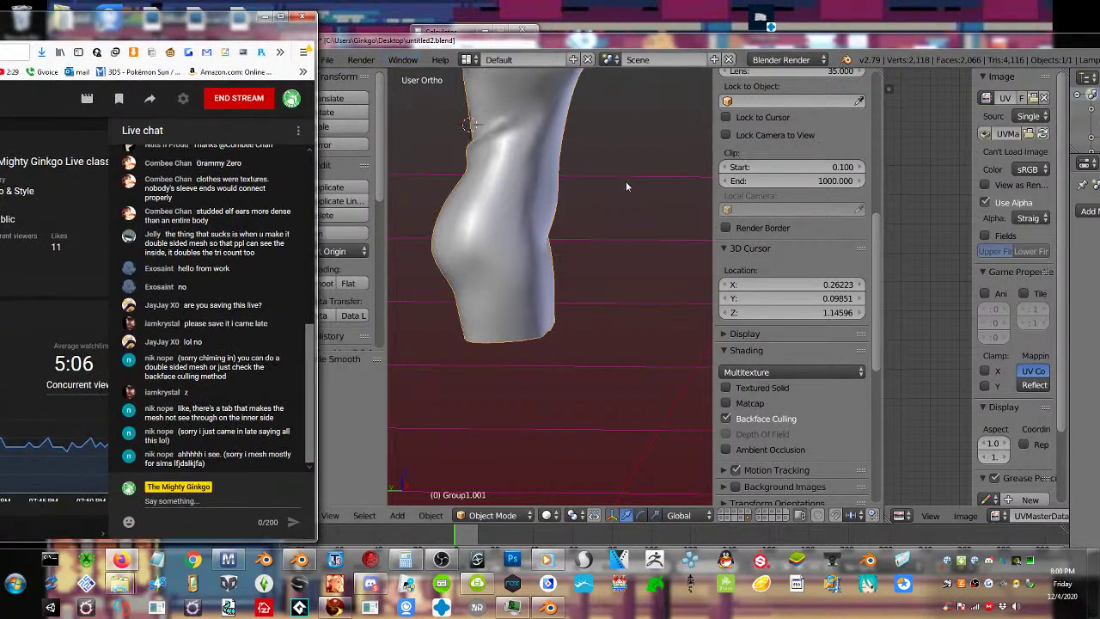
pyautogui.click(624, 212)
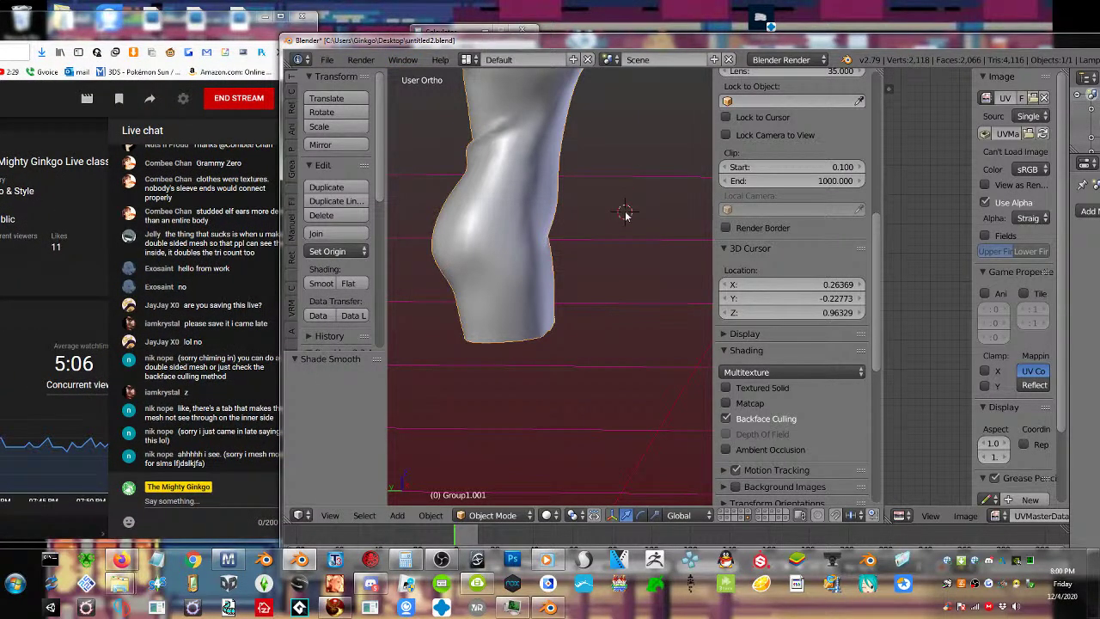
pyautogui.moveTo(625, 211); pyautogui.dragTo(595, 361, button='middle')
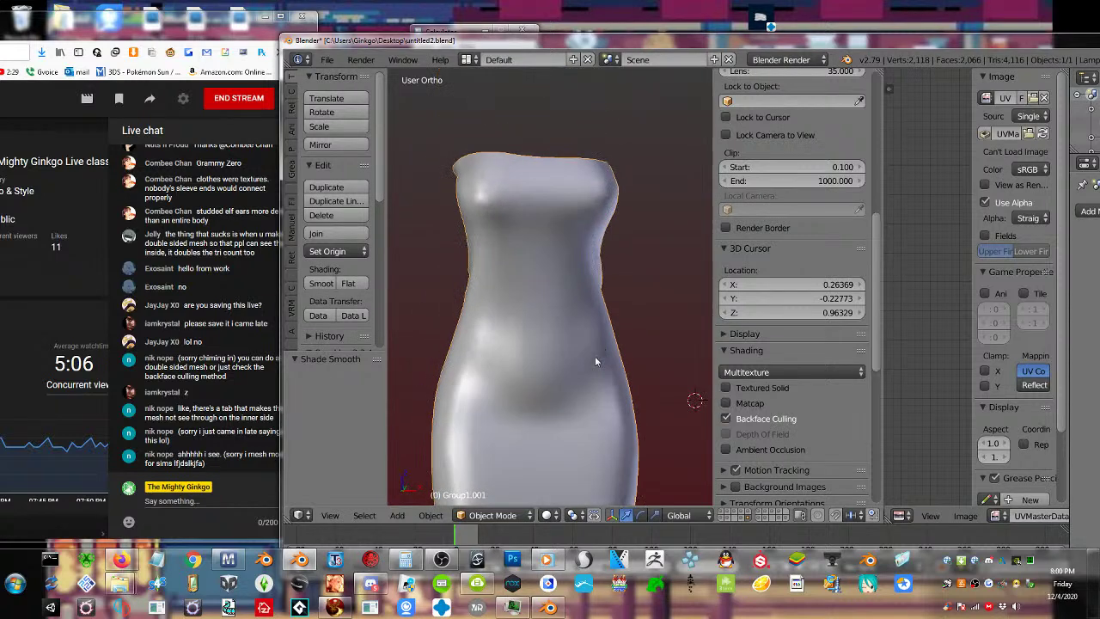
# Show the avatar body's layer together with the dress, leaving the armature layer hidden
pyautogui.keyDown('shift'); pyautogui.click(723, 519); pyautogui.keyUp('shift')
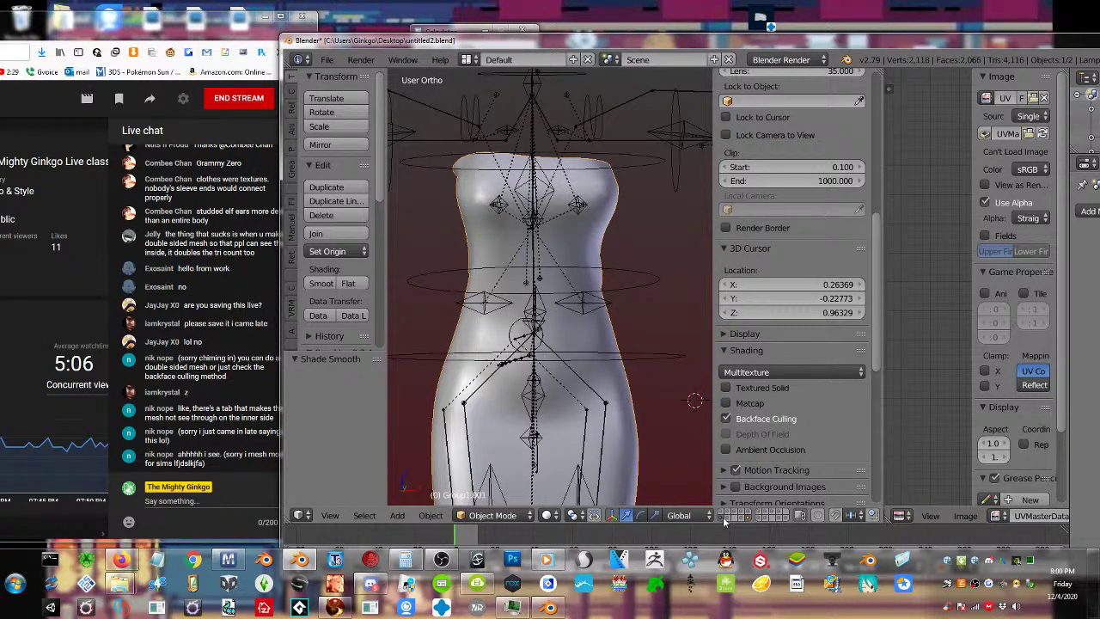
pyautogui.keyDown('shift'); pyautogui.click(724, 519); pyautogui.keyUp('shift')
pyautogui.keyDown('shift'); pyautogui.click(724, 511); pyautogui.keyUp('shift')
pyautogui.scroll(-3, 608, 309)
pyautogui.moveTo(608, 309); pyautogui.dragTo(590, 323, button='middle')
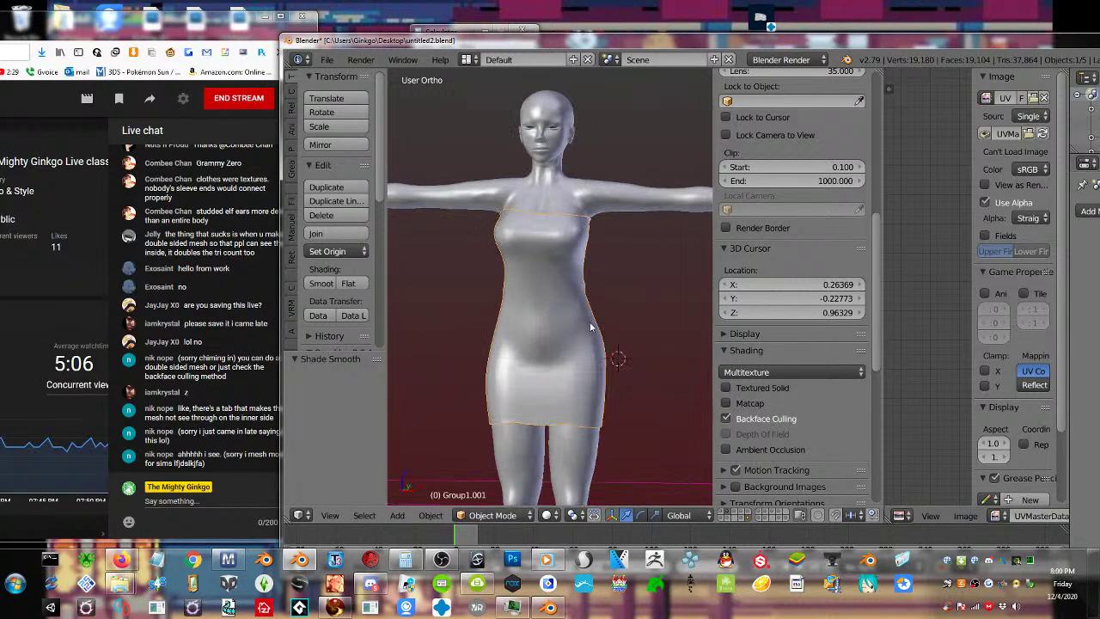
# Check the remeshed dress's mesh statistics and shift the Blender window over to reveal the outliner and properties
pyautogui.press('Tab')
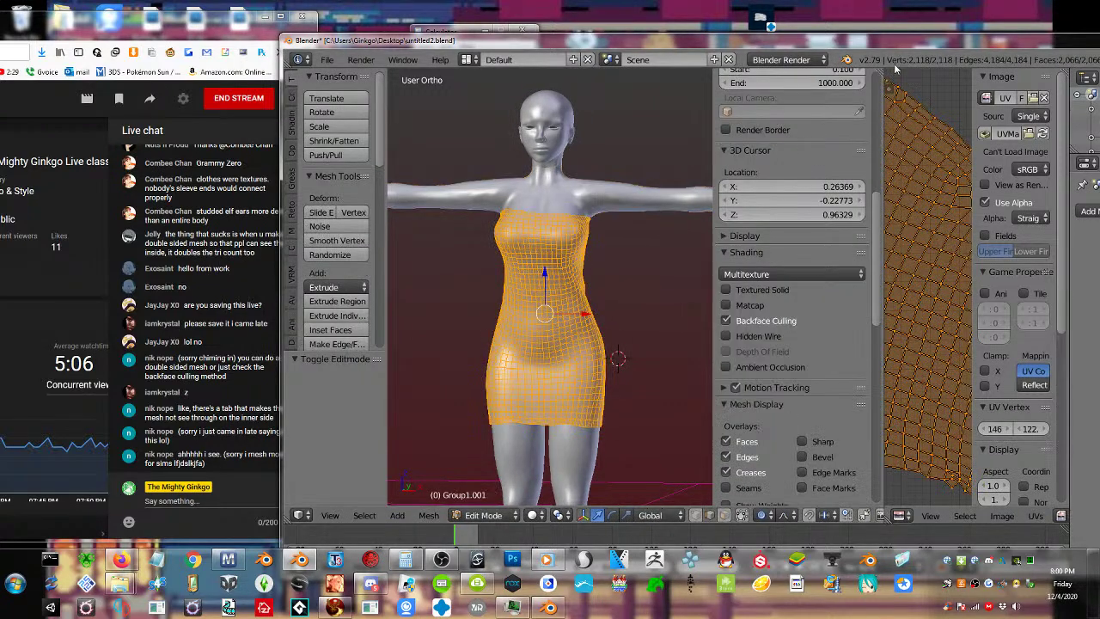
pyautogui.moveTo(928, 47); pyautogui.dragTo(760, 29)
pyautogui.press('Tab')
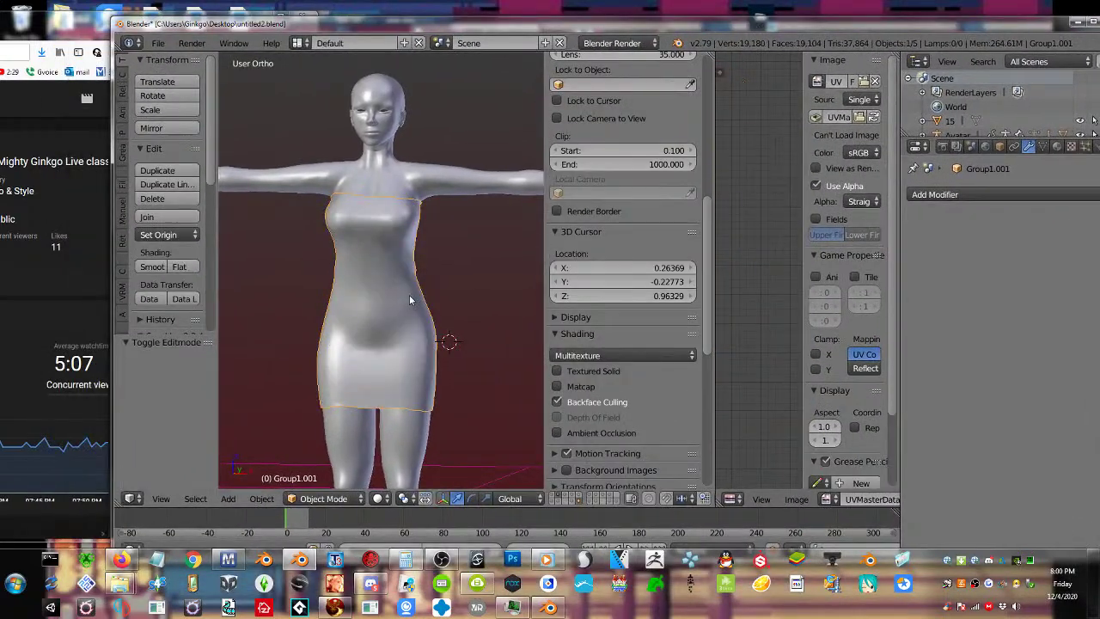
pyautogui.moveTo(409, 295); pyautogui.dragTo(320, 296, button='middle')
# Go through the scene layers to show the avatar body together with the pink decimated dress
pyautogui.click(577, 503)
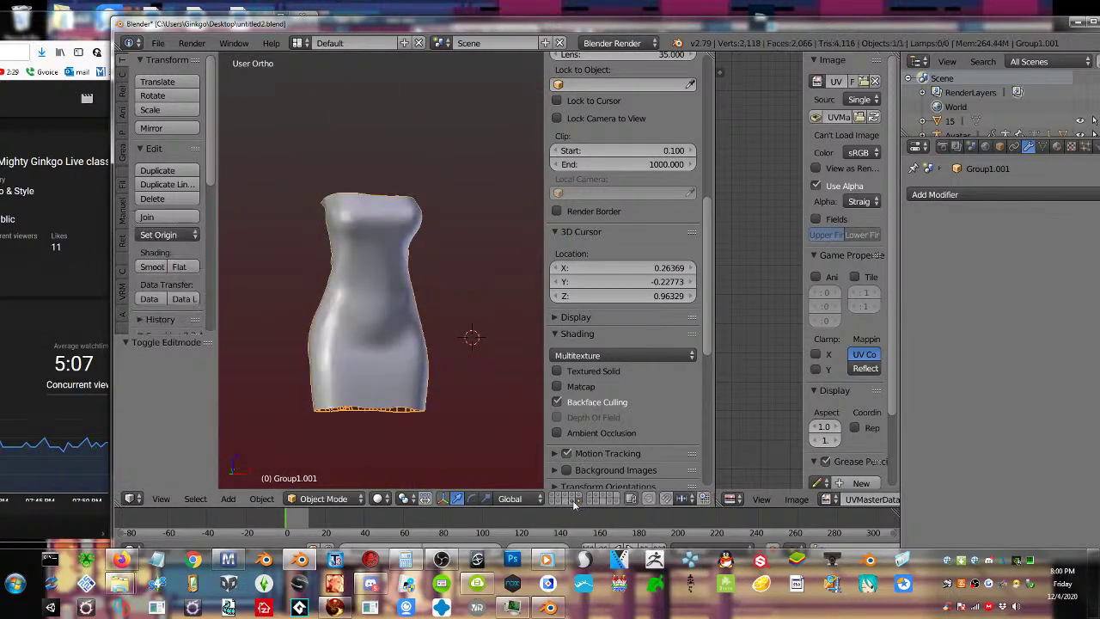
pyautogui.click(557, 499)
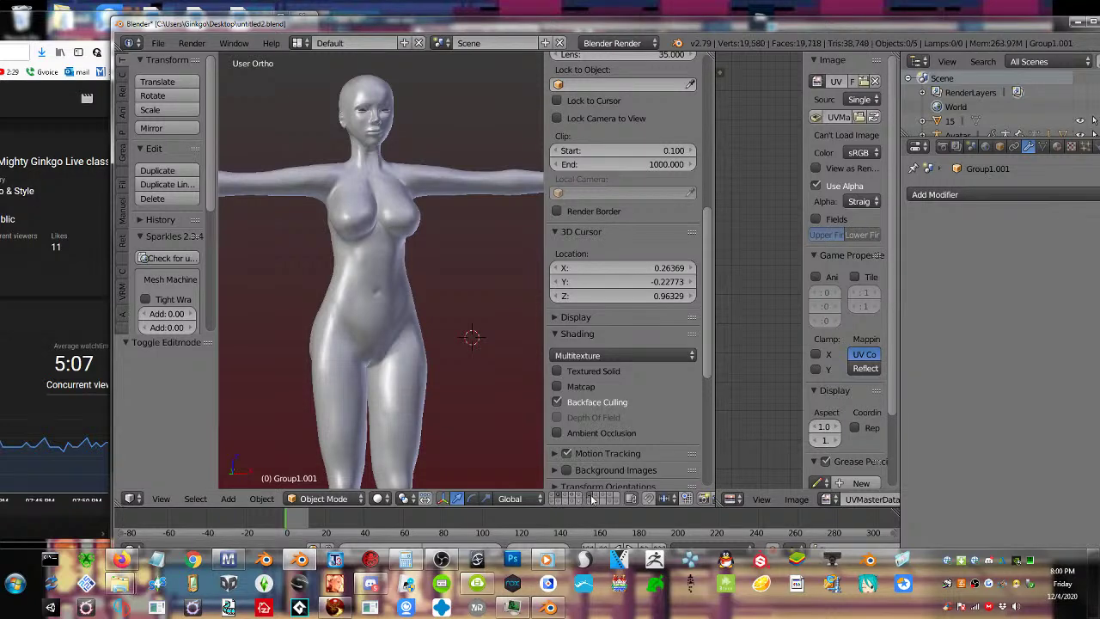
pyautogui.keyDown('shift'); pyautogui.click(597, 499); pyautogui.keyUp('shift')
pyautogui.keyDown('shift'); pyautogui.click(596, 499); pyautogui.keyUp('shift')
pyautogui.keyDown('shift'); pyautogui.click(598, 500); pyautogui.keyUp('shift')
pyautogui.keyDown('shift'); pyautogui.click(598, 499); pyautogui.keyUp('shift')
pyautogui.keyDown('shift'); pyautogui.click(598, 499); pyautogui.keyUp('shift')
pyautogui.keyDown('shift'); pyautogui.click(580, 498); pyautogui.keyUp('shift')
pyautogui.keyDown('shift'); pyautogui.click(580, 498); pyautogui.keyUp('shift')
pyautogui.keyDown('shift'); pyautogui.click(593, 498); pyautogui.keyUp('shift')
pyautogui.keyDown('shift'); pyautogui.click(589, 500); pyautogui.keyUp('shift')
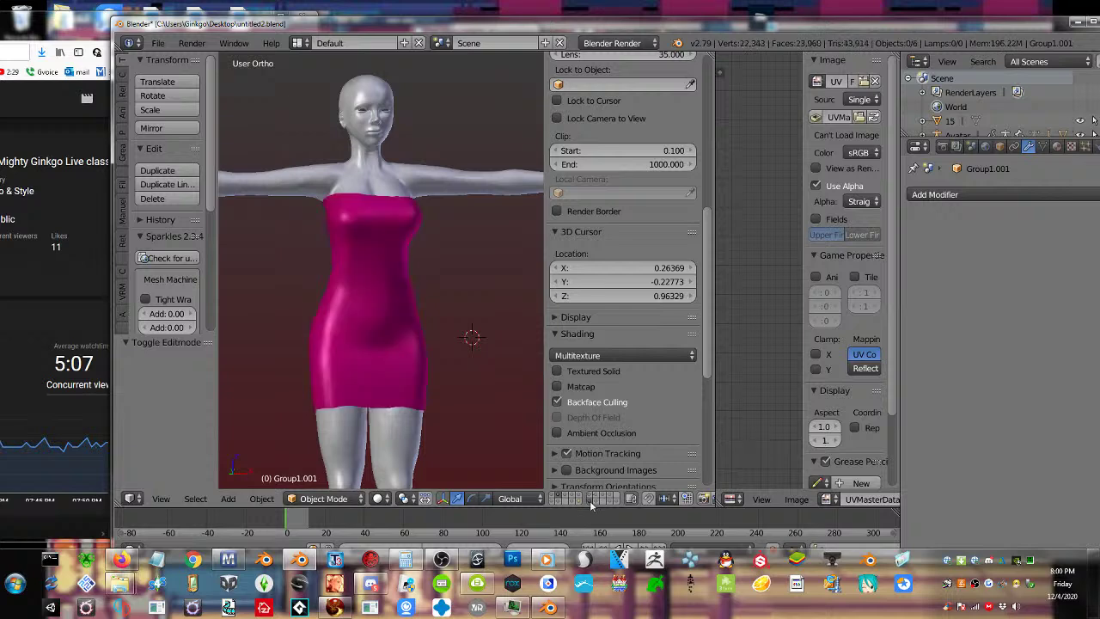
# Select the pink decimated dress and examine its topology and triangle count in Edit Mode
pyautogui.rightClick(374, 306)
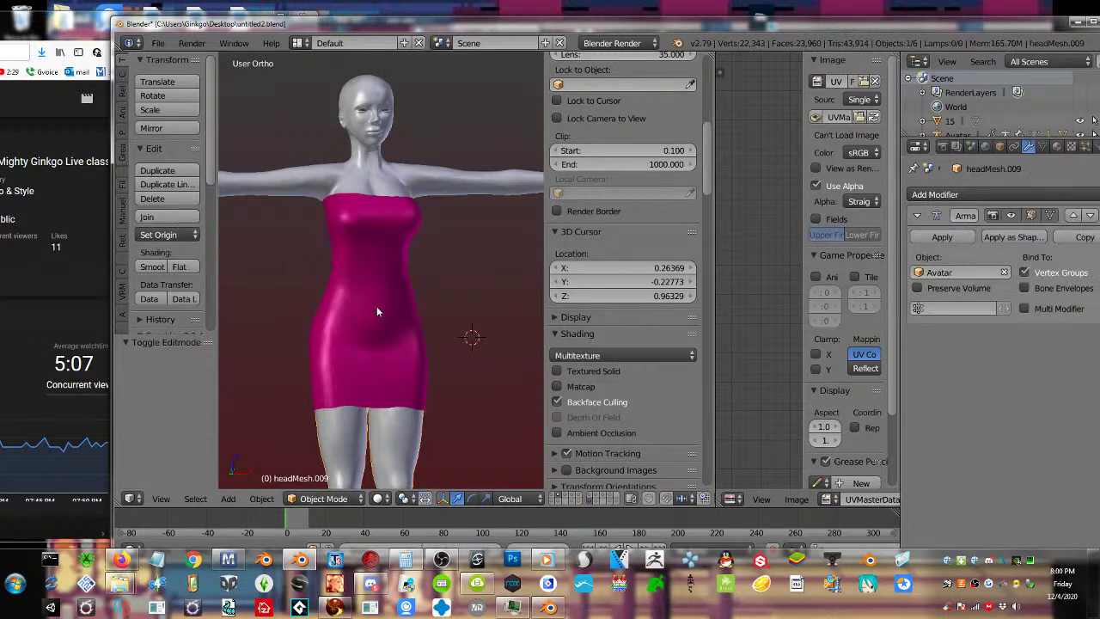
pyautogui.press('Tab')
pyautogui.press('Tab')
pyautogui.rightClick(403, 277)
pyautogui.press('Tab')
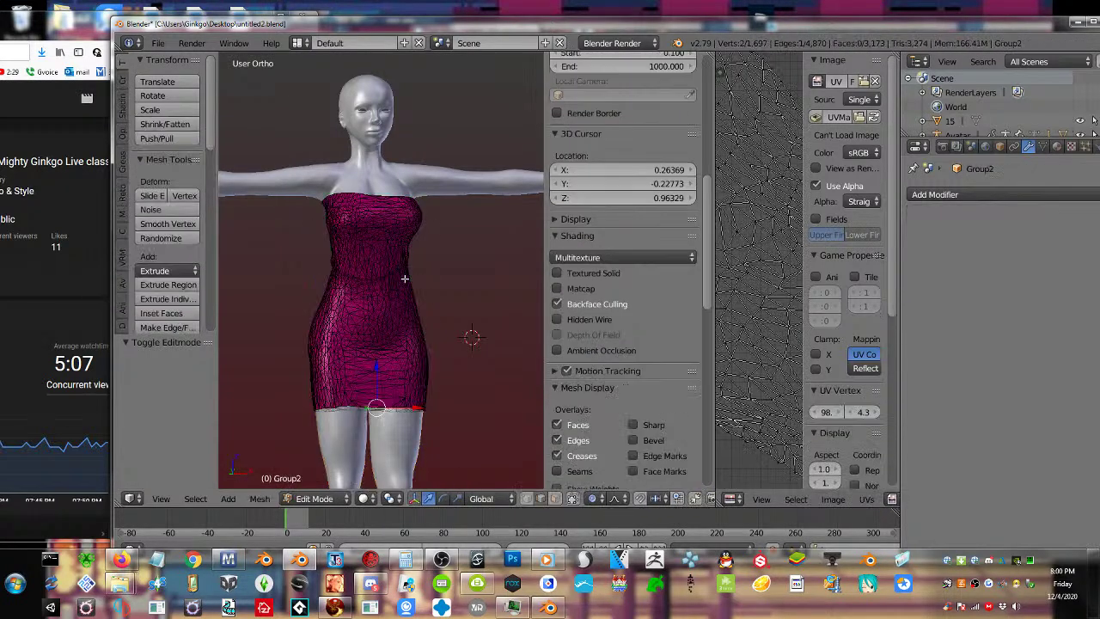
pyautogui.press('Tab')
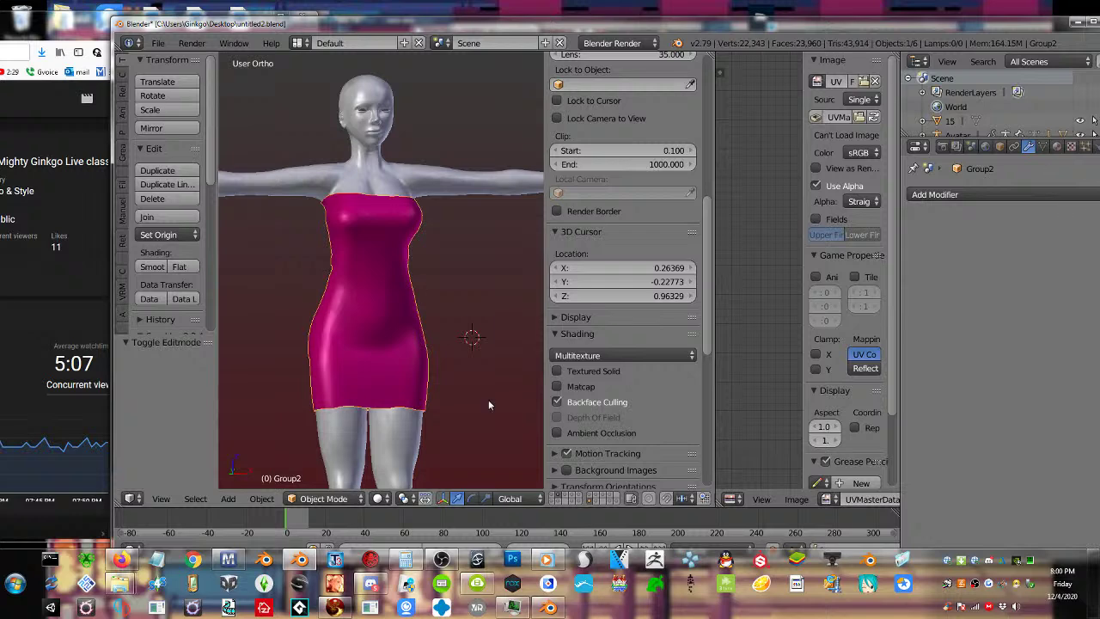
# Isolate the remeshed dress's layer and examine its quad topology and triangle count in Edit Mode
pyautogui.click(592, 502)
pyautogui.click(580, 502)
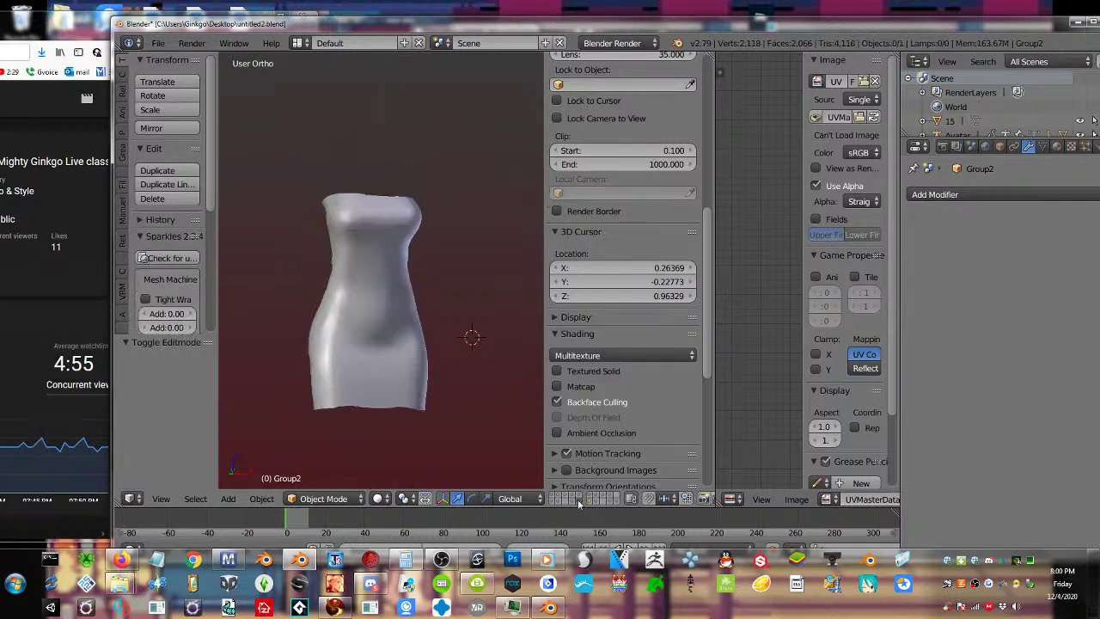
pyautogui.rightClick(343, 283)
pyautogui.press('Tab')
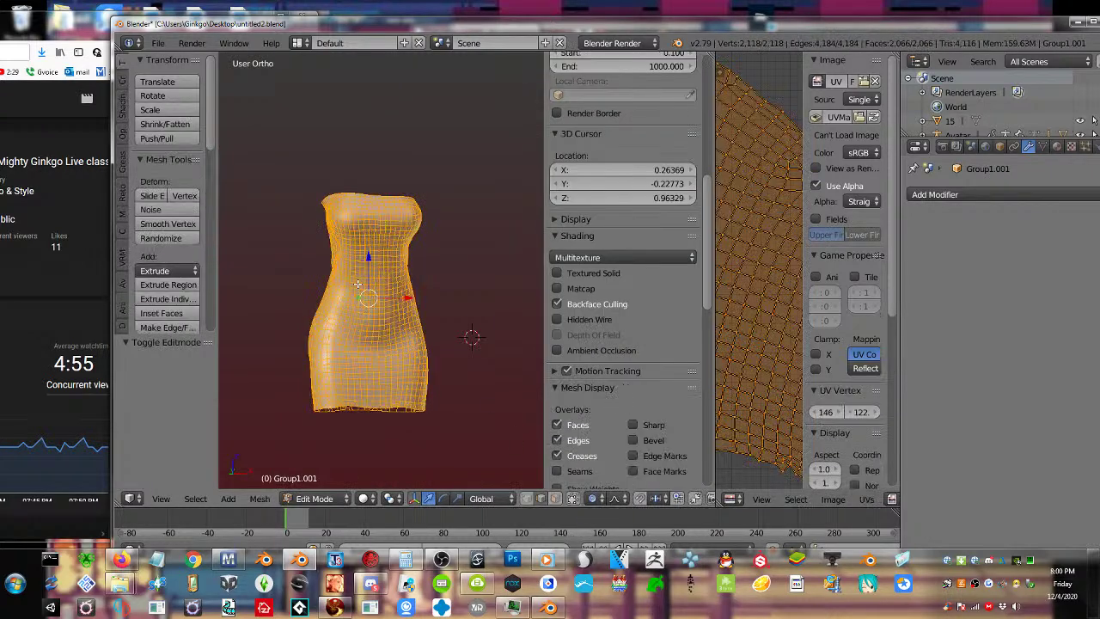
pyautogui.press('Tab')
# Isolate the original high-poly dress's layer and examine its dense mesh in Edit Mode
pyautogui.click(570, 501)
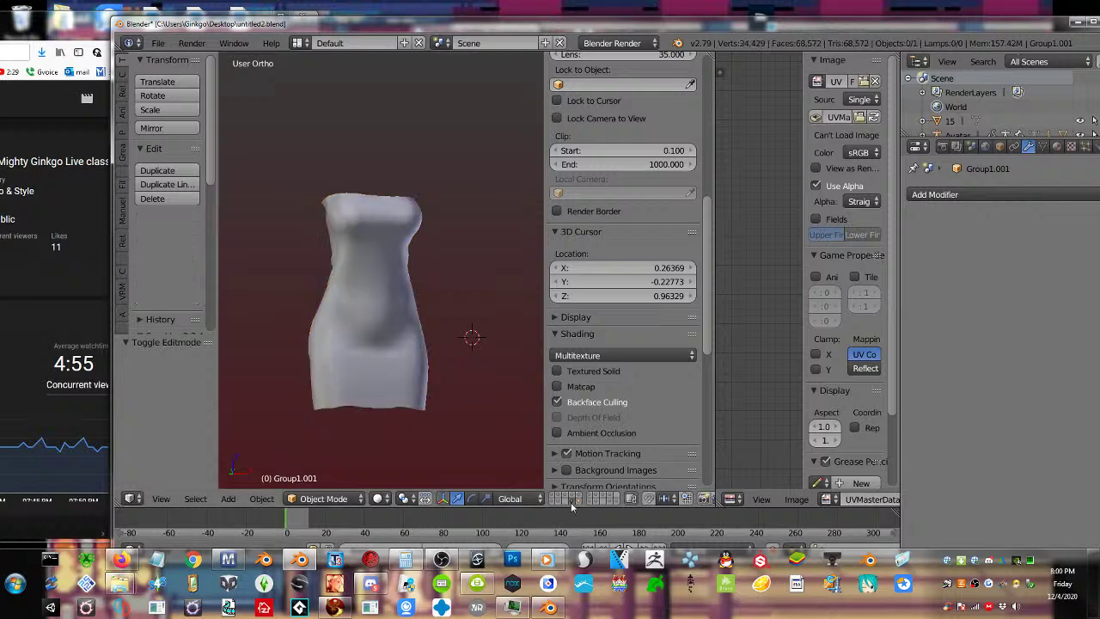
pyautogui.rightClick(352, 302)
pyautogui.press('Tab')
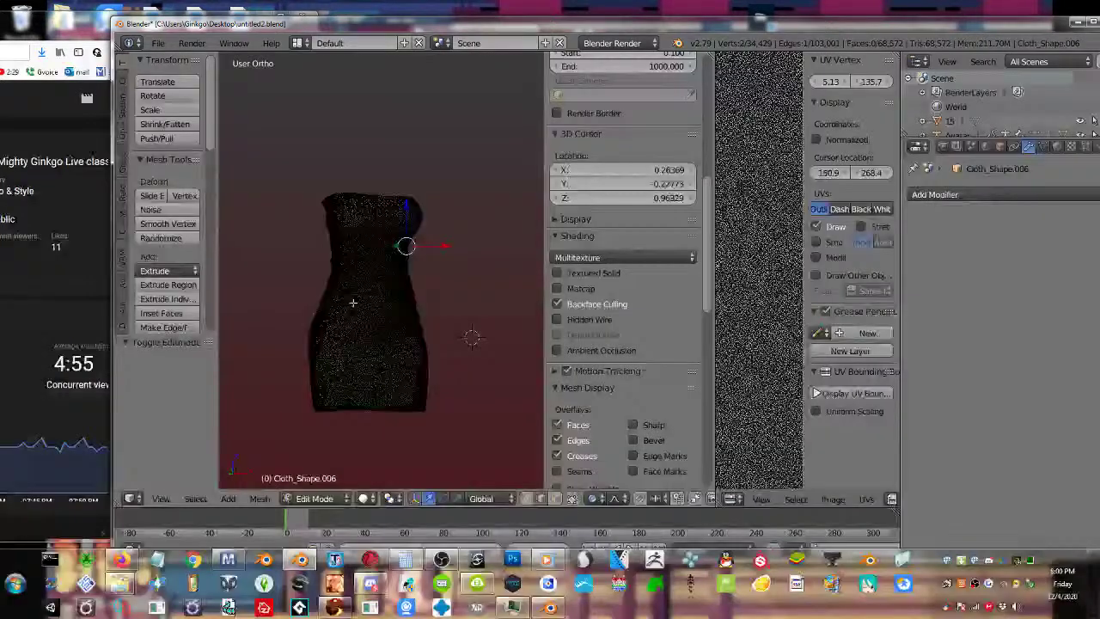
pyautogui.press('Tab')
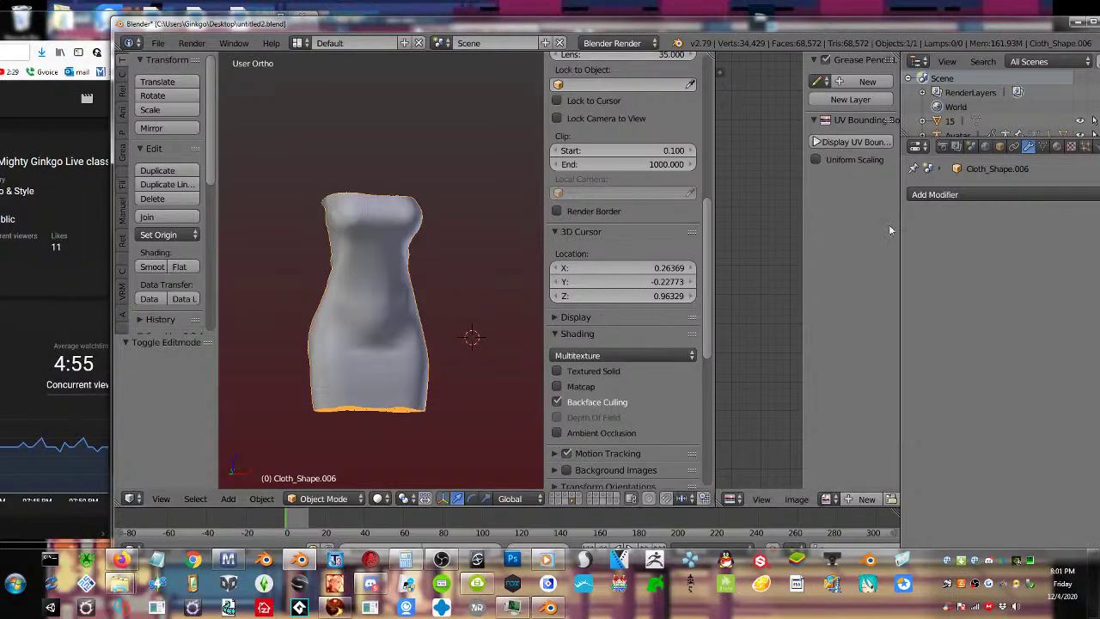
# Set the original high-poly dress's material diffuse colour to blue and deselect the dress
pyautogui.click(1056, 146)
pyautogui.click(951, 451)
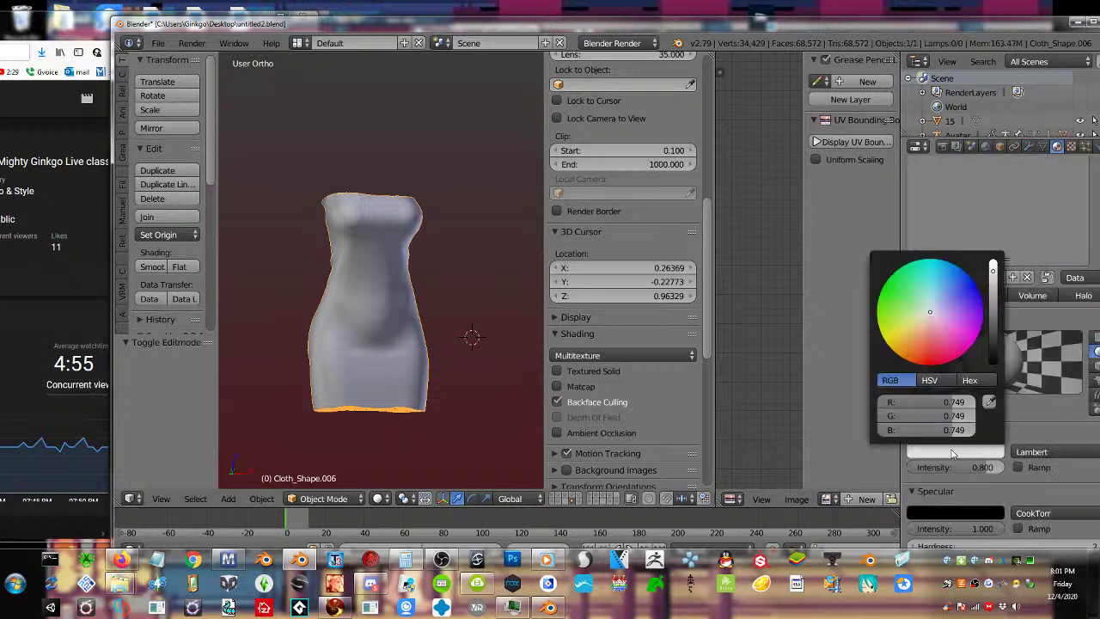
pyautogui.click(971, 280)
pyautogui.press('Tab')
pyautogui.press('Tab')
pyautogui.press('a')
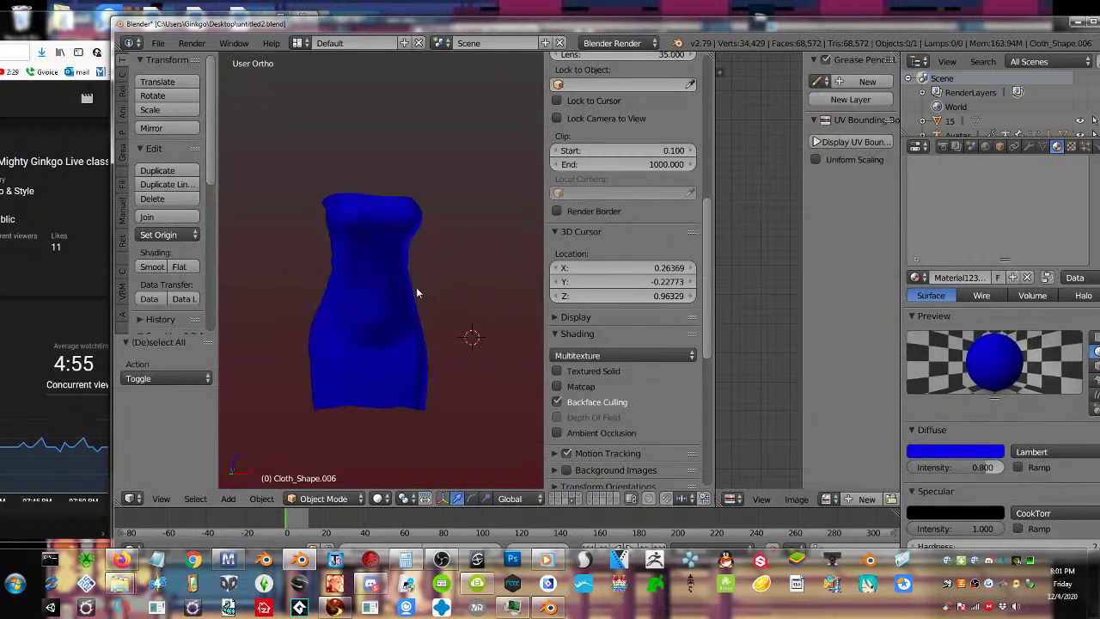
# Switch back from the blue dress to the remeshed dress's layer, select it and check its wireframe
pyautogui.moveTo(417, 288); pyautogui.dragTo(533, 289, button='middle')
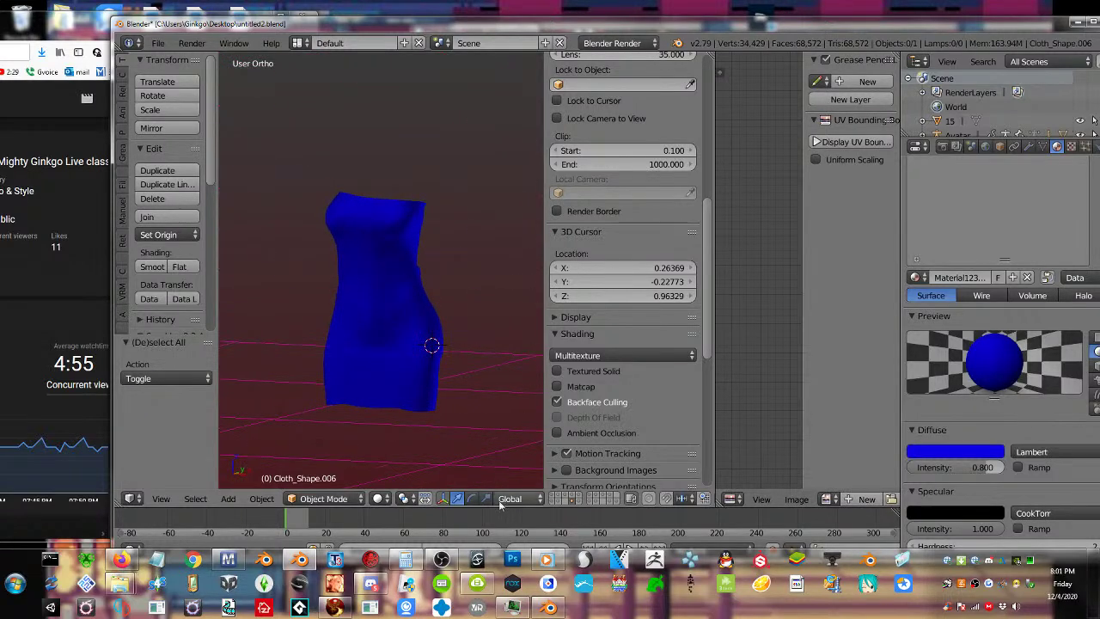
pyautogui.keyDown('shift'); pyautogui.click(578, 499); pyautogui.keyUp('shift')
pyautogui.click(578, 499)
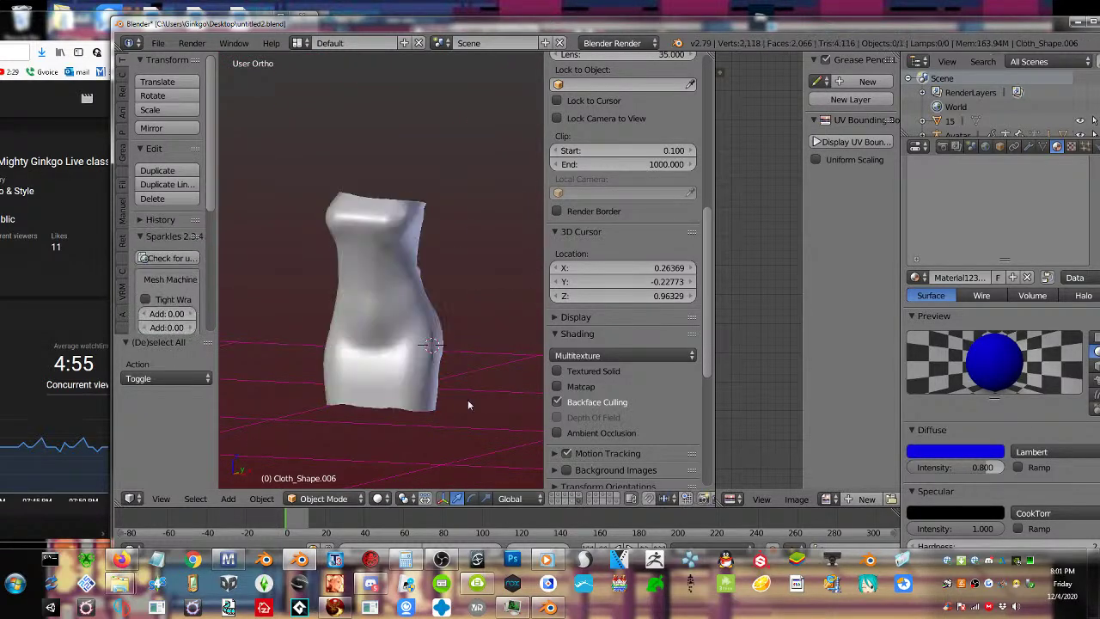
pyautogui.rightClick(442, 350)
pyautogui.press('Tab')
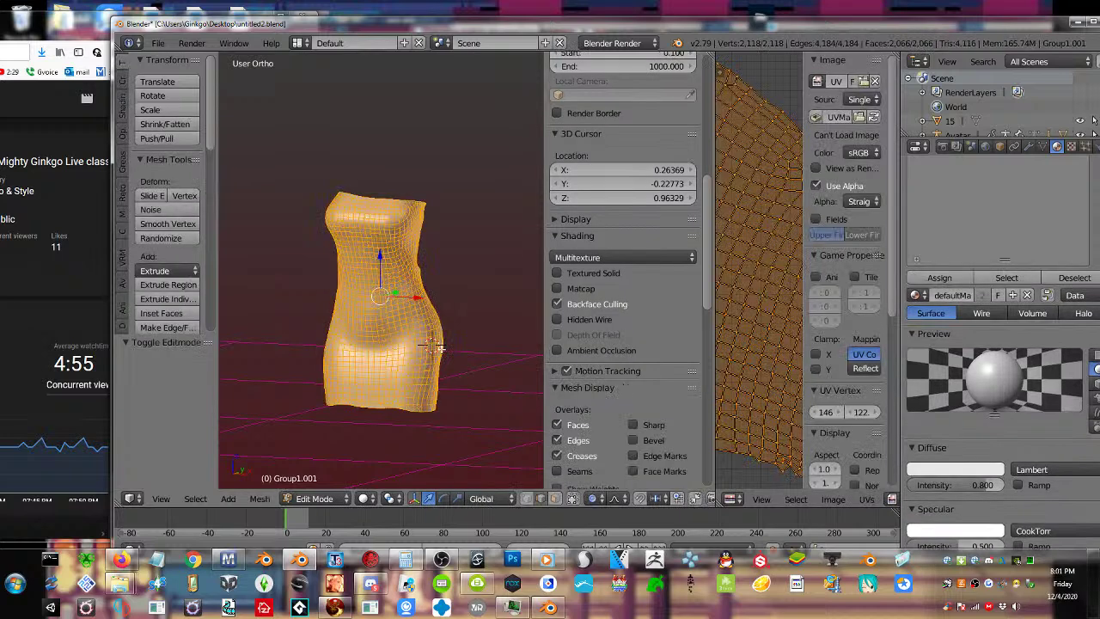
pyautogui.press('Tab')
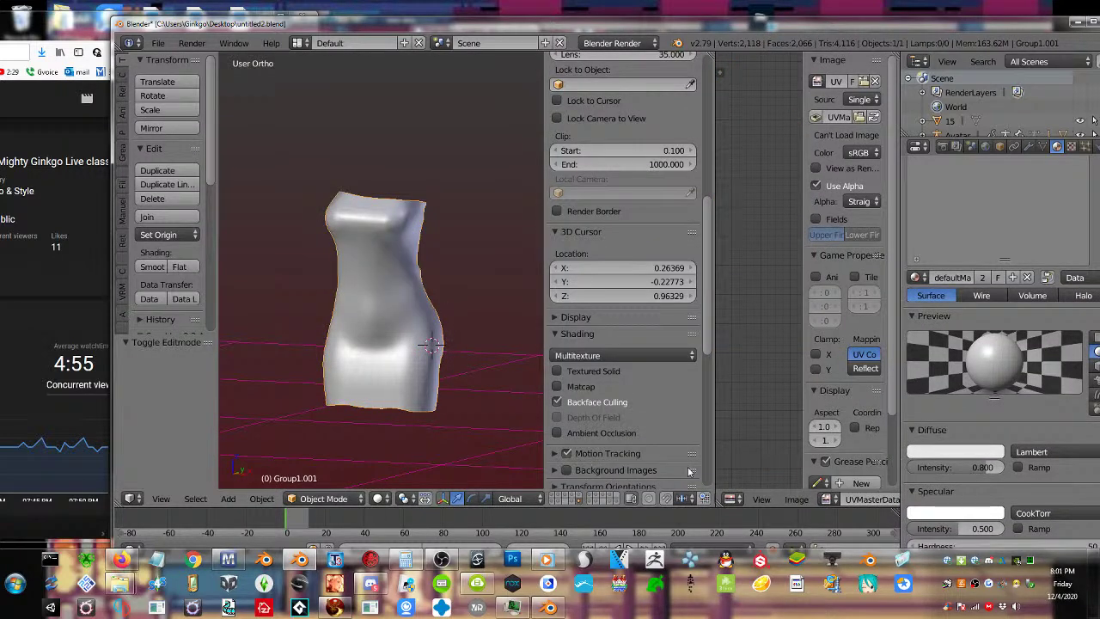
# Set the remeshed dress's material diffuse colour to magenta and deselect the dress to view it from behind
pyautogui.click(1028, 147)
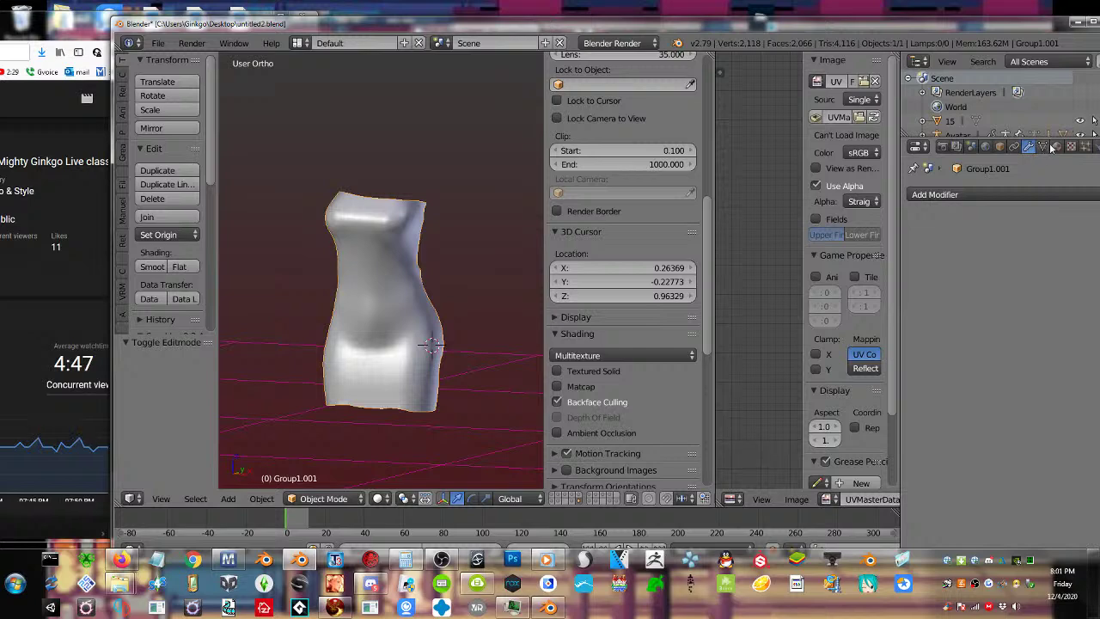
pyautogui.click(1056, 147)
pyautogui.click(956, 453)
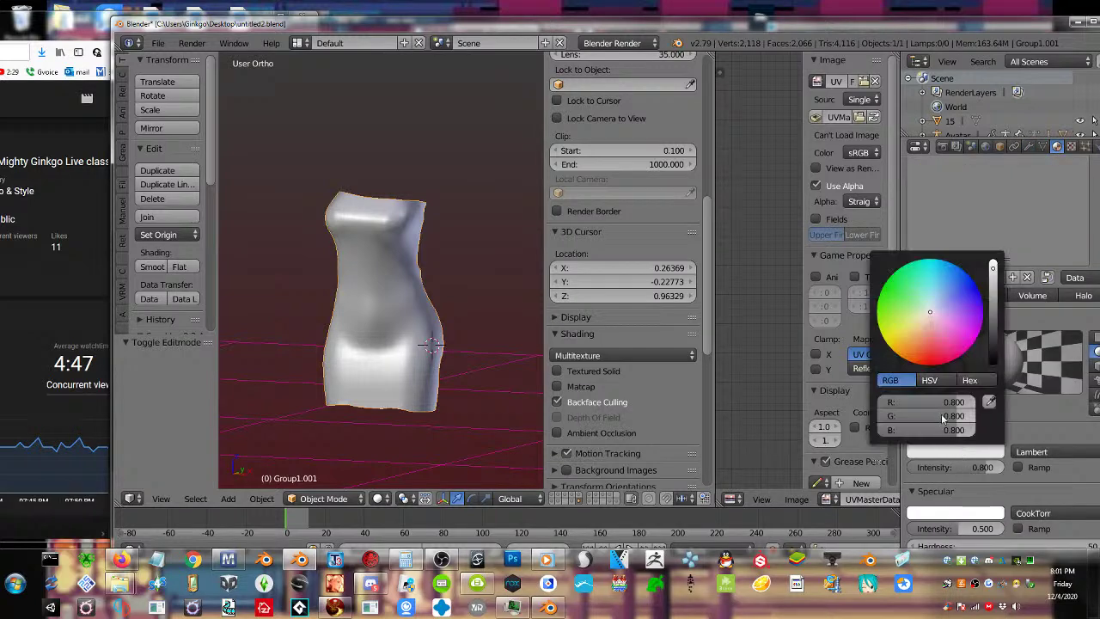
pyautogui.moveTo(958, 326)
pyautogui.mouseDown()
pyautogui.moveTo(959, 314)
pyautogui.moveTo(958, 333)
pyautogui.mouseUp()
pyautogui.press('a')
pyautogui.moveTo(478, 341); pyautogui.dragTo(406, 333, button='middle')
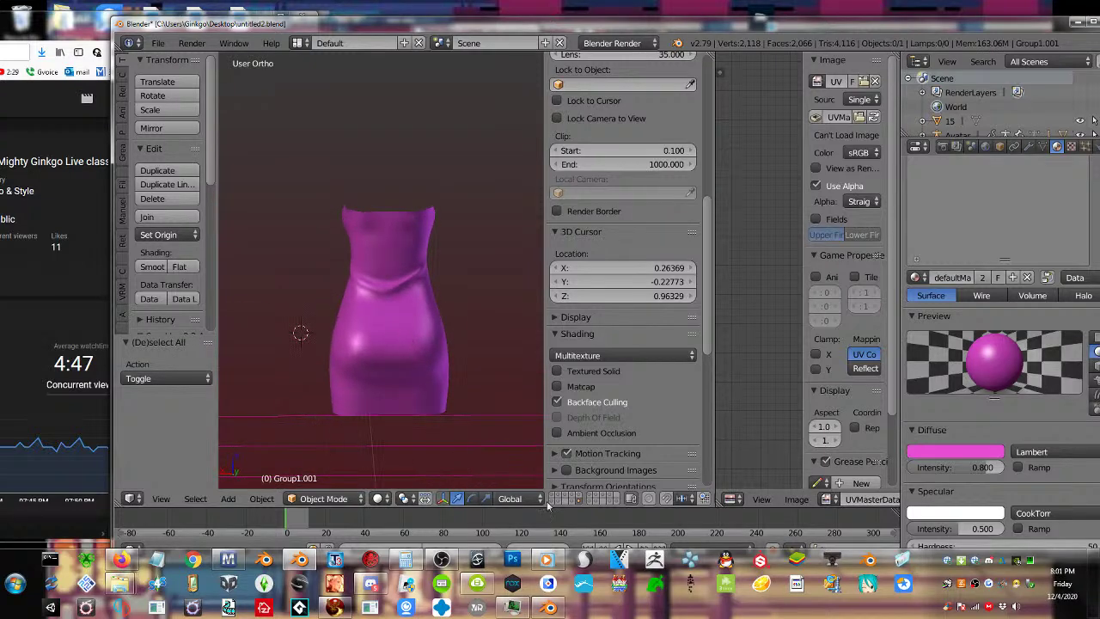
# Switch between the neighbouring dress layers to compare the dresses, and view the magenta remeshed dress from the front
pyautogui.click(573, 503)
pyautogui.click(579, 501)
pyautogui.moveTo(401, 395); pyautogui.dragTo(256, 326, button='middle')
# Arrange the Blender and browser windows side by side so the live chat can be read beside the dress
pyautogui.moveTo(291, 27); pyautogui.dragTo(567, 52)
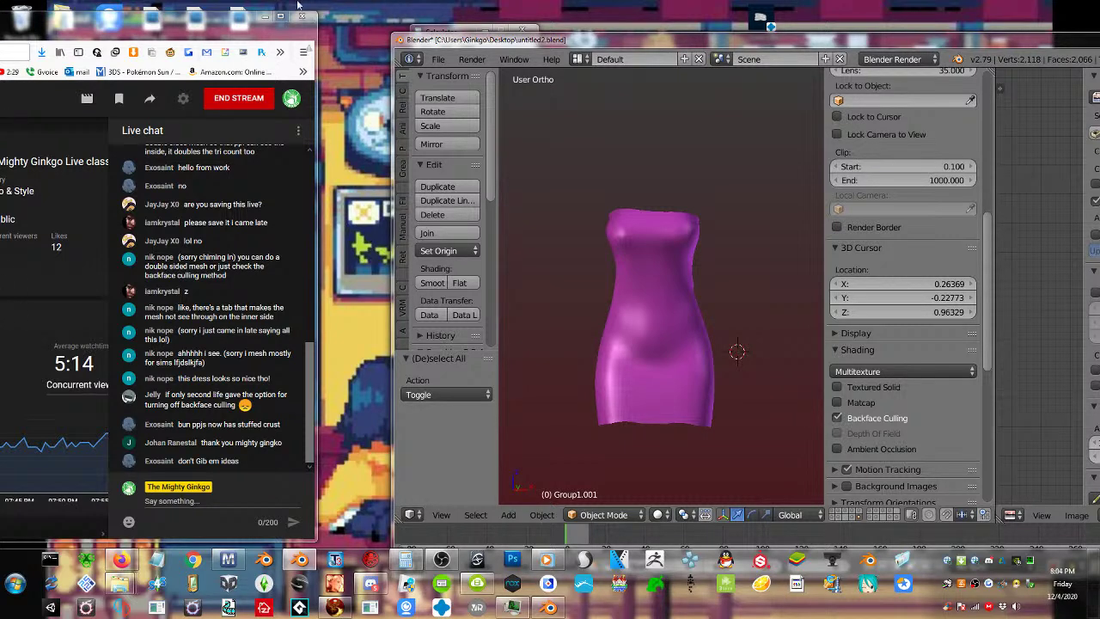
pyautogui.moveTo(255, 25); pyautogui.dragTo(522, 30)
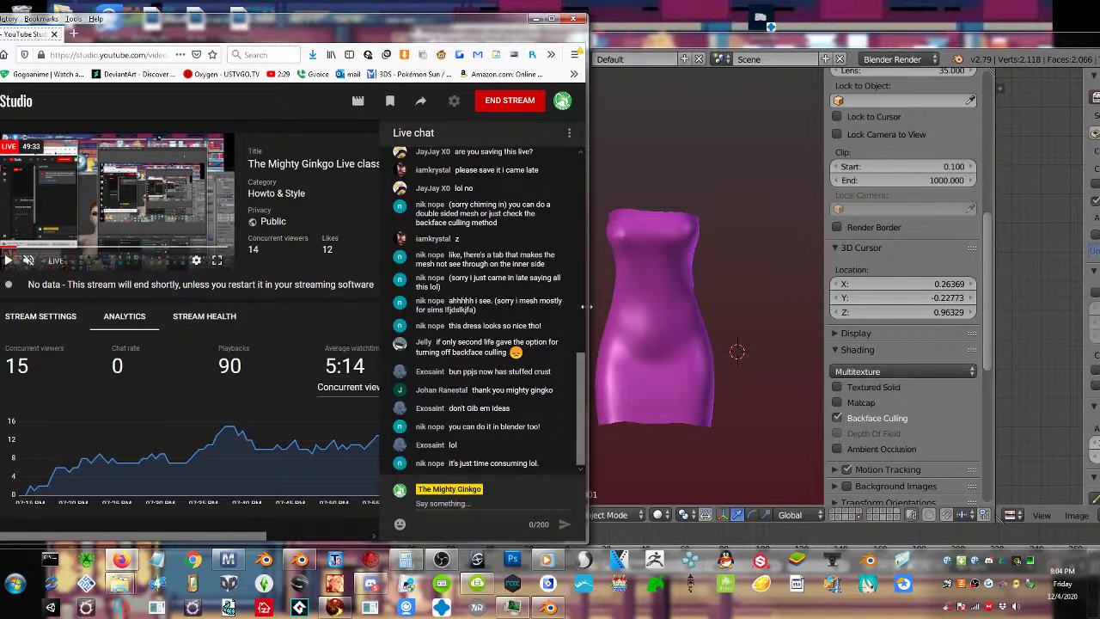
pyautogui.moveTo(586, 306); pyautogui.dragTo(571, 307)
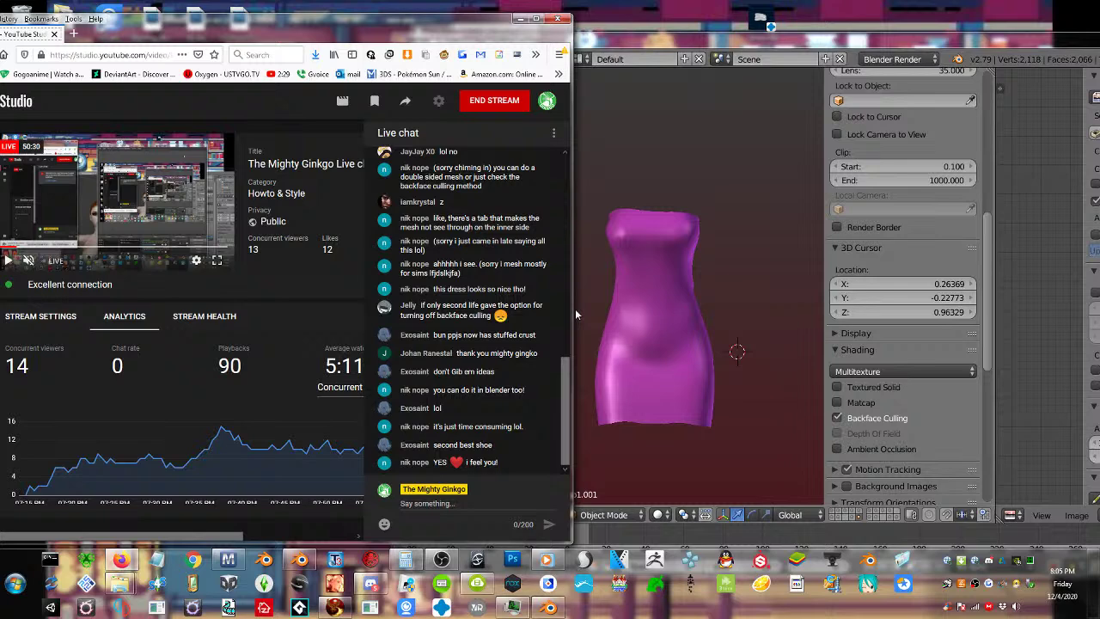
# Open the remeshed dress in Edit Mode, clear the vertex selection and focus on the uneven topology along its hem
pyautogui.click(772, 413)
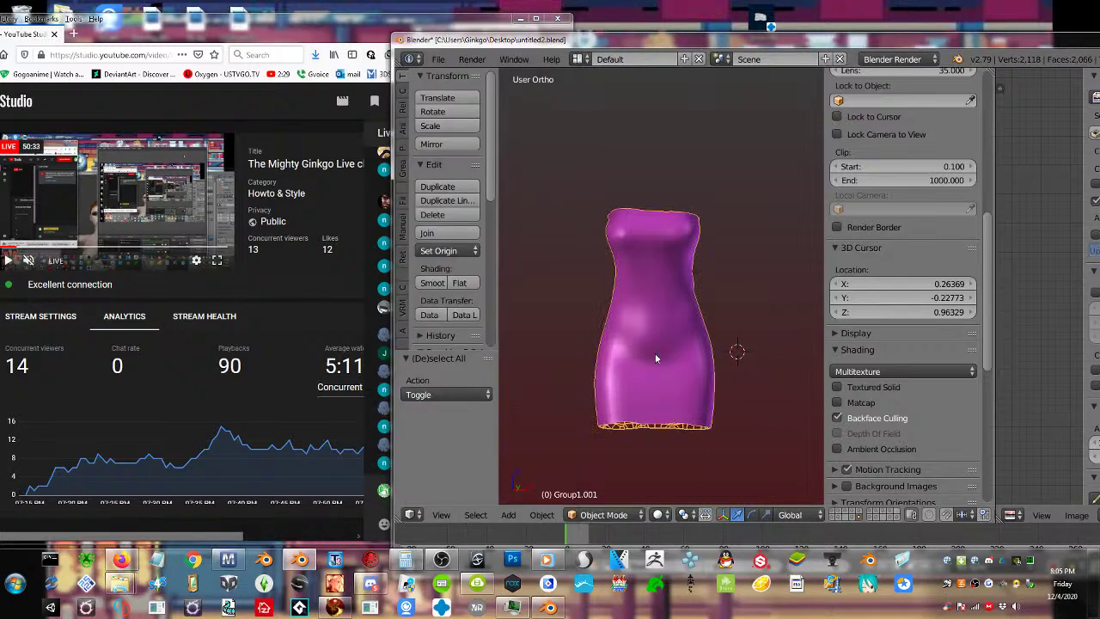
pyautogui.press('a')
pyautogui.scroll(1, 650, 361)
pyautogui.keyDown('shift'); pyautogui.scroll(-4, 658, 393); pyautogui.keyUp('shift')
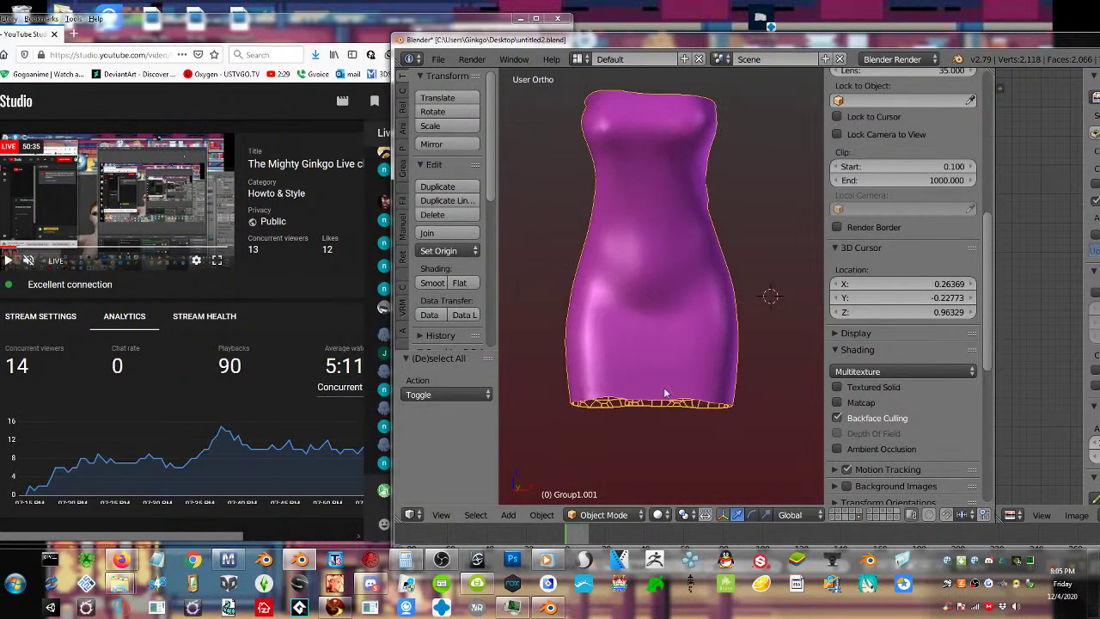
pyautogui.press('Tab')
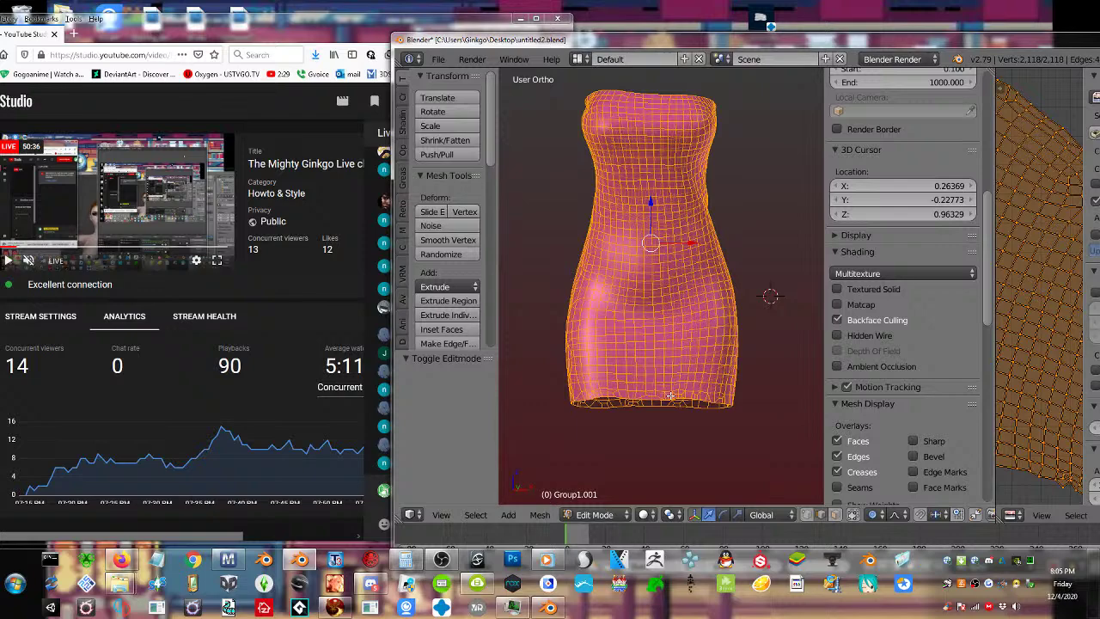
pyautogui.press('a')
pyautogui.scroll(4, 671, 423)
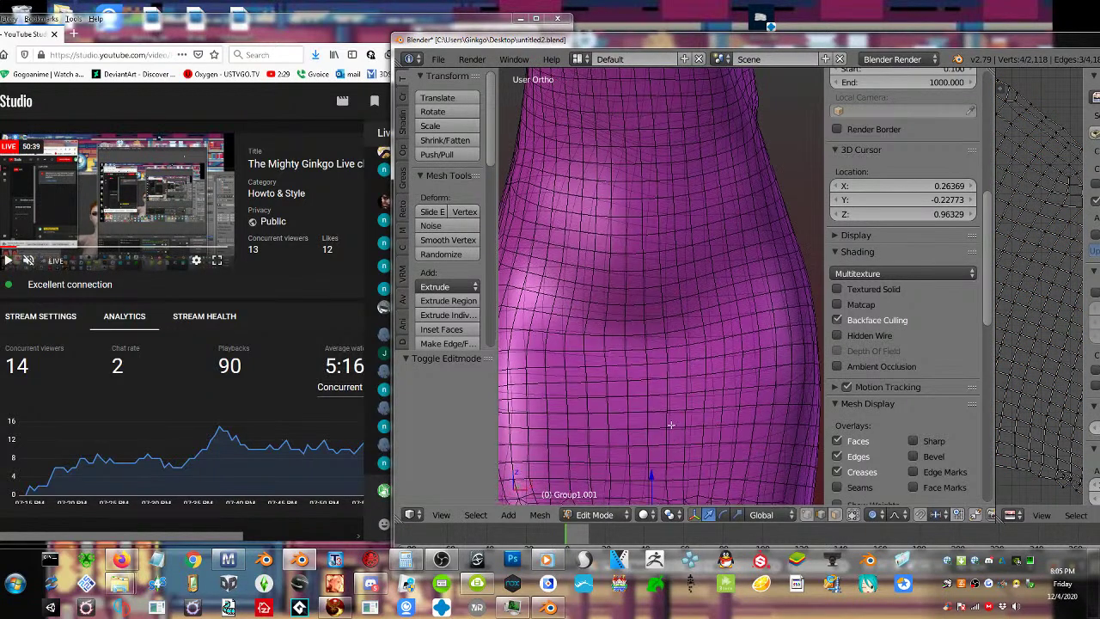
pyautogui.keyDown('shift'); pyautogui.moveTo(671, 424); pyautogui.dragTo(672, 322, button='middle'); pyautogui.keyUp('shift')
pyautogui.click(851, 516)
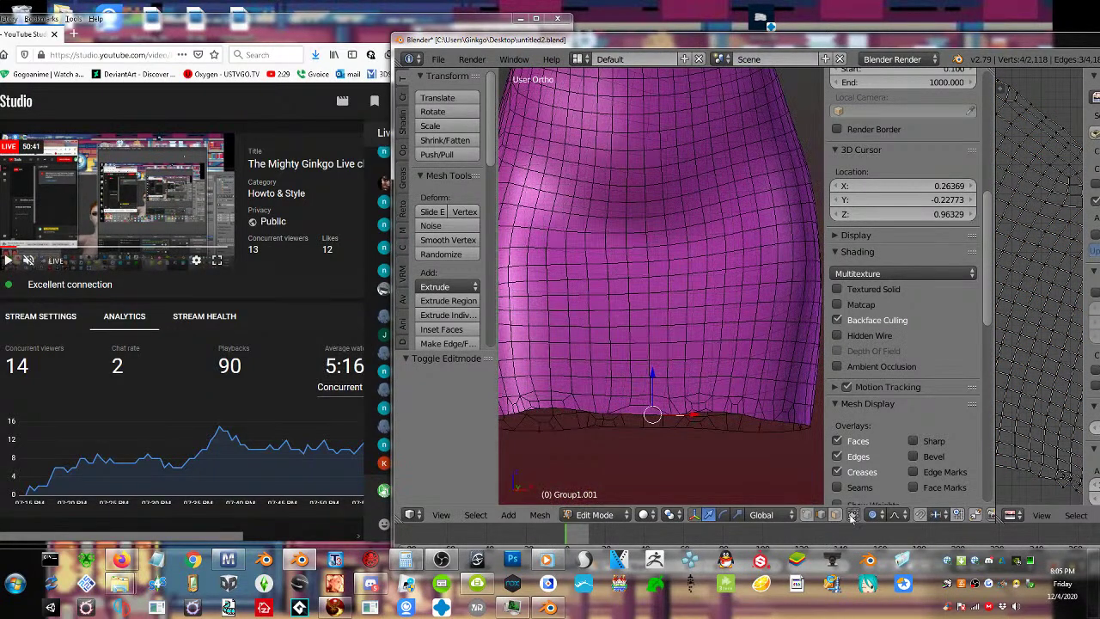
# Try to select edge loops and rings along the dress's uneven hem
pyautogui.keyDown('ctrl'); pyautogui.keyDown('alt'); pyautogui.rightClick(662, 413); pyautogui.keyUp('alt'); pyautogui.keyUp('ctrl')
pyautogui.keyDown('ctrl'); pyautogui.keyDown('alt'); pyautogui.rightClick(676, 413); pyautogui.keyUp('alt'); pyautogui.keyUp('ctrl')
pyautogui.keyDown('ctrl'); pyautogui.keyDown('alt'); pyautogui.rightClick(684, 412); pyautogui.keyUp('alt'); pyautogui.keyUp('ctrl')
pyautogui.keyDown('ctrl'); pyautogui.keyDown('alt'); pyautogui.rightClick(690, 412); pyautogui.keyUp('alt'); pyautogui.keyUp('ctrl')
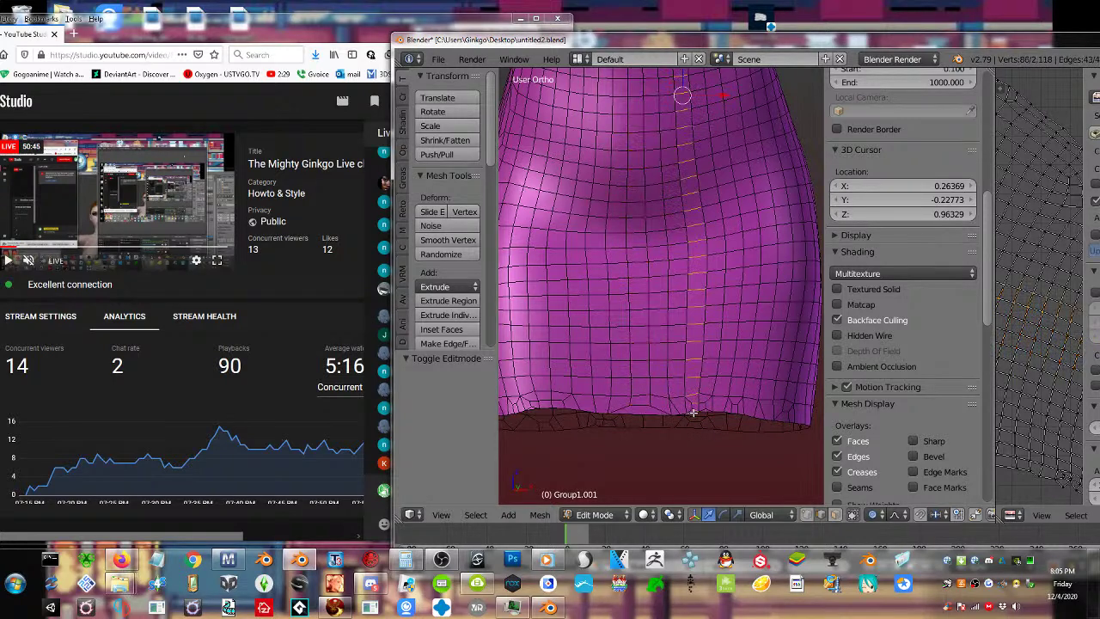
pyautogui.scroll(-2, 693, 414)
pyautogui.press('a')
pyautogui.keyDown('alt'); pyautogui.click(611, 363); pyautogui.keyUp('alt')
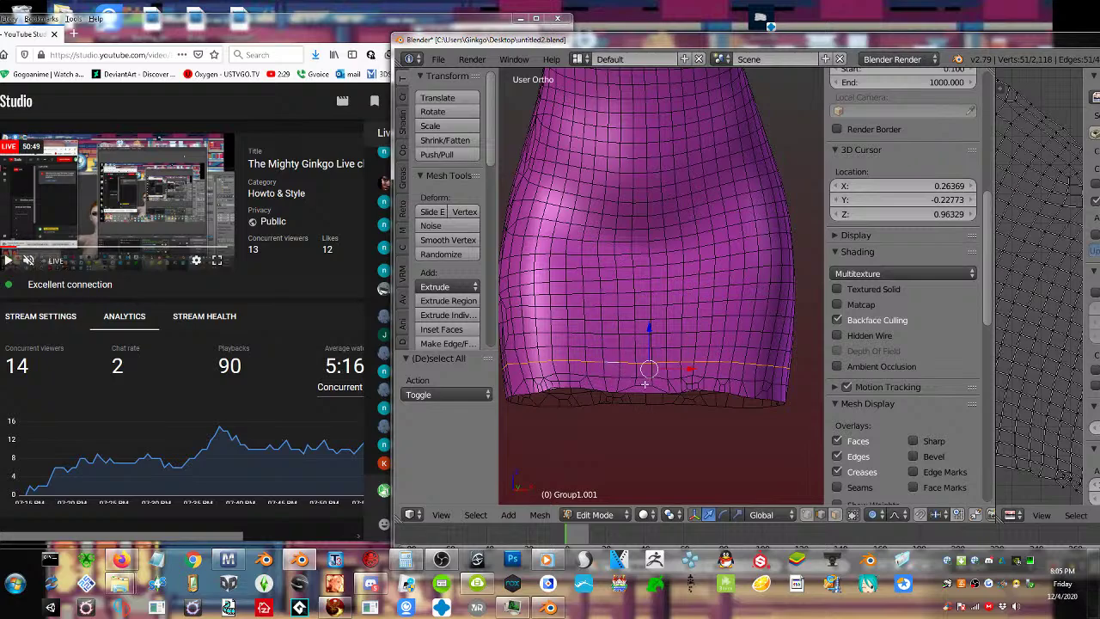
pyautogui.moveTo(563, 385); pyautogui.dragTo(749, 407, button='middle')
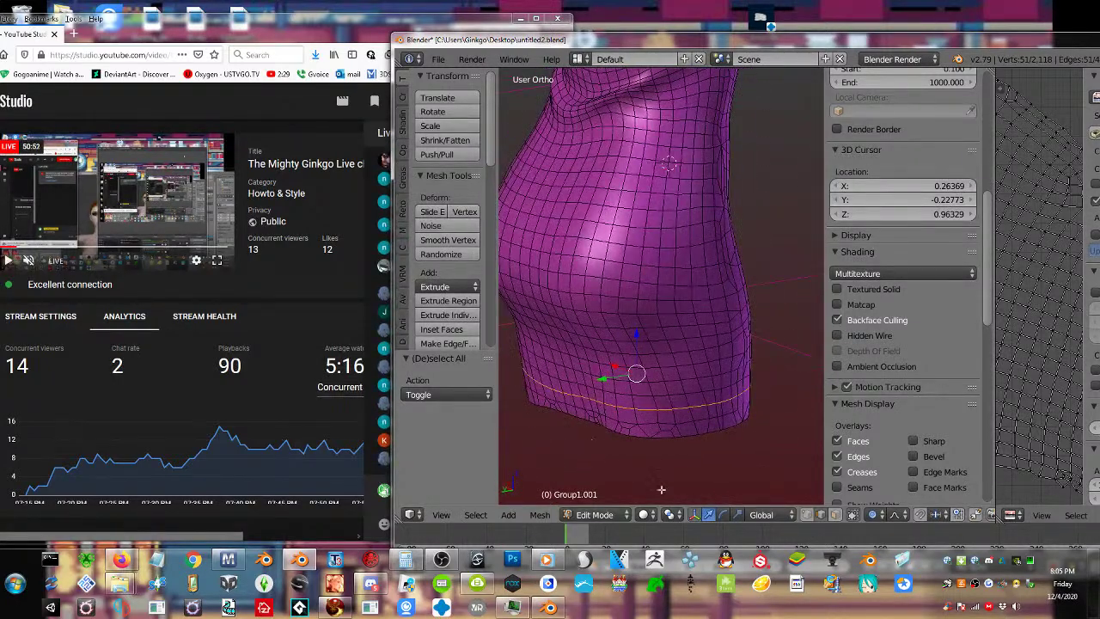
# Circle-select the irregular rows of faces all the way around the dress's hem and delete the faces
pyautogui.click(834, 514)
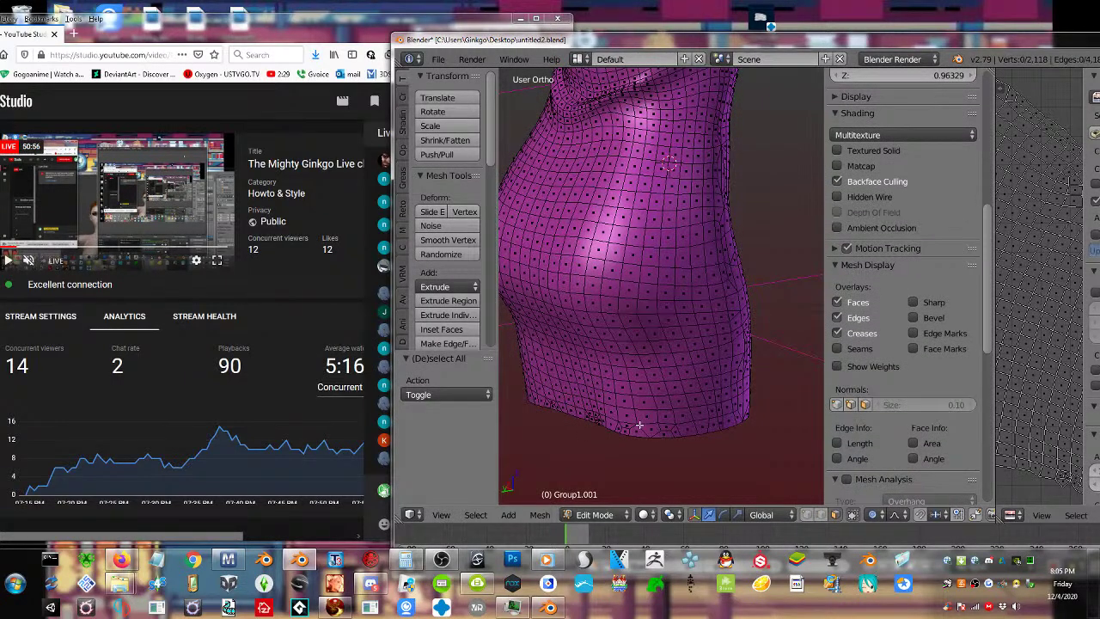
pyautogui.press('c')
pyautogui.moveTo(639, 425)
pyautogui.mouseDown()
pyautogui.moveTo(735, 422)
pyautogui.moveTo(590, 434)
pyautogui.moveTo(586, 421)
pyautogui.moveTo(520, 397)
pyautogui.mouseUp()
pyautogui.rightClick(520, 397)
pyautogui.moveTo(521, 397); pyautogui.dragTo(657, 409, button='middle')
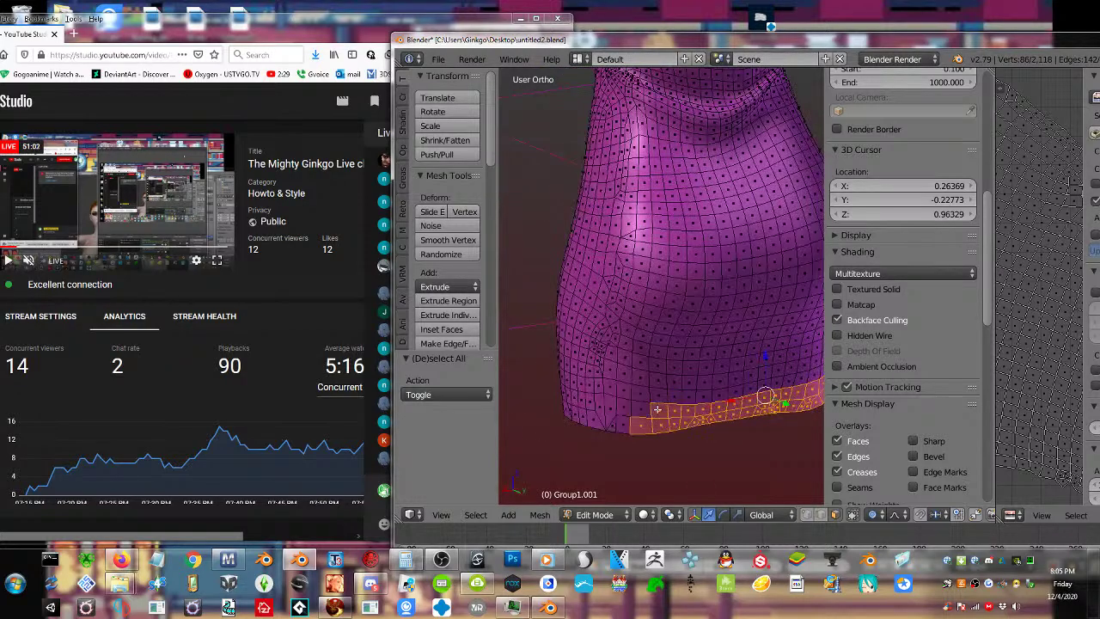
pyautogui.press('c')
pyautogui.moveTo(649, 410); pyautogui.dragTo(545, 410)
pyautogui.rightClick(545, 410)
pyautogui.moveTo(565, 404); pyautogui.dragTo(751, 396, button='middle')
pyautogui.press('c')
pyautogui.moveTo(751, 396); pyautogui.dragTo(540, 365)
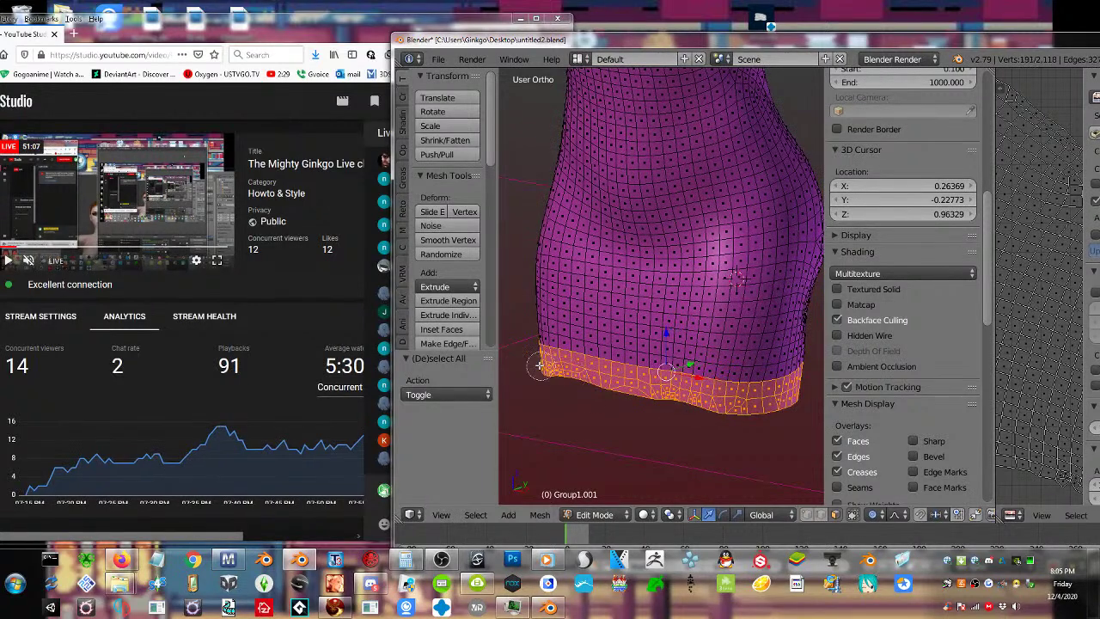
pyautogui.moveTo(525, 364); pyautogui.dragTo(616, 372, button='middle')
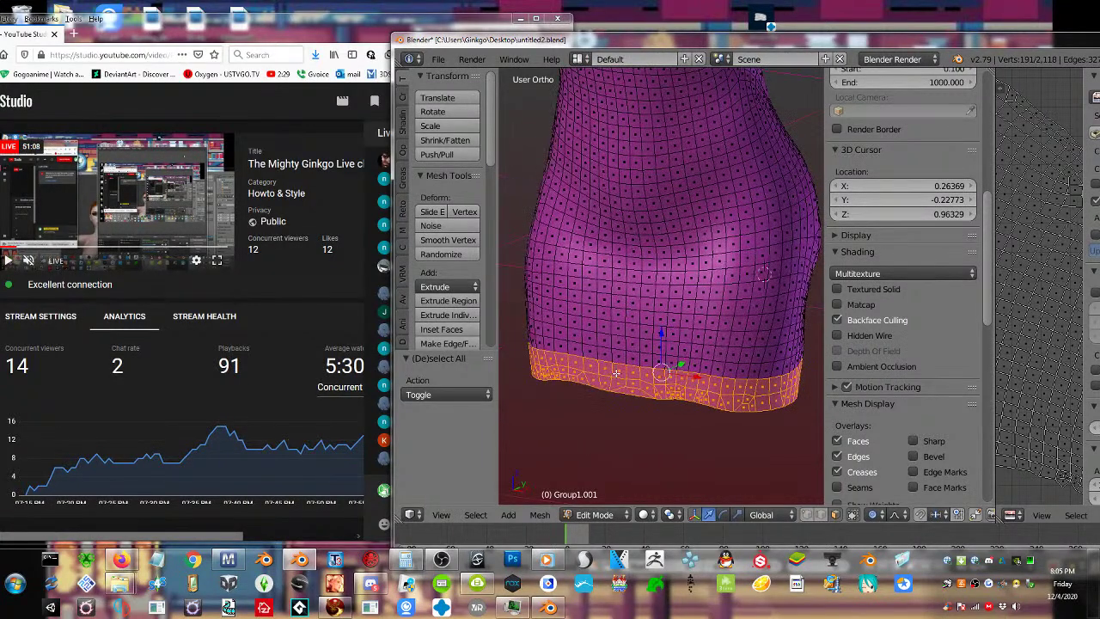
pyautogui.press('x')
pyautogui.click(567, 421)
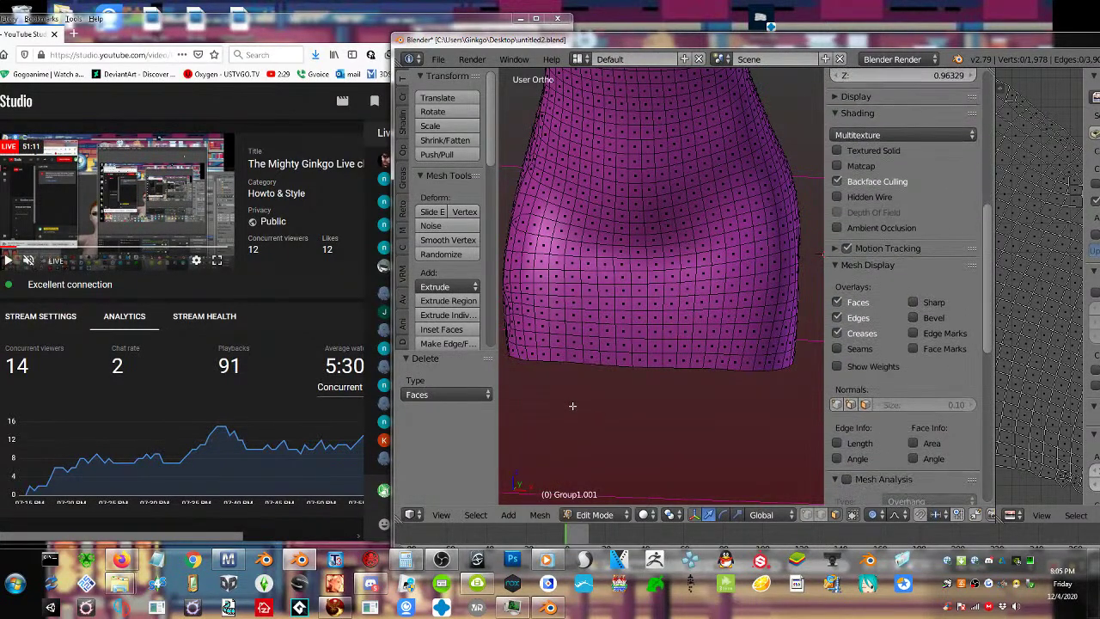
# Select the dress's open bottom edge loop and extrude it about 0.02 downward along Z
pyautogui.click(822, 515)
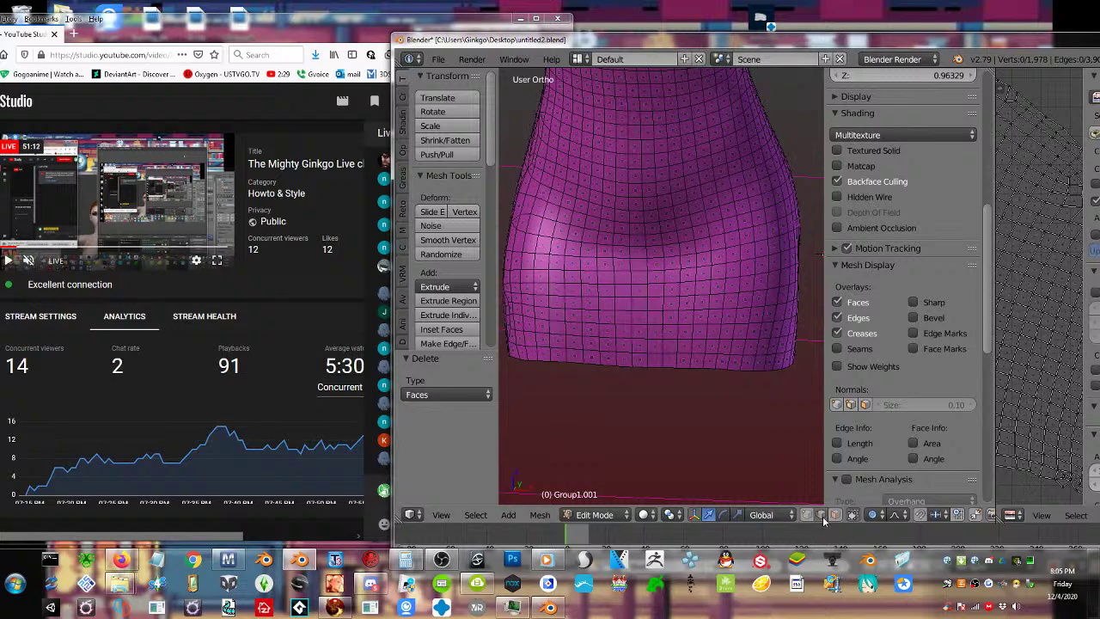
pyautogui.keyDown('alt'); pyautogui.rightClick(711, 373); pyautogui.keyUp('alt')
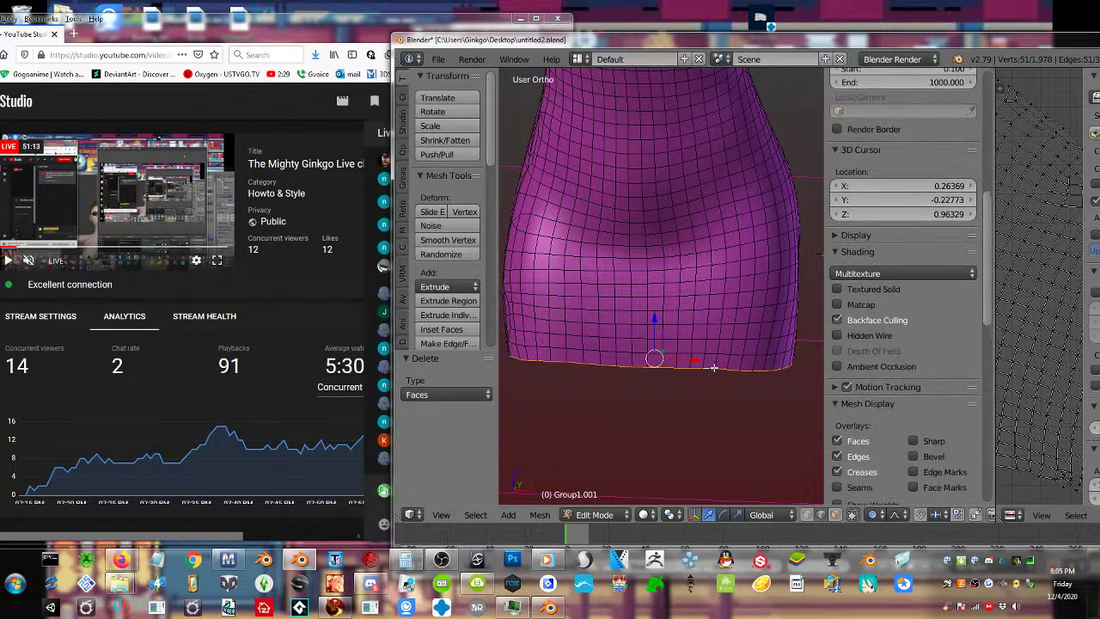
pyautogui.press('e')
pyautogui.rightClick(740, 430)
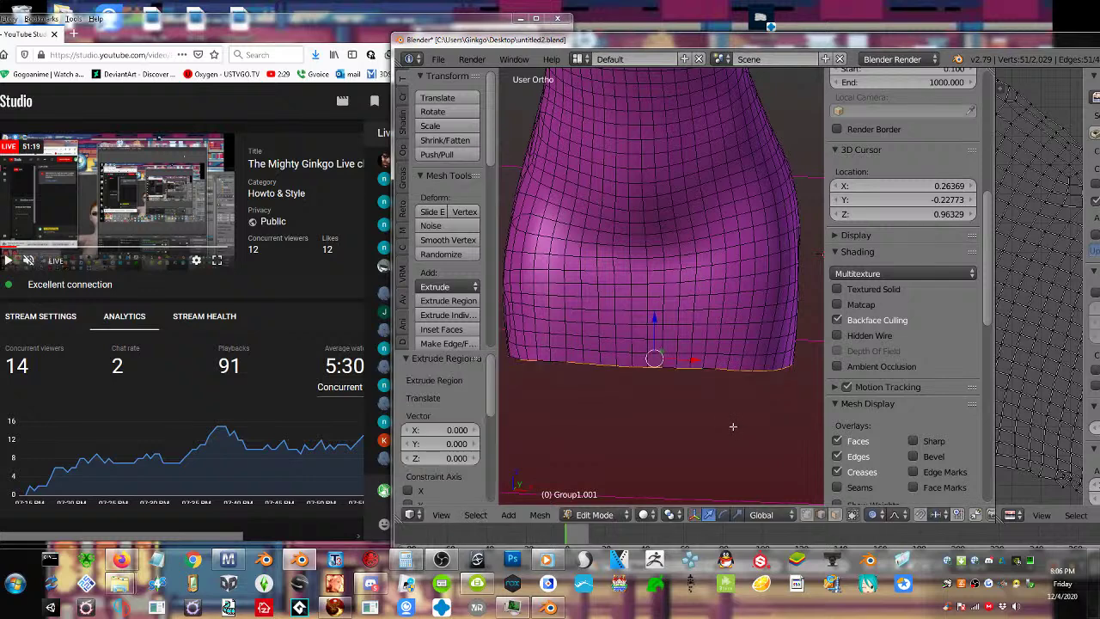
pyautogui.press('e')
pyautogui.rightClick(729, 452)
pyautogui.hotkey('ctrl', 'z')
pyautogui.press('g')
pyautogui.press('z')
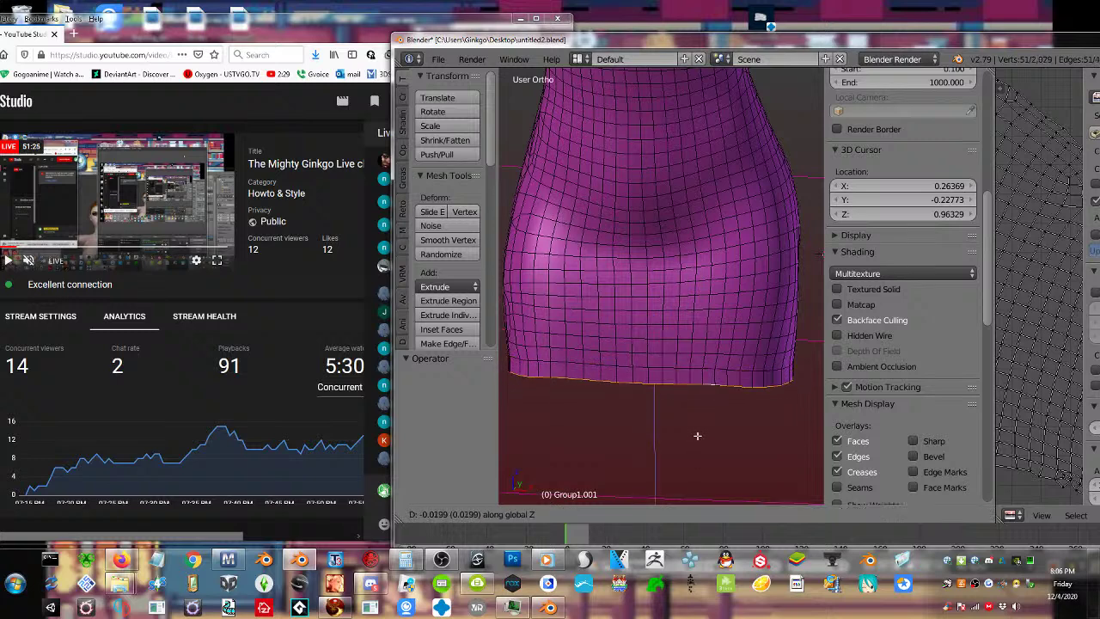
pyautogui.click(697, 436)
# Extrude the bottom edge loop downward along Z twice more, by about 0.03 and about 0.032
pyautogui.press('e')
pyautogui.press('z')
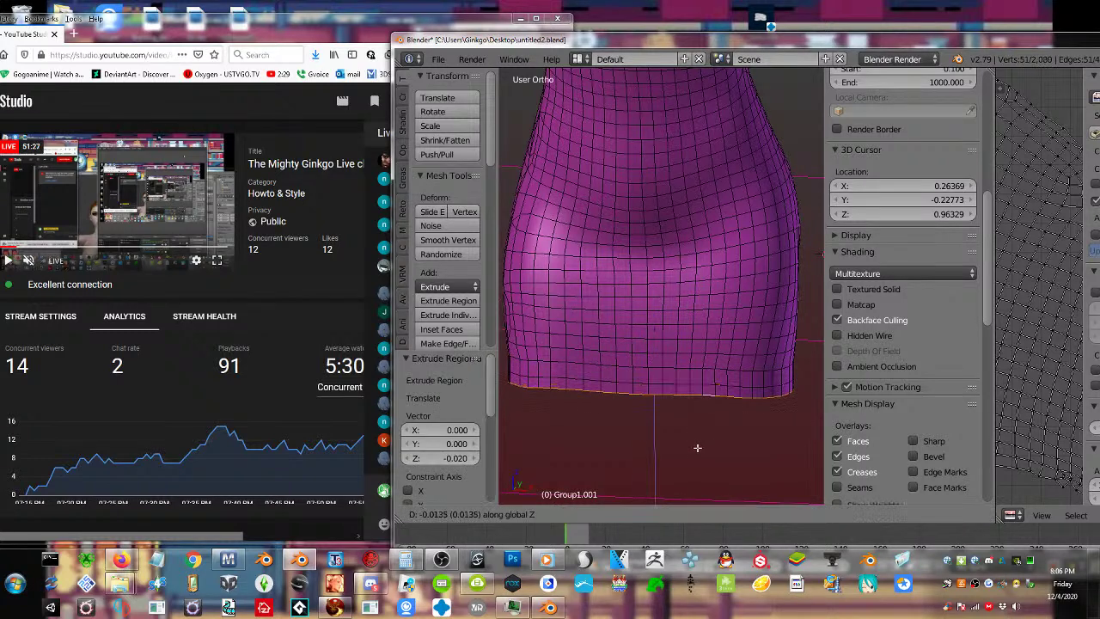
pyautogui.click(697, 459)
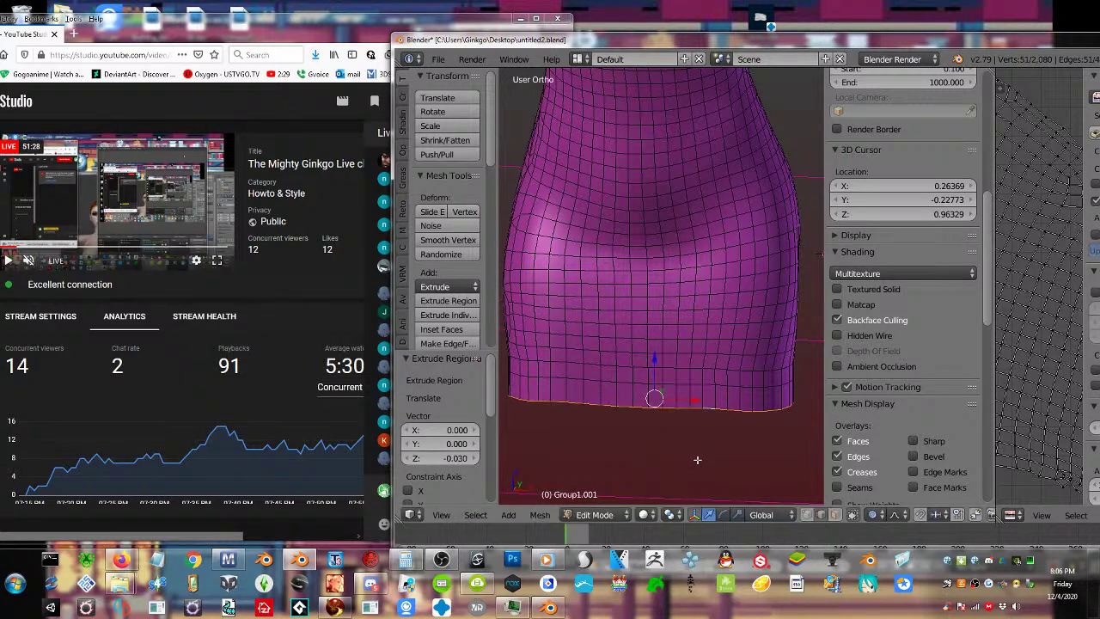
pyautogui.press('e')
pyautogui.press('z')
pyautogui.click(693, 390)
pyautogui.scroll(-4, 690, 391)
pyautogui.moveTo(687, 391); pyautogui.dragTo(695, 391, button='middle')
pyautogui.scroll(3, 693, 391)
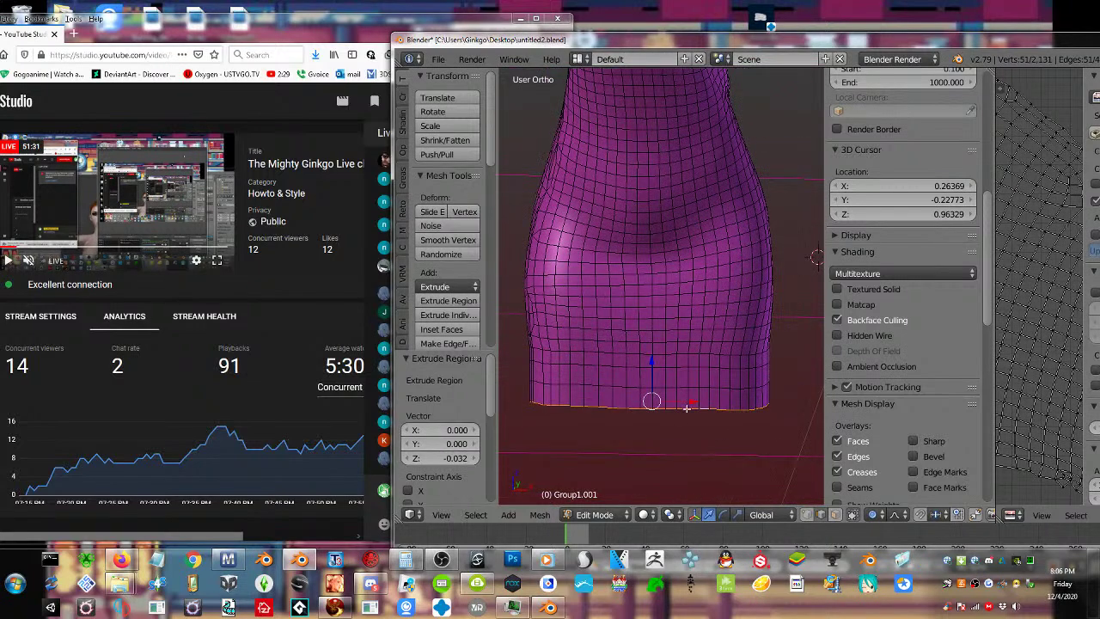
pyautogui.scroll(1, 686, 409)
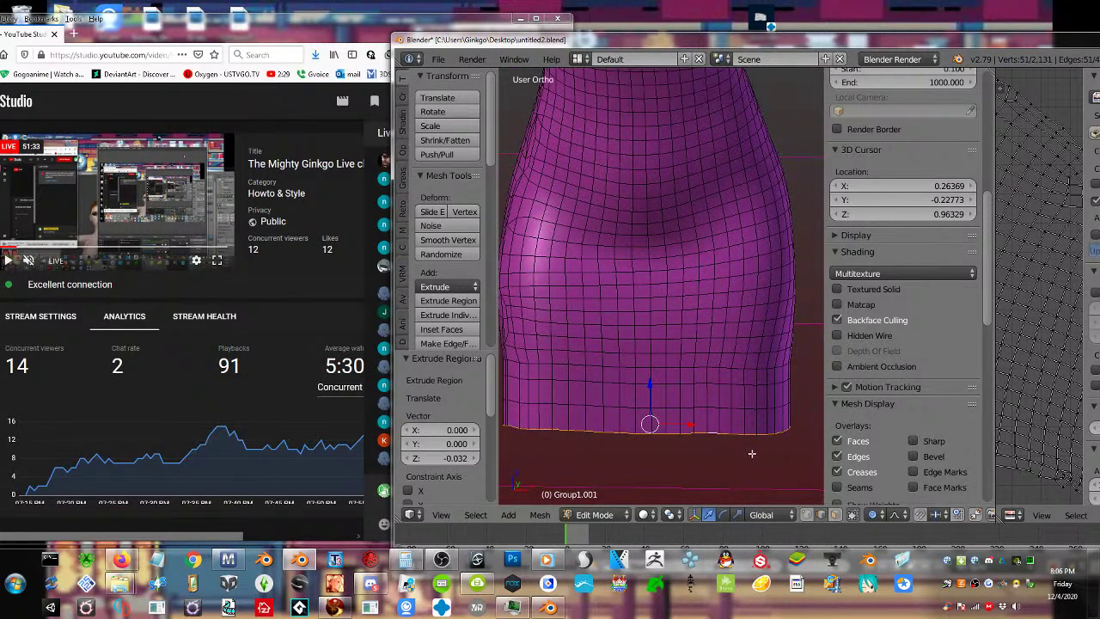
# Extrude the bottom edge loop inward at a scale of about 0.712 and raise it about 0.049 along Z
pyautogui.press('e')
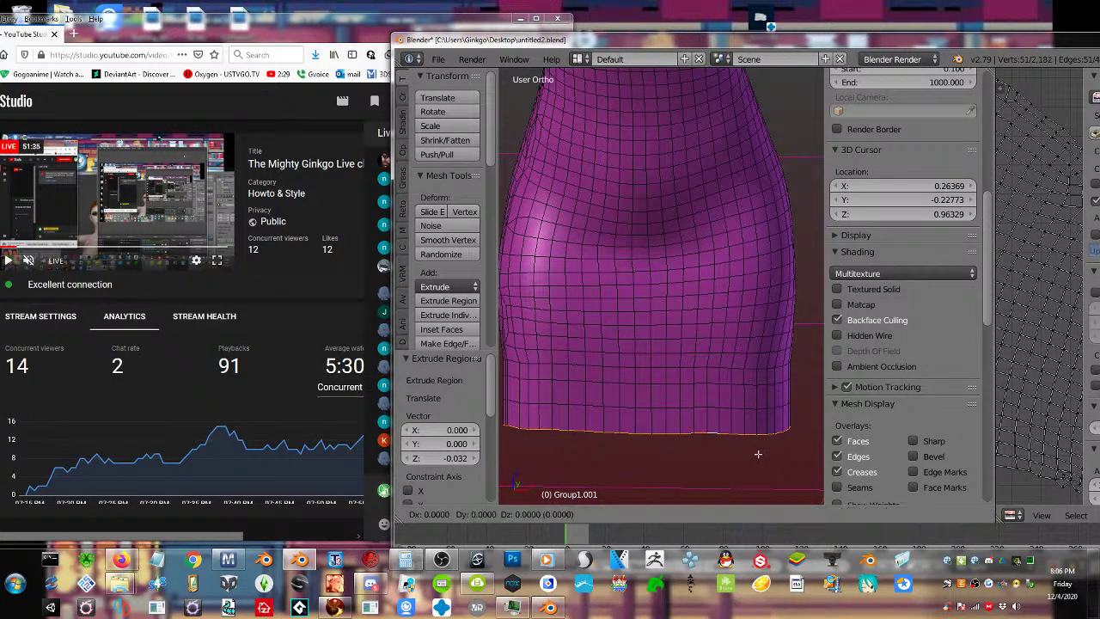
pyautogui.press('s')
pyautogui.click(727, 450)
pyautogui.moveTo(727, 449); pyautogui.dragTo(668, 426, button='middle')
pyautogui.press('g')
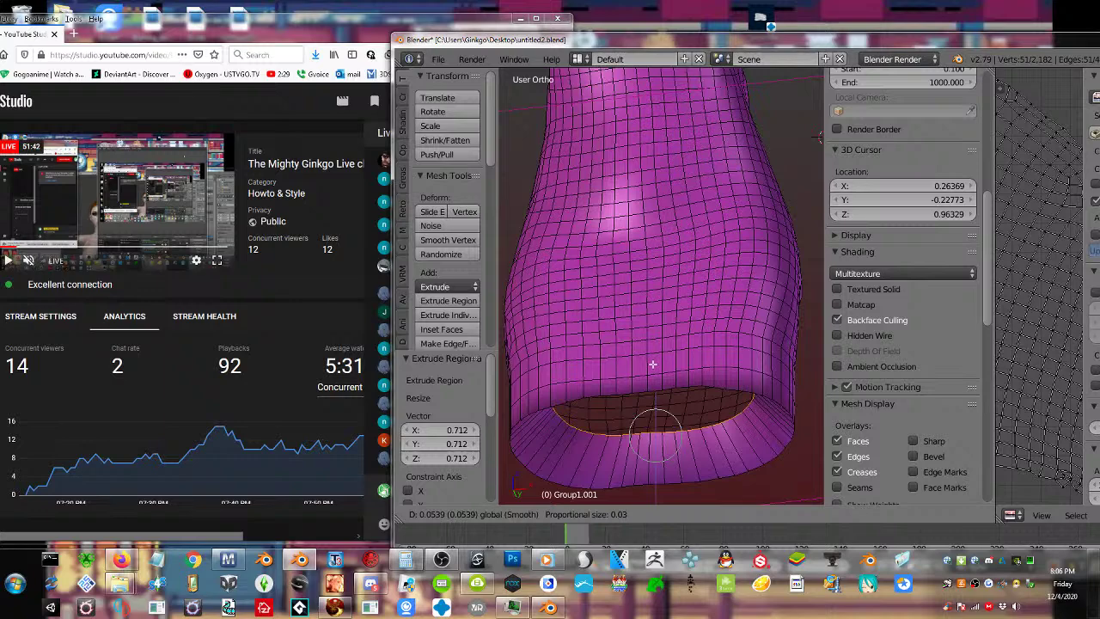
pyautogui.click(652, 365)
pyautogui.moveTo(652, 365); pyautogui.dragTo(676, 331, button='middle')
# Try extruding the inner hem loop farther into the dress, and undo that extrusion
pyautogui.press('g')
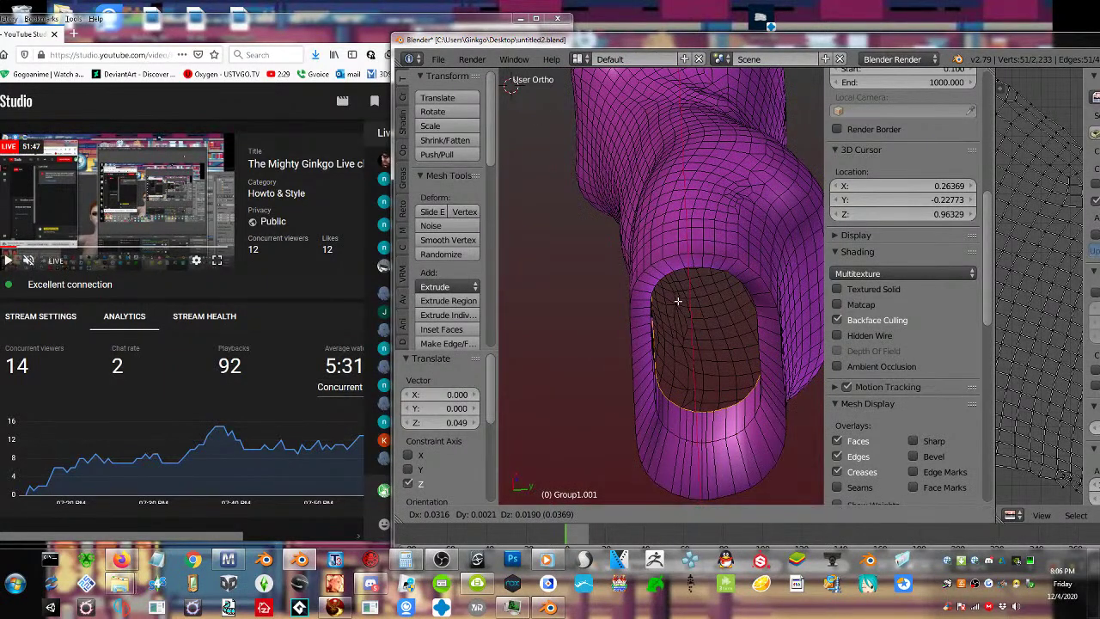
pyautogui.click(677, 301)
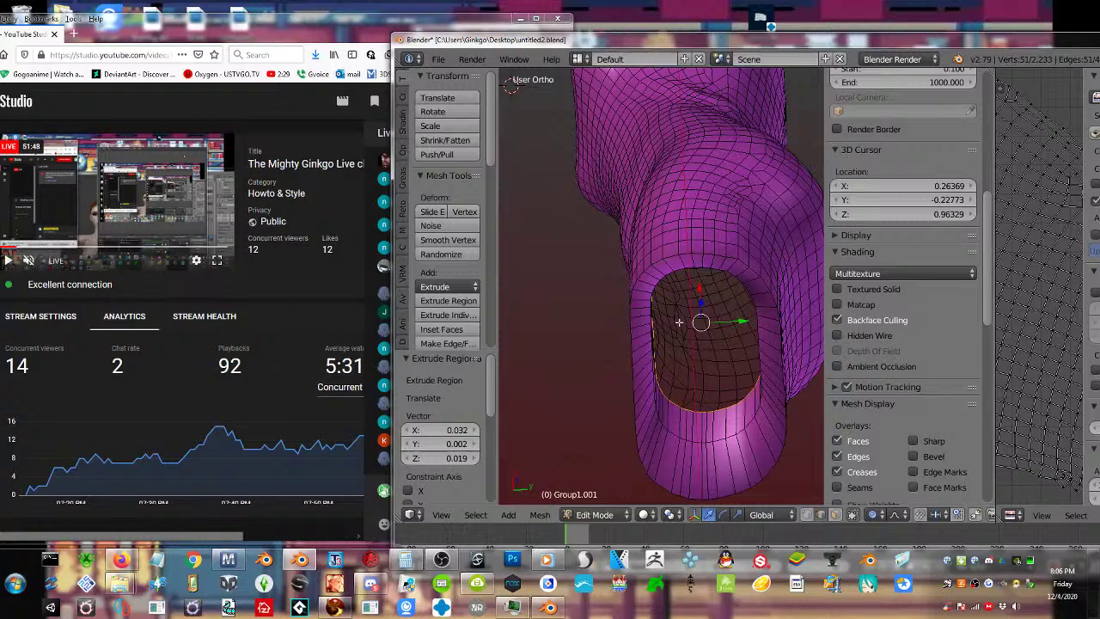
pyautogui.moveTo(679, 321); pyautogui.dragTo(629, 406, button='middle')
pyautogui.hotkey('ctrl', 'z')
# Return to Object Mode and show the avatar body together with the dress, viewed from below the hem
pyautogui.press('Tab')
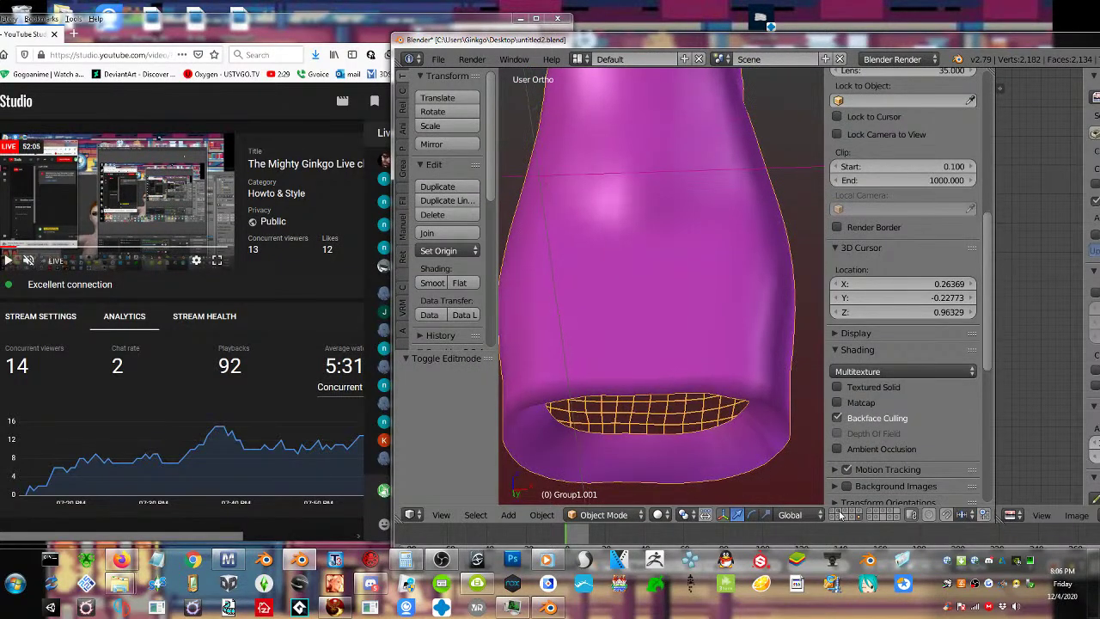
pyautogui.hotkey('alt', 'h')
pyautogui.moveTo(696, 418); pyautogui.dragTo(644, 440, button='middle')
# Raise the inner hem loop about 0.136 along Z in Edit Mode, and bring the live chat into view beside the dress in Object Mode
pyautogui.press('Tab')
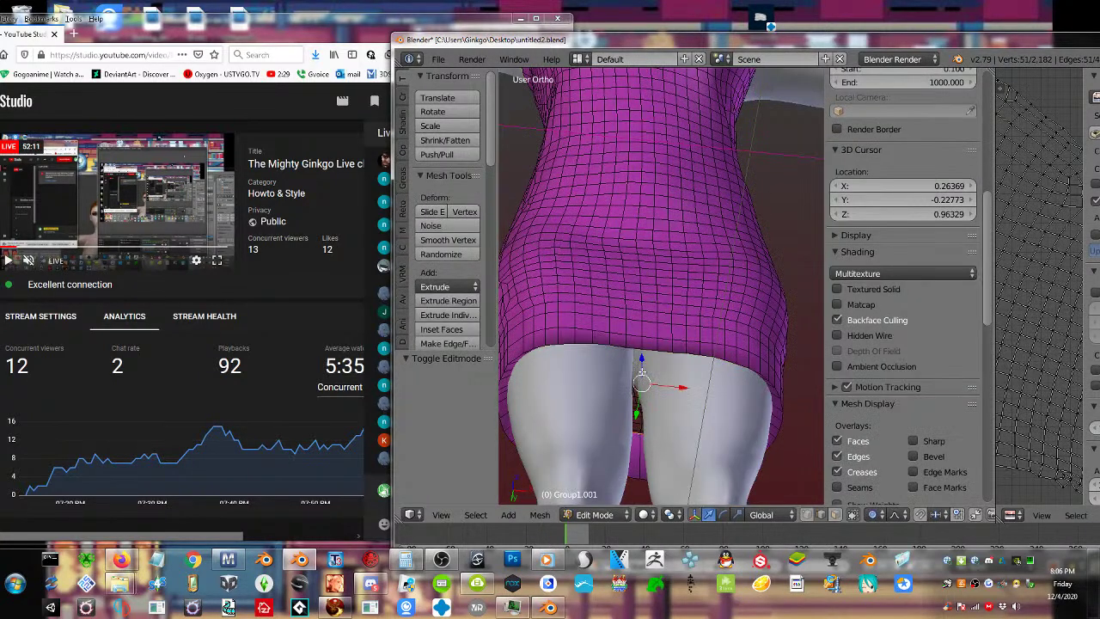
pyautogui.press('g')
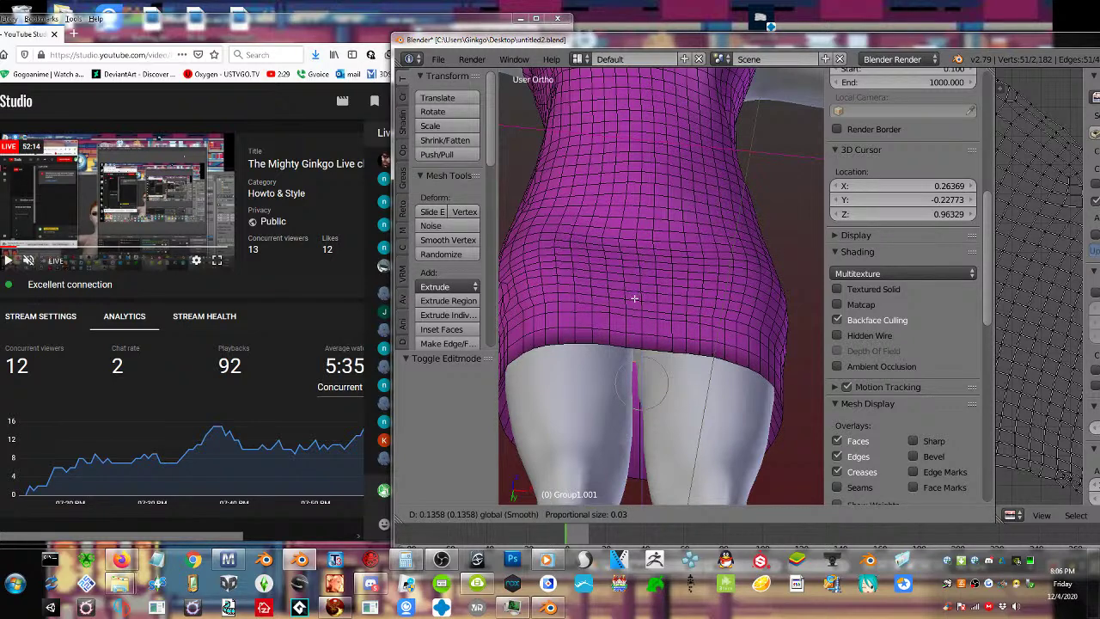
pyautogui.click(634, 298)
pyautogui.moveTo(634, 298); pyautogui.dragTo(675, 158, button='middle')
pyautogui.press('Tab')
pyautogui.moveTo(349, 28); pyautogui.dragTo(179, 22)
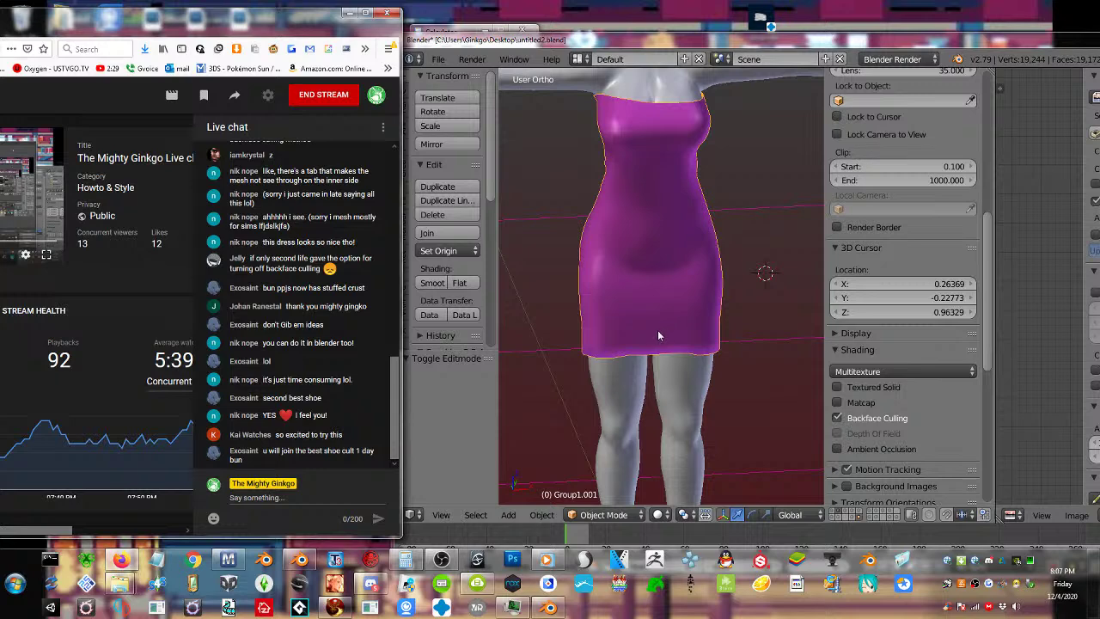
# Inspect the dress mesh in Edit Mode, and return to Object Mode to examine the smooth-shaded dress on the avatar from several angles
pyautogui.press('Tab')
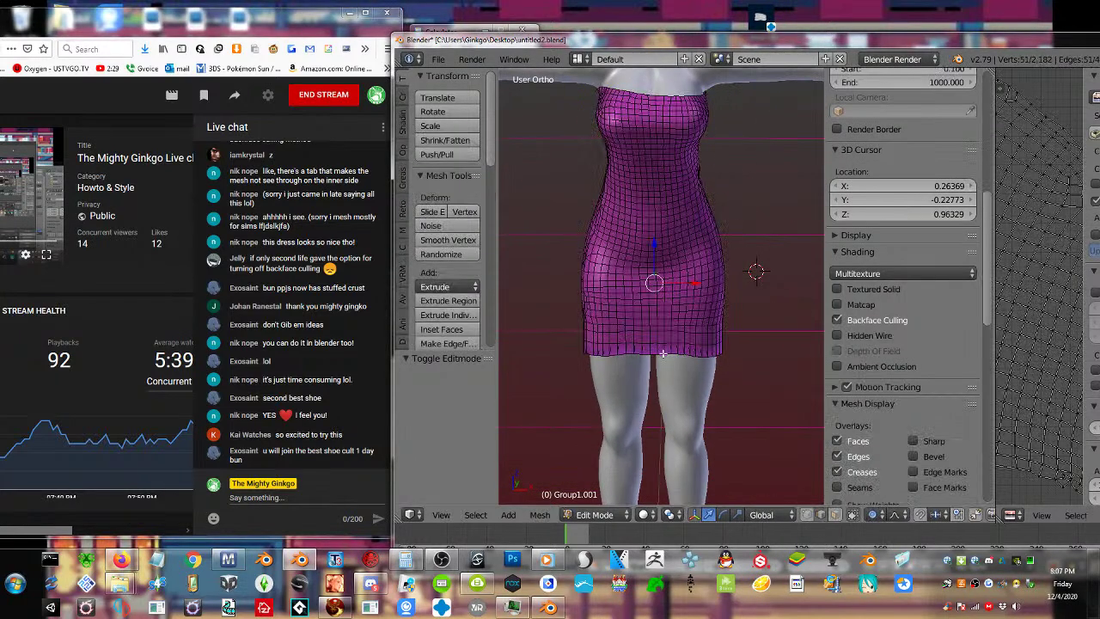
pyautogui.press('Tab')
pyautogui.scroll(-1, 661, 355)
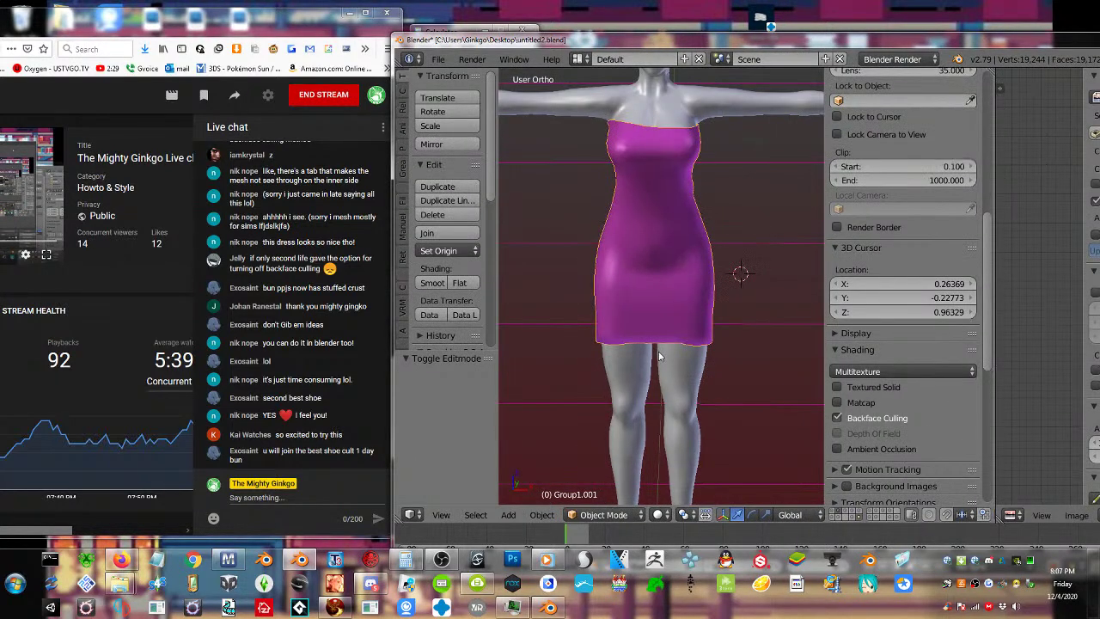
pyautogui.moveTo(660, 355); pyautogui.dragTo(643, 329, button='middle')
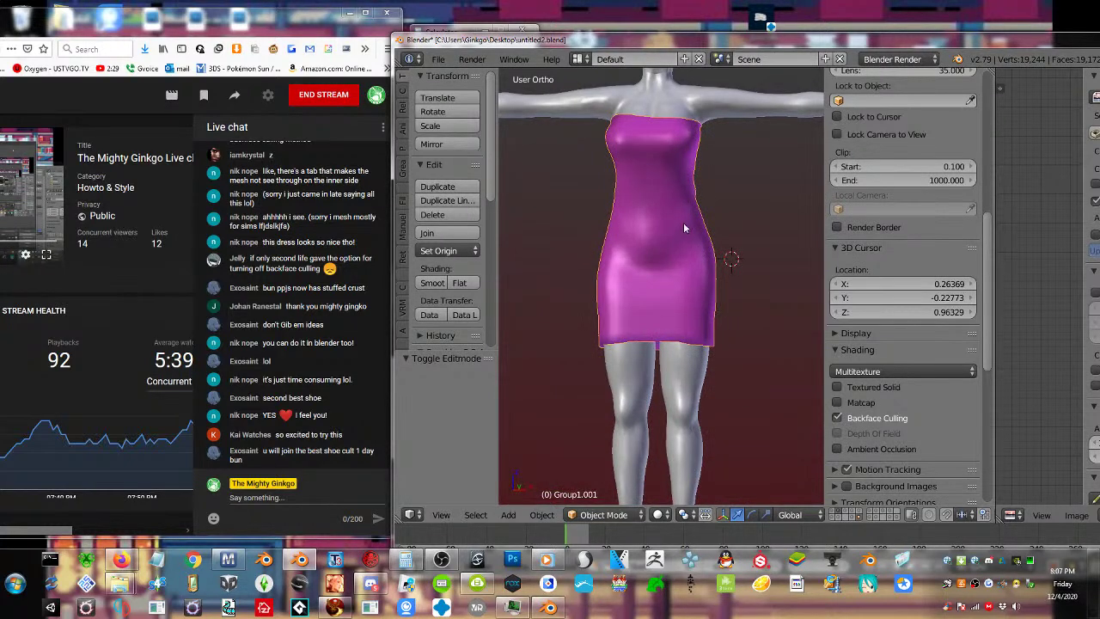
pyautogui.moveTo(684, 225); pyautogui.dragTo(675, 263, button='middle')
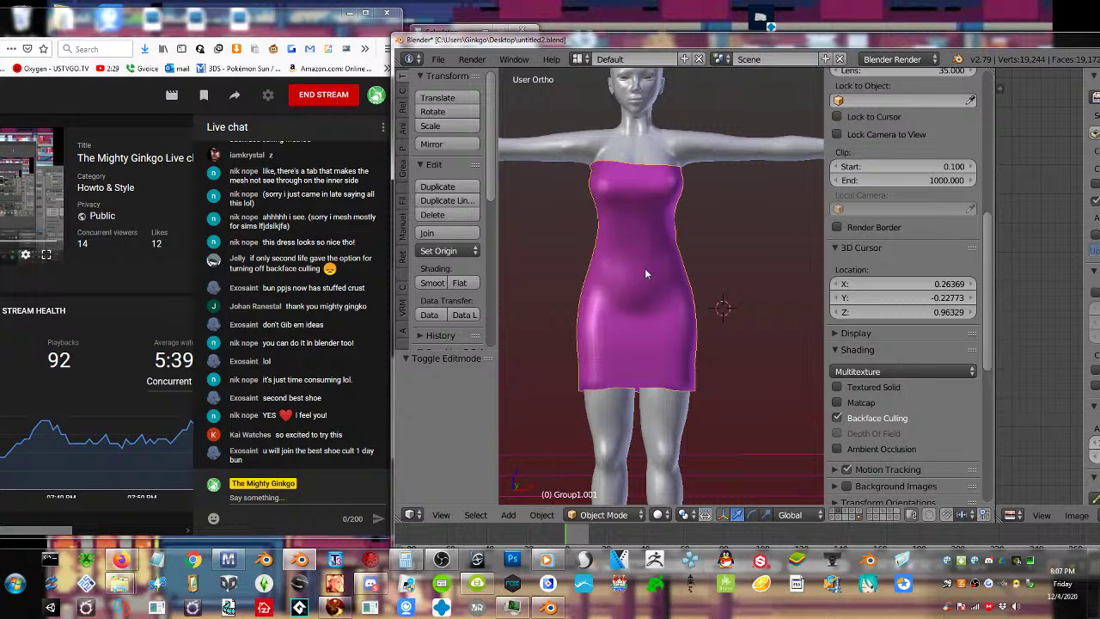
# Reposition the Blender window clear of the live chat and up to the screen's upper edge, with the dress framed in view
pyautogui.moveTo(394, 299); pyautogui.dragTo(404, 297)
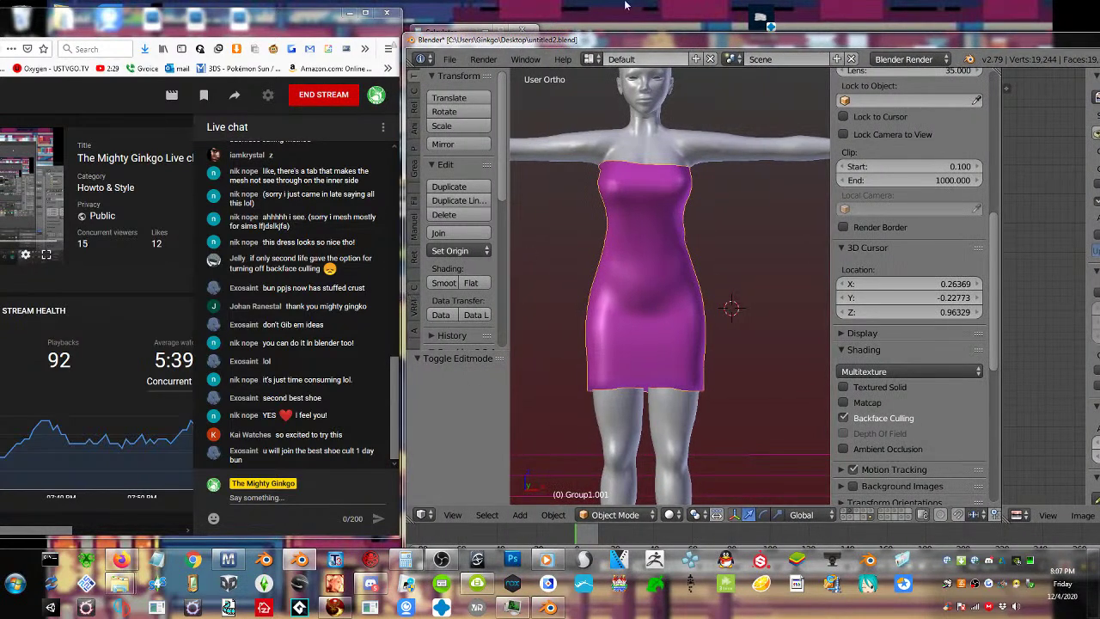
pyautogui.moveTo(631, 36); pyautogui.dragTo(632, 5)
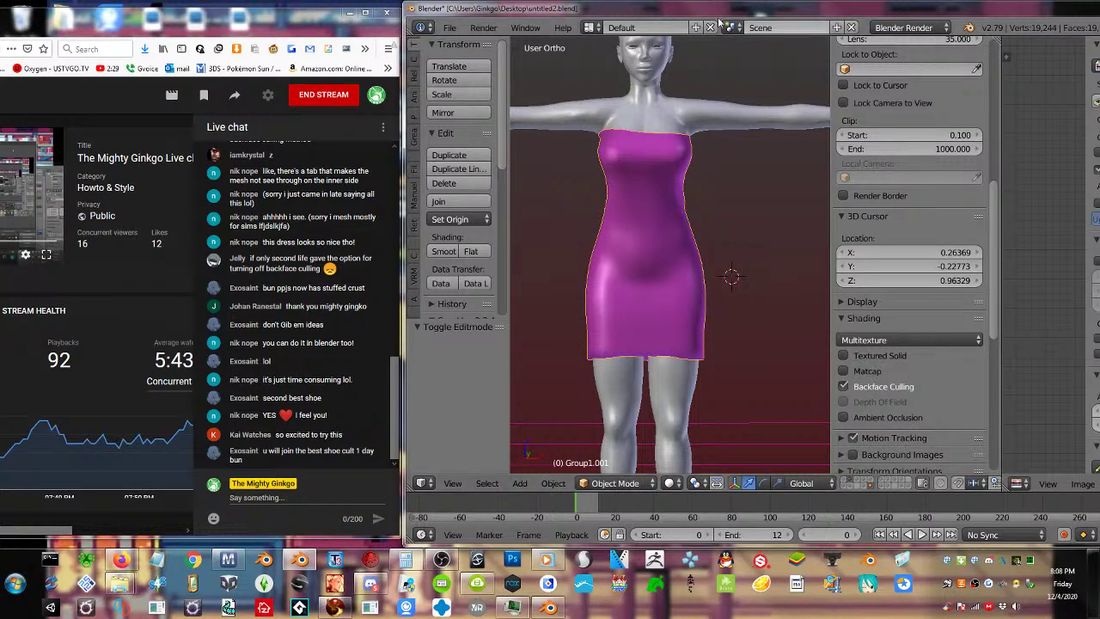
pyautogui.scroll(-2, 685, 313)
pyautogui.scroll(2, 685, 330)
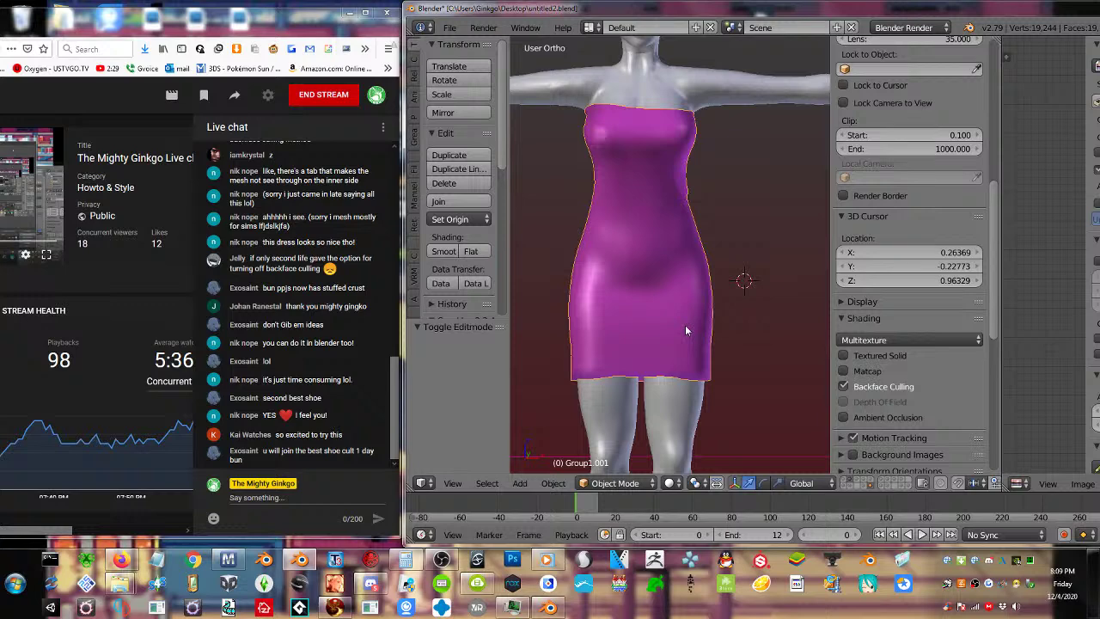
# Switch to the browser's live dashboard and request the end of the live stream
pyautogui.click(354, 101)
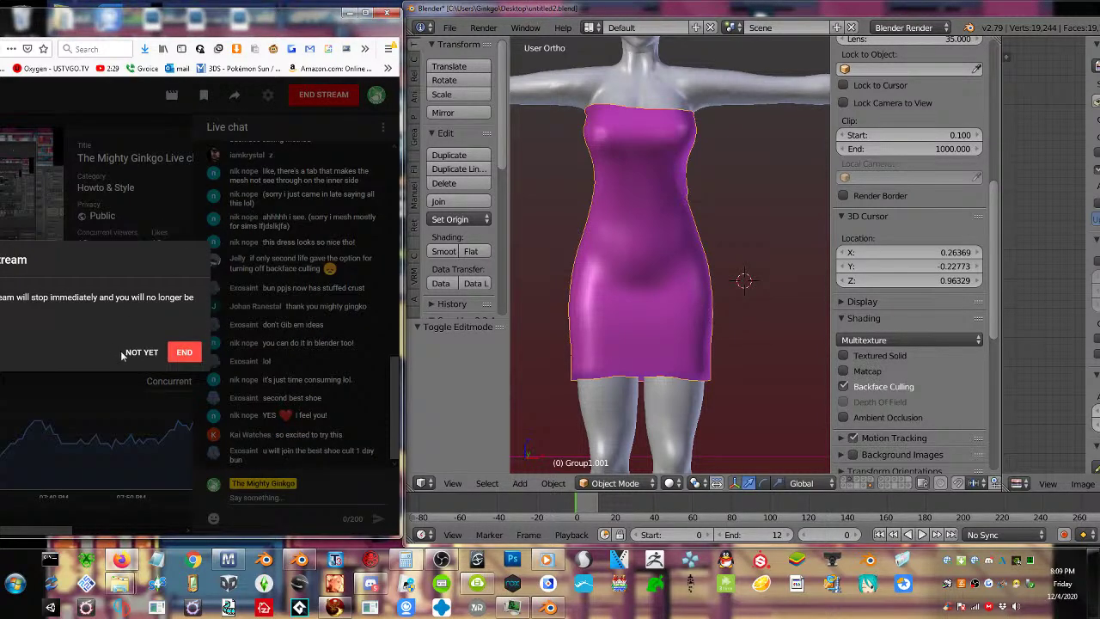